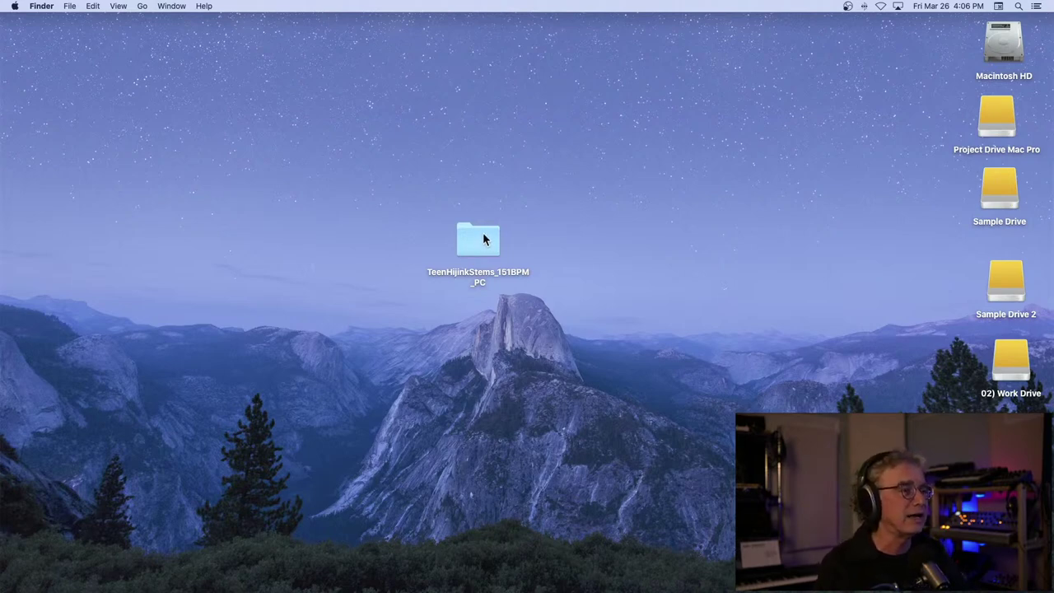
# - Open the TeenHijinkStems_151BPM_PC folder on the desktop and enlarge its window to show all the stem files
pyautogui.doubleClick(483, 235)
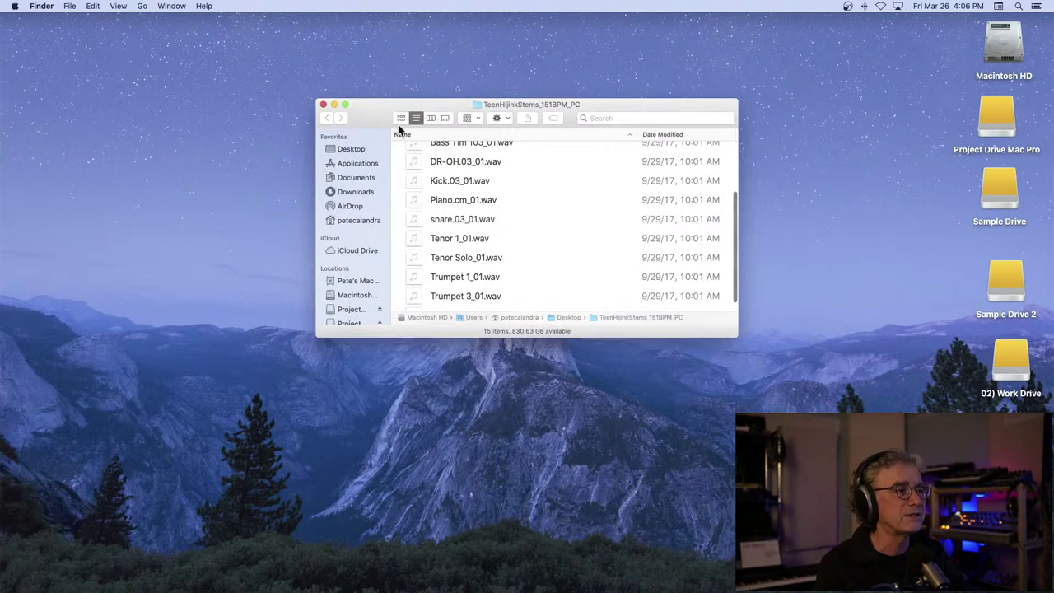
pyautogui.moveTo(363, 116); pyautogui.dragTo(220, 79)
pyautogui.moveTo(593, 298); pyautogui.dragTo(875, 510)
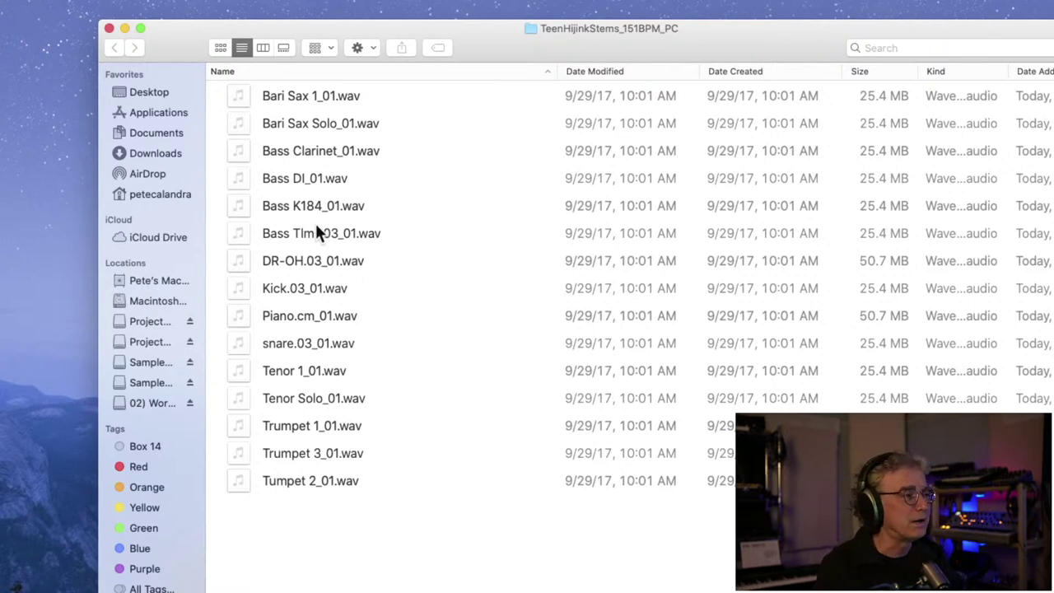
pyautogui.click(493, 3)
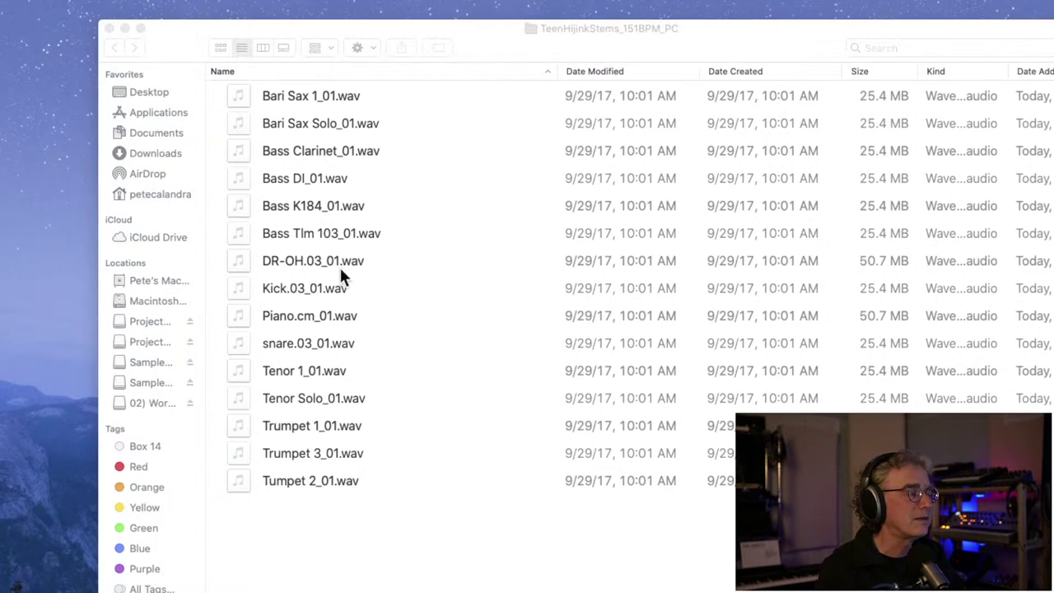
# - Rename the snare stem file to Snare.03_01.wav, capitalising its first letter
pyautogui.click(321, 341)
pyautogui.click(309, 343)
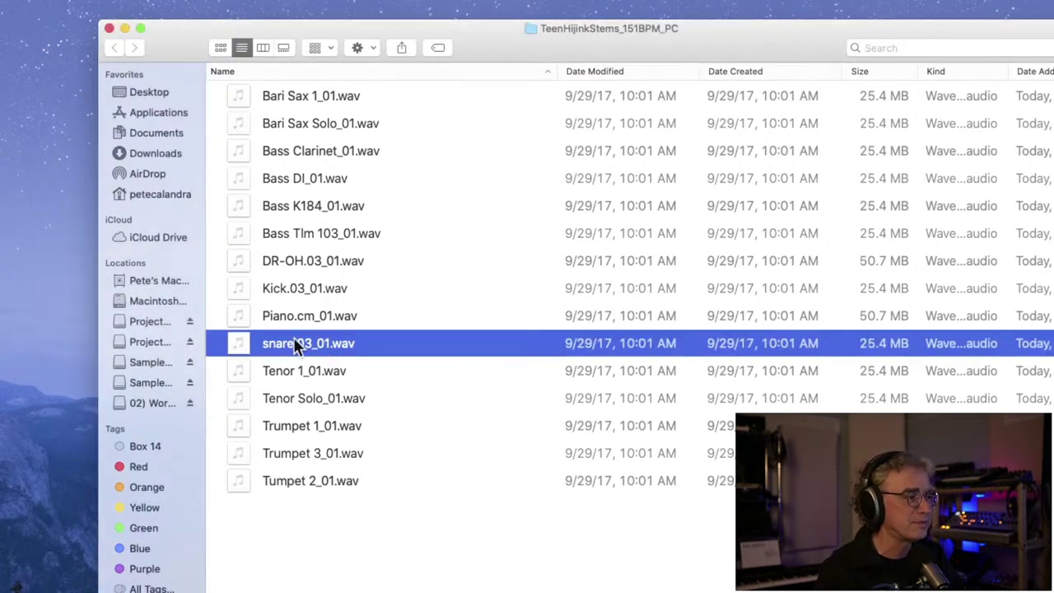
pyautogui.click(269, 342)
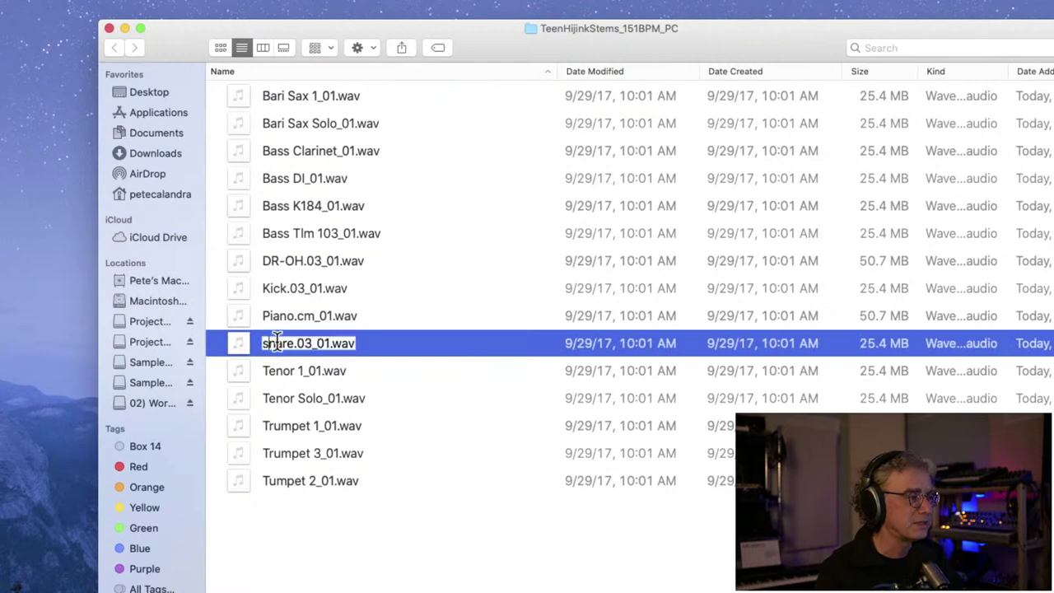
pyautogui.press('BackSpace')
pyautogui.write('S')
pyautogui.click(453, 315)
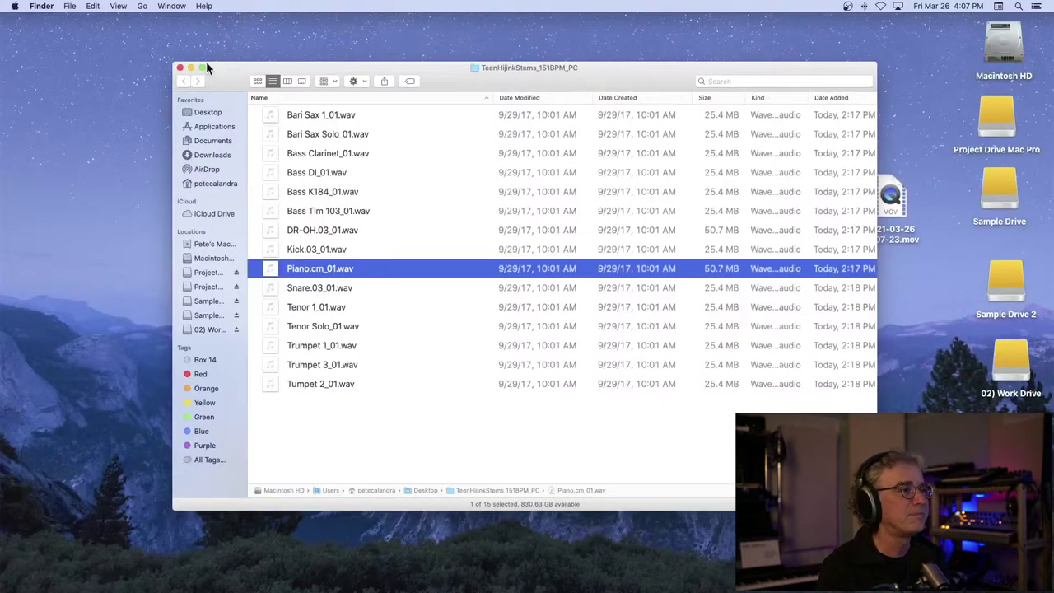
# - Switch to Pro Tools and name the new session TeenHijinks_3-26-21_PC
pyautogui.click(684, 586)
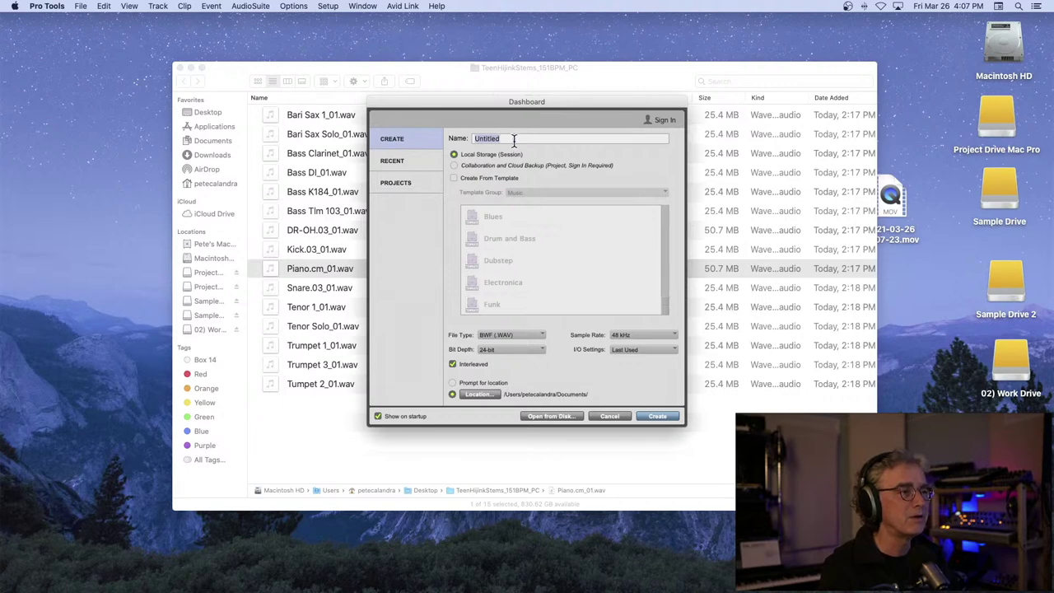
pyautogui.write('Teen')
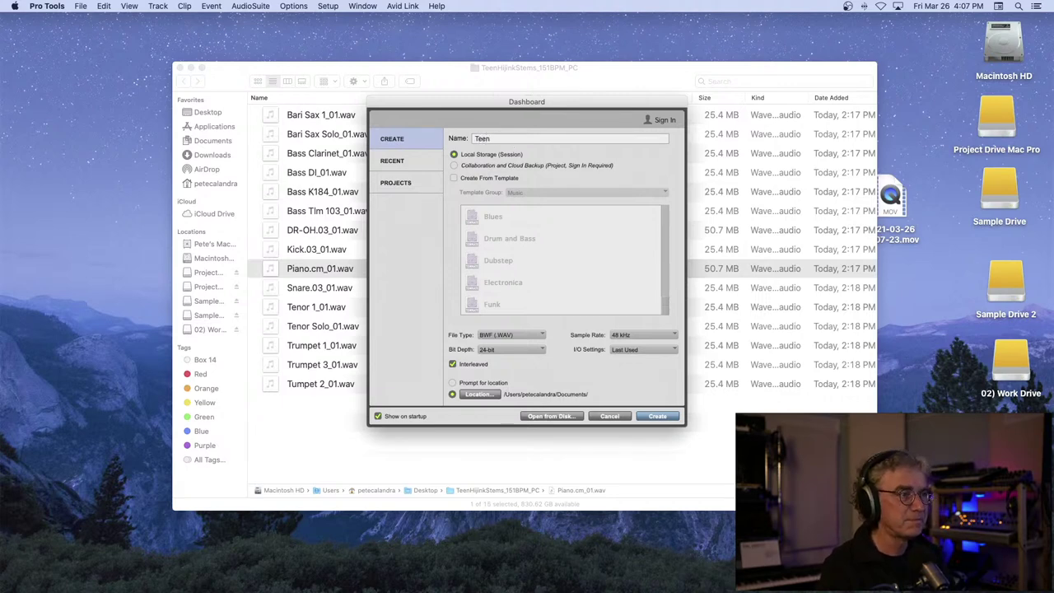
pyautogui.write('Hijinks')
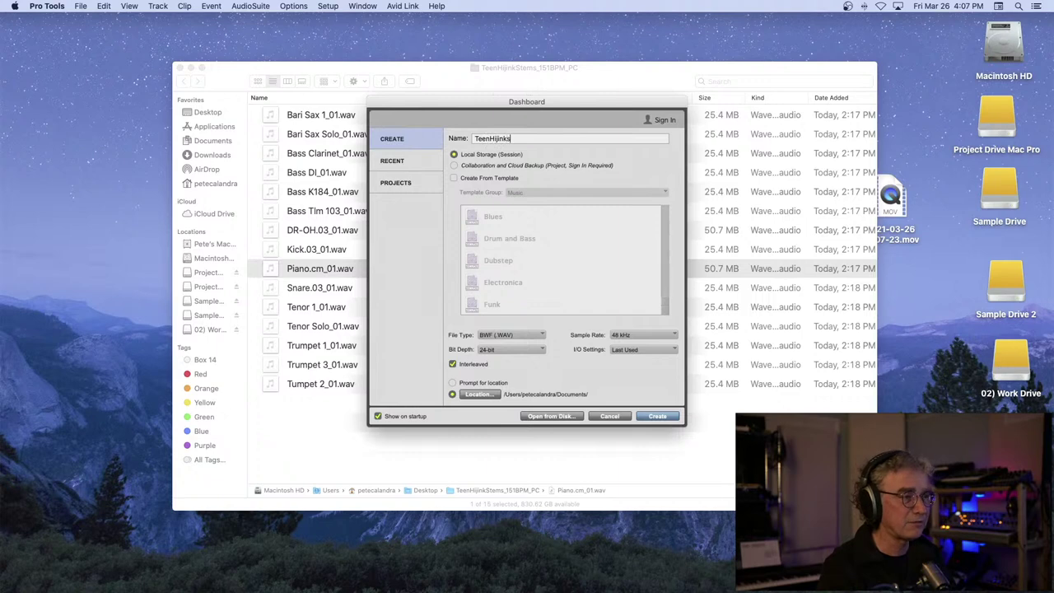
pyautogui.write('_3-')
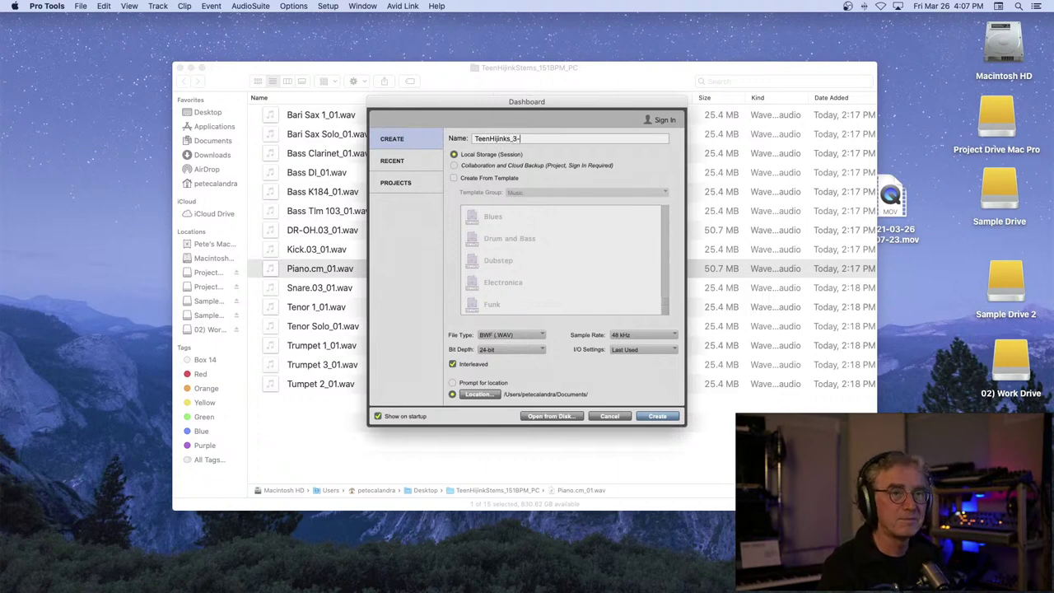
pyautogui.write('26-21')
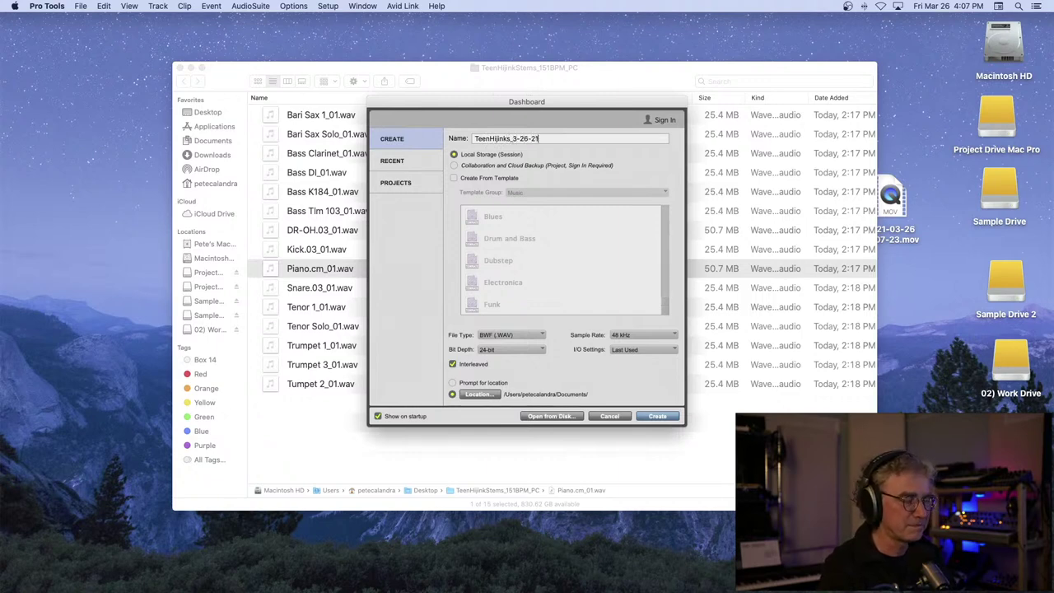
pyautogui.write('_')
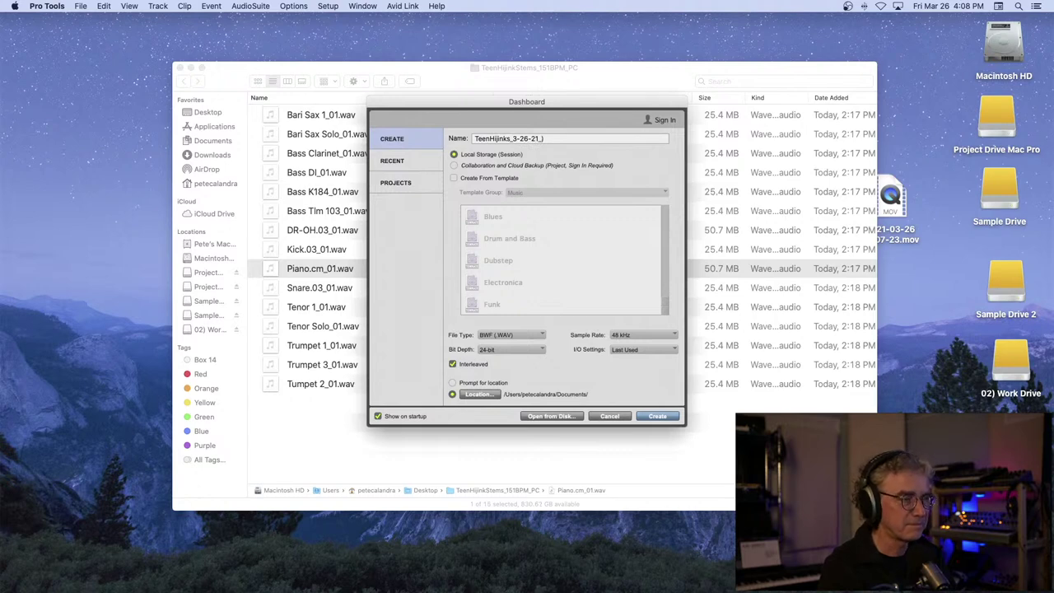
pyautogui.write('1PC')
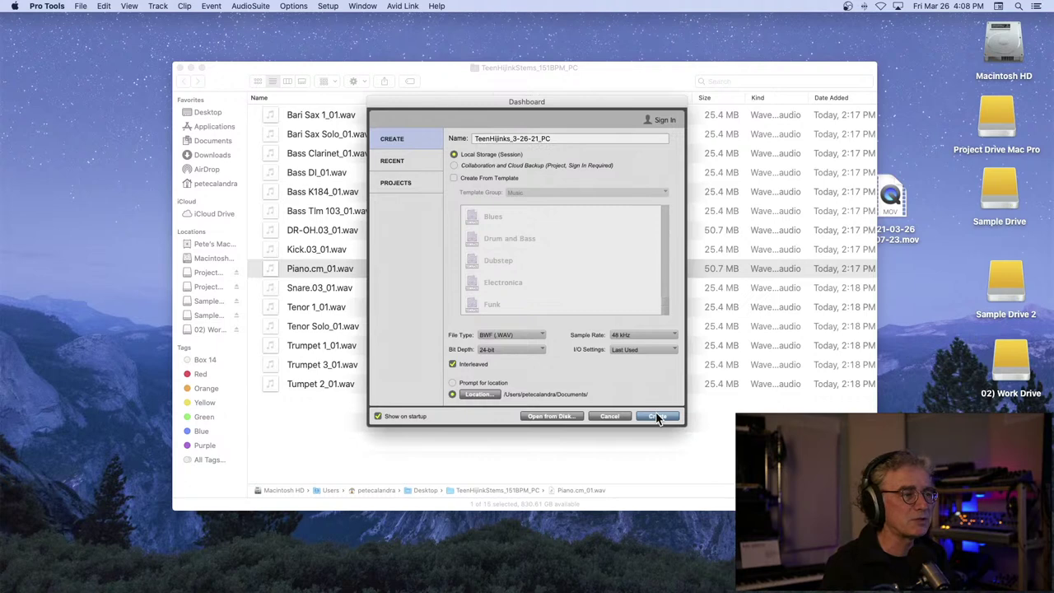
# - Create the session with the prompt for location enabled and save it to the Desktop
pyautogui.click(452, 383)
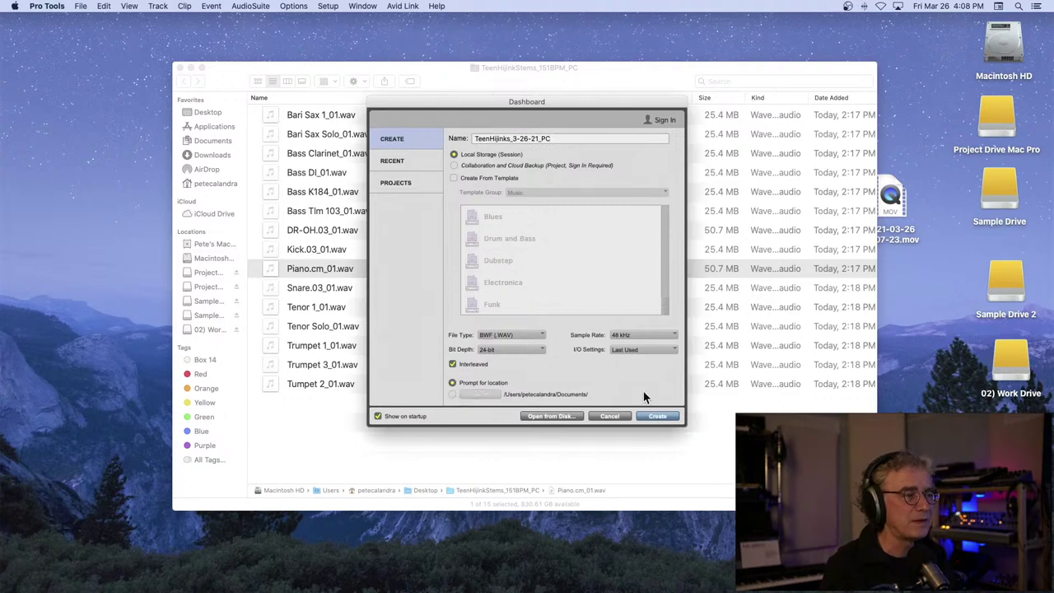
pyautogui.click(657, 416)
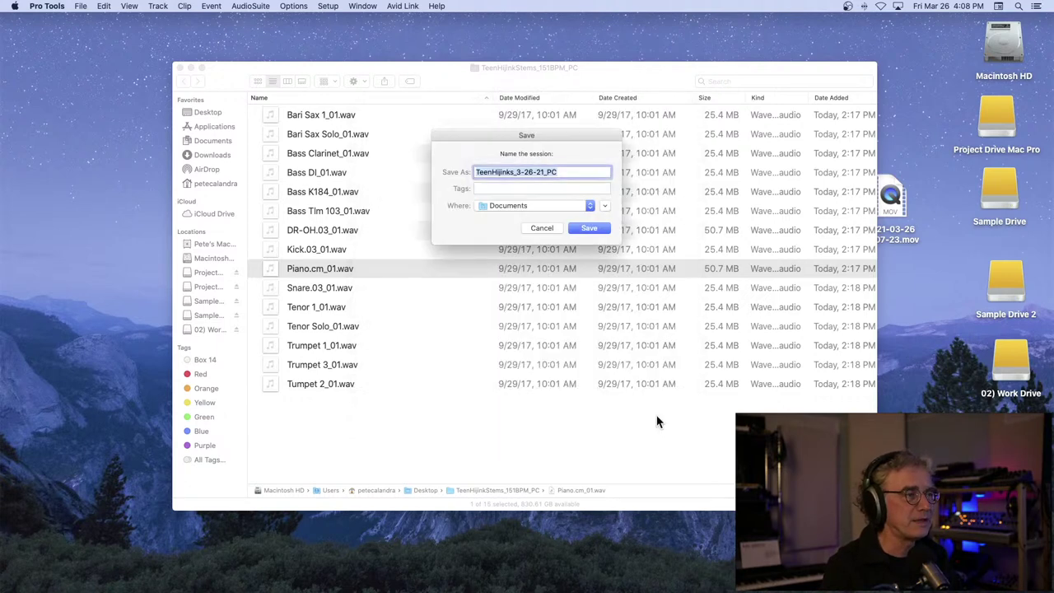
pyautogui.click(605, 207)
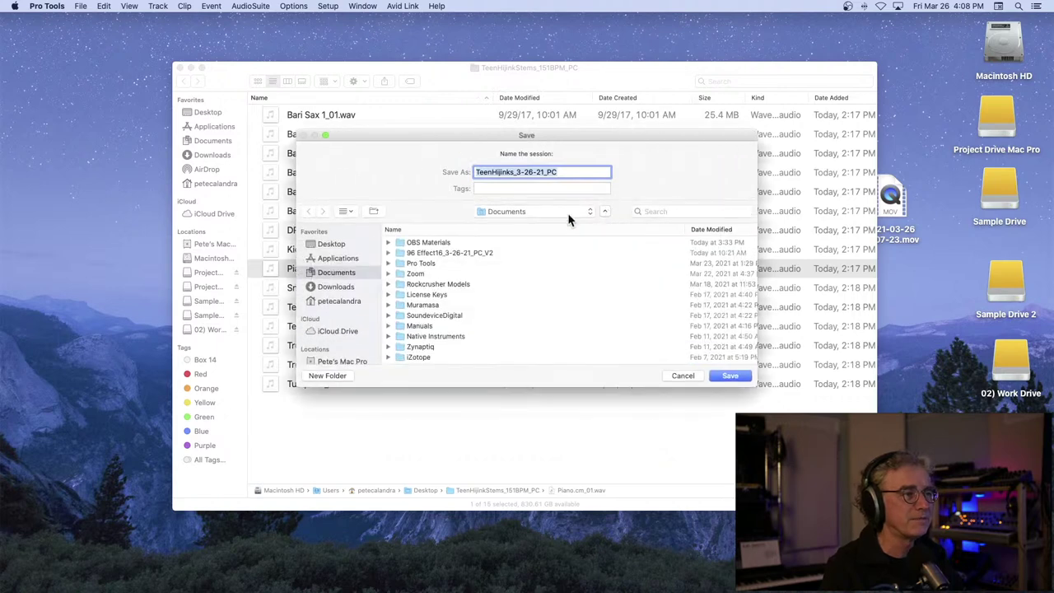
pyautogui.click(331, 244)
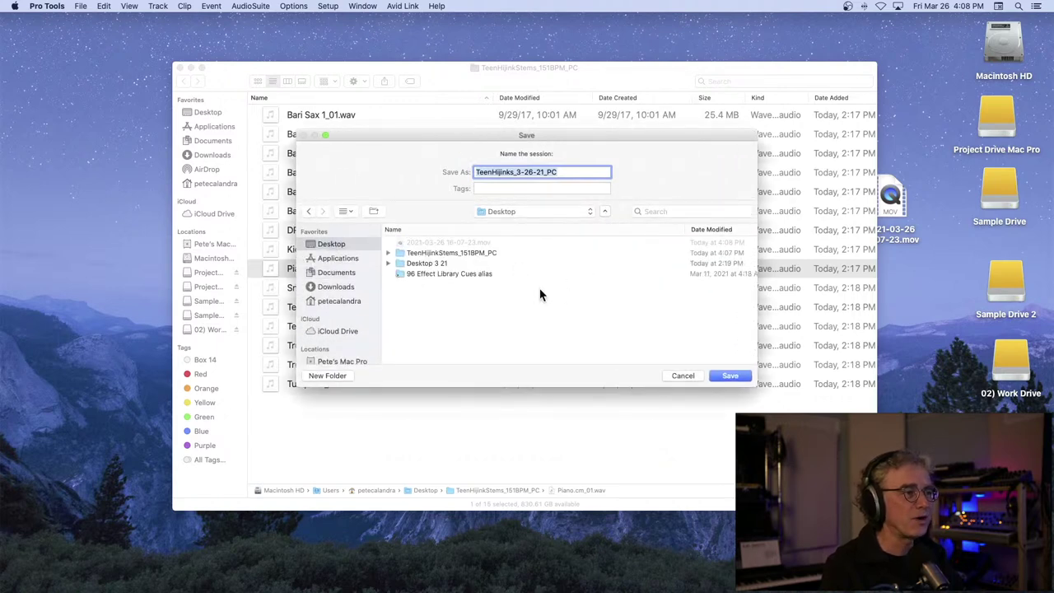
pyautogui.click(735, 377)
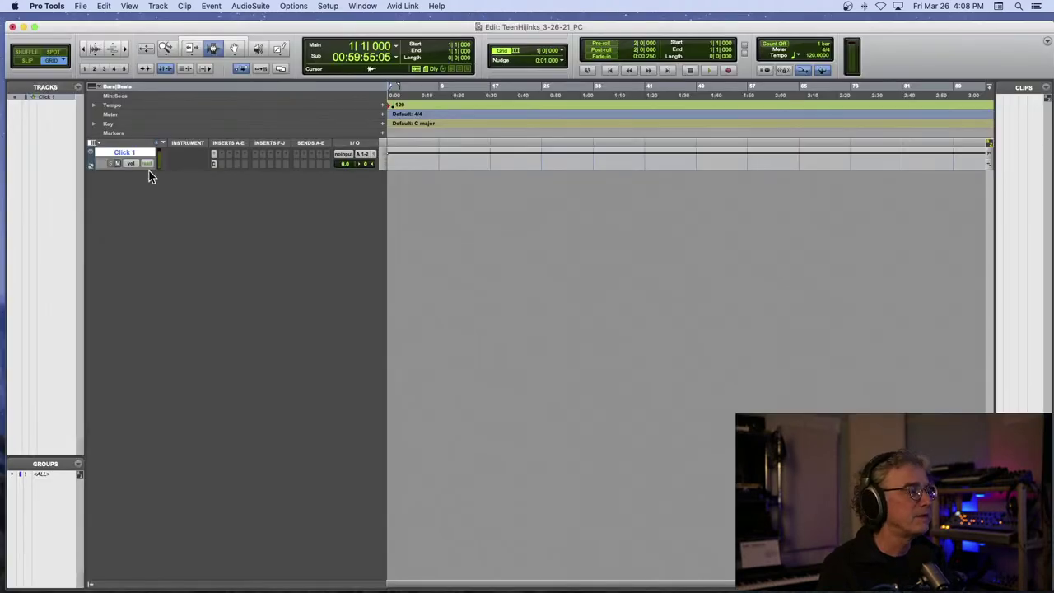
# - Delete the Click 1 track from the new session
pyautogui.rightClick(132, 155)
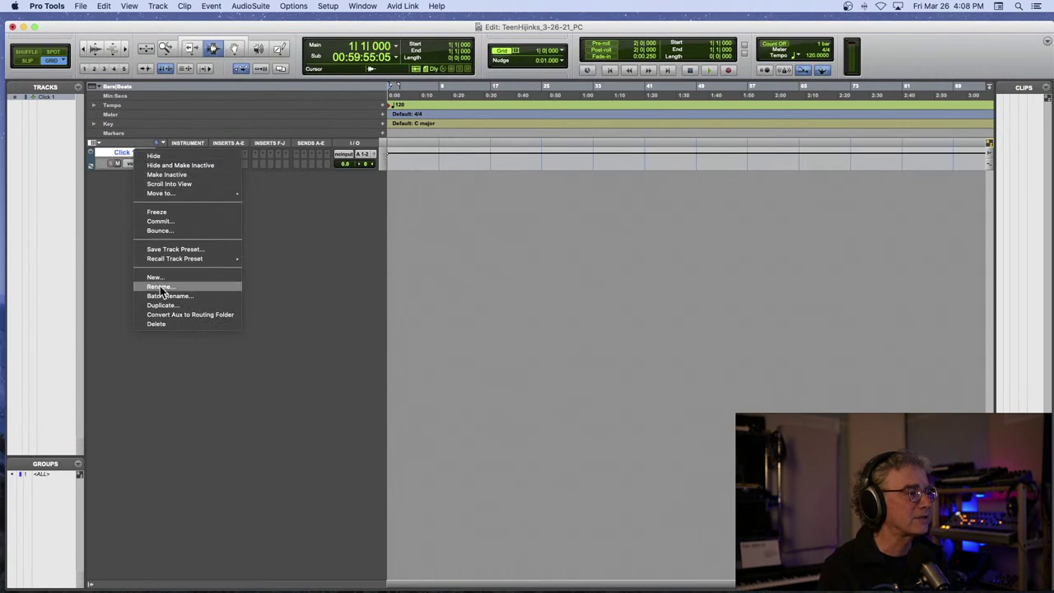
pyautogui.click(159, 322)
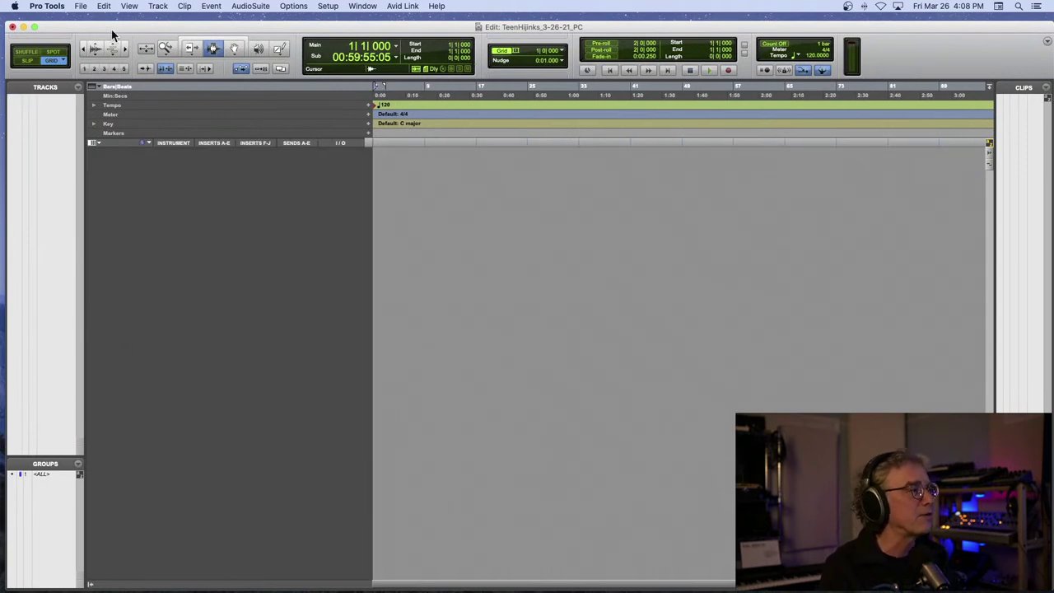
# - Start an audio import from the TeenHijinkStems_151BPM_PC folder and add all its WAV stems to the import list with conversion
pyautogui.press('super+shift+i')
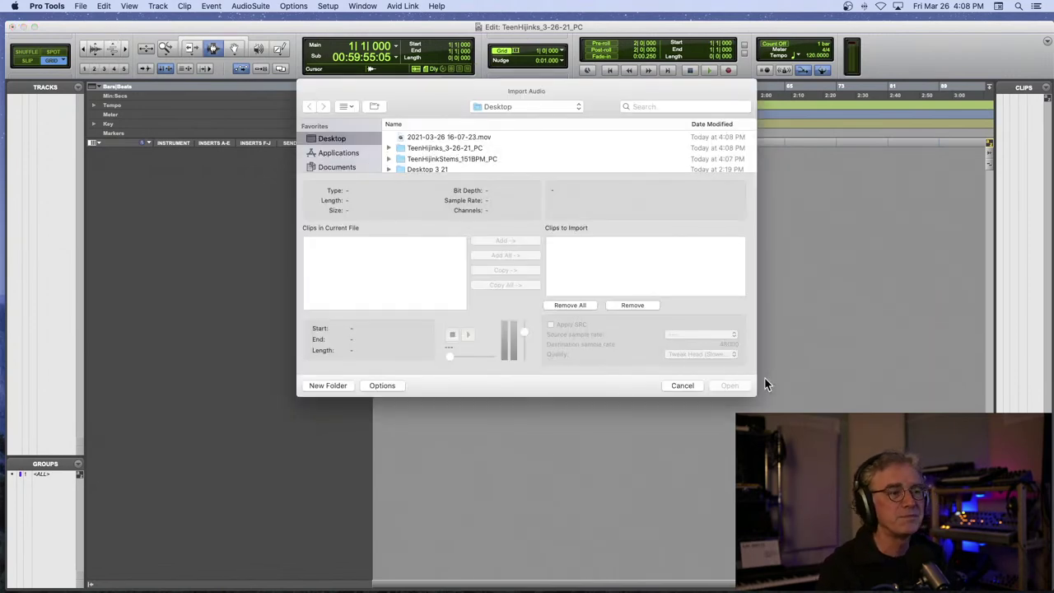
pyautogui.moveTo(756, 392); pyautogui.dragTo(909, 523)
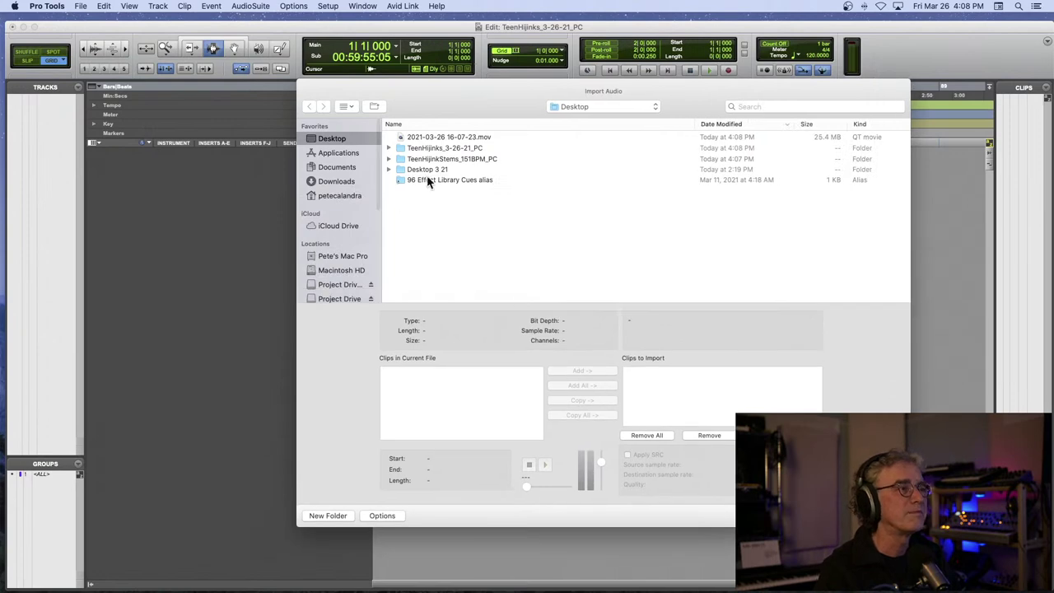
pyautogui.doubleClick(458, 161)
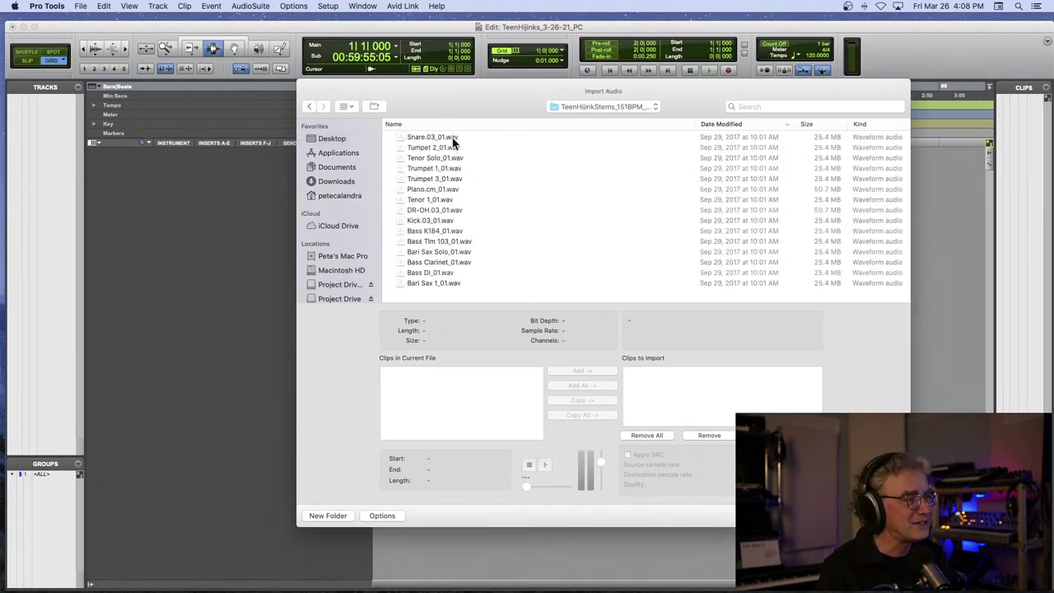
pyautogui.click(452, 139)
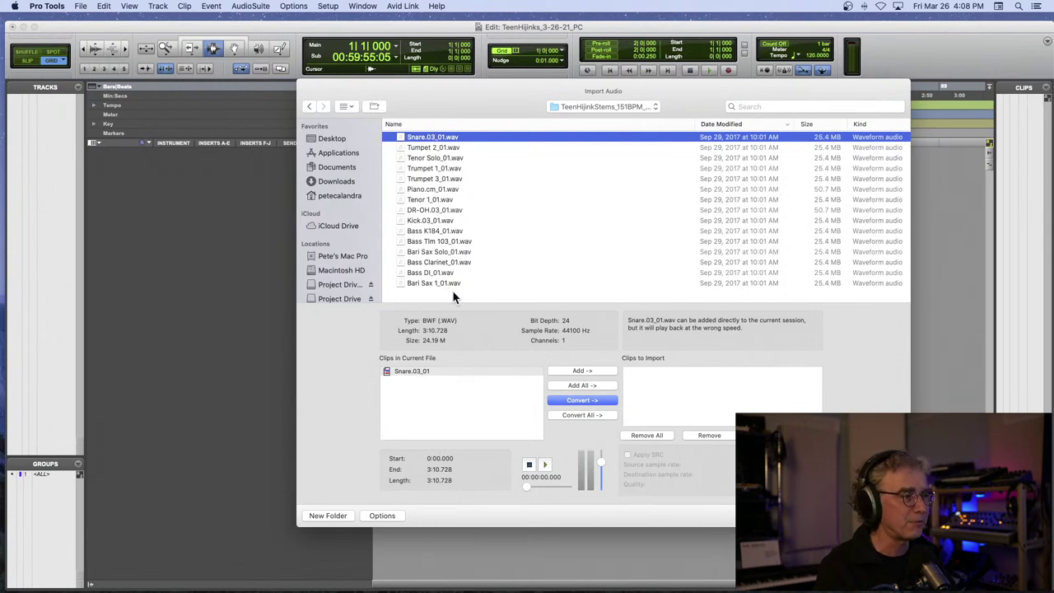
pyautogui.keyDown('shift'); pyautogui.click(428, 284); pyautogui.keyUp('shift')
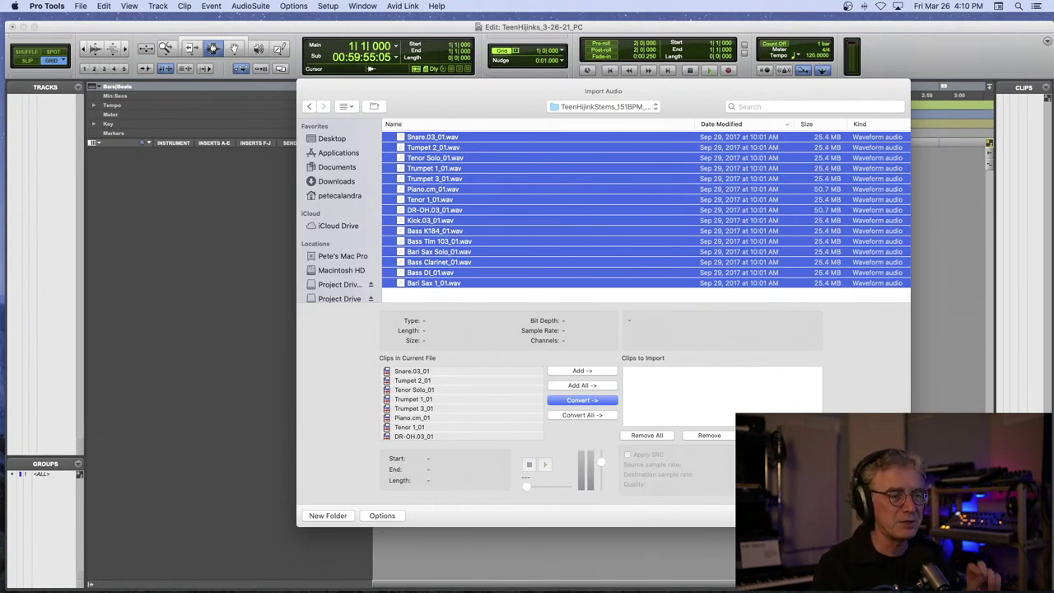
pyautogui.click(566, 401)
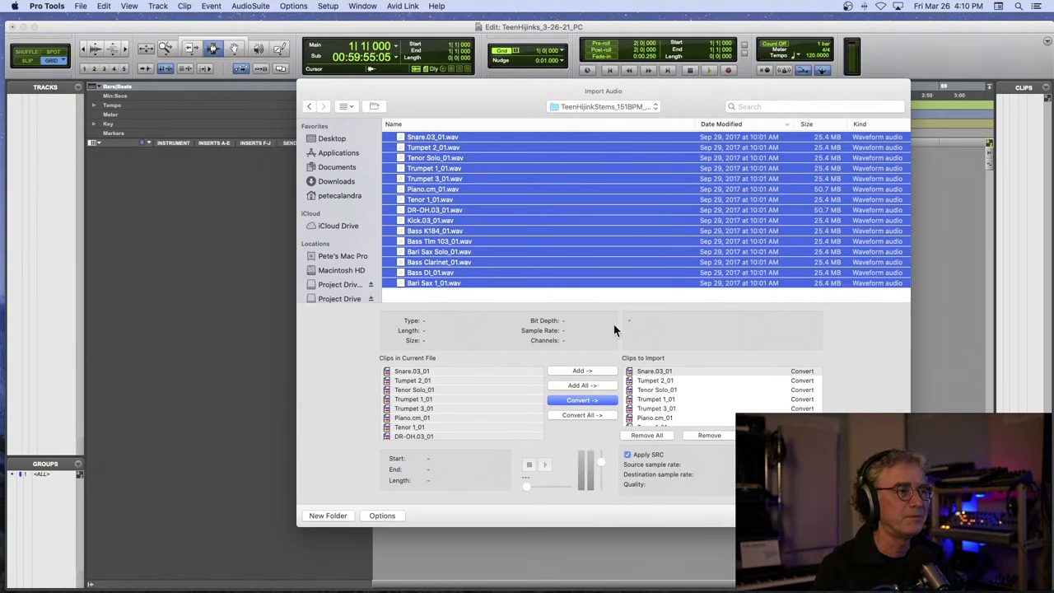
# - Import the converted stems into the session's Audio Files folder and onto new tracks at Session Start
pyautogui.click(882, 516)
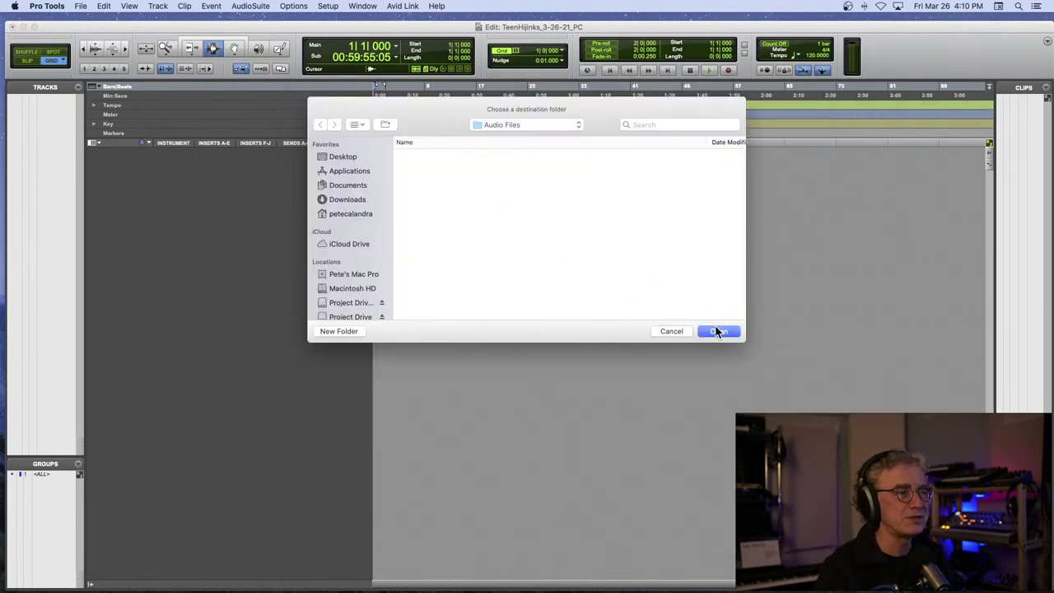
pyautogui.click(716, 331)
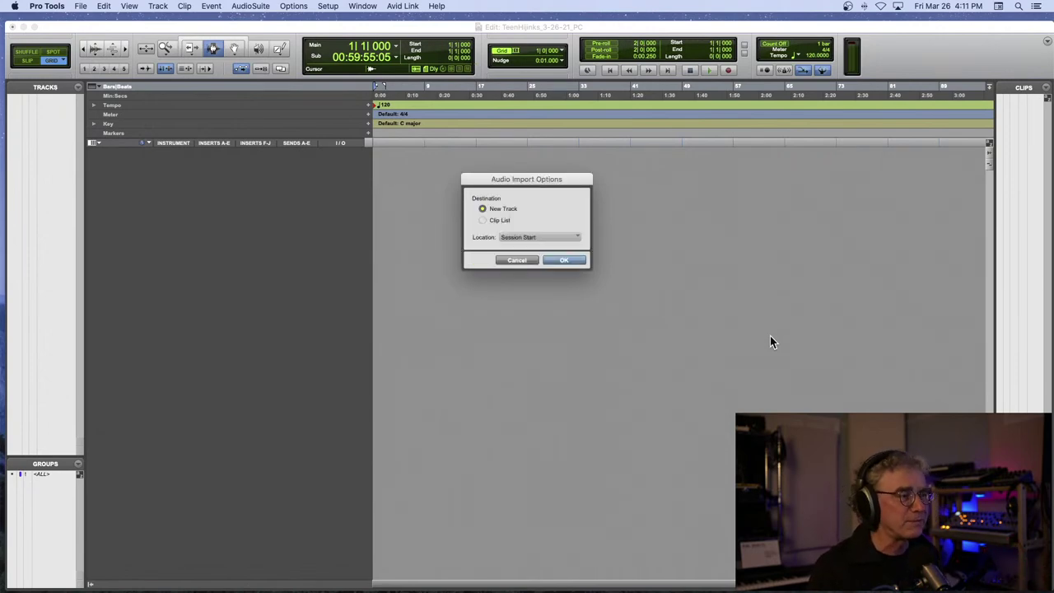
pyautogui.click(564, 260)
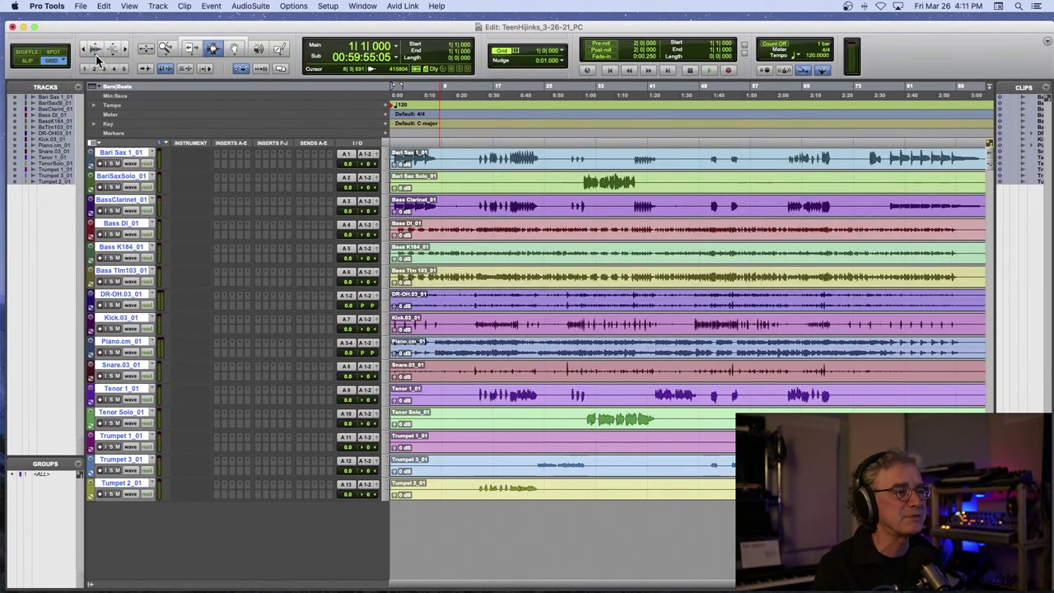
# - Move the Edit window down and close the stems folder window to uncover the session folder on the desktop
pyautogui.moveTo(234, 30); pyautogui.dragTo(247, 290)
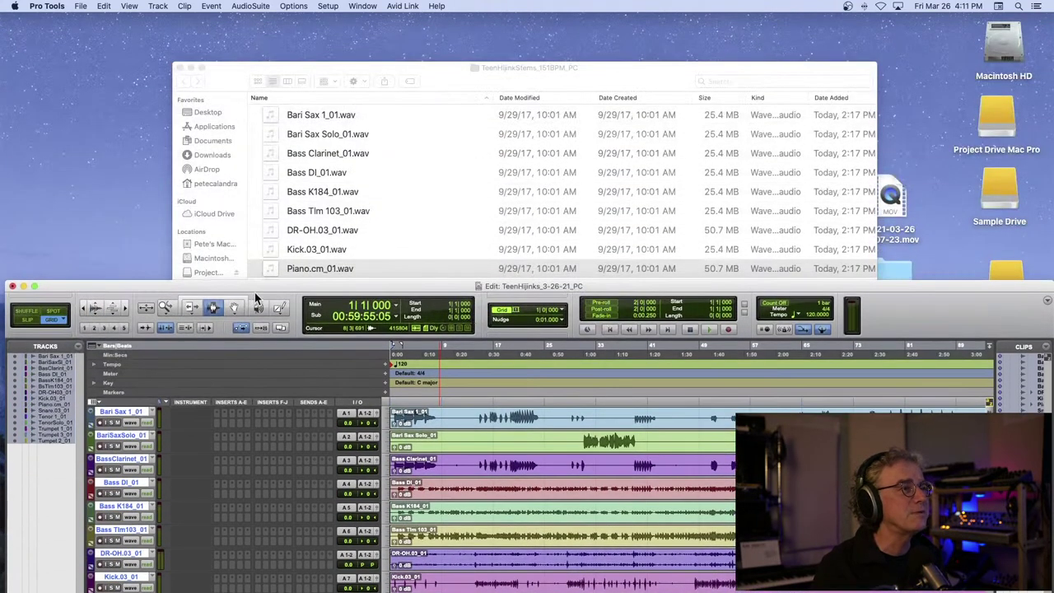
pyautogui.click(238, 92)
pyautogui.click(178, 68)
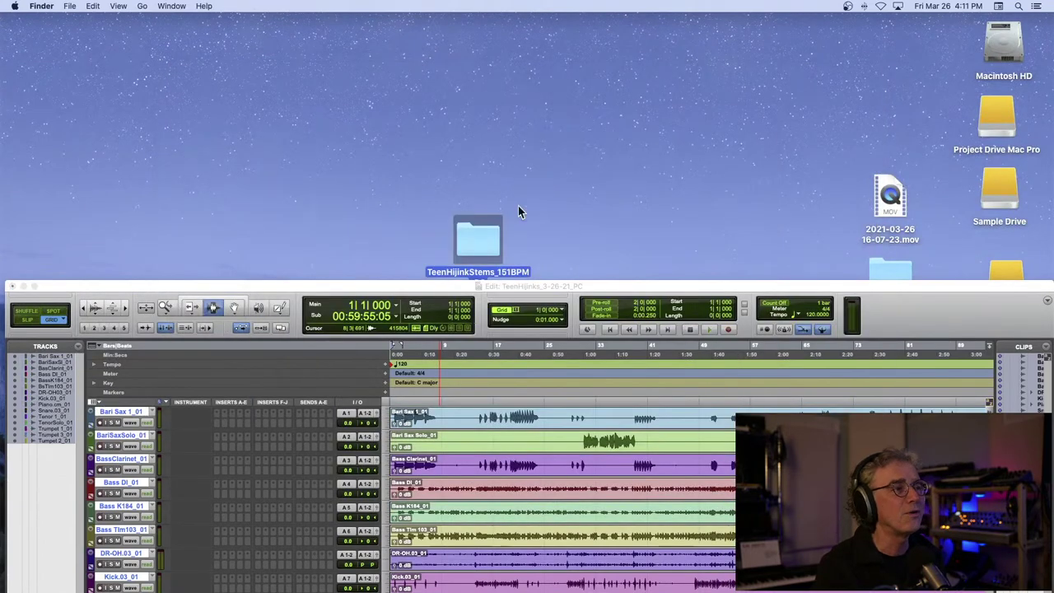
pyautogui.moveTo(872, 283); pyautogui.dragTo(874, 405)
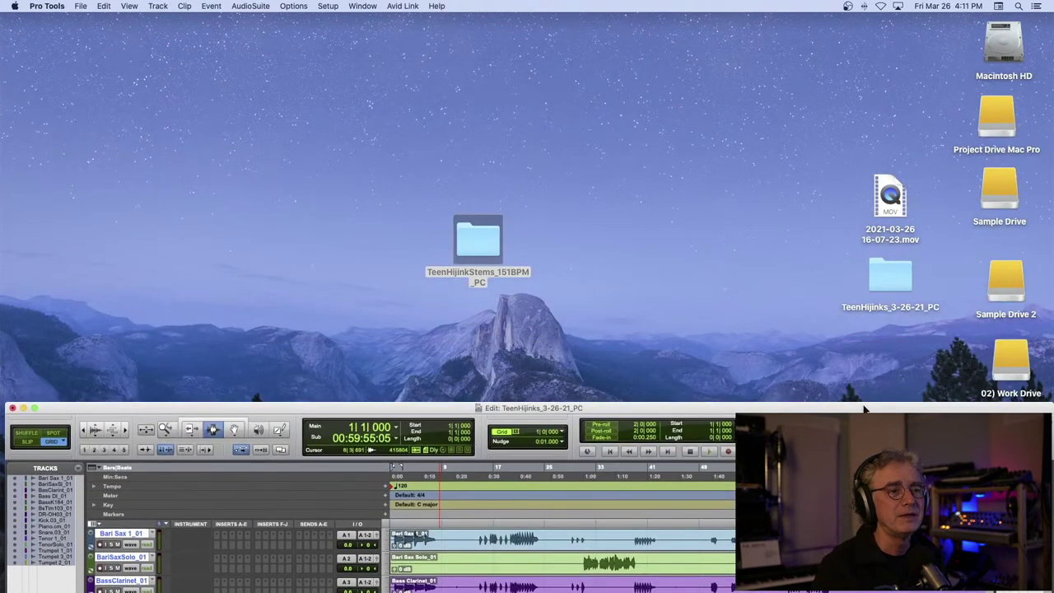
# - Move the TeenHijinks_3-26-21_PC folder clear on the desktop, open it and examine the WAV files in its Audio Files subfolder
pyautogui.moveTo(896, 288); pyautogui.dragTo(638, 87)
pyautogui.doubleClick(639, 87)
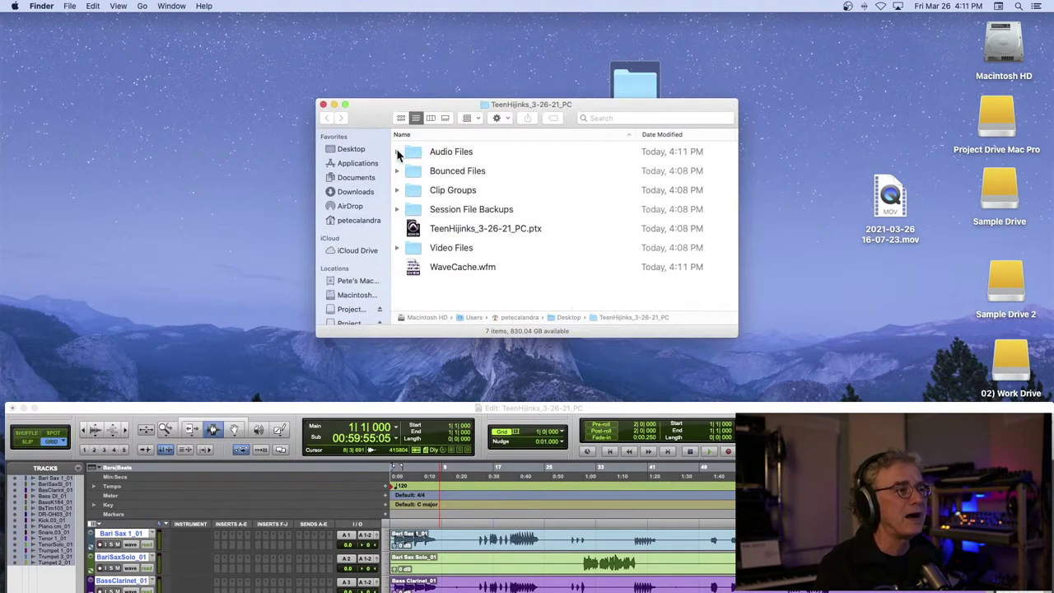
pyautogui.click(397, 152)
pyautogui.scroll(-5, 518, 183)
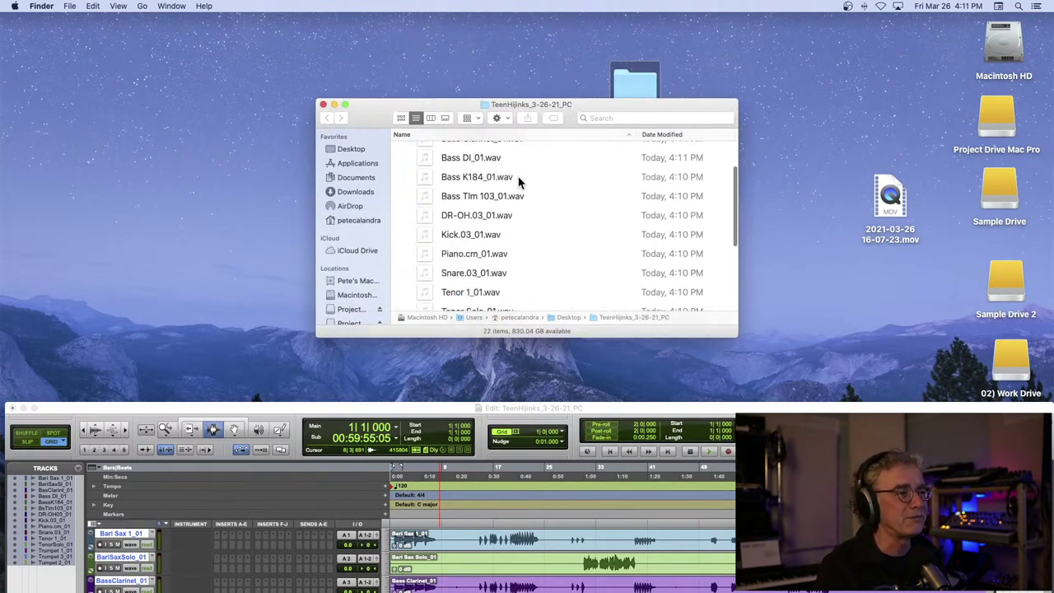
pyautogui.scroll(5, 519, 183)
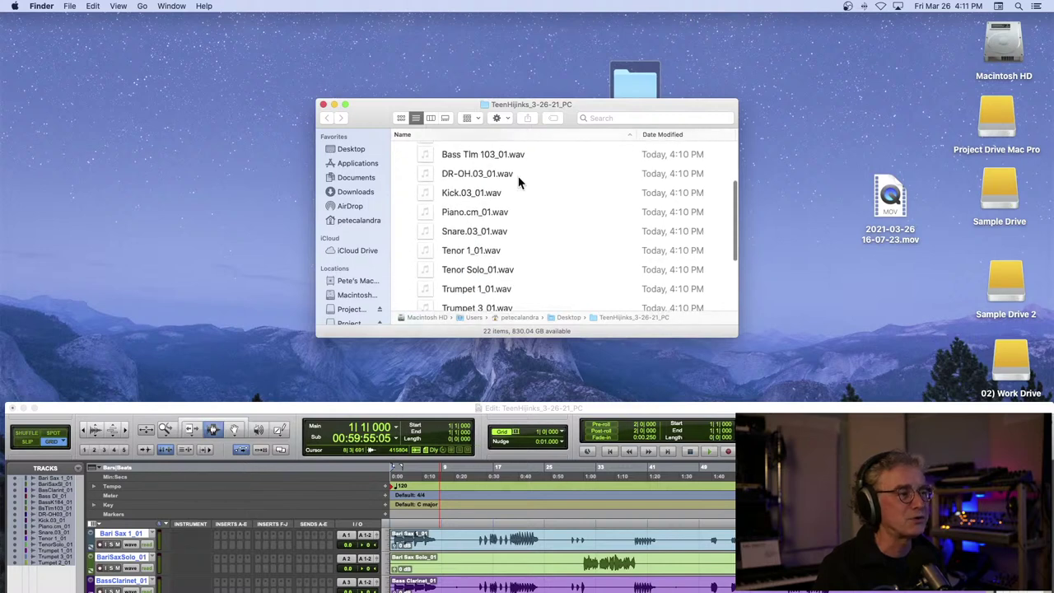
# - Close the session folder window, move the Edit window back up to the upper edge of the desktop and deselect all tracks
pyautogui.click(398, 152)
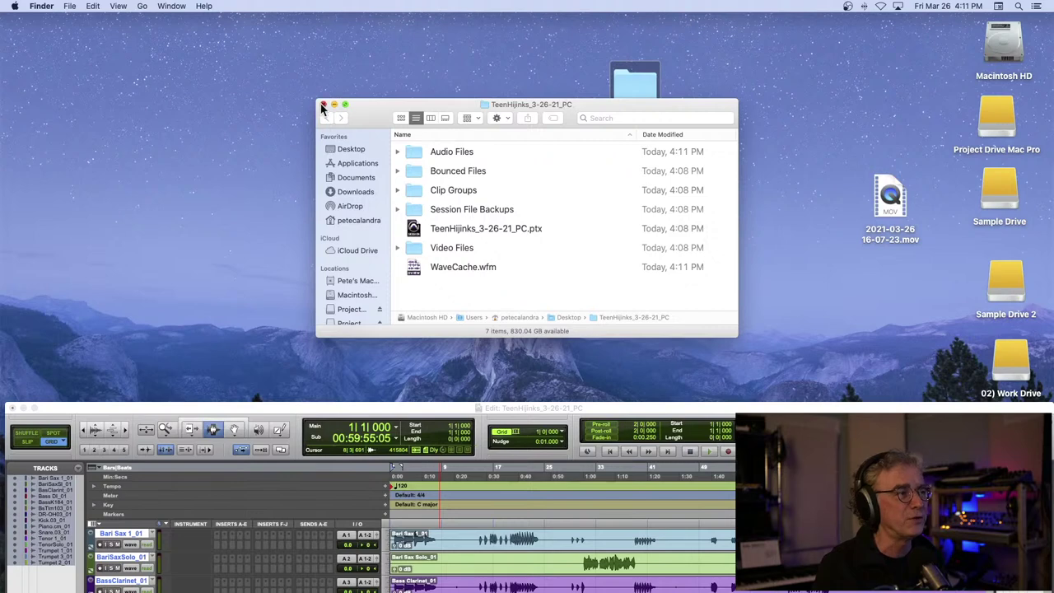
pyautogui.click(323, 105)
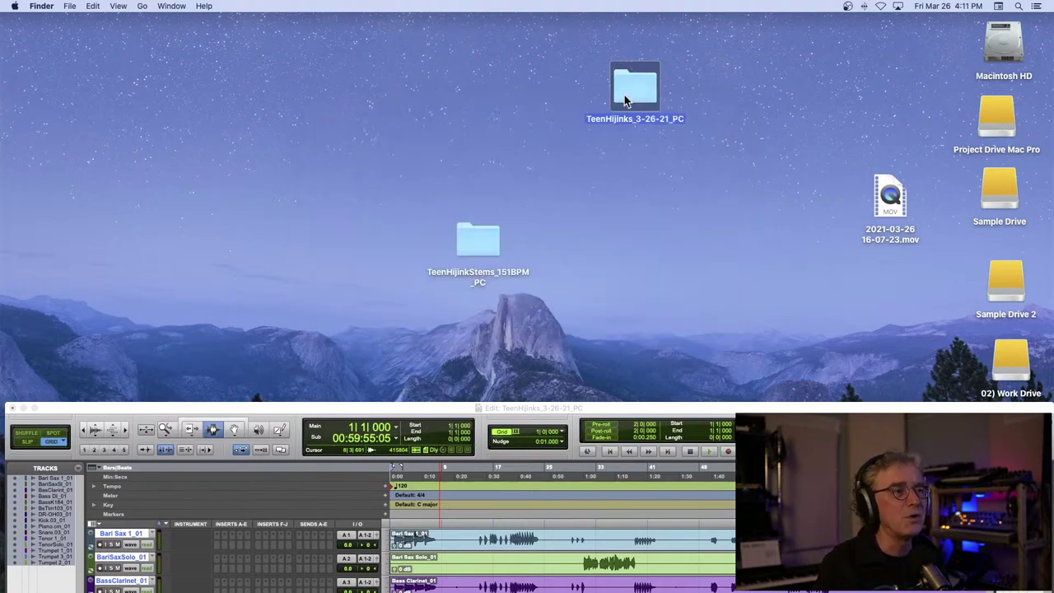
pyautogui.moveTo(348, 409); pyautogui.dragTo(391, 71)
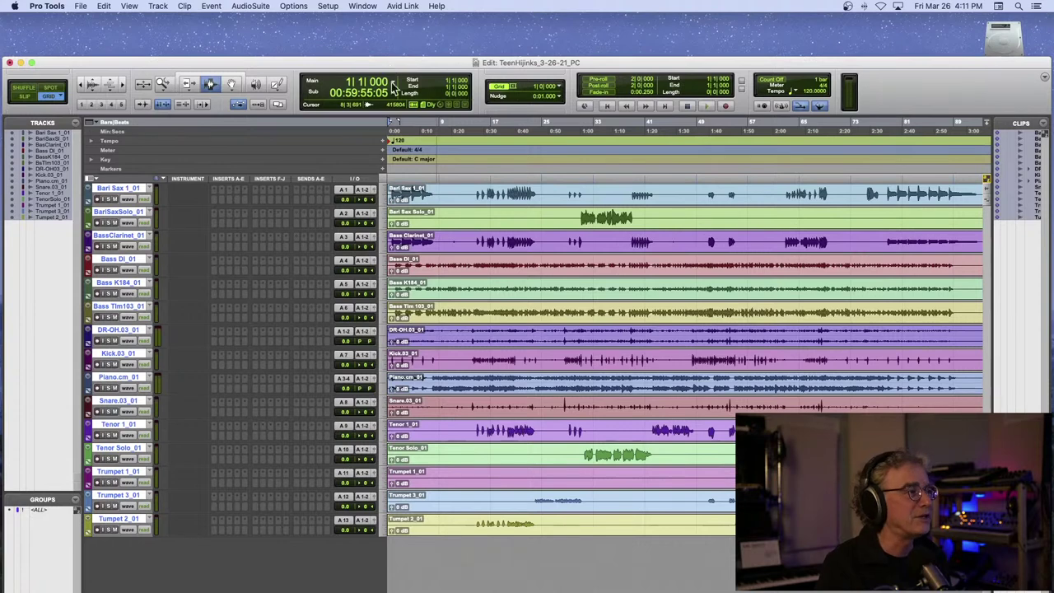
pyautogui.click(123, 525)
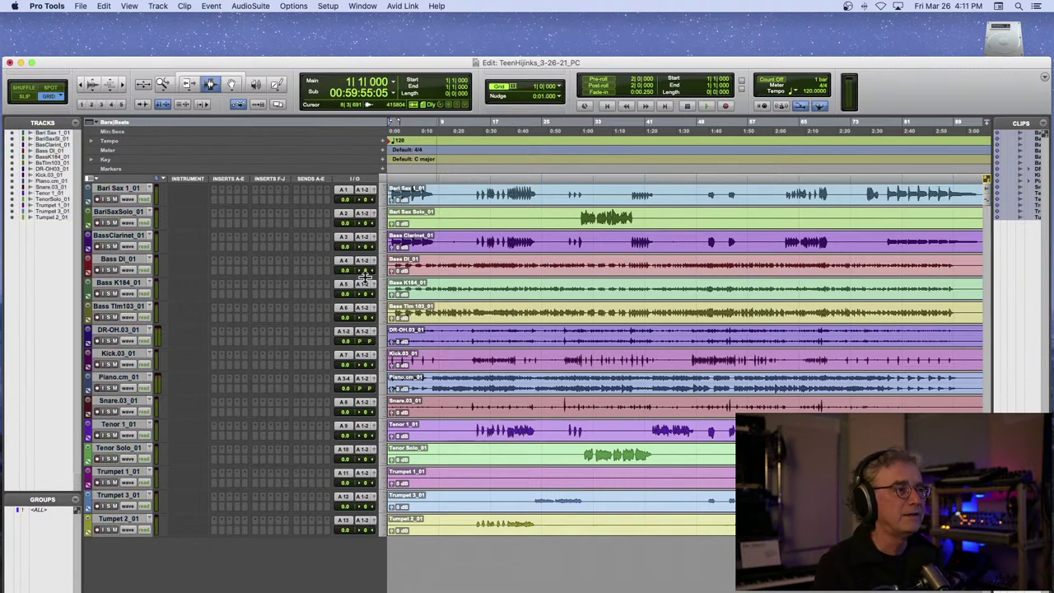
pyautogui.moveTo(368, 62); pyautogui.dragTo(372, 25)
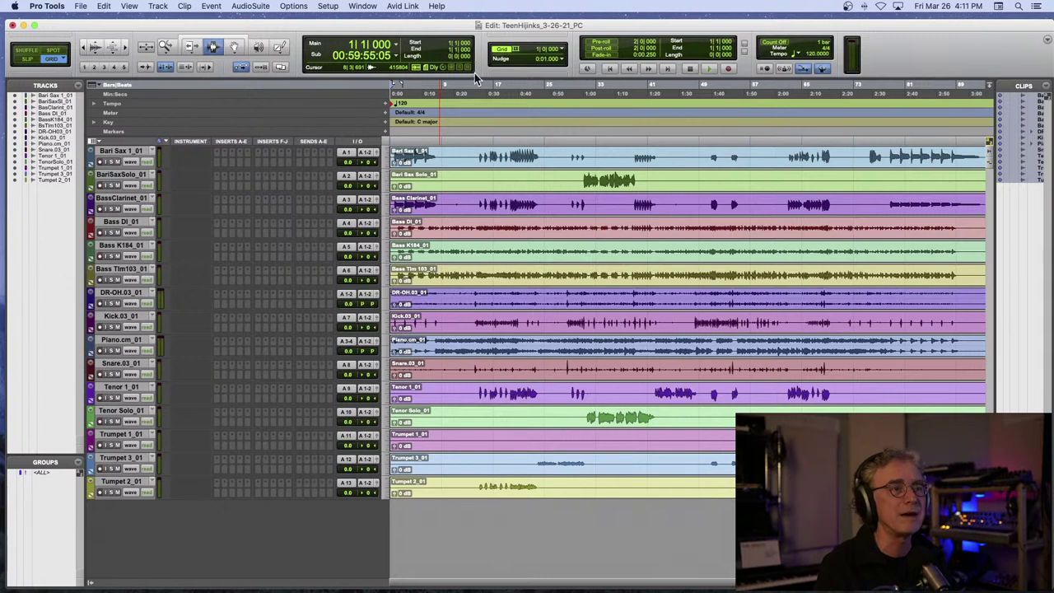
# - Set the session tempo at bar 1 to 151 BPM
pyautogui.doubleClick(387, 104)
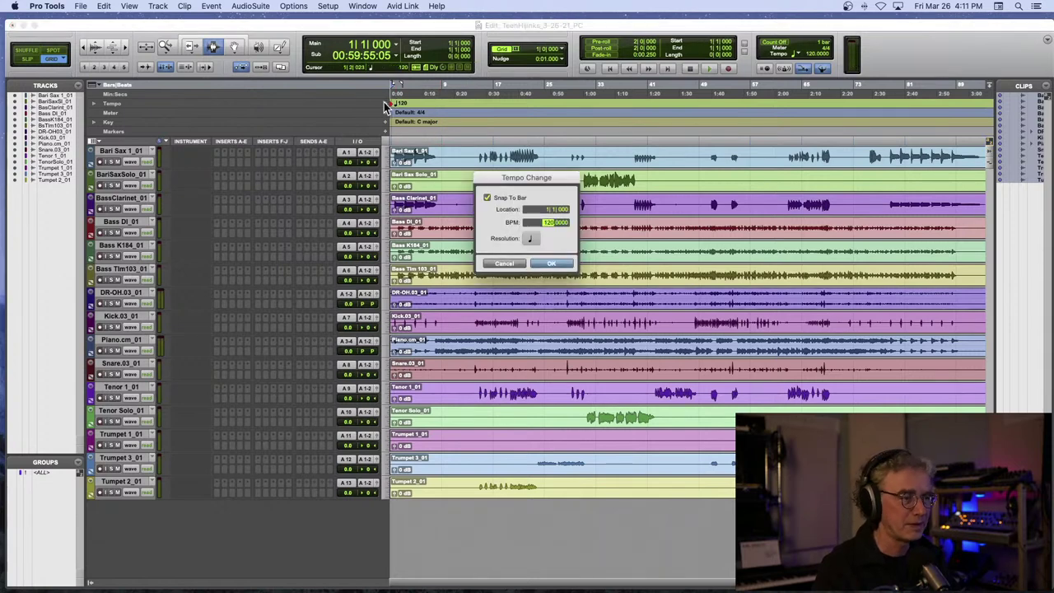
pyautogui.write('151')
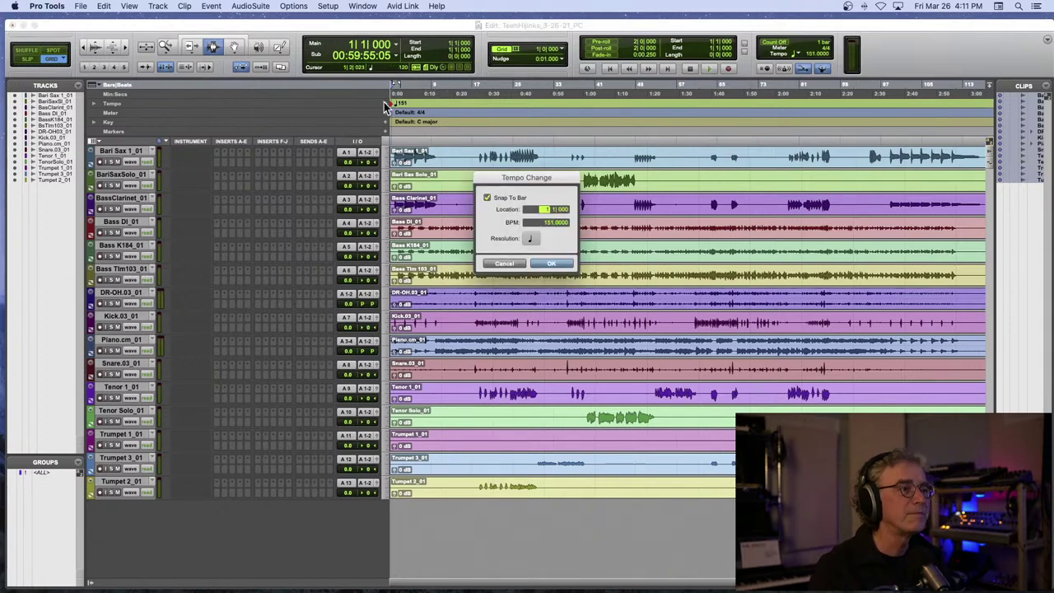
pyautogui.press('Return')
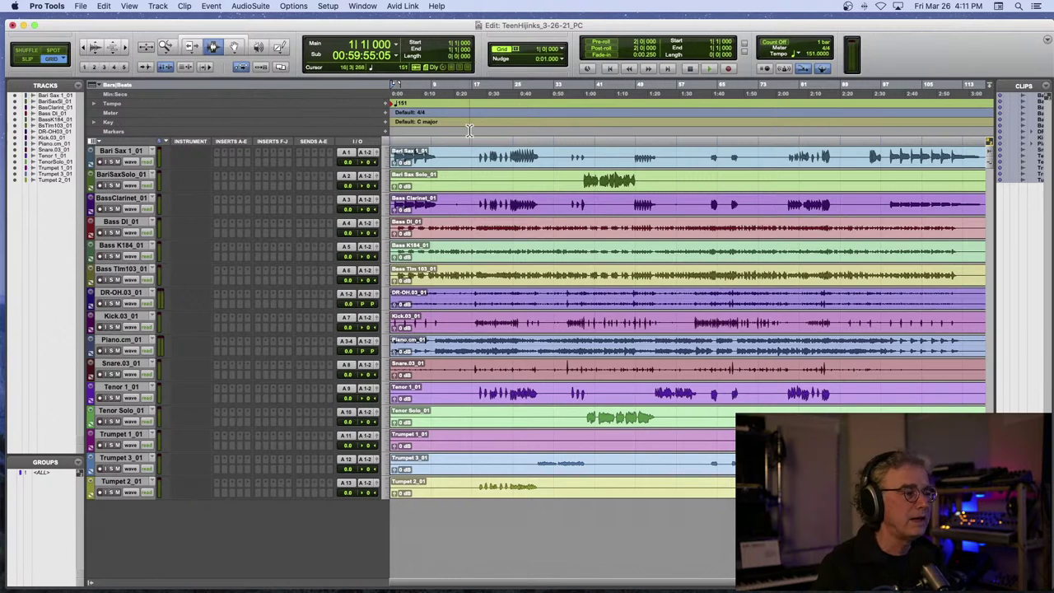
# - Open the Move Song Start time operation and set its timebase to Bars|Beats
pyautogui.press('t')
pyautogui.press('t')
pyautogui.press('t')
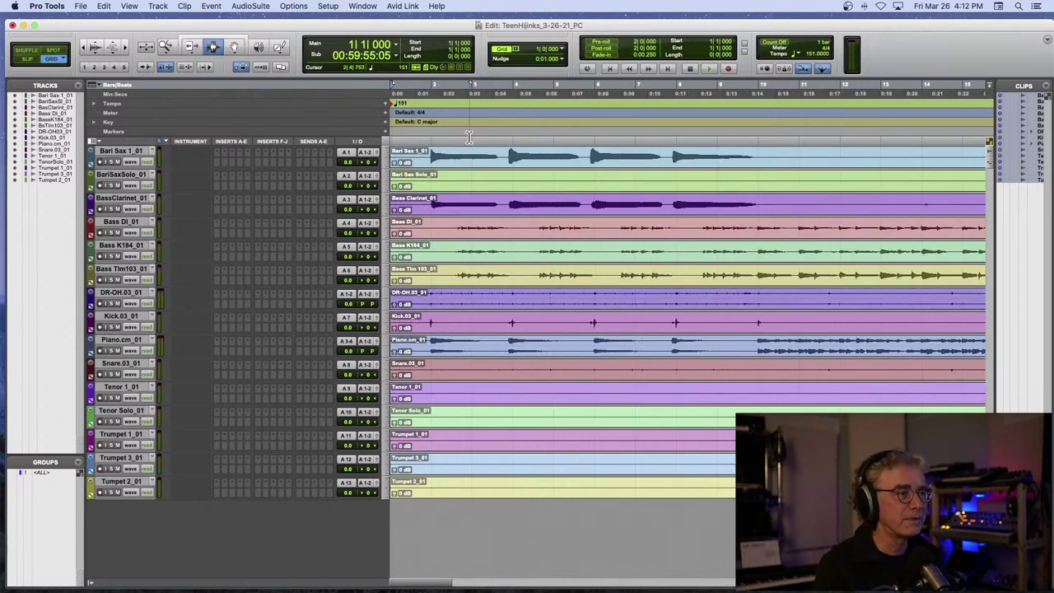
pyautogui.hscroll(1, 420, 156)
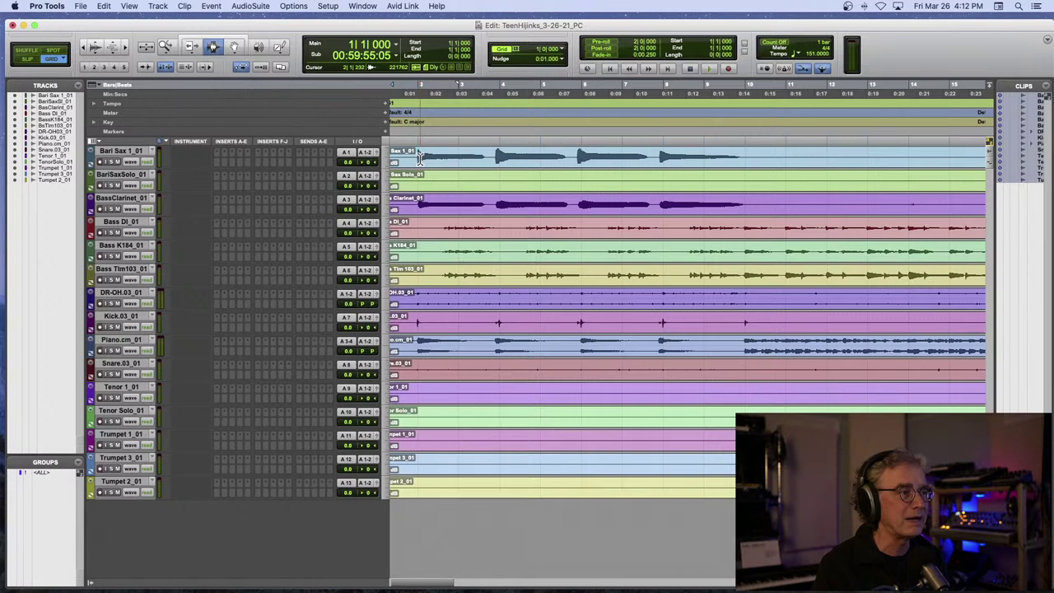
pyautogui.hscroll(-1, 422, 157)
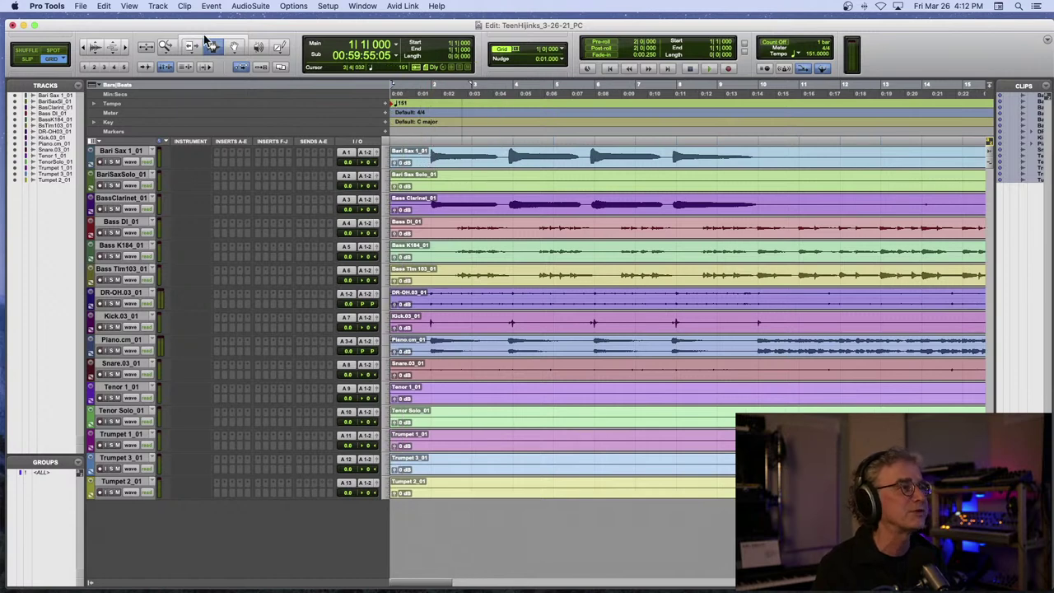
pyautogui.click(215, 8)
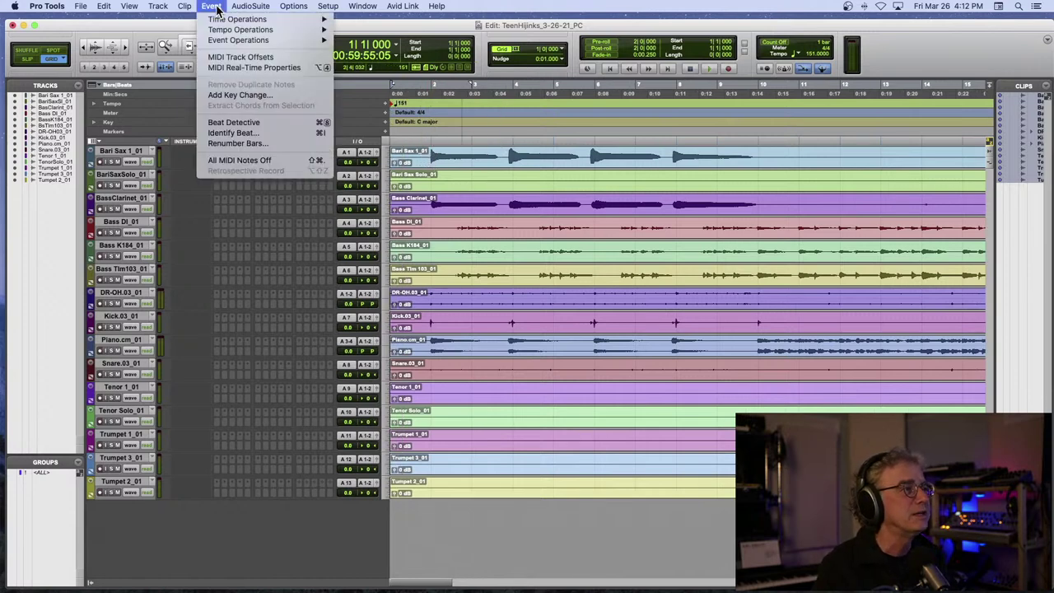
pyautogui.moveTo(220, 20)
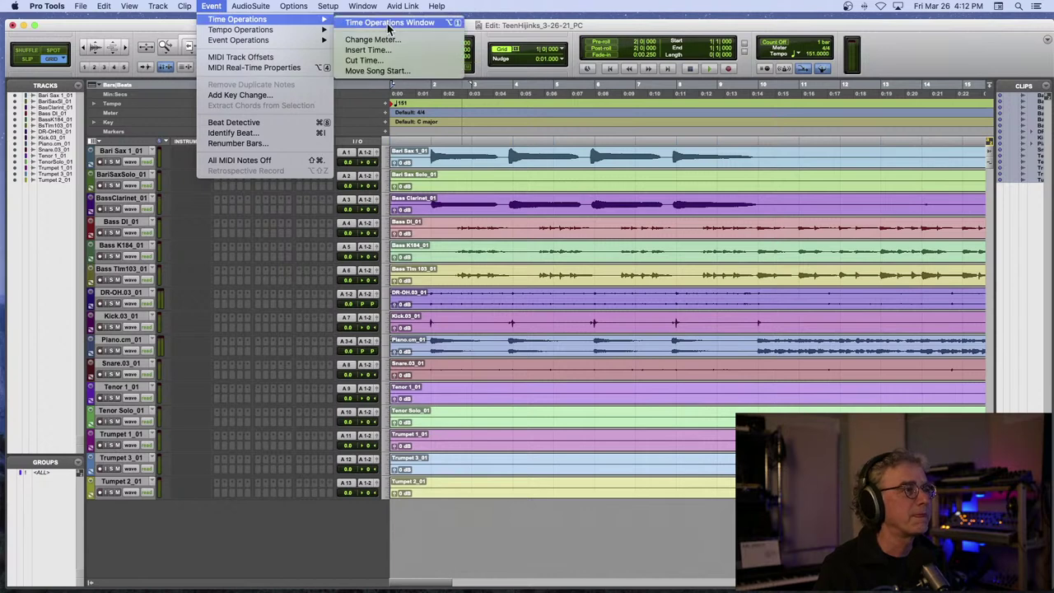
pyautogui.click(377, 70)
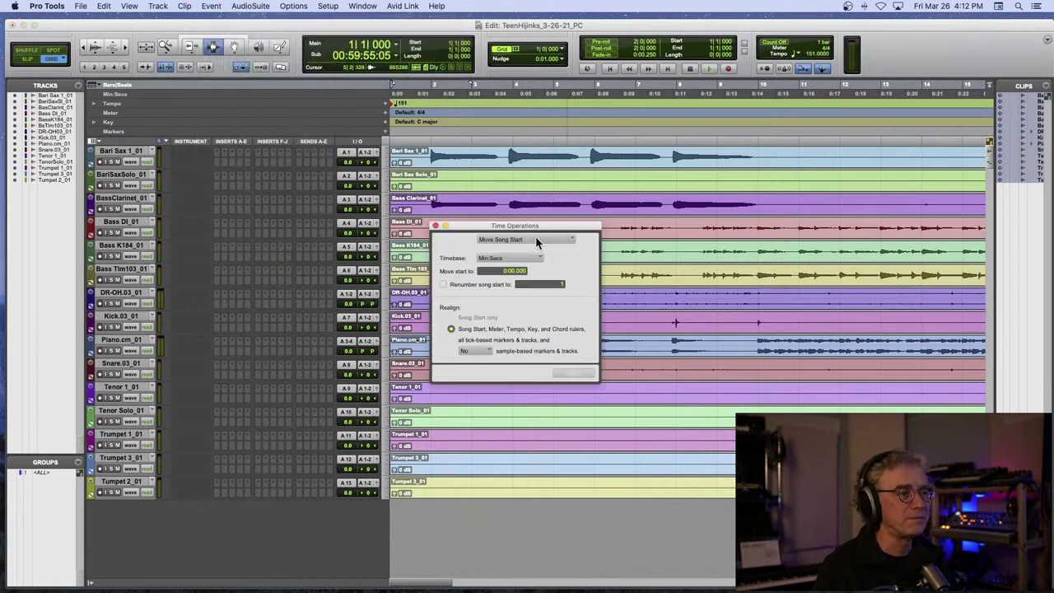
pyautogui.click(509, 259)
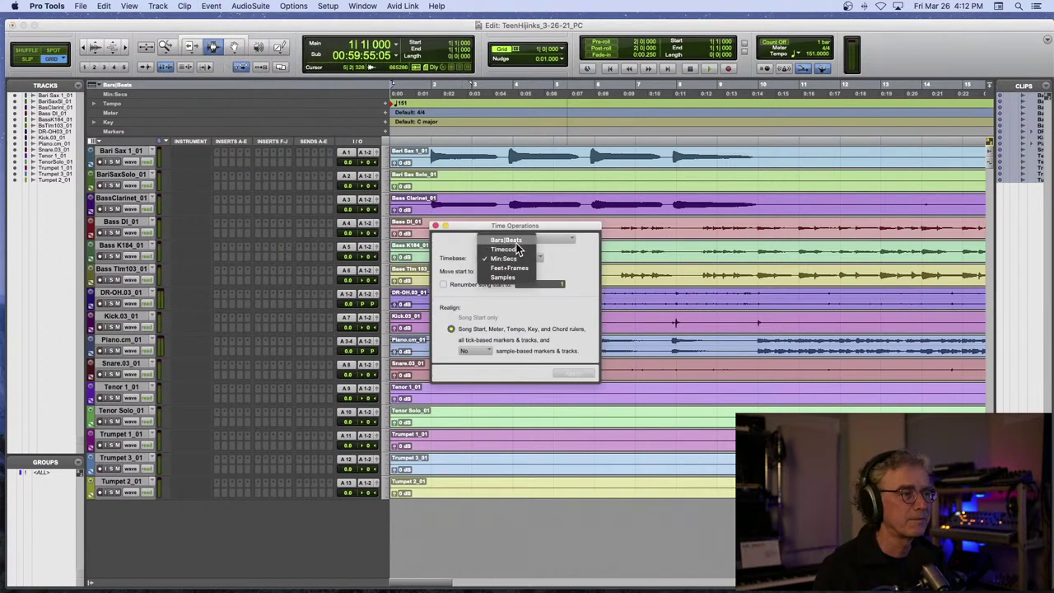
pyautogui.click(516, 248)
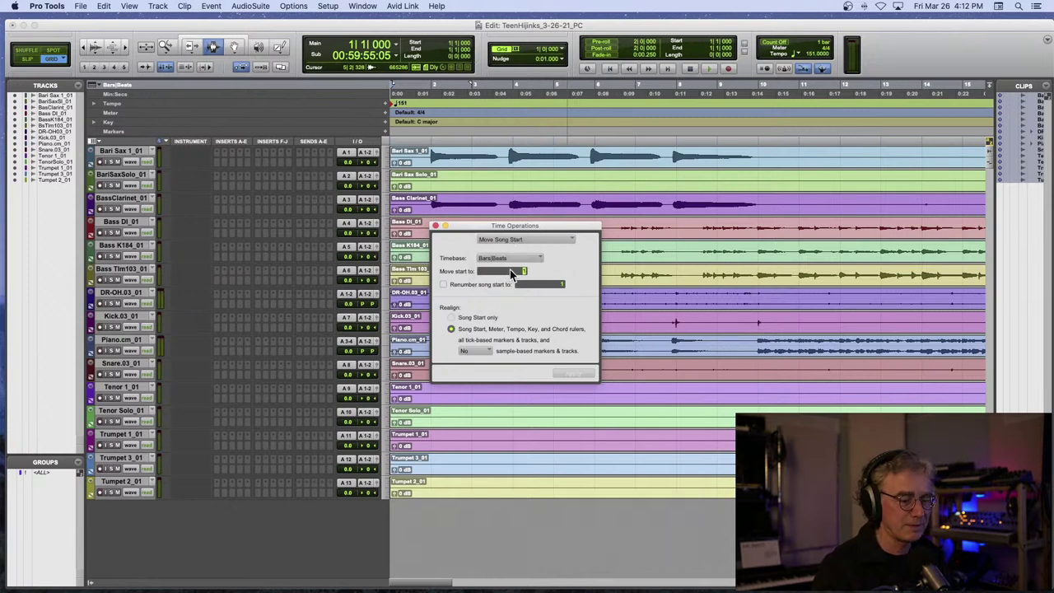
# - Move the song start to bar 5, renumbered as 1, realigning all sample-based markers and tracks, and close Time Operations
pyautogui.click(443, 284)
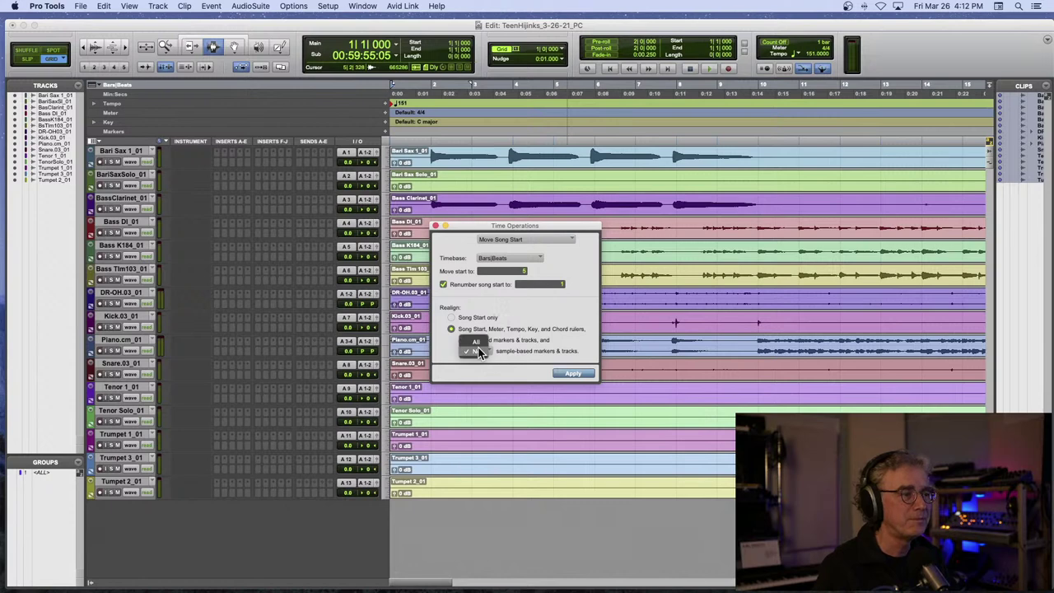
pyautogui.click(479, 352)
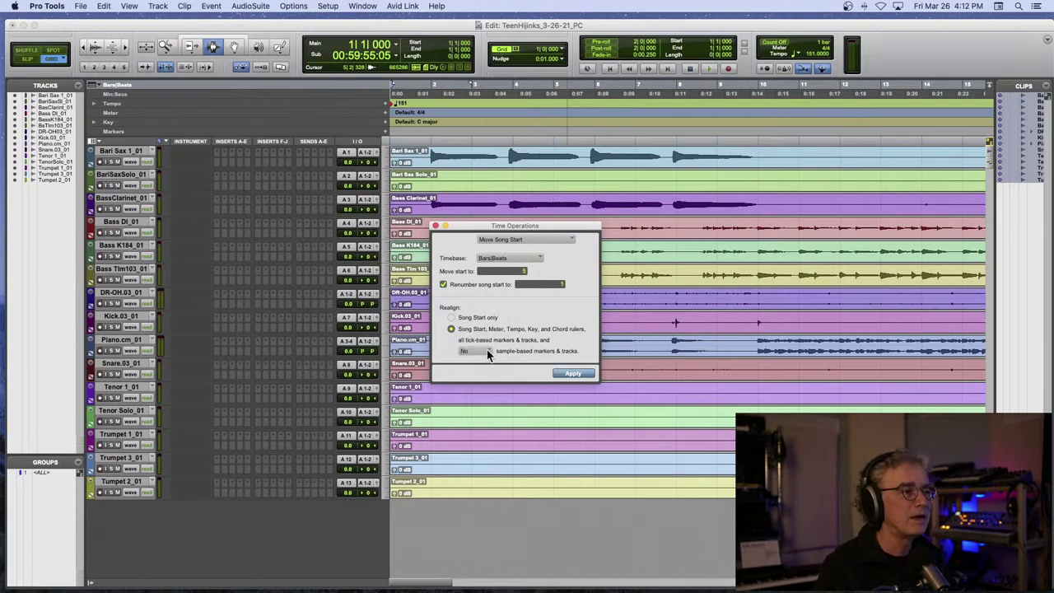
pyautogui.click(487, 351)
pyautogui.click(477, 339)
pyautogui.click(584, 373)
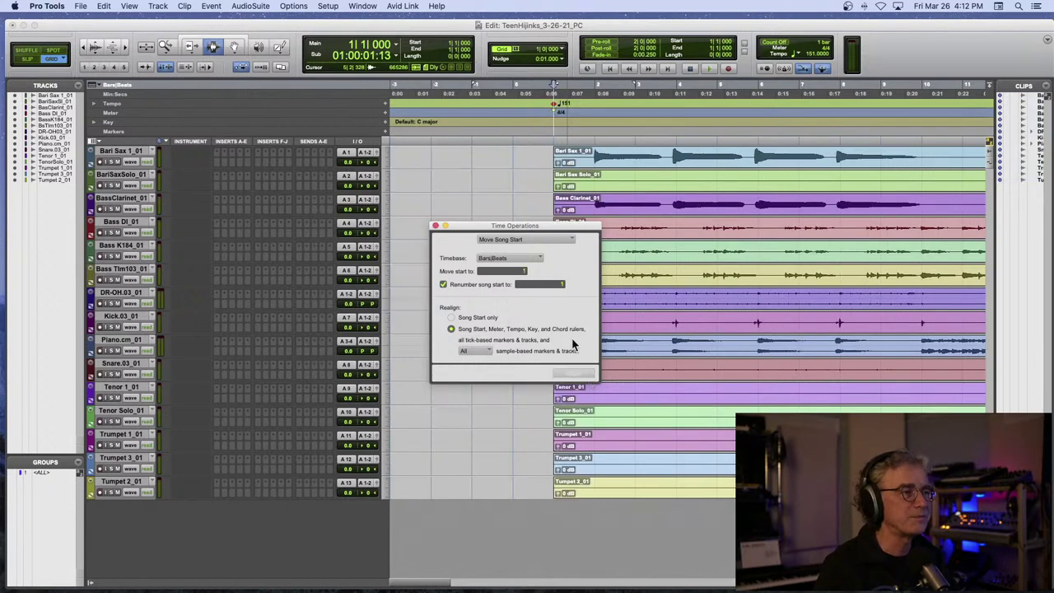
pyautogui.click(435, 225)
# - Activate the ALL edit group and move all clips one bar earlier so the first notes fall on bar 1
pyautogui.click(581, 156)
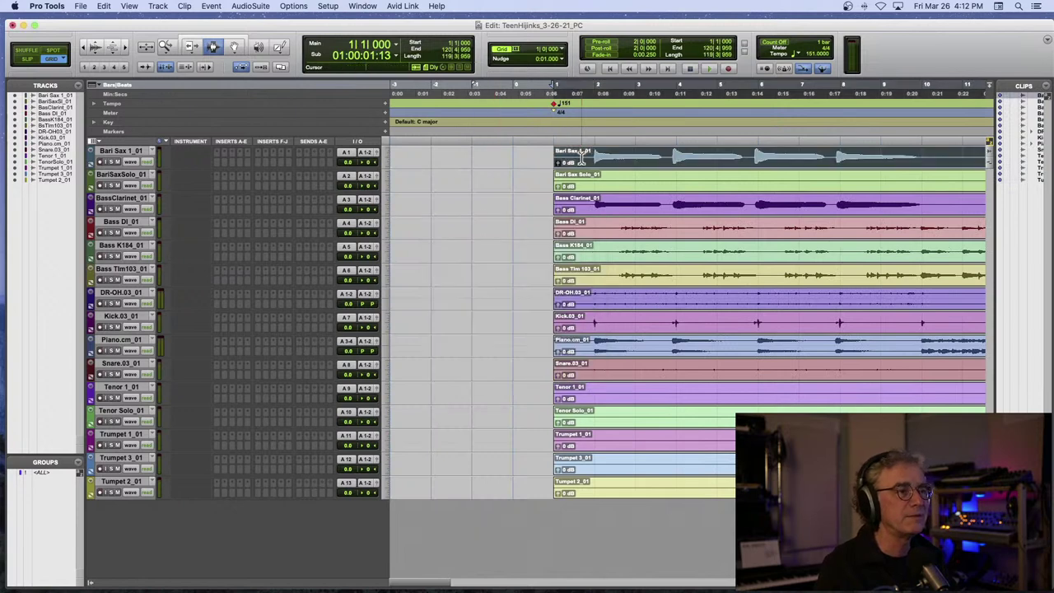
pyautogui.click(38, 472)
pyautogui.click(12, 472)
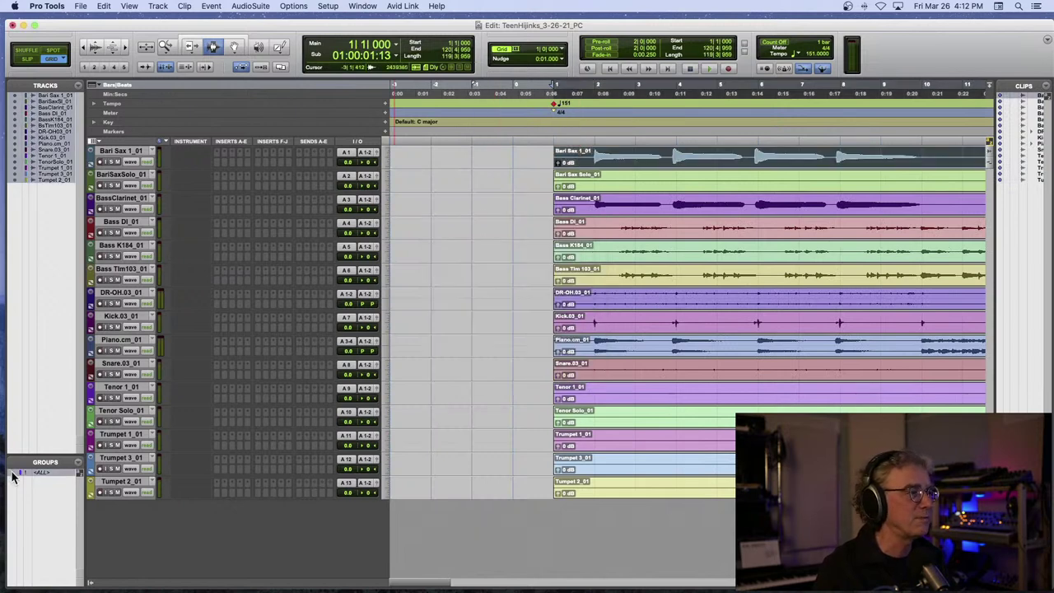
pyautogui.click(613, 483)
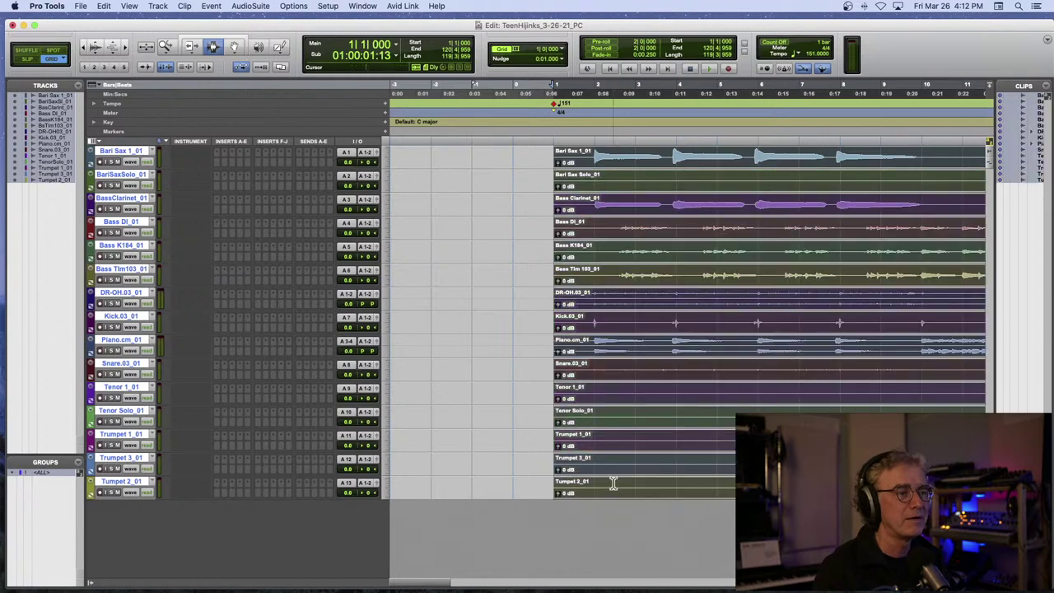
pyautogui.click(235, 47)
pyautogui.moveTo(675, 172); pyautogui.dragTo(645, 172)
pyautogui.click(553, 129)
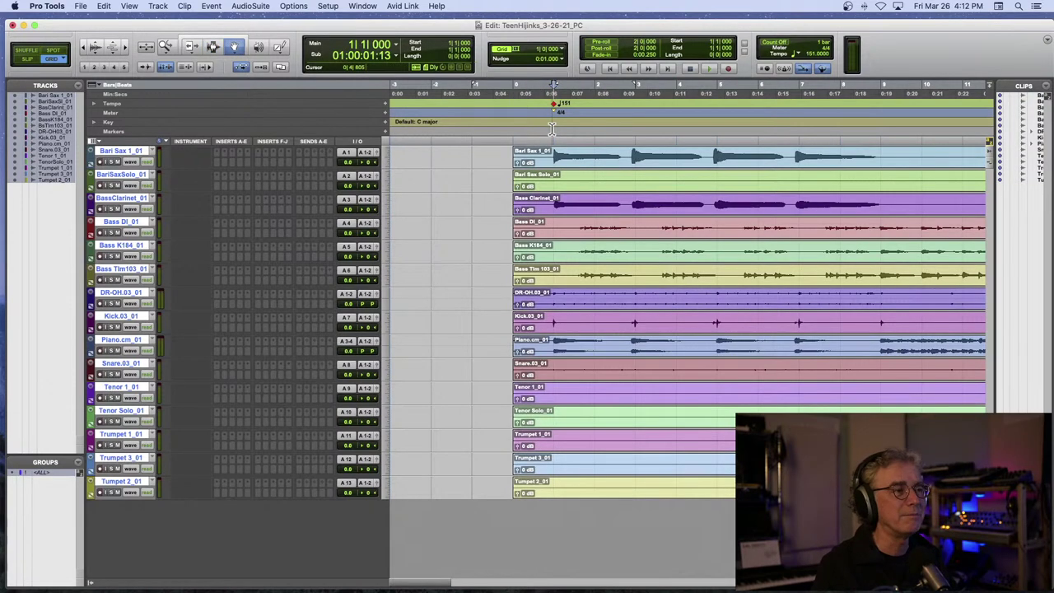
pyautogui.press('space')
pyautogui.press('space')
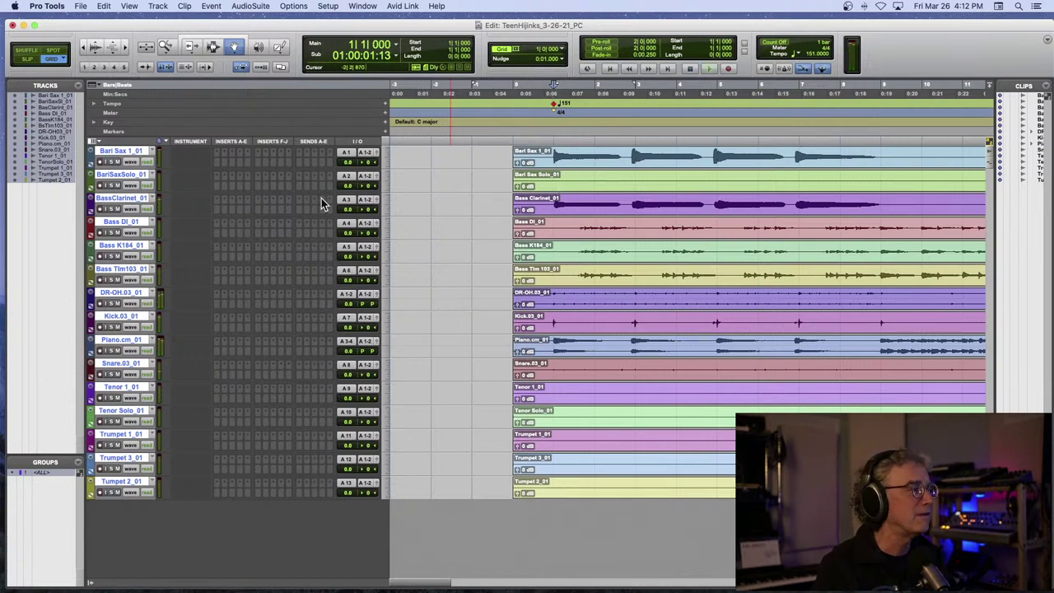
# - Deselect all tracks and reorder the three trumpet tracks to the top of the track list as 1, 2, 3
pyautogui.keyDown('alt'); pyautogui.click(125, 153); pyautogui.keyUp('alt')
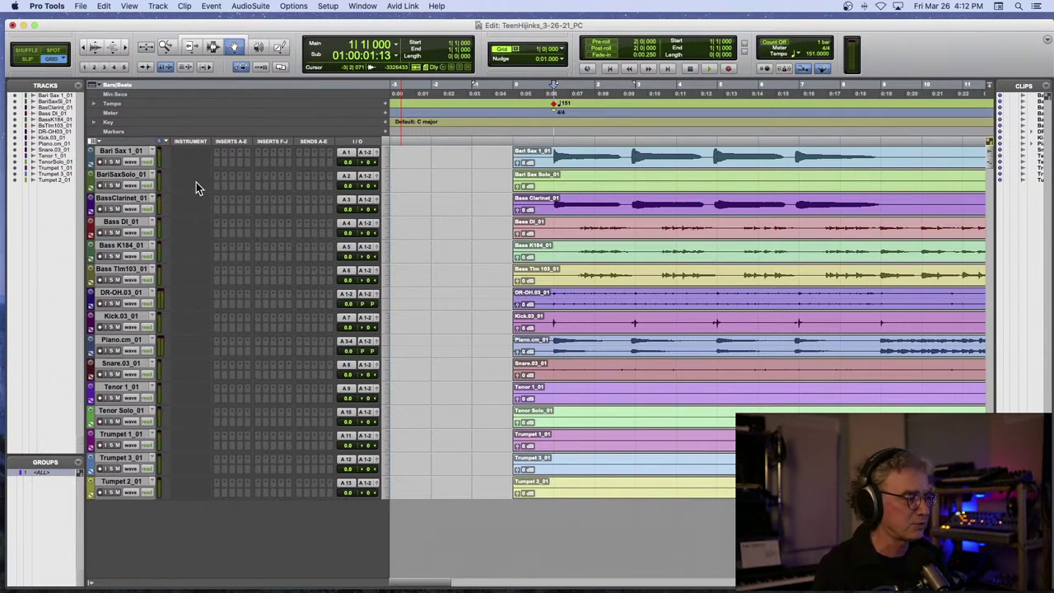
pyautogui.moveTo(134, 487); pyautogui.dragTo(193, 151)
pyautogui.moveTo(118, 483); pyautogui.dragTo(138, 179)
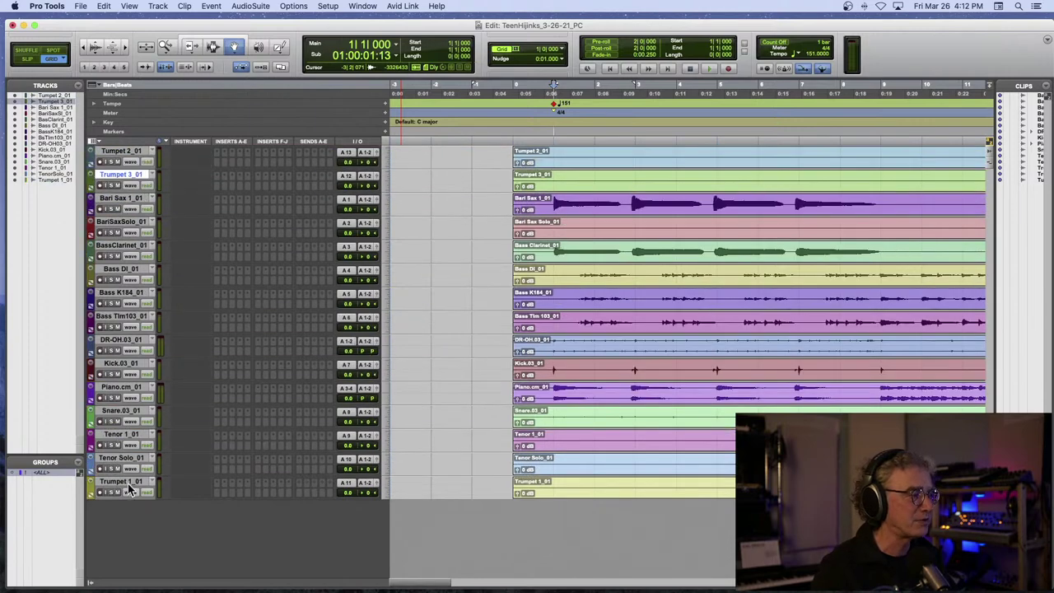
pyautogui.moveTo(121, 486); pyautogui.dragTo(166, 168)
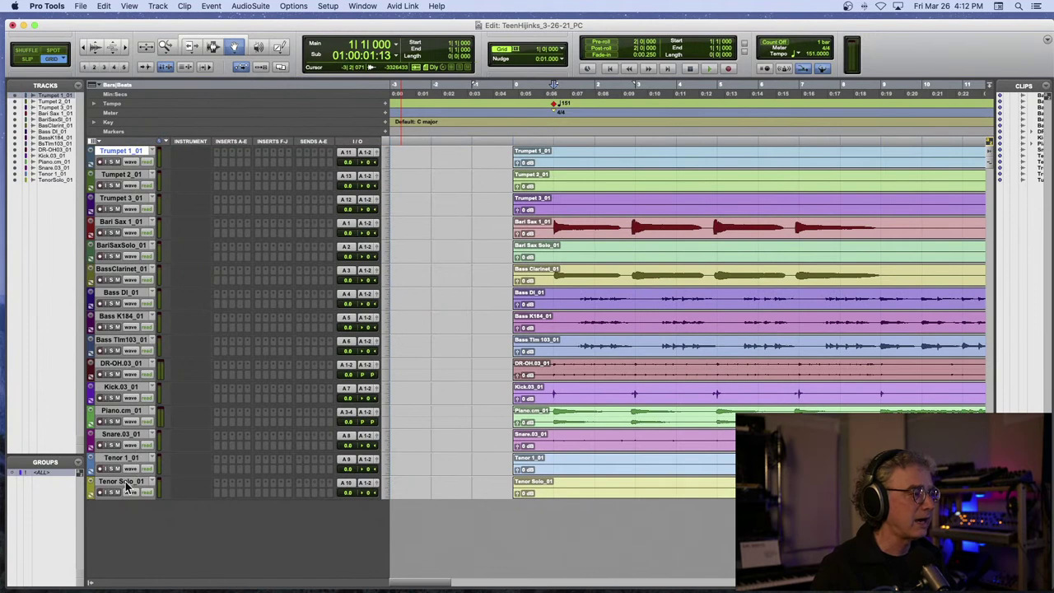
# - Place the Tenor 1 and Tenor Solo tracks below the trumpets and the Piano track directly above Bass DI
pyautogui.moveTo(136, 458); pyautogui.dragTo(167, 224)
pyautogui.moveTo(121, 483); pyautogui.dragTo(140, 246)
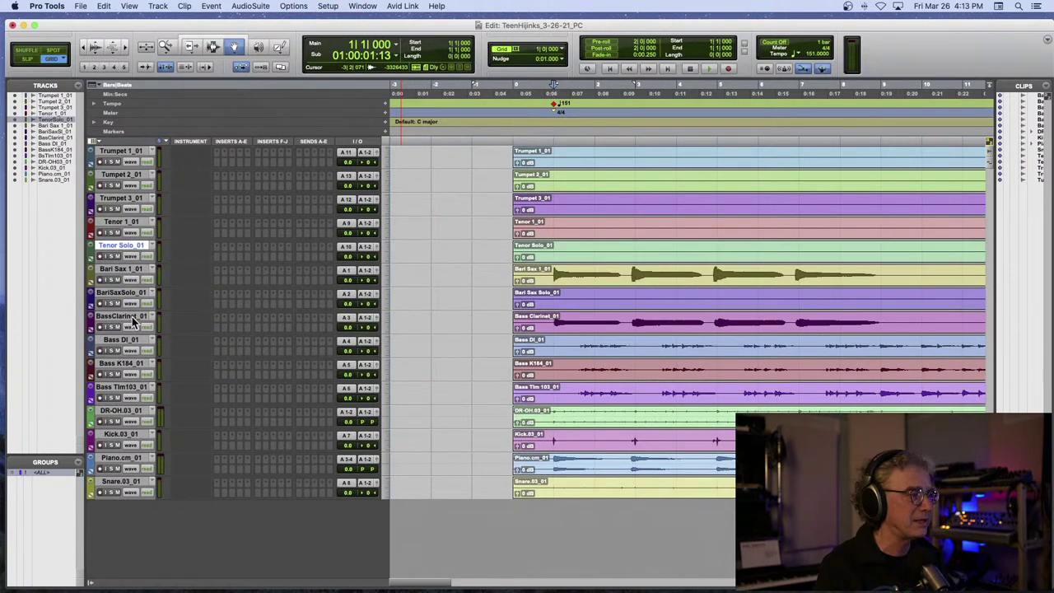
pyautogui.click(124, 340)
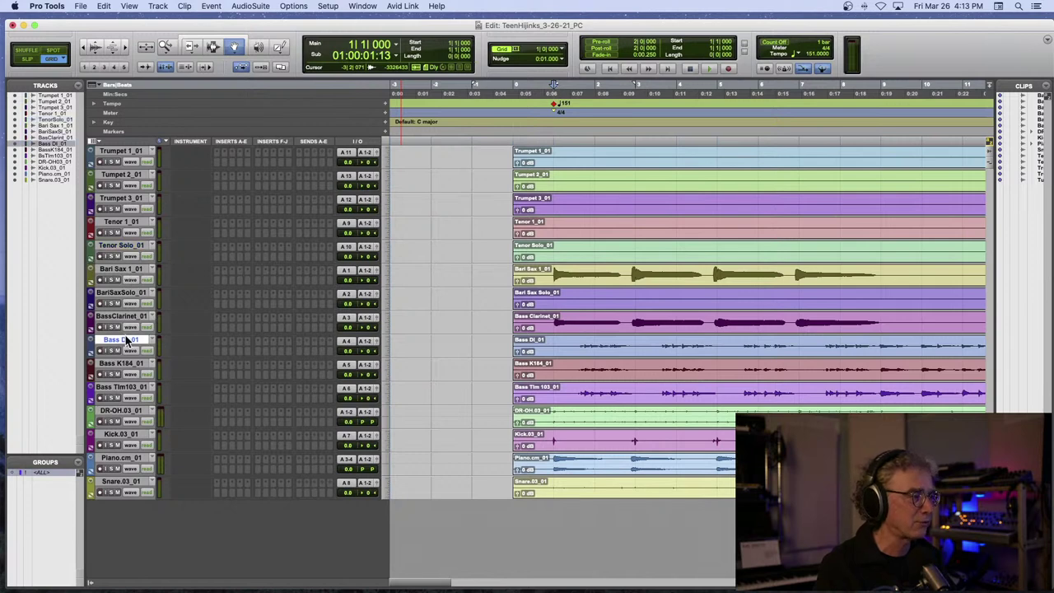
pyautogui.click(121, 387)
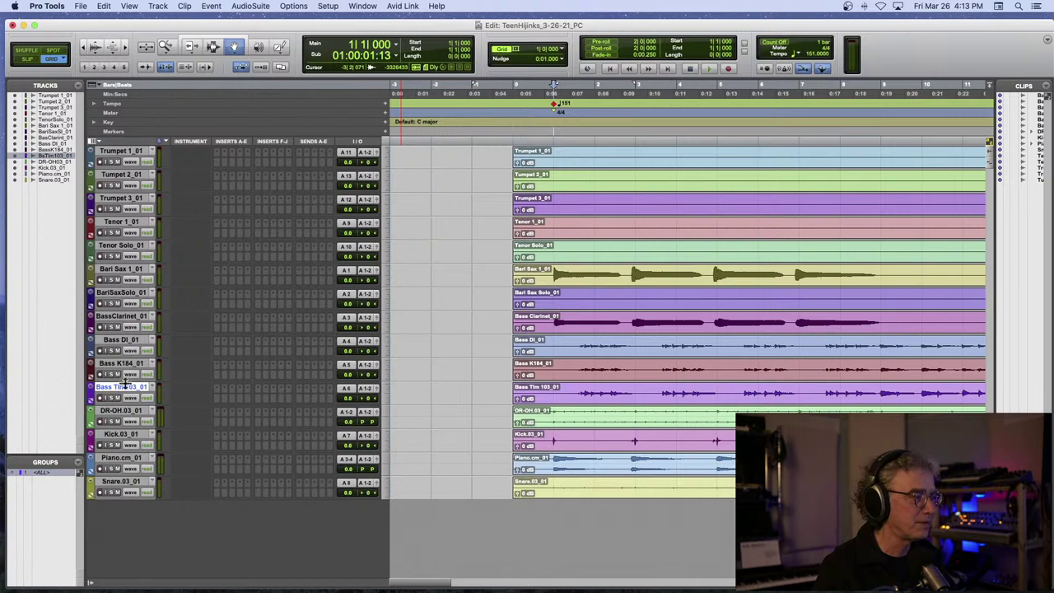
pyautogui.moveTo(118, 458); pyautogui.dragTo(121, 358)
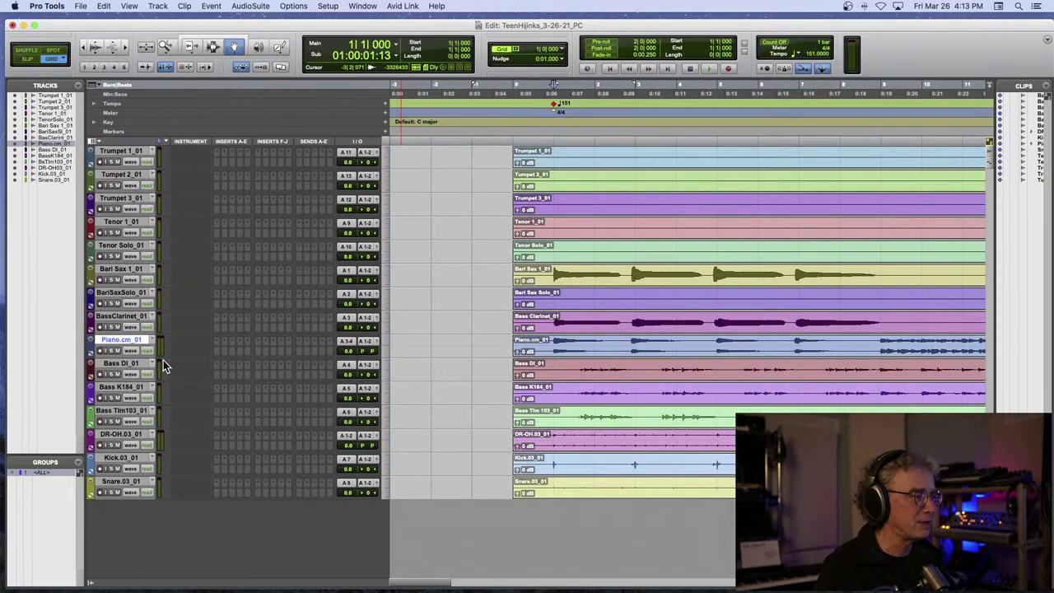
# - Color all the horn tracks from Trumpet 1 through BassClarinet the same blue
pyautogui.click(130, 151)
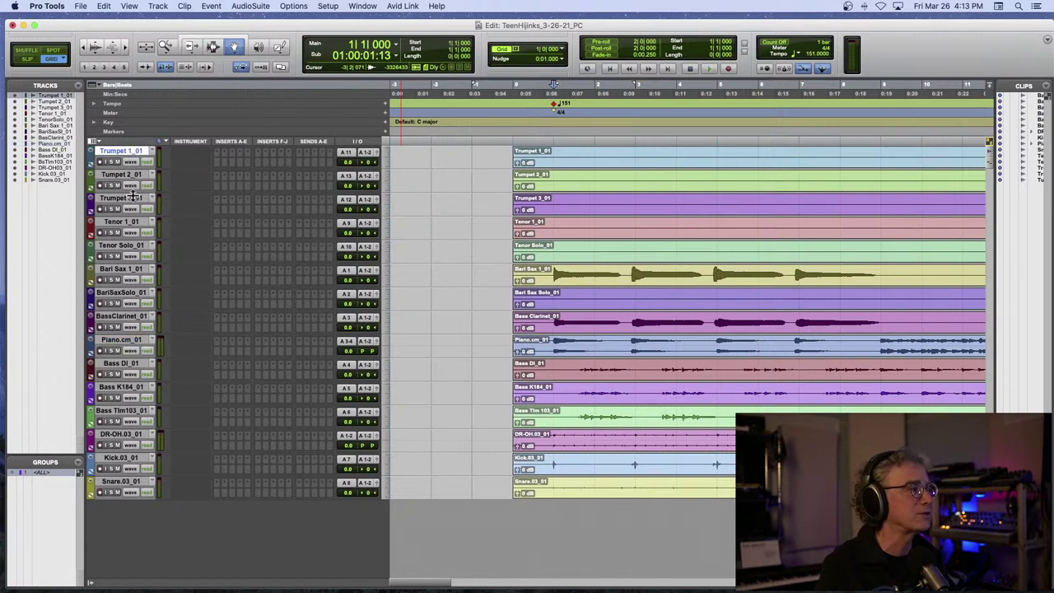
pyautogui.keyDown('shift'); pyautogui.click(123, 318); pyautogui.keyUp('shift')
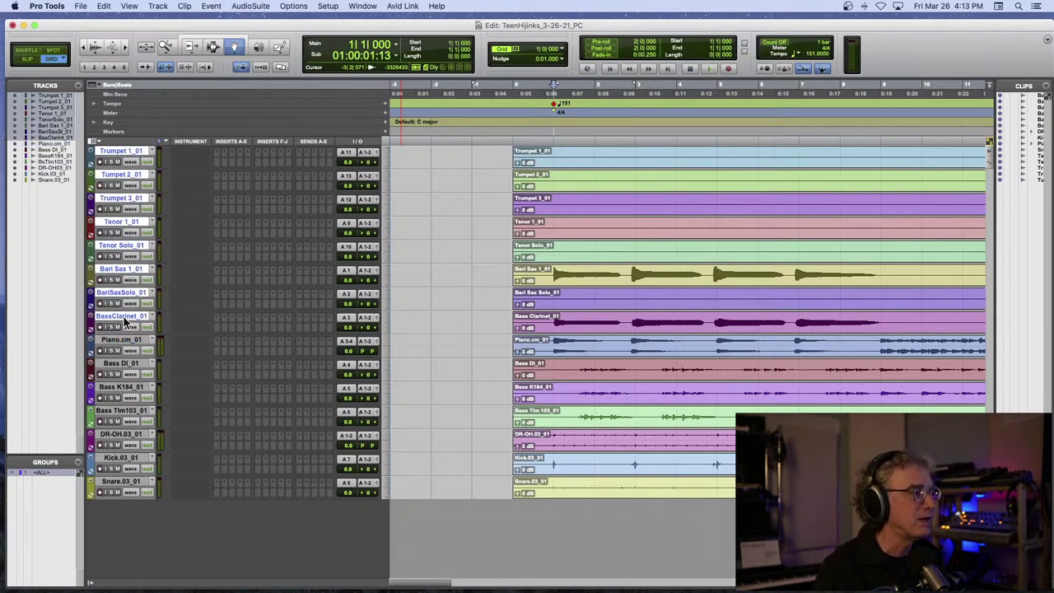
pyautogui.doubleClick(92, 160)
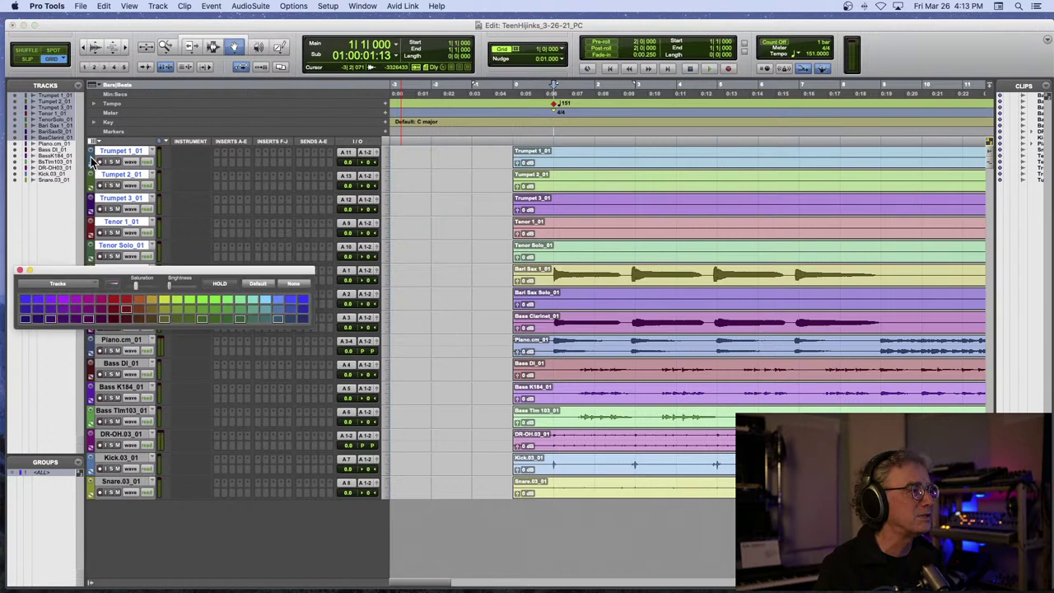
pyautogui.click(27, 297)
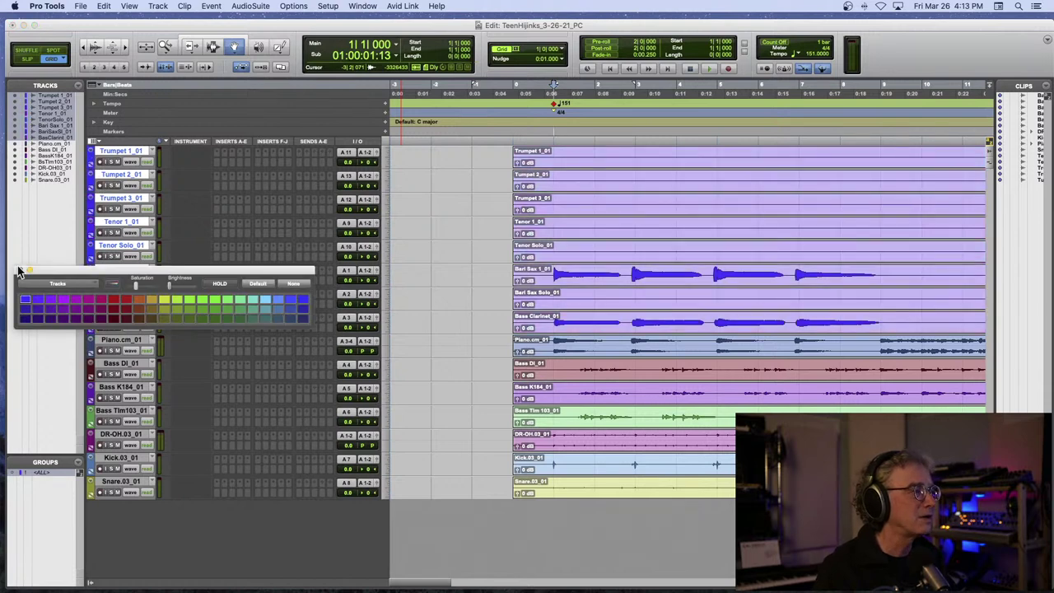
# - Recolor the Tenor 1 and Tenor Solo tracks a medium blue-violet, slightly darker than the trumpets
pyautogui.click(20, 270)
pyautogui.click(123, 222)
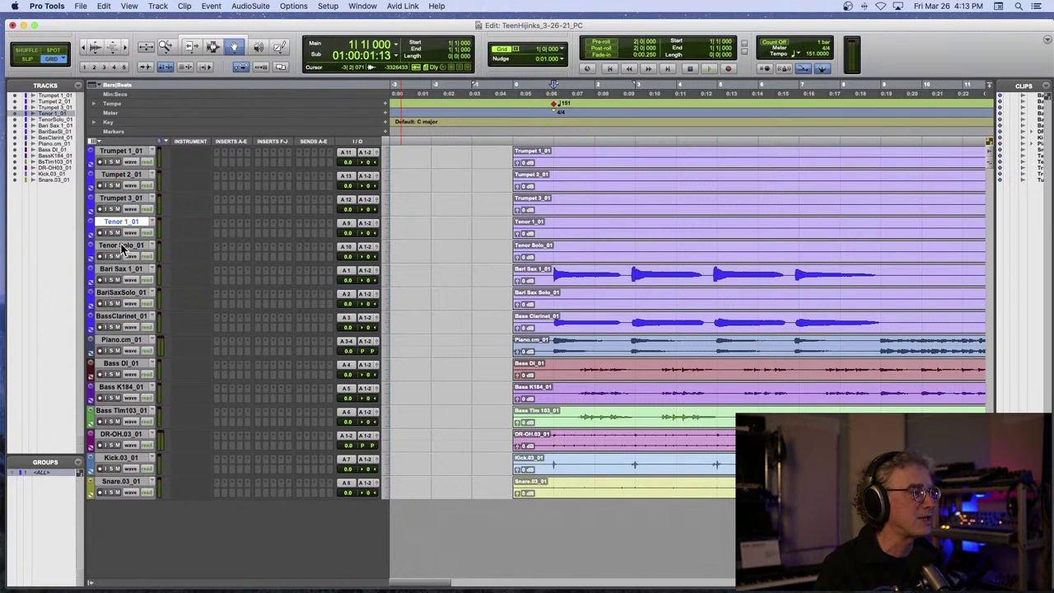
pyautogui.keyDown('shift'); pyautogui.click(122, 245); pyautogui.keyUp('shift')
pyautogui.doubleClick(91, 234)
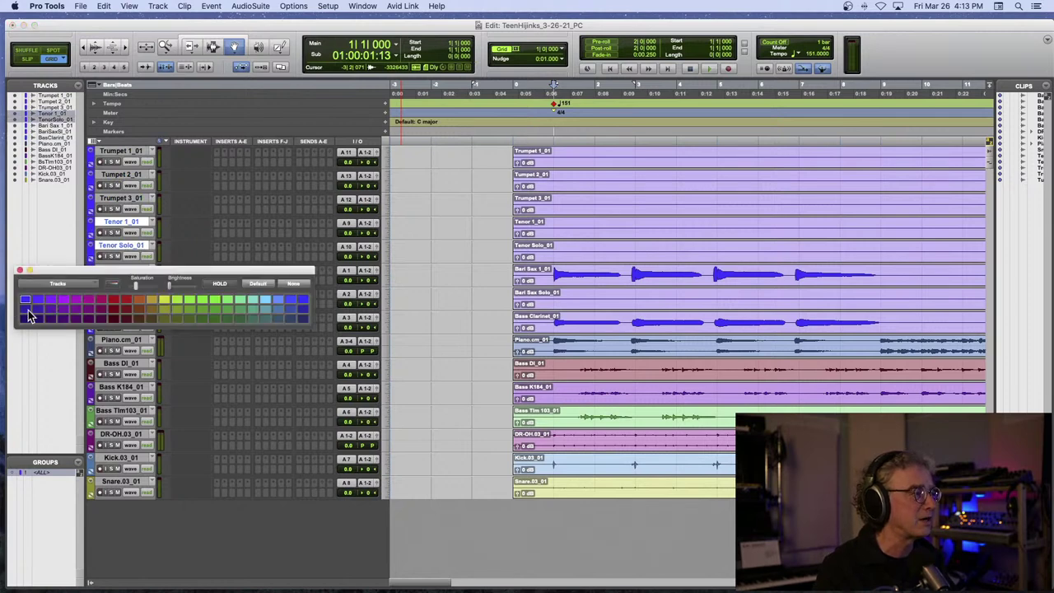
pyautogui.click(38, 309)
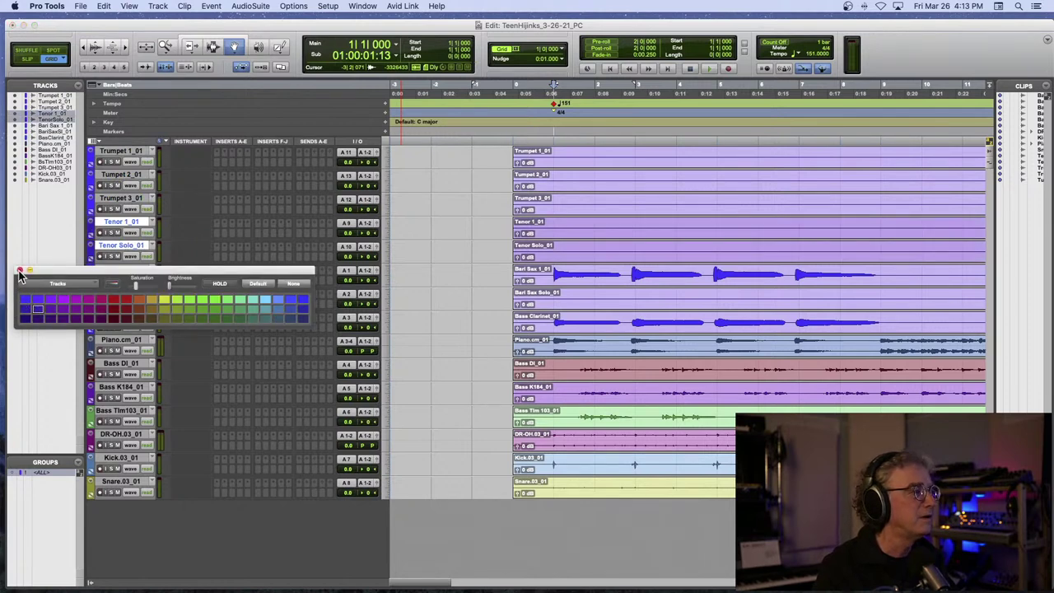
pyautogui.click(20, 270)
# - Recolor the Bari Sax 1 and BariSaxSolo tracks a dark indigo
pyautogui.click(115, 269)
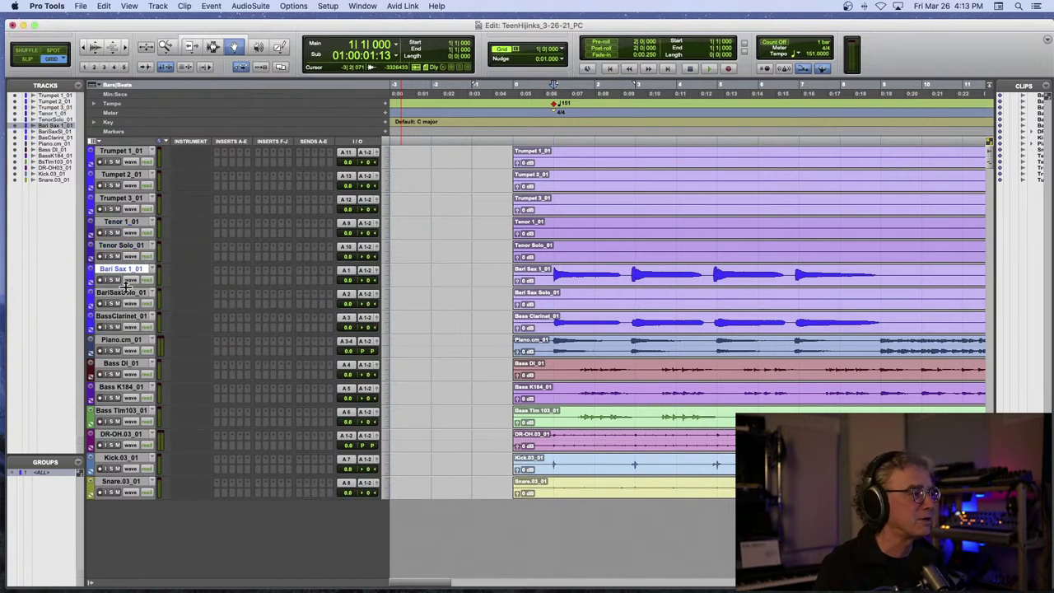
pyautogui.keyDown('shift'); pyautogui.click(122, 292); pyautogui.keyUp('shift')
pyautogui.doubleClick(91, 280)
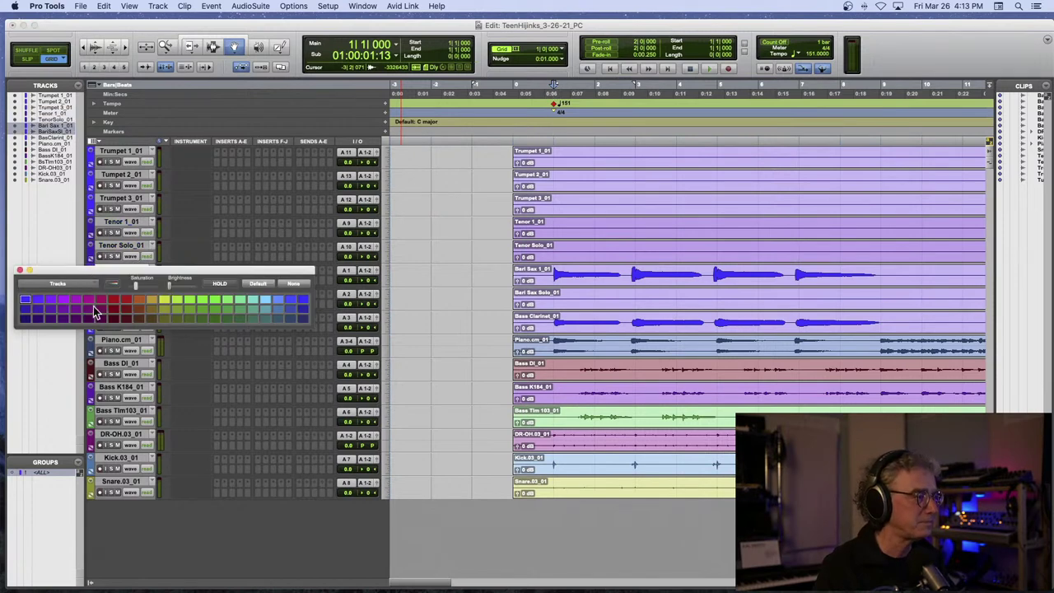
pyautogui.click(38, 317)
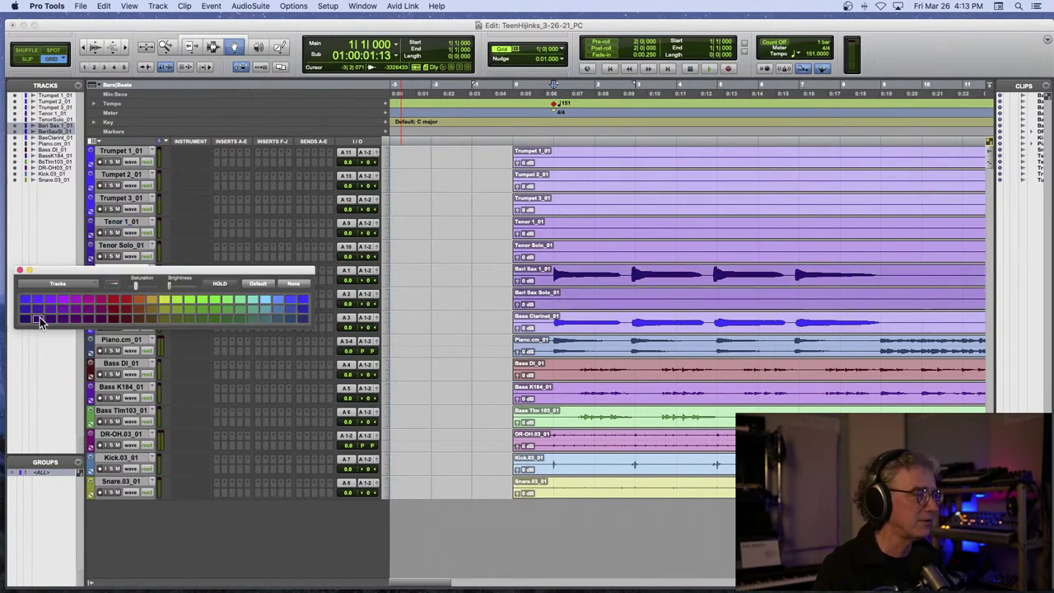
pyautogui.click(20, 269)
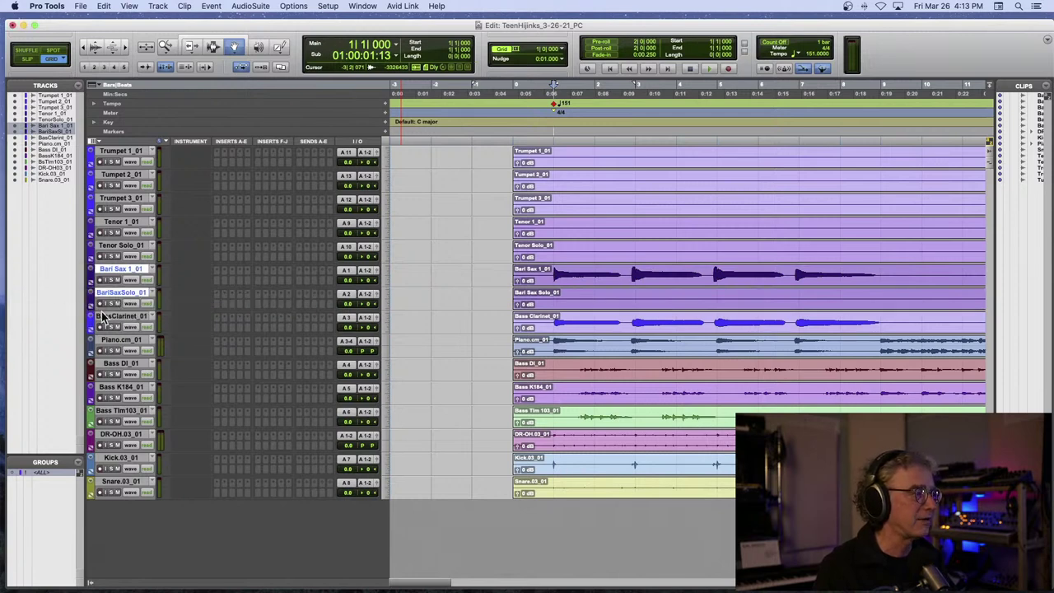
# - Recolor the BassClarinet track a medium violet, distinct from the bari sax tracks
pyautogui.click(99, 318)
pyautogui.doubleClick(88, 320)
pyautogui.click(25, 321)
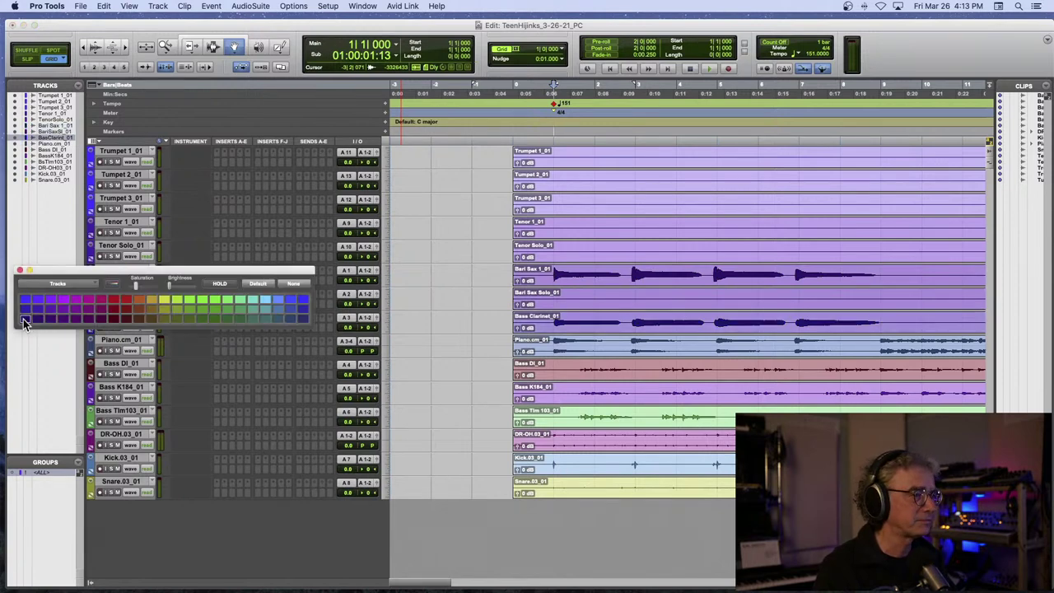
pyautogui.click(50, 308)
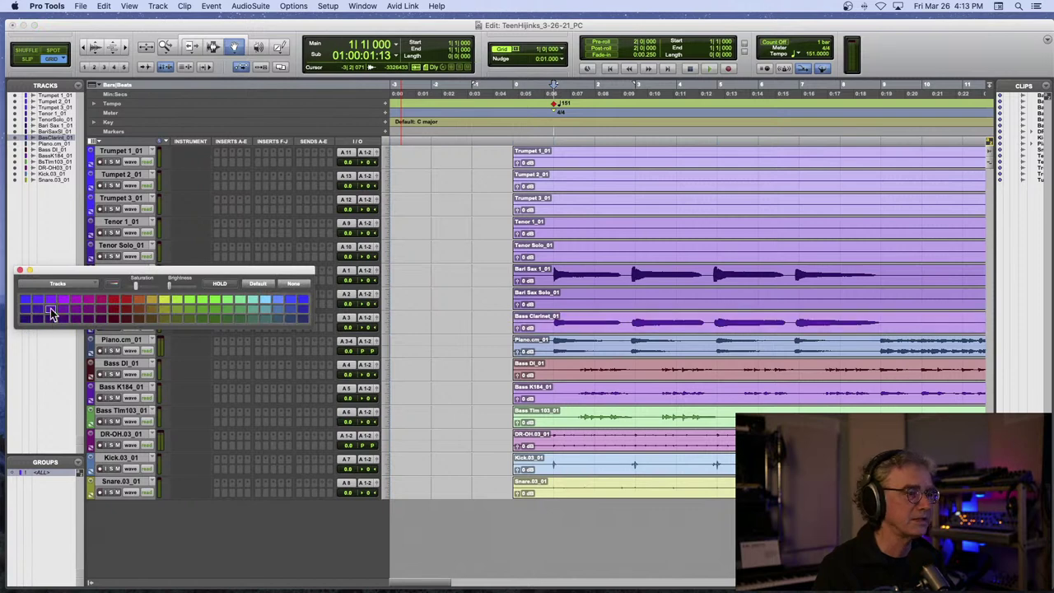
pyautogui.click(21, 270)
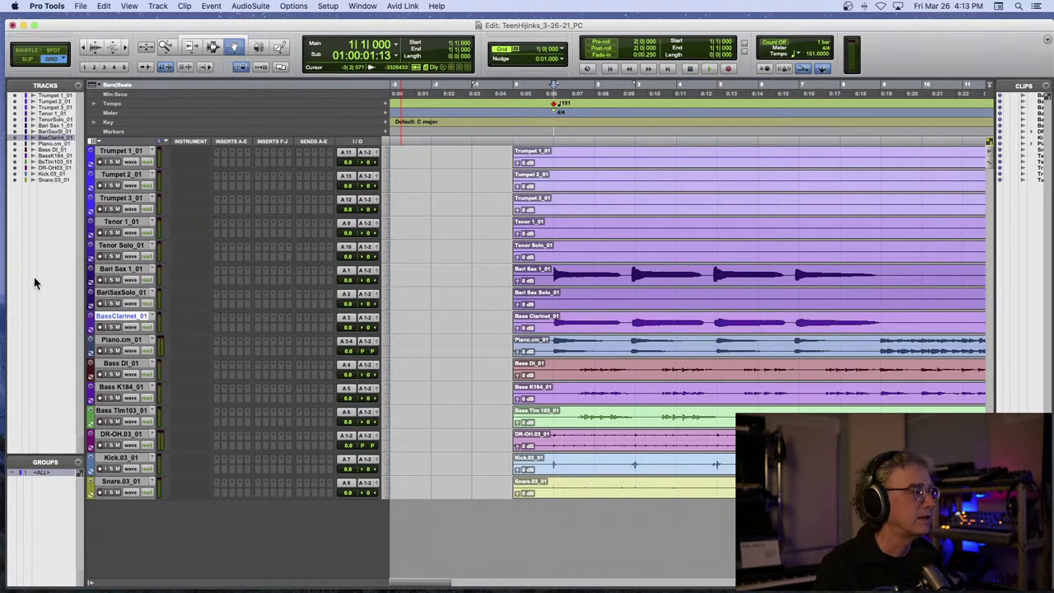
# - Color the three bass tracks, Bass DI, Bass K184 and Bass Tlm103, the same dark magenta
pyautogui.click(125, 363)
pyautogui.rightClick(122, 411)
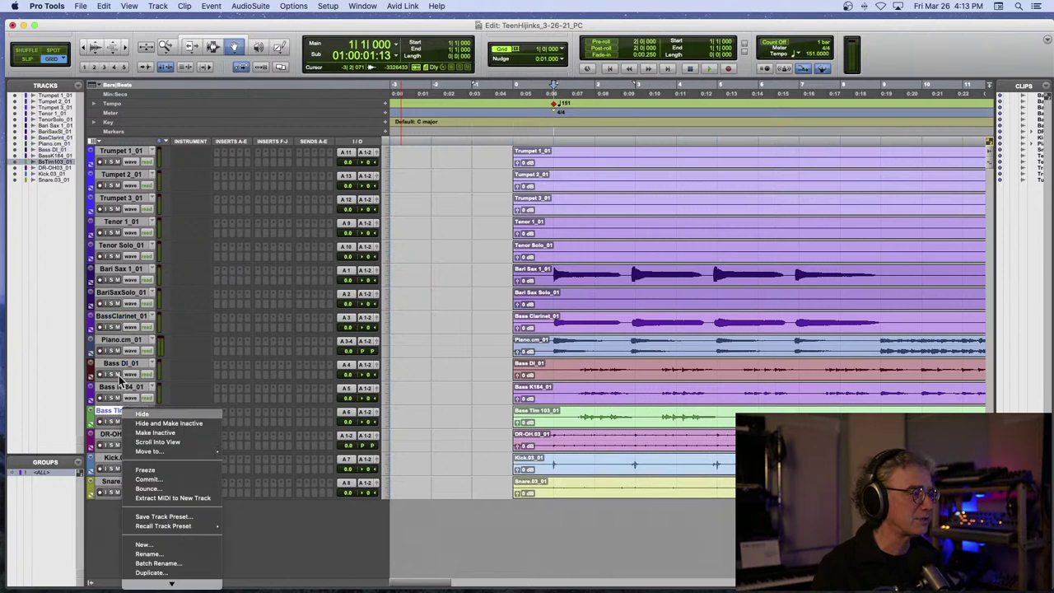
pyautogui.click(121, 372)
pyautogui.click(124, 363)
pyautogui.keyDown('shift'); pyautogui.click(116, 411); pyautogui.keyUp('shift')
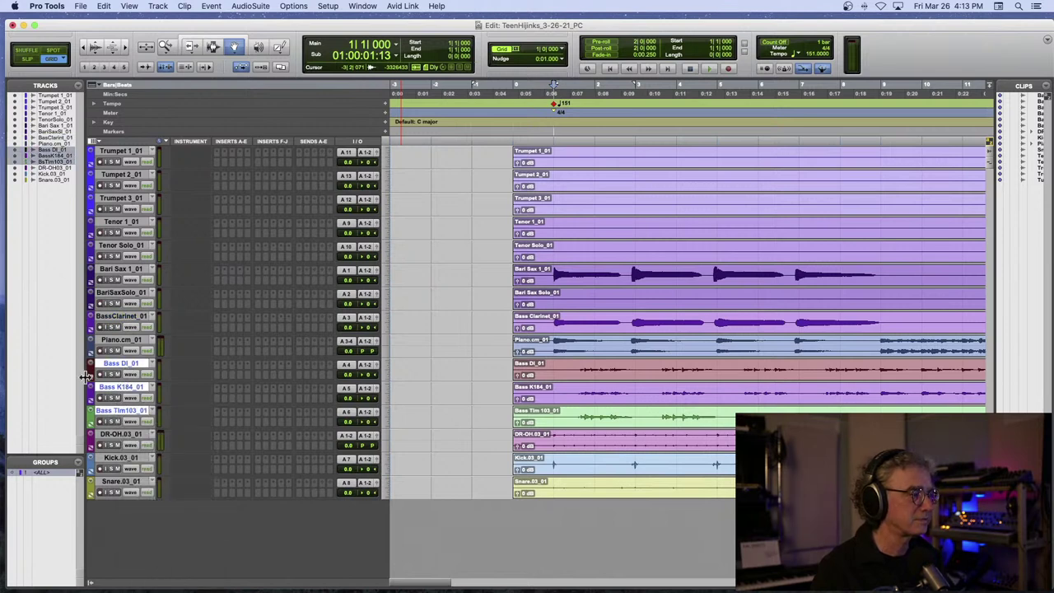
pyautogui.doubleClick(92, 372)
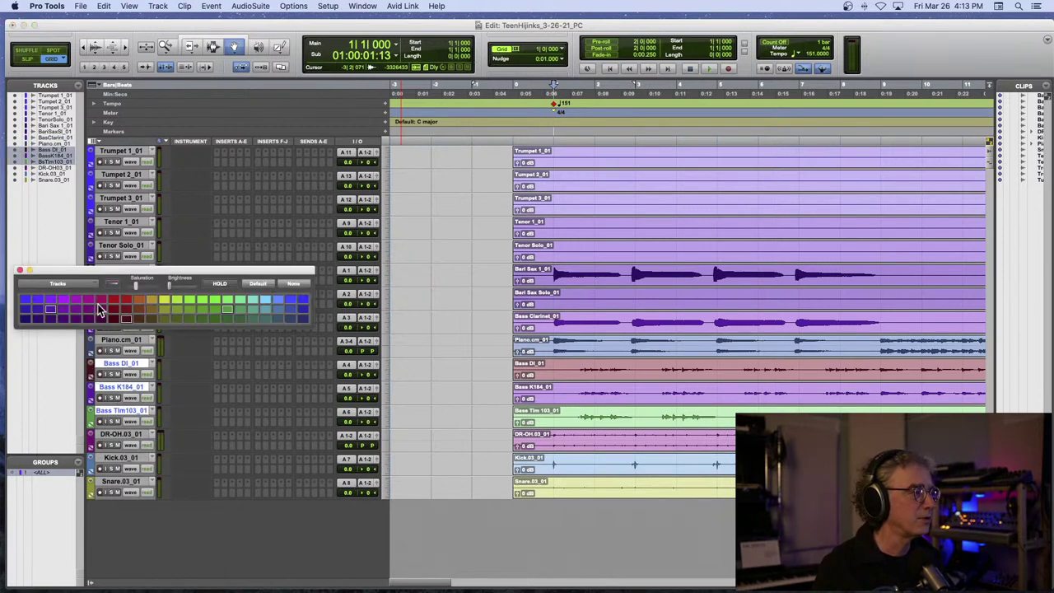
pyautogui.click(100, 318)
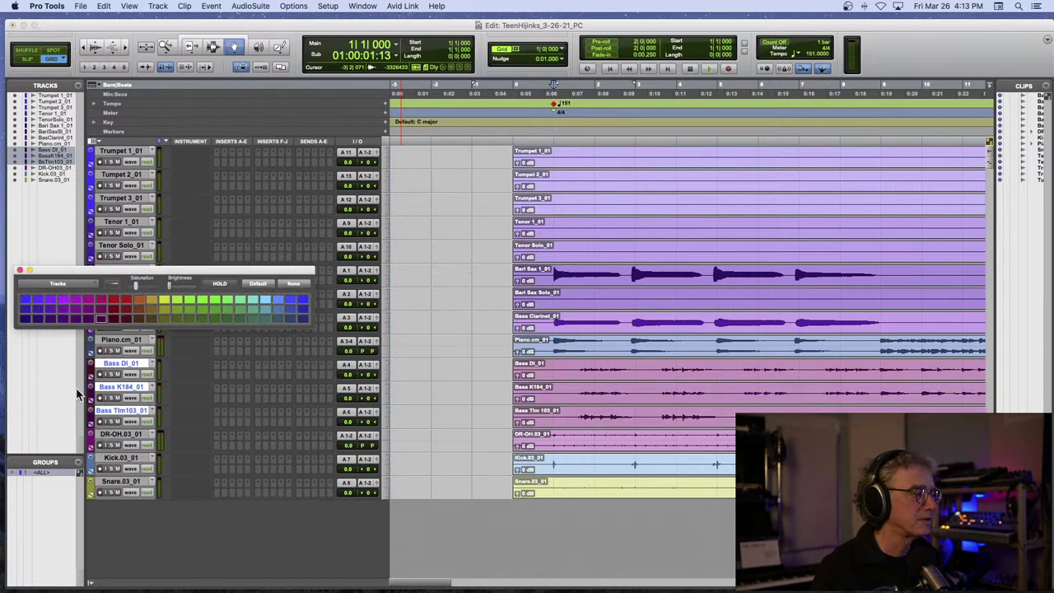
pyautogui.click(20, 270)
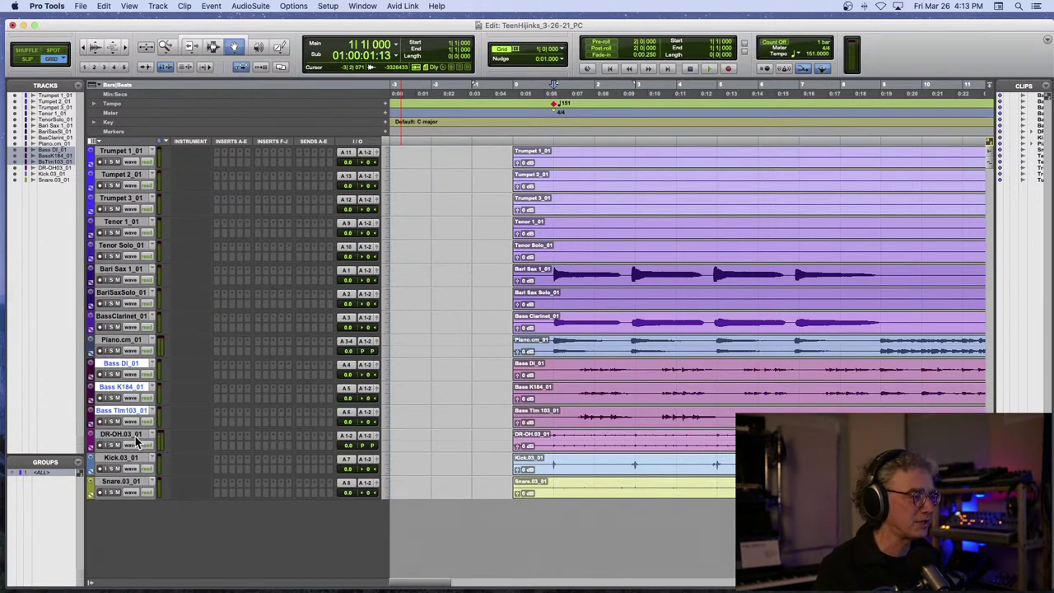
# - Color the DR-OH, Kick and Snare tracks the same dark teal green and deselect all tracks
pyautogui.click(136, 437)
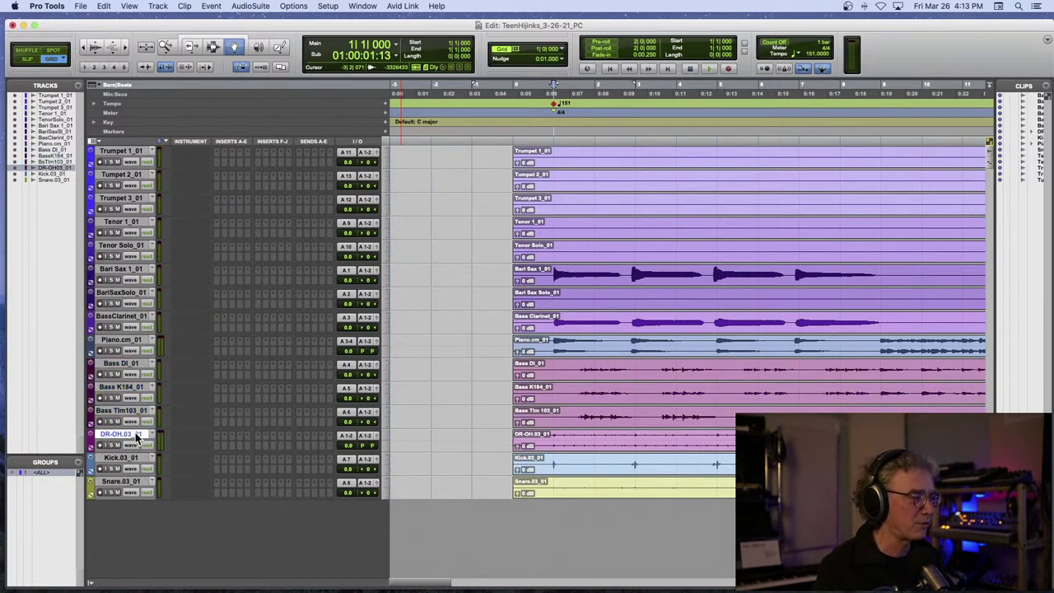
pyautogui.keyDown('shift'); pyautogui.click(120, 481); pyautogui.keyUp('shift')
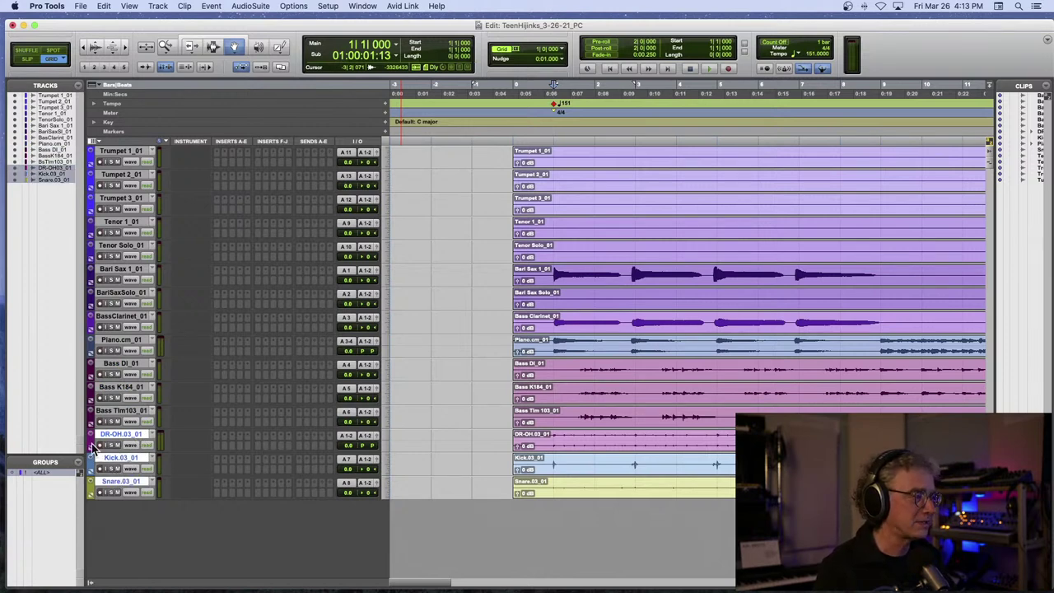
pyautogui.doubleClick(91, 443)
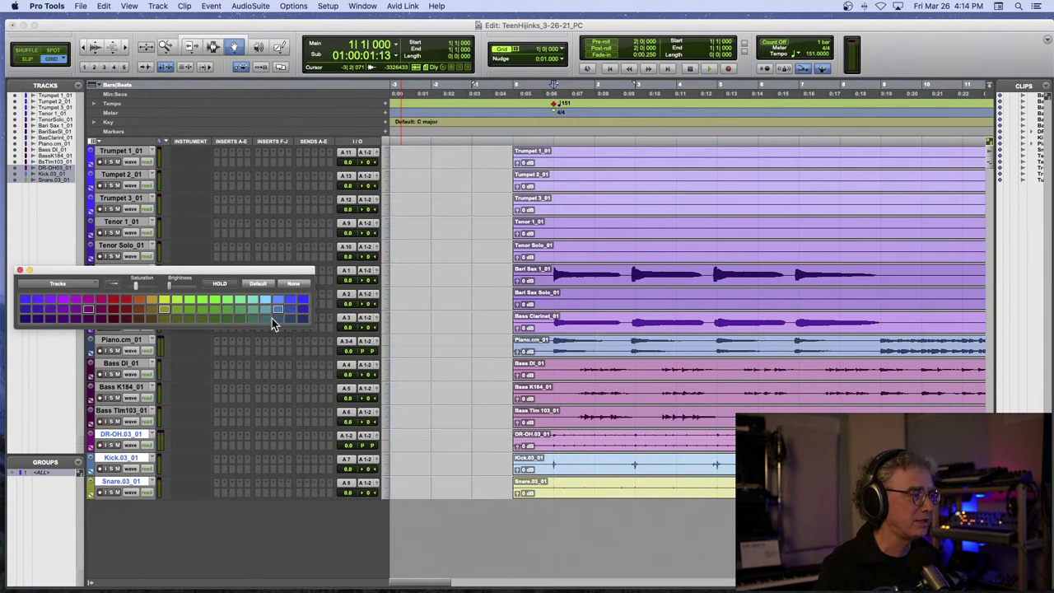
pyautogui.click(253, 320)
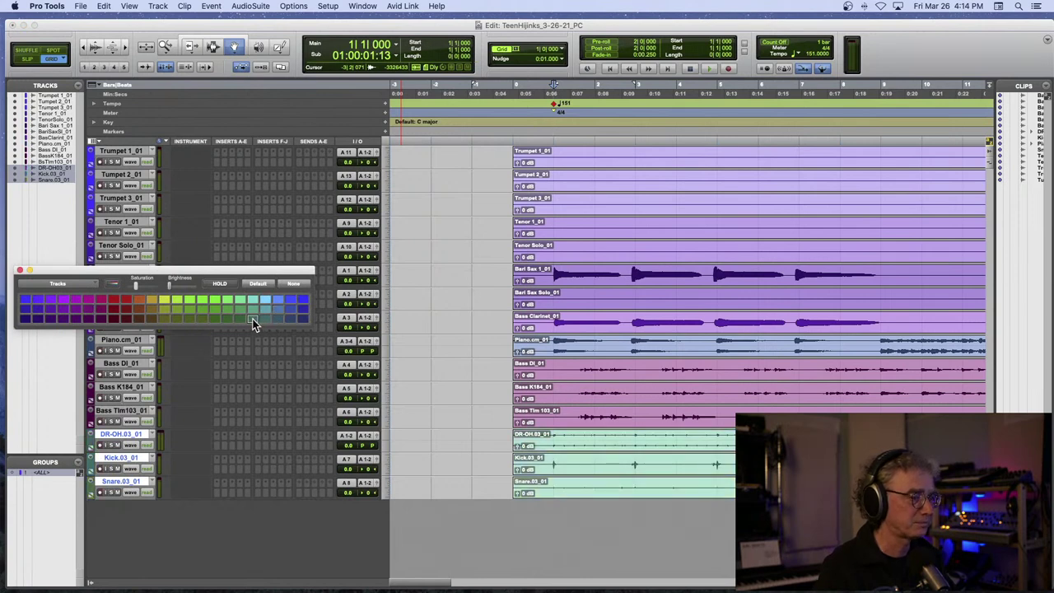
pyautogui.click(20, 270)
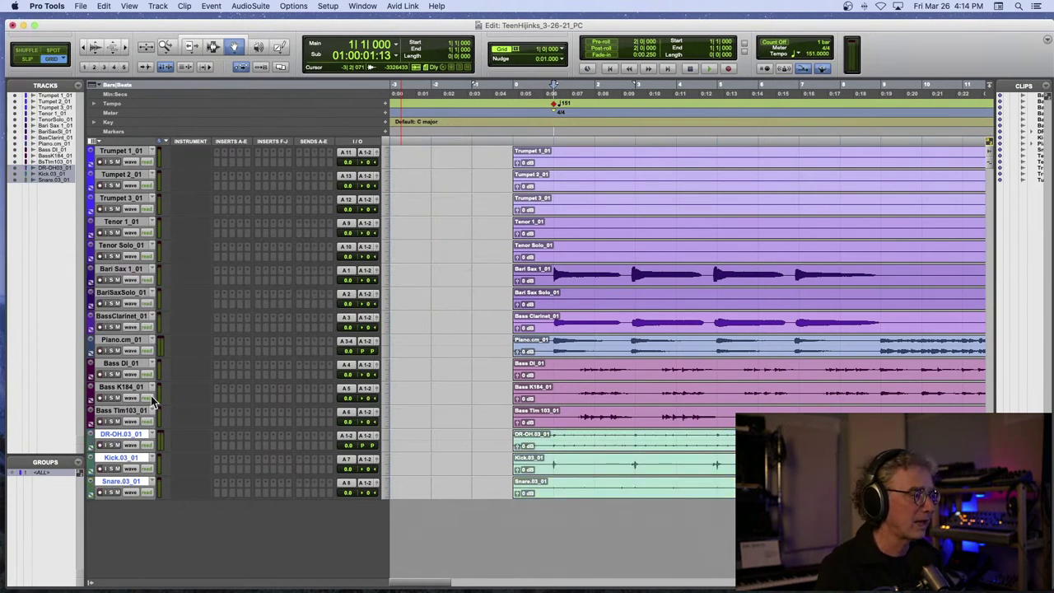
pyautogui.keyDown('alt'); pyautogui.click(124, 435); pyautogui.keyUp('alt')
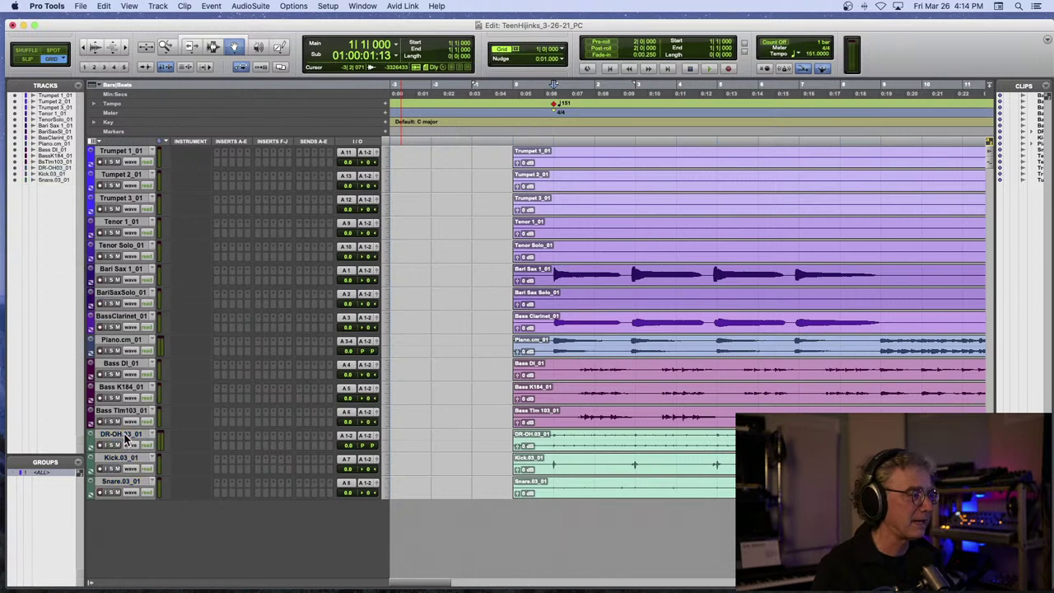
# - Deactivate the ALL group and create a Mix/Edit group named Brass Winds from the Trumpet 1 through BassClarinet tracks
pyautogui.click(37, 475)
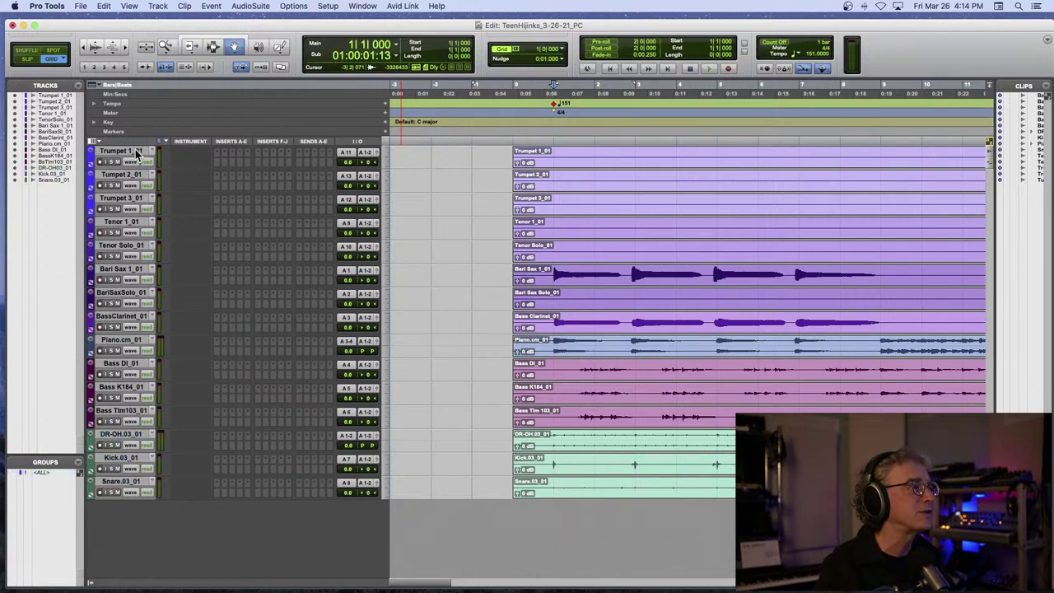
pyautogui.click(123, 152)
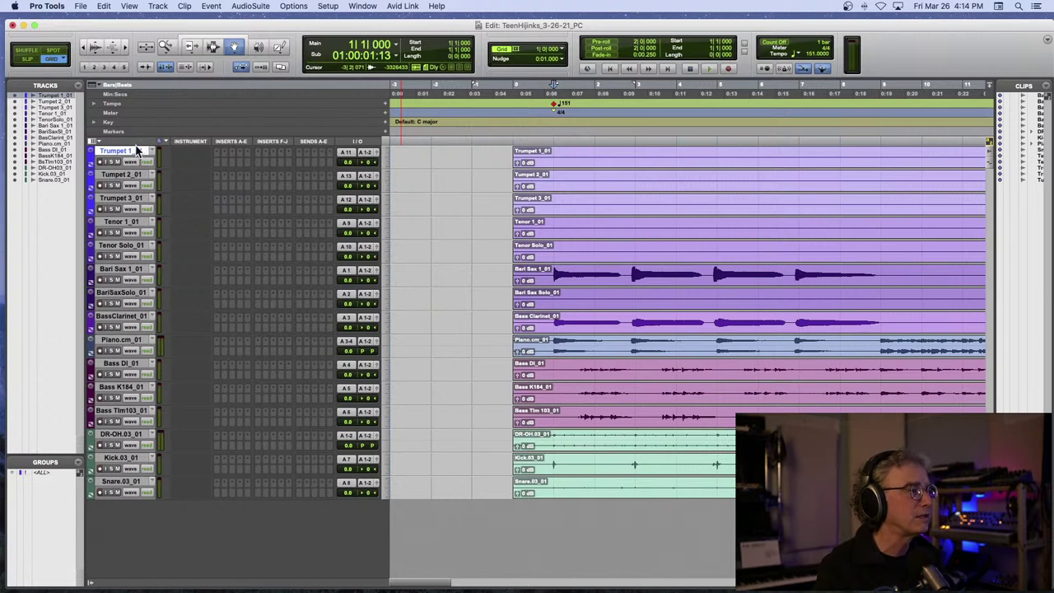
pyautogui.keyDown('shift'); pyautogui.click(126, 316); pyautogui.keyUp('shift')
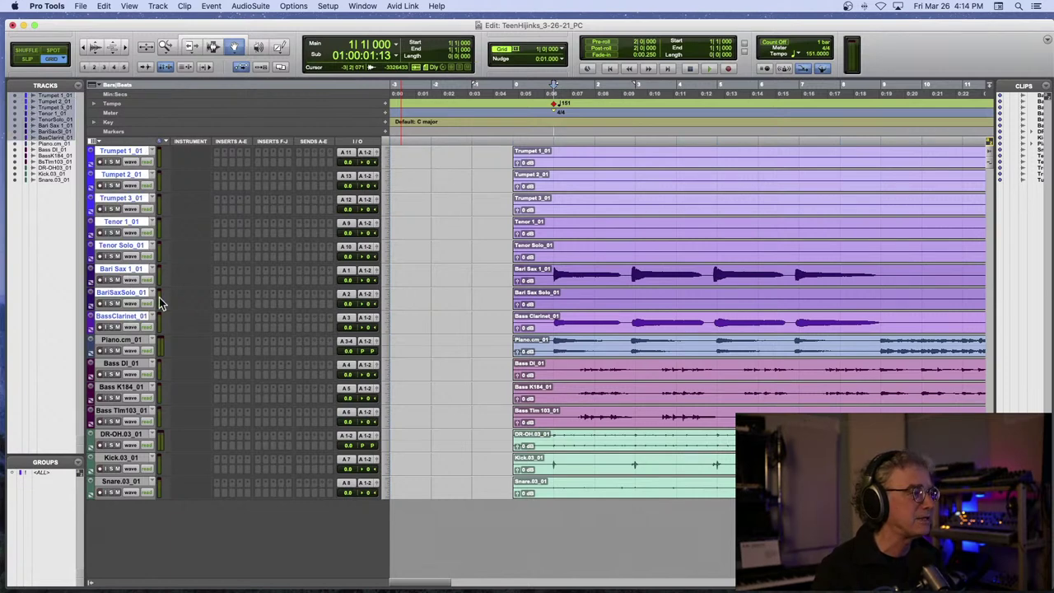
pyautogui.press('super+g')
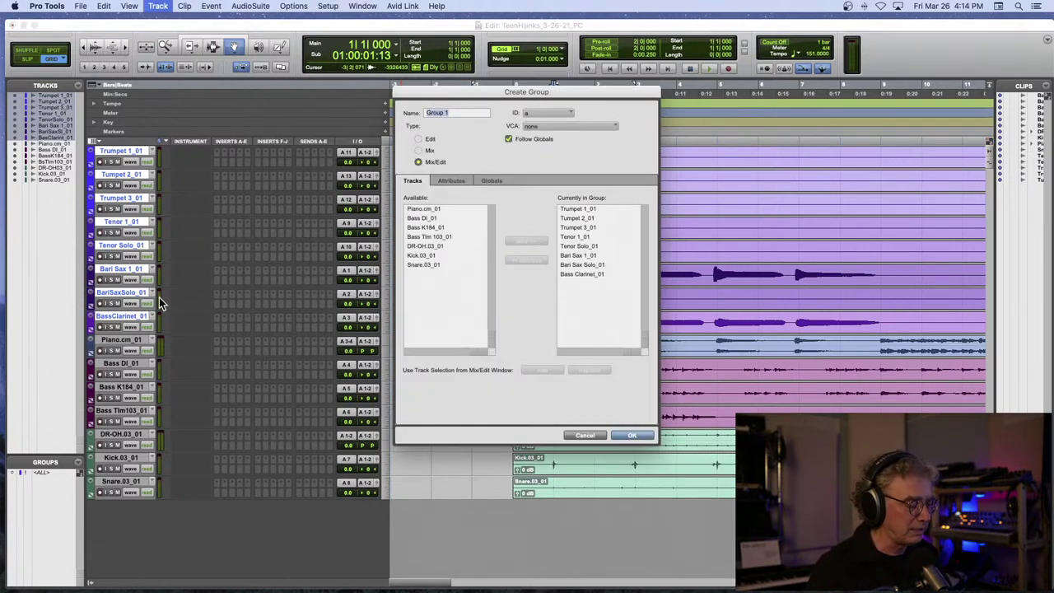
pyautogui.write('Brass Winds')
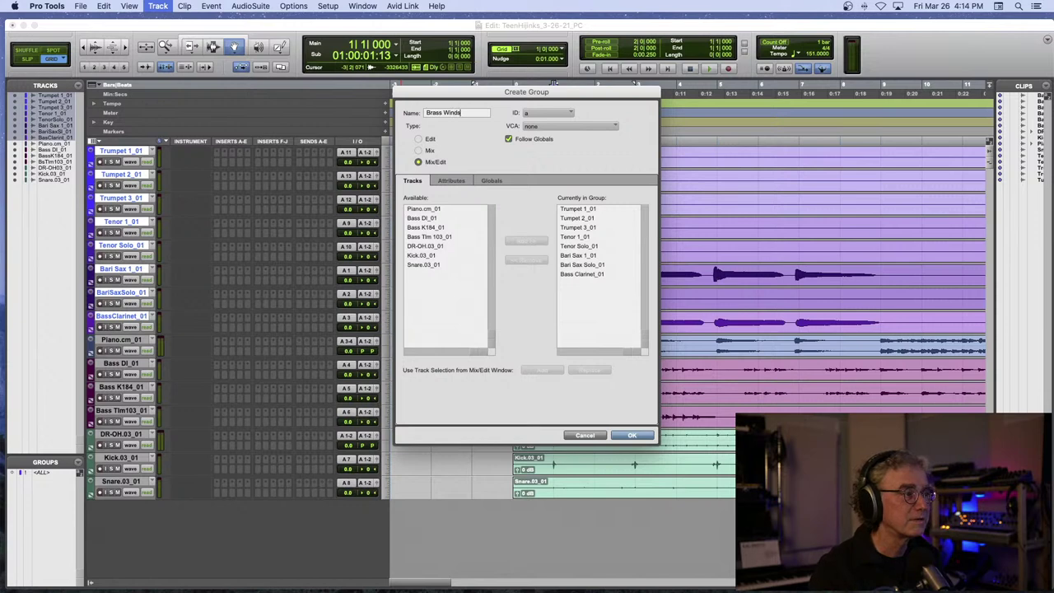
pyautogui.press('Return')
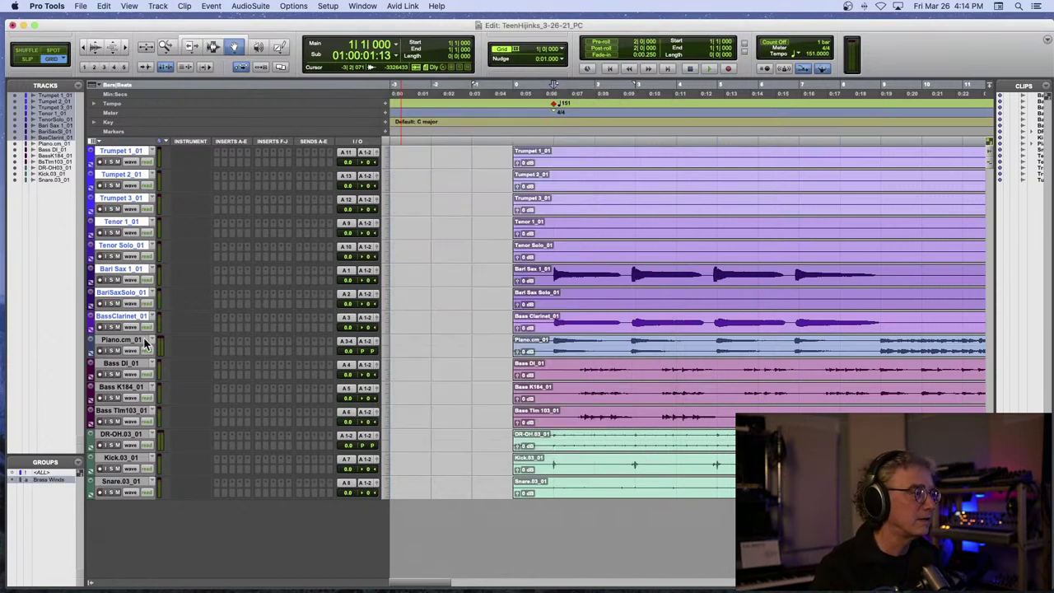
# - Create a Mix/Edit group named Bass from the Bass DI, Bass K184 and Bass Tlm103 tracks
pyautogui.hscroll(1, 144, 344)
pyautogui.click(135, 364)
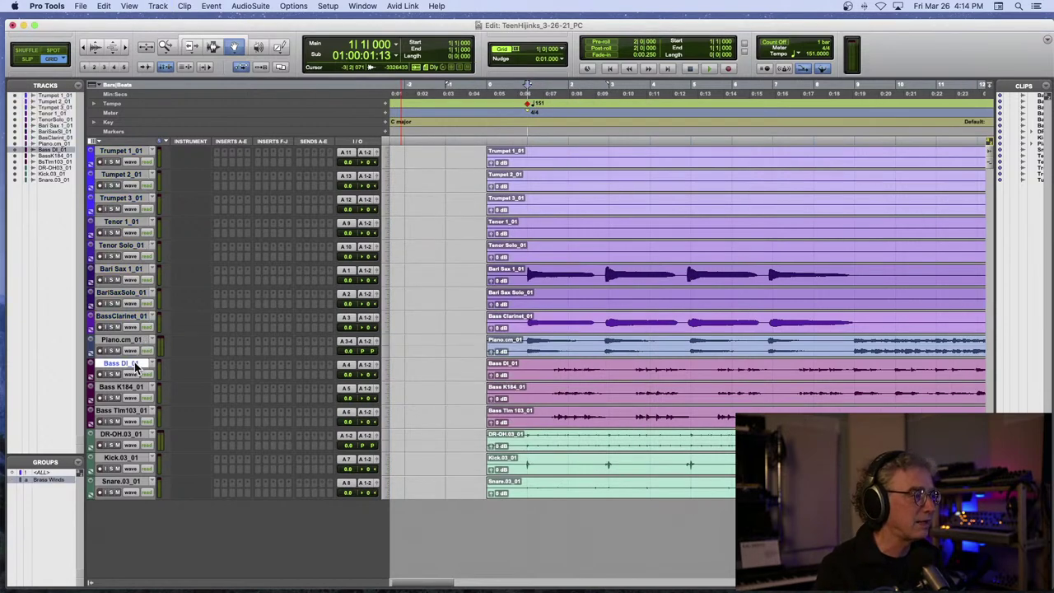
pyautogui.keyDown('shift'); pyautogui.click(130, 415); pyautogui.keyUp('shift')
pyautogui.press('super+g')
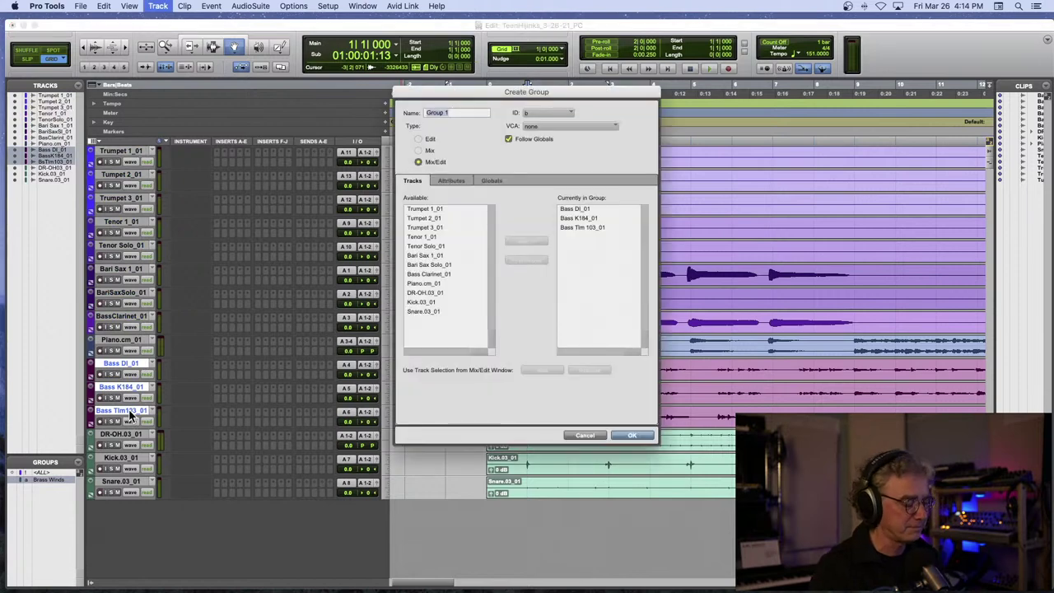
pyautogui.write('Bass')
pyautogui.press('Return')
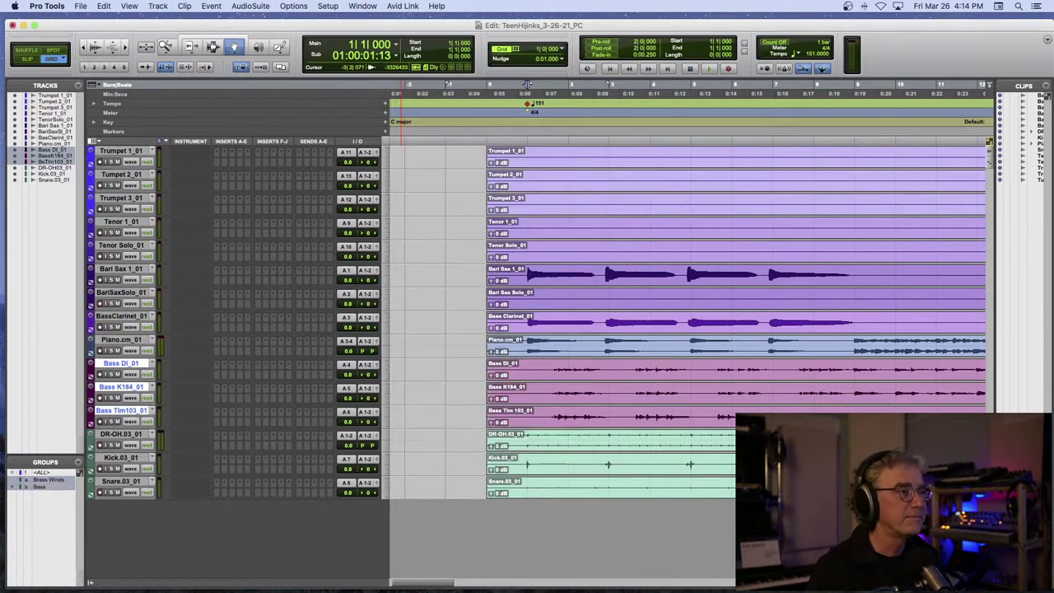
# - Create a Mix/Edit group named Drums from the DR-OH, Kick and Snare tracks, and leave all tracks deselected
pyautogui.click(123, 434)
pyautogui.keyDown('shift'); pyautogui.click(121, 482); pyautogui.keyUp('shift')
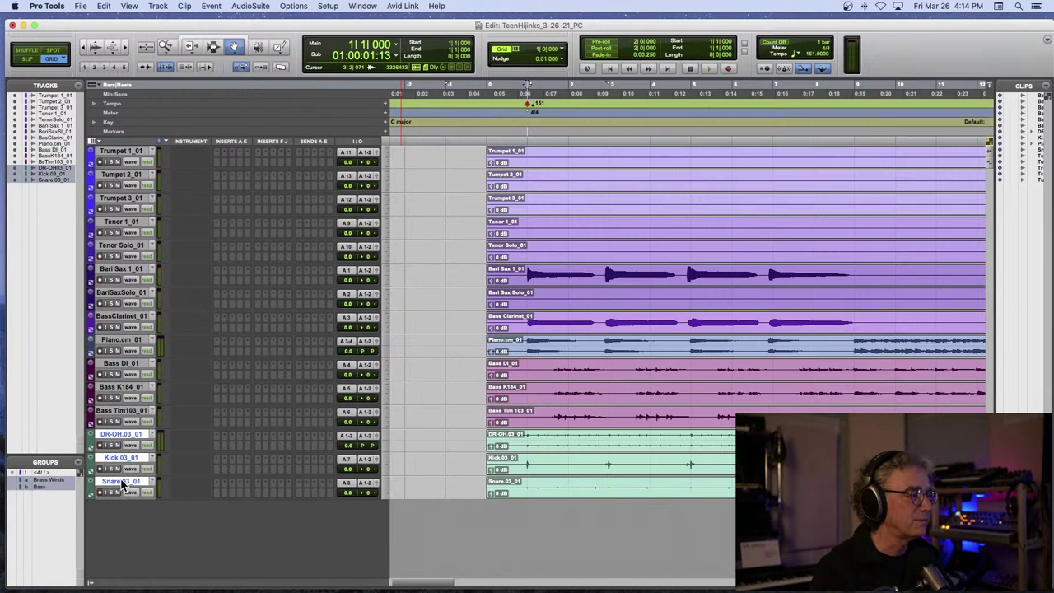
pyautogui.press('super+g')
pyautogui.write('Drums')
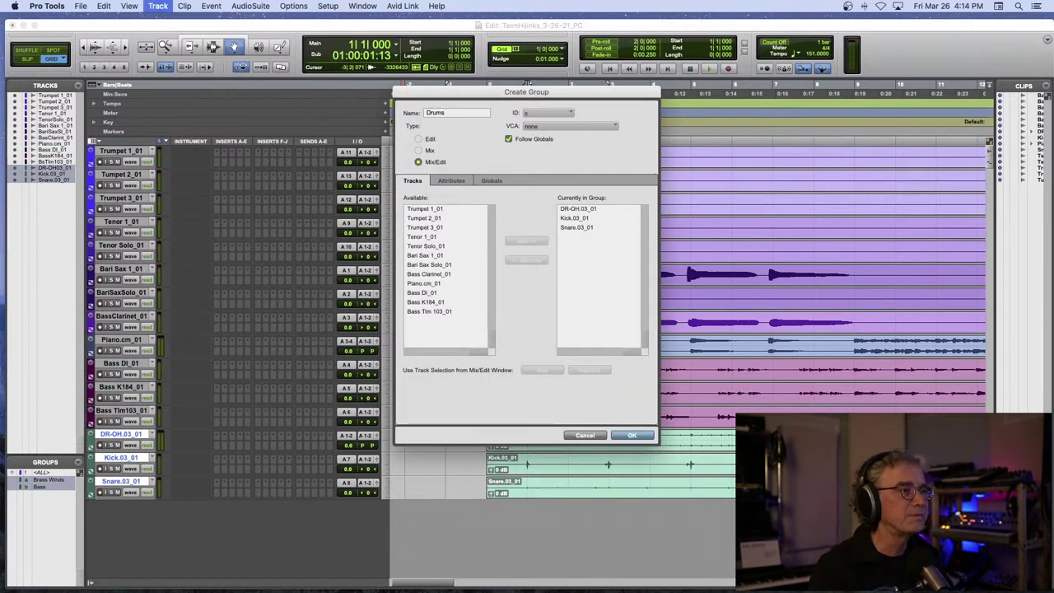
pyautogui.press('Return')
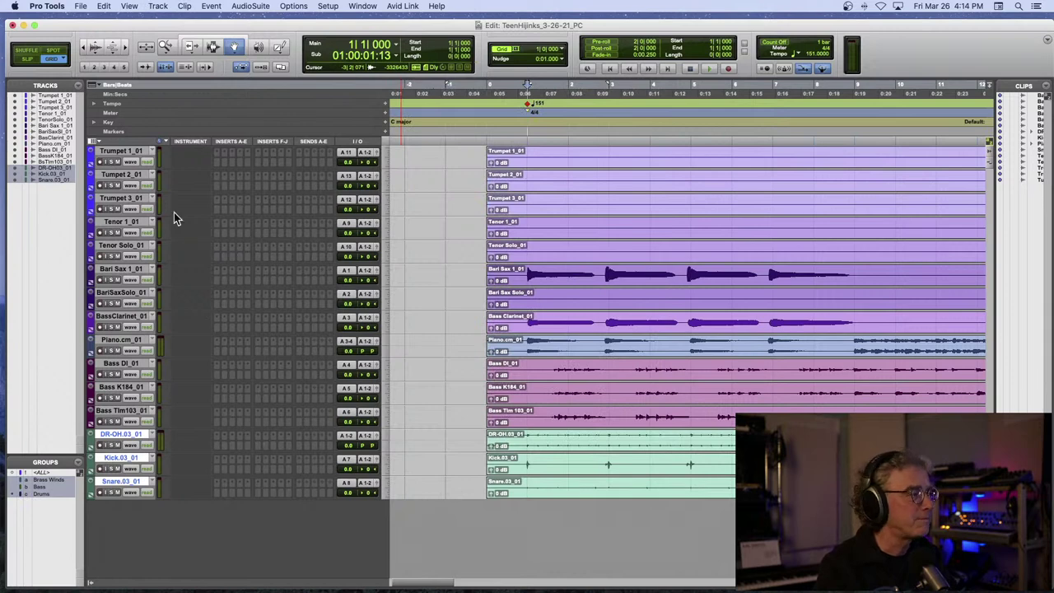
pyautogui.keyDown('alt'); pyautogui.click(130, 154); pyautogui.keyUp('alt')
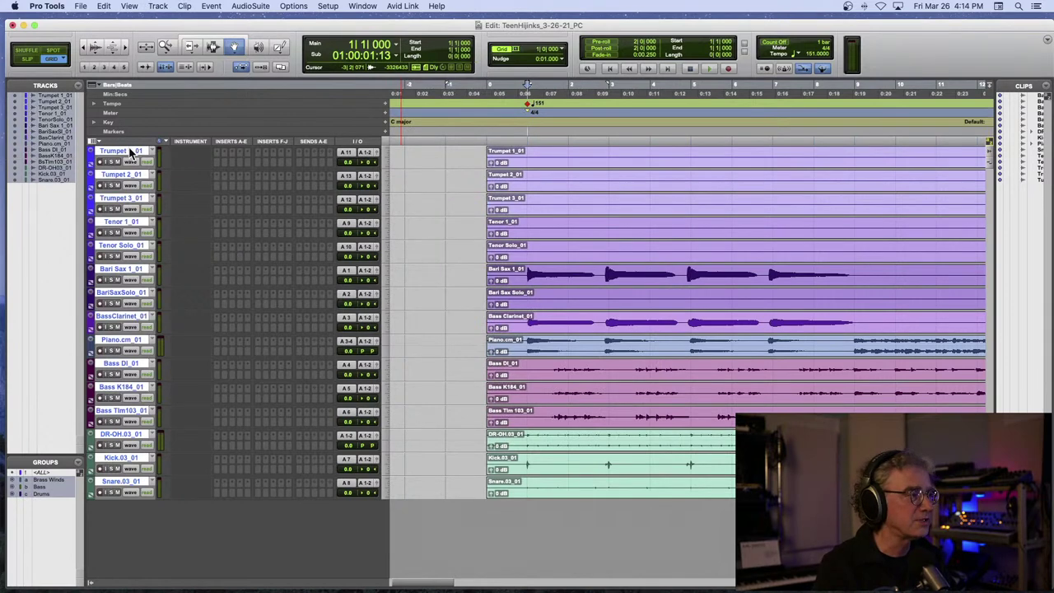
pyautogui.keyDown('alt'); pyautogui.click(131, 153); pyautogui.keyUp('alt')
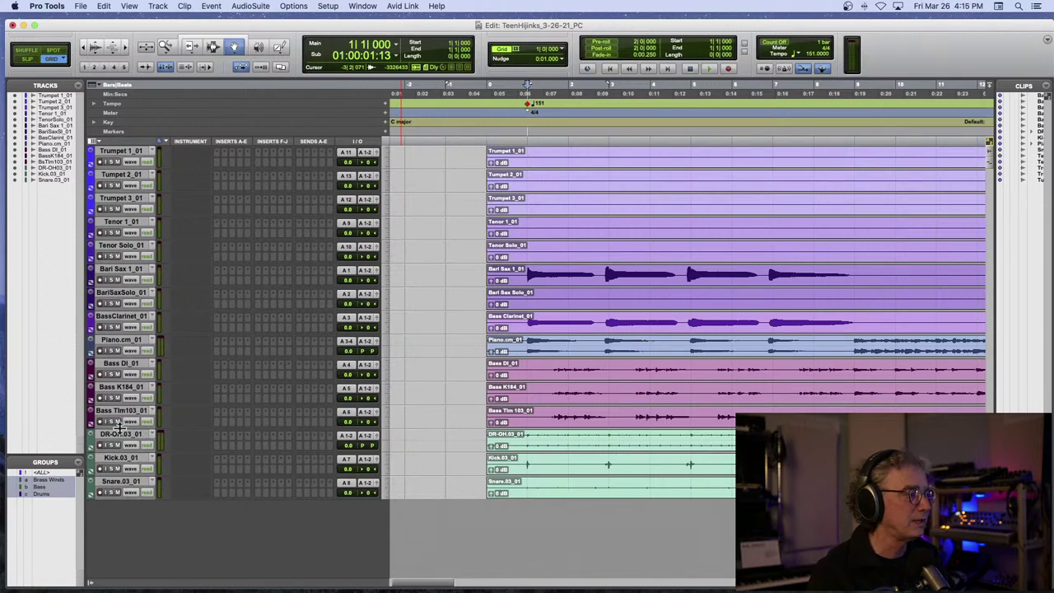
# - Deactivate the Brass Winds, Bass and Drums groups
pyautogui.click(58, 490)
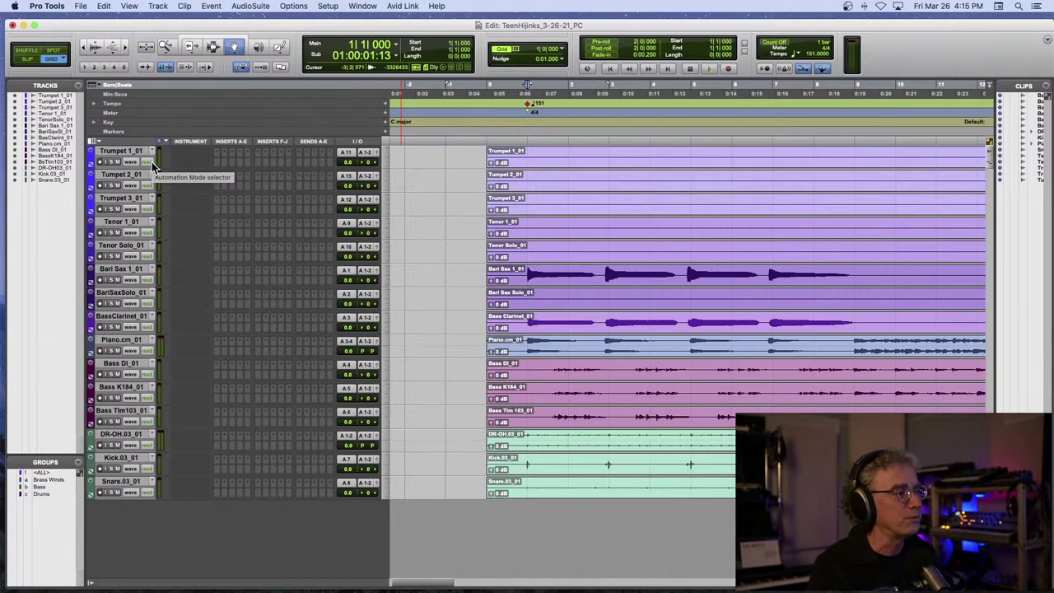
pyautogui.hscroll(3, 151, 162)
pyautogui.hscroll(-4, 151, 162)
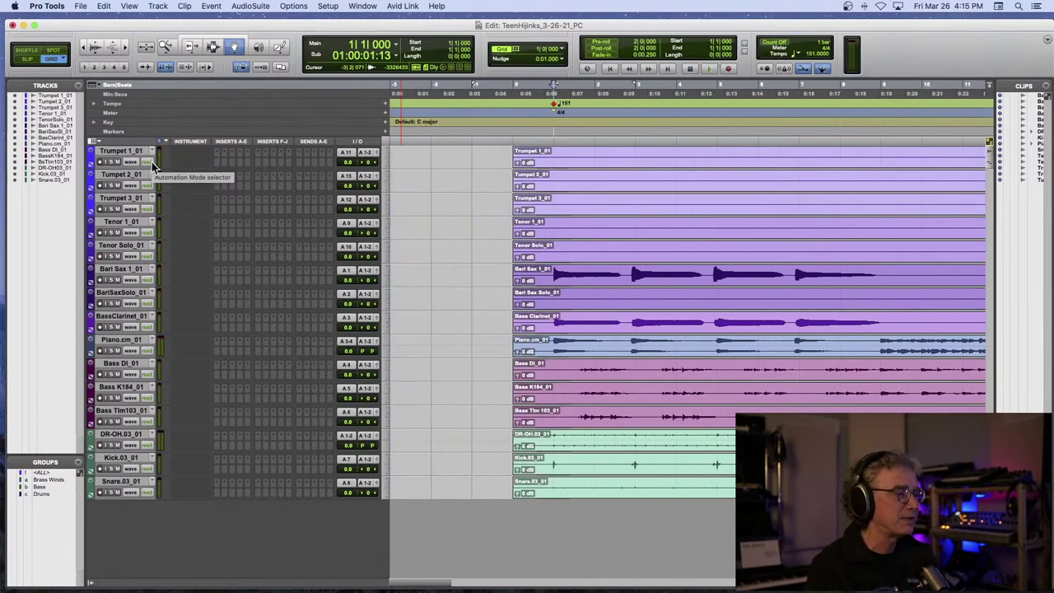
# - With the Snare track selected, set up one new stereo Aux Input track named Winds Brass
pyautogui.click(114, 481)
pyautogui.press('super+shift+n')
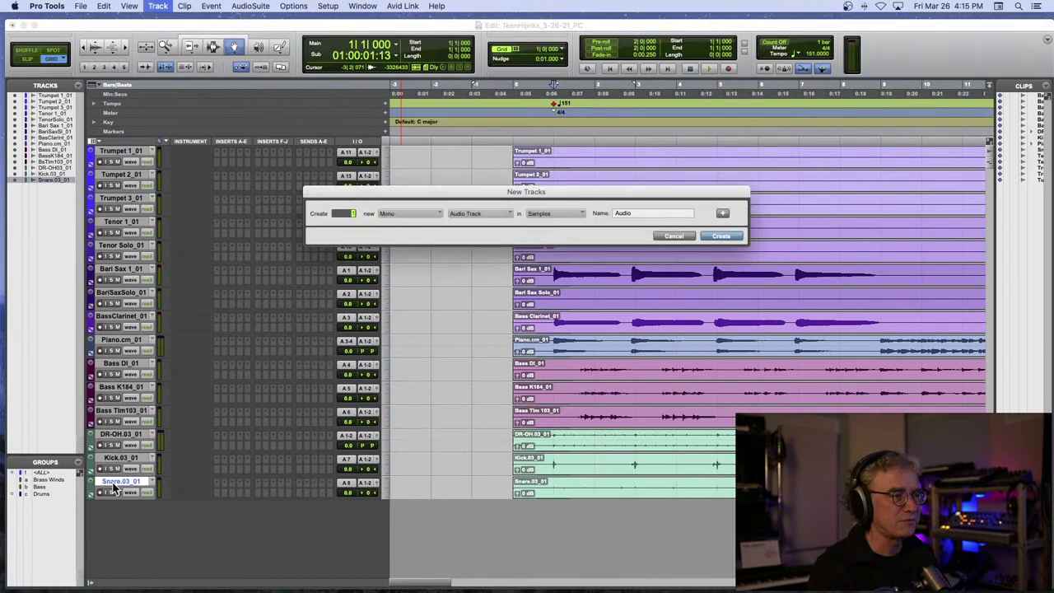
pyautogui.click(413, 214)
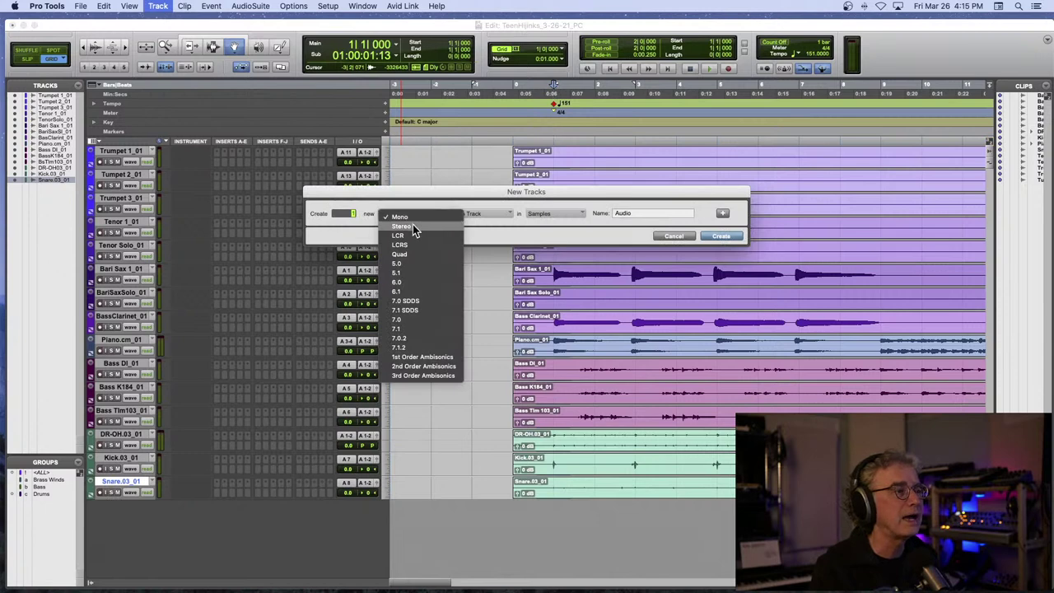
pyautogui.click(415, 226)
pyautogui.click(485, 215)
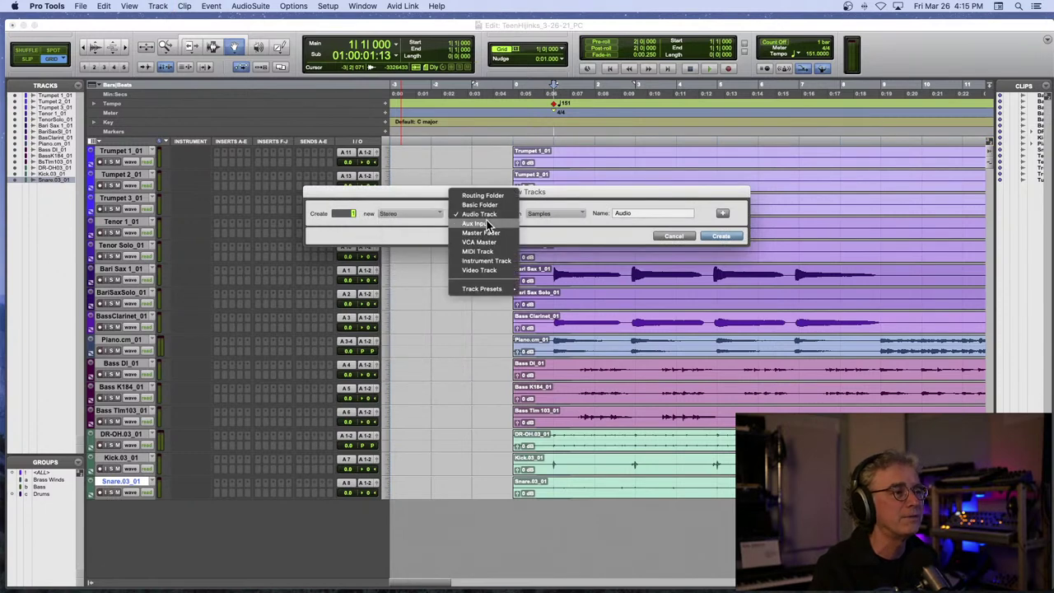
pyautogui.click(484, 225)
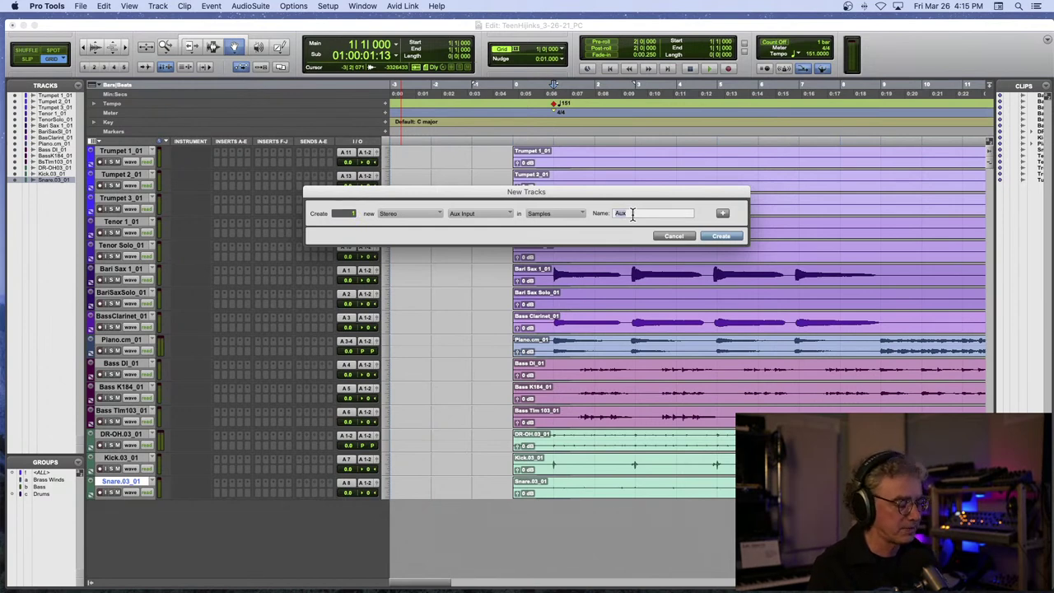
pyautogui.write('Winds Brass')
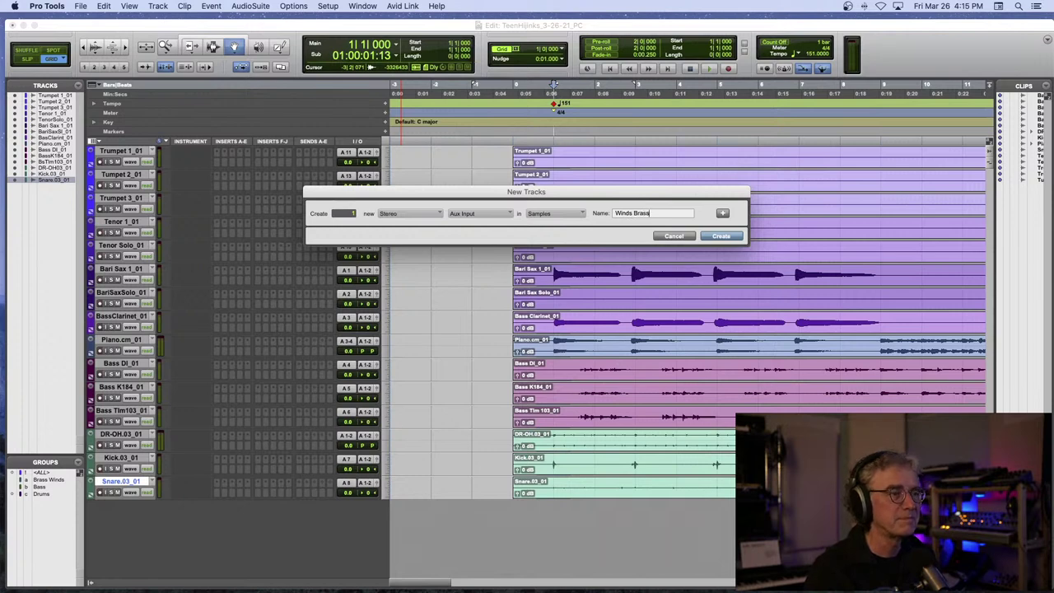
# - Add a second new track to the batch: a stereo Aux Input named Bass
pyautogui.click(722, 214)
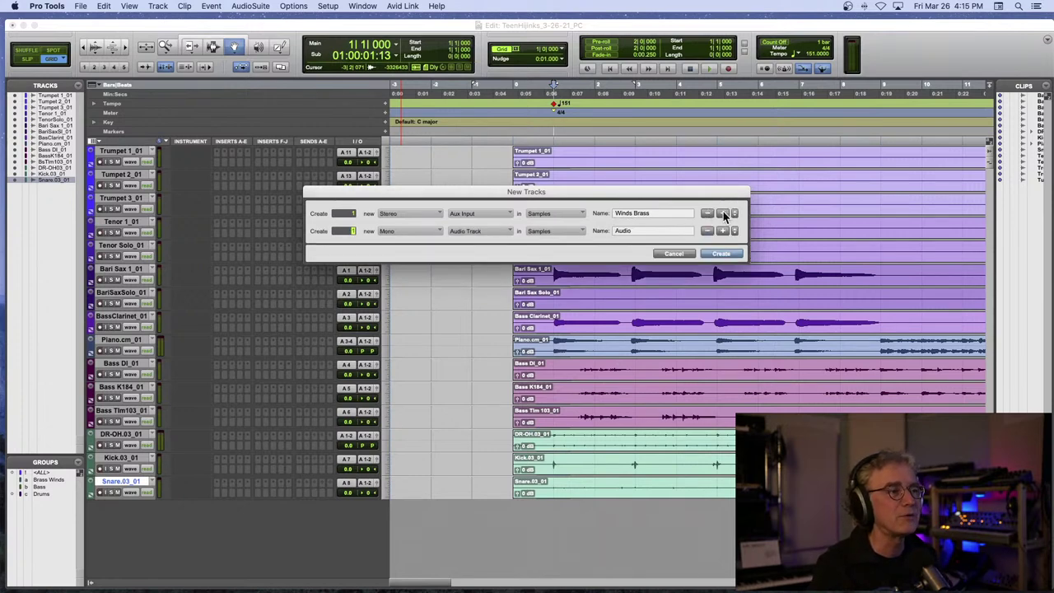
pyautogui.click(417, 232)
pyautogui.click(418, 244)
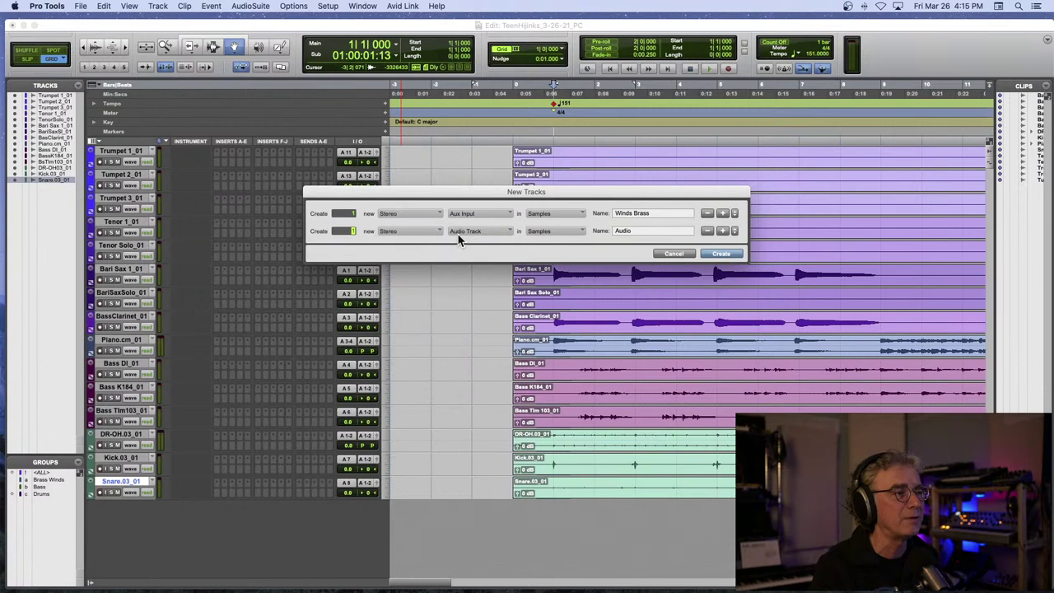
pyautogui.click(474, 234)
pyautogui.click(475, 240)
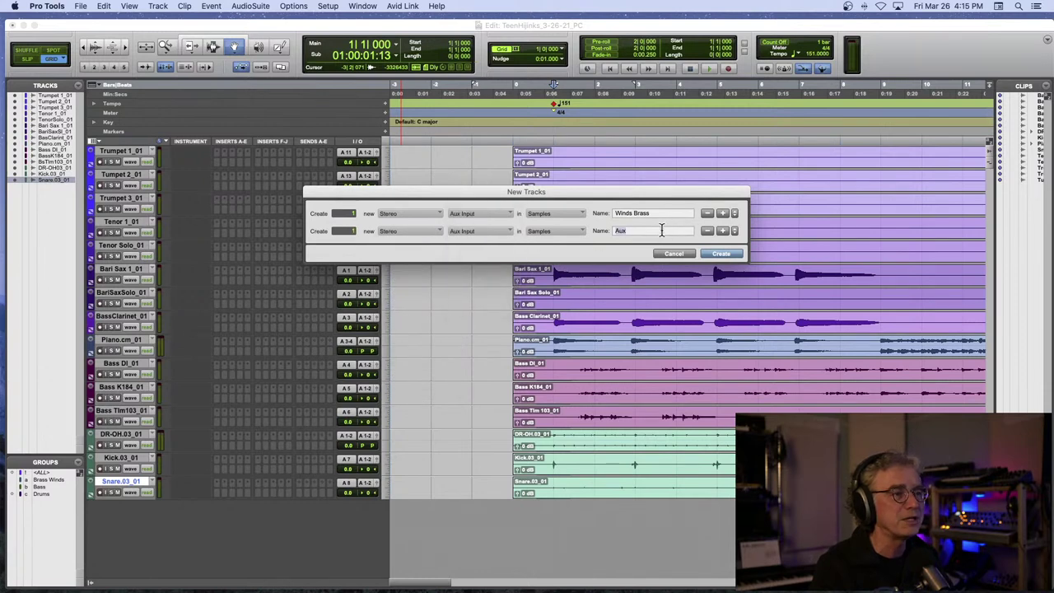
pyautogui.write('BA')
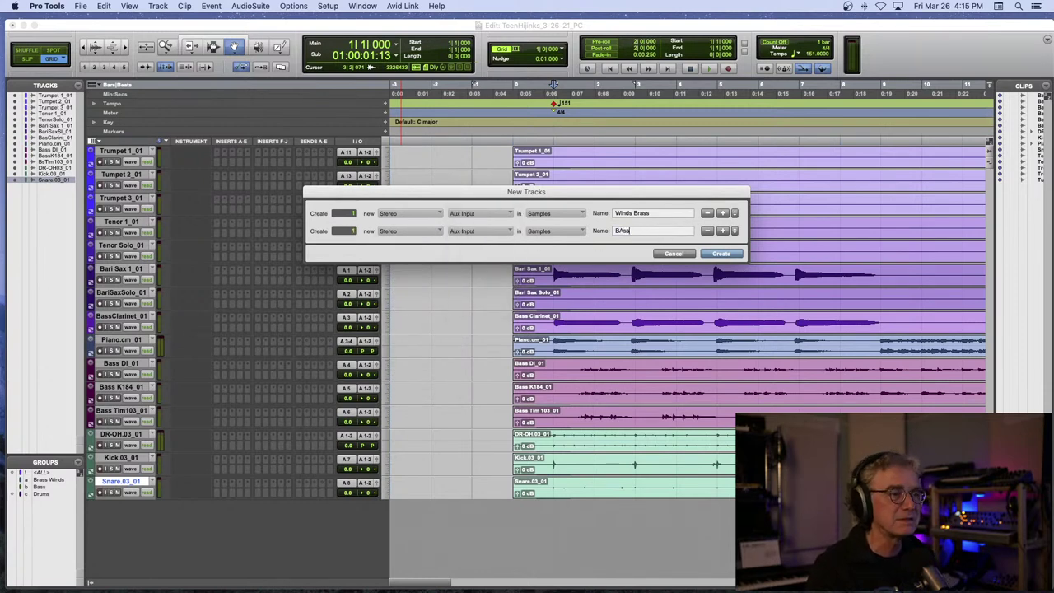
pyautogui.write('ss')
# - Add a third new track to the batch: a stereo Aux Input named Drums
pyautogui.click(724, 230)
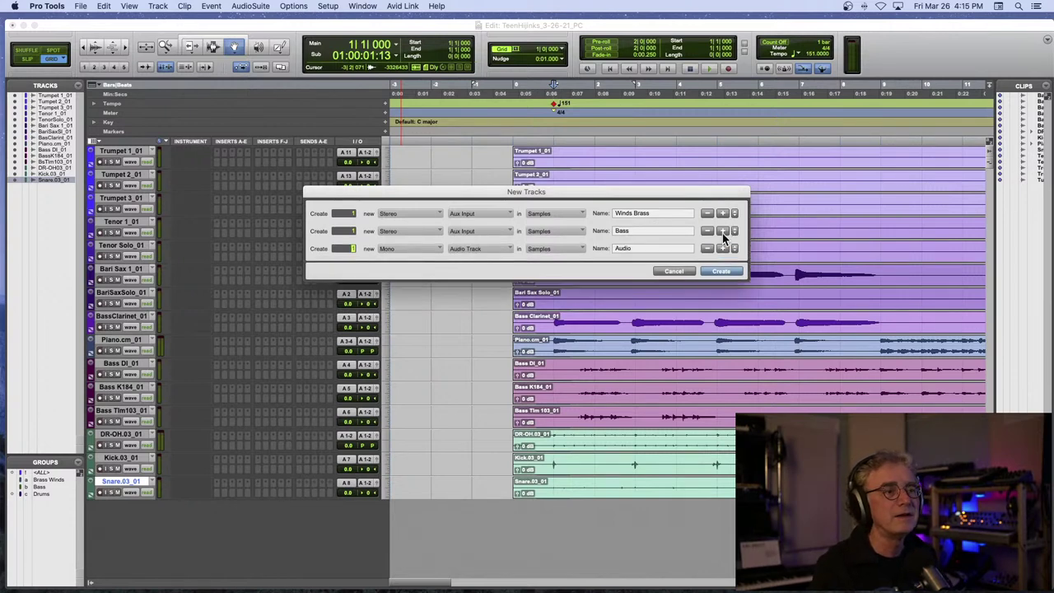
pyautogui.click(409, 248)
pyautogui.click(410, 258)
pyautogui.click(475, 248)
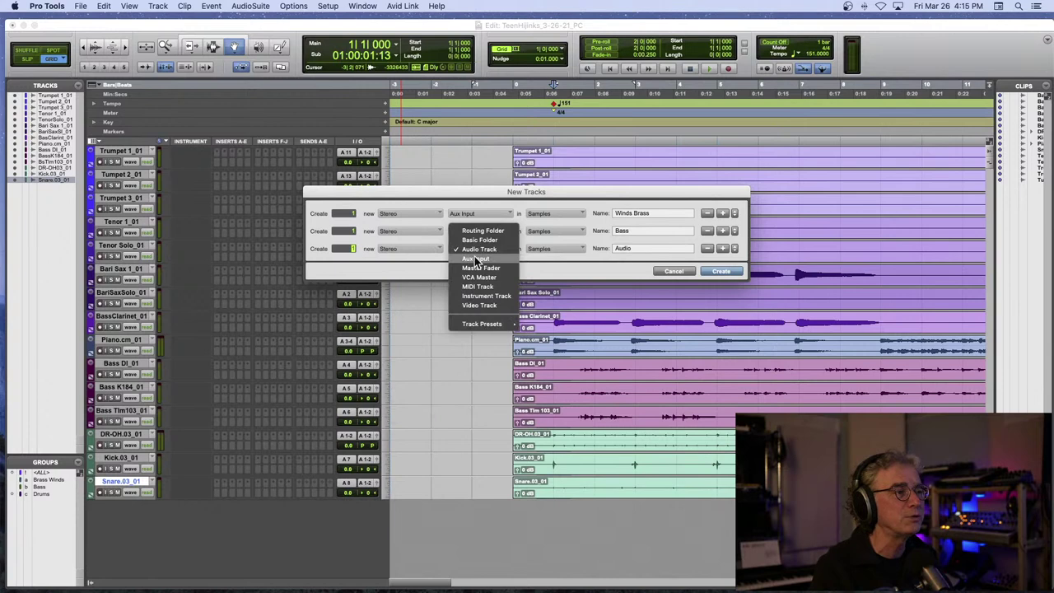
pyautogui.click(477, 260)
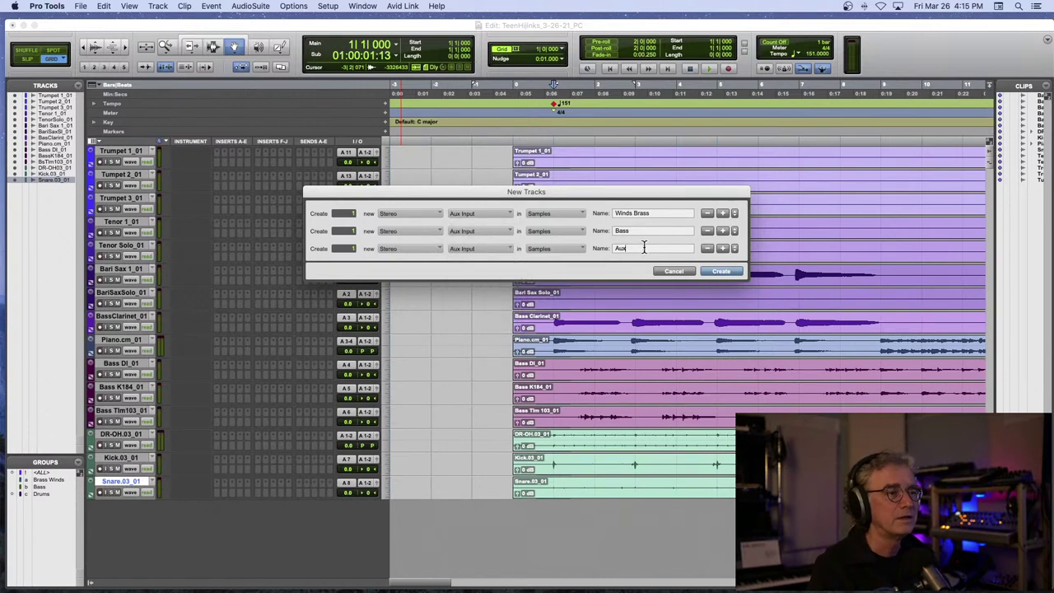
pyautogui.doubleClick(644, 248)
pyautogui.write('Drums')
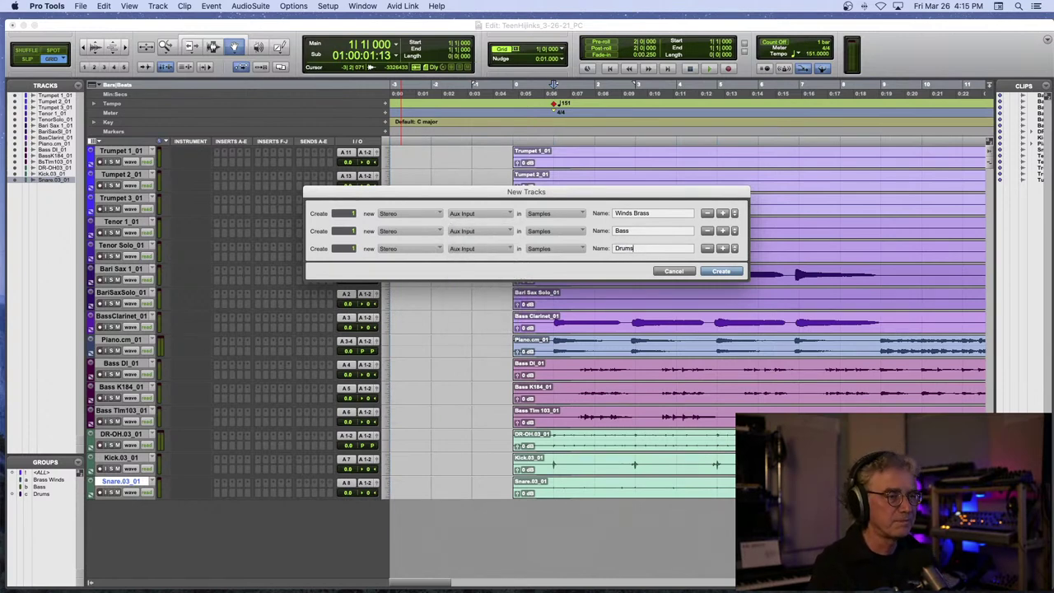
# - Add a stereo Aux Input named Reverb 1 to the new-track batch
pyautogui.click(724, 248)
pyautogui.click(397, 270)
pyautogui.click(455, 275)
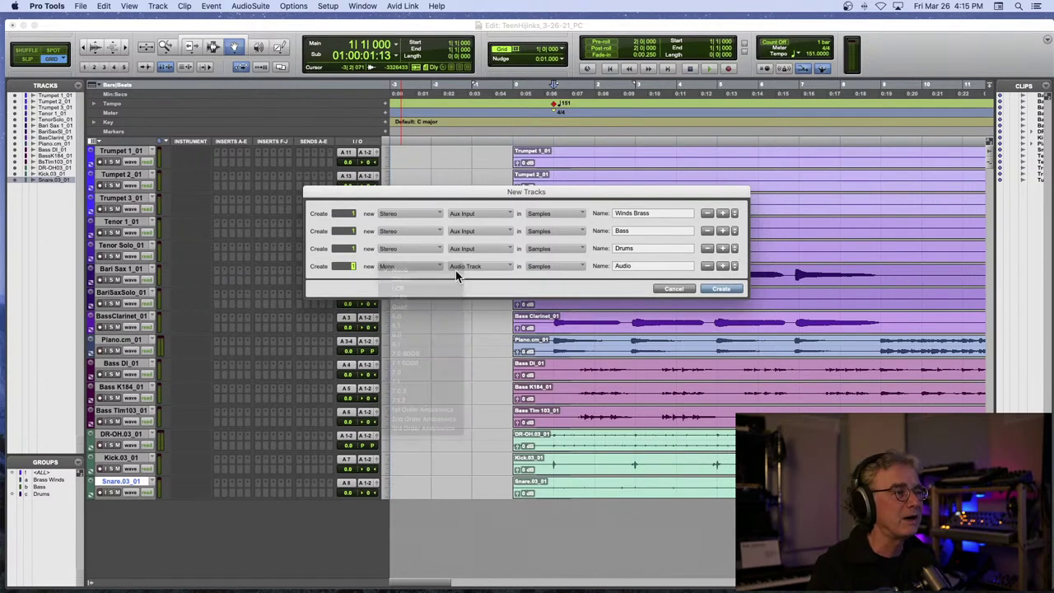
pyautogui.click(455, 270)
pyautogui.click(485, 276)
pyautogui.click(634, 265)
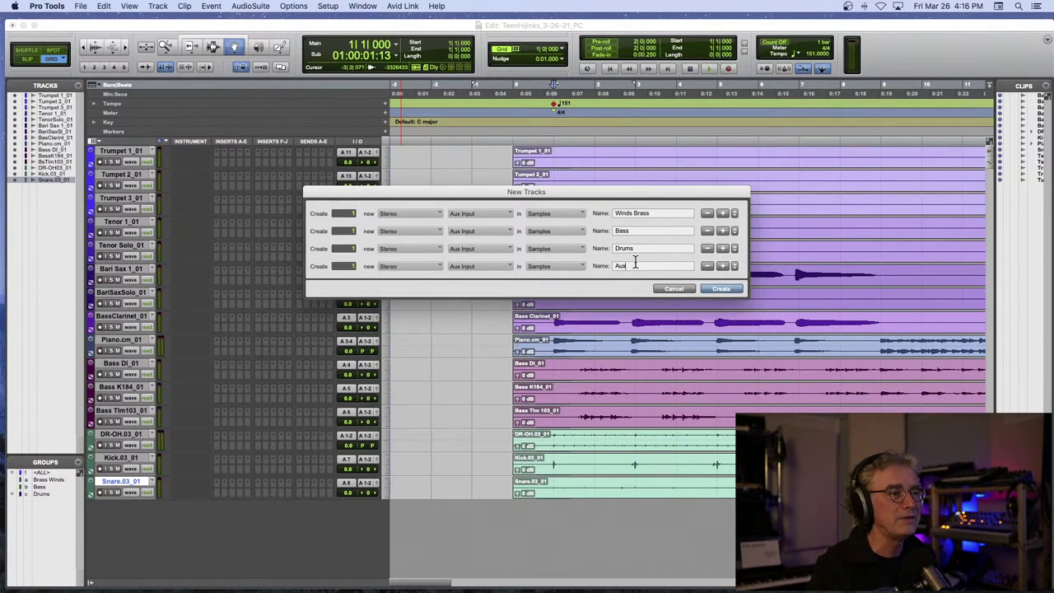
pyautogui.doubleClick(635, 267)
pyautogui.write('Reverb 1')
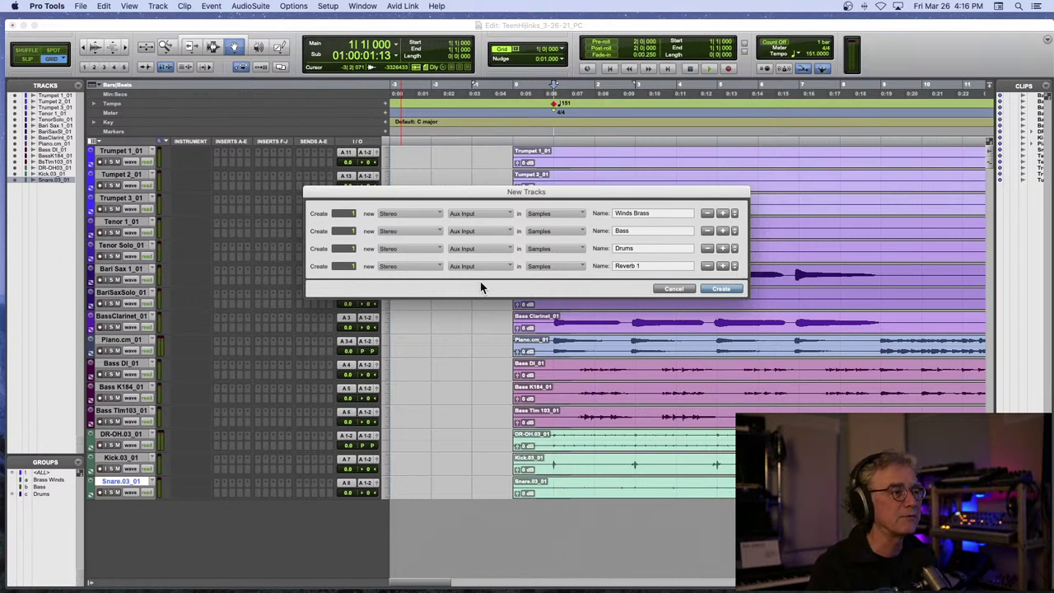
# - Add a stereo Aux Input named Reverb 2 to the new-track batch
pyautogui.click(723, 266)
pyautogui.click(413, 284)
pyautogui.click(414, 298)
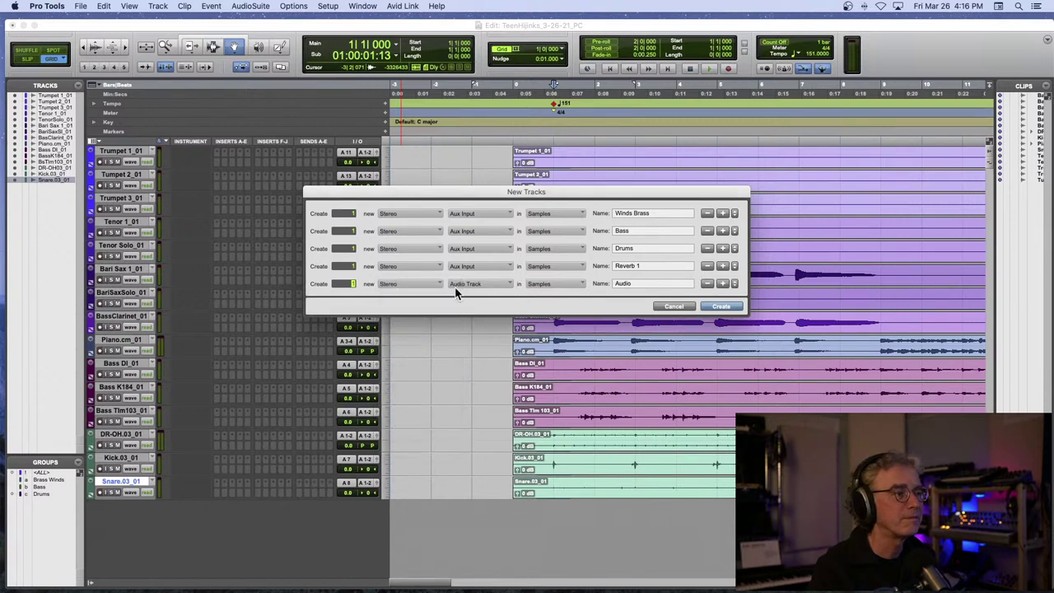
pyautogui.click(462, 283)
pyautogui.click(478, 265)
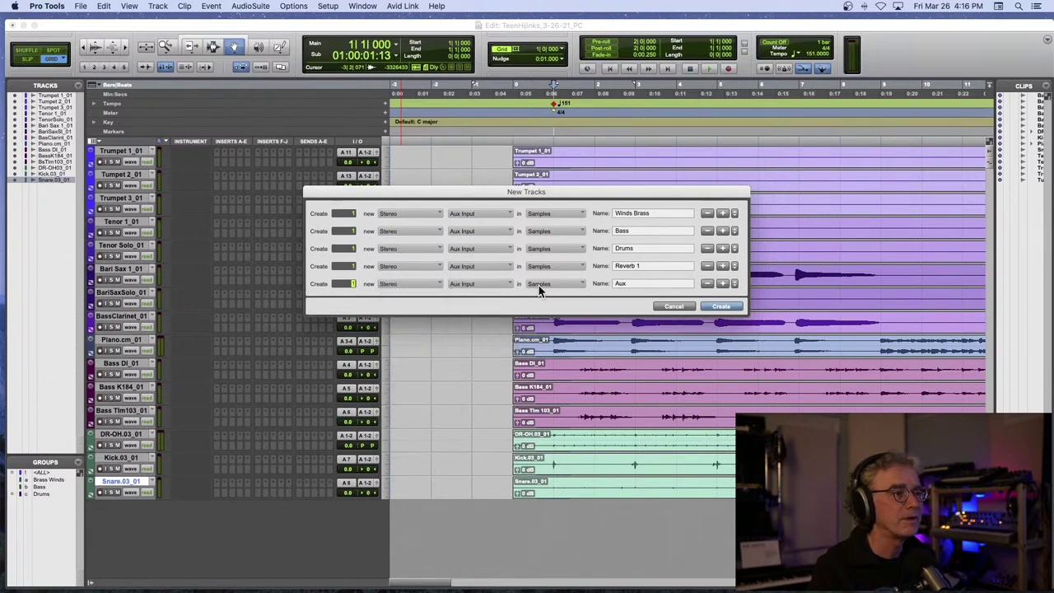
pyautogui.doubleClick(629, 282)
pyautogui.write('R')
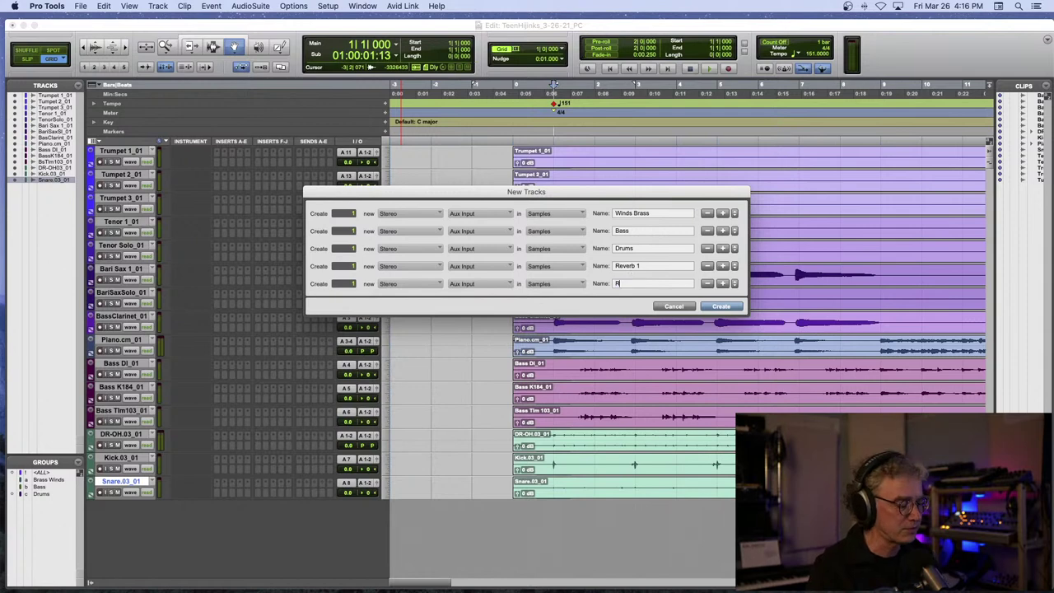
pyautogui.write('everb 2')
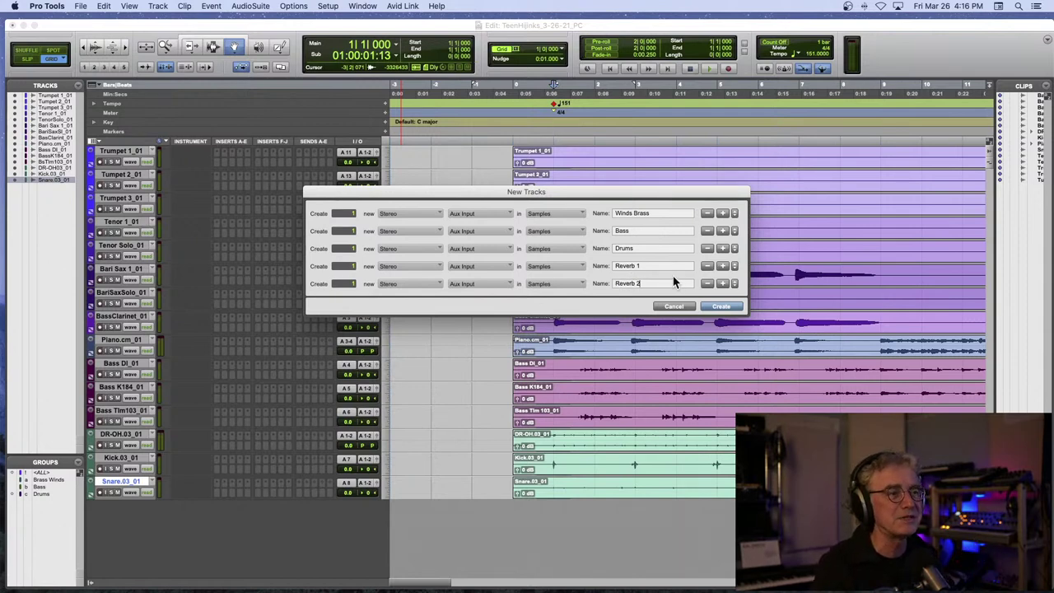
# - Add a stereo Aux Input named Delay to the new-track batch
pyautogui.click(721, 283)
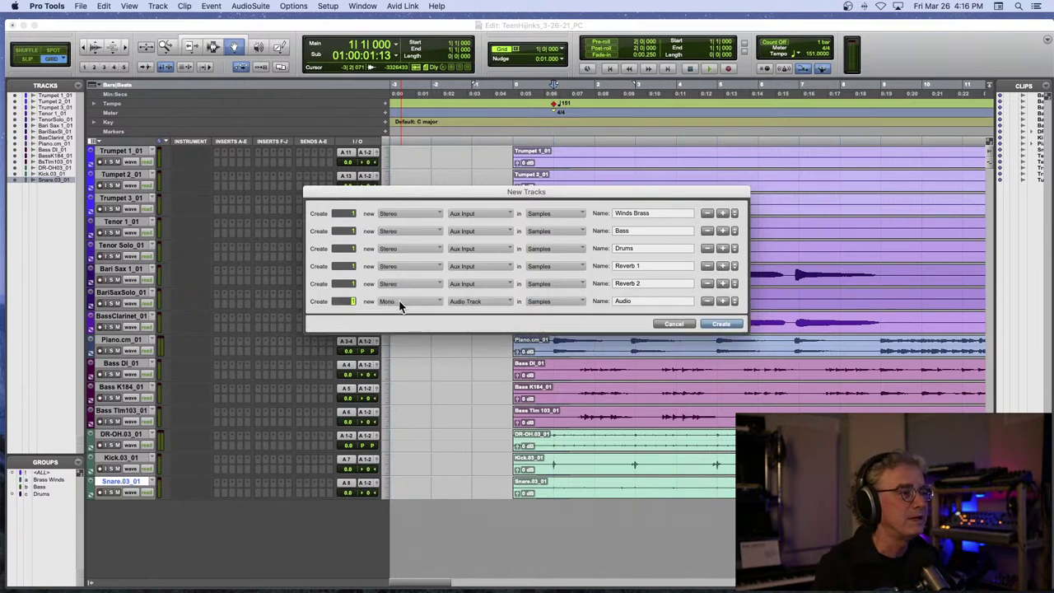
pyautogui.click(399, 302)
pyautogui.click(401, 314)
pyautogui.click(459, 301)
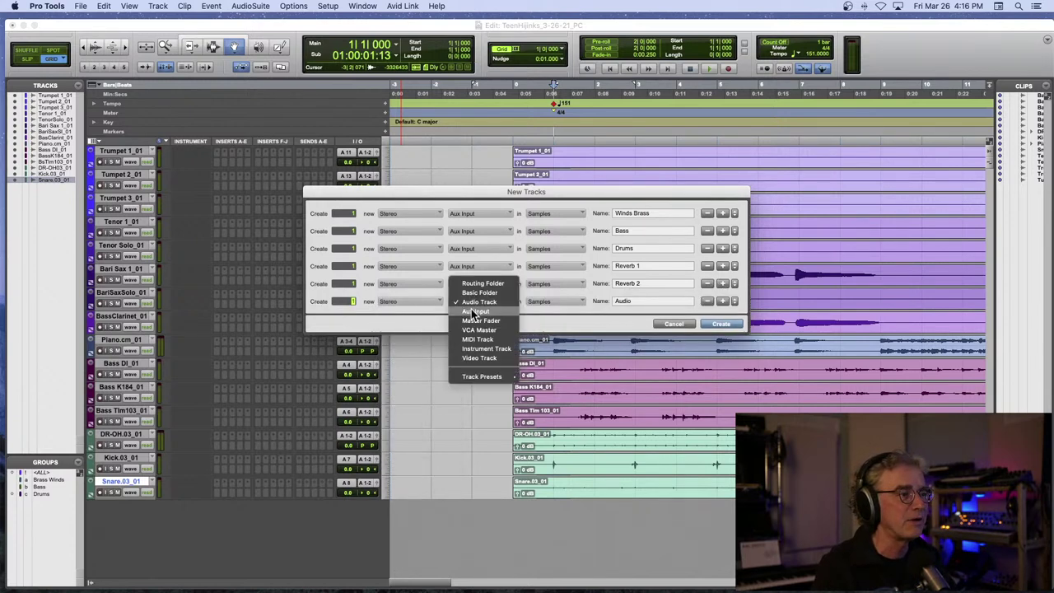
pyautogui.click(475, 312)
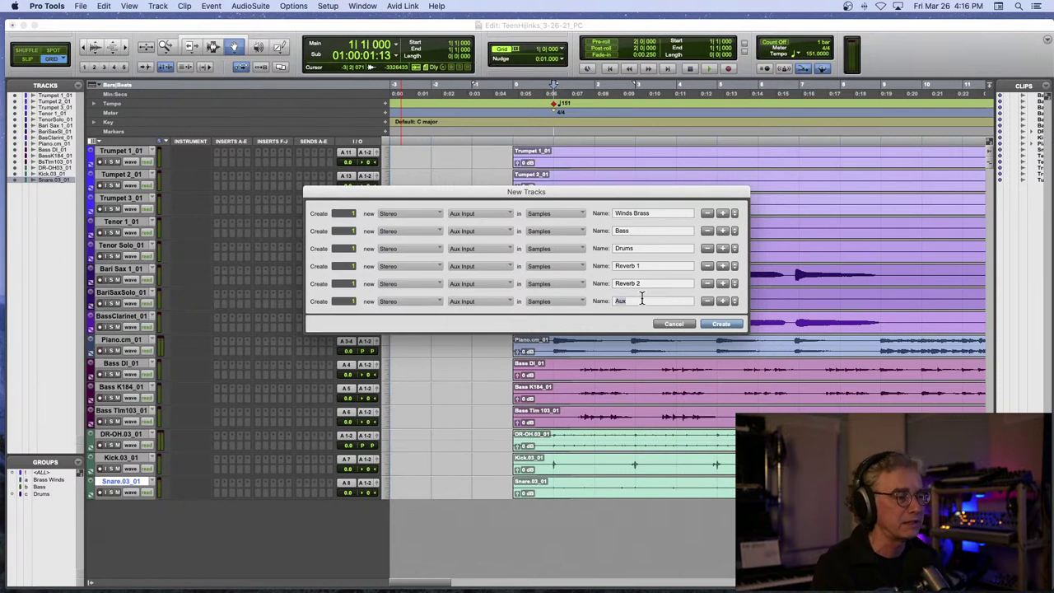
pyautogui.write('Delay')
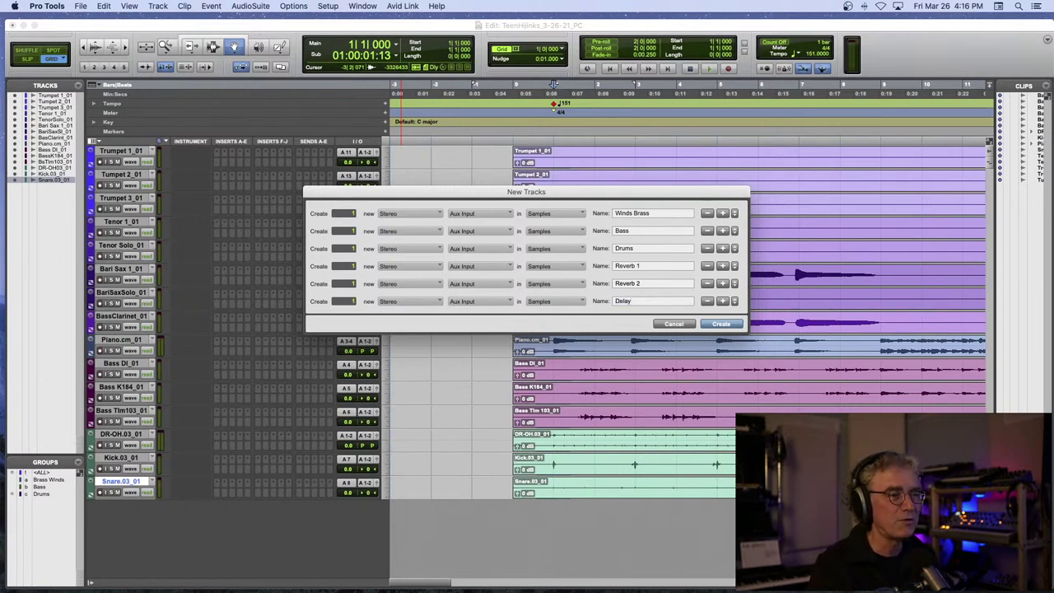
# - Add a stereo Aux Input named Music to the new-track batch
pyautogui.click(723, 301)
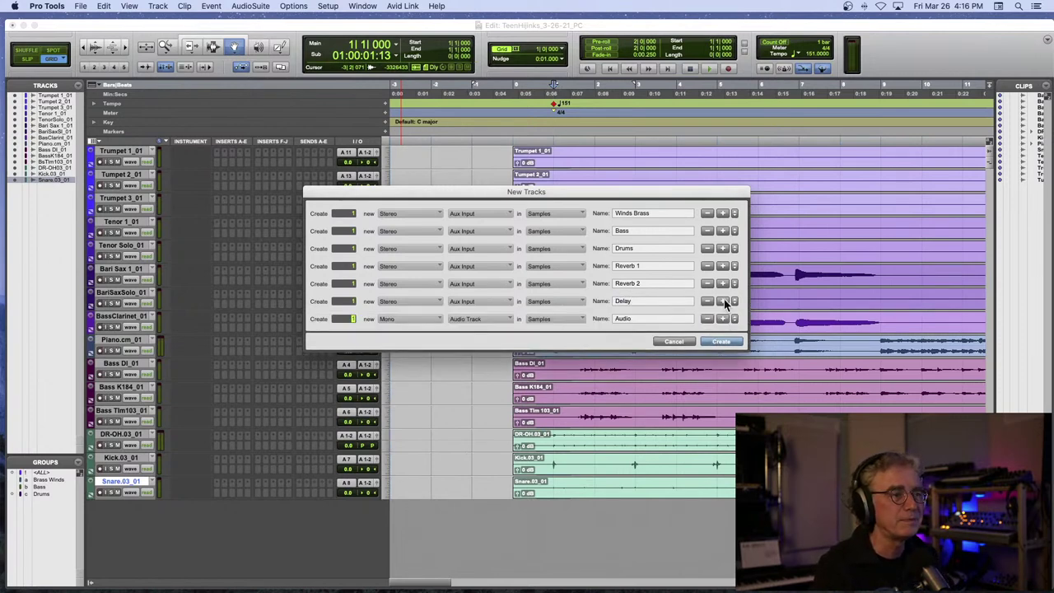
pyautogui.click(401, 321)
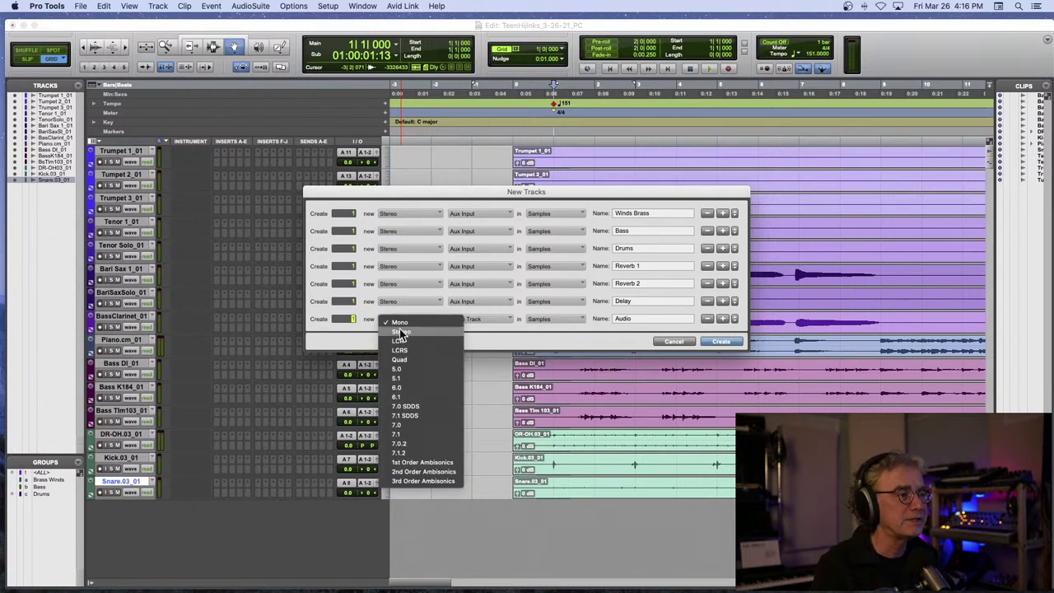
pyautogui.click(412, 332)
pyautogui.click(454, 320)
pyautogui.click(465, 329)
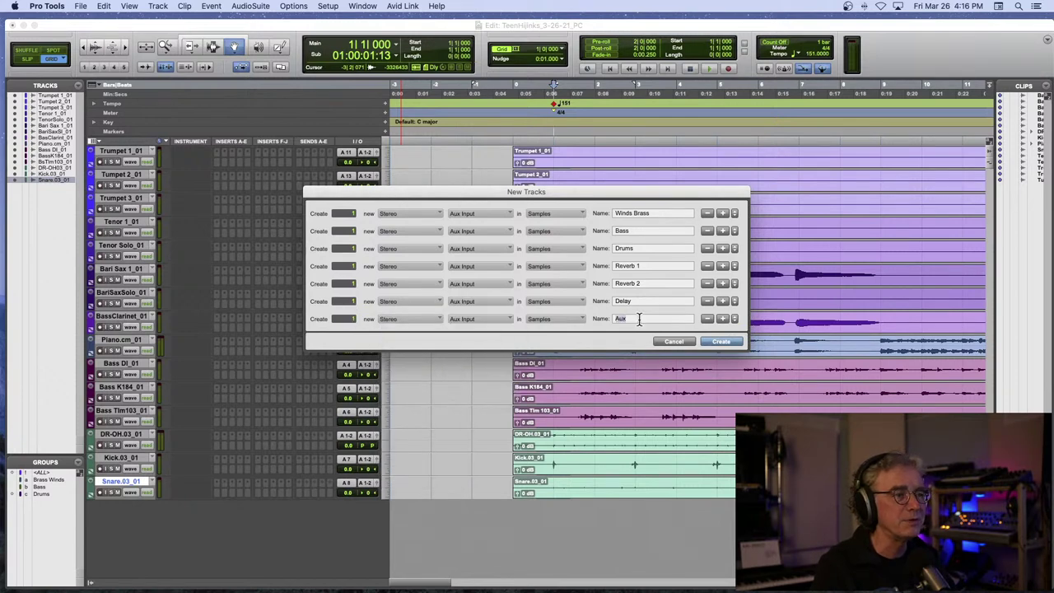
pyautogui.write('M')
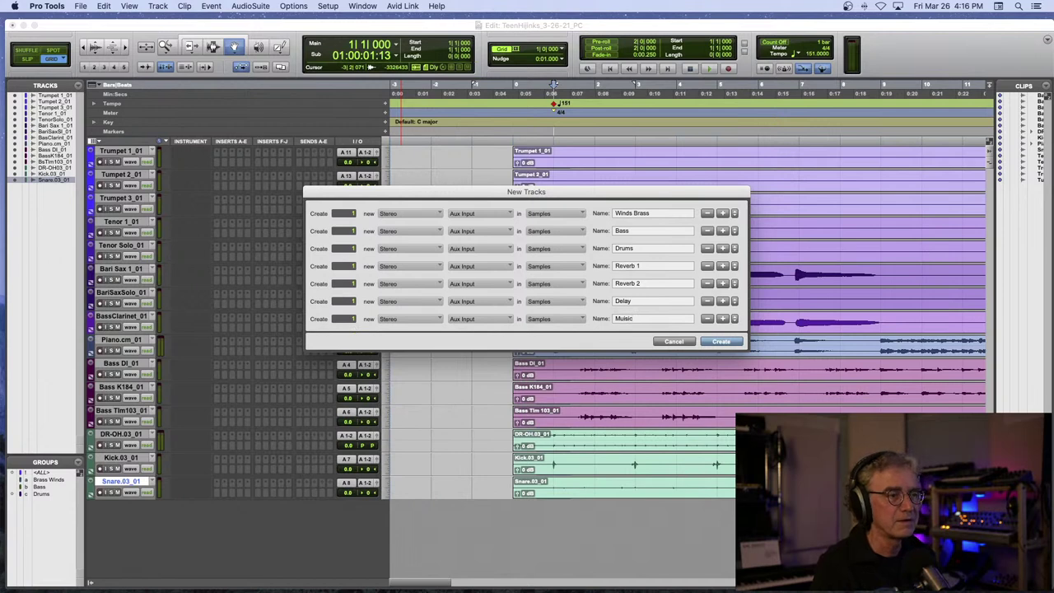
pyautogui.write('usi')
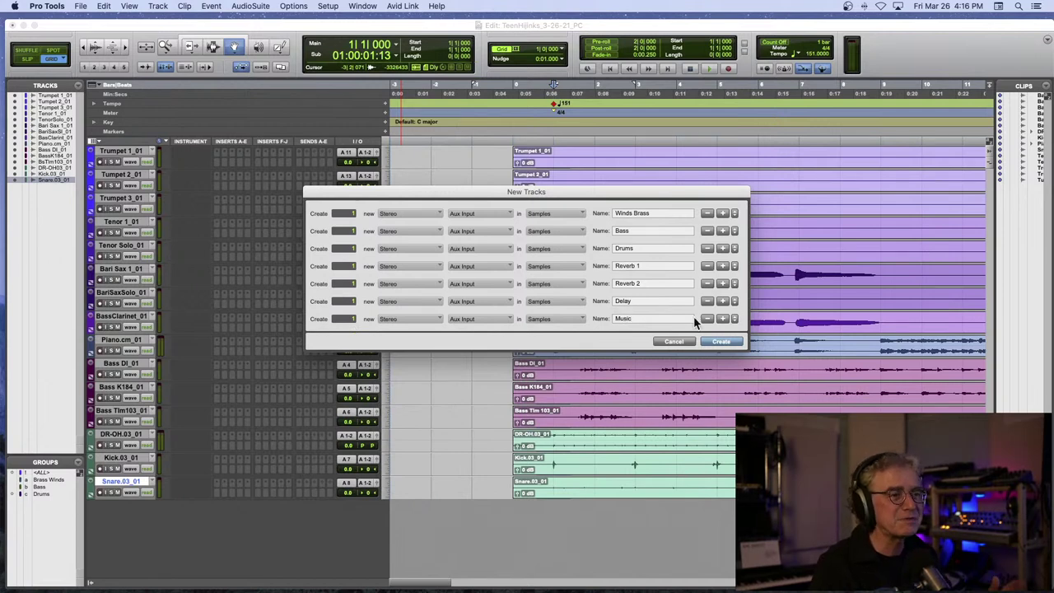
# - Add a stereo Master Fader to the end of the new-track batch
pyautogui.click(722, 319)
pyautogui.click(436, 338)
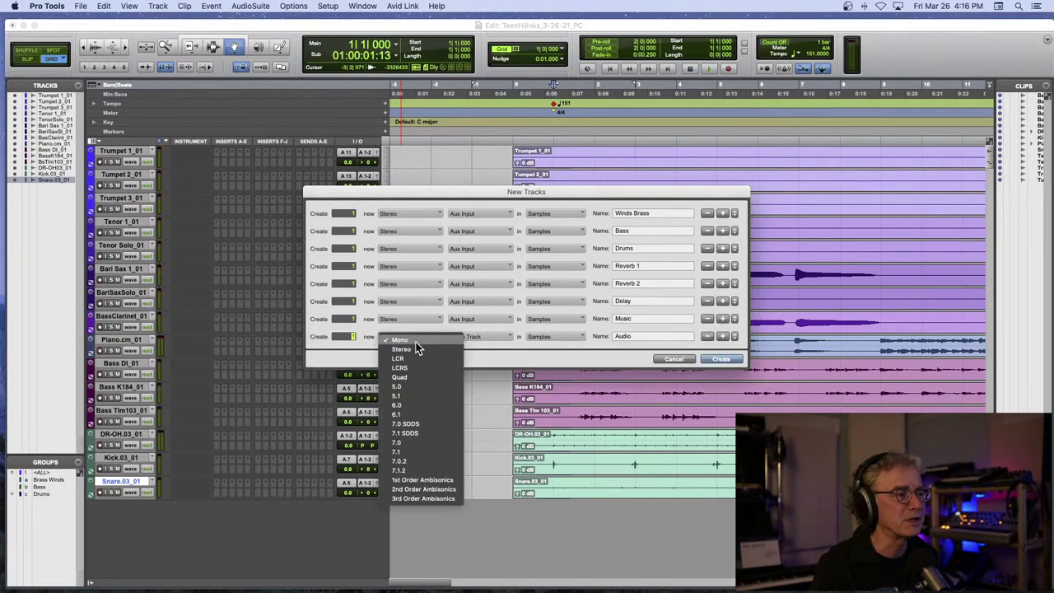
pyautogui.click(415, 345)
pyautogui.click(463, 337)
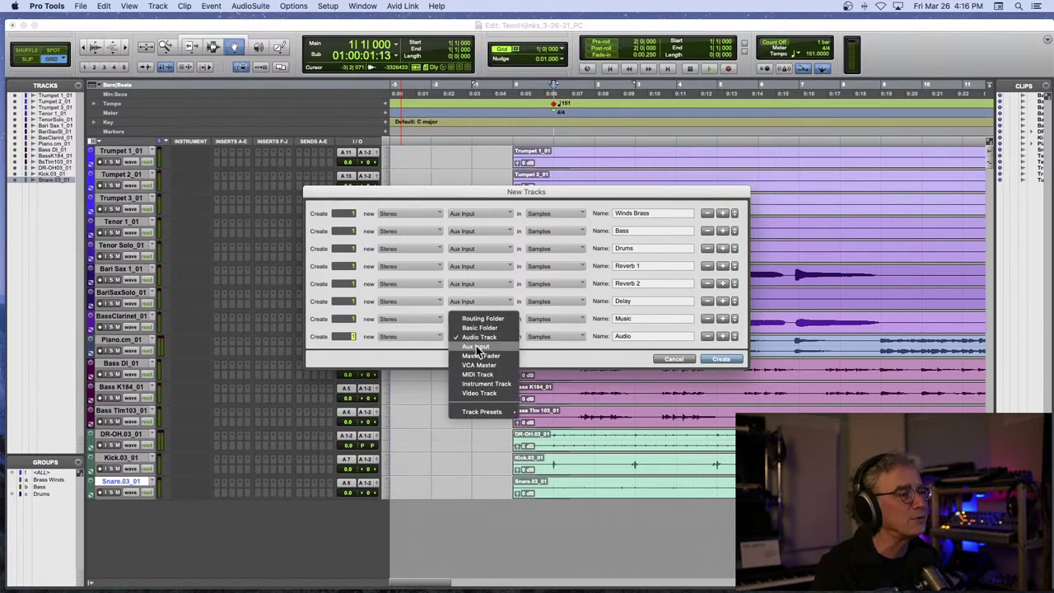
pyautogui.click(476, 347)
pyautogui.click(463, 336)
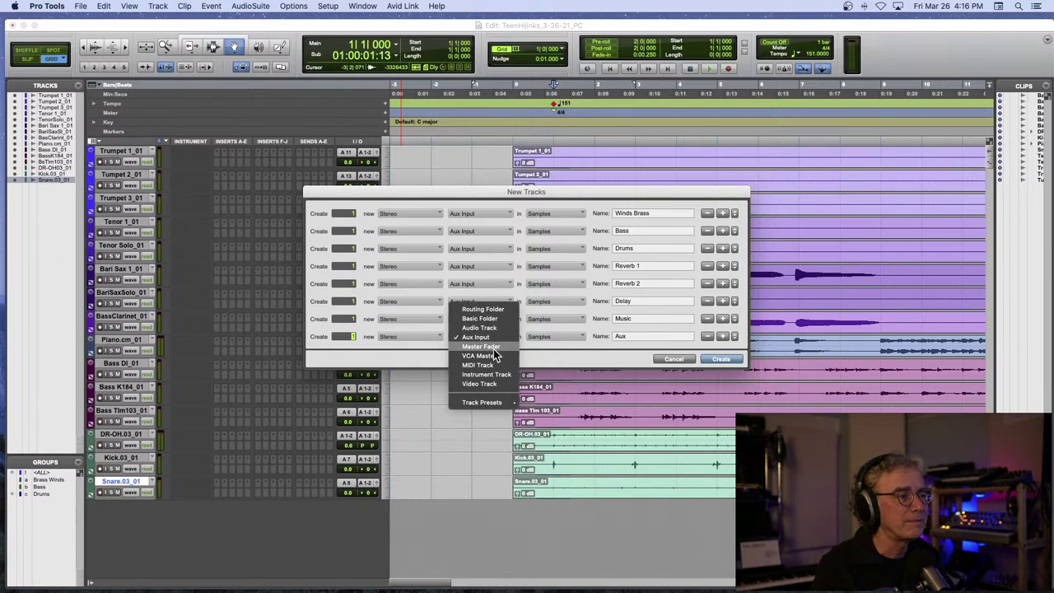
pyautogui.click(493, 348)
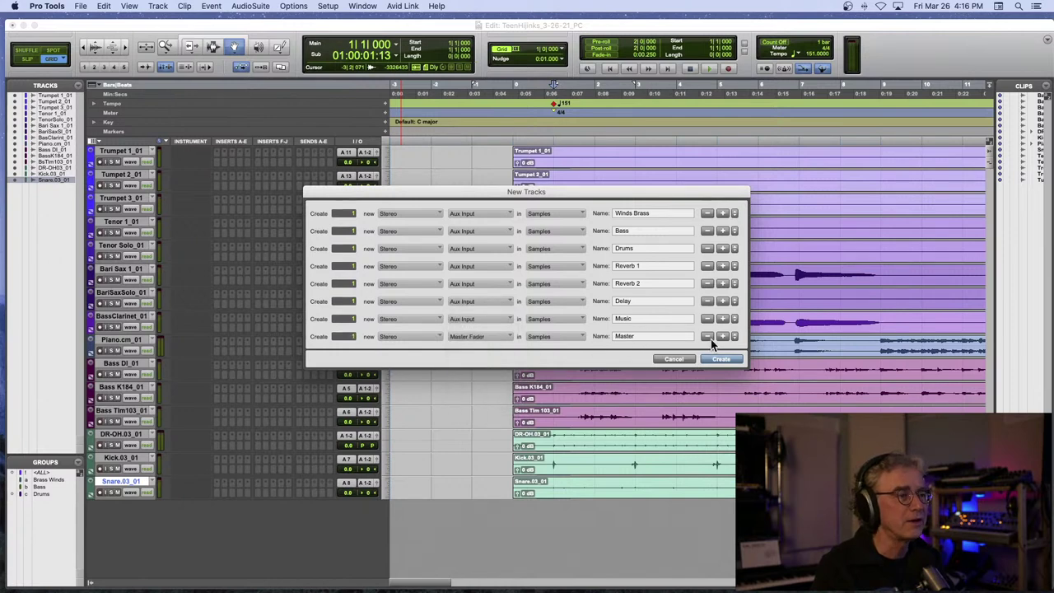
# - Add three VCA Masters to the end of the new-track batch and create all the tracks
pyautogui.click(722, 337)
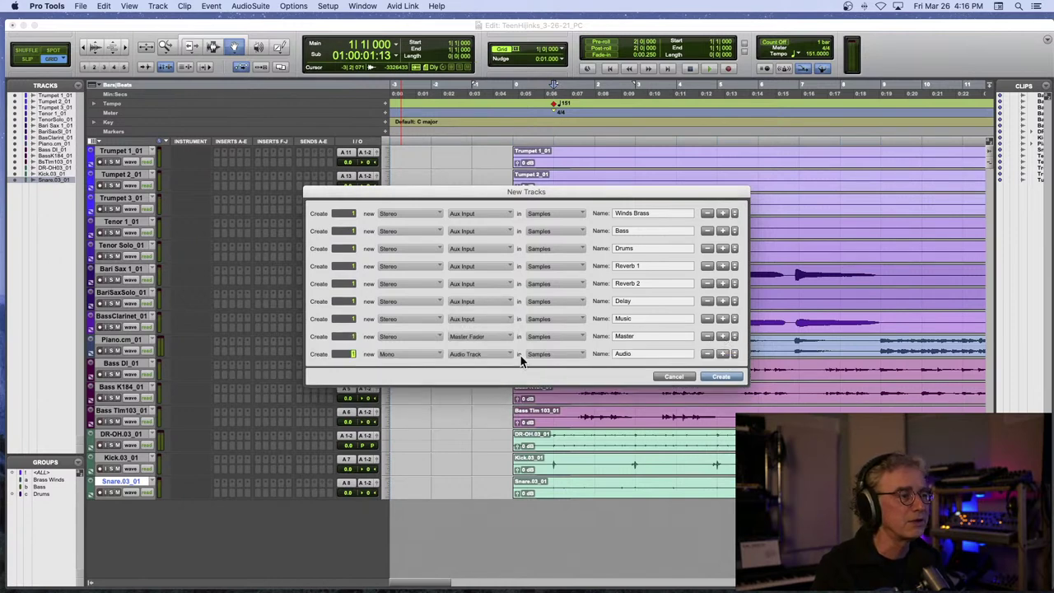
pyautogui.click(475, 354)
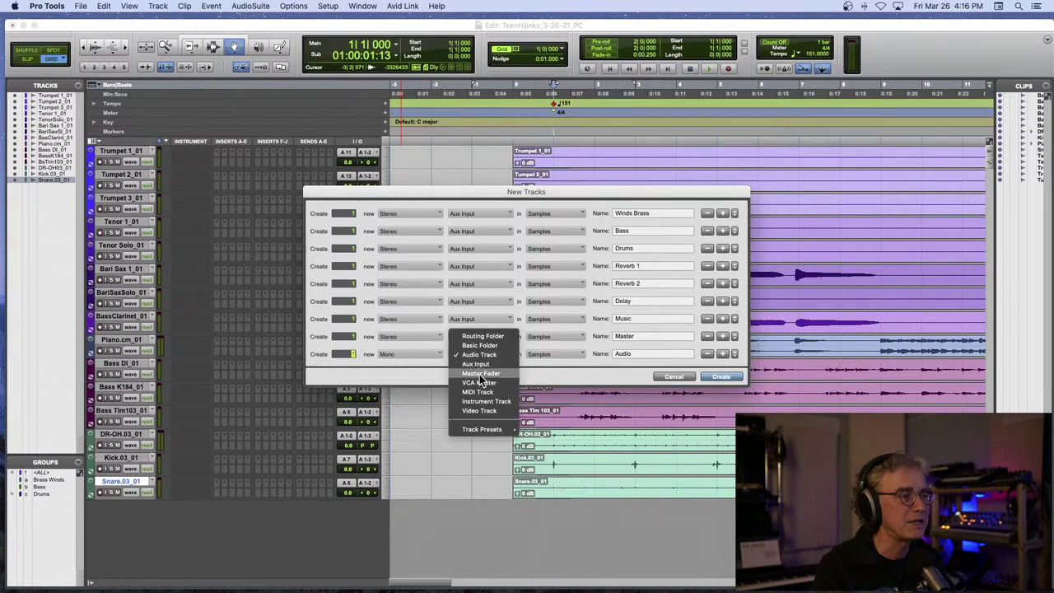
pyautogui.click(408, 356)
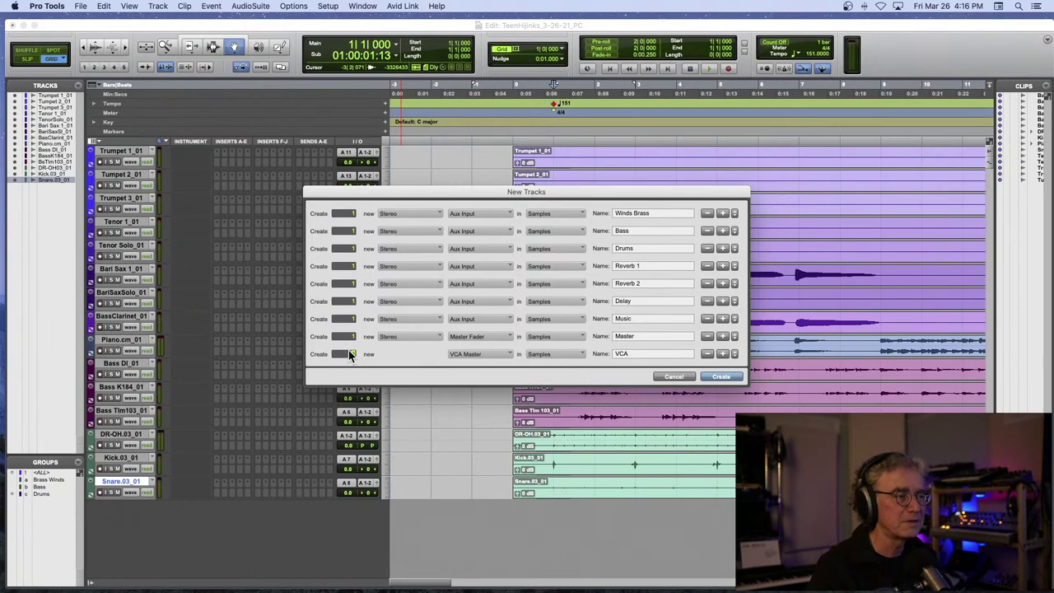
pyautogui.click(723, 376)
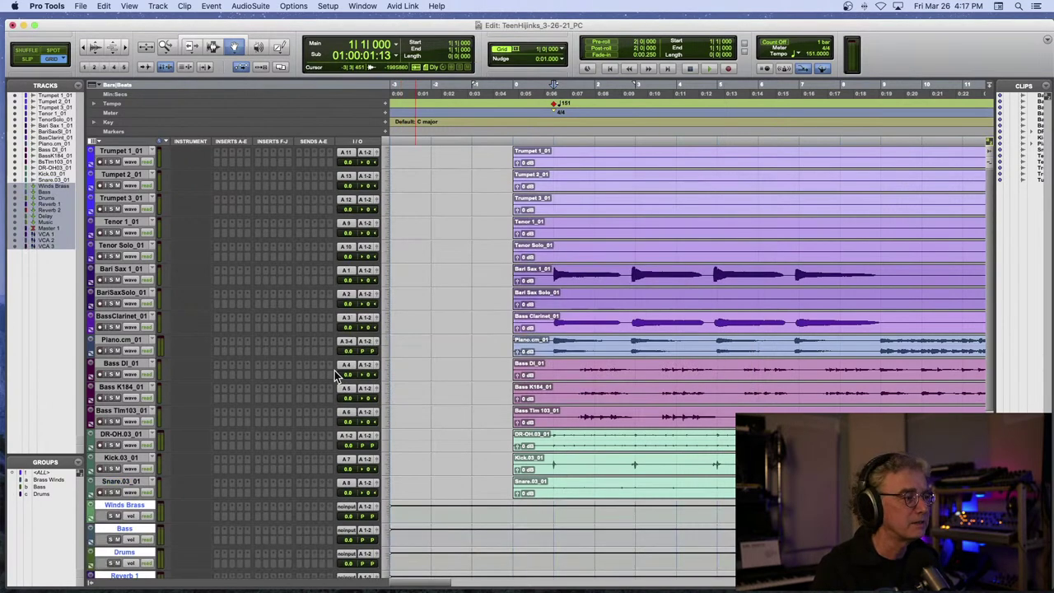
# - Color the Winds Brass, Bass and Drums aux tracks medium blue
pyautogui.scroll(-5, 319, 368)
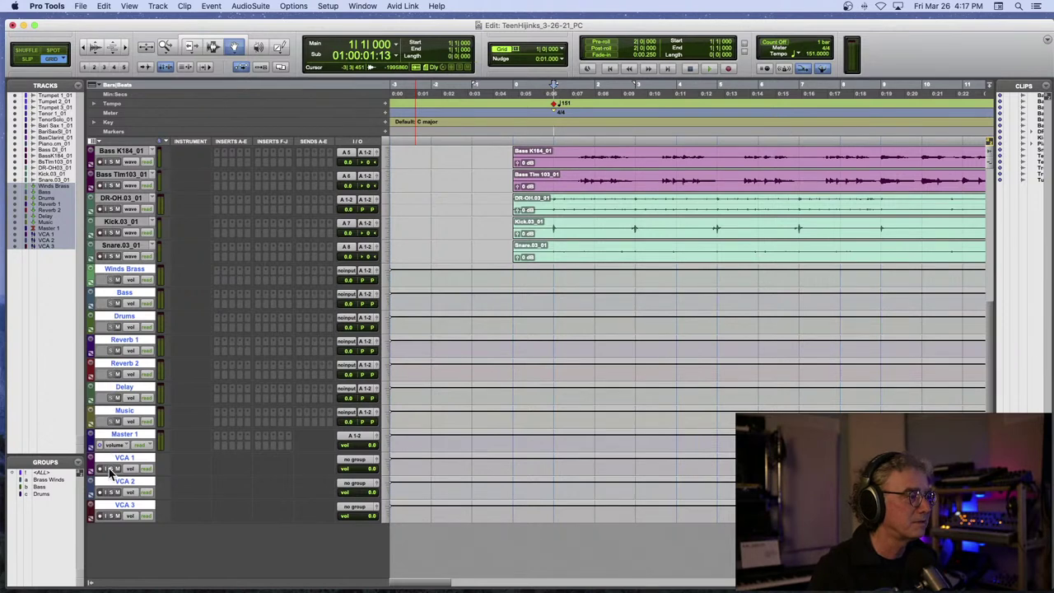
pyautogui.keyDown('alt'); pyautogui.click(143, 266); pyautogui.keyUp('alt')
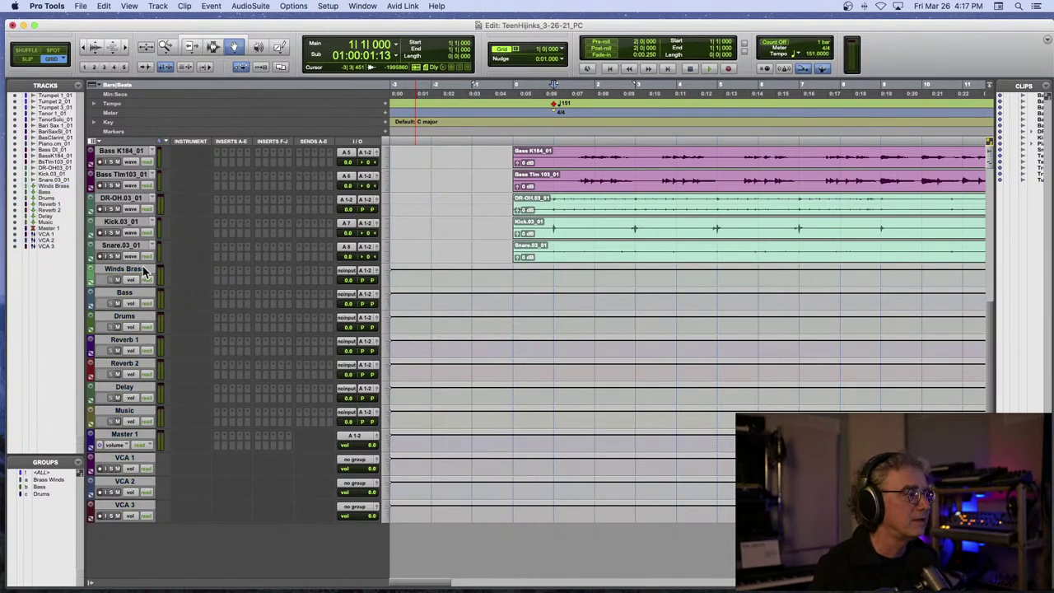
pyautogui.click(143, 268)
pyautogui.keyDown('shift'); pyautogui.click(134, 323); pyautogui.keyUp('shift')
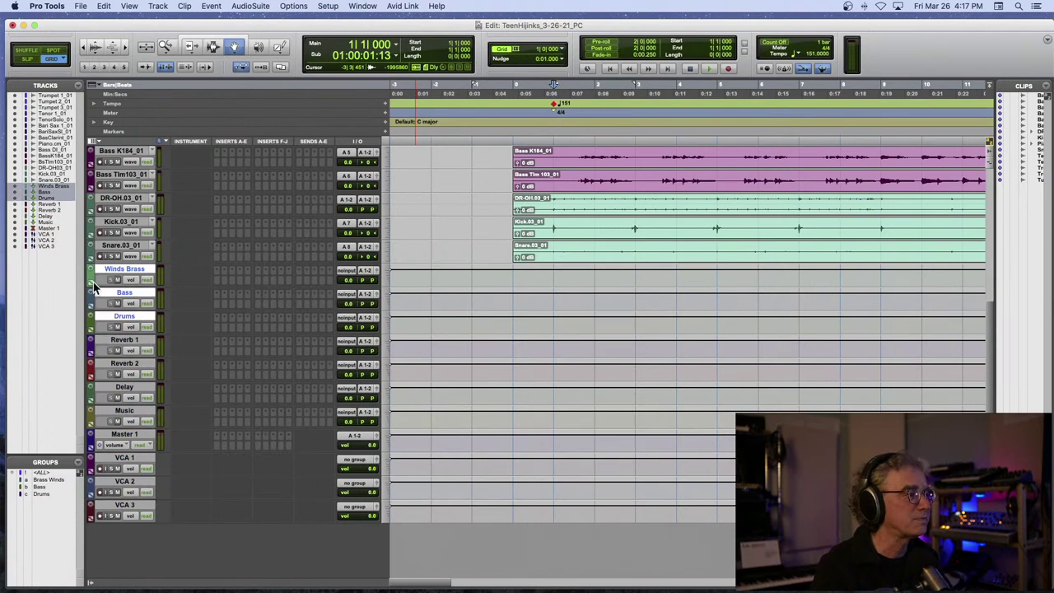
pyautogui.doubleClick(91, 280)
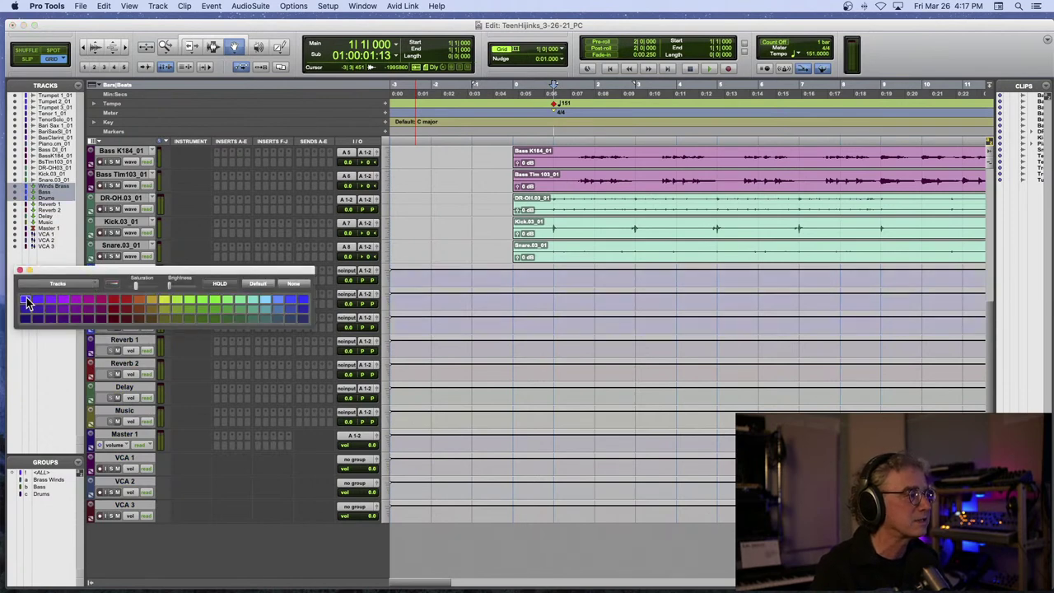
pyautogui.click(25, 298)
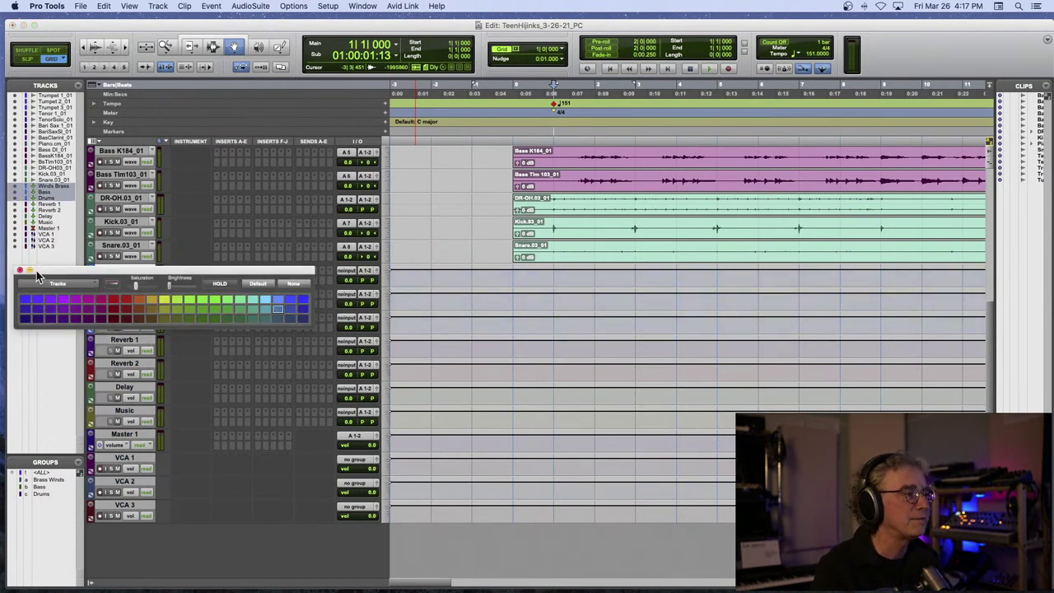
pyautogui.click(20, 270)
# - Color the Reverb 1, Reverb 2 and Delay aux tracks light blue
pyautogui.click(136, 339)
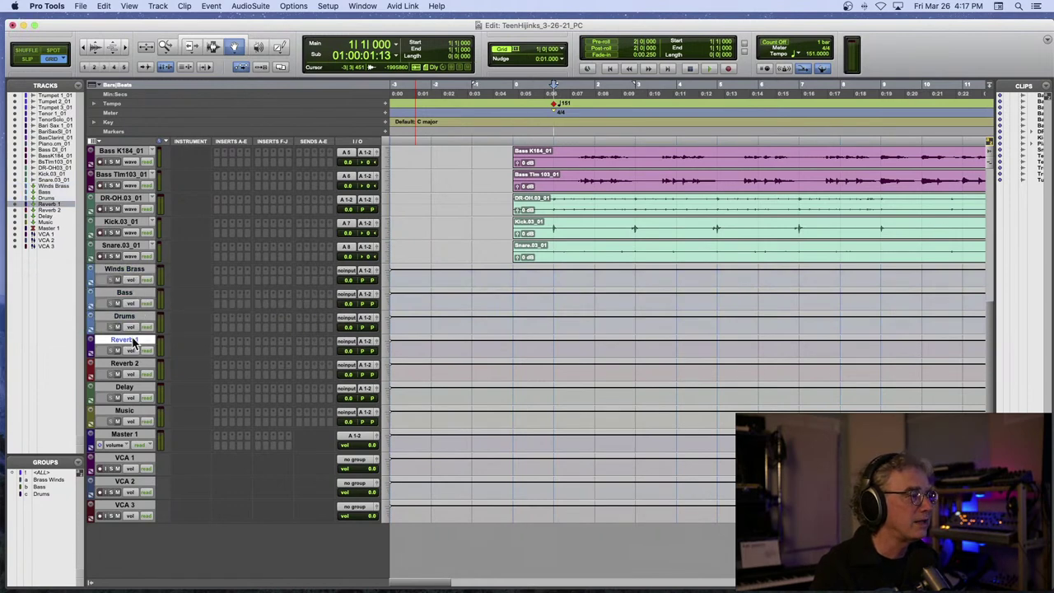
pyautogui.keyDown('shift'); pyautogui.click(127, 387); pyautogui.keyUp('shift')
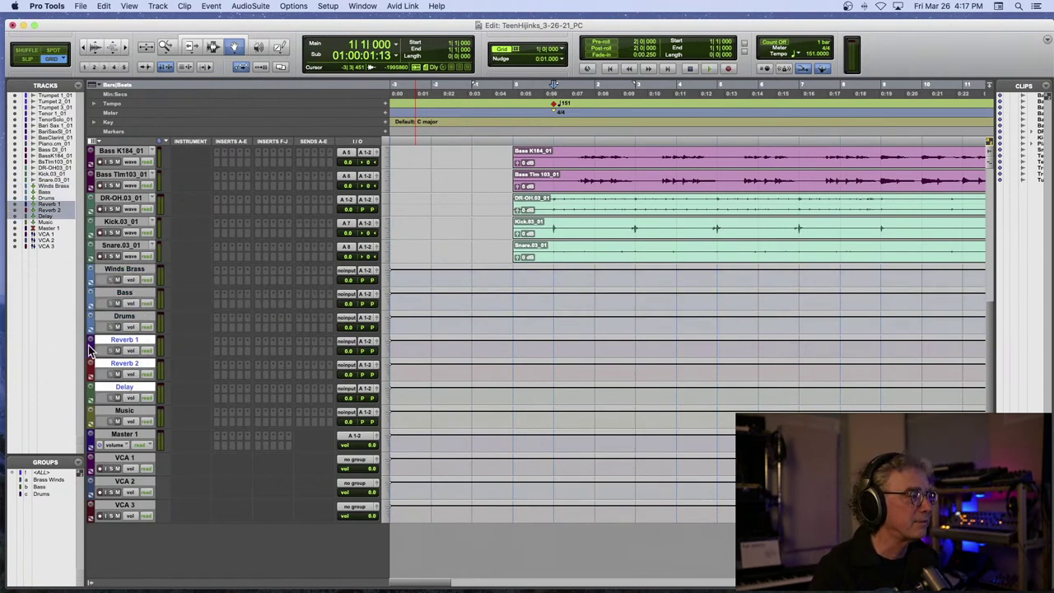
pyautogui.doubleClick(91, 349)
pyautogui.click(263, 299)
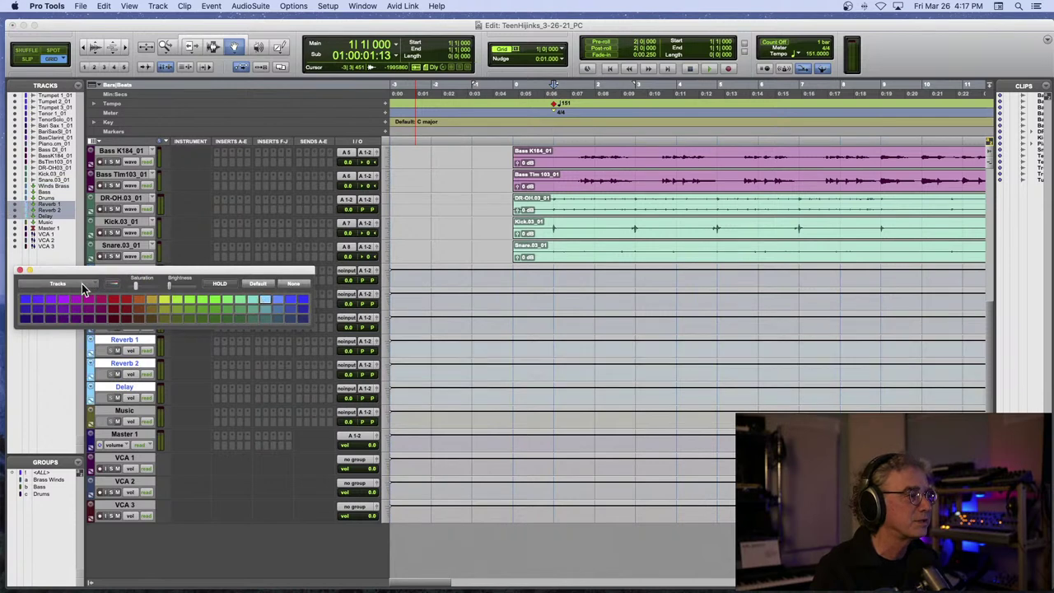
pyautogui.click(19, 271)
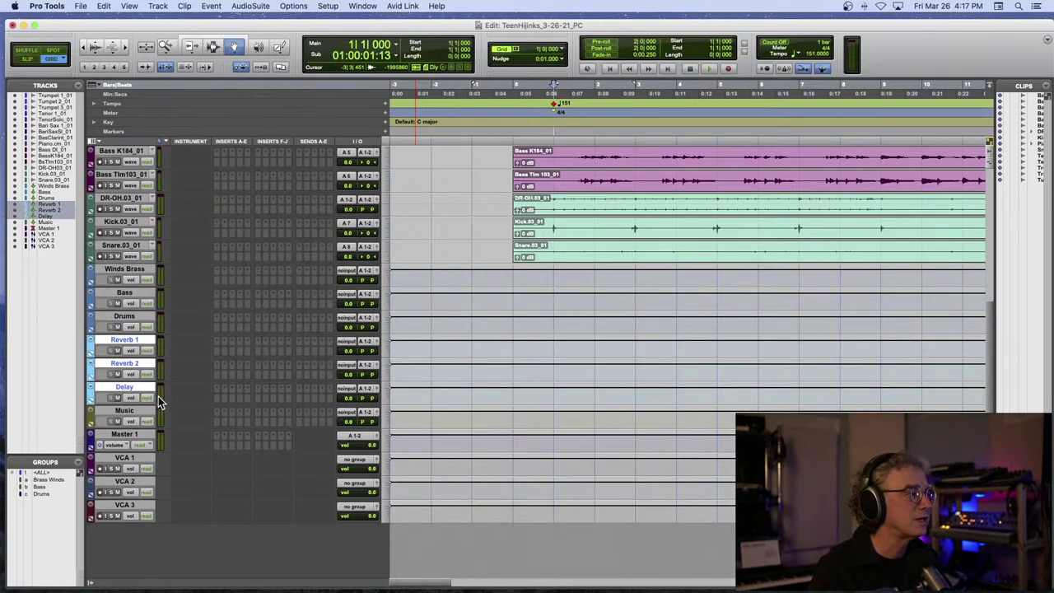
# - Set the track color of Music, Master 1 and the three VCA tracks to None
pyautogui.doubleClick(93, 422)
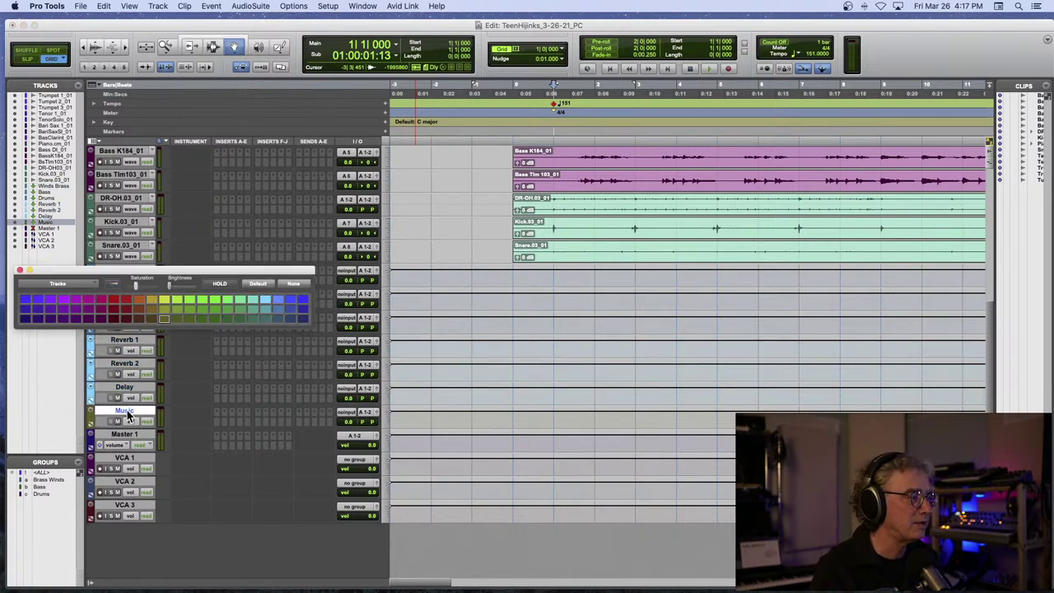
pyautogui.keyDown('shift'); pyautogui.click(123, 505); pyautogui.keyUp('shift')
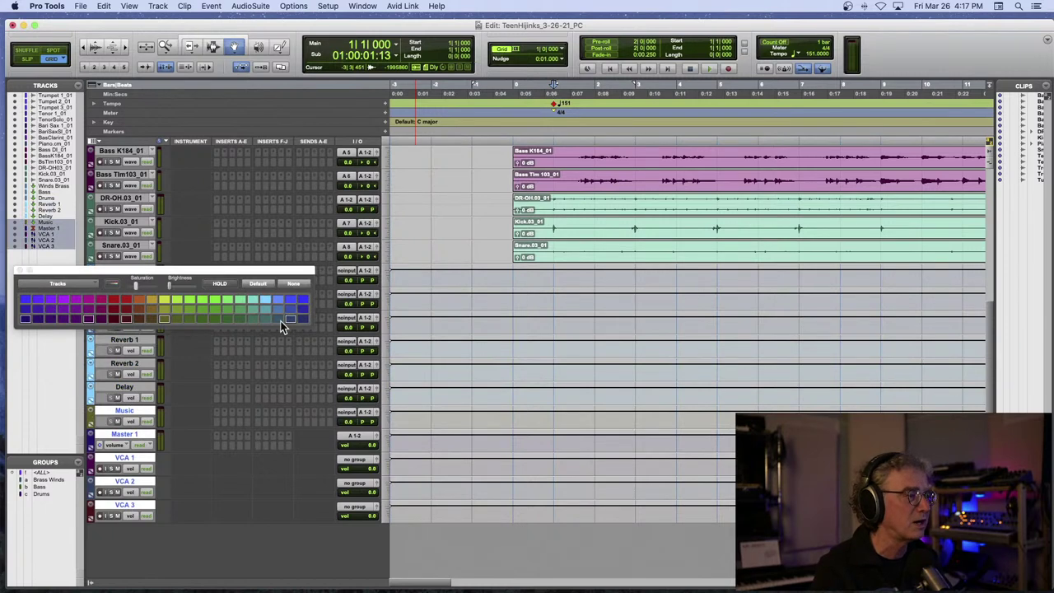
pyautogui.click(296, 281)
pyautogui.click(19, 272)
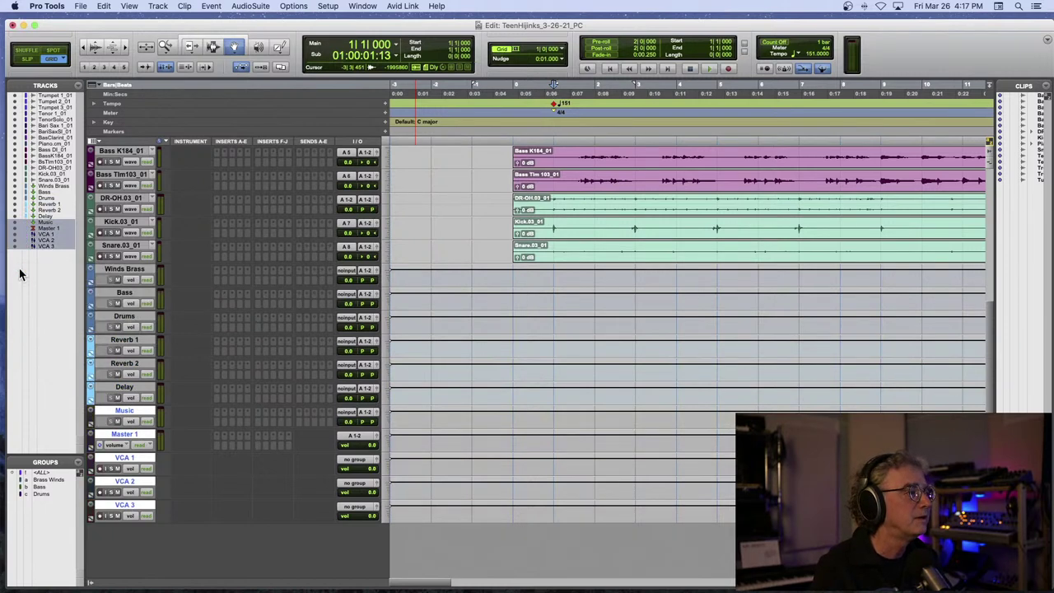
pyautogui.click(126, 409)
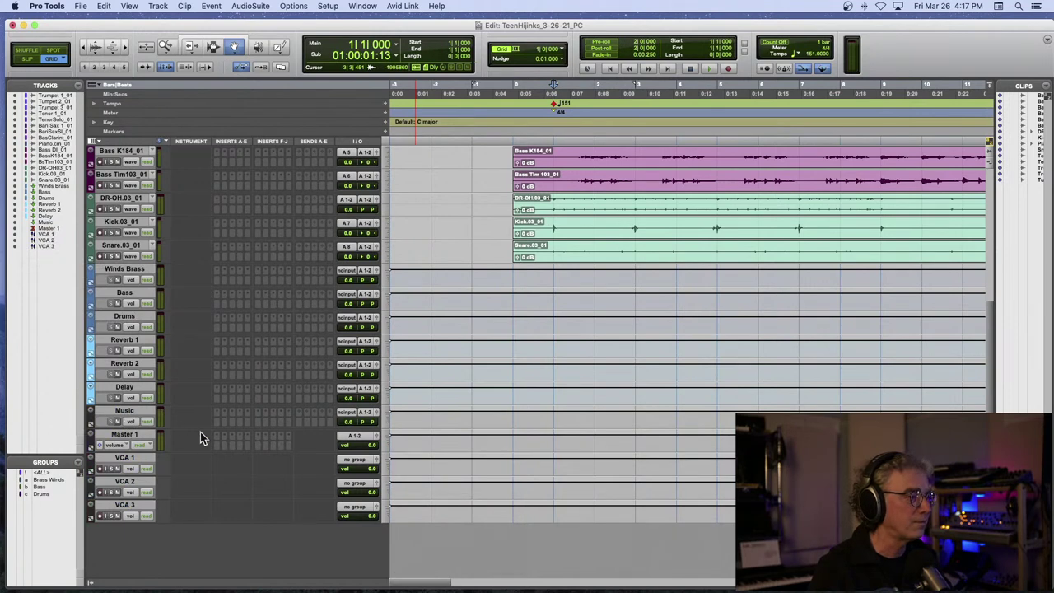
# - Move the three VCA tracks between the Snare.03_01 track and the Winds Brass aux
pyautogui.click(125, 459)
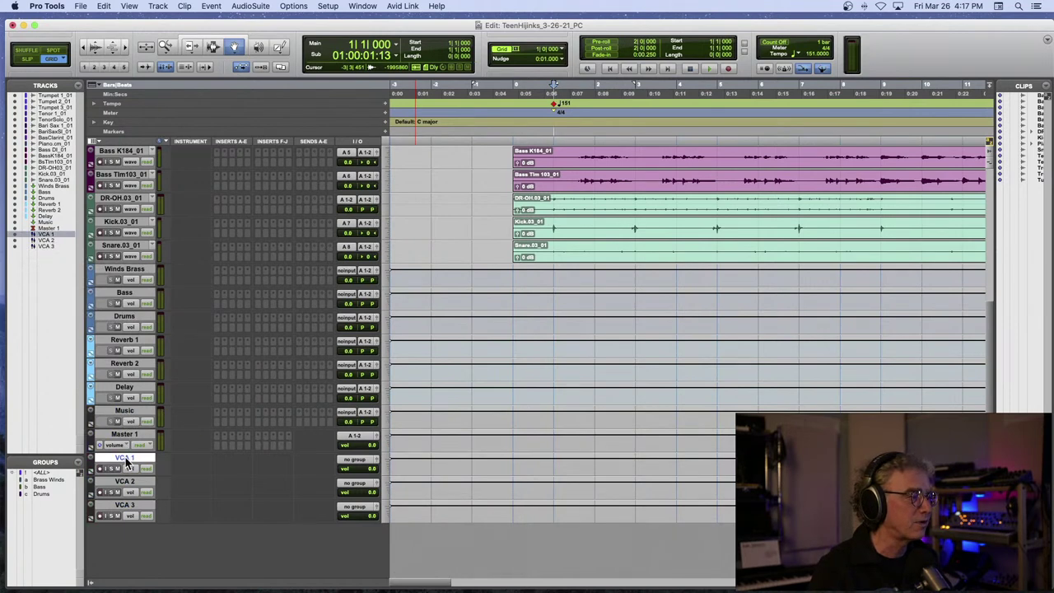
pyautogui.keyDown('shift'); pyautogui.click(130, 506); pyautogui.keyUp('shift')
pyautogui.moveTo(138, 464); pyautogui.dragTo(162, 273)
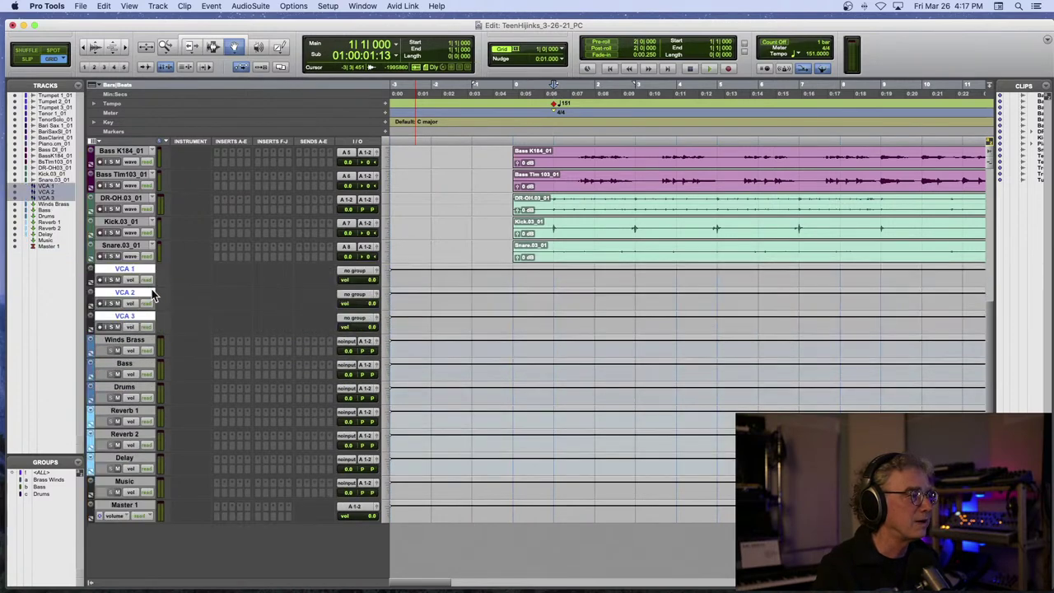
# - Move VCA 1 and VCA 2 between the Bass Tlm103_01 and DR-OH.03_01 tracks
pyautogui.click(142, 269)
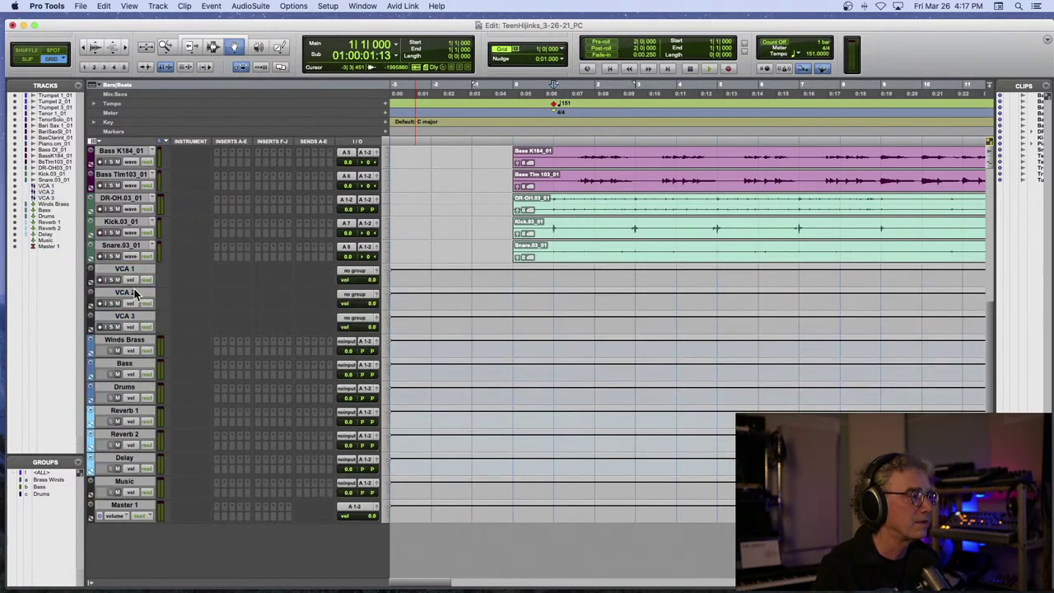
pyautogui.click(136, 294)
pyautogui.keyDown('shift'); pyautogui.click(135, 268); pyautogui.keyUp('shift')
pyautogui.moveTo(135, 268); pyautogui.dragTo(146, 200)
# - Move VCA 2 between the BassClarinet_01 and Piano.cm_01 tracks
pyautogui.scroll(5, 155, 251)
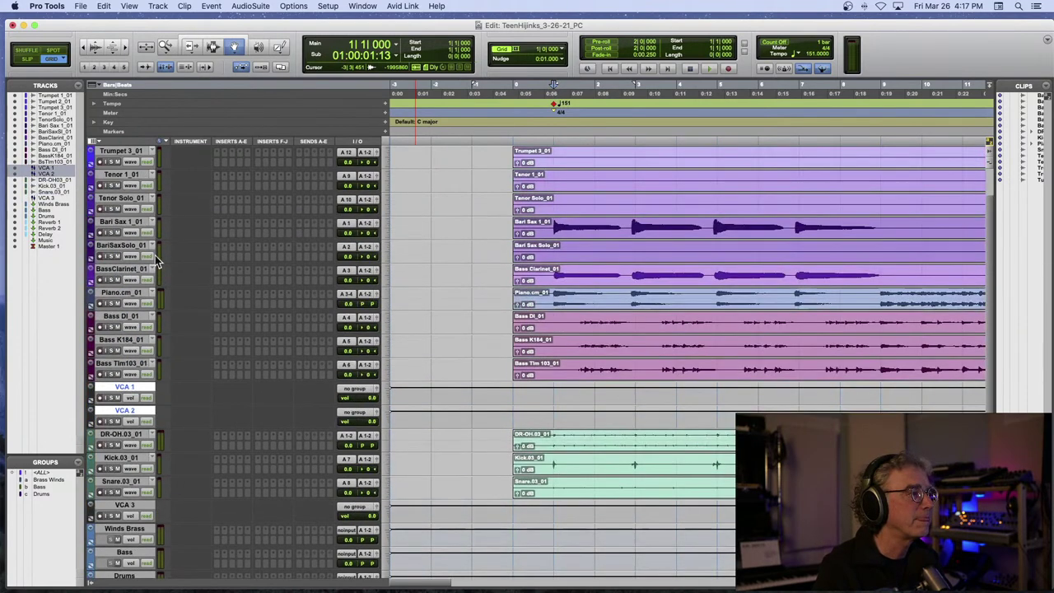
pyautogui.click(113, 414)
pyautogui.moveTo(114, 414); pyautogui.dragTo(156, 302)
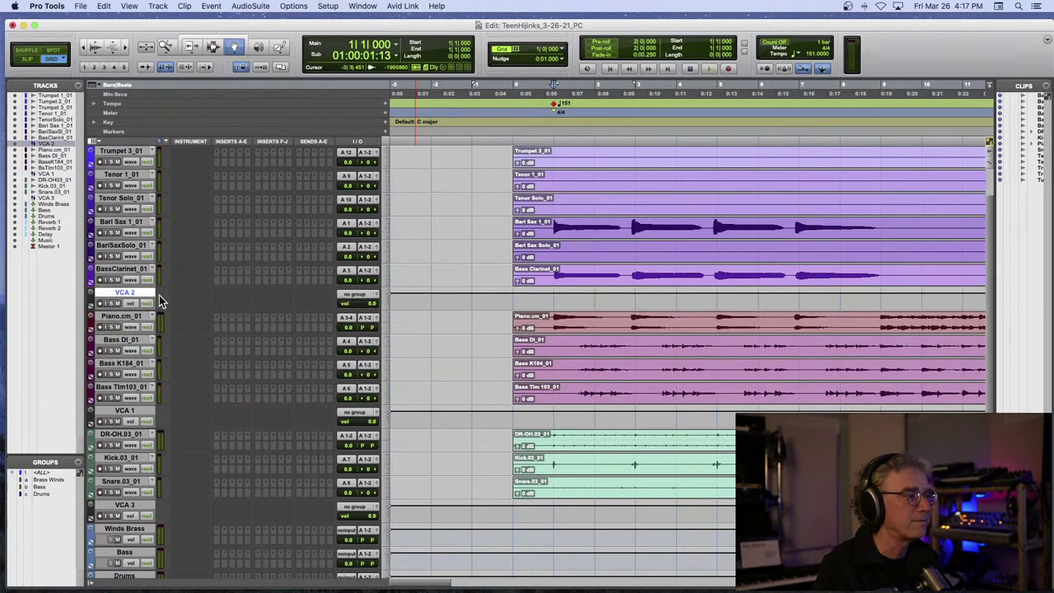
# - Rename VCA 2 as Brass Winds VCA and assign it to the Brass Winds group
pyautogui.doubleClick(141, 295)
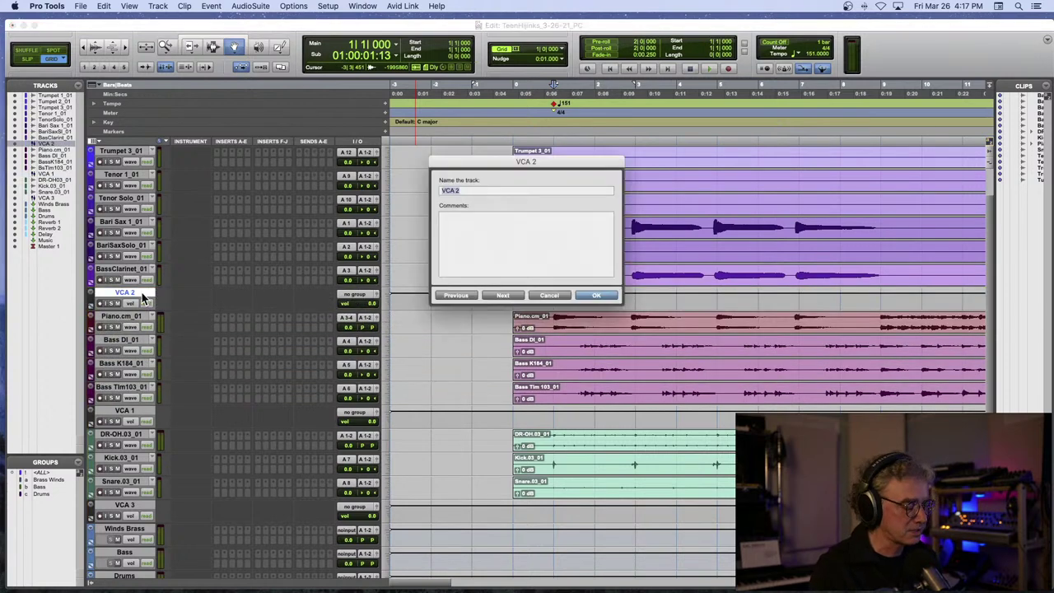
pyautogui.write('Brass Wi')
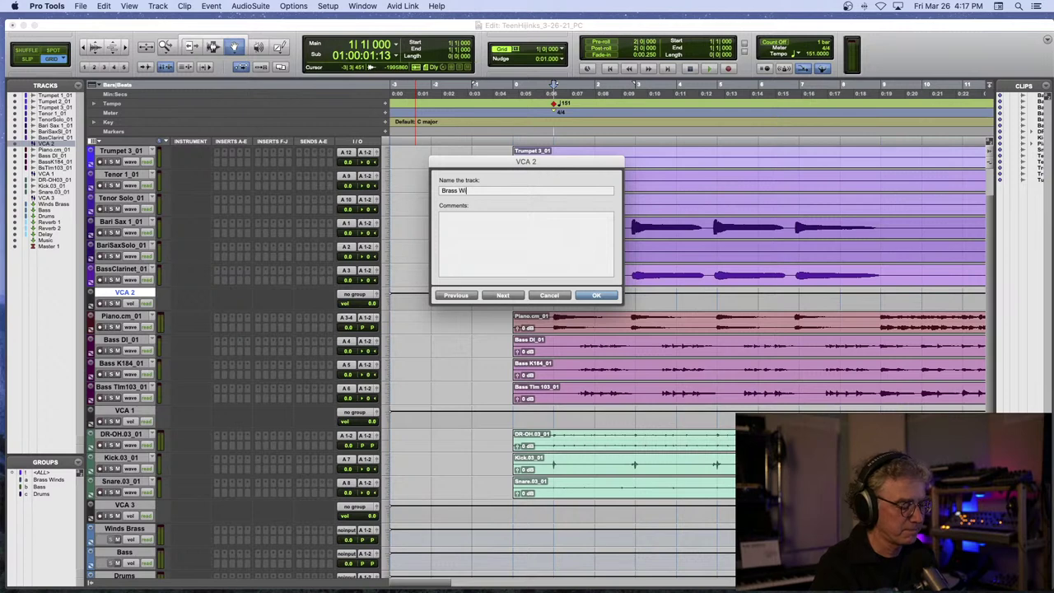
pyautogui.write('nds VCA')
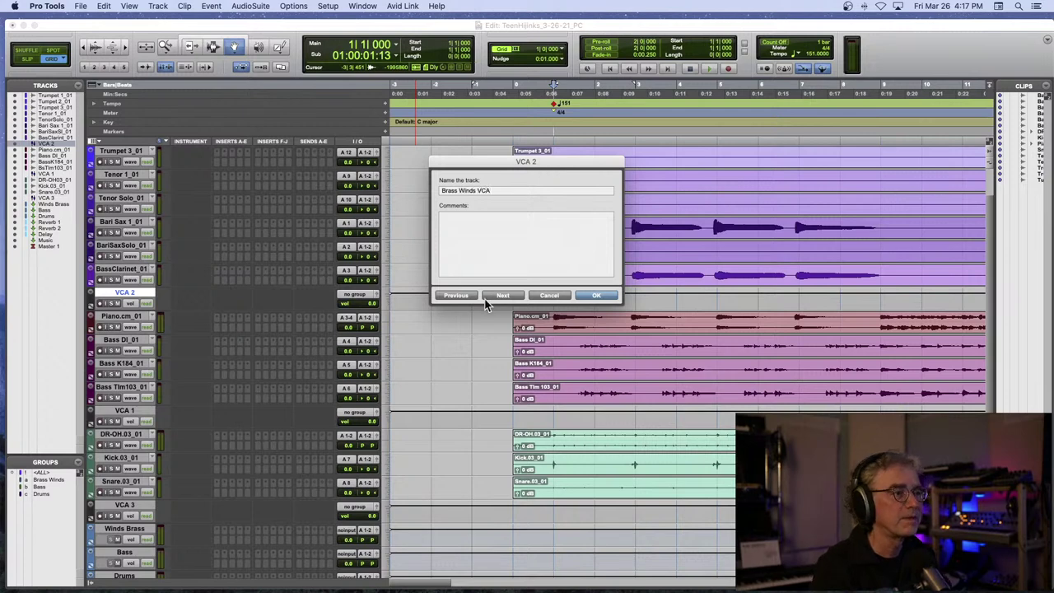
pyautogui.click(598, 294)
pyautogui.click(362, 294)
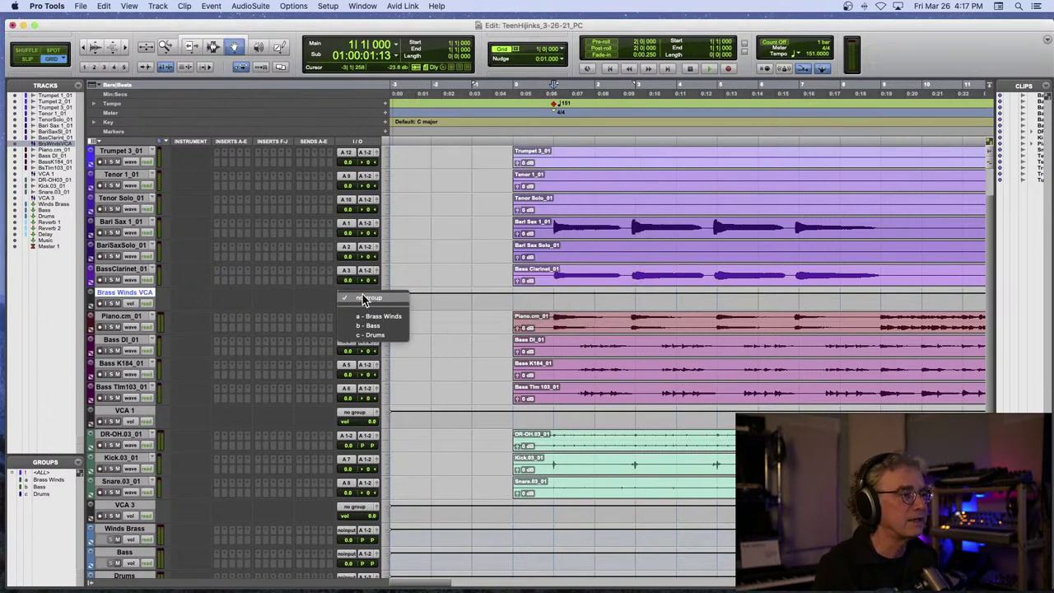
pyautogui.click(379, 316)
# - Rename VCA 1 as Bass VCA and assign it to the Bass group
pyautogui.doubleClick(132, 411)
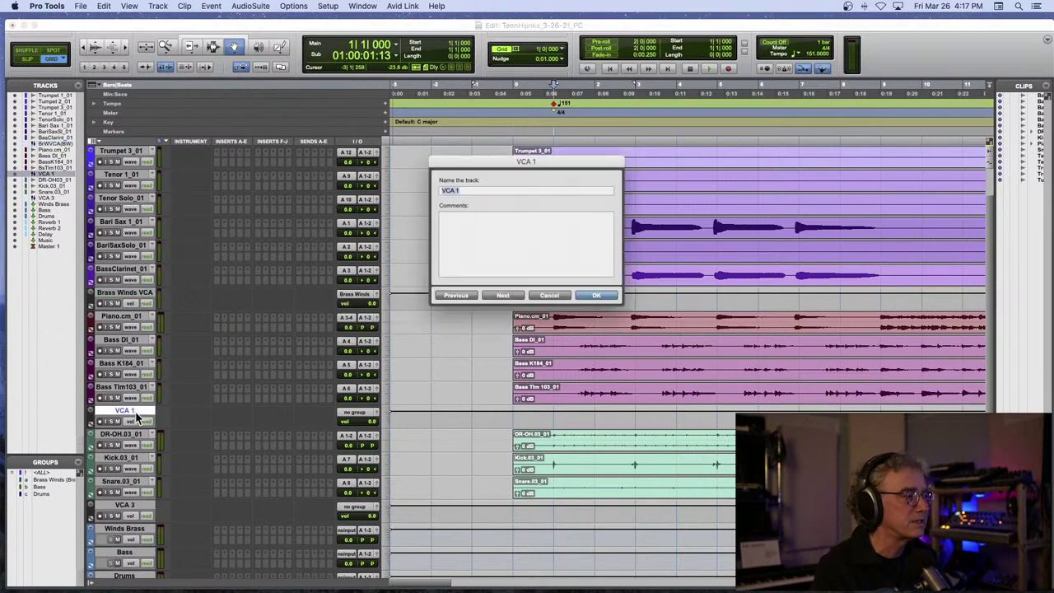
pyautogui.write('VBAss')
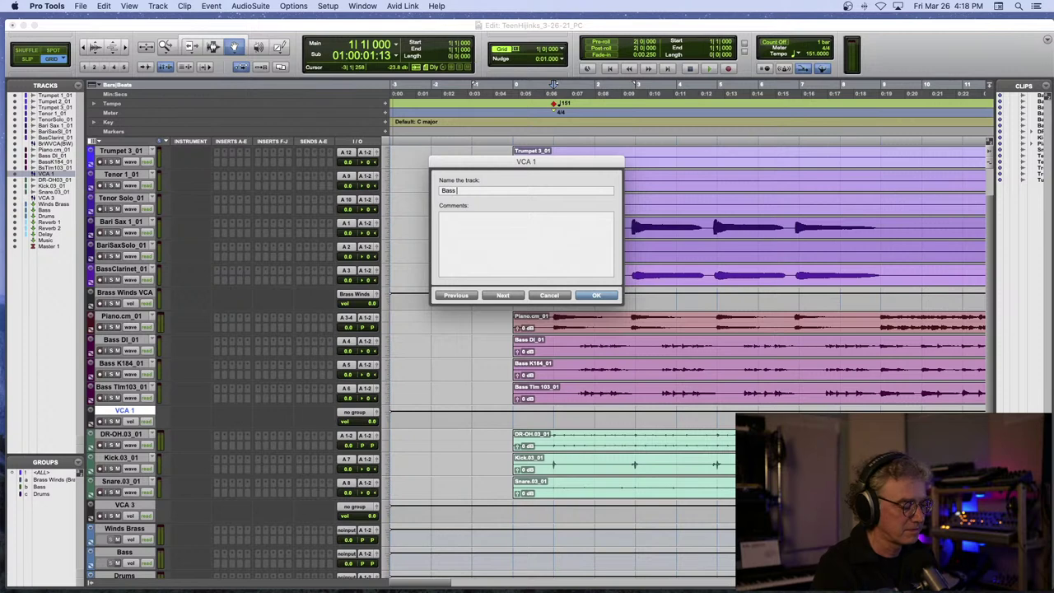
pyautogui.write('Bass VCA')
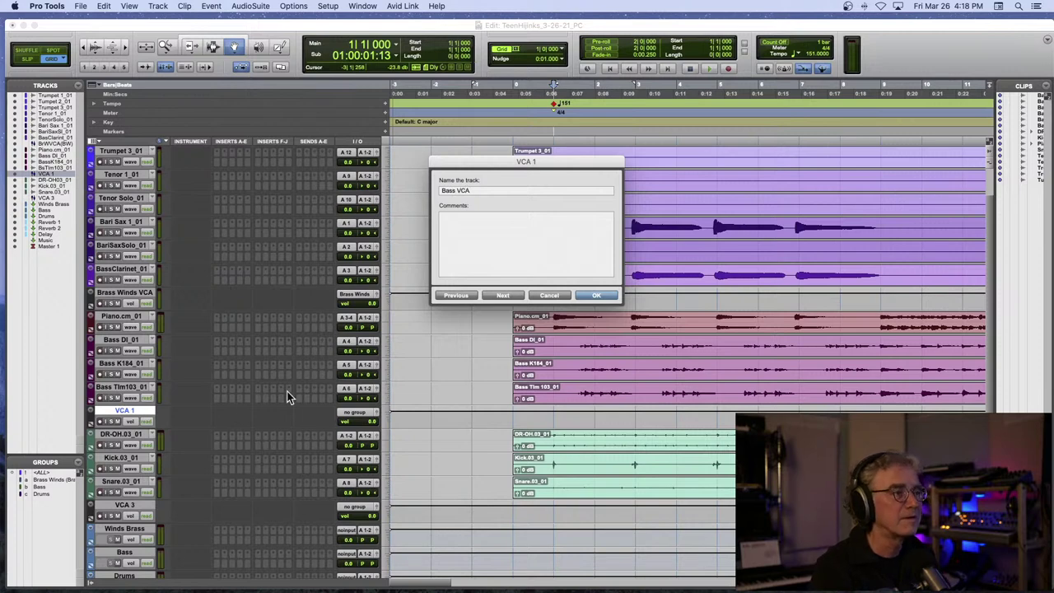
pyautogui.click(595, 296)
pyautogui.click(354, 413)
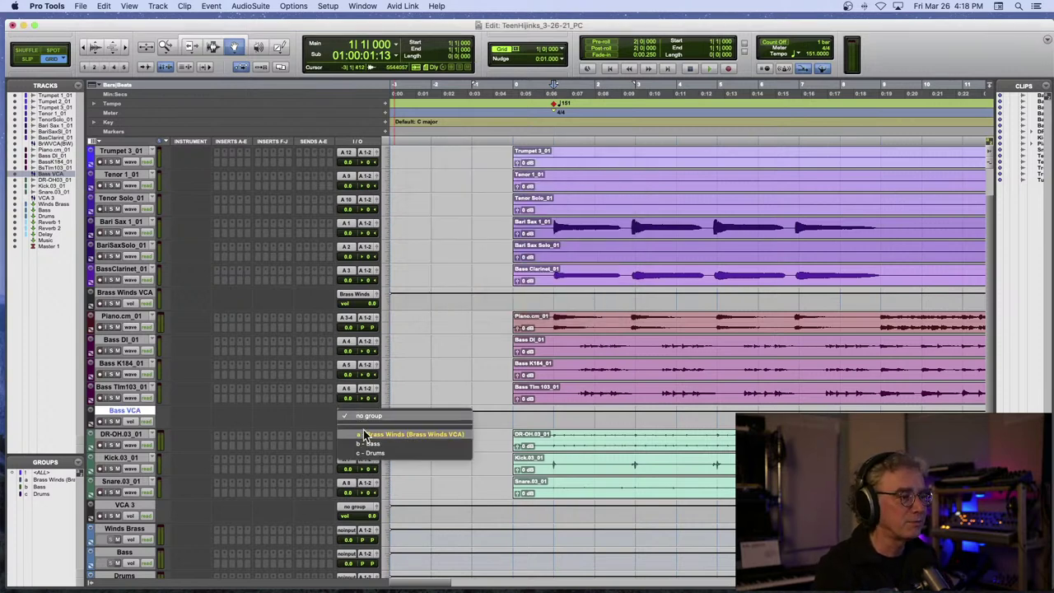
pyautogui.click(369, 443)
# - Rename VCA 3 as Drums VCA and assign it to the Drums group
pyautogui.scroll(-5, 292, 436)
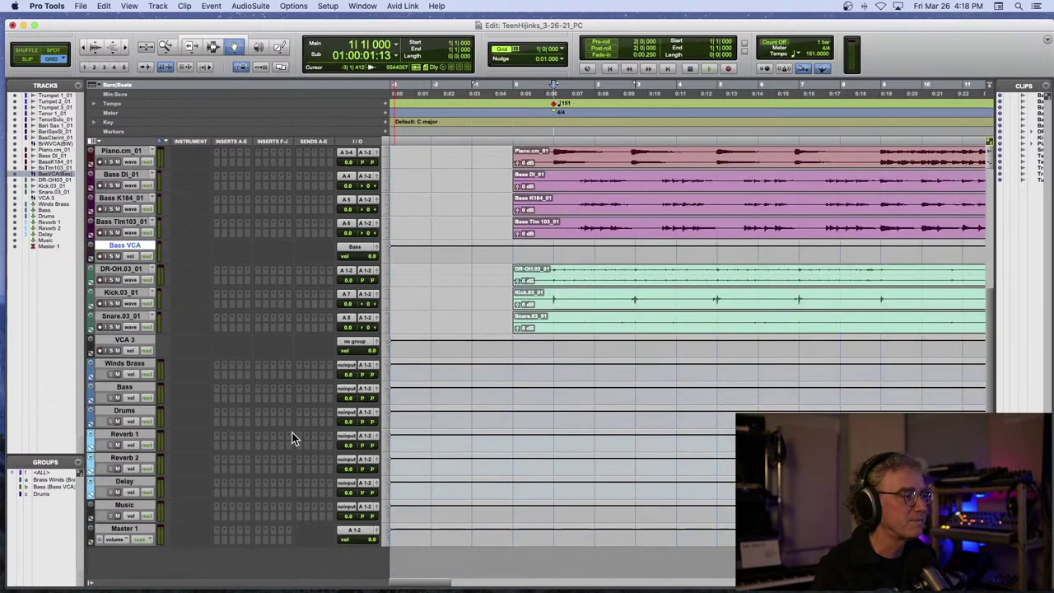
pyautogui.doubleClick(124, 340)
pyautogui.write('Drum')
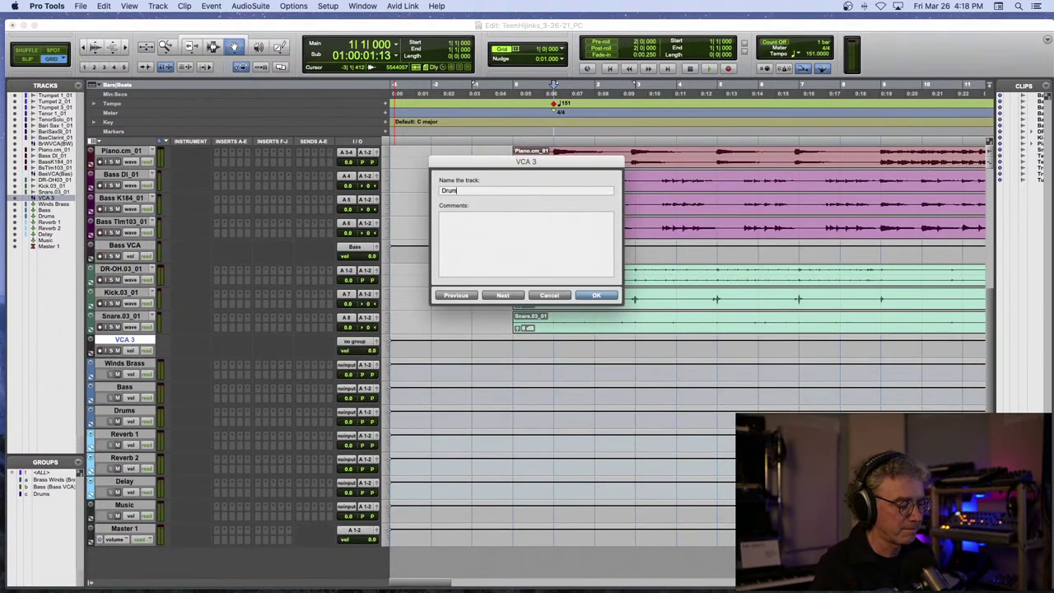
pyautogui.write('s VCA')
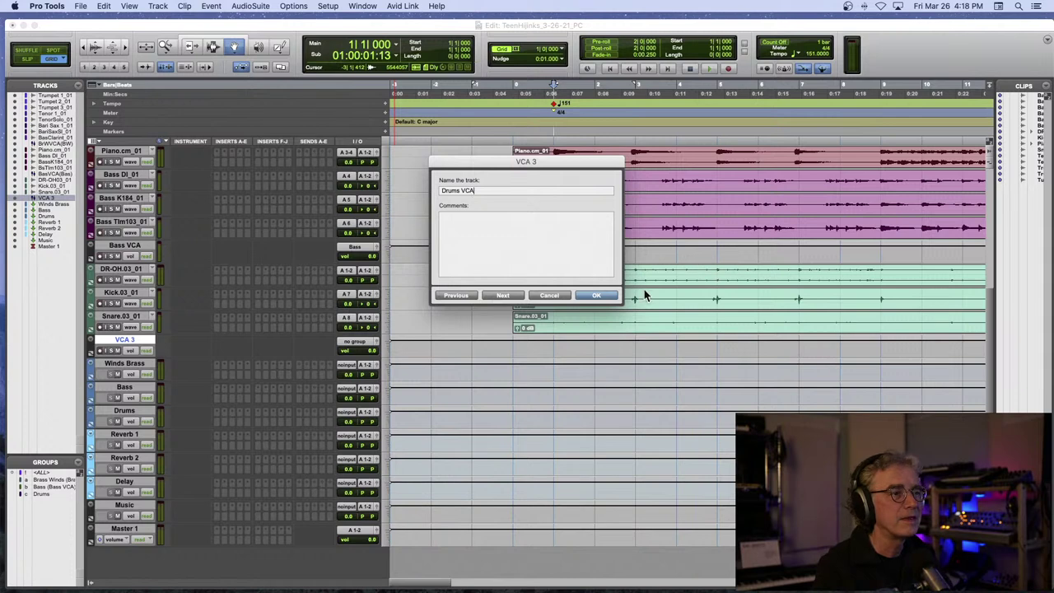
pyautogui.click(607, 295)
pyautogui.click(355, 341)
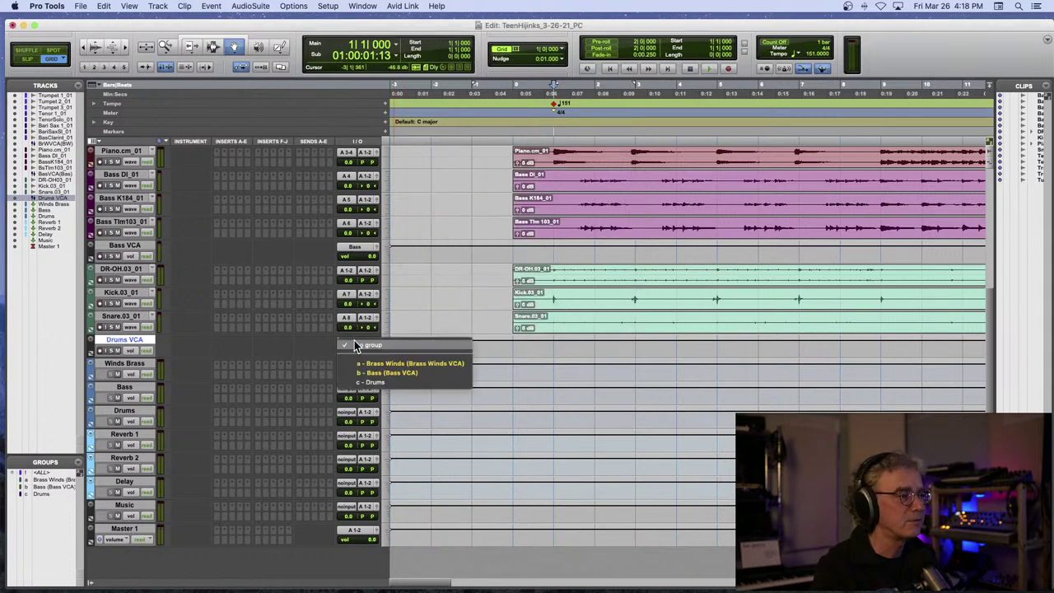
pyautogui.click(377, 382)
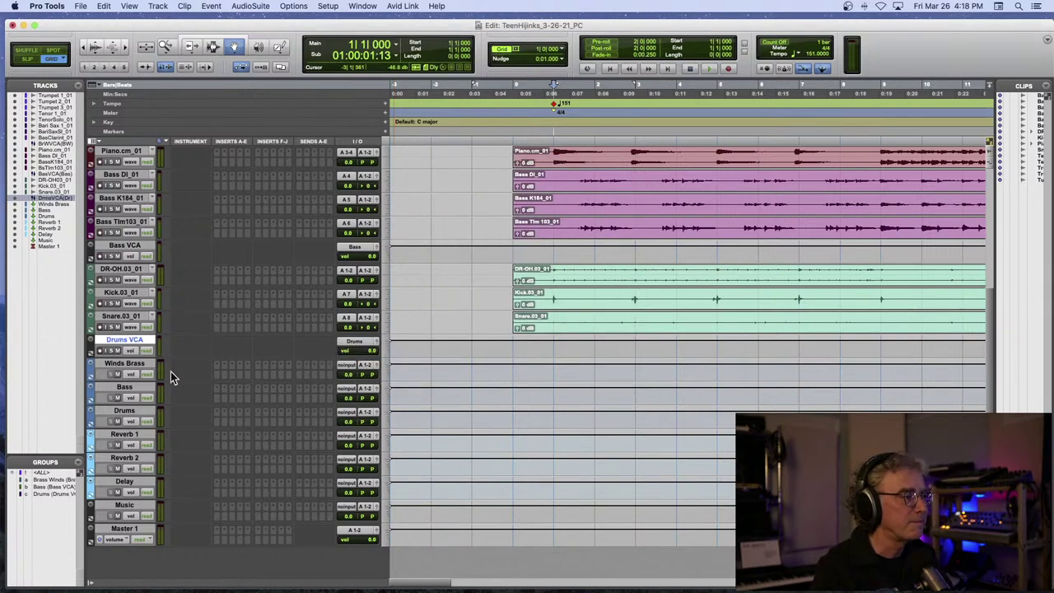
# - Reset the session's bus list to the default busses in the I/O Setup
pyautogui.click(328, 6)
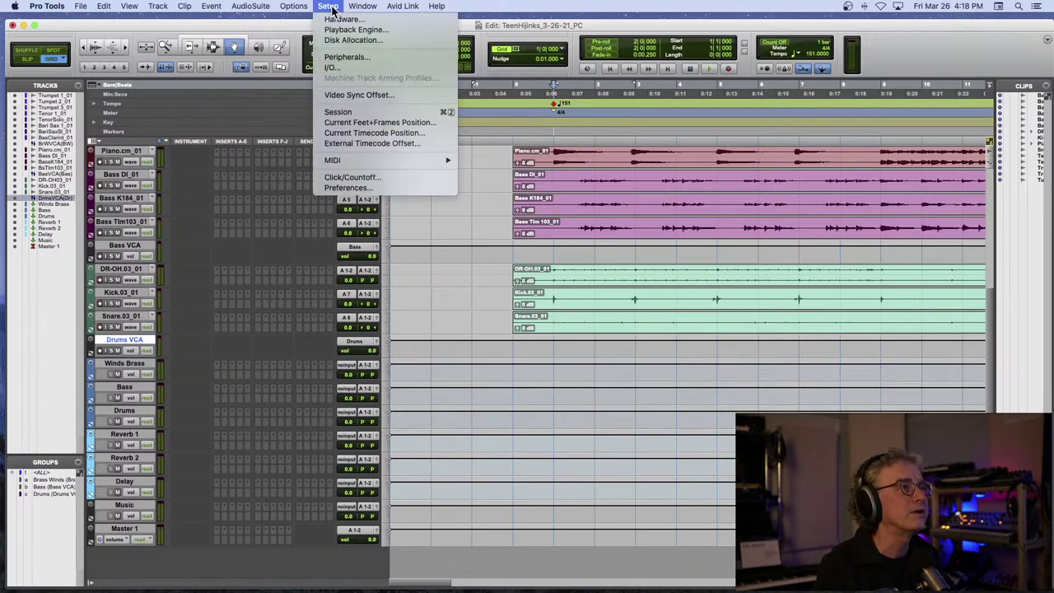
pyautogui.click(330, 68)
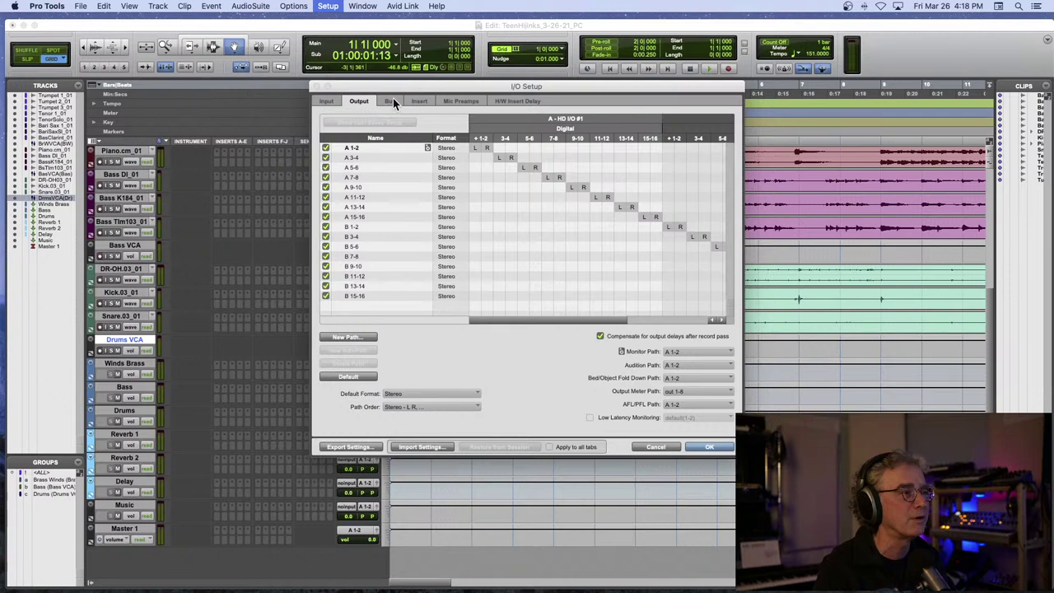
pyautogui.click(390, 101)
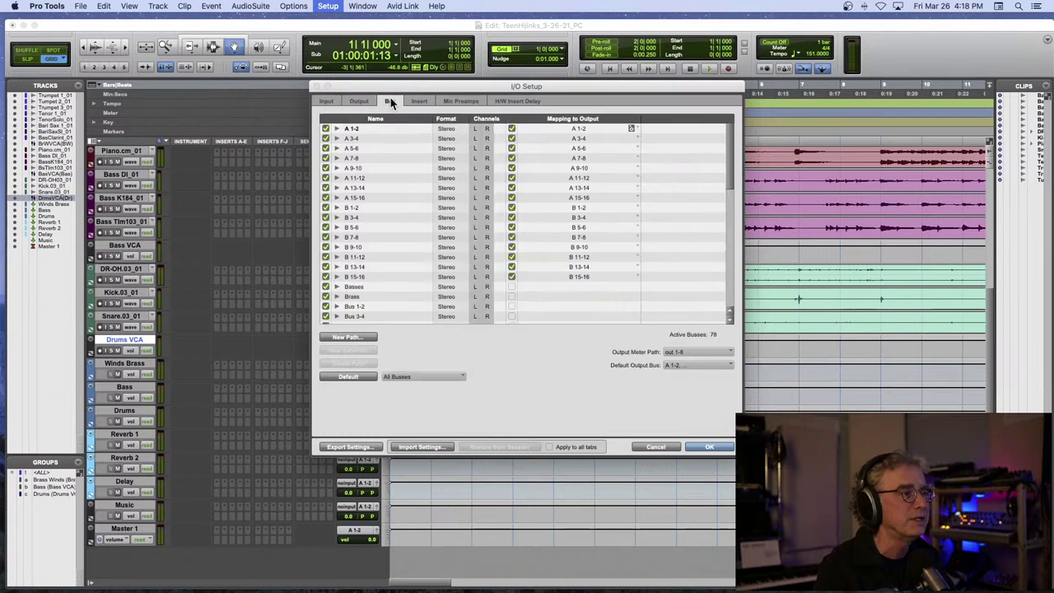
pyautogui.click(354, 377)
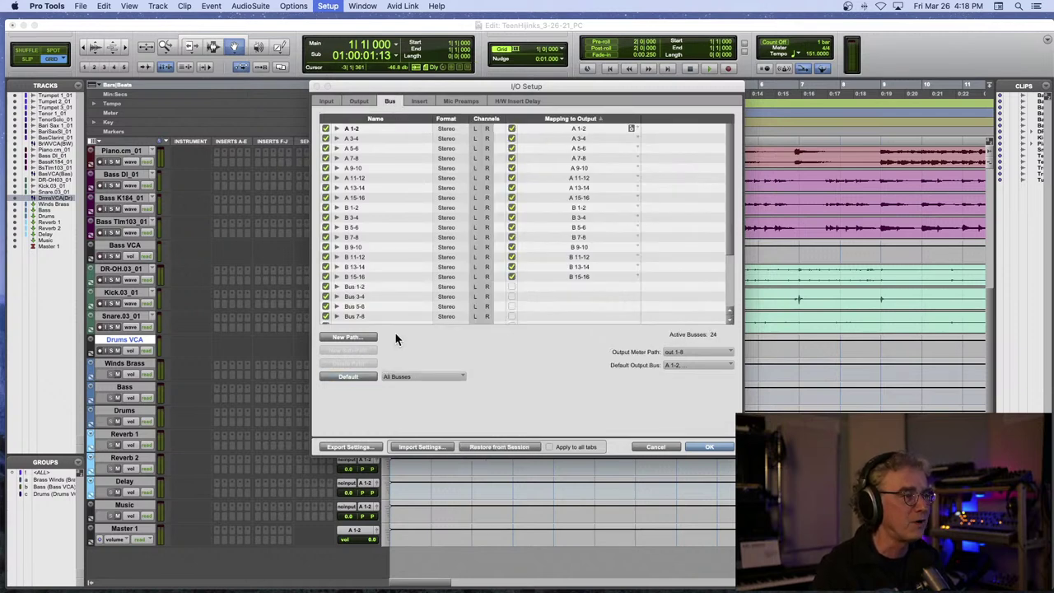
pyautogui.scroll(-5, 424, 224)
pyautogui.scroll(5, 424, 224)
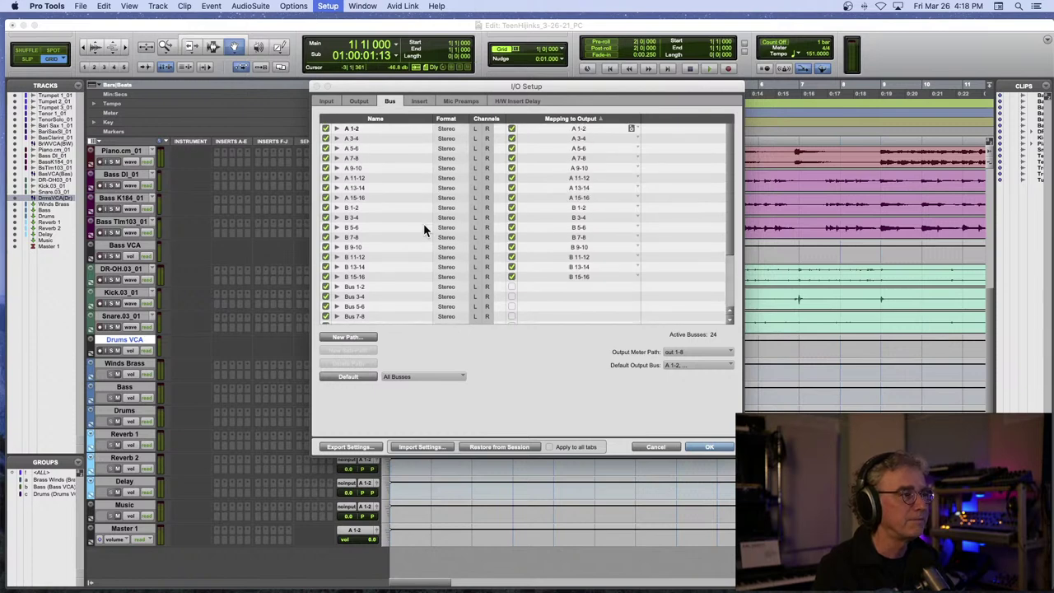
pyautogui.click(723, 449)
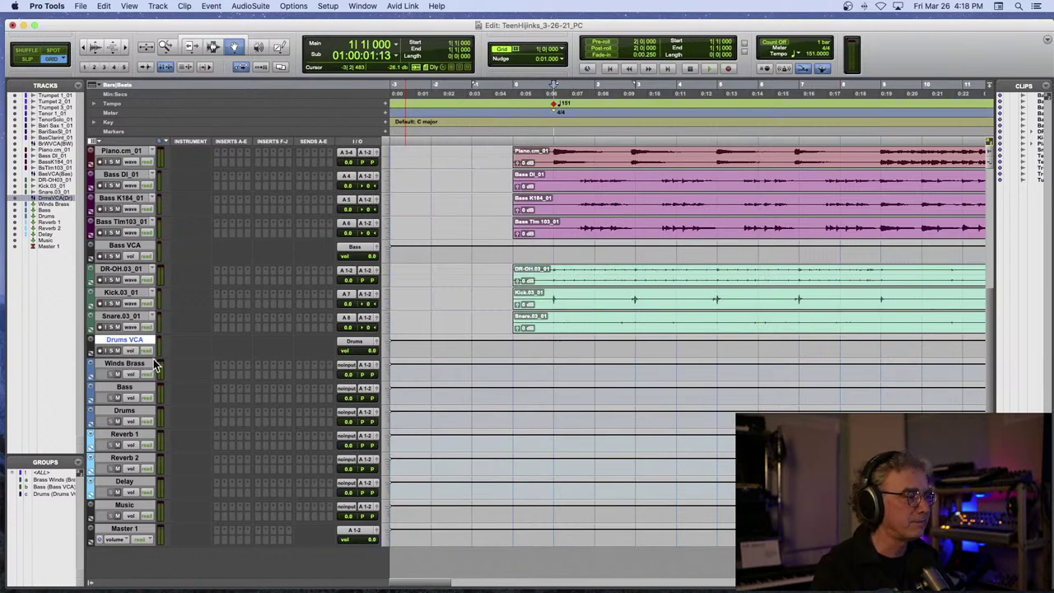
# - Assign consecutive stereo busses, Bus 1-2 through Bus 13-14, as inputs of the aux tracks from Winds Brass to Music
pyautogui.click(343, 366)
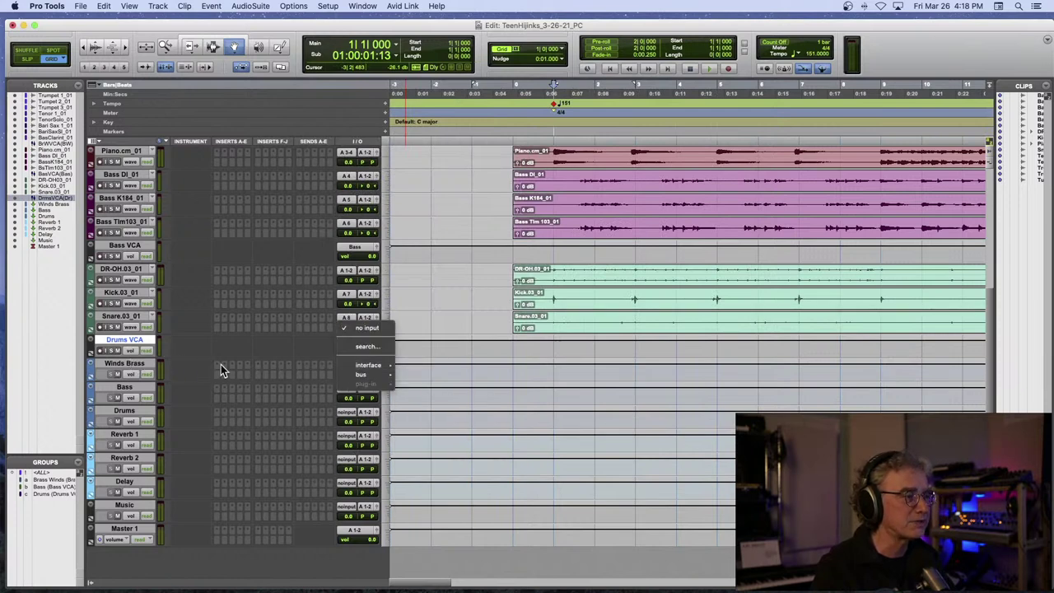
pyautogui.click(139, 364)
pyautogui.click(139, 364)
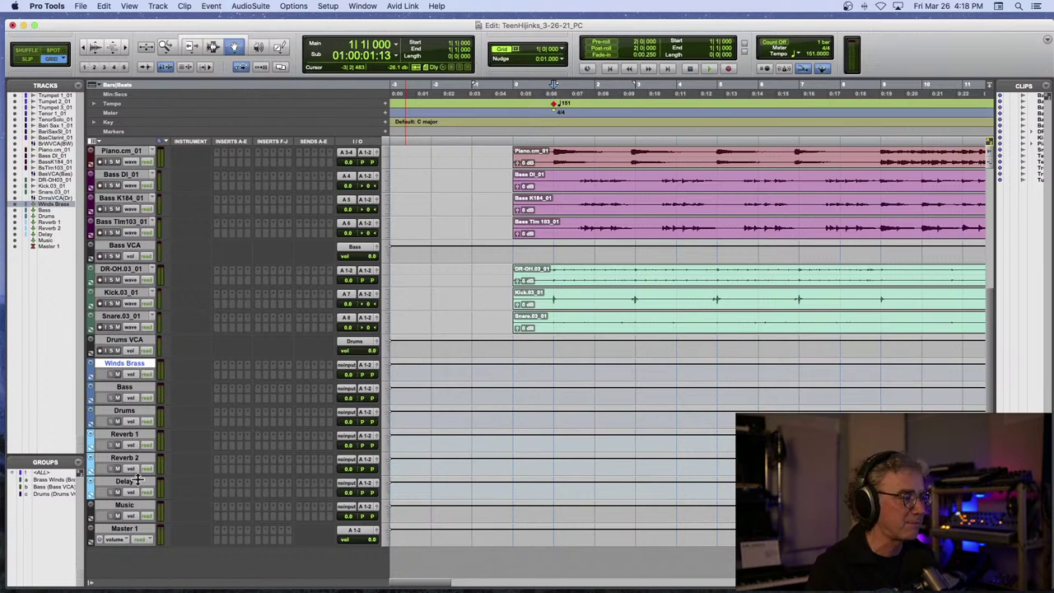
pyautogui.keyDown('shift'); pyautogui.click(124, 505); pyautogui.keyUp('shift')
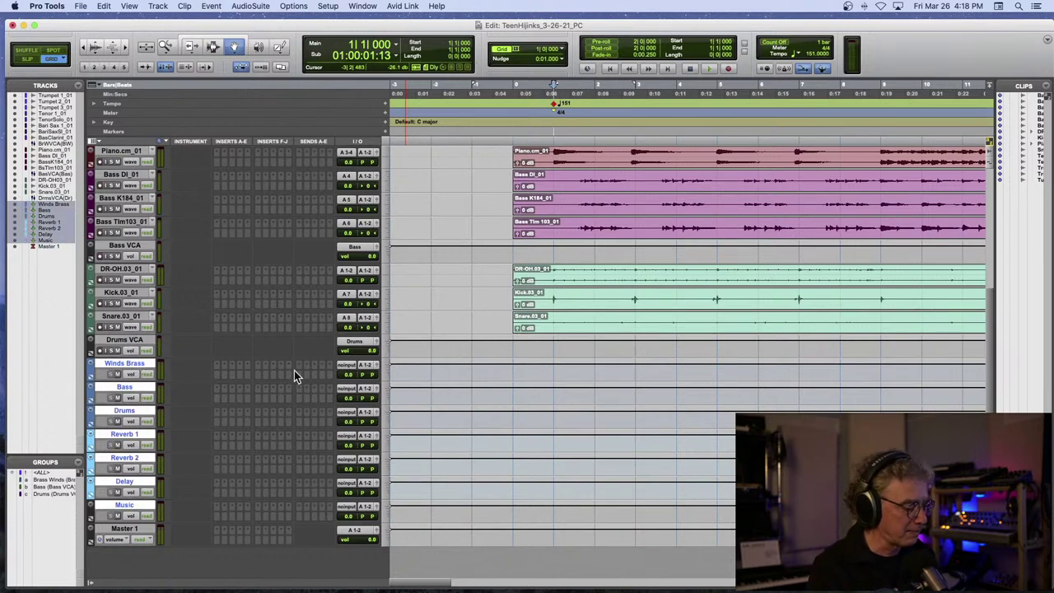
pyautogui.click(347, 367)
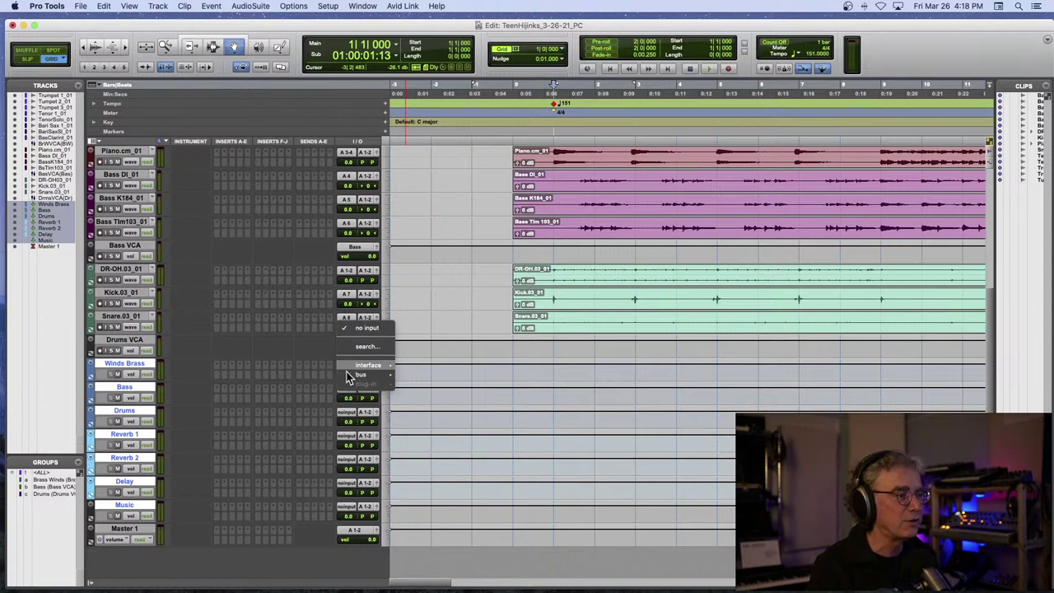
pyautogui.moveTo(348, 380)
pyautogui.keyDown('alt'); pyautogui.keyDown('shift'); pyautogui.keyDown('super'); pyautogui.click(421, 377); pyautogui.keyUp('super'); pyautogui.keyUp('shift'); pyautogui.keyUp('alt')
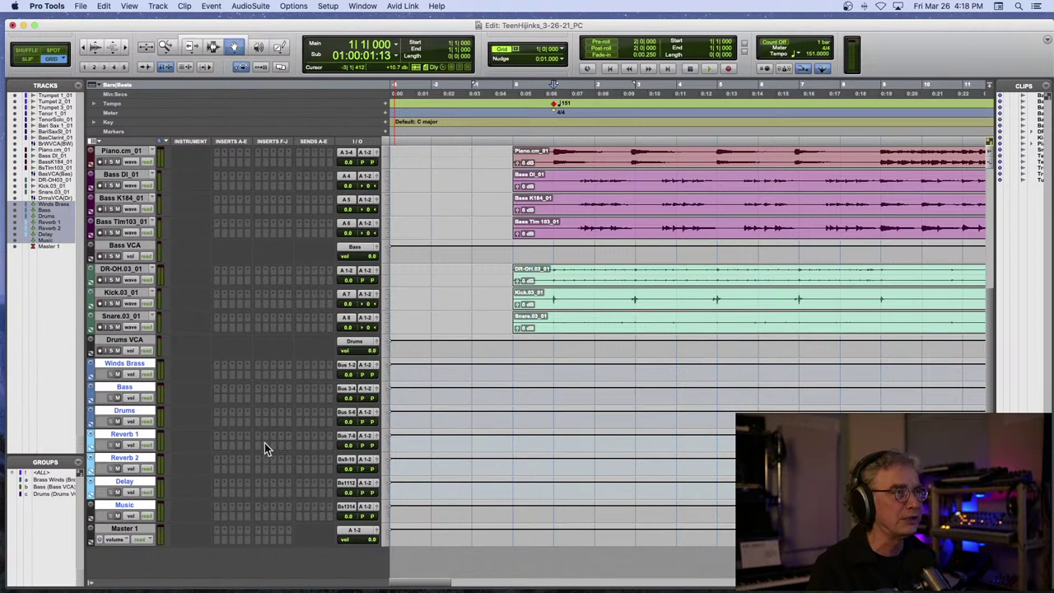
# - Rename the input bus of the Winds Brass aux track as Winds Brass
pyautogui.press('e')
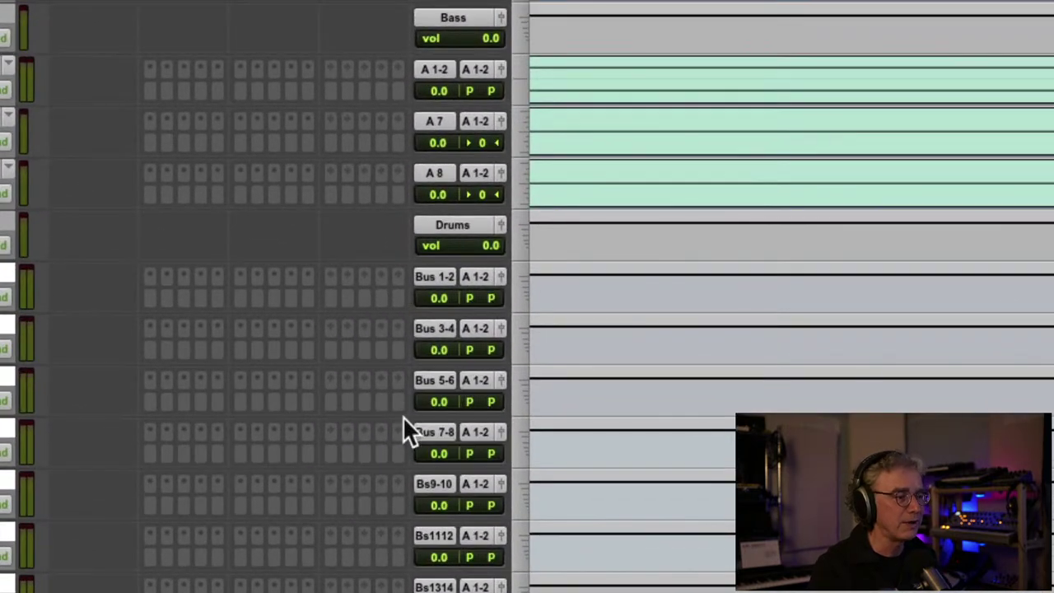
pyautogui.scroll(5, 403, 420)
pyautogui.scroll(-4, 404, 420)
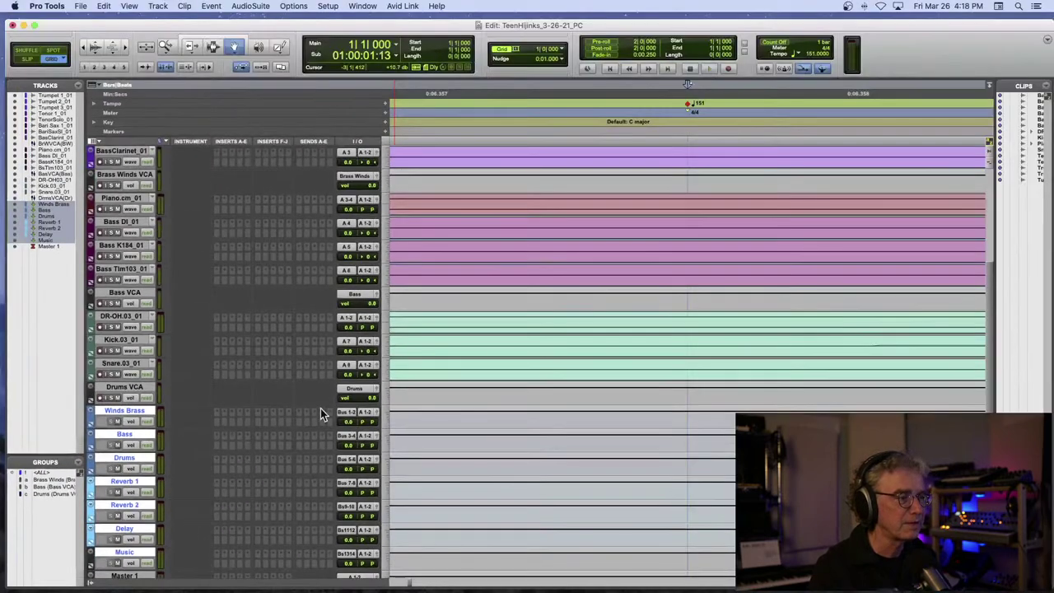
pyautogui.rightClick(346, 412)
pyautogui.click(352, 434)
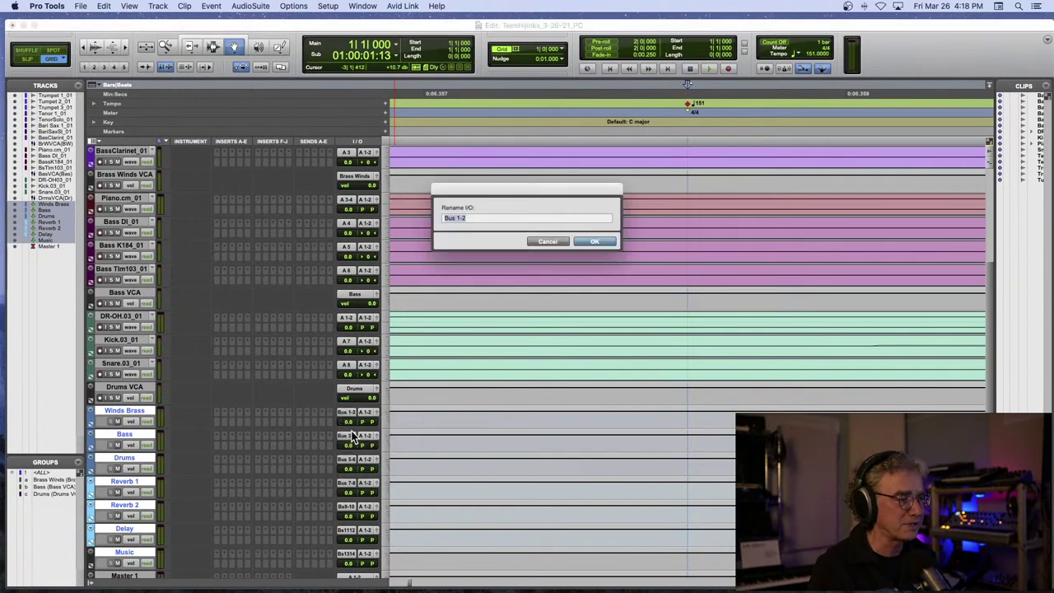
pyautogui.write('Winds Brass')
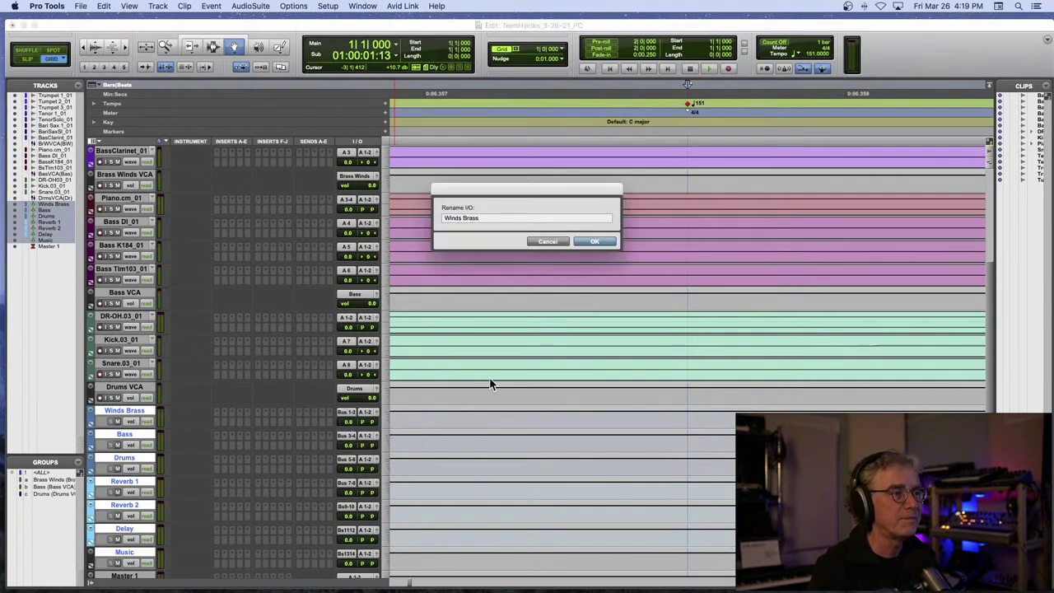
pyautogui.click(589, 240)
# - Rename the input bus of the Bass aux track as Bass
pyautogui.rightClick(346, 442)
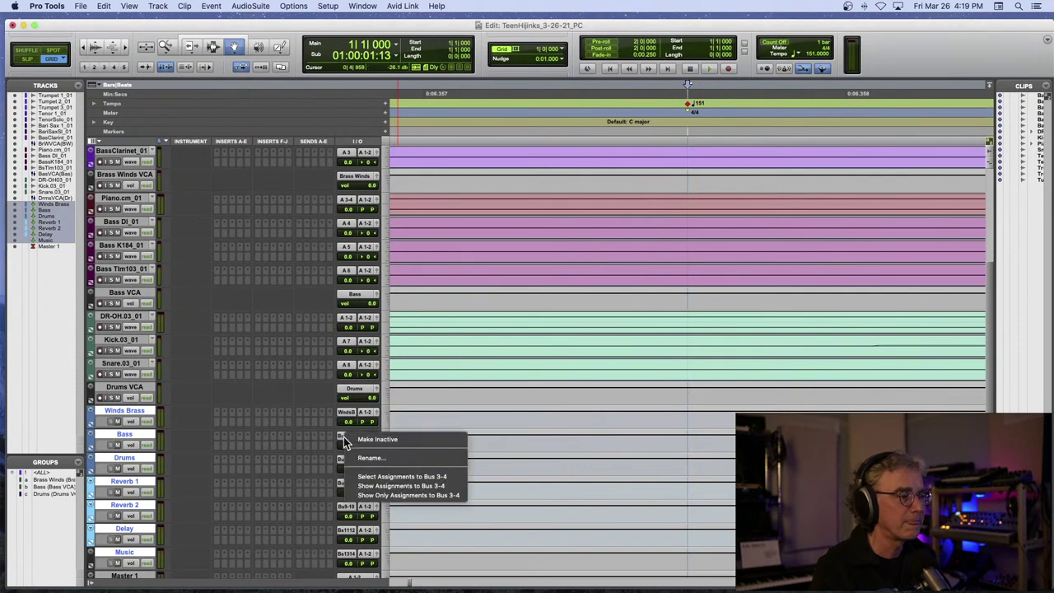
pyautogui.click(357, 463)
pyautogui.write('Bass')
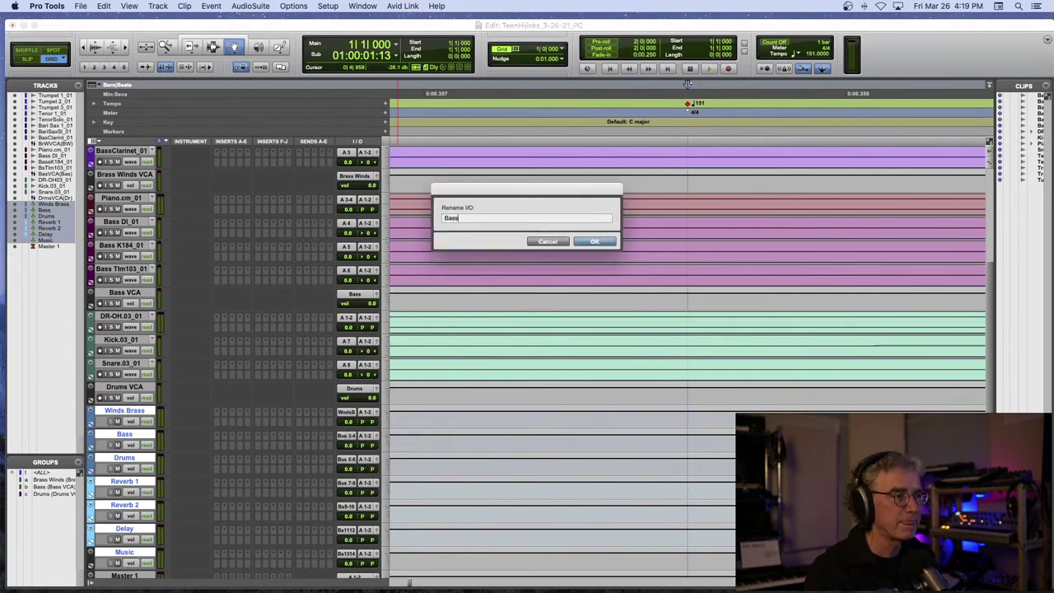
pyautogui.press('Return')
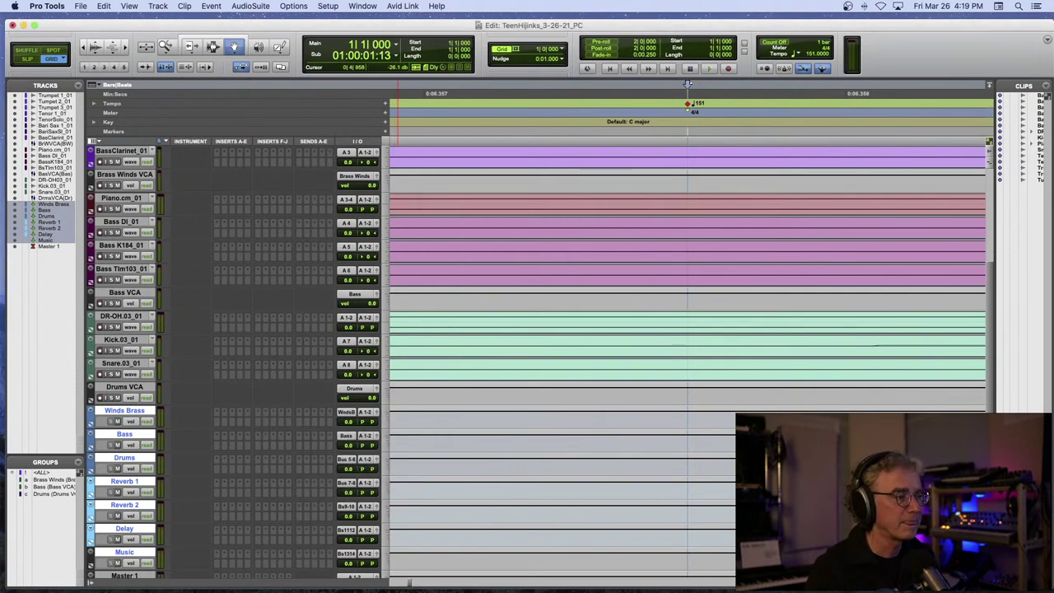
# - Rename the input bus of the Drums aux track as Drums
pyautogui.click(349, 461)
pyautogui.moveTo(350, 471)
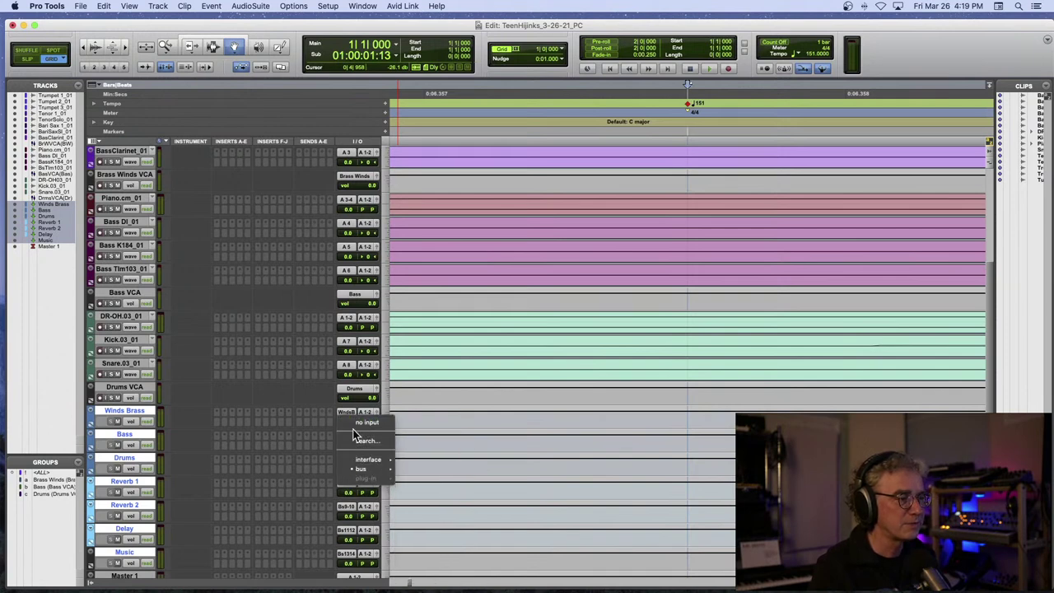
pyautogui.press('Escape')
pyautogui.rightClick(347, 461)
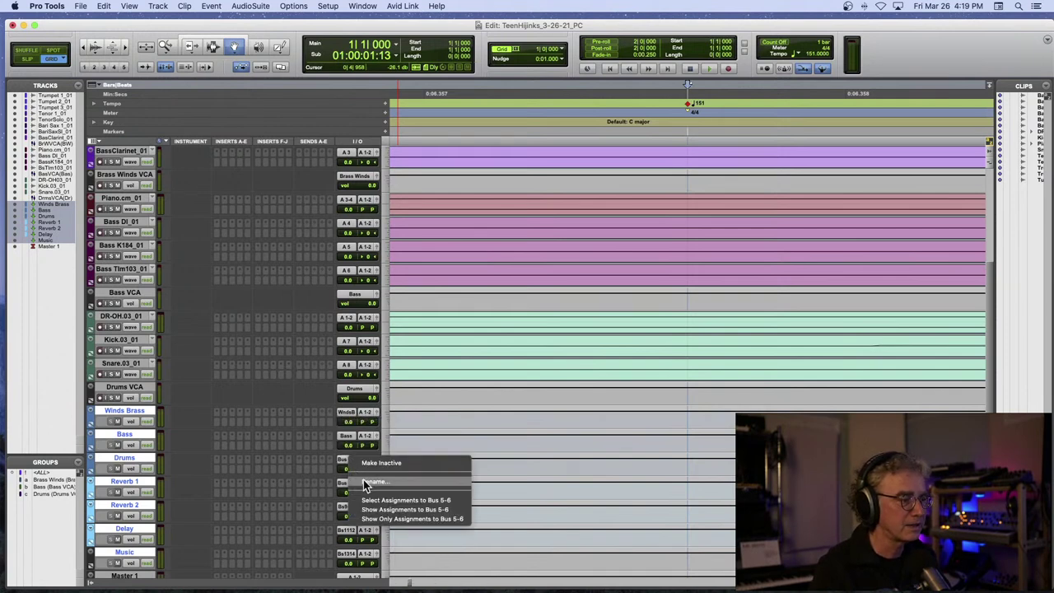
pyautogui.click(367, 481)
pyautogui.write('Drums')
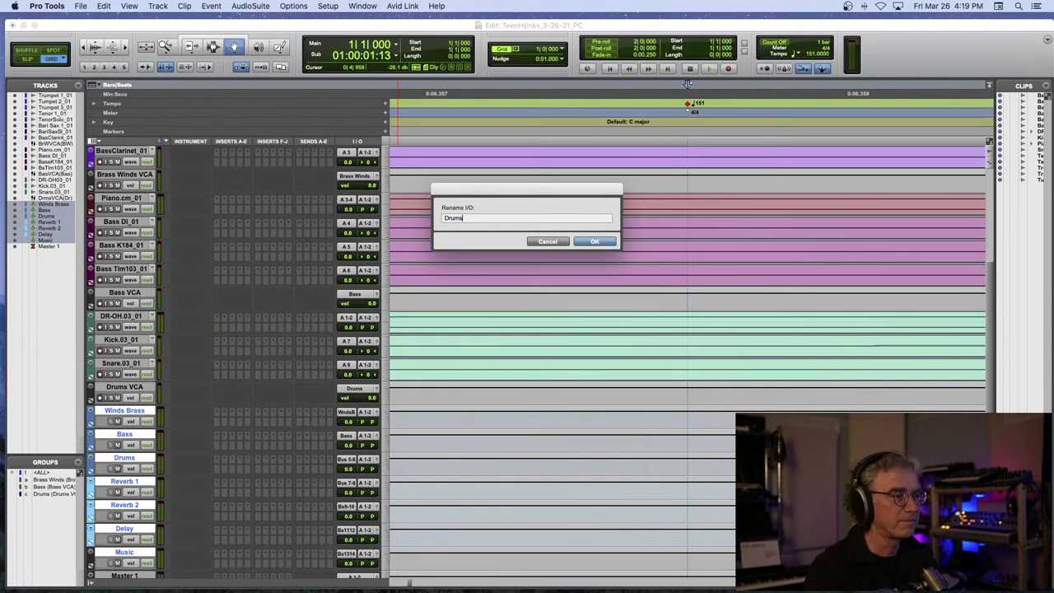
pyautogui.press('Return')
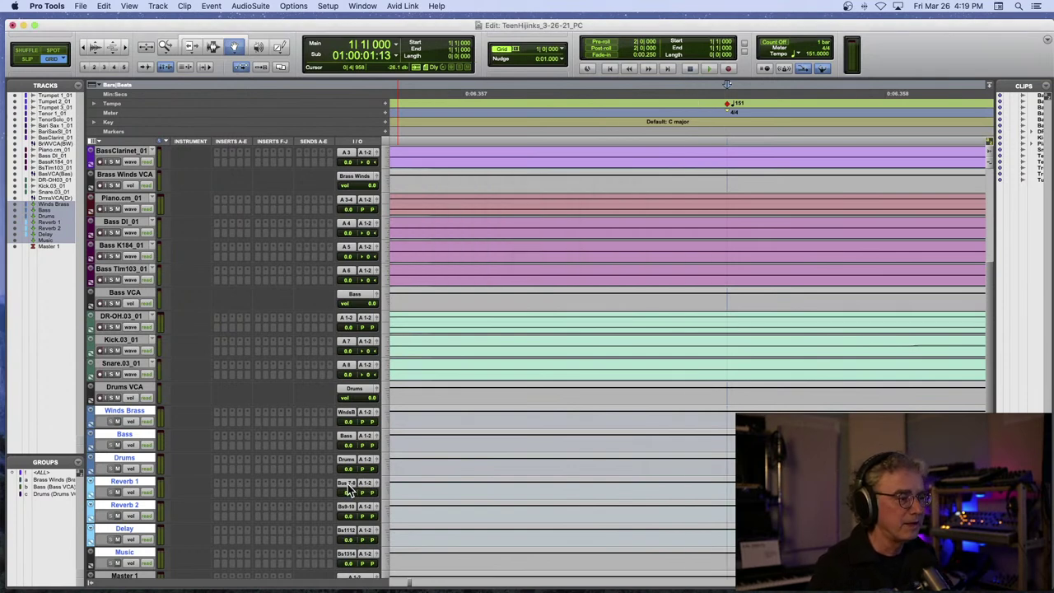
# - Rename the input busses of the two reverb aux tracks as Reverb 1 and Reverb 2
pyautogui.rightClick(349, 489)
pyautogui.click(366, 504)
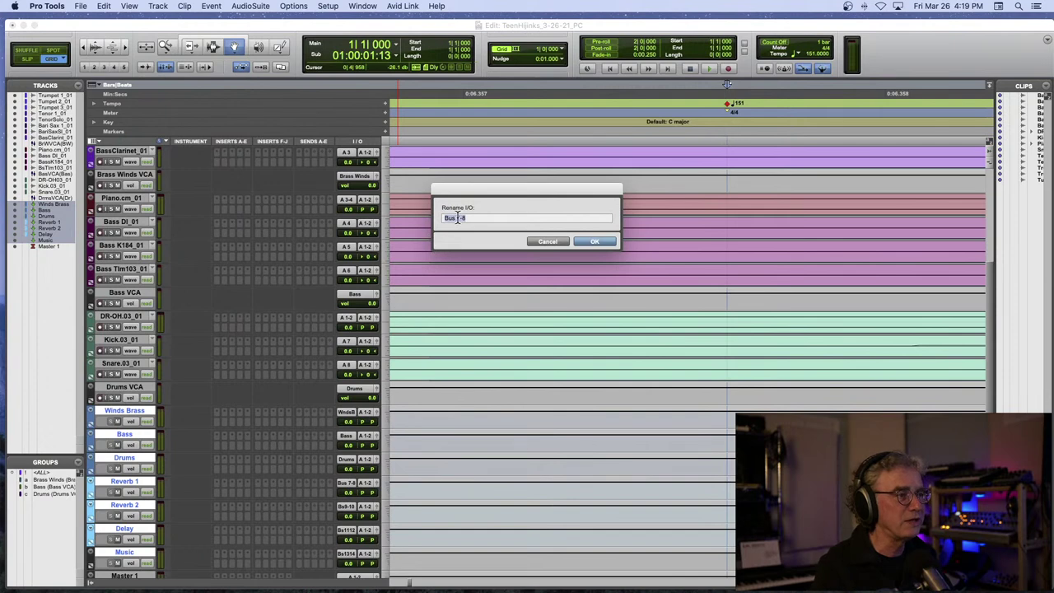
pyautogui.write('Reverb 1')
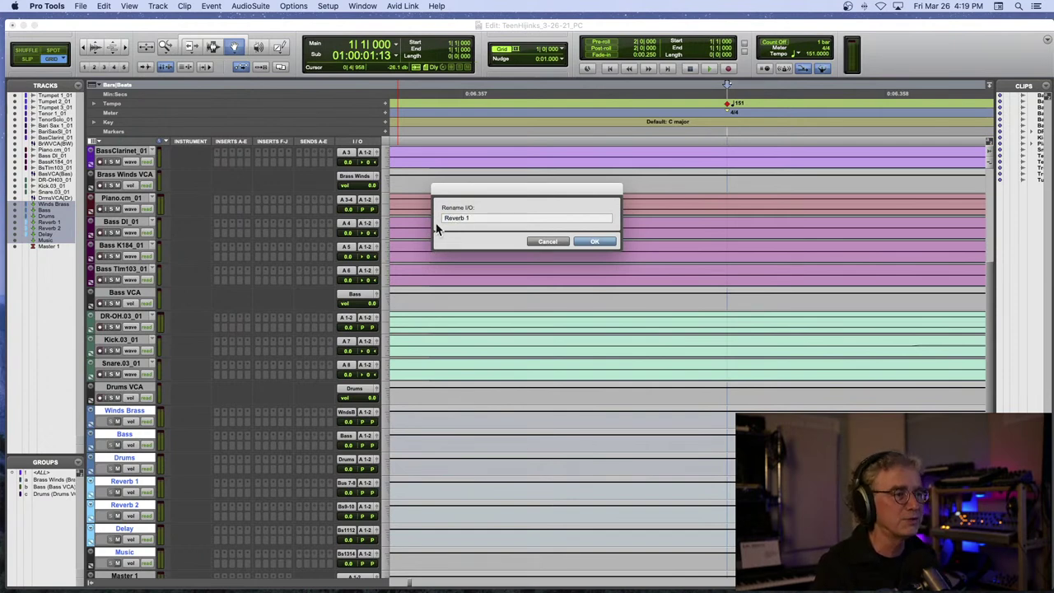
pyautogui.click(590, 241)
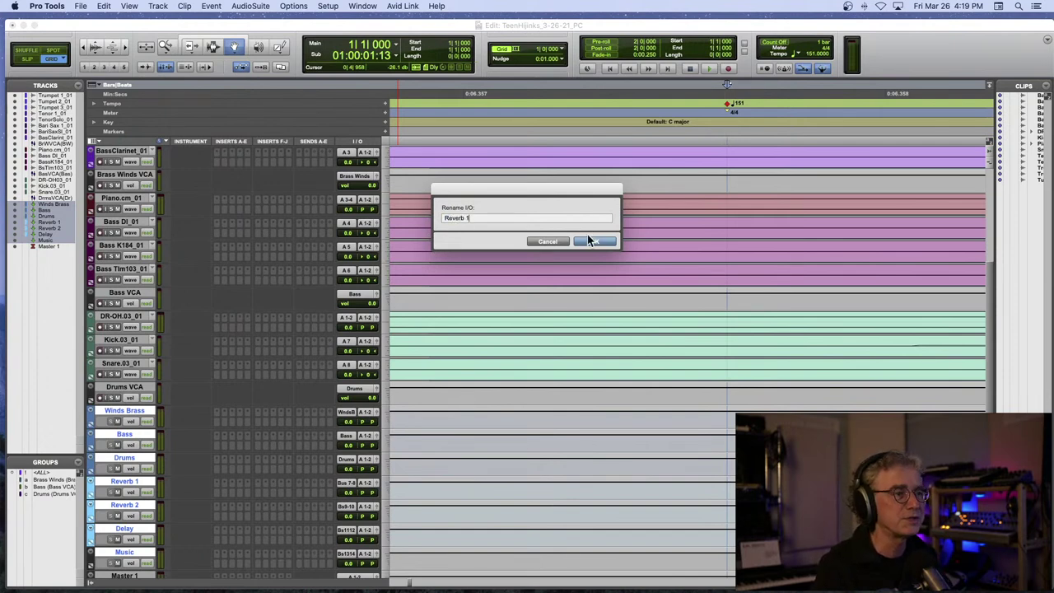
pyautogui.rightClick(347, 506)
pyautogui.click(362, 529)
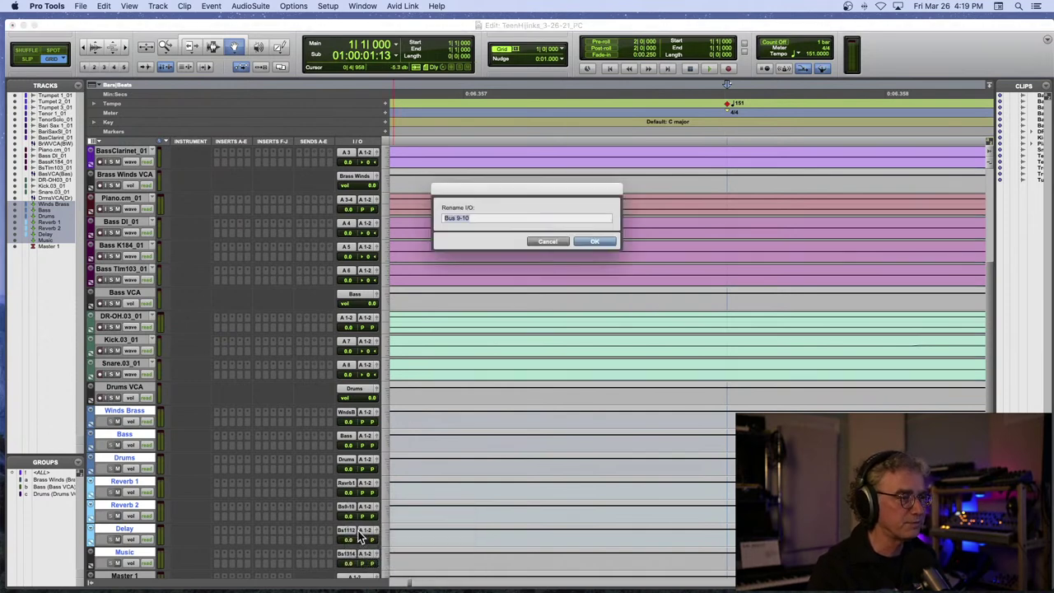
pyautogui.write('Reverb 2')
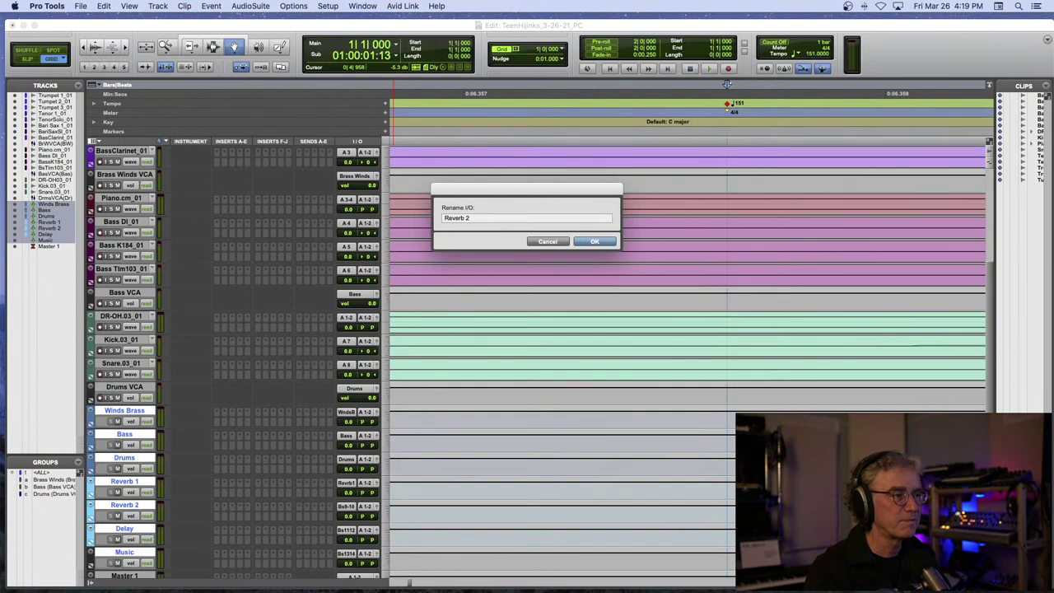
pyautogui.press('Return')
# - Rename the input bus of the Delay aux track as Delay
pyautogui.scroll(-3, 324, 513)
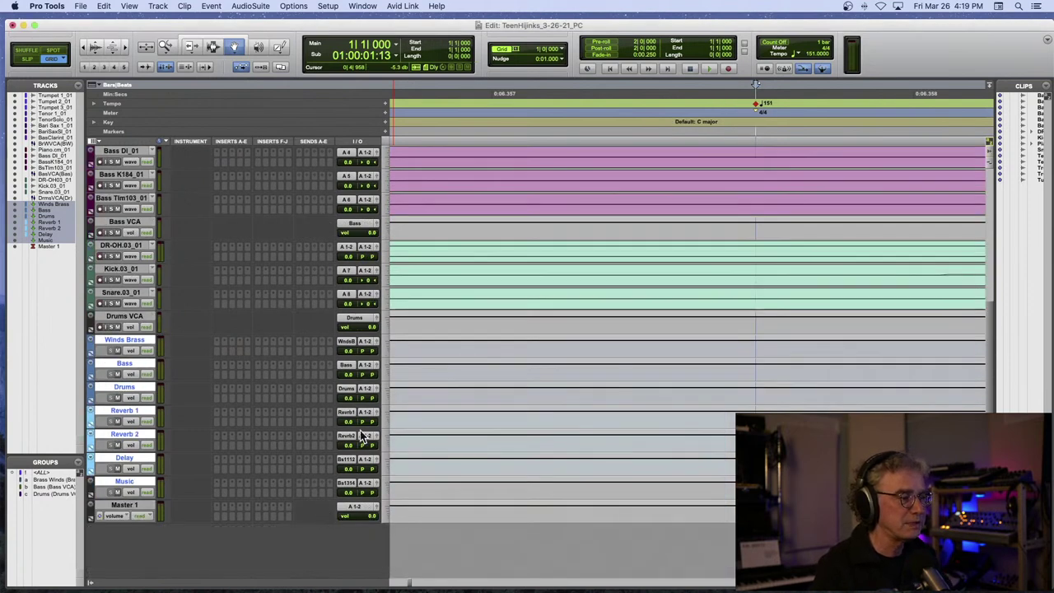
pyautogui.rightClick(345, 458)
pyautogui.click(356, 485)
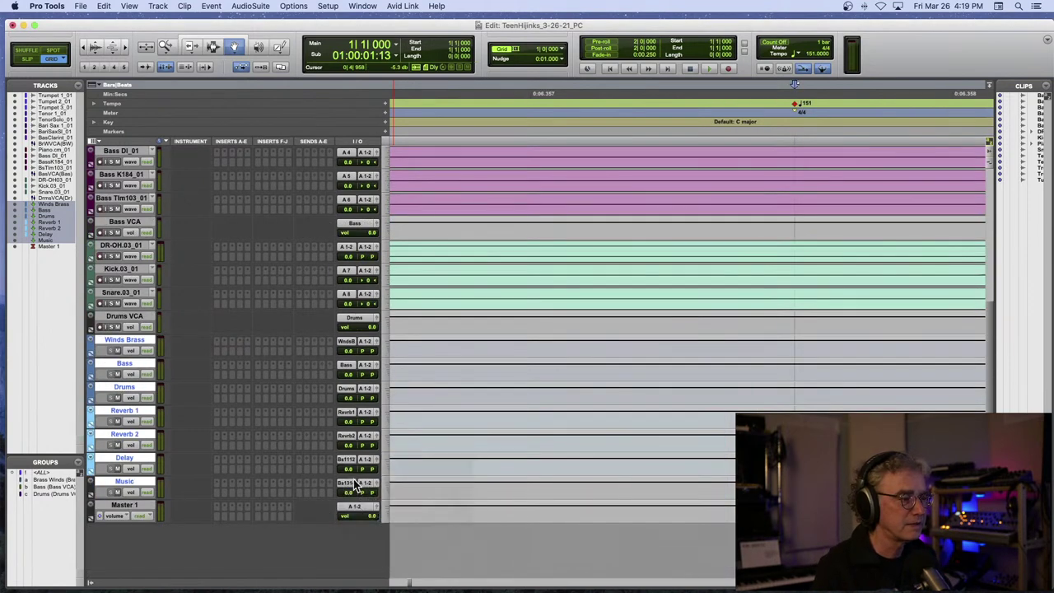
pyautogui.write('Dela')
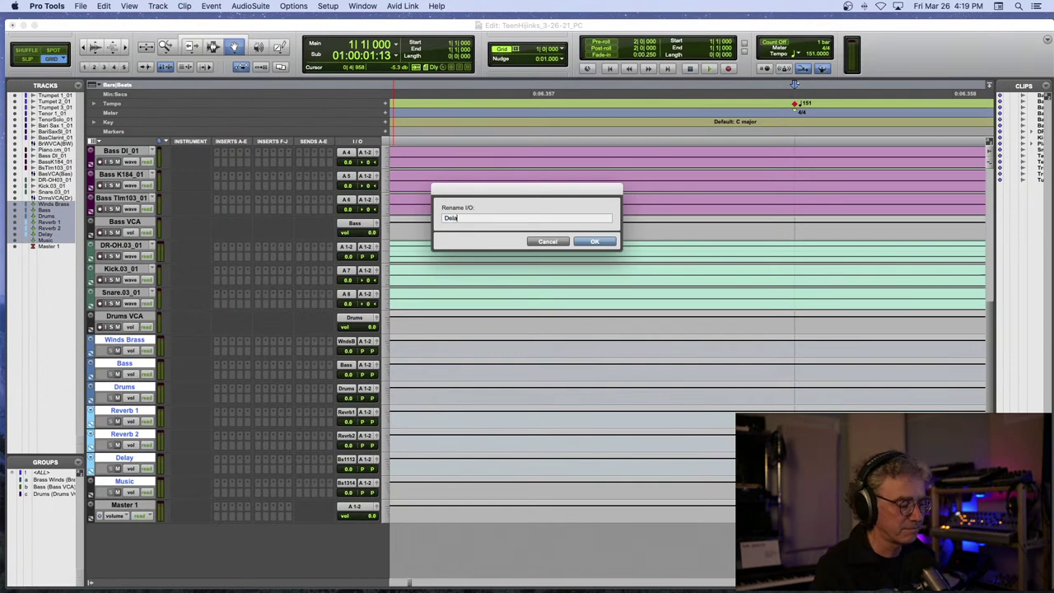
pyautogui.write('y')
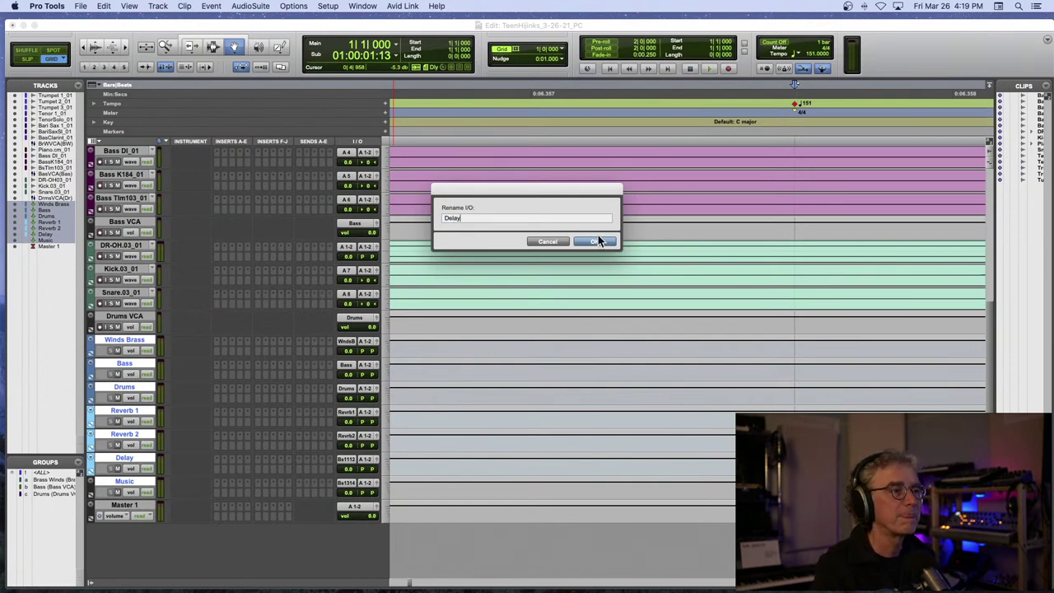
pyautogui.click(601, 242)
# - Rename the input bus of the Music aux track as Music and deselect the aux tracks
pyautogui.rightClick(348, 489)
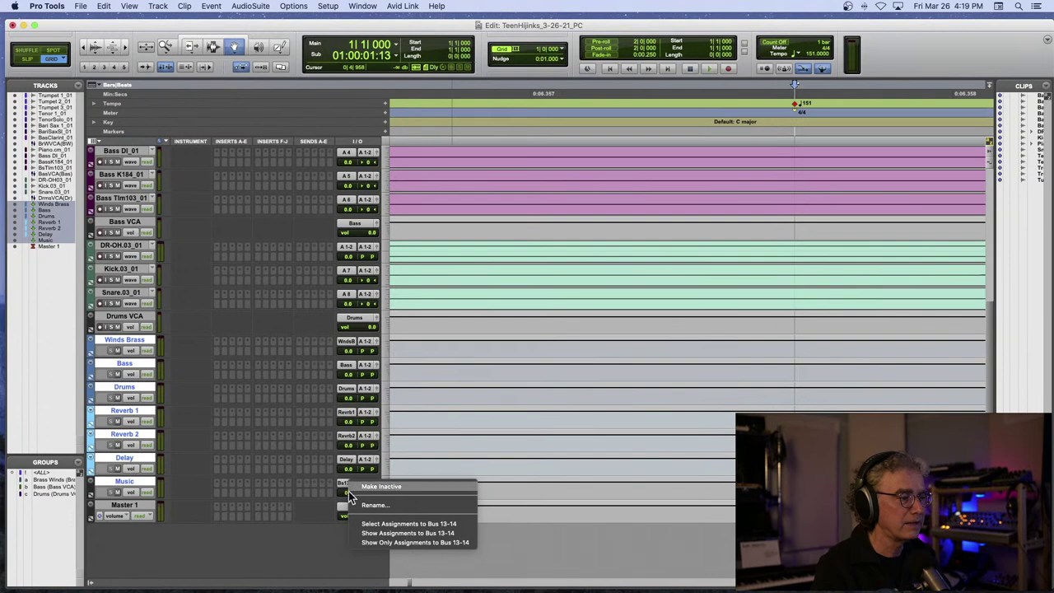
pyautogui.click(361, 503)
pyautogui.write('Music')
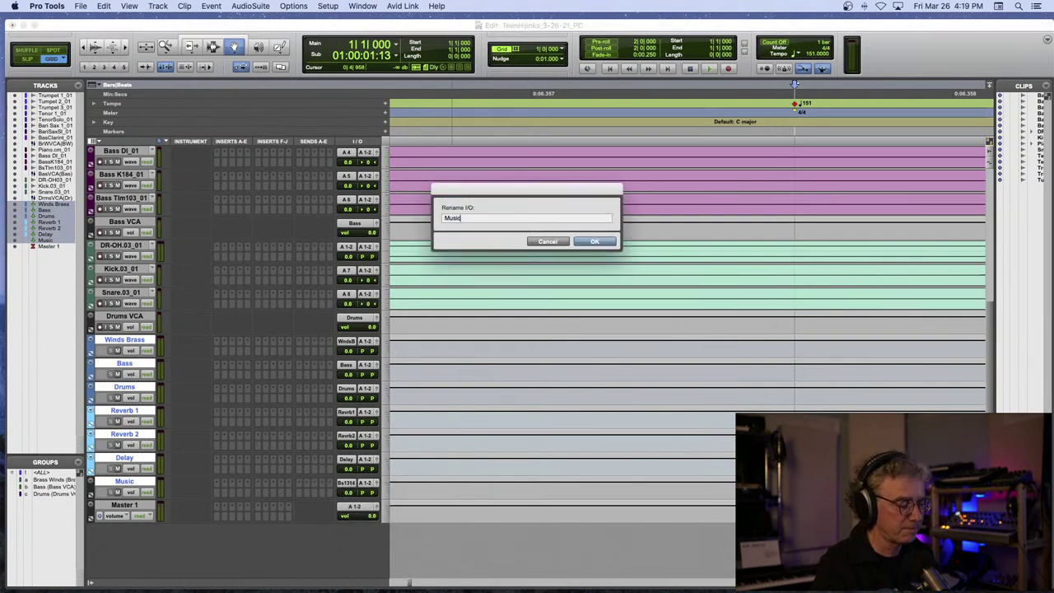
pyautogui.press('Return')
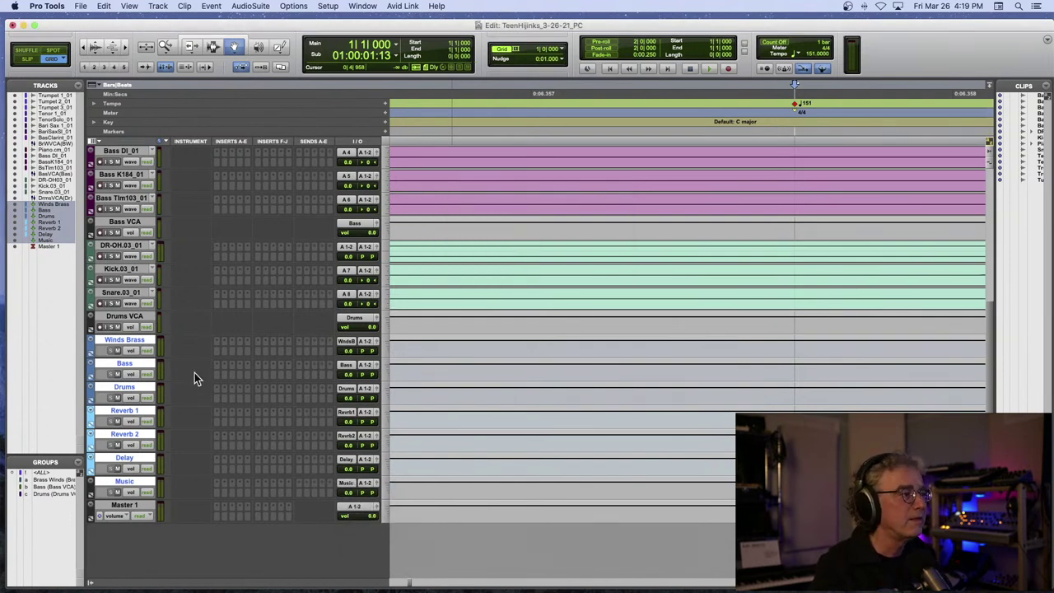
pyautogui.click(126, 344)
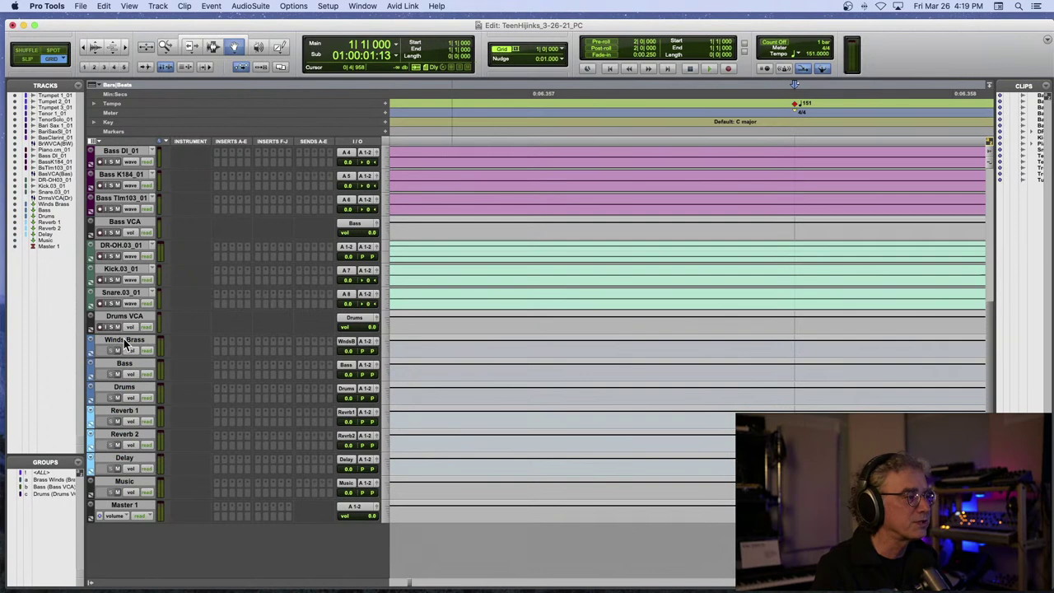
# - Route the outputs of the Winds Brass, Bass, Drums, Reverb 1, Reverb 2 and Delay aux tracks to the Music stereo bus and deselect them
pyautogui.keyDown('shift'); pyautogui.click(132, 461); pyautogui.keyUp('shift')
pyautogui.click(369, 341)
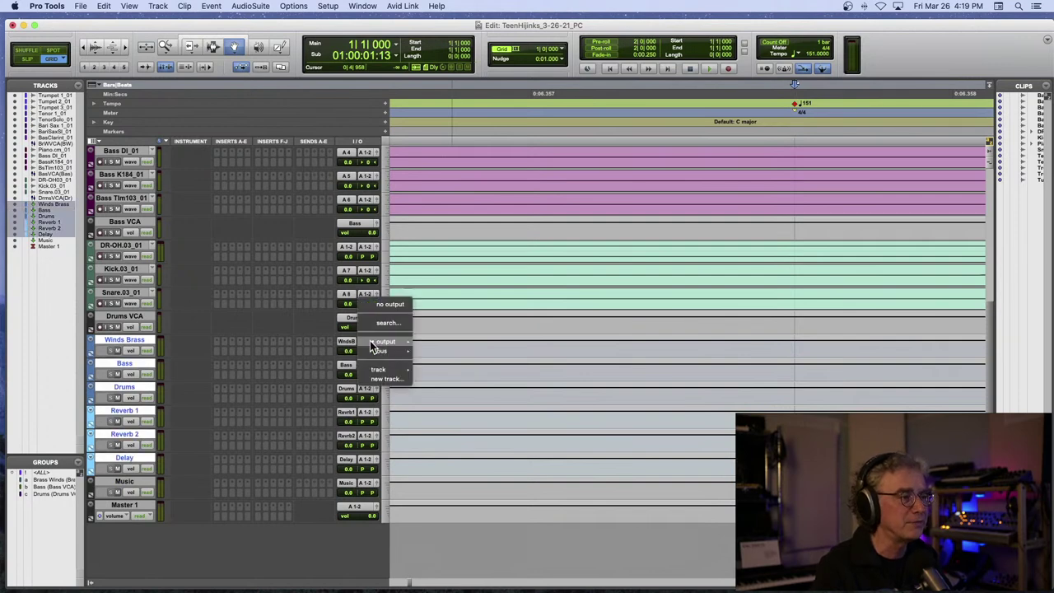
pyautogui.moveTo(392, 353)
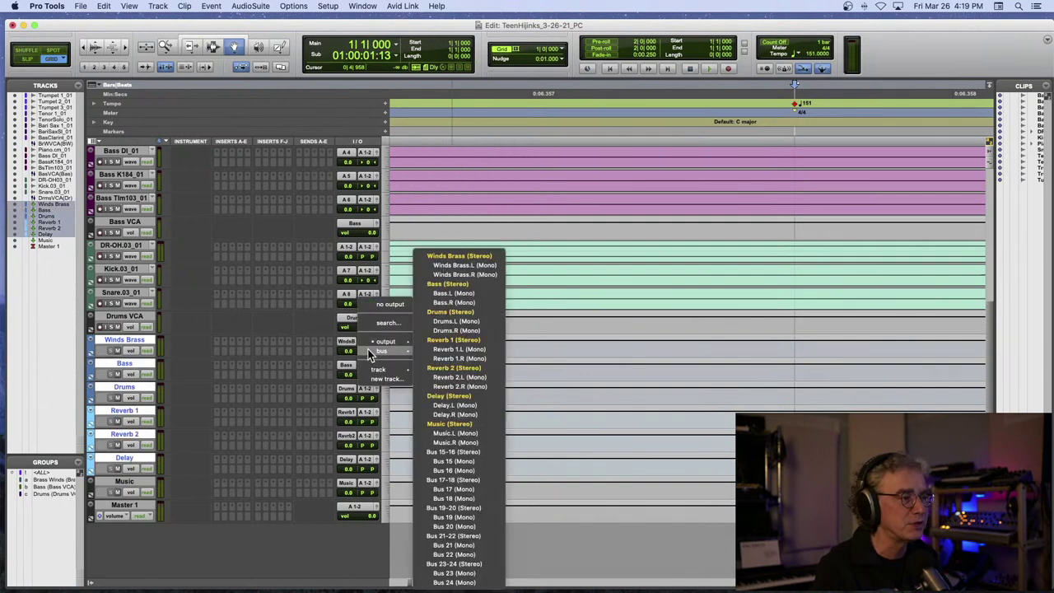
pyautogui.keyDown('alt'); pyautogui.keyDown('shift'); pyautogui.click(448, 423); pyautogui.keyUp('shift'); pyautogui.keyUp('alt')
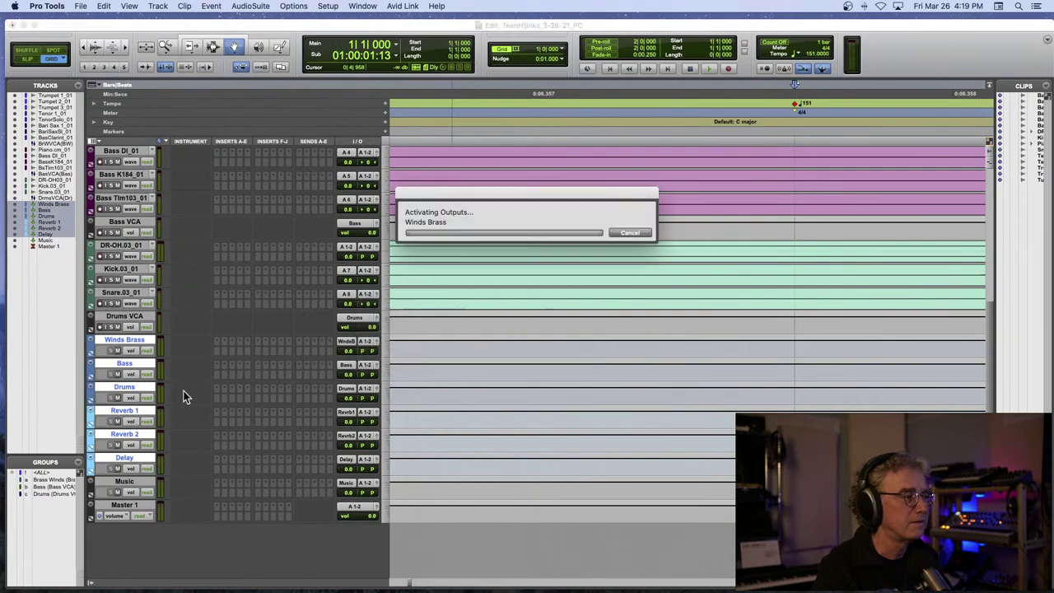
pyautogui.keyDown('alt'); pyautogui.click(134, 340); pyautogui.keyUp('alt')
# - Route the outputs of all brass and wind tracks, from Trumpet 1_01 through BassClarinet_01, to the Winds Brass stereo bus
pyautogui.scroll(5, 133, 341)
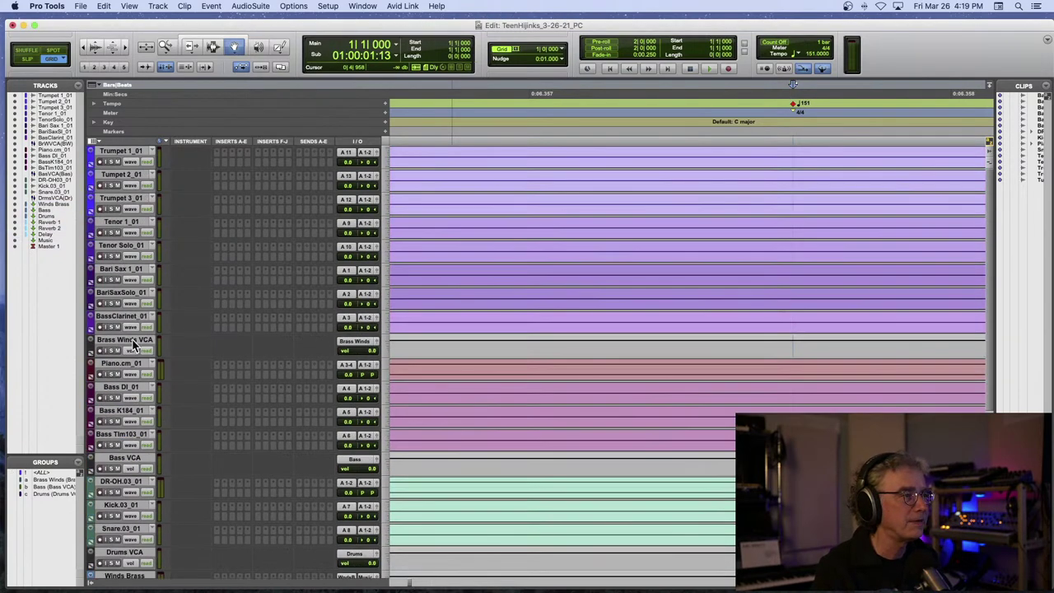
pyautogui.click(122, 153)
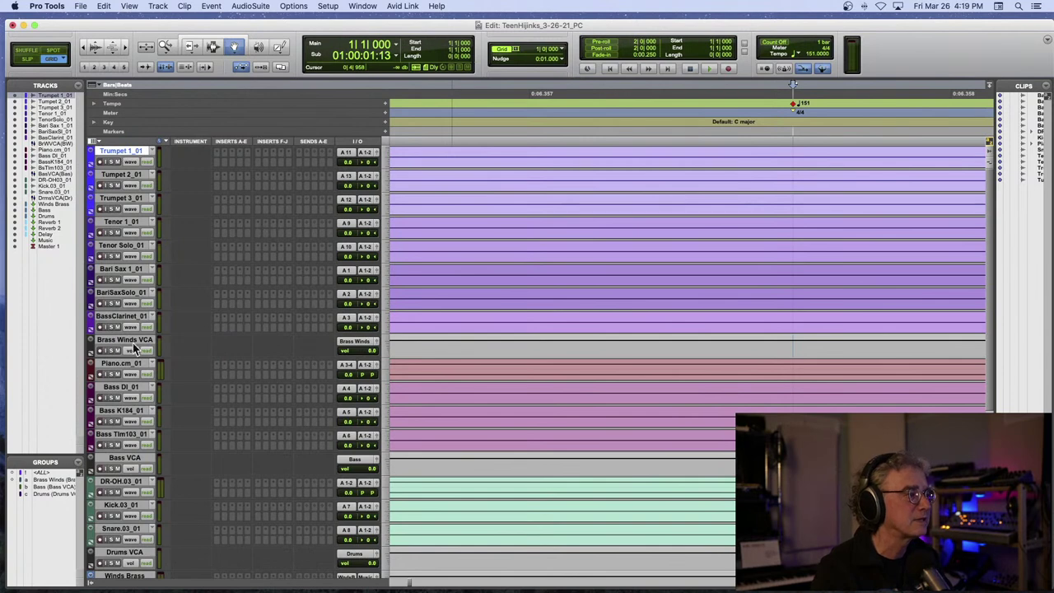
pyautogui.keyDown('shift'); pyautogui.click(131, 319); pyautogui.keyUp('shift')
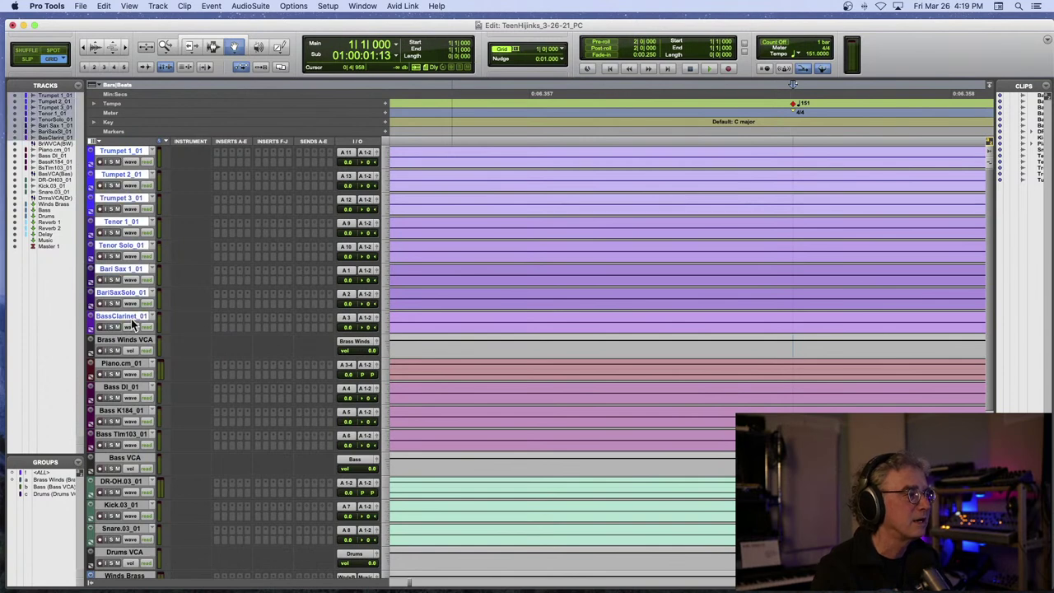
pyautogui.click(366, 153)
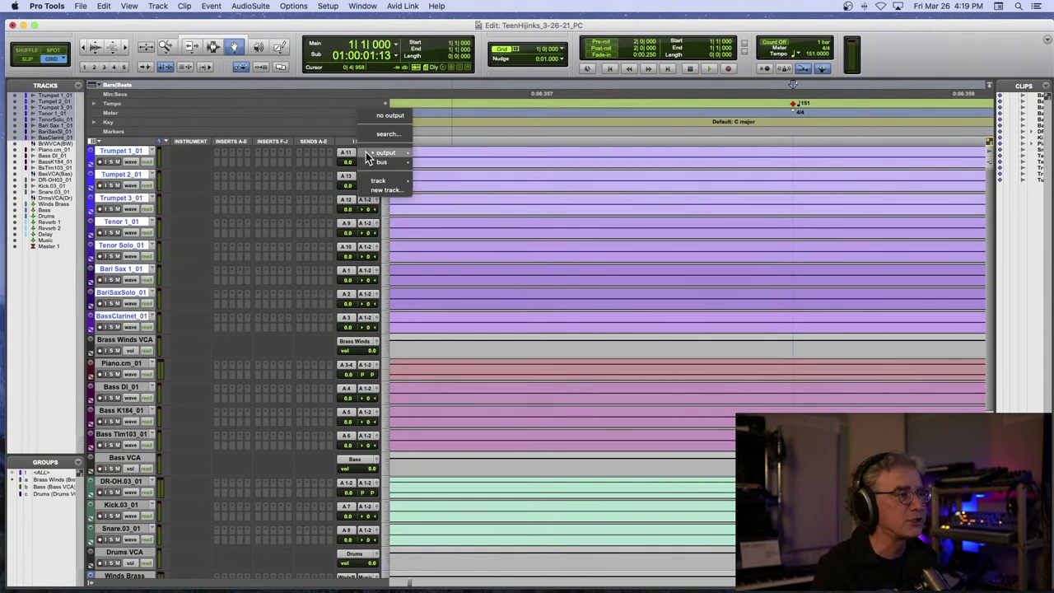
pyautogui.moveTo(412, 162)
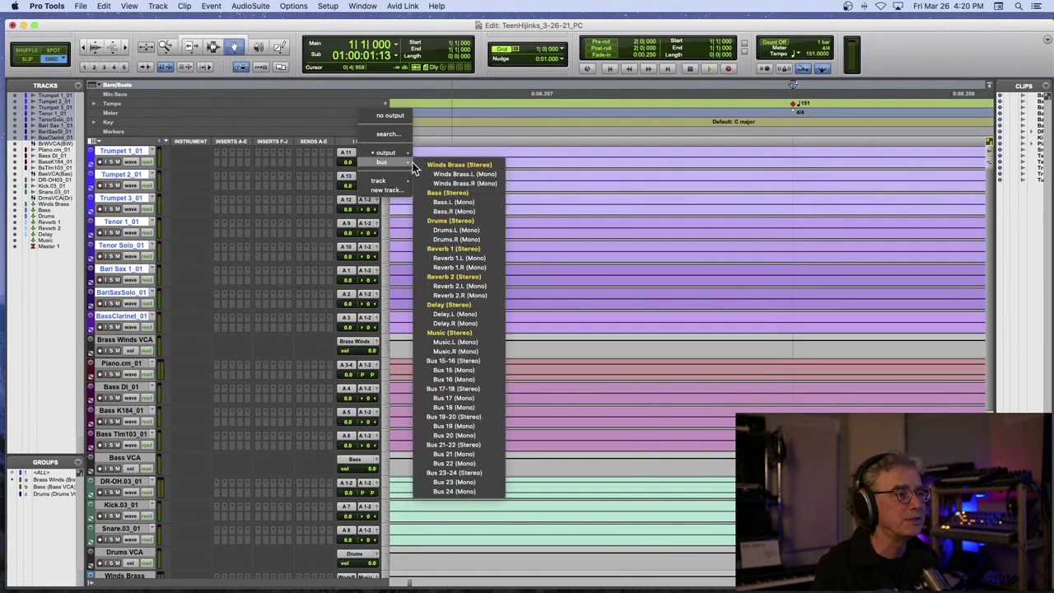
pyautogui.click(461, 167)
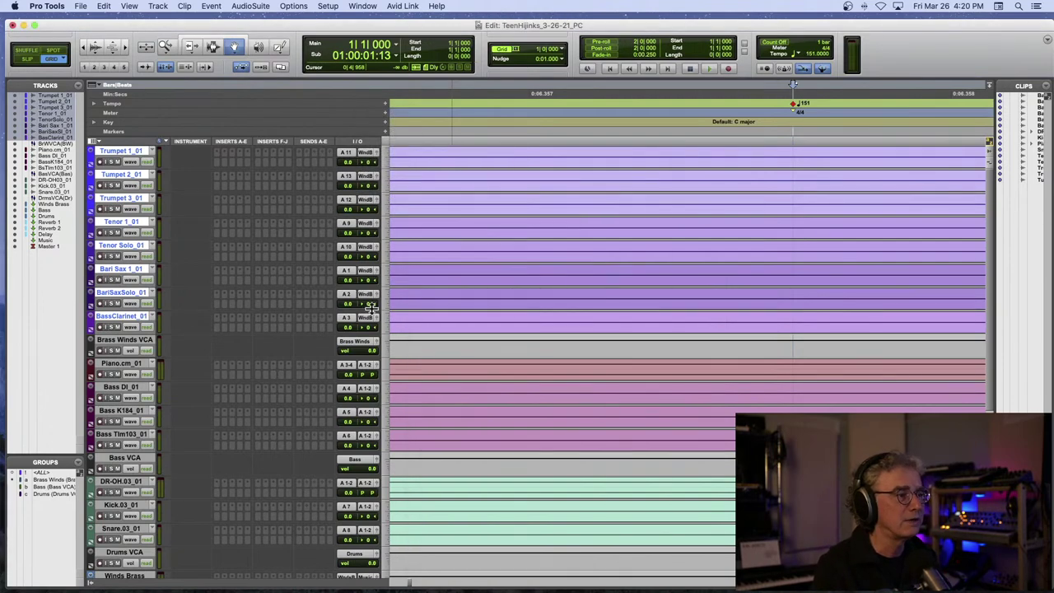
# - Set the outputs of the three selected bass tracks and the Piano.cm_01 track to the Bass stereo bus
pyautogui.scroll(-1, 297, 332)
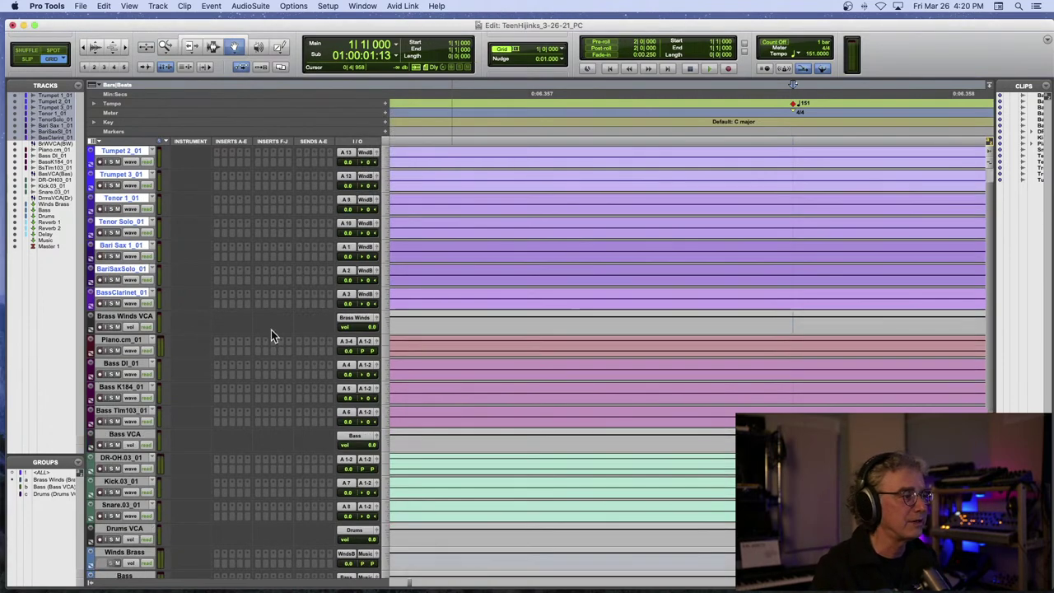
pyautogui.click(129, 368)
pyautogui.keyDown('shift'); pyautogui.click(124, 412); pyautogui.keyUp('shift')
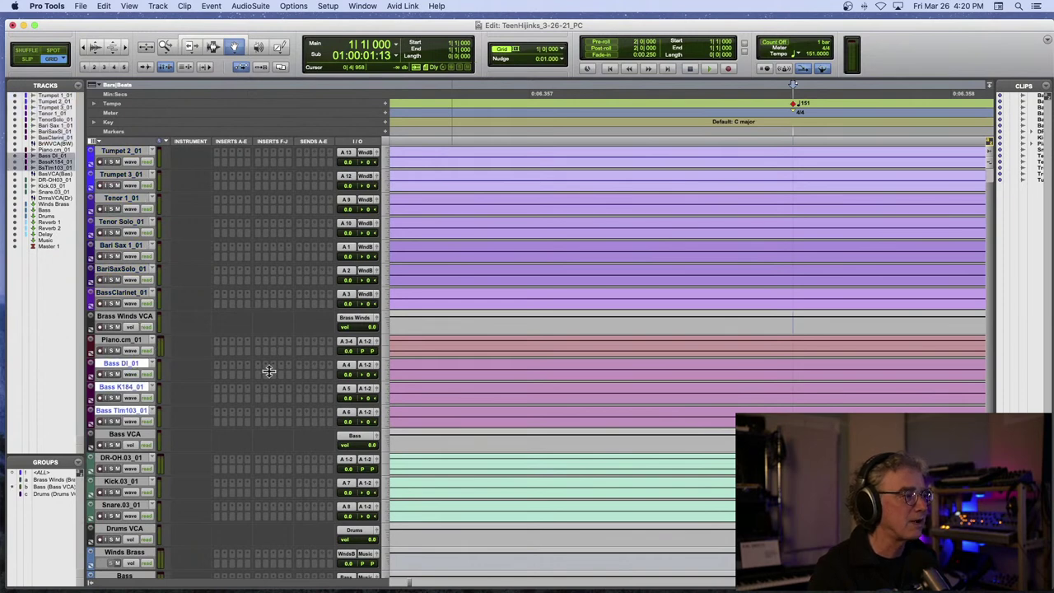
pyautogui.click(367, 346)
pyautogui.moveTo(383, 351)
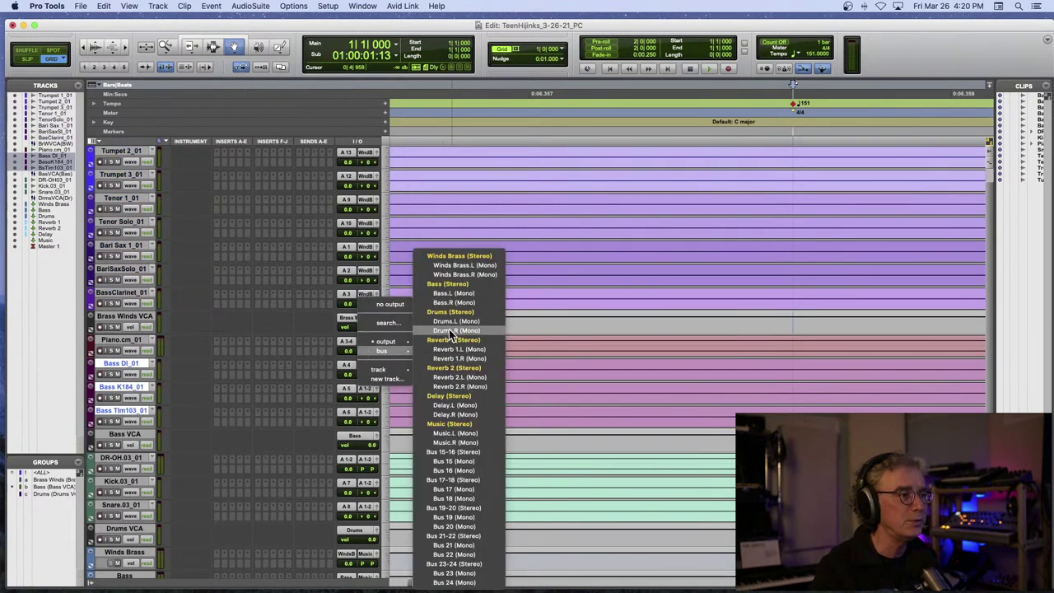
pyautogui.click(448, 283)
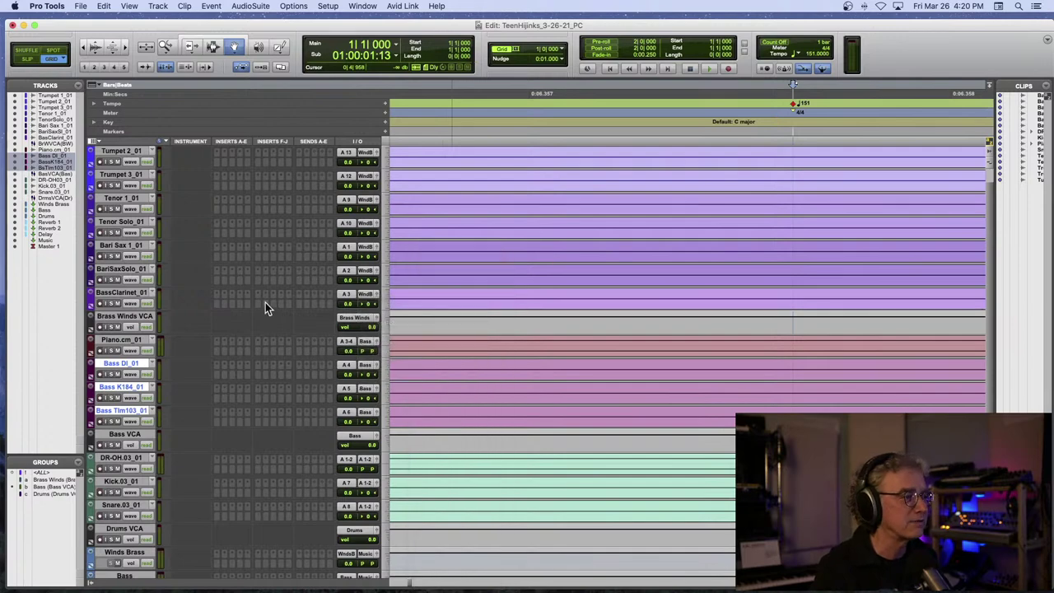
# - Route the outputs of the DR-OH.03_01, Kick.03_01 and Snare.03_01 tracks to the Drums stereo bus
pyautogui.scroll(-3, 265, 302)
pyautogui.scroll(-2, 265, 302)
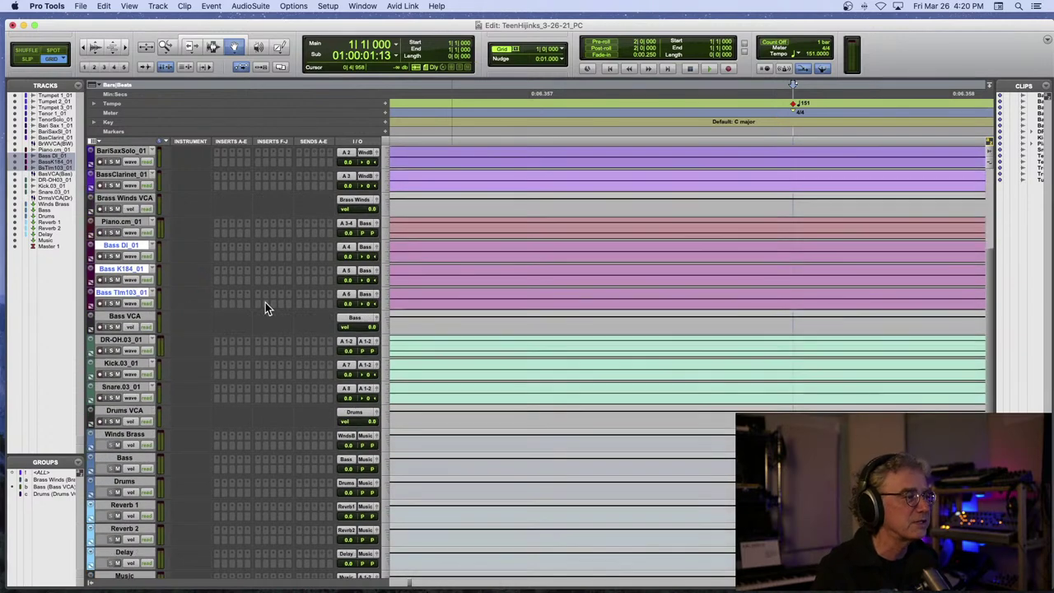
pyautogui.click(128, 339)
pyautogui.keyDown('shift'); pyautogui.click(132, 386); pyautogui.keyUp('shift')
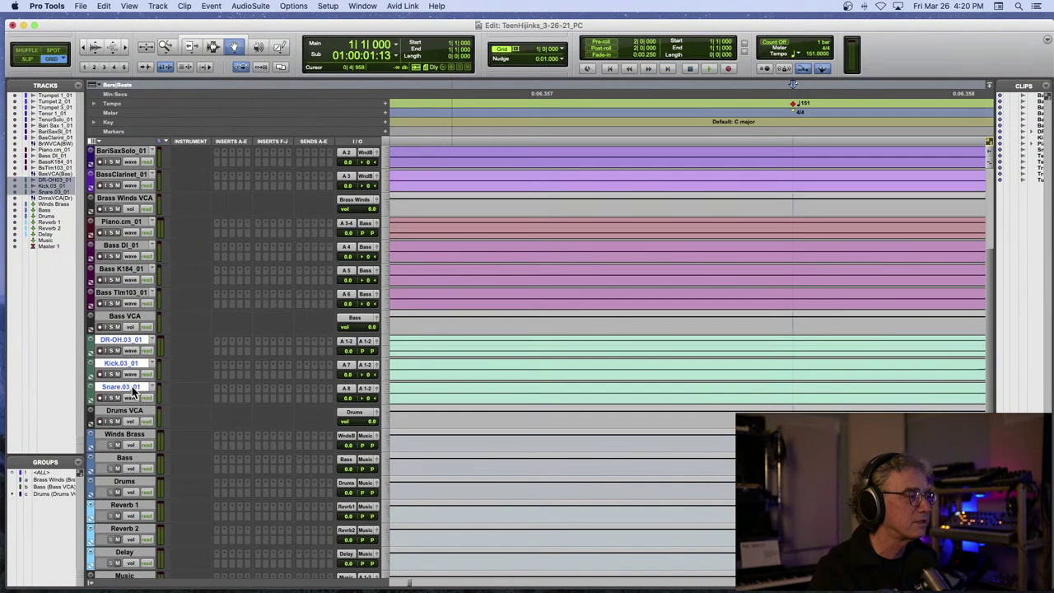
pyautogui.click(366, 346)
pyautogui.moveTo(408, 353)
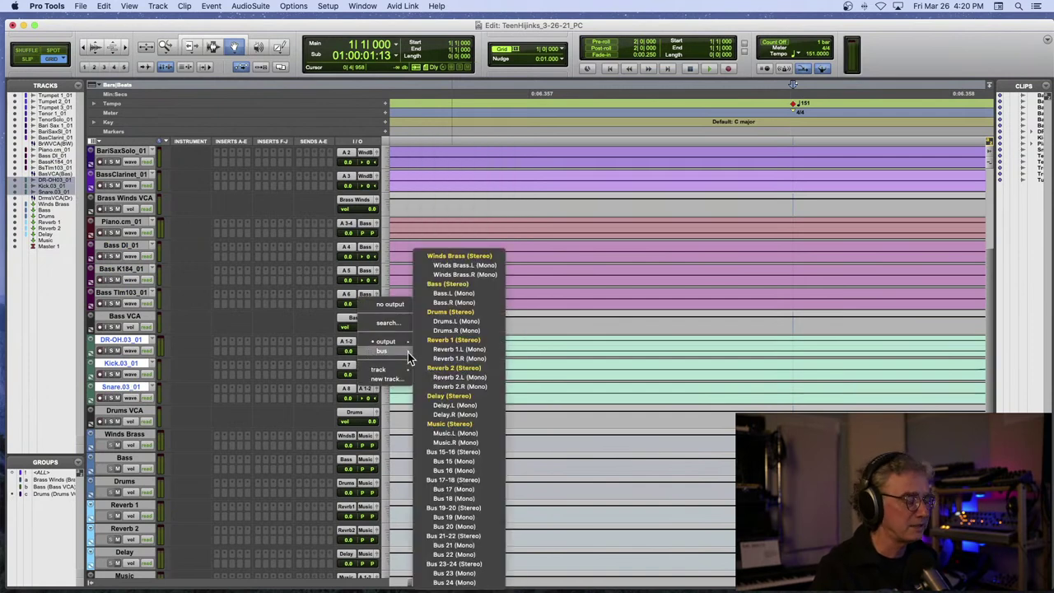
pyautogui.keyDown('alt'); pyautogui.keyDown('shift'); pyautogui.click(433, 311); pyautogui.keyUp('shift'); pyautogui.keyUp('alt')
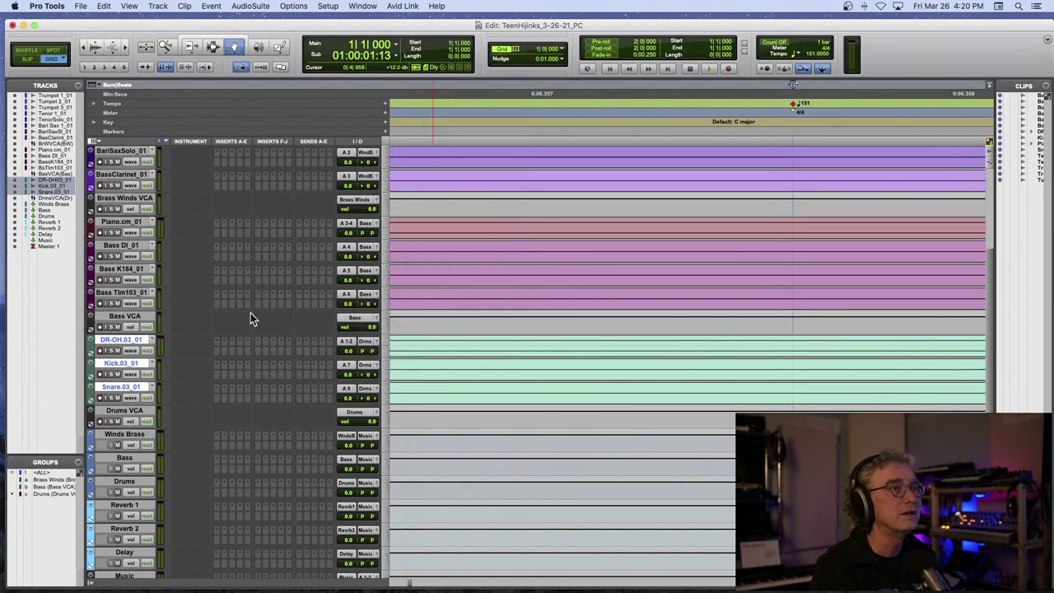
# - Create a memory location marker named Intro at bar 1
pyautogui.hscroll(-20, 251, 319)
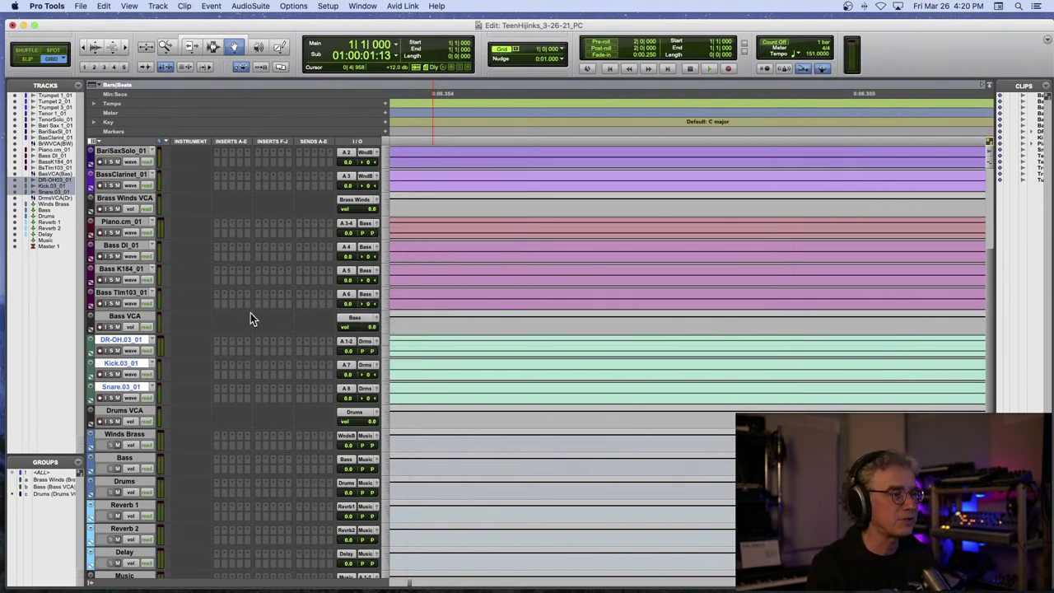
pyautogui.scroll(1, 250, 319)
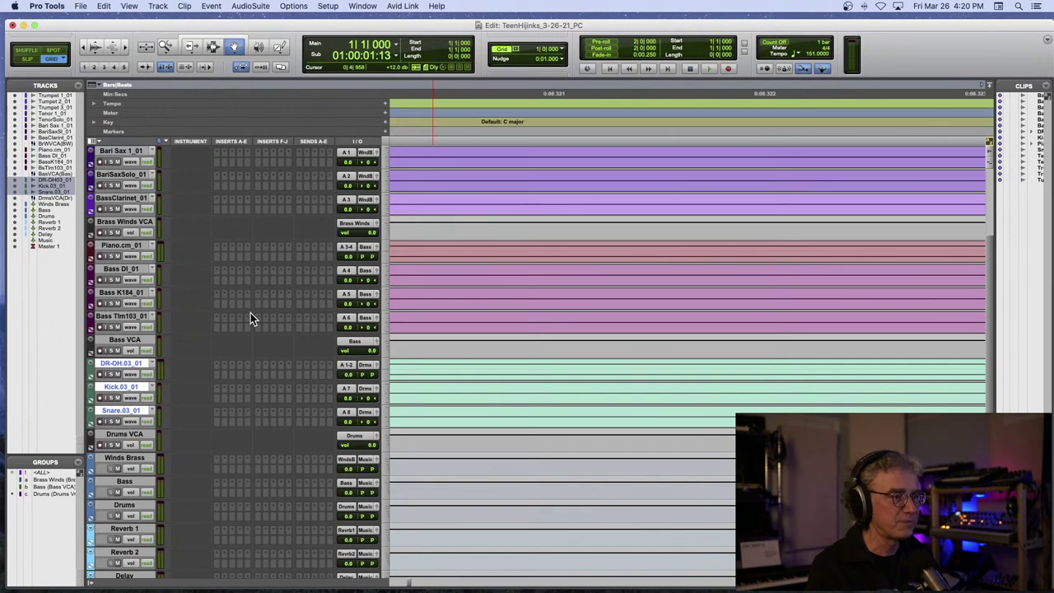
pyautogui.press('r')
pyautogui.press('r')
pyautogui.press('r')
pyautogui.press('r')
pyautogui.press('r')
pyautogui.press('r')
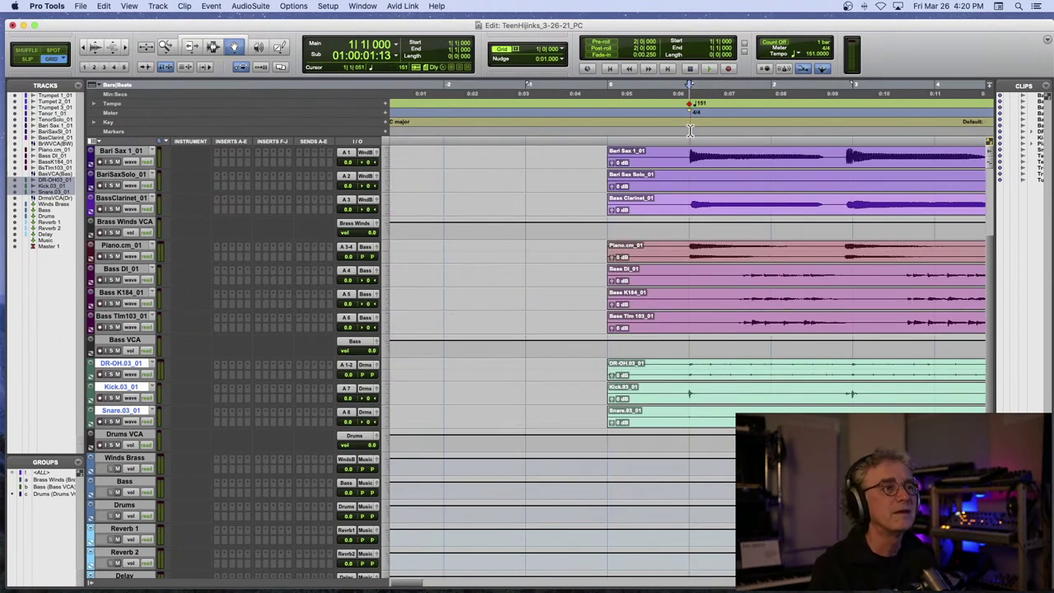
pyautogui.press('KP_Enter')
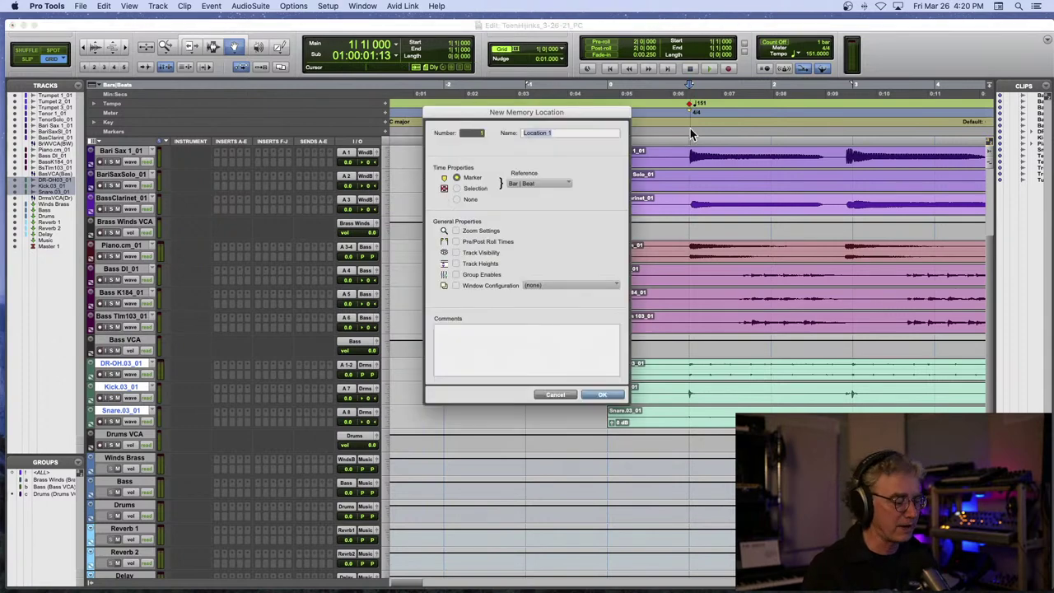
pyautogui.write('Intro')
pyautogui.press('Return')
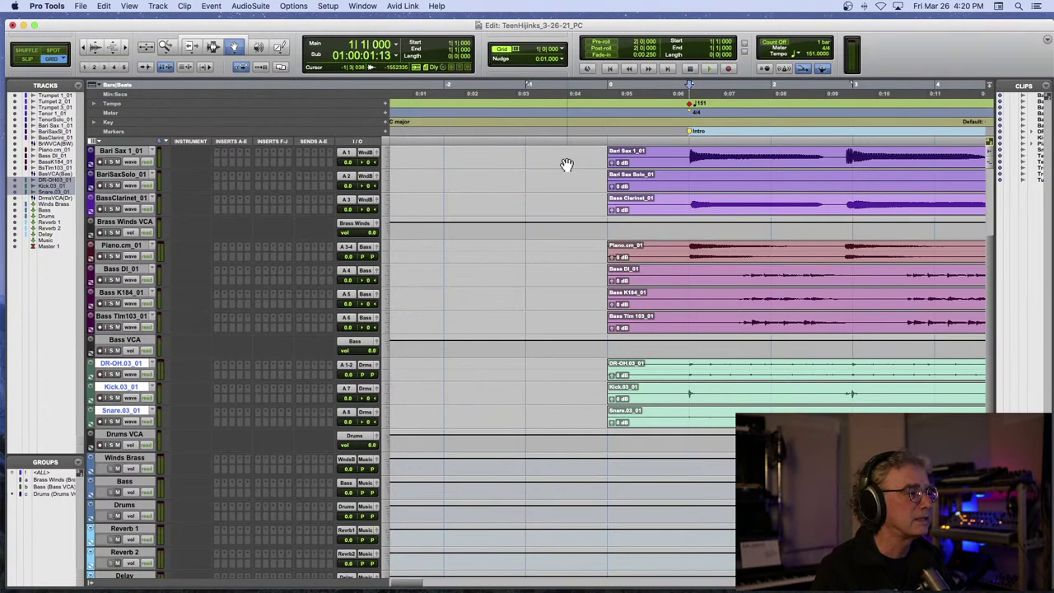
# - Deselect the drum tracks and lower the Music aux track's volume to -5.3 dB
pyautogui.scroll(2, 566, 165)
pyautogui.hscroll(1, 566, 165)
pyautogui.click(125, 413)
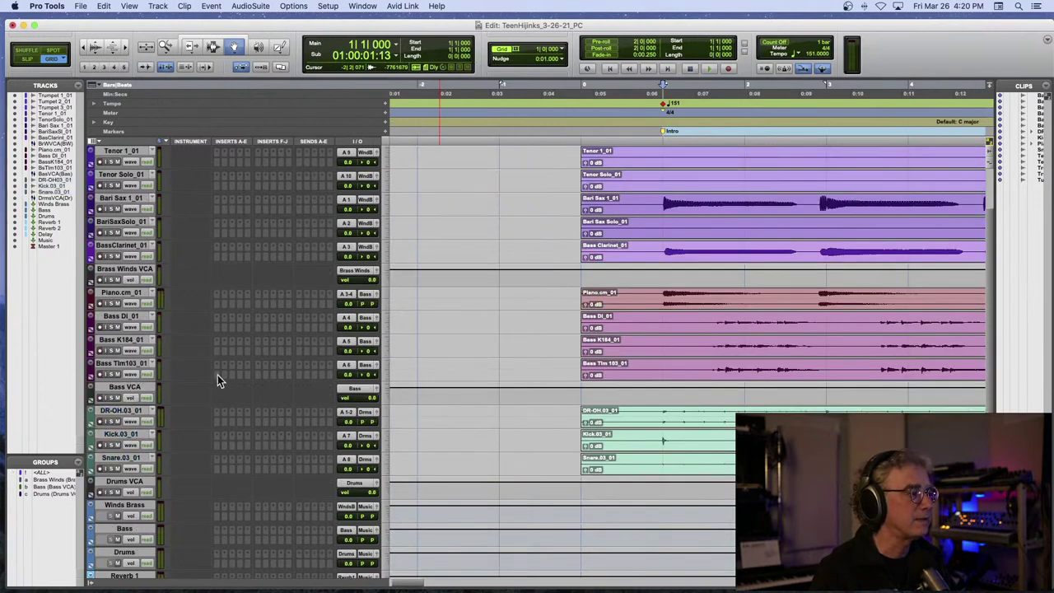
pyautogui.scroll(-5, 278, 344)
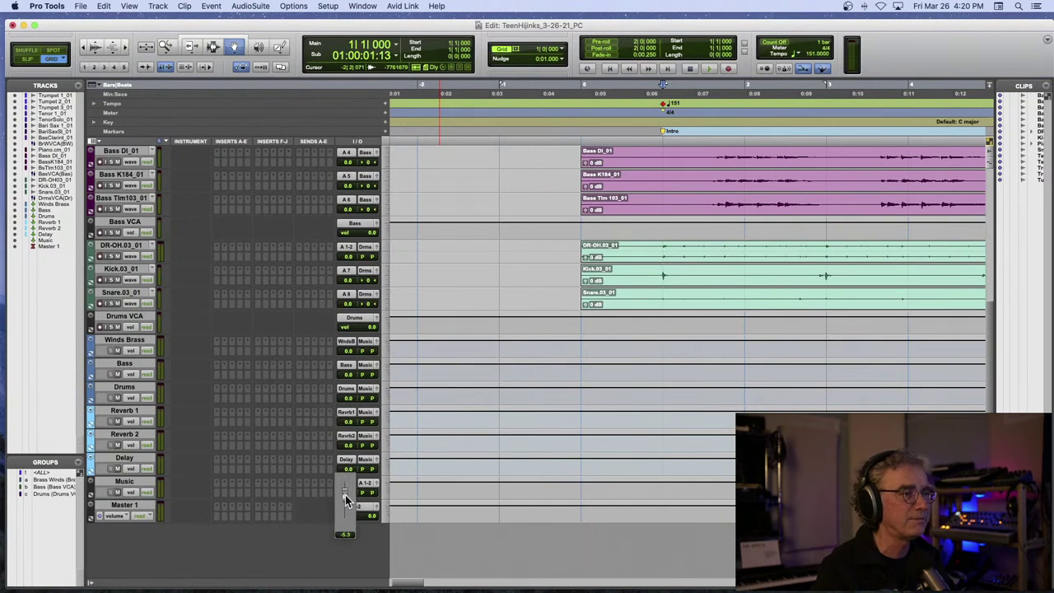
pyautogui.moveTo(345, 494); pyautogui.dragTo(345, 497)
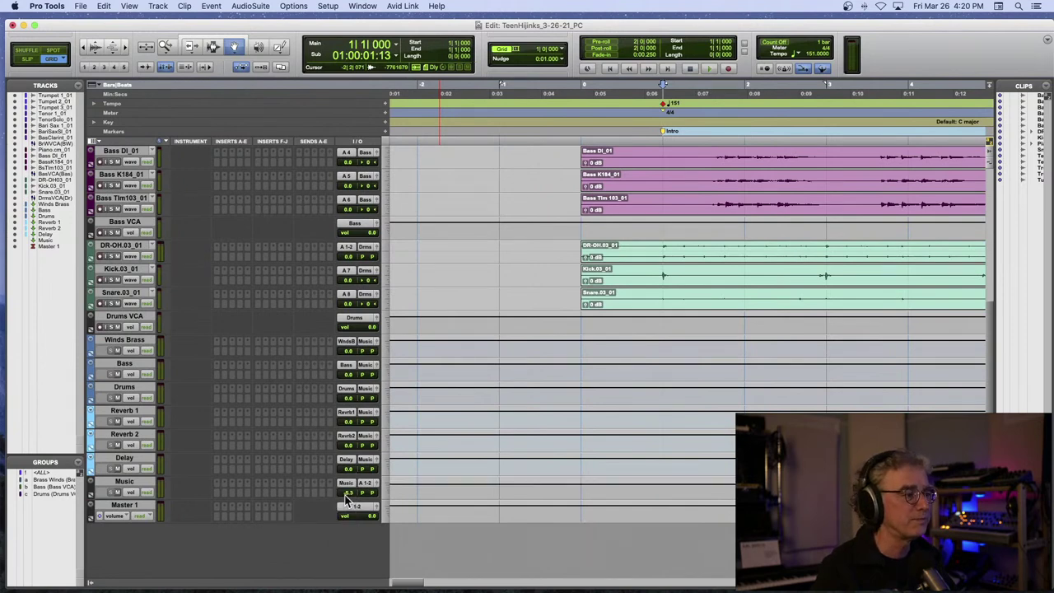
# - Insert the TC Electronic Clarity M loudness meter as a multichannel plug-in on Master 1 and close its window
pyautogui.click(247, 518)
pyautogui.moveTo(246, 519)
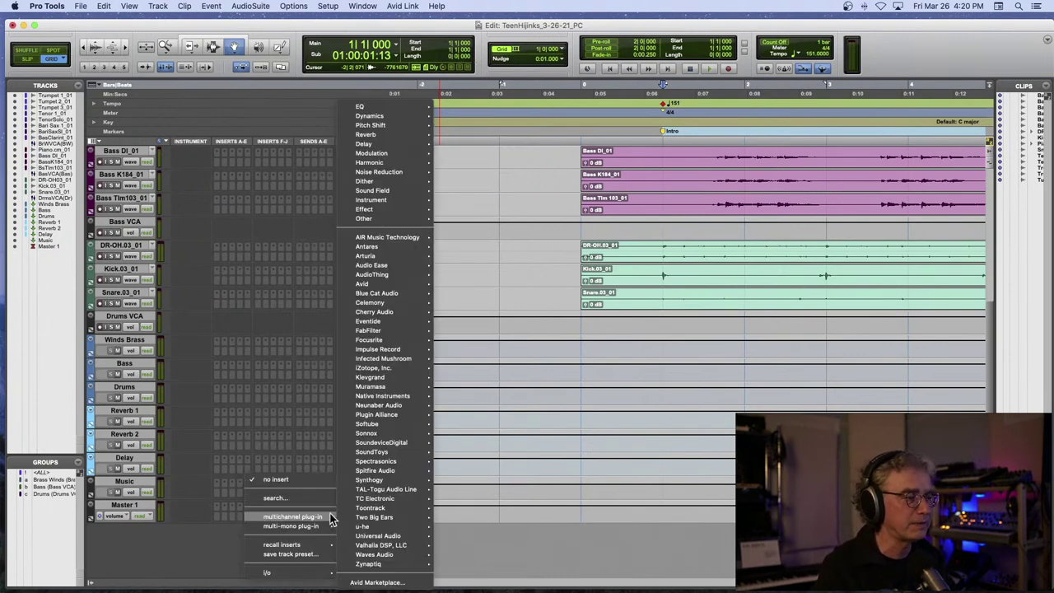
pyautogui.moveTo(357, 502)
pyautogui.click(447, 501)
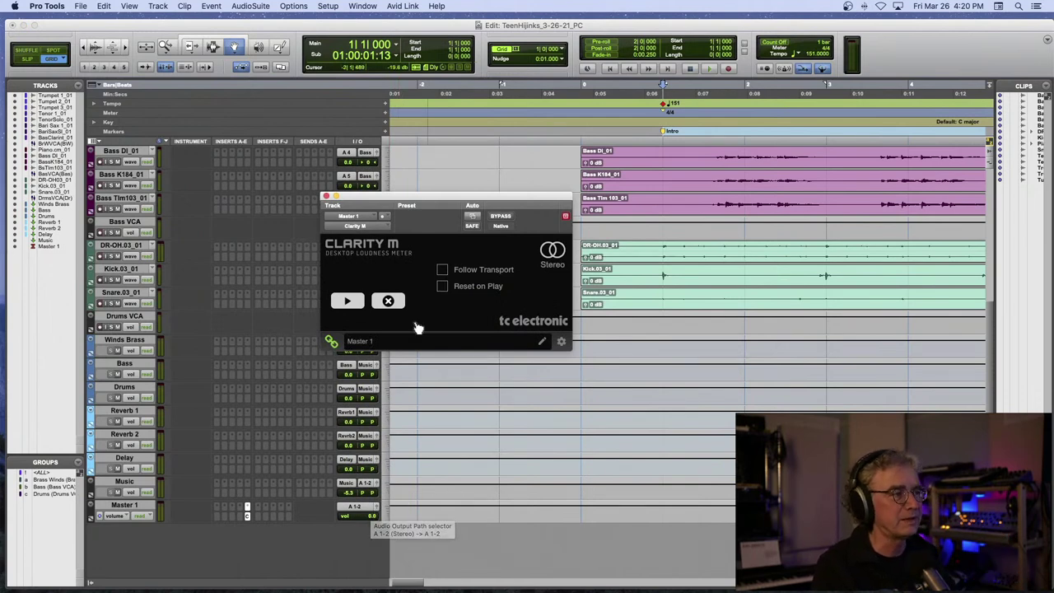
pyautogui.click(325, 198)
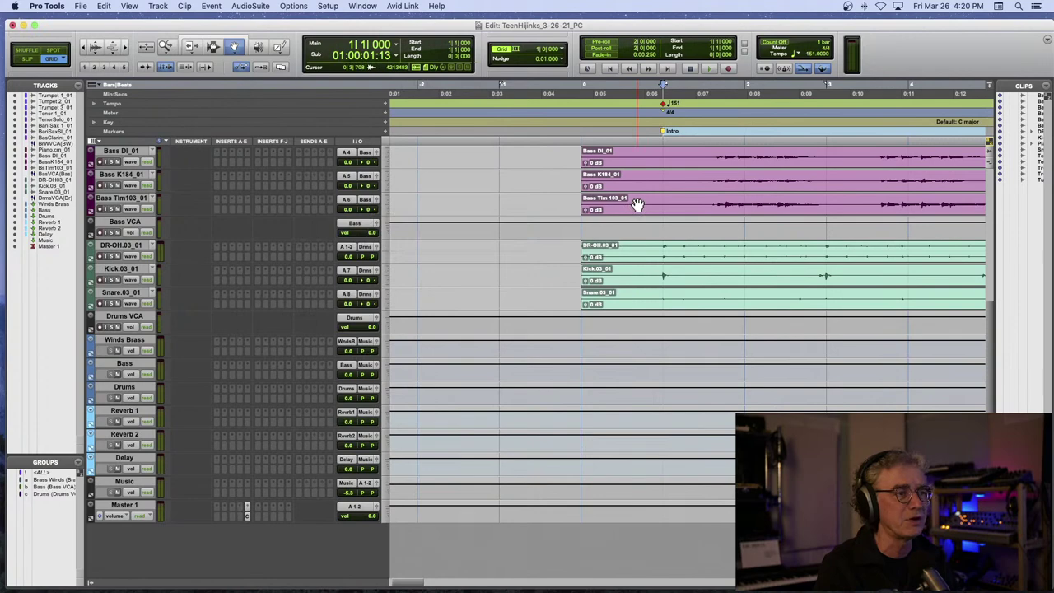
# - Select all audio clips from Trumpet 1_01 through Snare.03_01 and lower their clip gain to -7.0 dB
pyautogui.press('space')
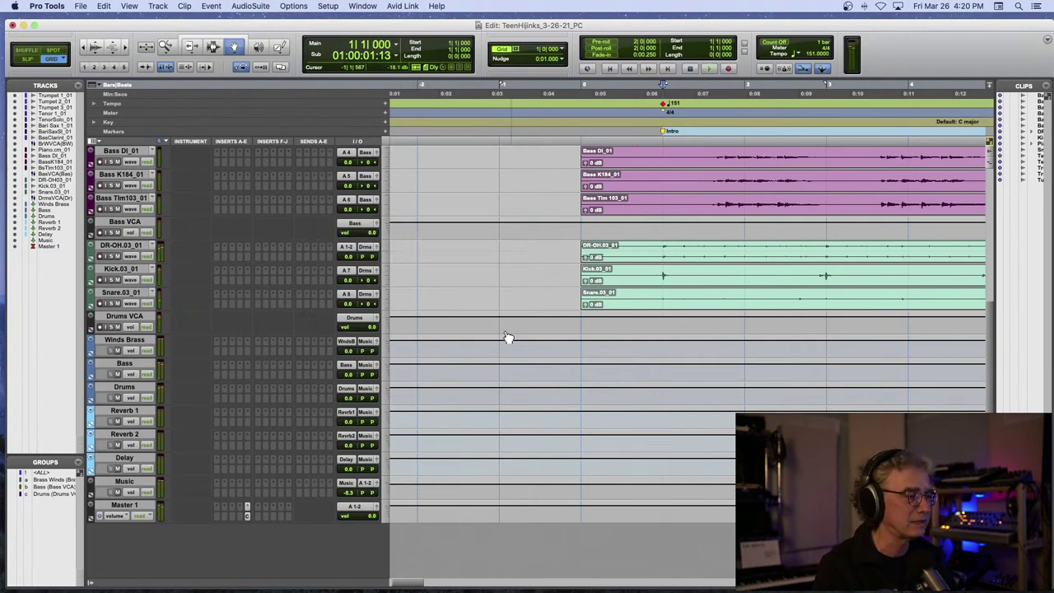
pyautogui.scroll(5, 497, 437)
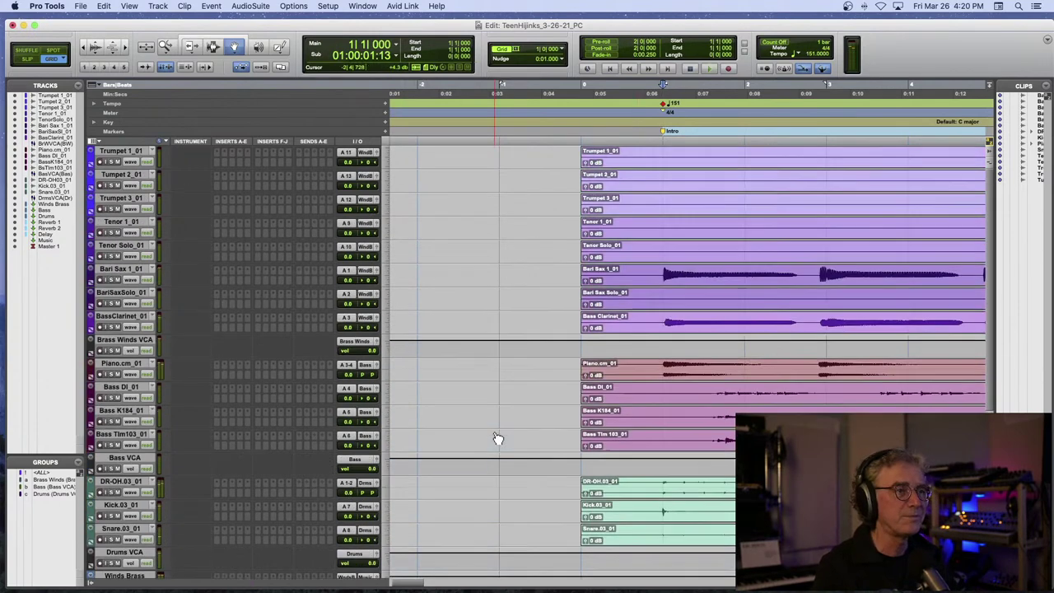
pyautogui.moveTo(682, 154); pyautogui.dragTo(608, 537)
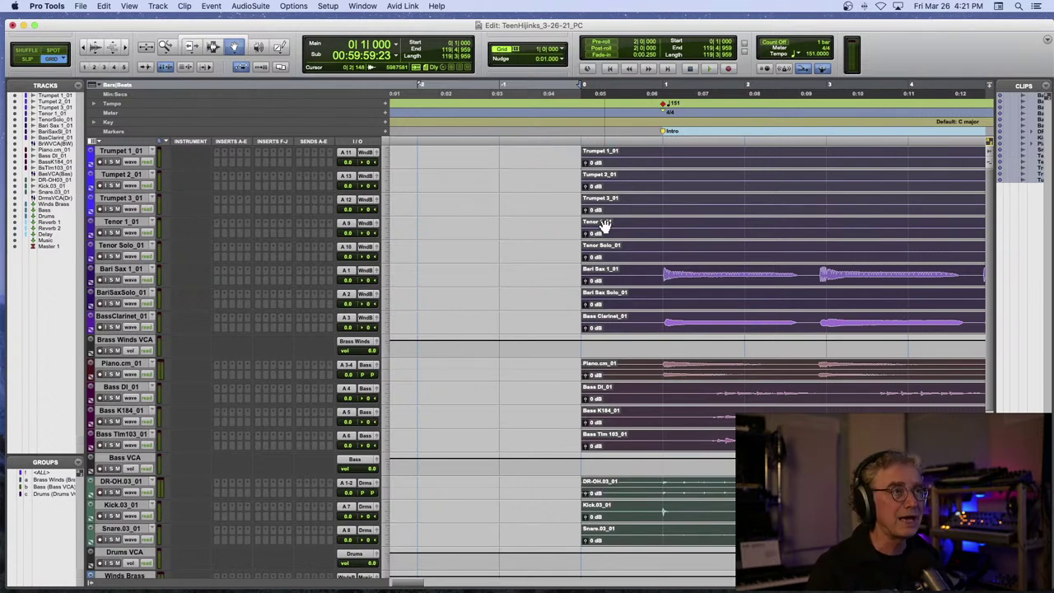
pyautogui.scroll(-11, 605, 226)
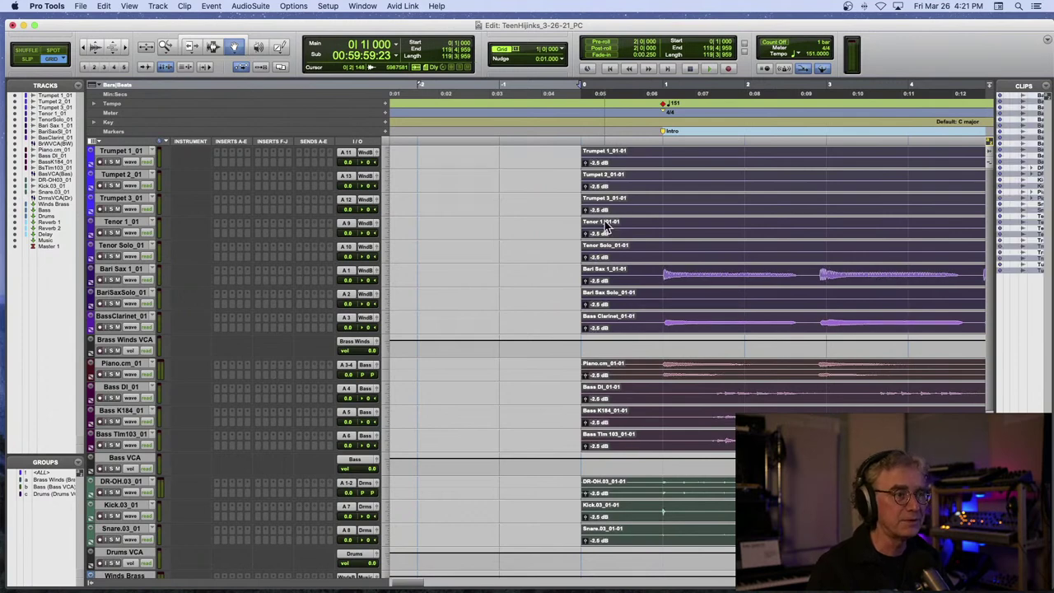
pyautogui.scroll(-3, 607, 226)
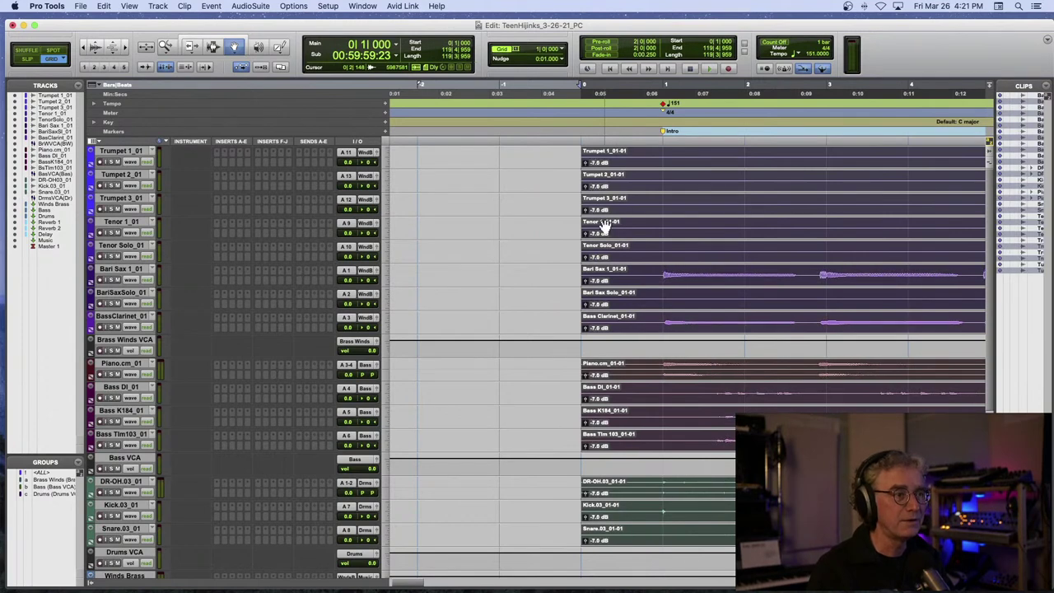
# - Deselect the clips and play the session from just before the Intro marker to check the levels
pyautogui.click(651, 111)
pyautogui.press('space')
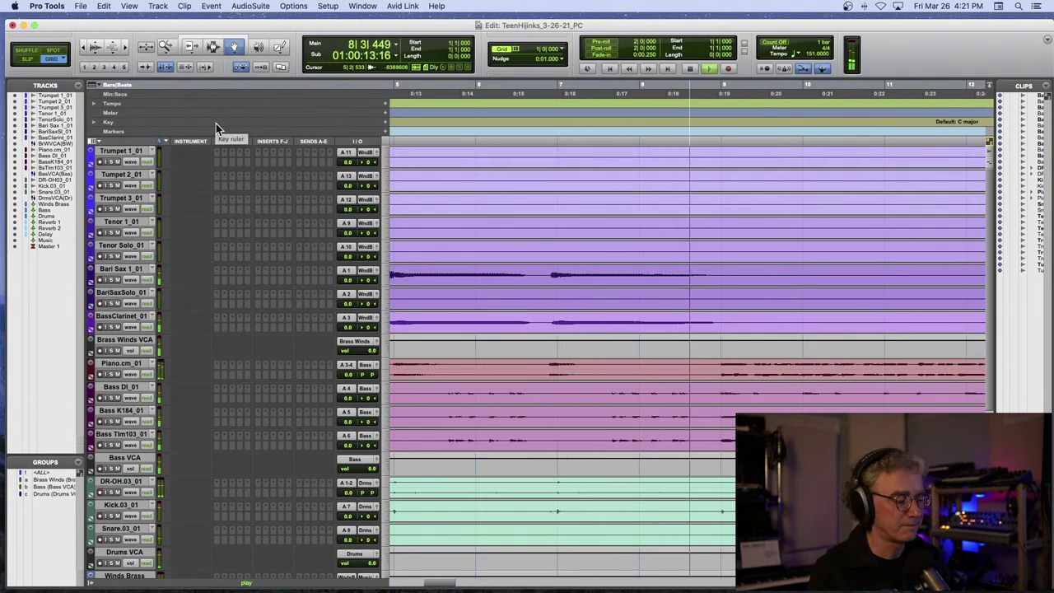
pyautogui.press('r')
pyautogui.press('r')
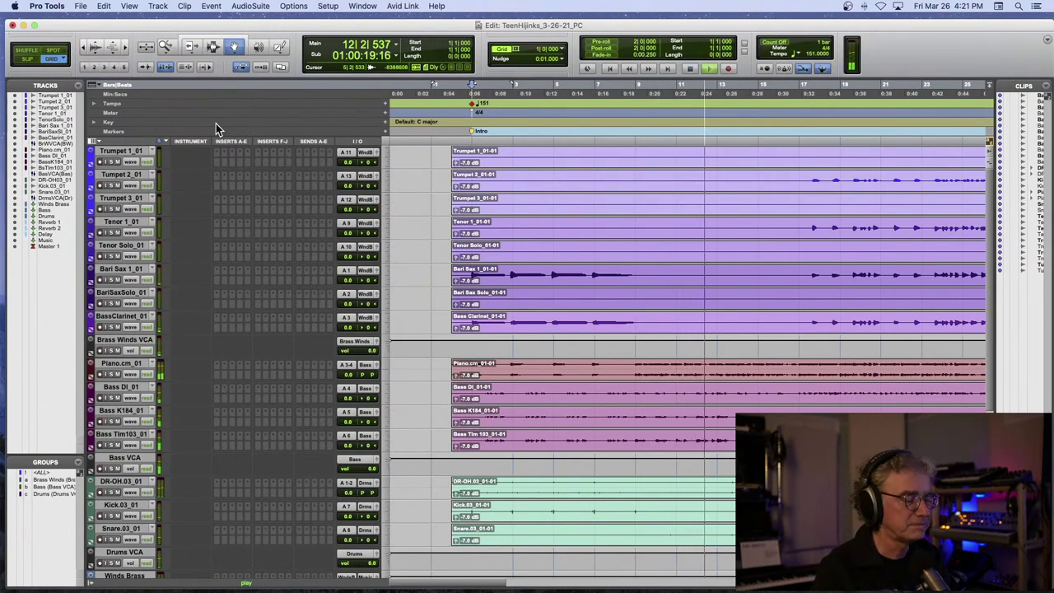
# - Stop playback, audition the song around bars 9 and 17, and add a marker named Verse 1 at bar 9
pyautogui.press('r')
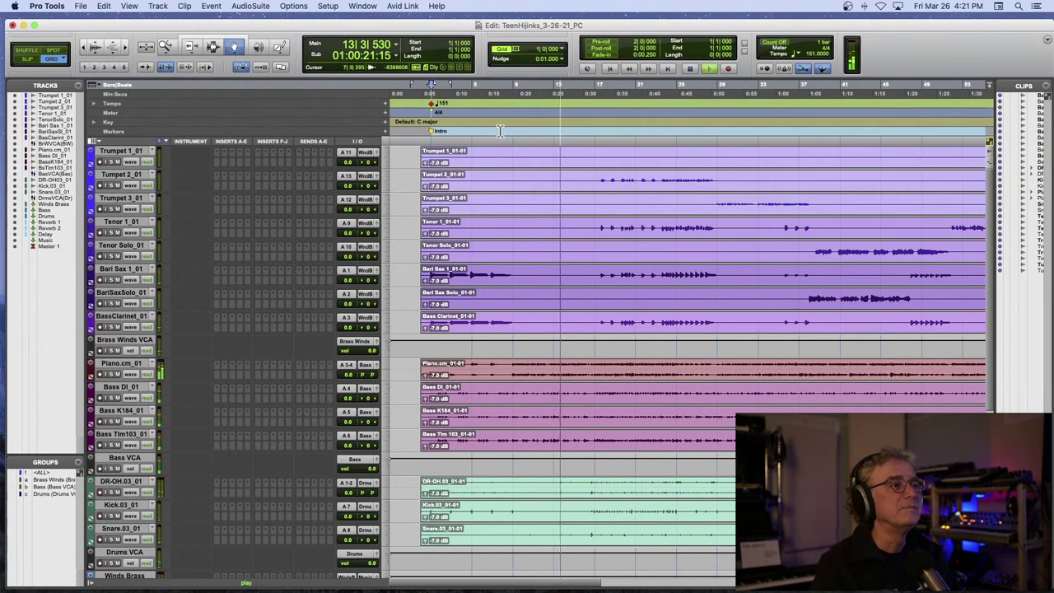
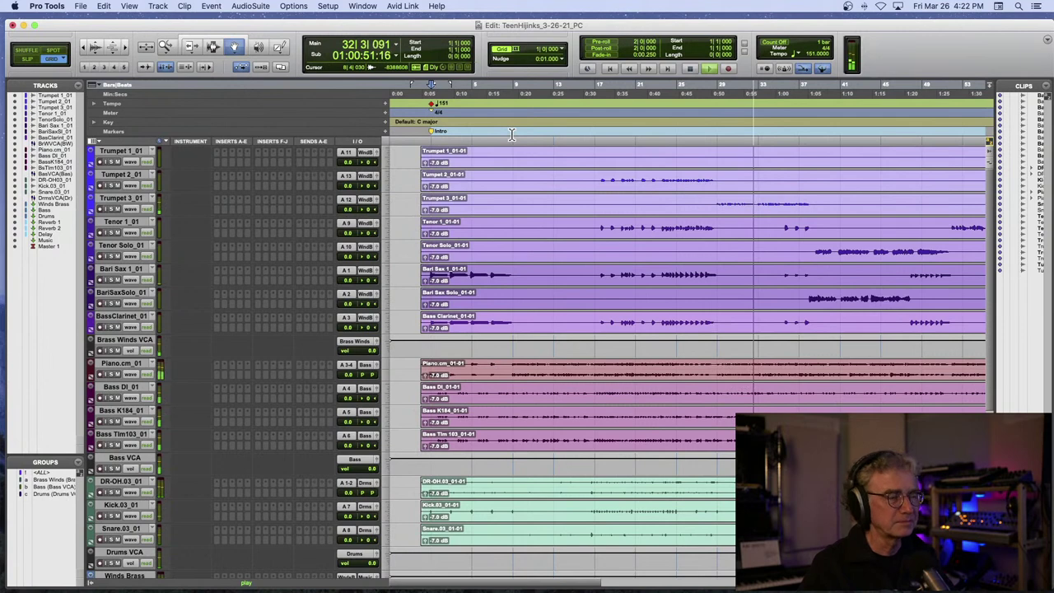
pyautogui.press('space')
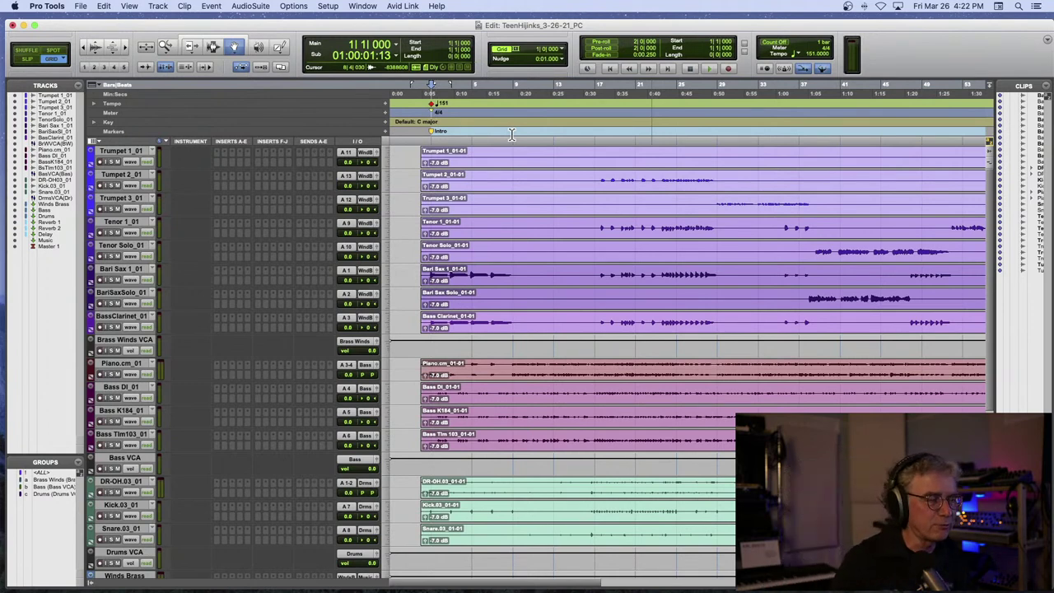
pyautogui.press('super+bracketleft')
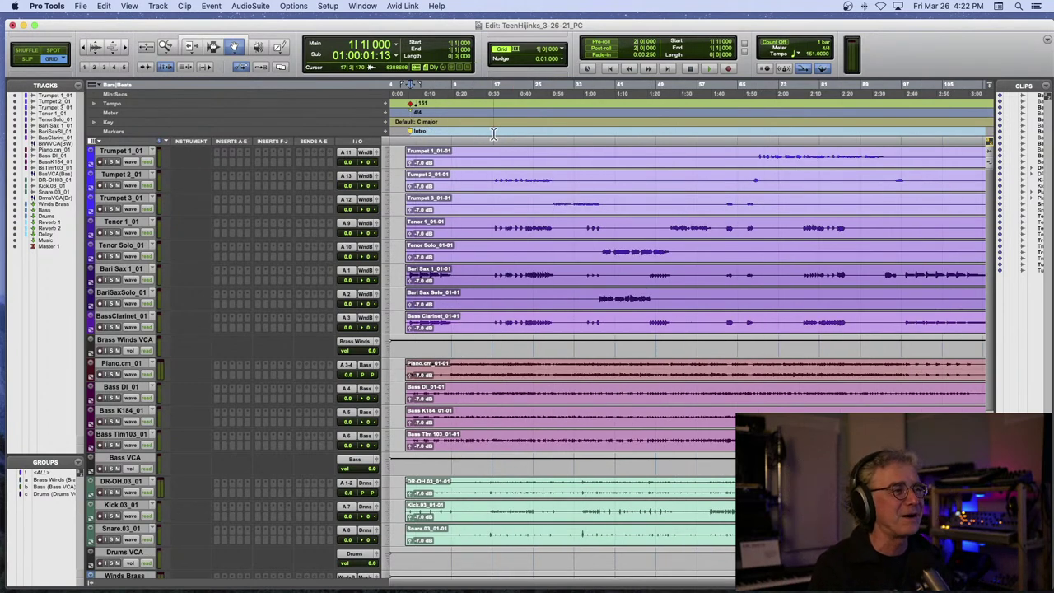
pyautogui.click(493, 133)
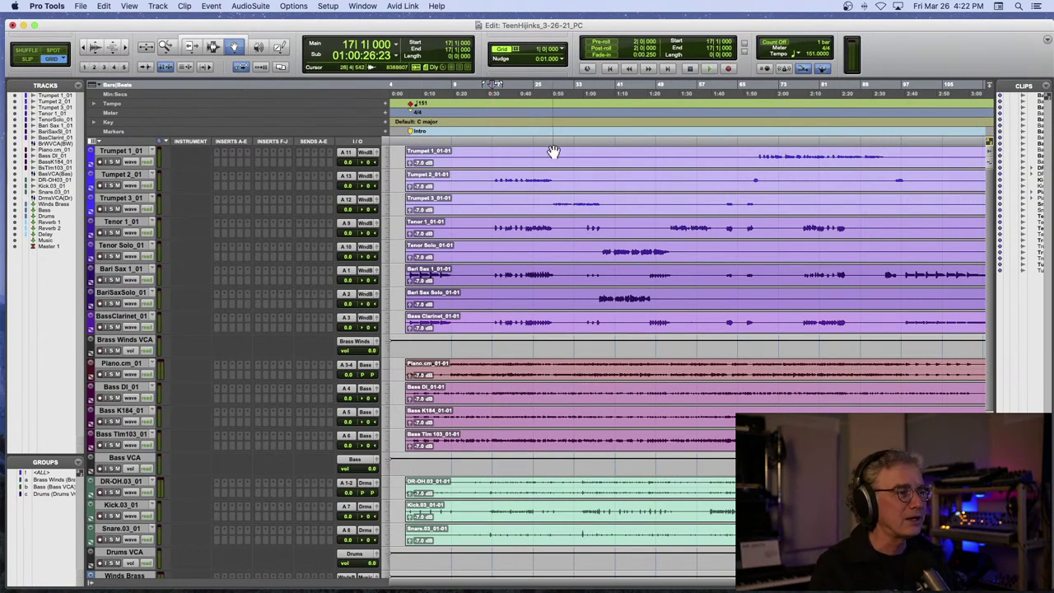
pyautogui.press('space')
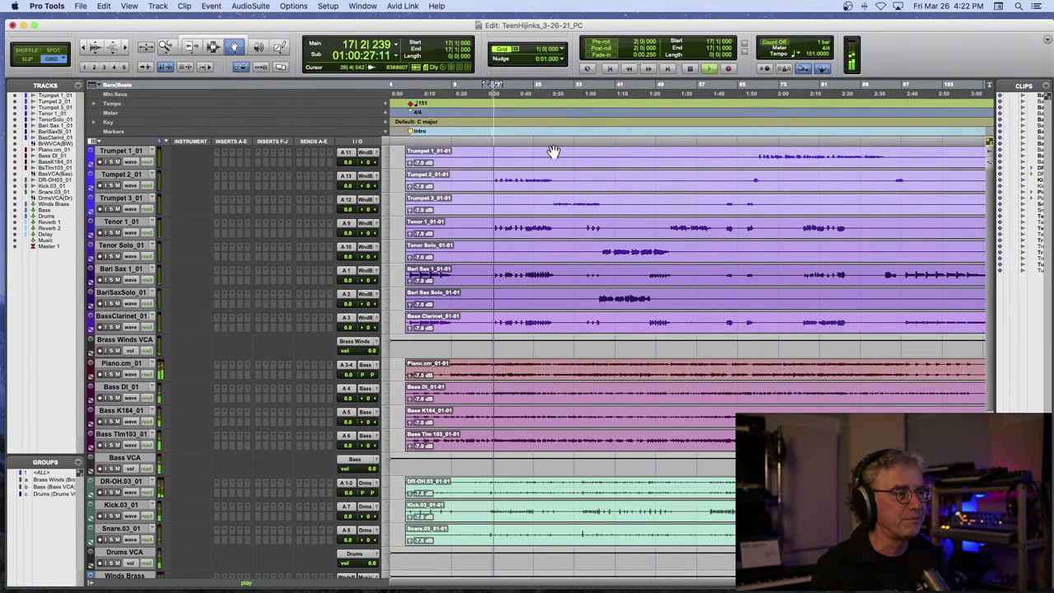
pyautogui.click(450, 130)
pyautogui.press('space')
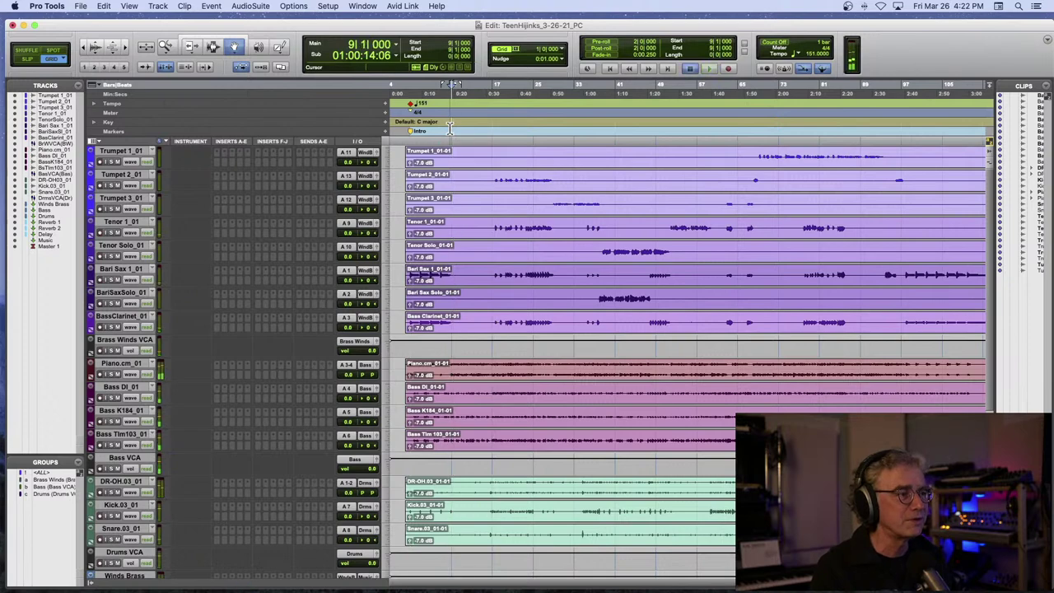
pyautogui.press('KP_Enter')
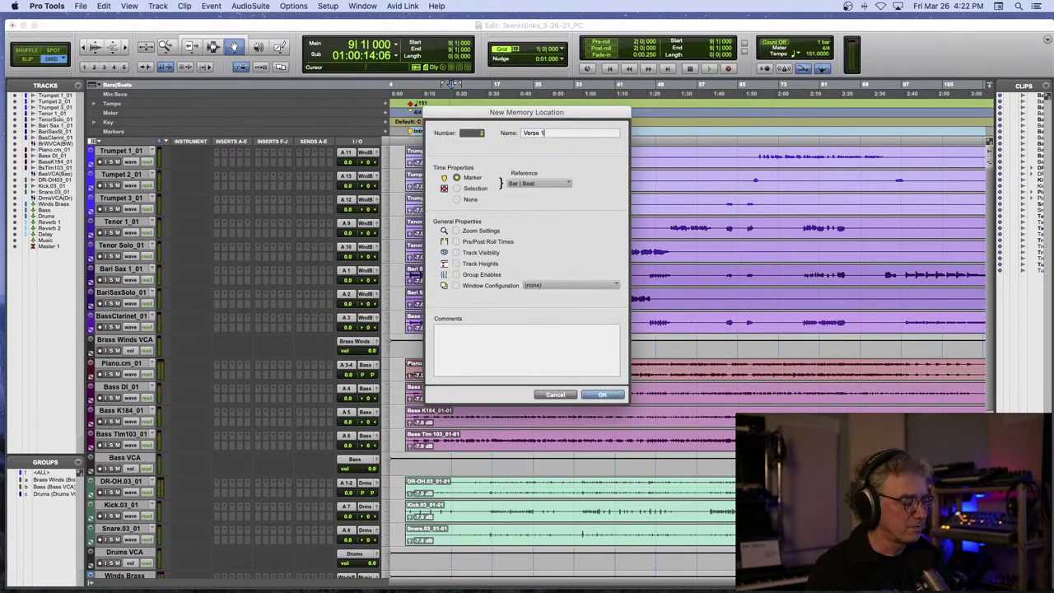
pyautogui.write('Verse 1')
pyautogui.press('Return')
# - Audition from bar 17 and add a marker named Chorus at that position
pyautogui.click(491, 134)
pyautogui.press('space')
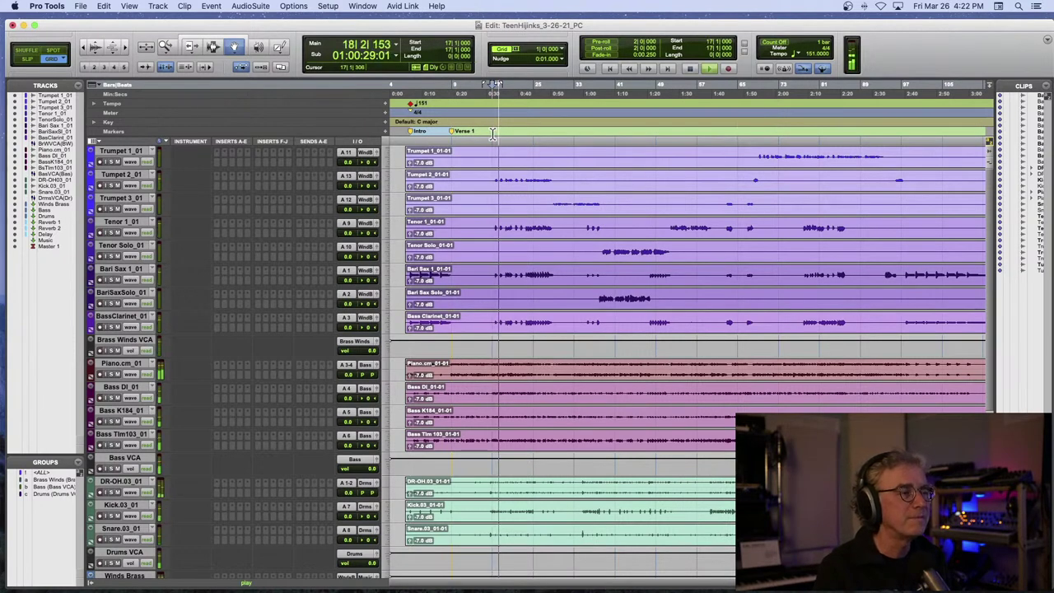
pyautogui.press('space')
pyautogui.press('KP_Enter')
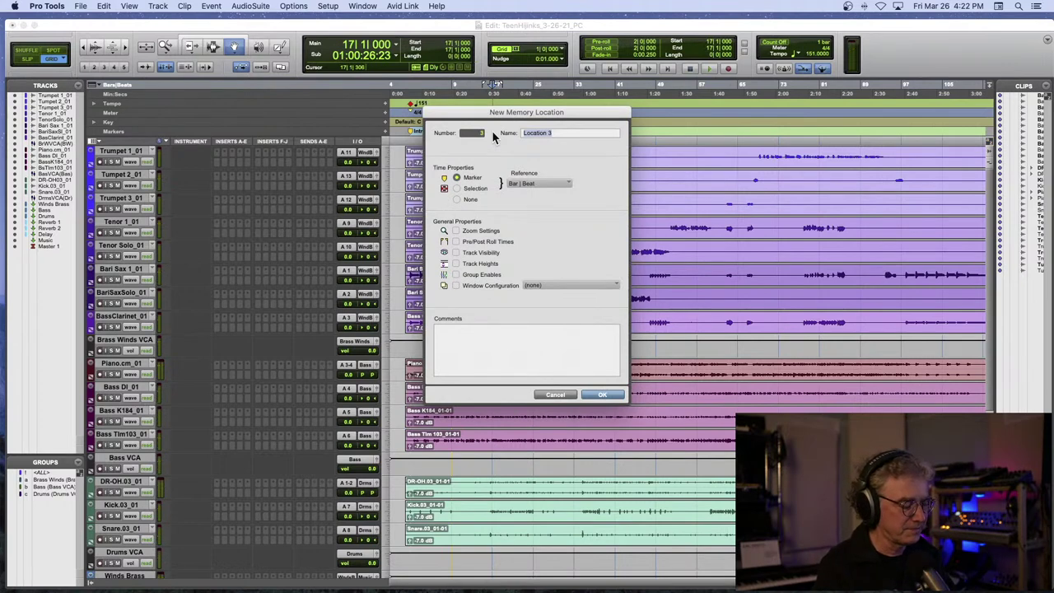
pyautogui.write('Cho')
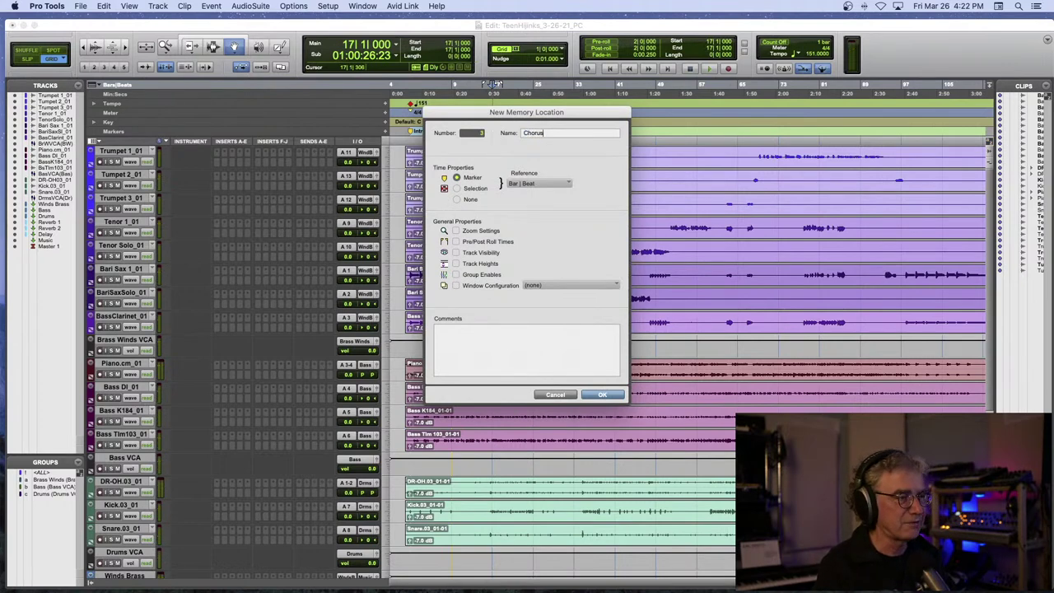
pyautogui.write('rus')
pyautogui.press('Return')
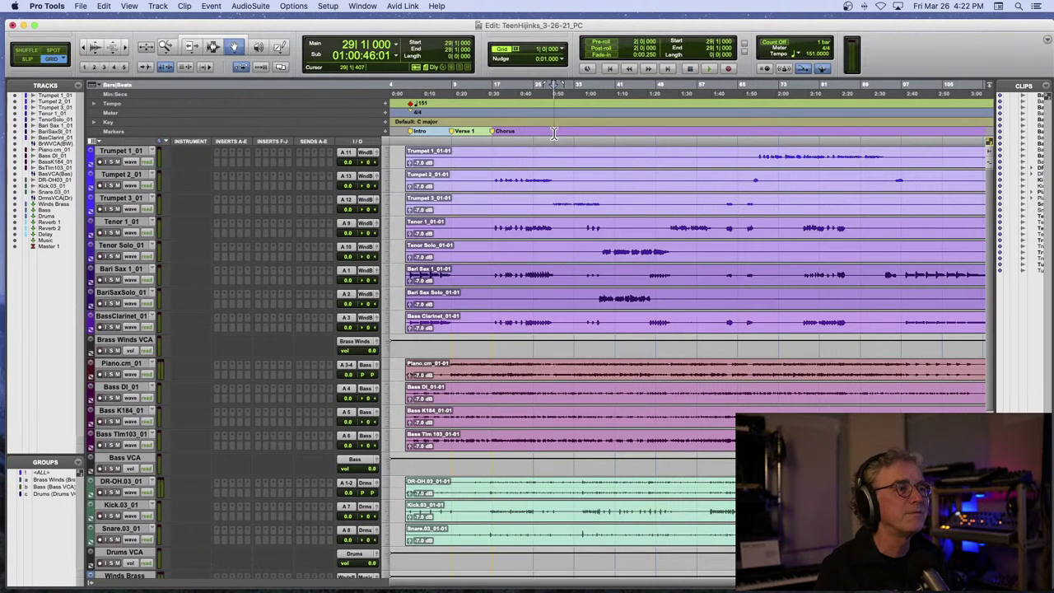
# - Add a marker named Verse 2 at bar 29
pyautogui.press('KP_Enter')
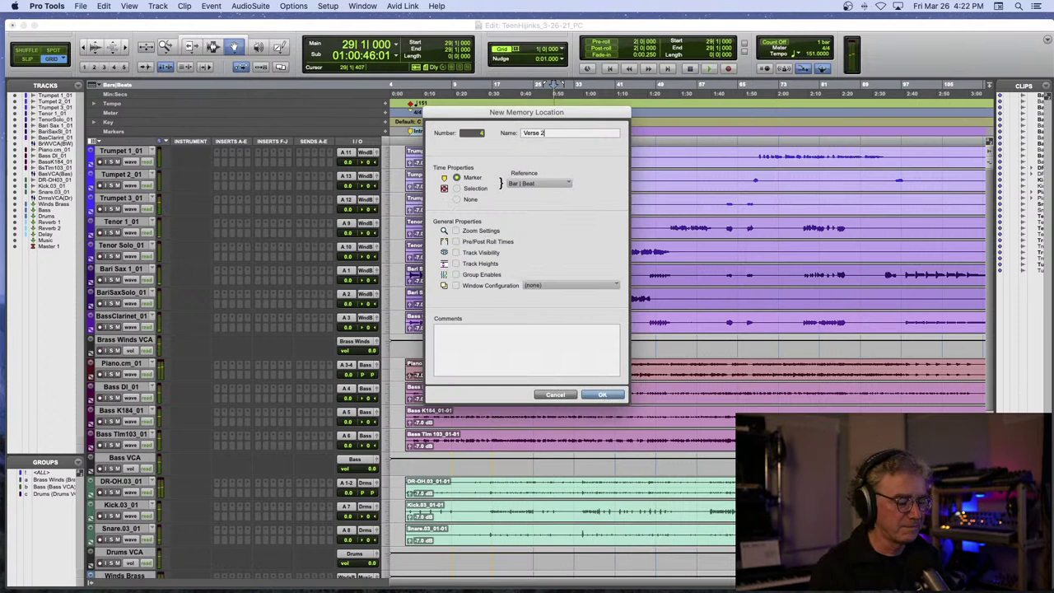
pyautogui.write('Verse 2')
pyautogui.press('Return')
# - Audition the session from bars 38, 35 and 34 to locate the start of the second chorus
pyautogui.click(598, 132)
pyautogui.press('space')
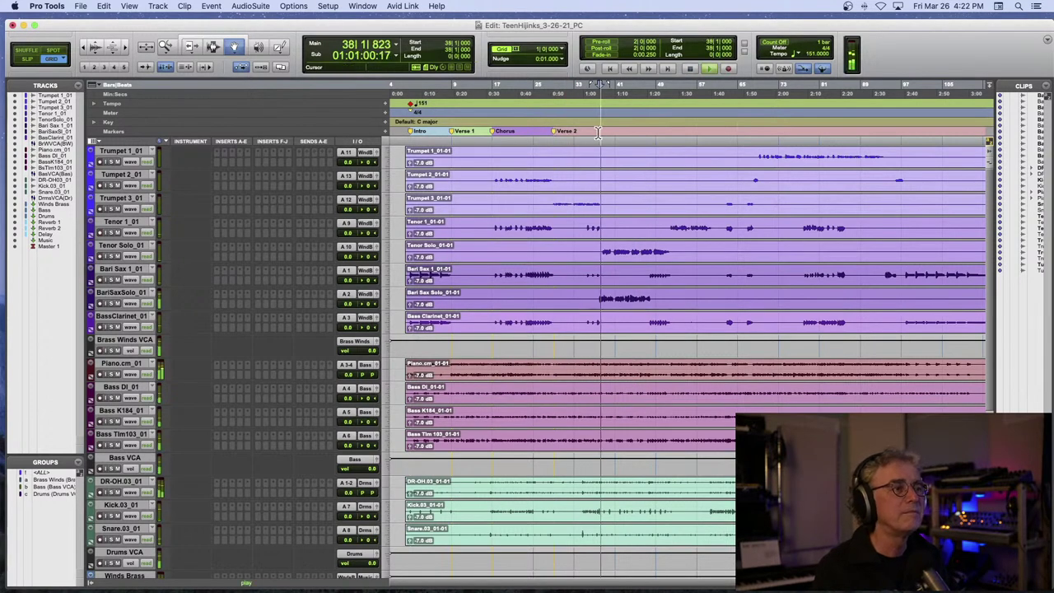
pyautogui.press('space')
pyautogui.click(583, 133)
pyautogui.press('space')
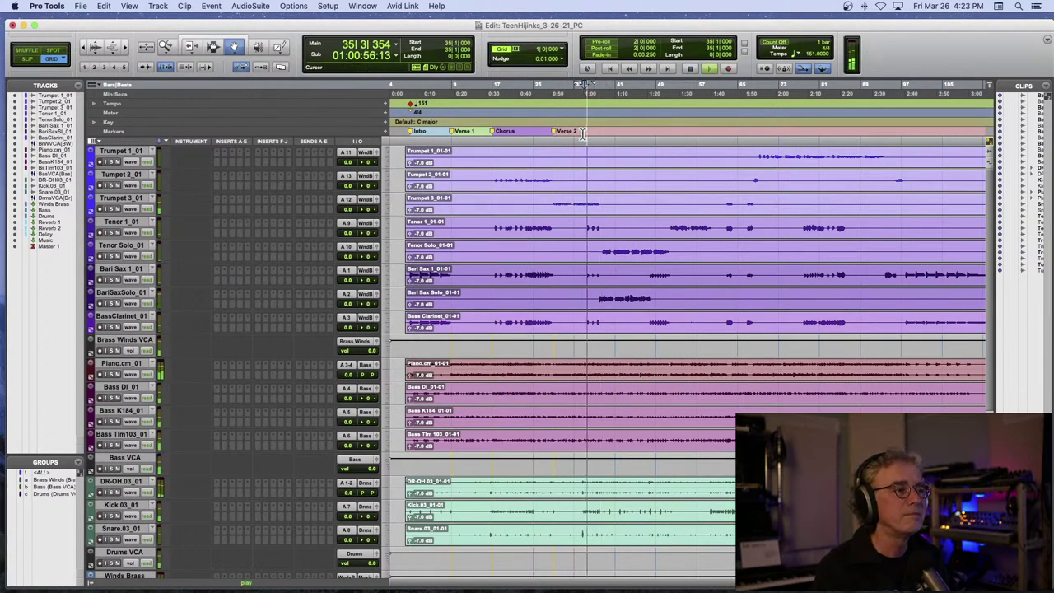
pyautogui.press('space')
pyautogui.click(577, 135)
pyautogui.press('space')
pyautogui.press('t')
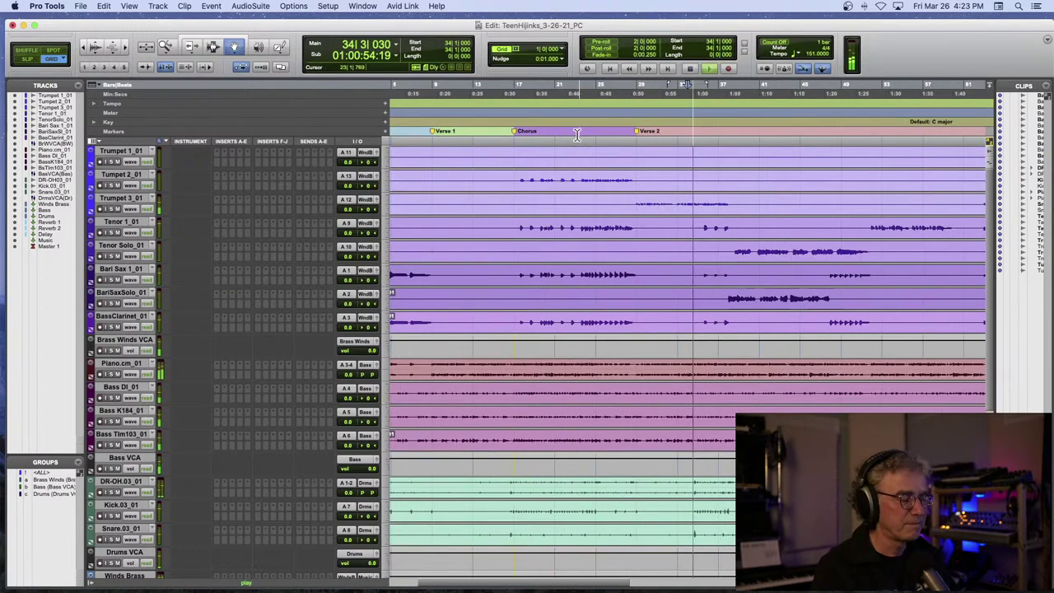
pyautogui.press('t')
pyautogui.press('space')
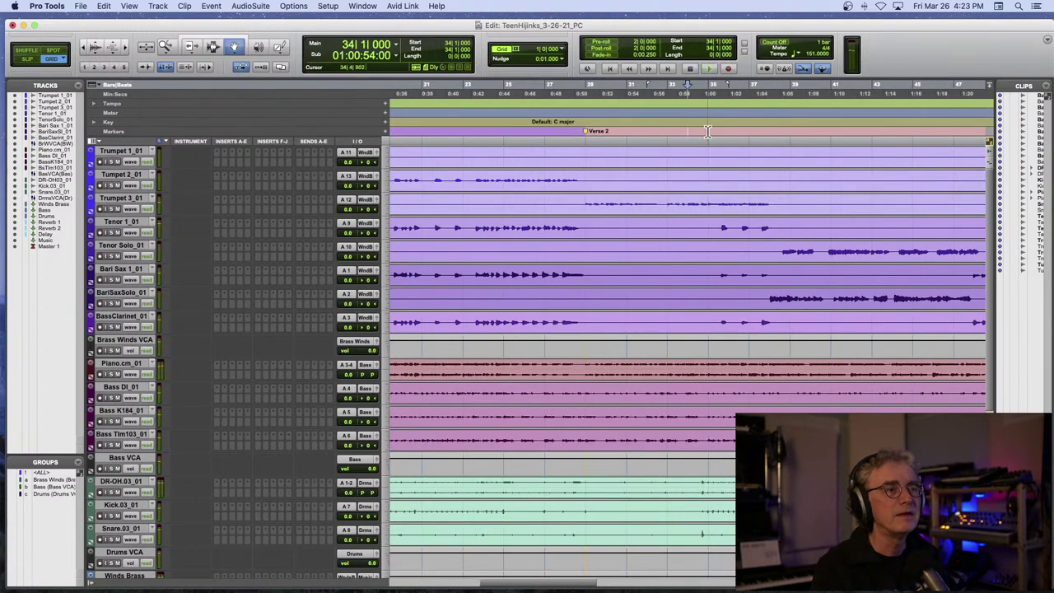
# - Add a marker named Chorus 2 at bar 35
pyautogui.hotkey('ctrl', 'alt', 'Tab')
pyautogui.click(707, 132)
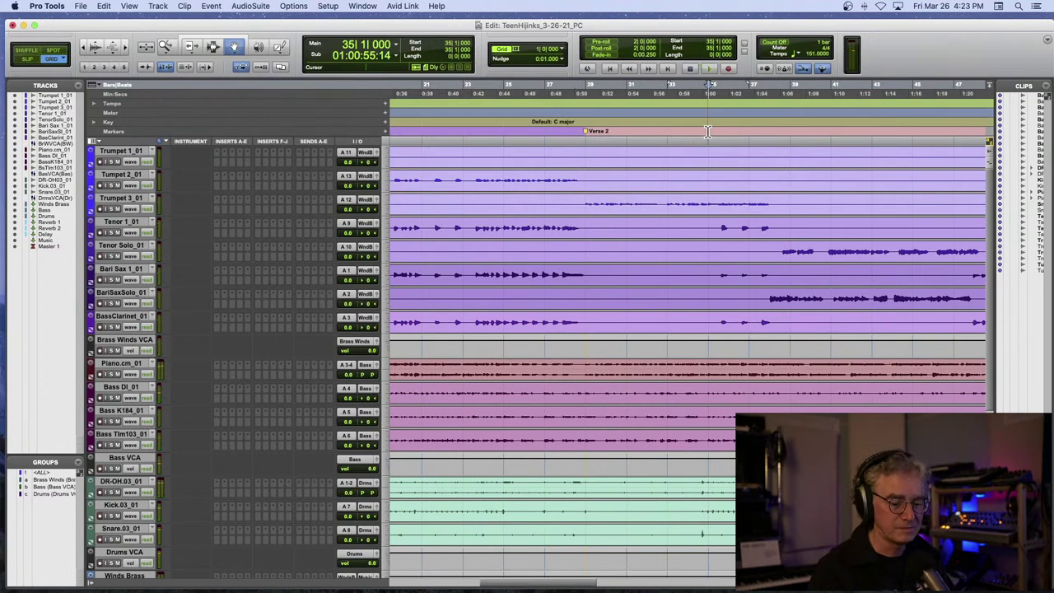
pyautogui.press('KP_Enter')
pyautogui.write('Chorus 2')
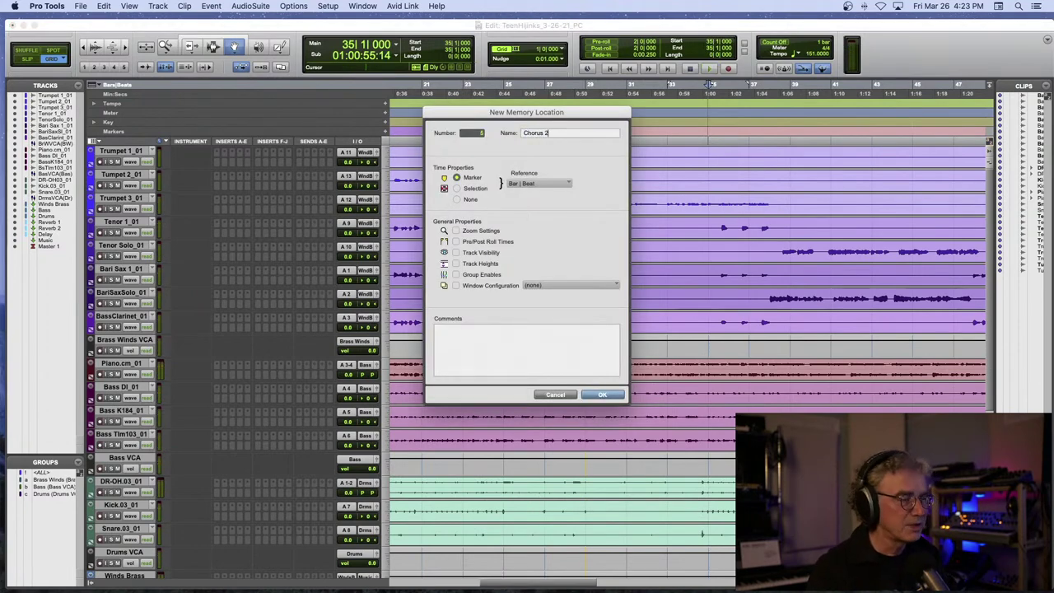
pyautogui.press('Return')
# - Audition from bar 37 and add a marker named Sax Solo at bar 38, where the BariSaxSolo part begins
pyautogui.hscroll(5, 650, 134)
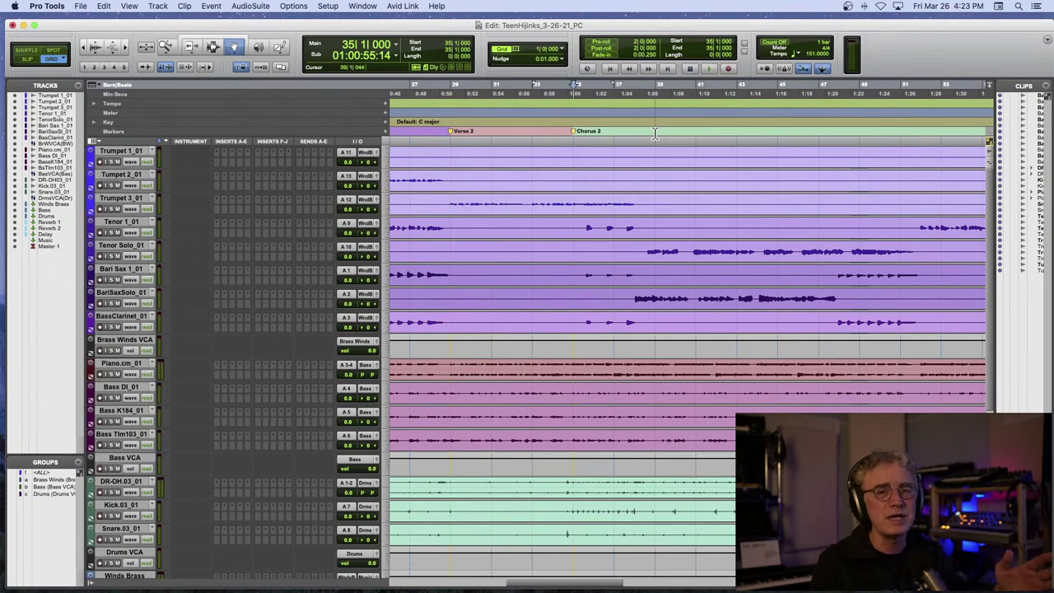
pyautogui.hscroll(3, 654, 133)
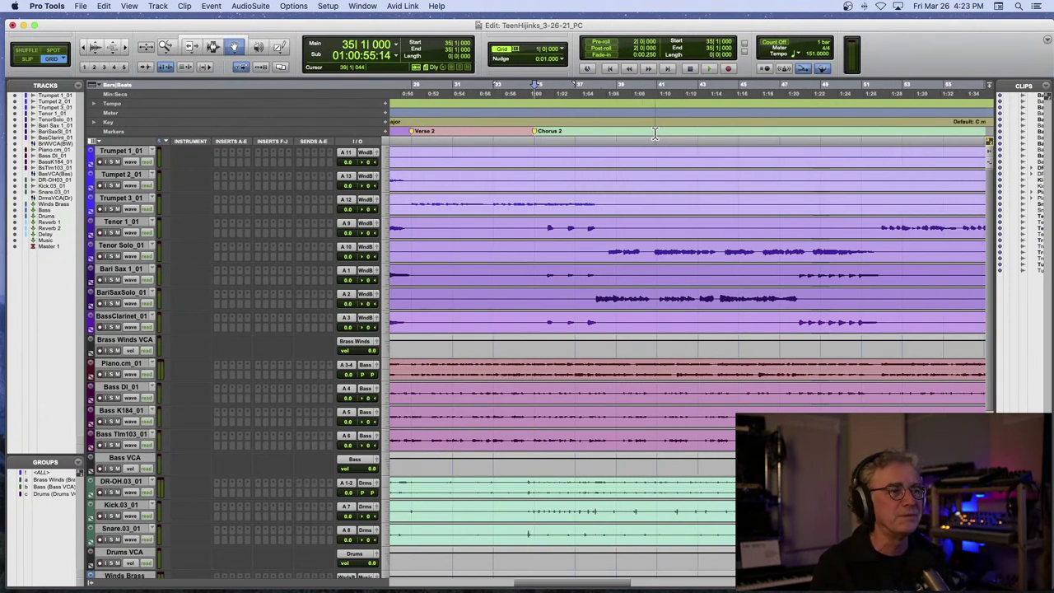
pyautogui.click(583, 134)
pyautogui.press('space')
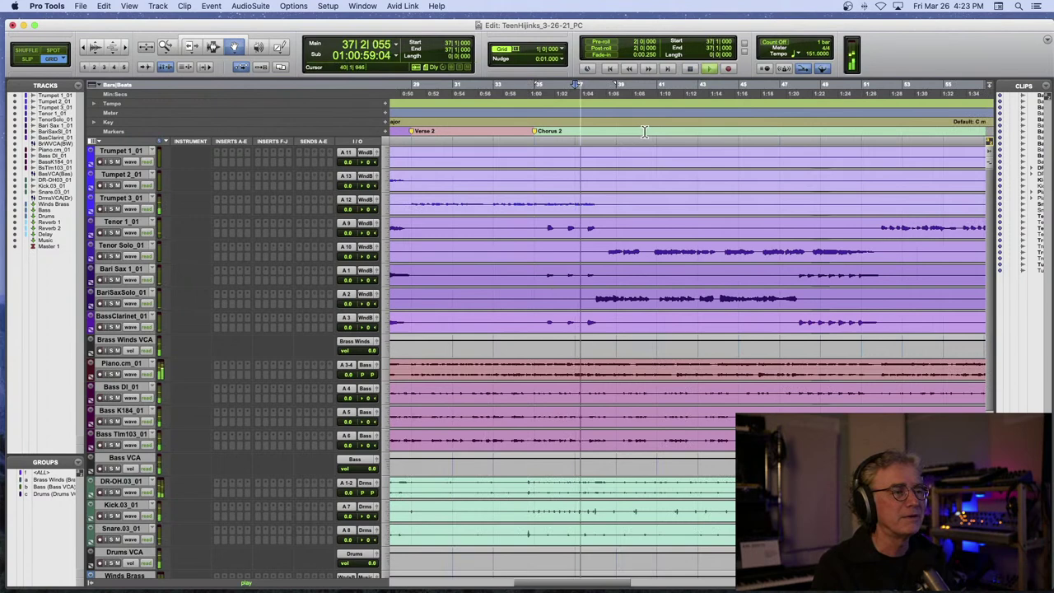
pyautogui.click(595, 138)
pyautogui.press('space')
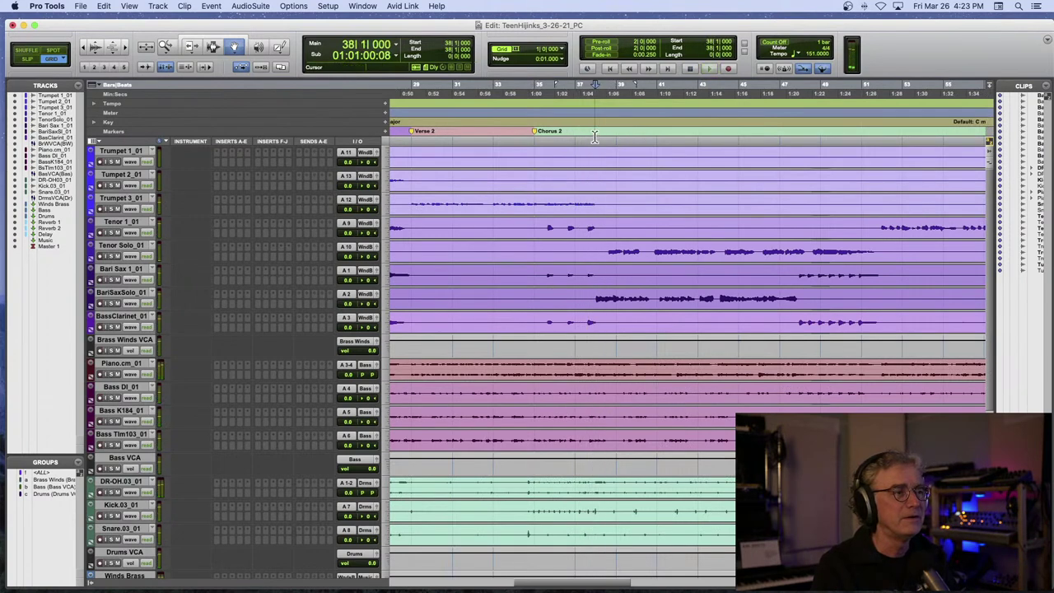
pyautogui.press('Return')
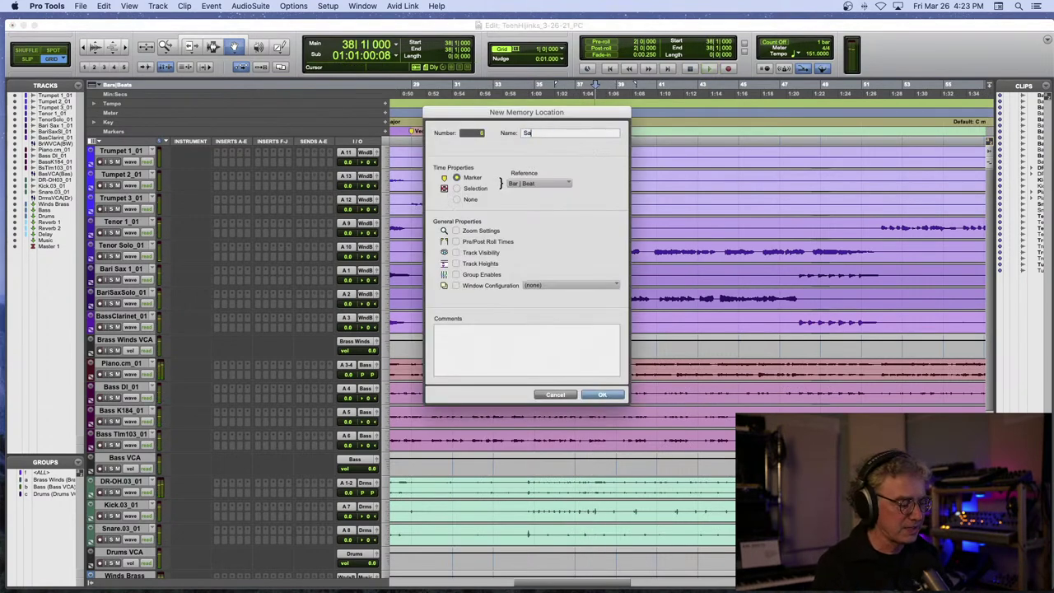
pyautogui.press('Return')
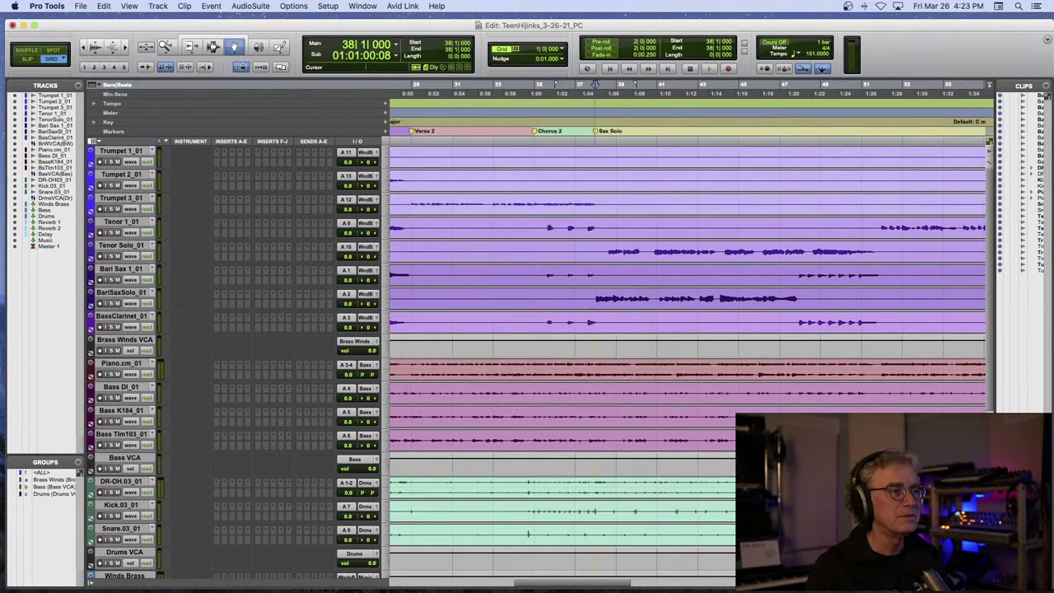
# - Listen through the sax solo and its ending, and add a marker named Verse 3 at bar 52
pyautogui.press('space')
pyautogui.hscroll(2, 724, 132)
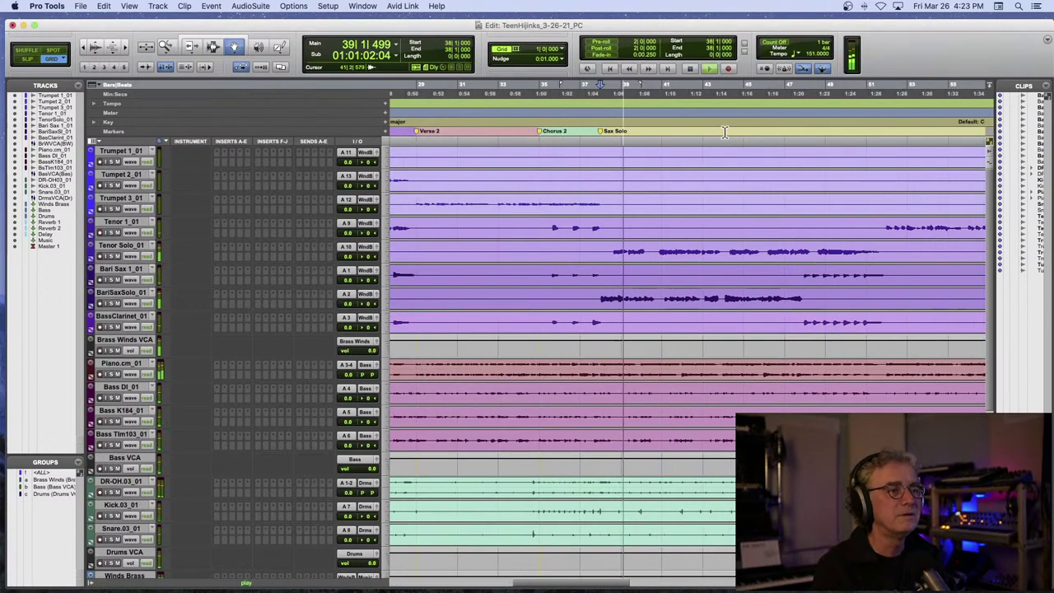
pyautogui.press('space')
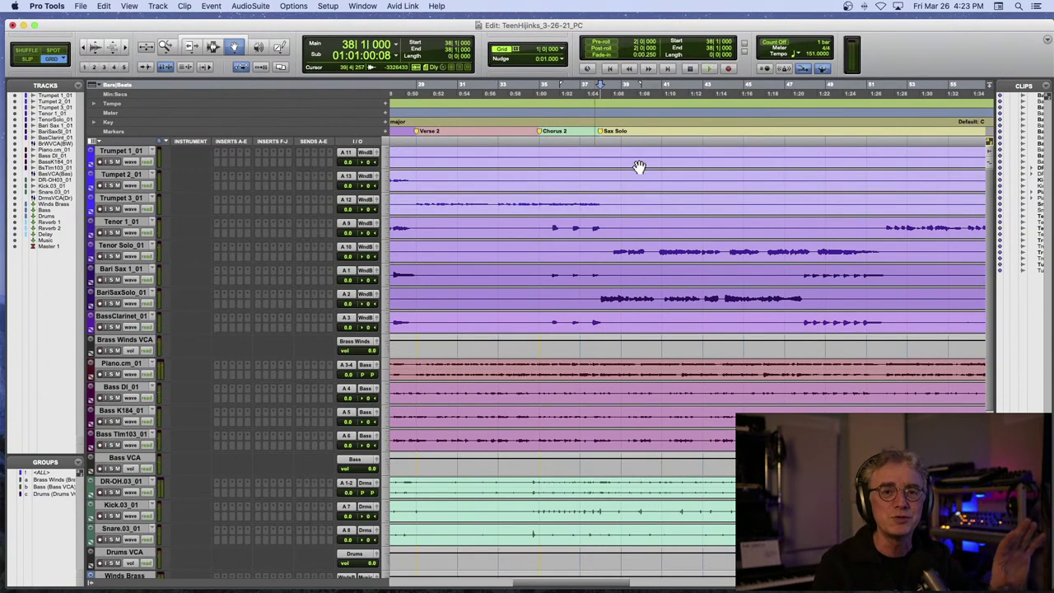
pyautogui.hscroll(6, 639, 167)
pyautogui.press('space')
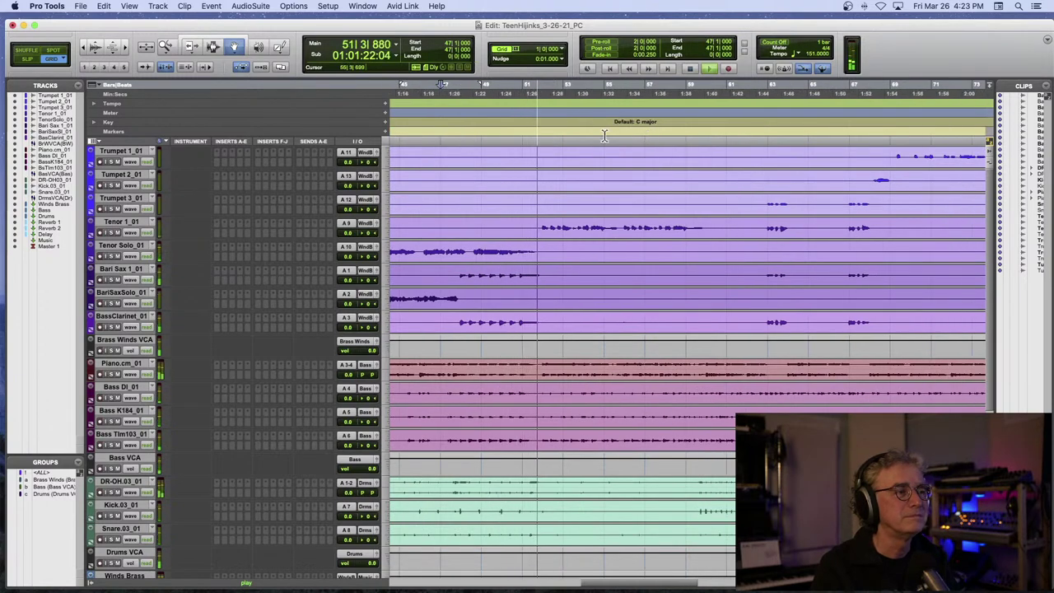
pyautogui.press('space')
pyautogui.click(542, 134)
pyautogui.press('KP_Enter')
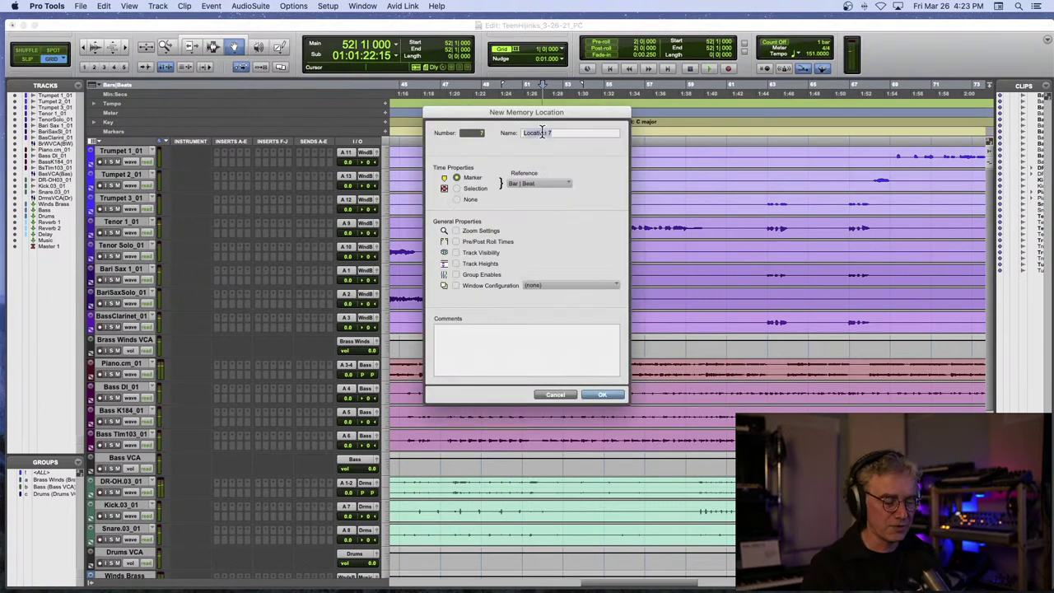
pyautogui.write('Vers')
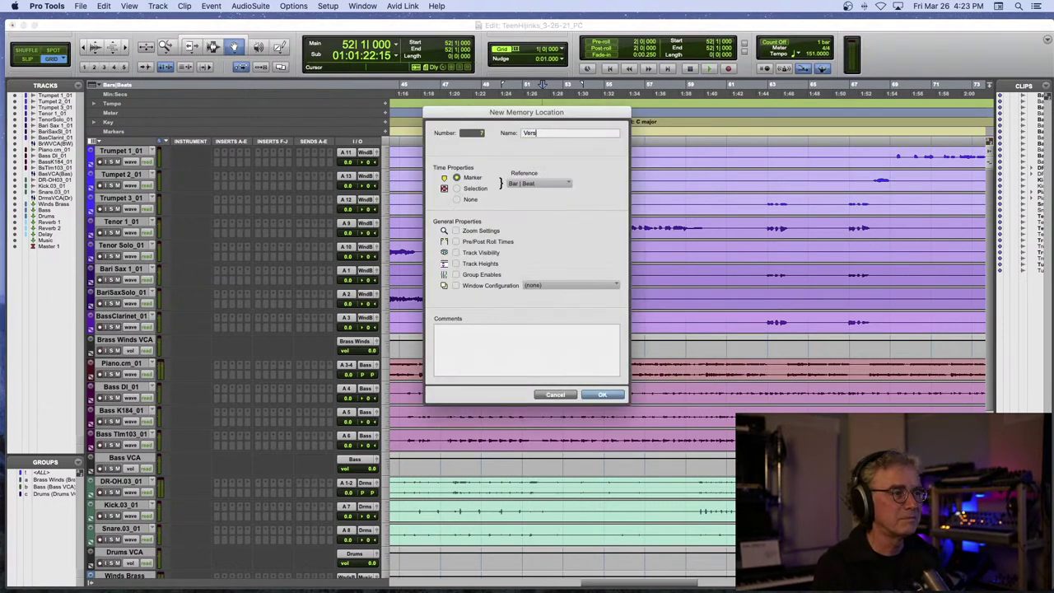
pyautogui.write('e 3')
pyautogui.press('Return')
# - Audition the third verse from bar 52 and again near its end, and add a marker named Chorus at bar 60
pyautogui.press('space')
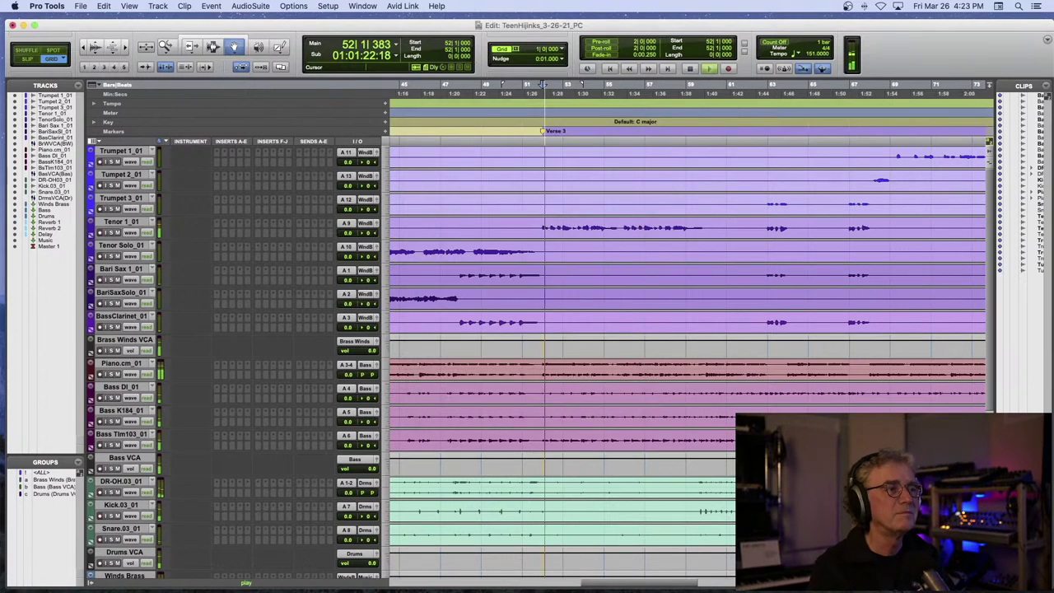
pyautogui.press('space')
pyautogui.click(683, 134)
pyautogui.press('space')
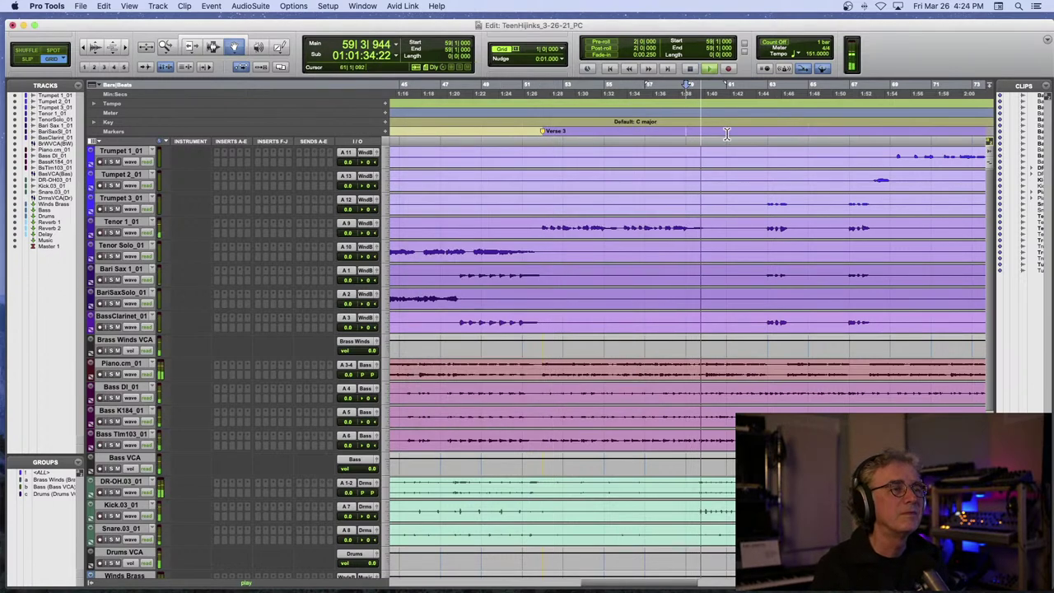
pyautogui.press('space')
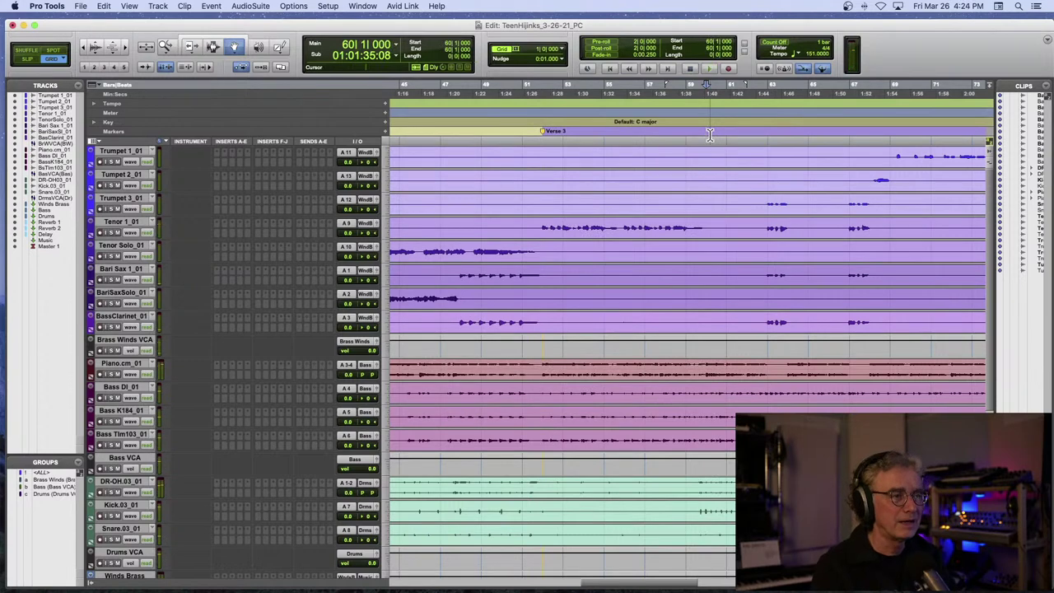
pyautogui.press('KP_Enter')
pyautogui.write('Ch')
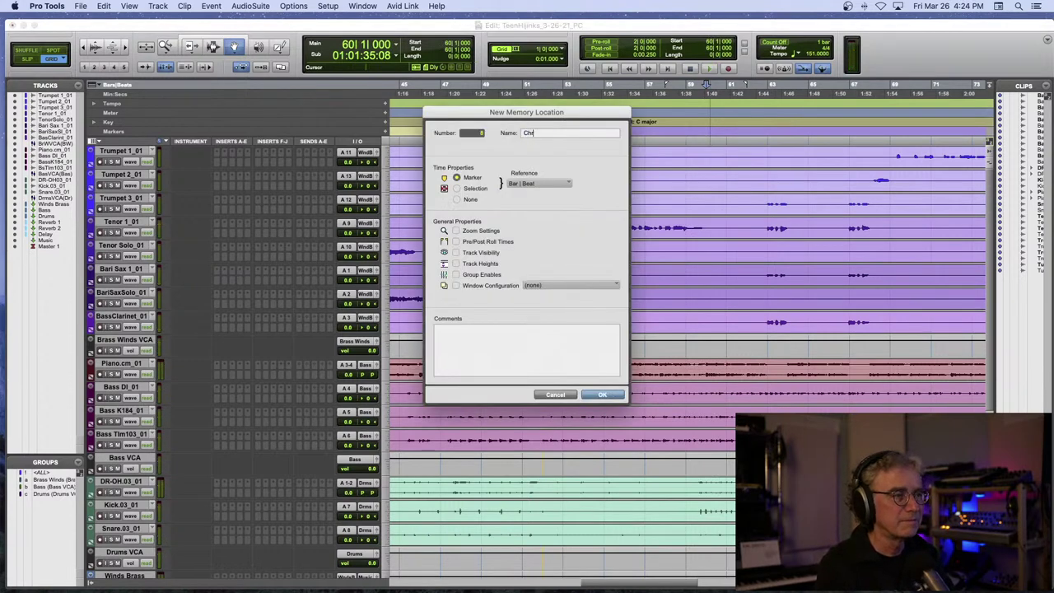
pyautogui.write('us')
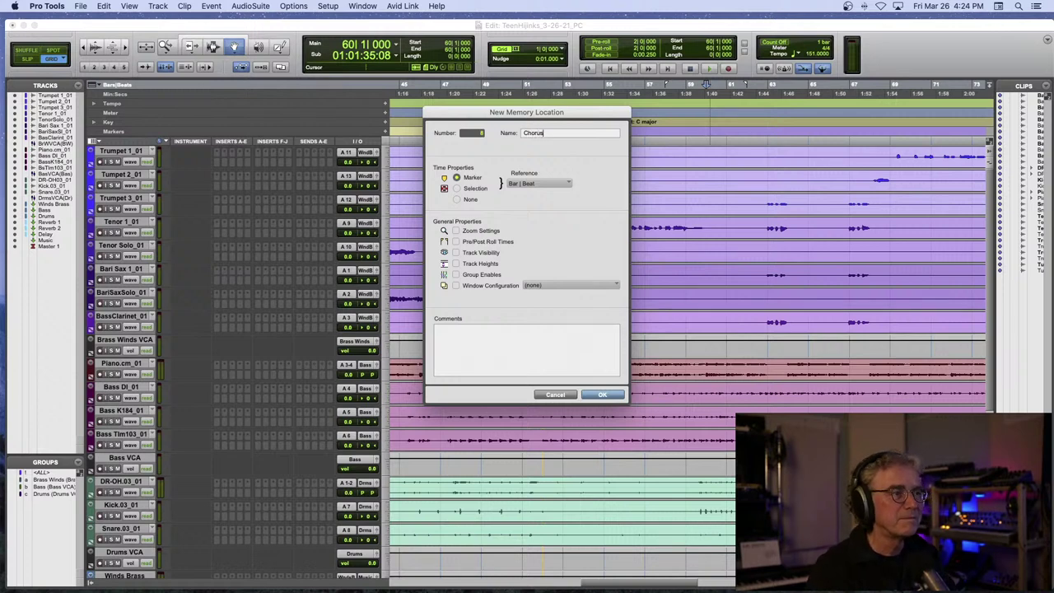
pyautogui.press('Return')
# - Audition up to the trumpet entrance and from bar 68, and add a marker named Trumpet Solo at bar 68
pyautogui.press('space')
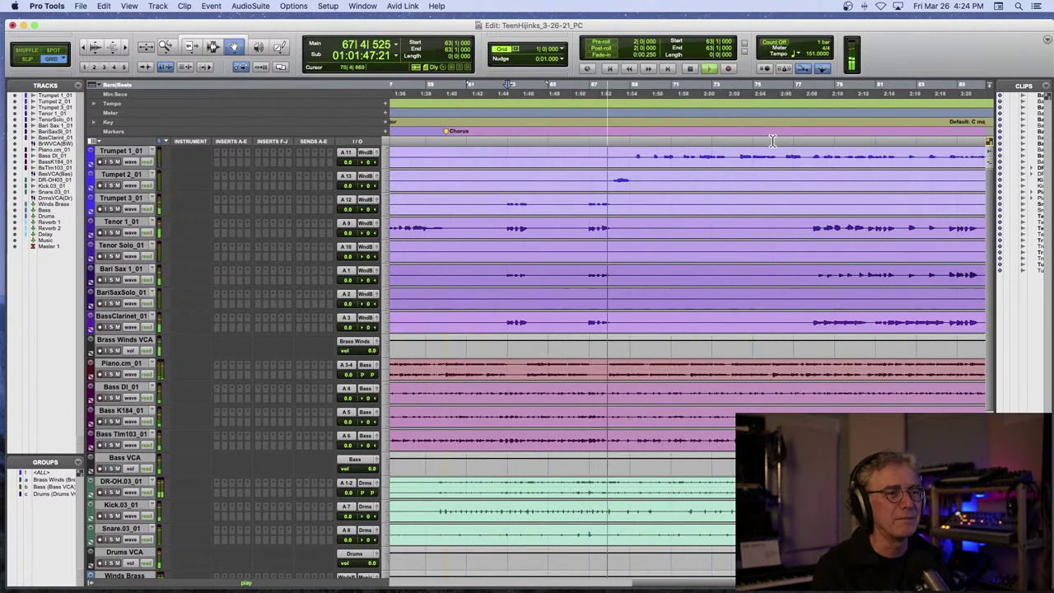
pyautogui.press('space')
pyautogui.click(613, 135)
pyautogui.press('space')
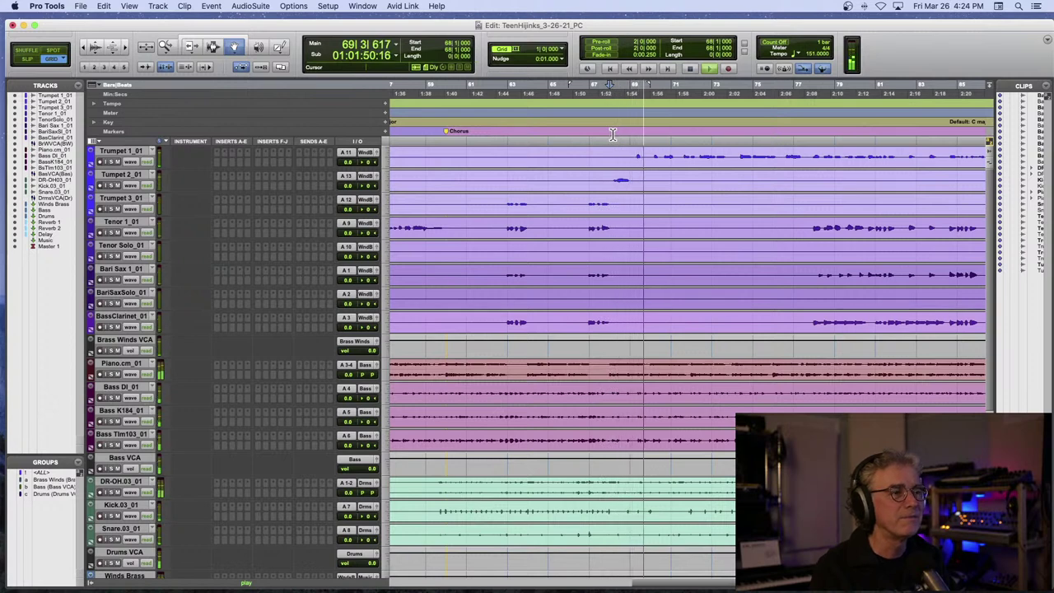
pyautogui.press('space')
pyautogui.press('KP_Enter')
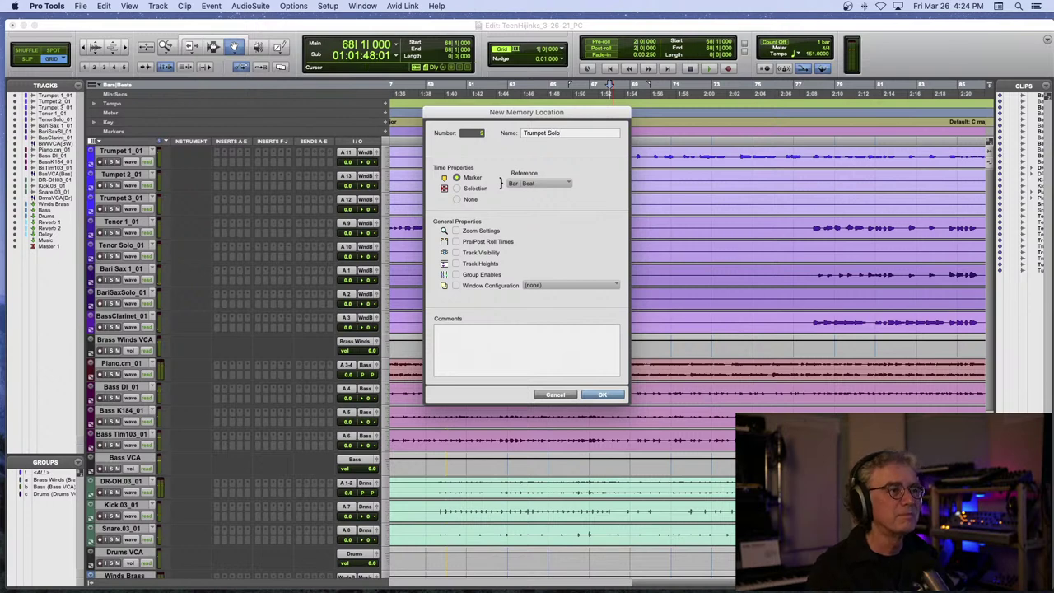
pyautogui.press('Return')
# - Audition from bar 78, where the Tenor 1 part re-enters, and add a marker named Chorus 4 there
pyautogui.click(813, 131)
pyautogui.press('space')
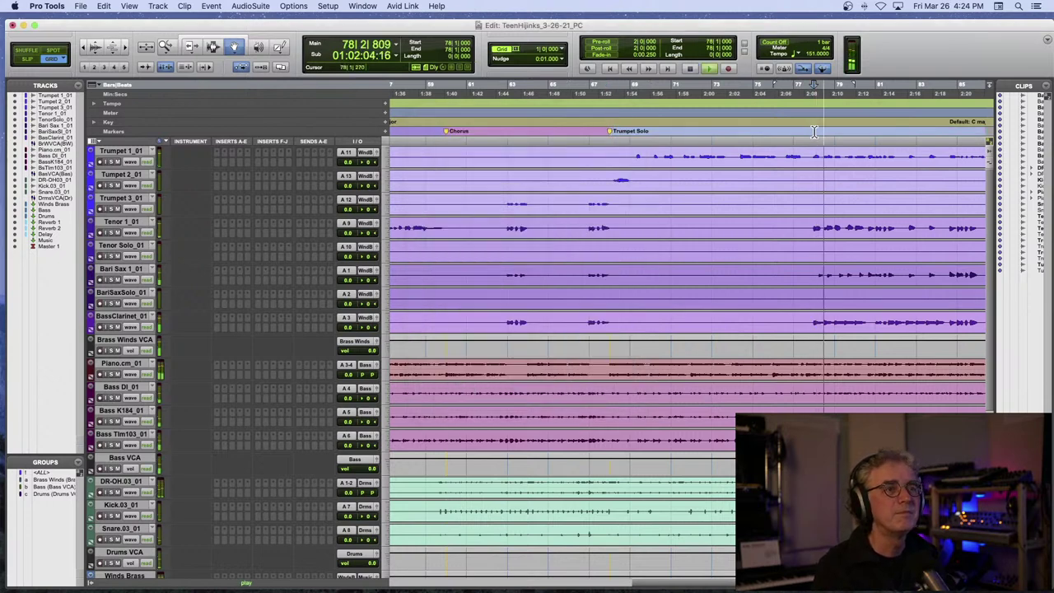
pyautogui.hscroll(-5, 736, 148)
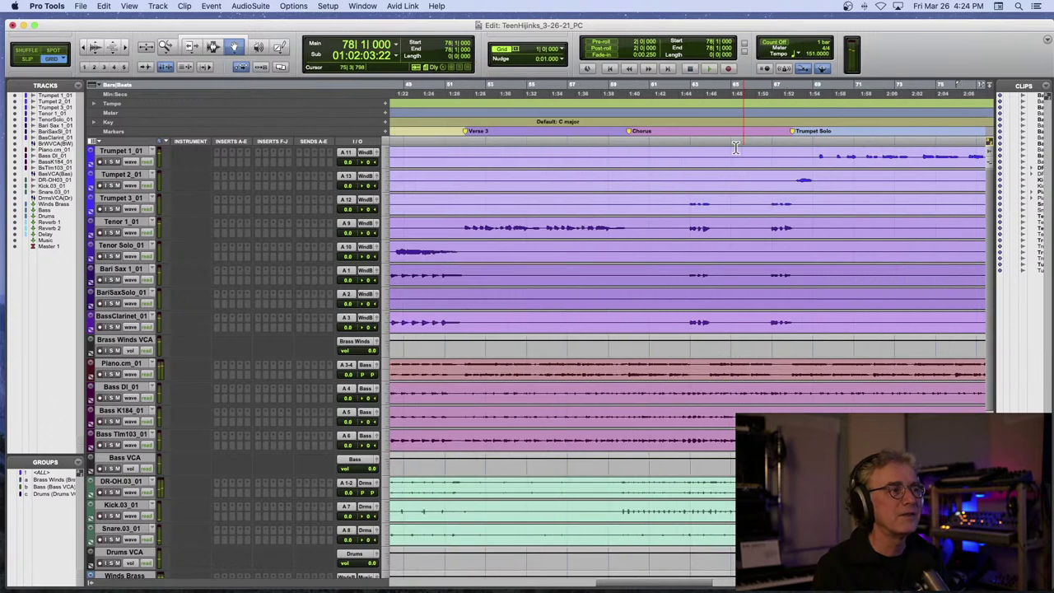
pyautogui.hscroll(5, 736, 148)
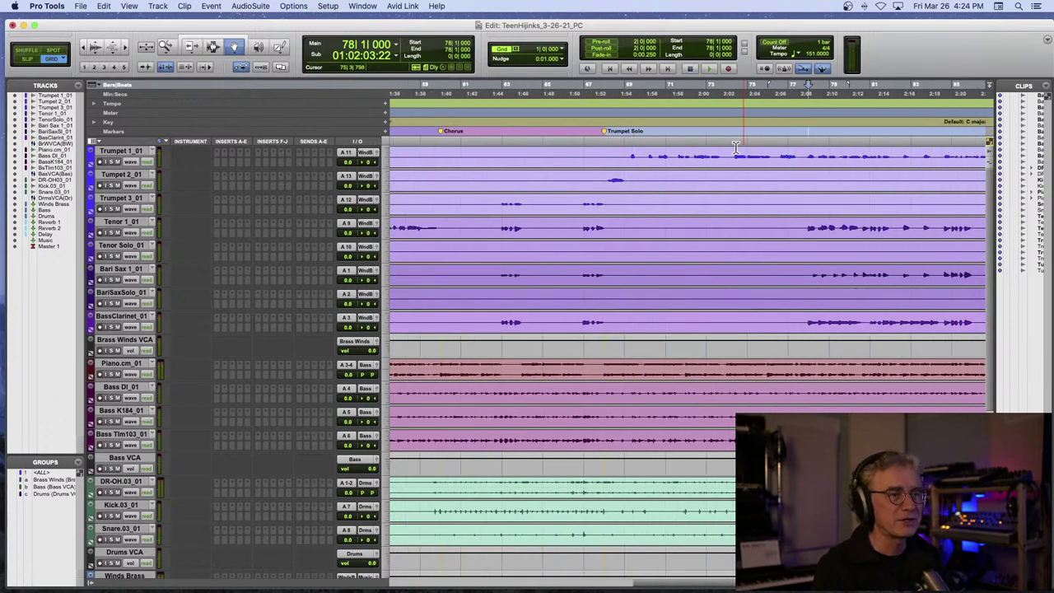
pyautogui.press('KP_Enter')
pyautogui.write('Chorus 4')
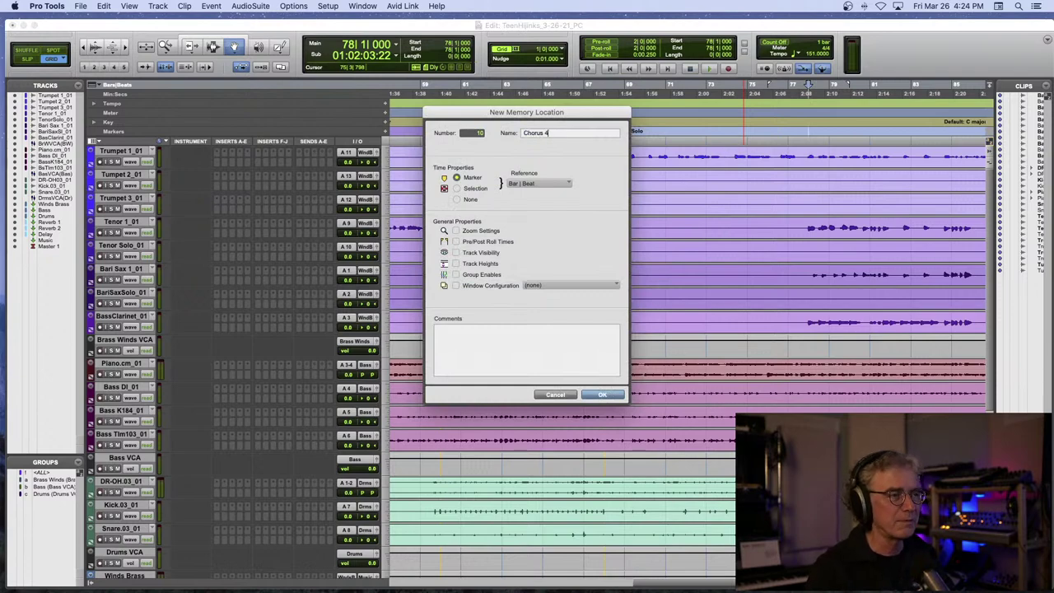
pyautogui.press('Return')
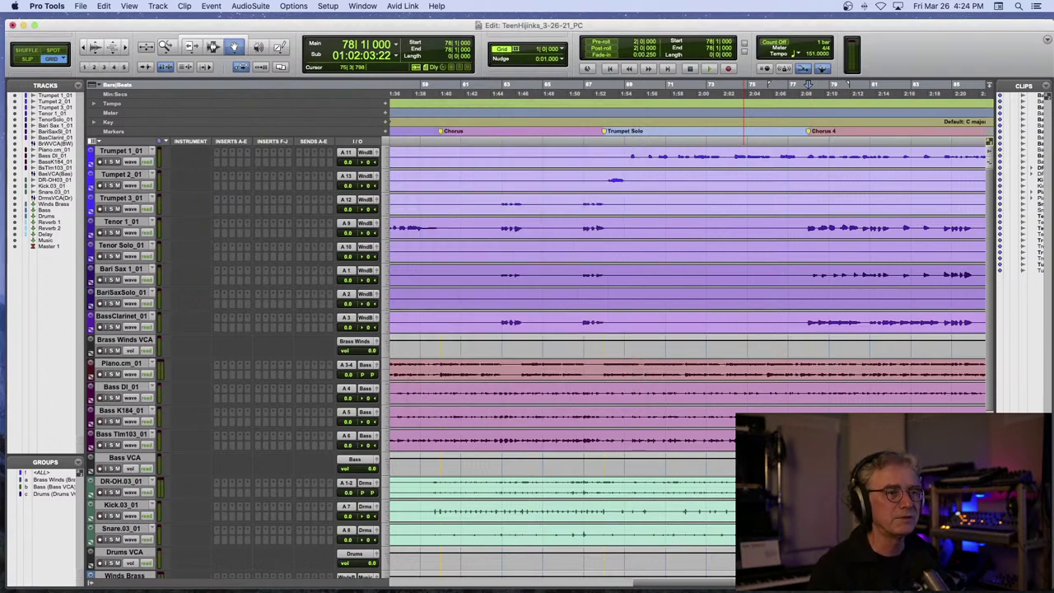
# - Listen through the end of Chorus 4 and add a marker named Verse 4 at bar 86
pyautogui.hscroll(5, 700, 118)
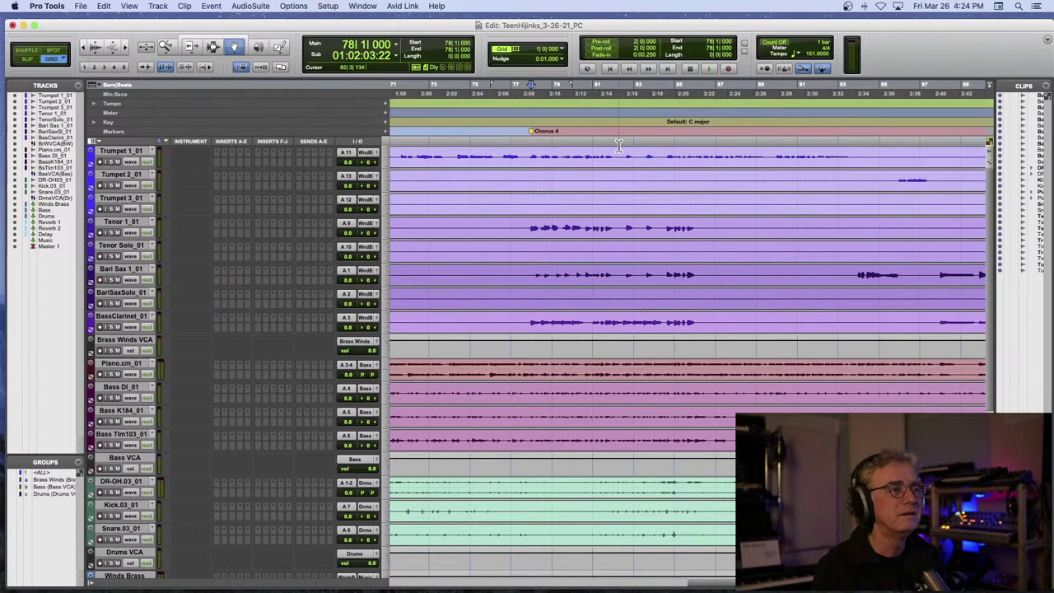
pyautogui.press('space')
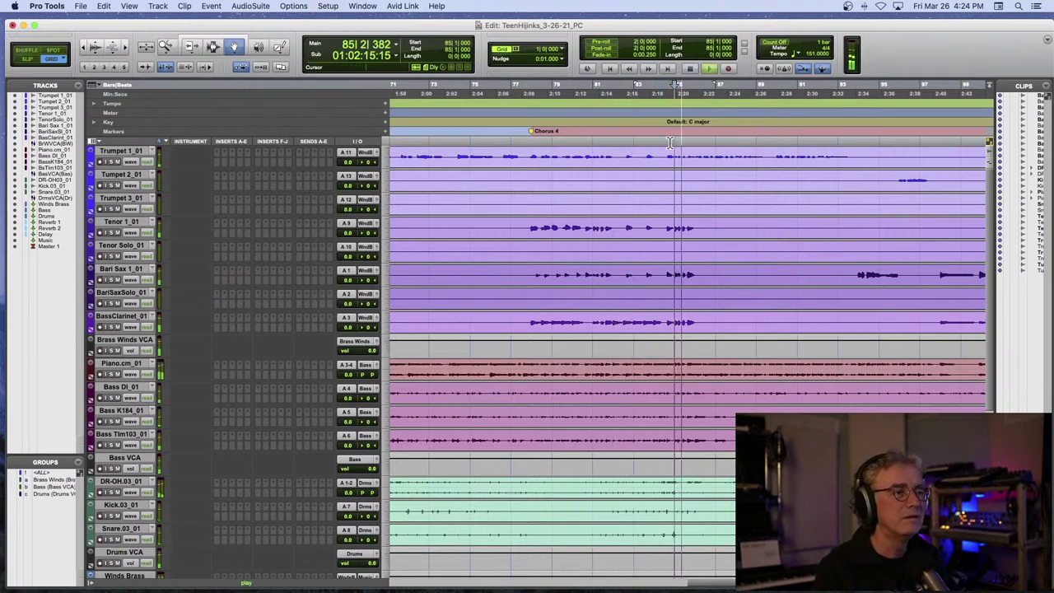
pyautogui.press('space')
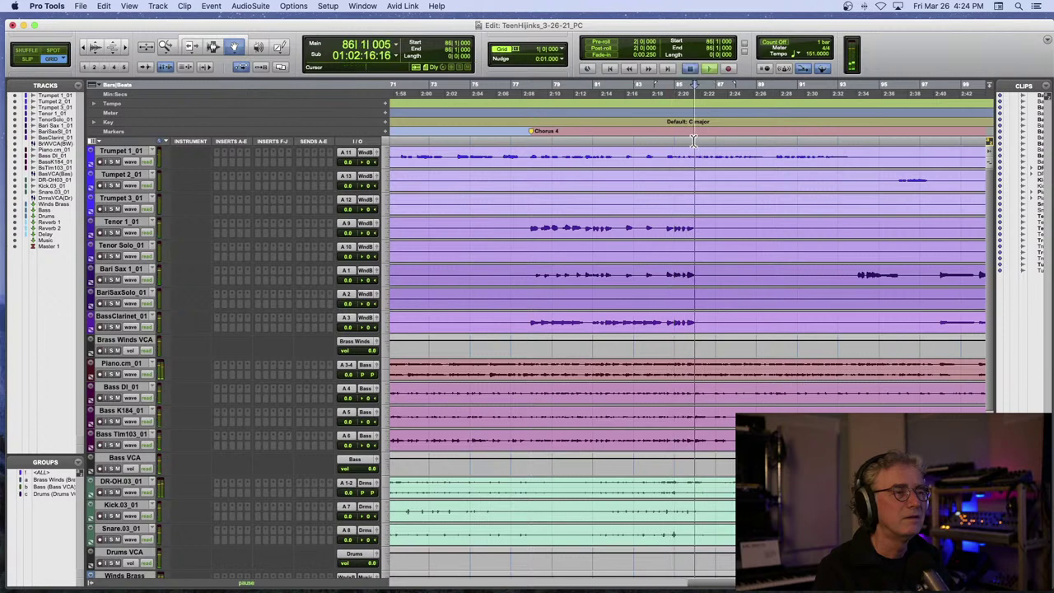
pyautogui.press('KP_Enter')
pyautogui.write('Ve')
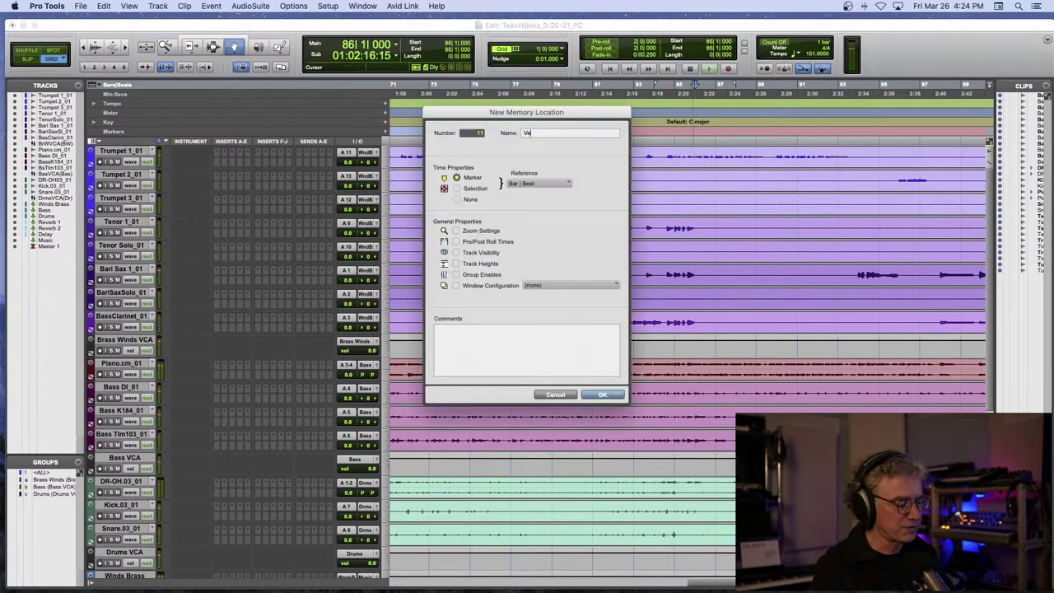
pyautogui.write('rse 4')
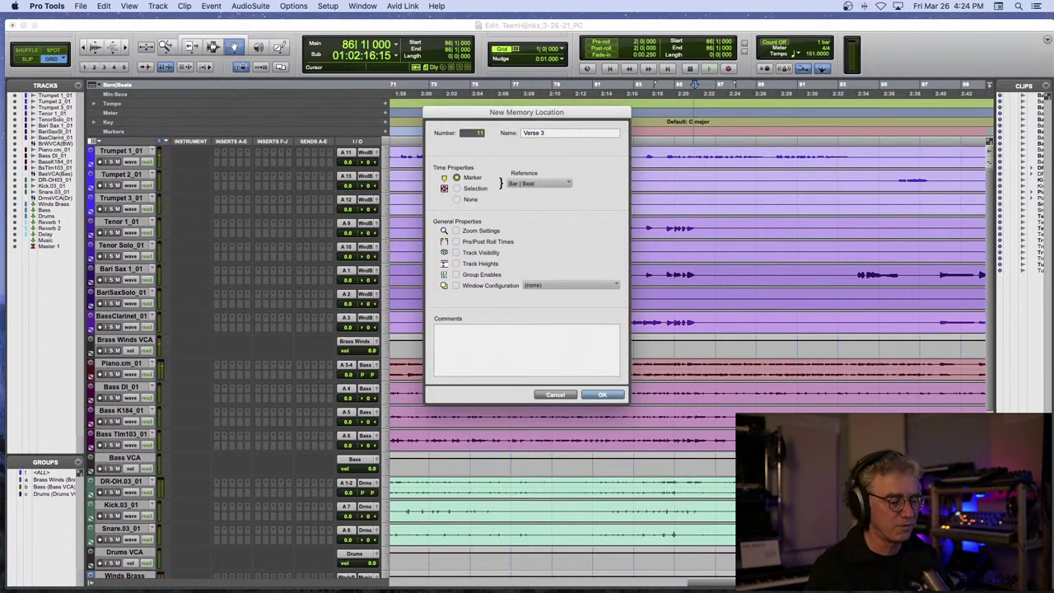
pyautogui.press('Return')
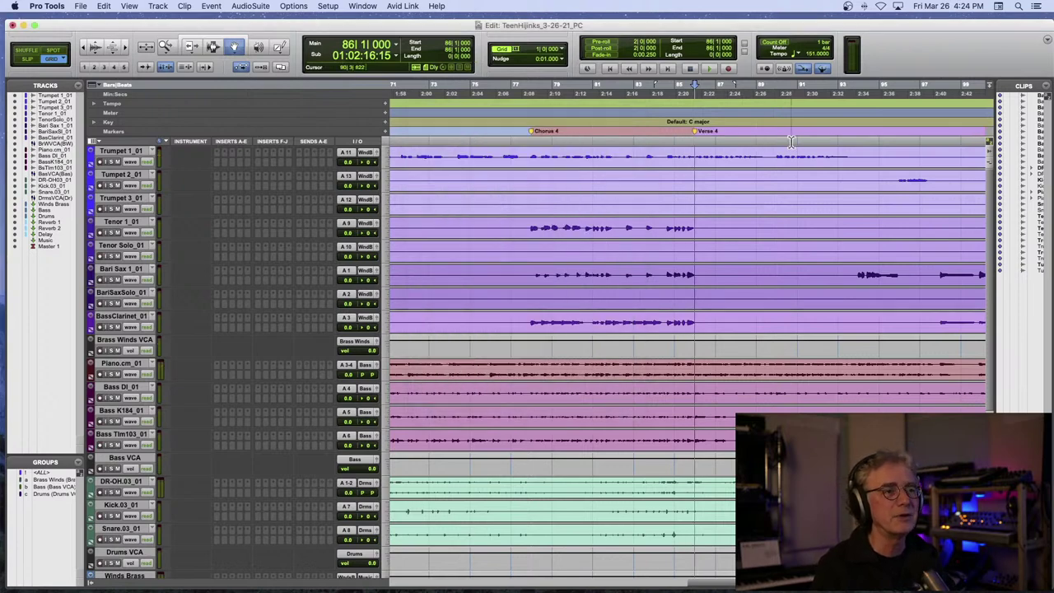
# - Audition the session from bars 85 and 93 to locate the end of the fourth verse
pyautogui.press('Return')
pyautogui.press('r')
pyautogui.press('r')
pyautogui.press('r')
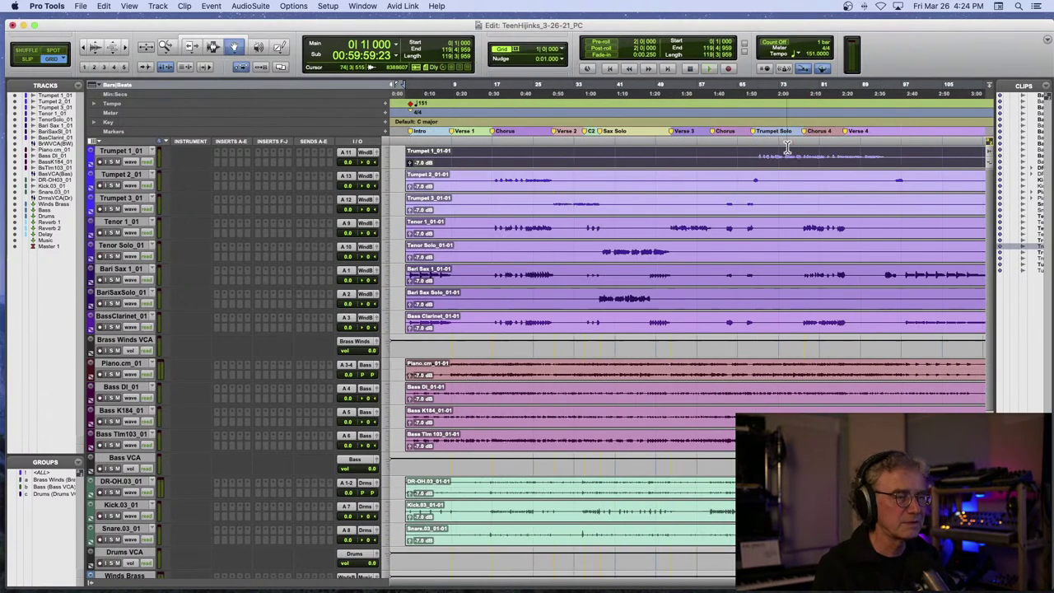
pyautogui.press('space')
pyautogui.click(614, 141)
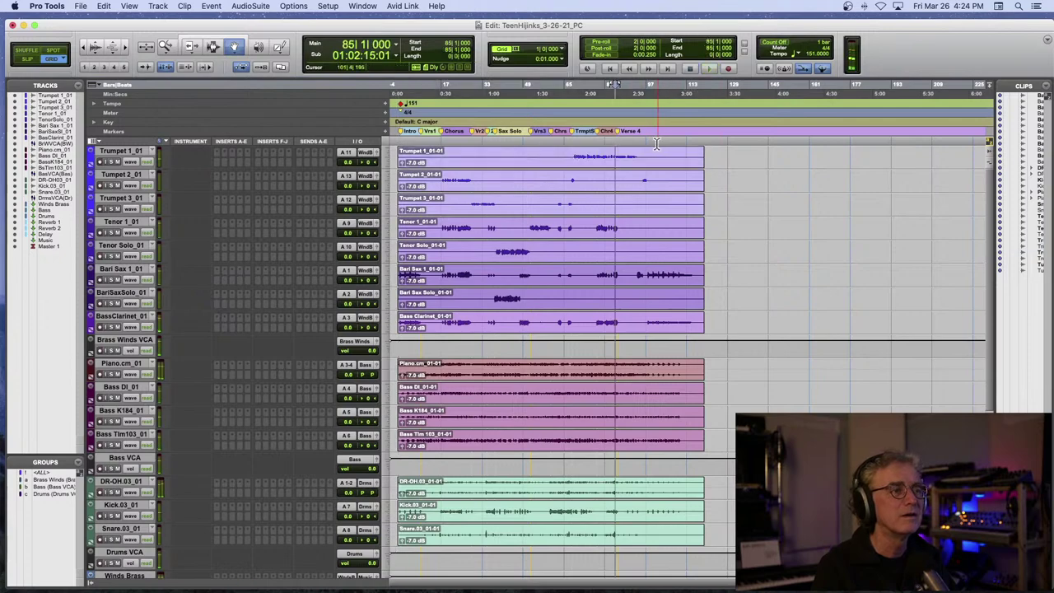
pyautogui.click(634, 141)
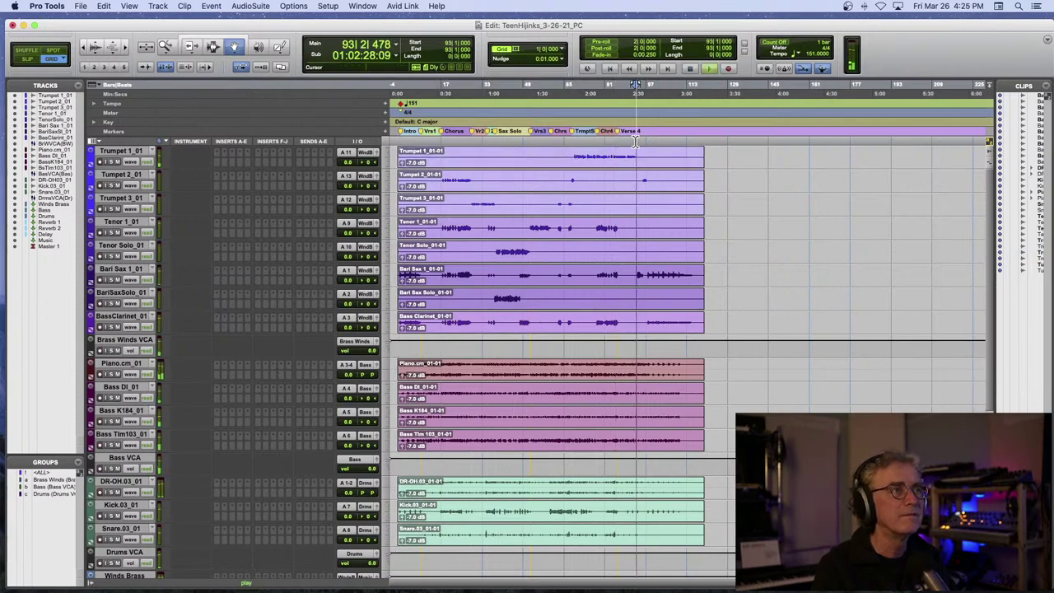
pyautogui.press('t')
pyautogui.press('t')
pyautogui.press('t')
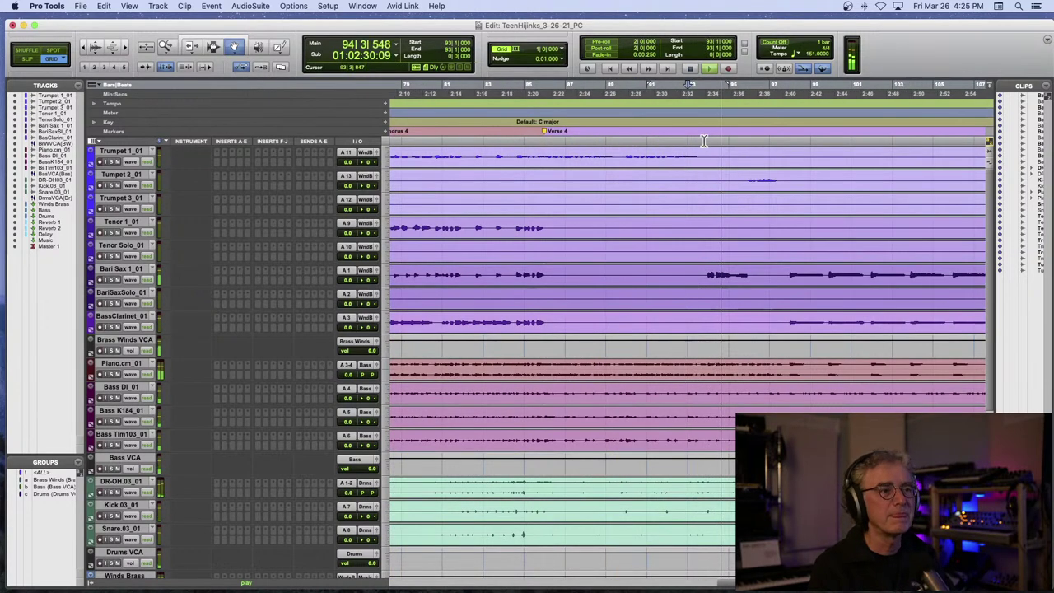
# - Add a marker named Outro at bar 98, where the sustained bari sax notes begin
pyautogui.click(787, 140)
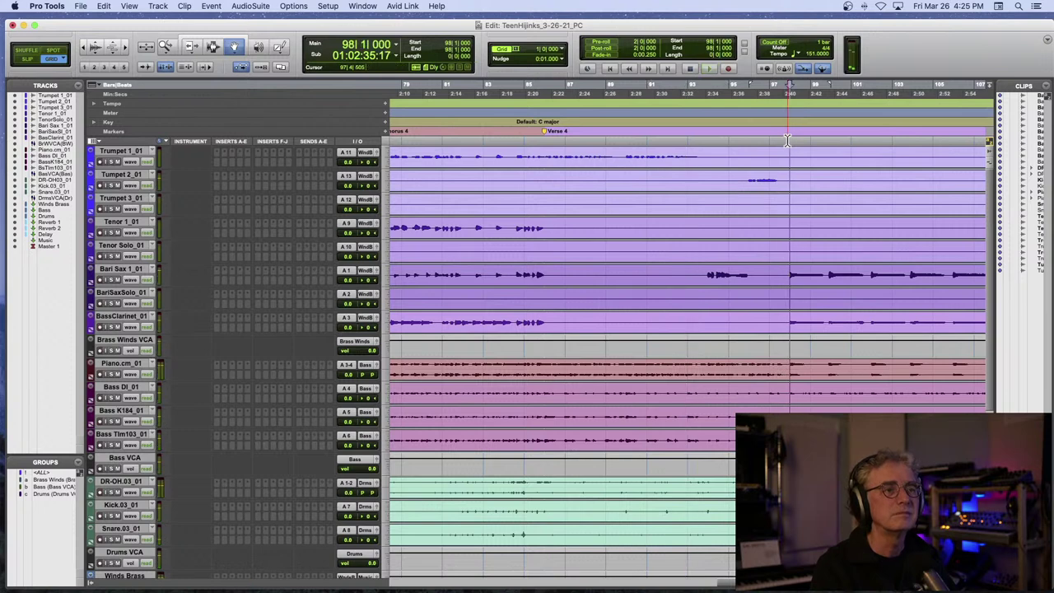
pyautogui.press('KP_Enter')
pyautogui.write('Outro')
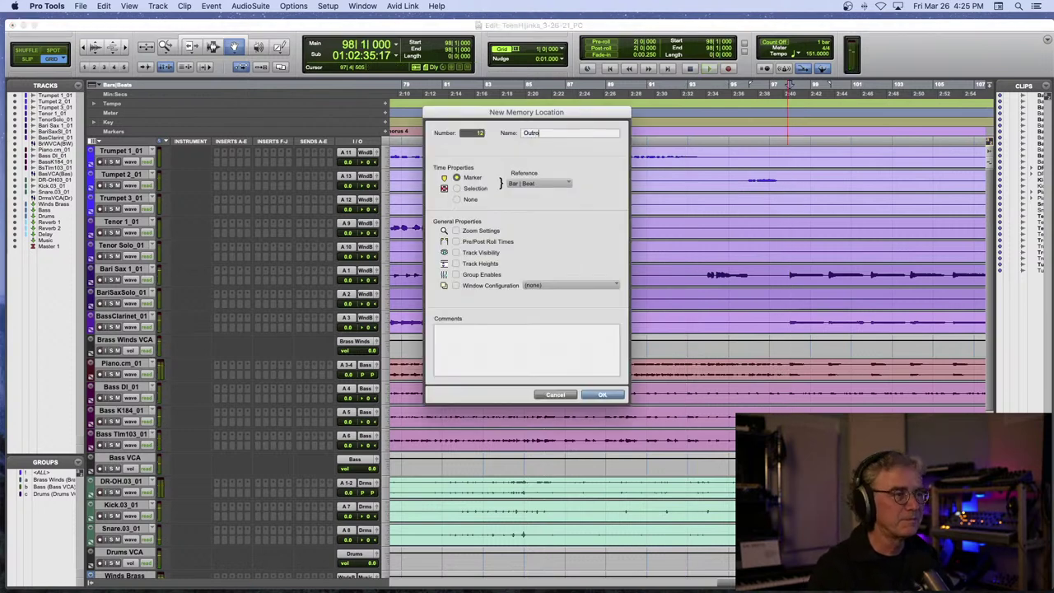
pyautogui.press('Return')
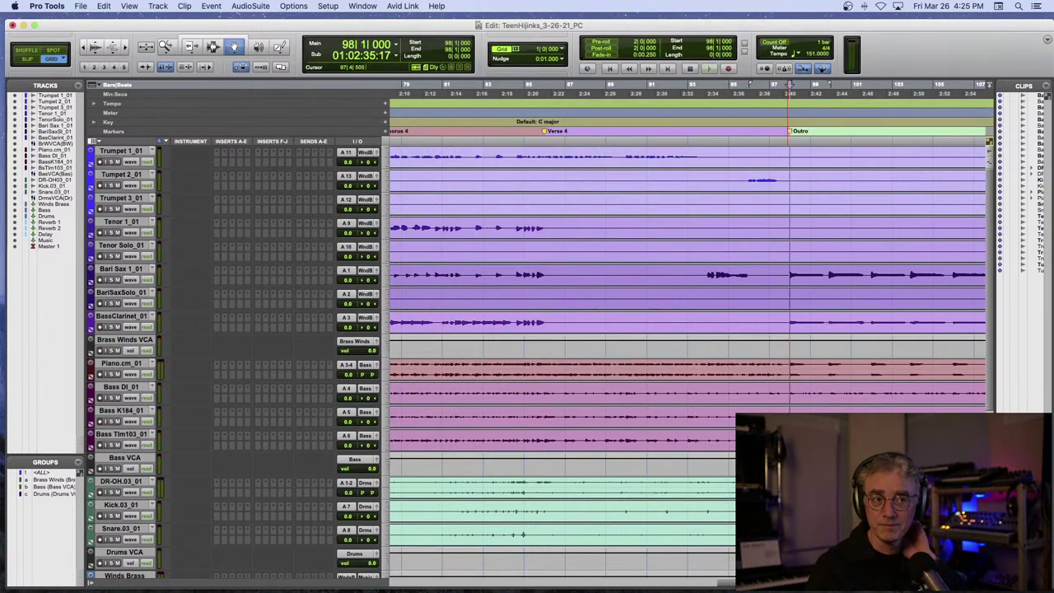
# - Open the Memory Locations window, move it clear of the clips, and enlarge it to list all the markers
pyautogui.press('r')
pyautogui.press('r')
pyautogui.press('r')
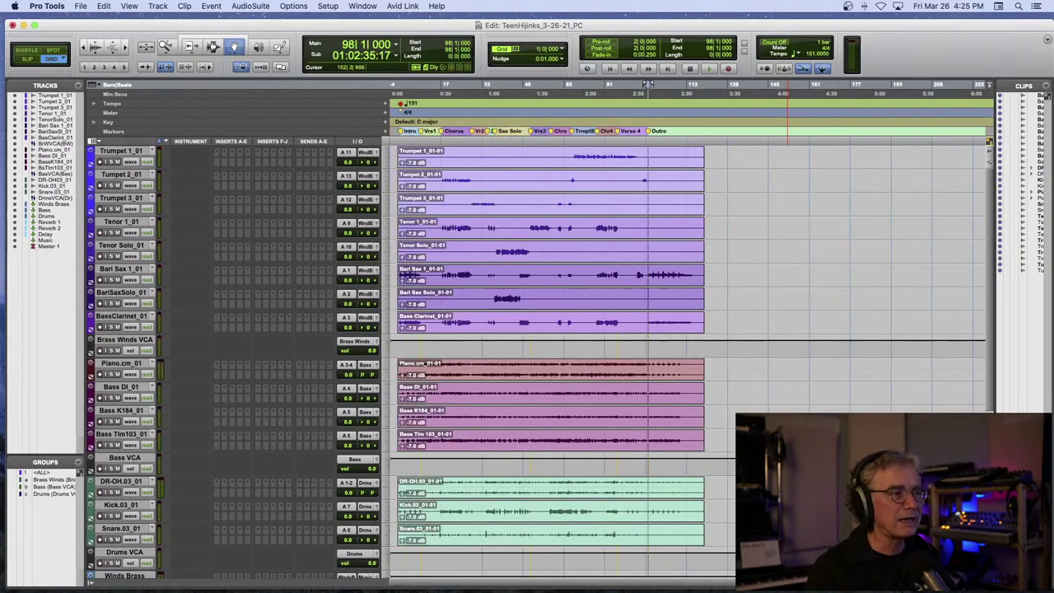
pyautogui.click(648, 85)
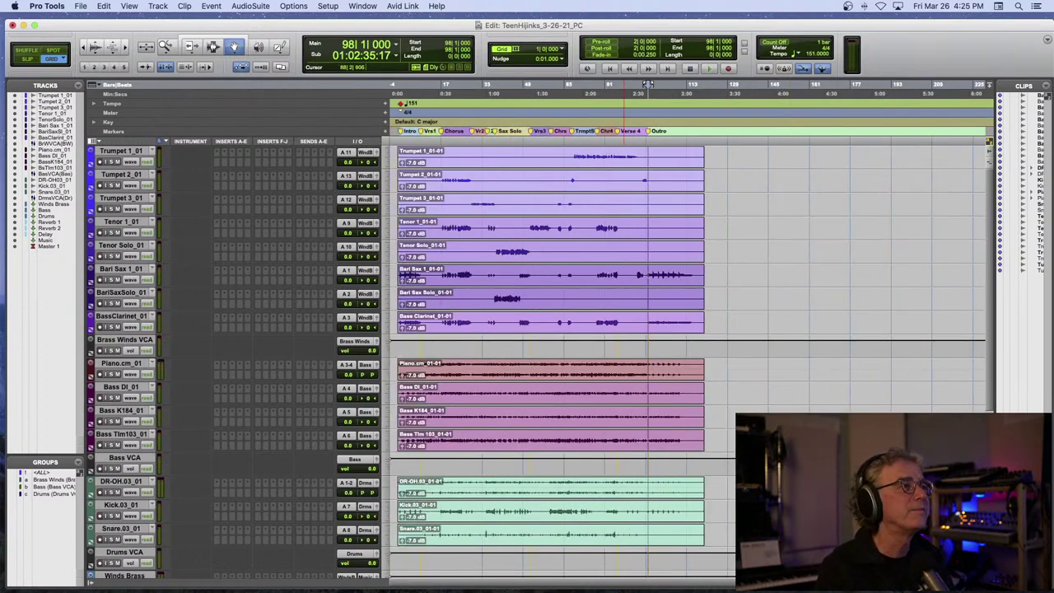
pyautogui.click(363, 6)
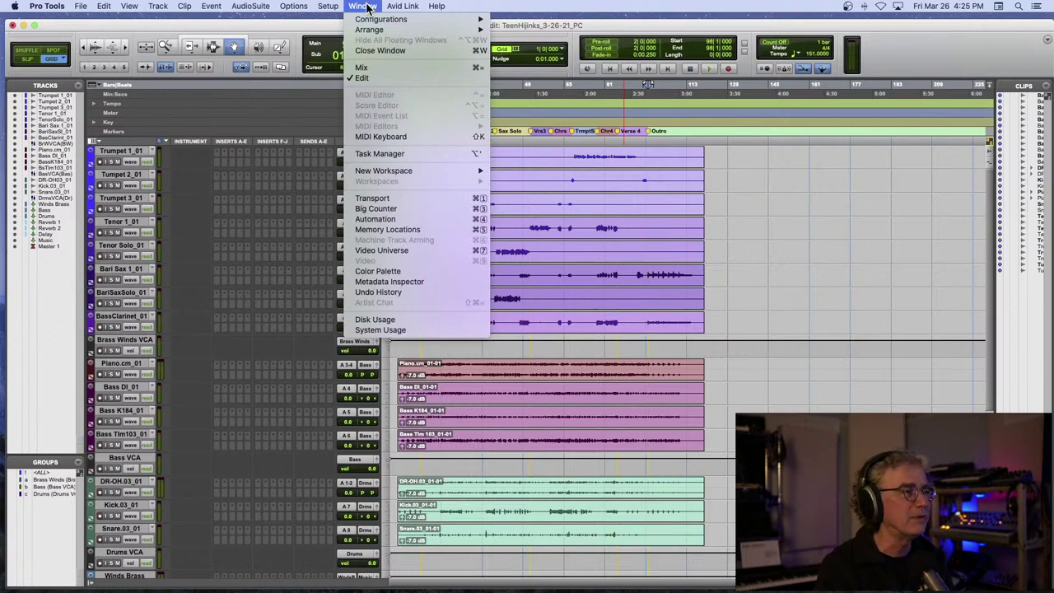
pyautogui.click(459, 230)
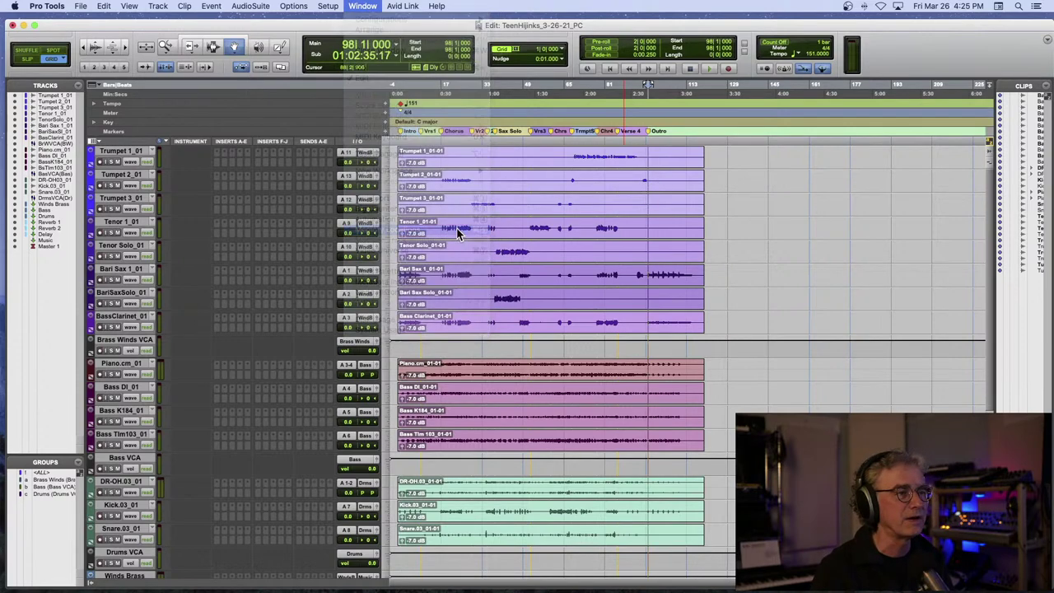
pyautogui.moveTo(301, 215); pyautogui.dragTo(940, 89)
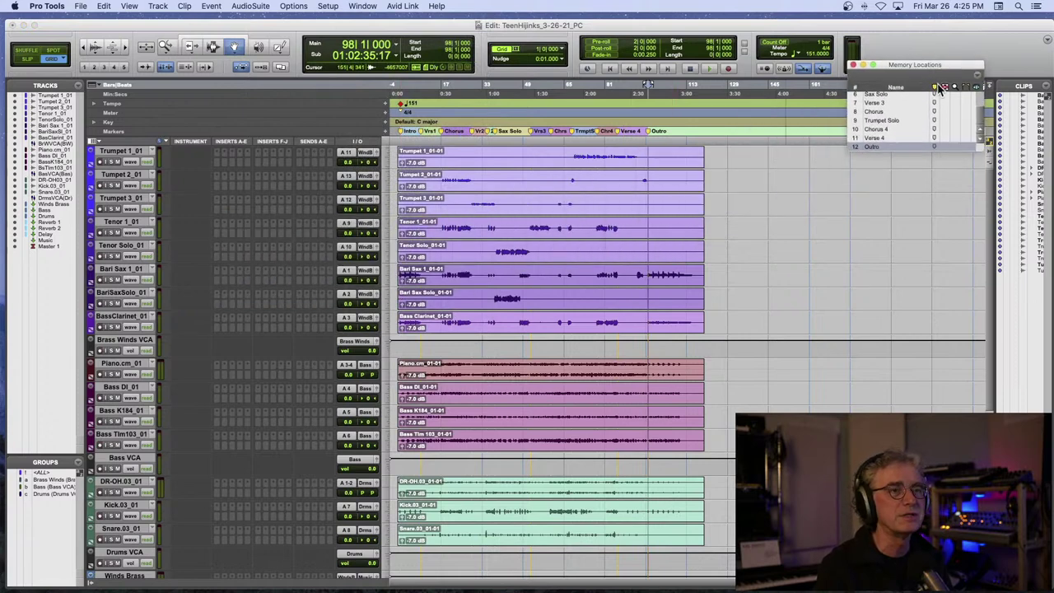
pyautogui.moveTo(983, 150); pyautogui.dragTo(998, 289)
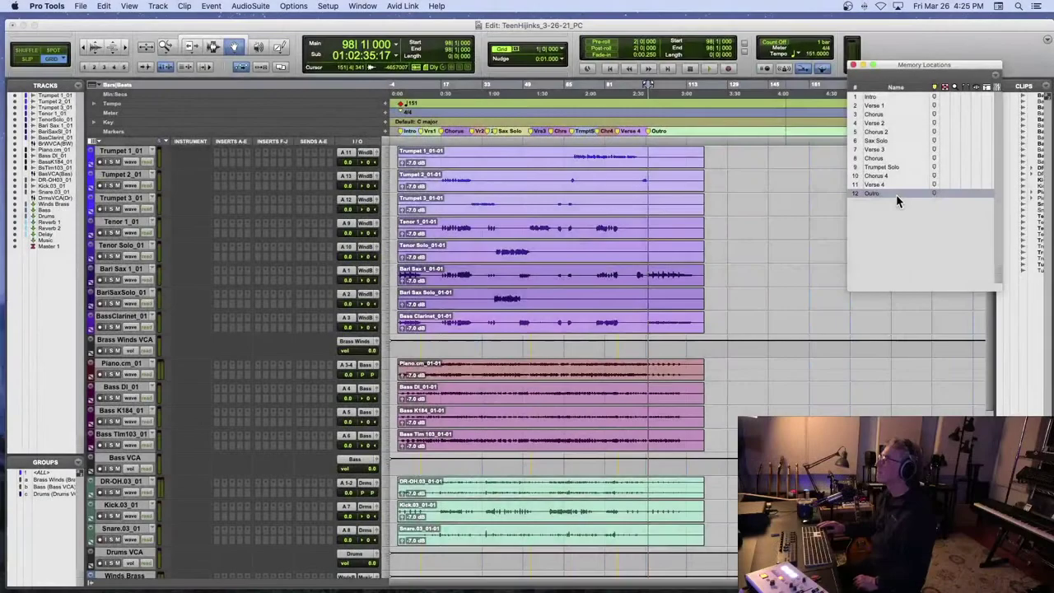
# - Return to the Intro at bar 1 and recall memory location 6, Sax Solo
pyautogui.press('space')
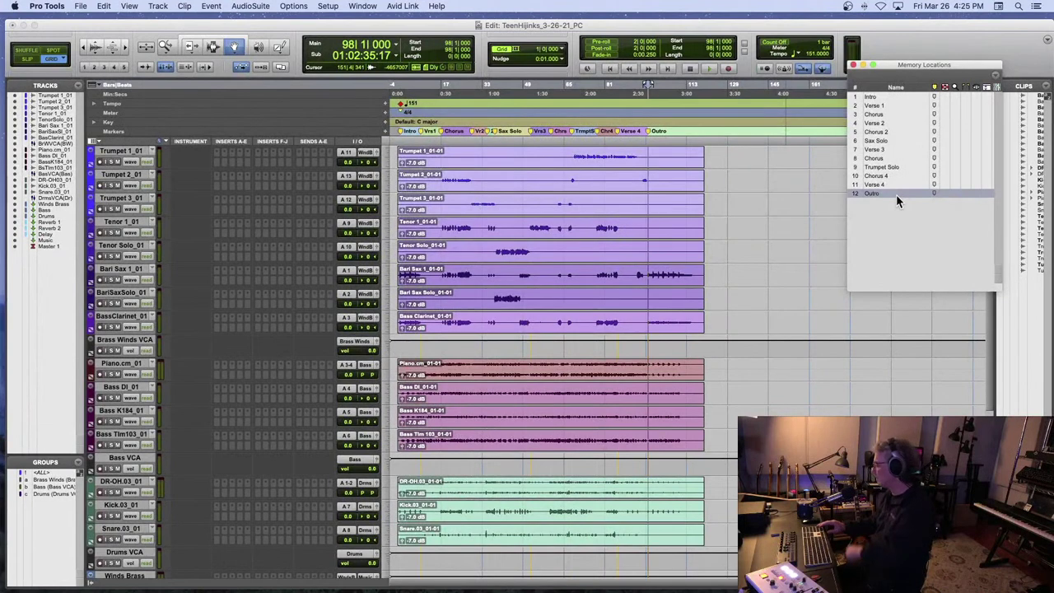
pyautogui.press('Return')
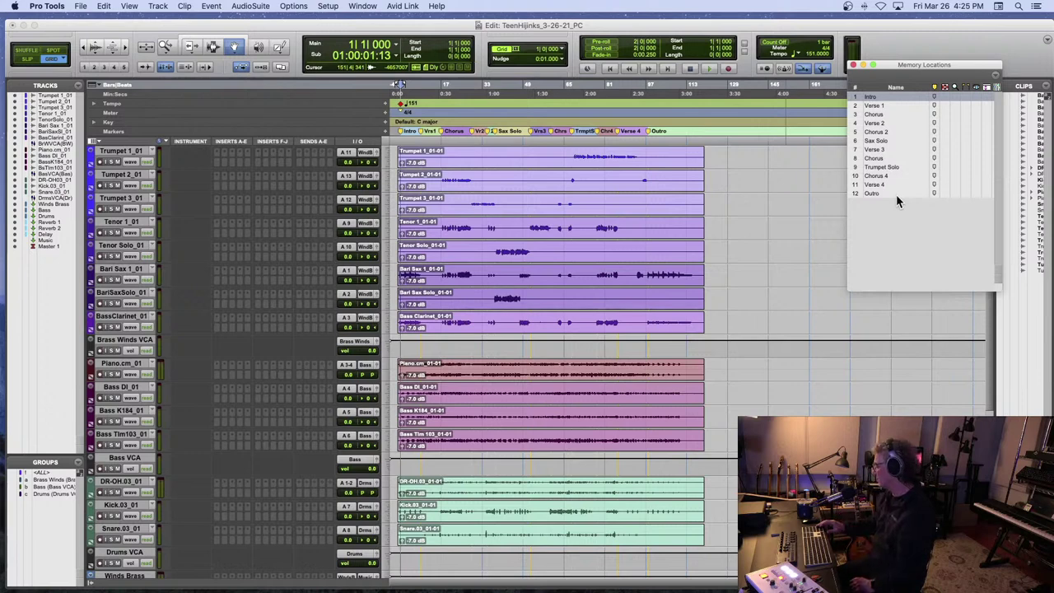
pyautogui.press('.')
pyautogui.press('6')
pyautogui.press('.')
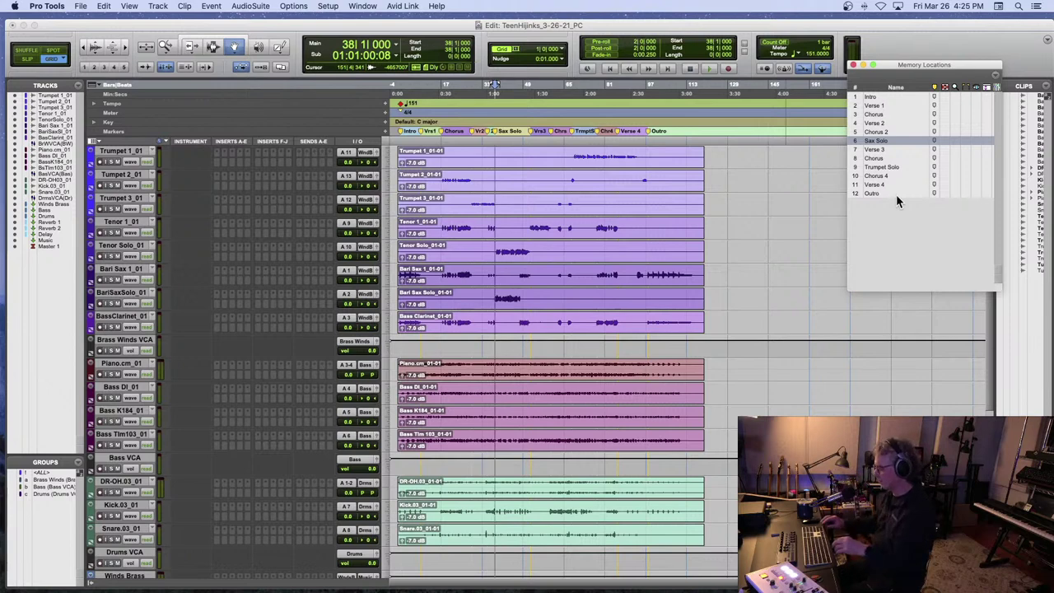
# - Start playback from the Sax Solo marker and recall memory location 8, Chorus, while the session plays
pyautogui.press('space')
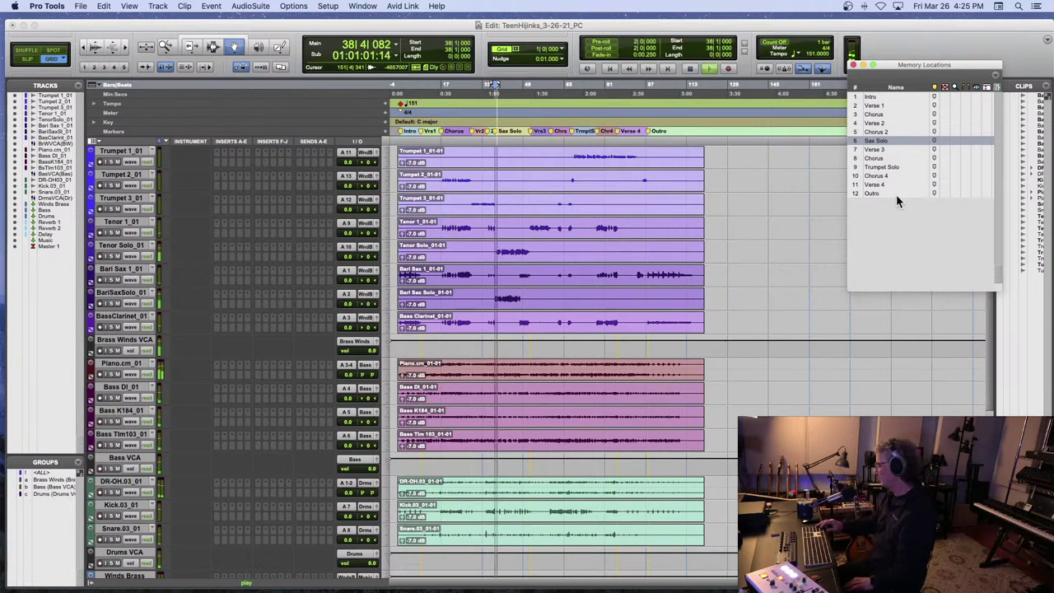
pyautogui.press('KP_Decimal')
pyautogui.press('KP_8')
pyautogui.press('KP_Decimal')
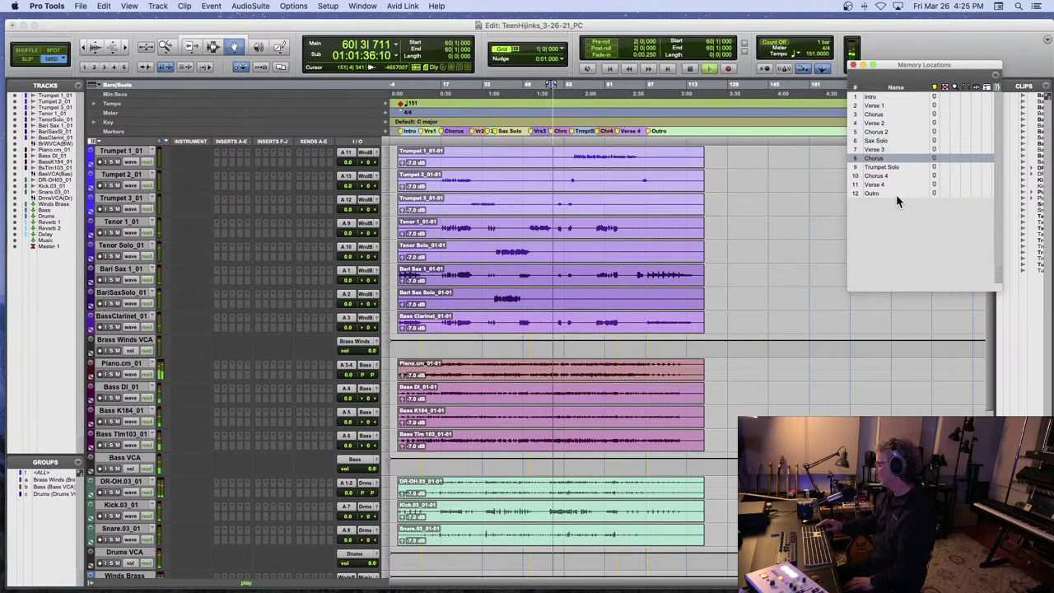
# - During playback, recall memory location 1, Intro, followed by memory location 5, Chorus 2
pyautogui.press('KP_Decimal')
pyautogui.press('KP_1')
pyautogui.press('KP_Decimal')
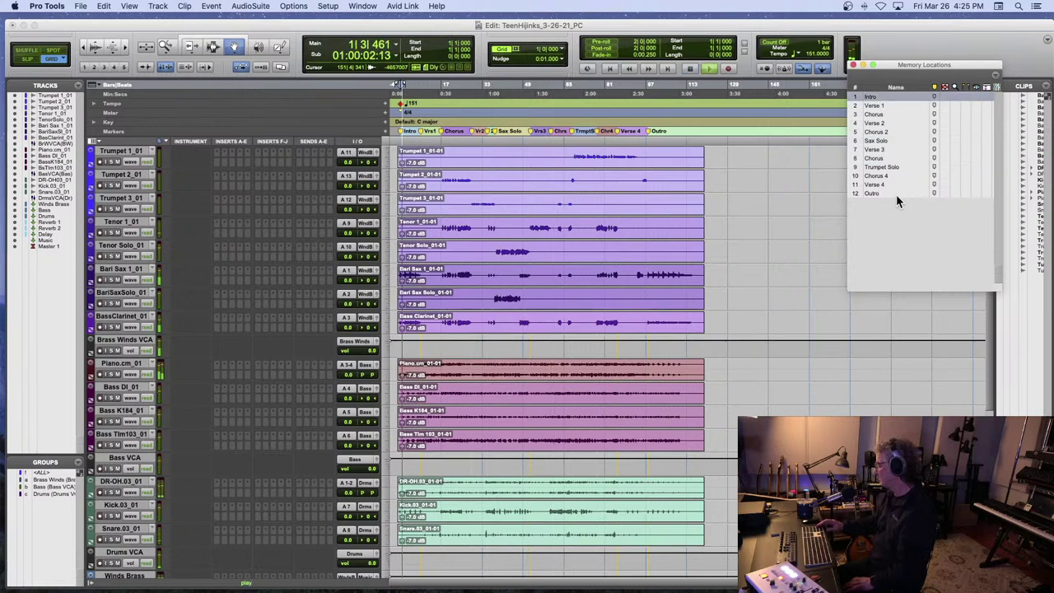
pyautogui.press('KP_Decimal')
pyautogui.press('KP_5')
pyautogui.press('KP_Decimal')
pyautogui.press('space')
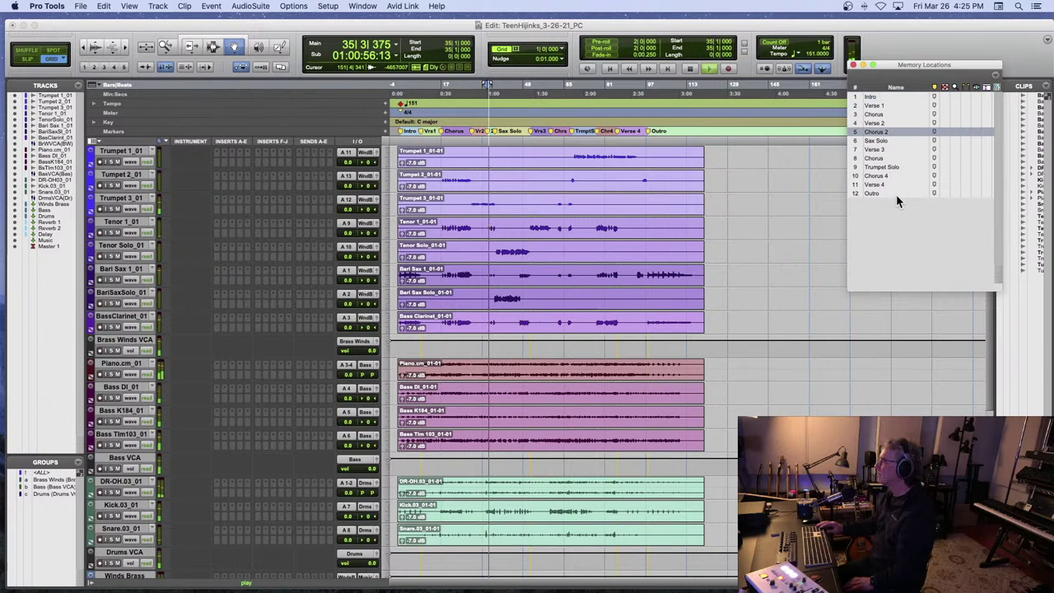
# - Jump playback to memory location 9, Trumpet Solo, and on to memory location 12, Outro
pyautogui.press('KP_Decimal')
pyautogui.press('KP_9')
pyautogui.press('KP_Decimal')
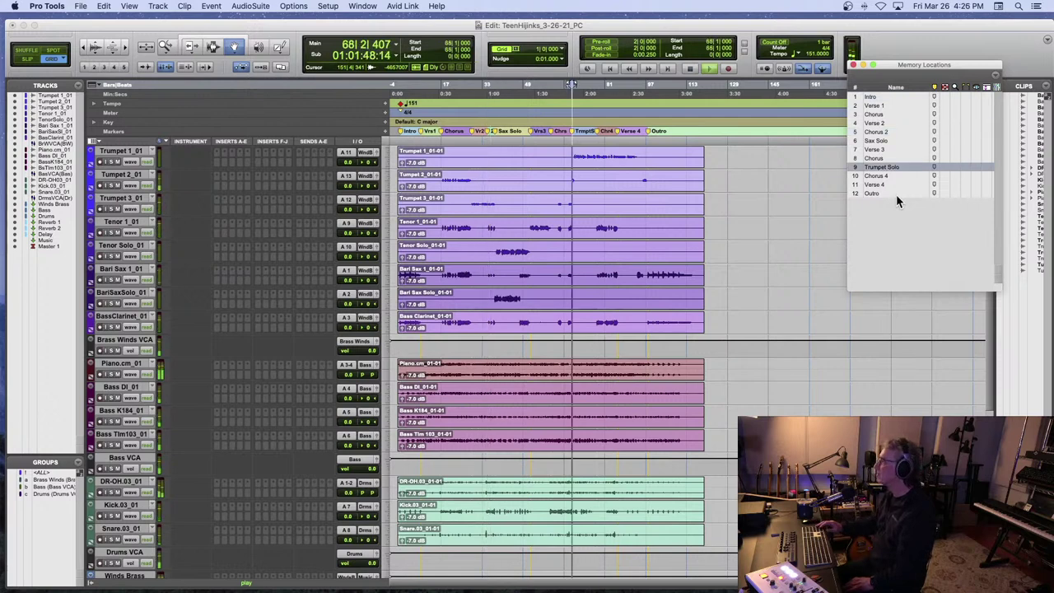
pyautogui.press('KP_Decimal')
pyautogui.press('KP_1')
pyautogui.press('KP_2')
pyautogui.press('KP_Decimal')
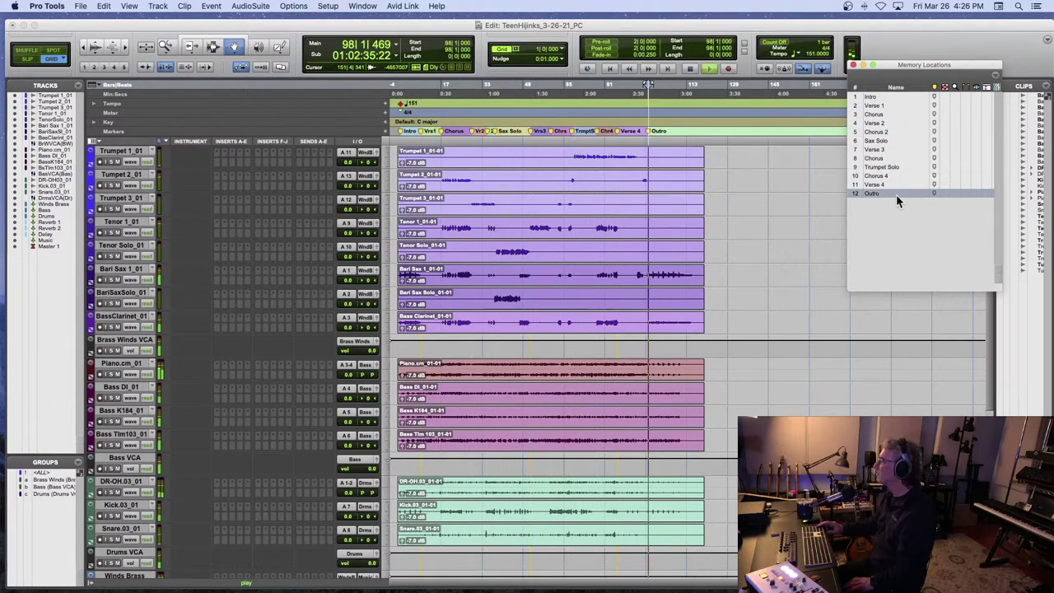
# - Stop playback and insert the stereo FabFilter Pro-R reverb in the first insert slot of the Reverb 1 track
pyautogui.press('space')
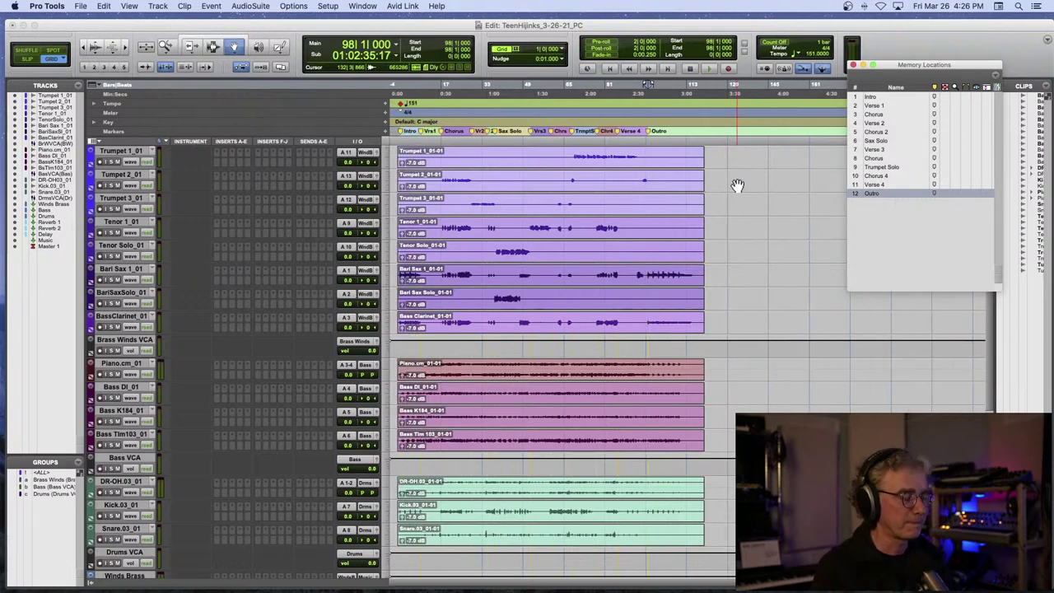
pyautogui.scroll(-5, 737, 184)
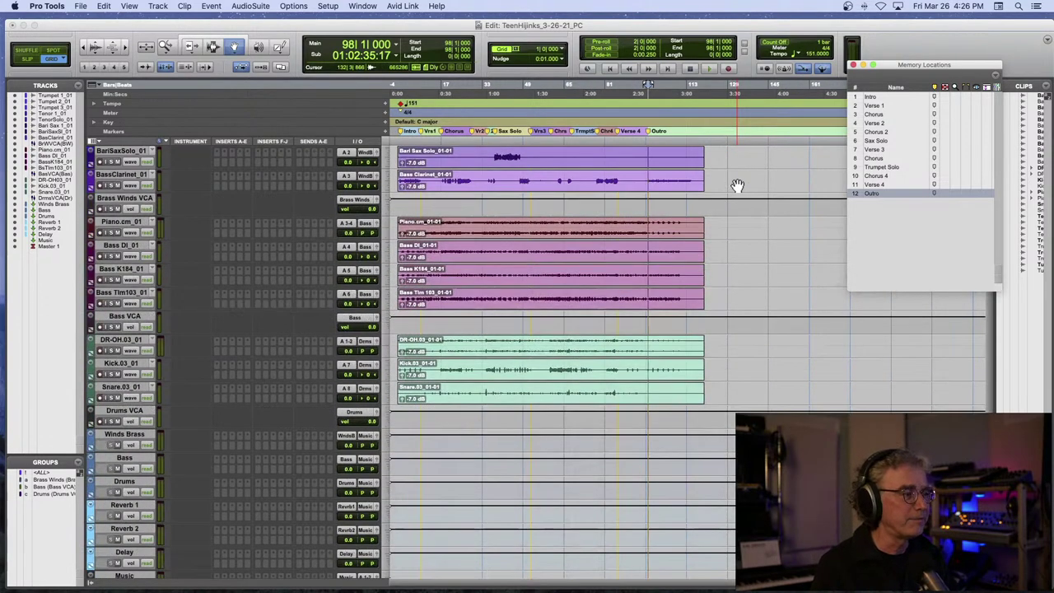
pyautogui.scroll(-3, 737, 184)
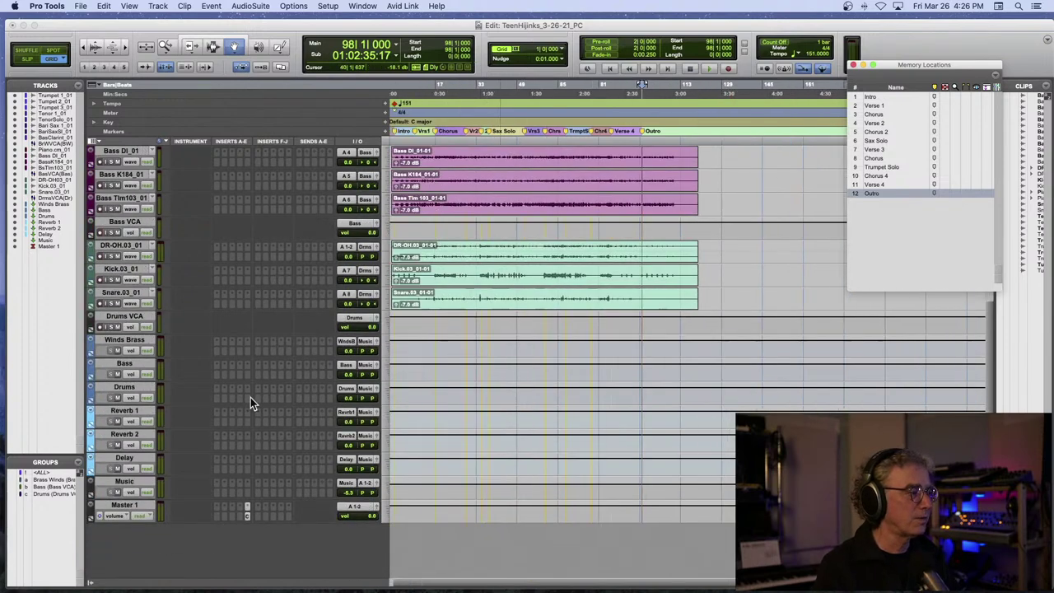
pyautogui.click(217, 427)
pyautogui.moveTo(354, 285)
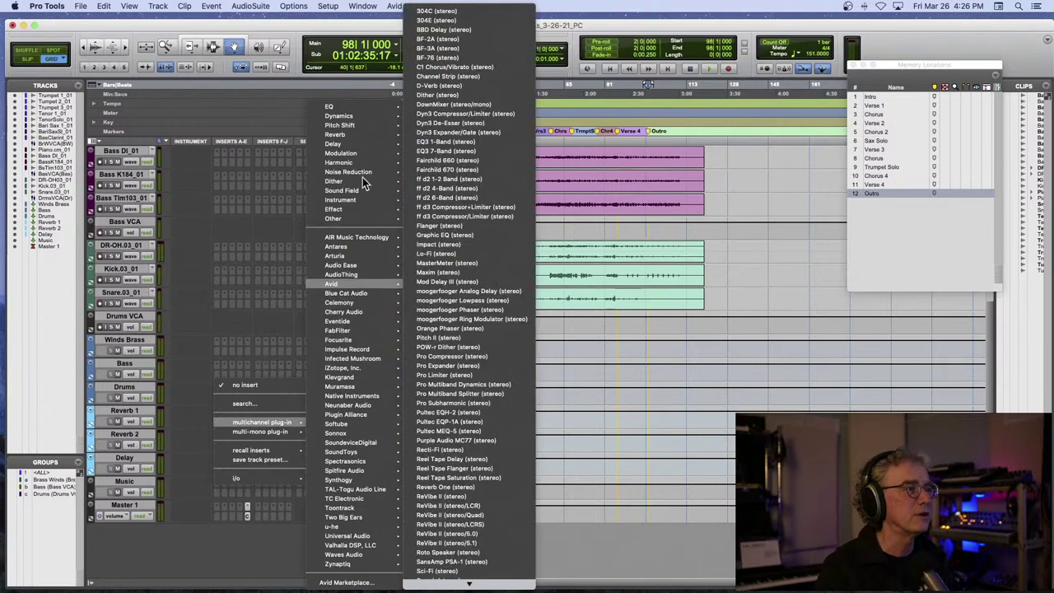
pyautogui.moveTo(342, 136)
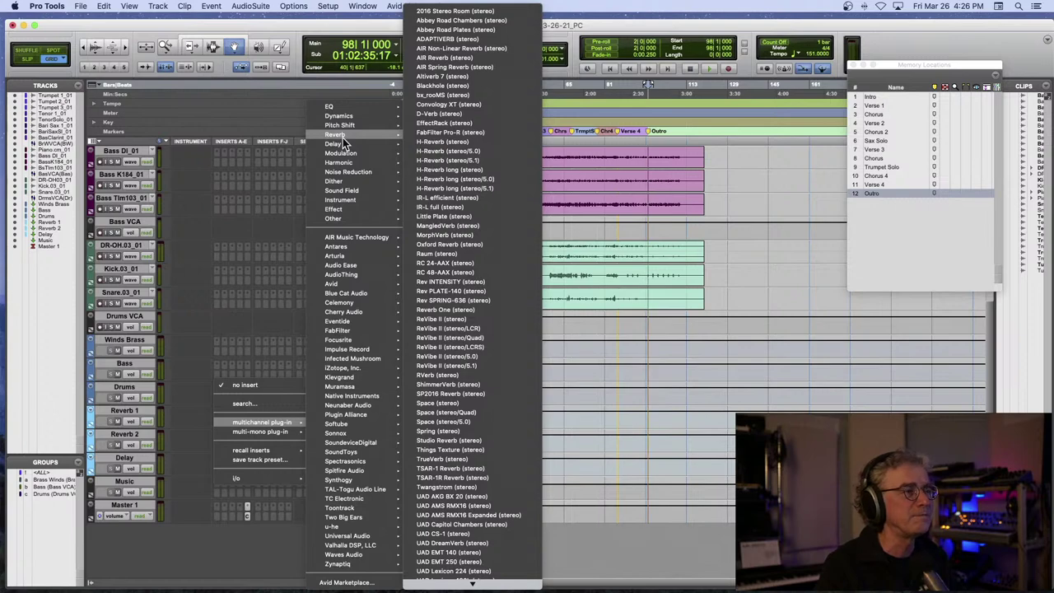
pyautogui.click(429, 134)
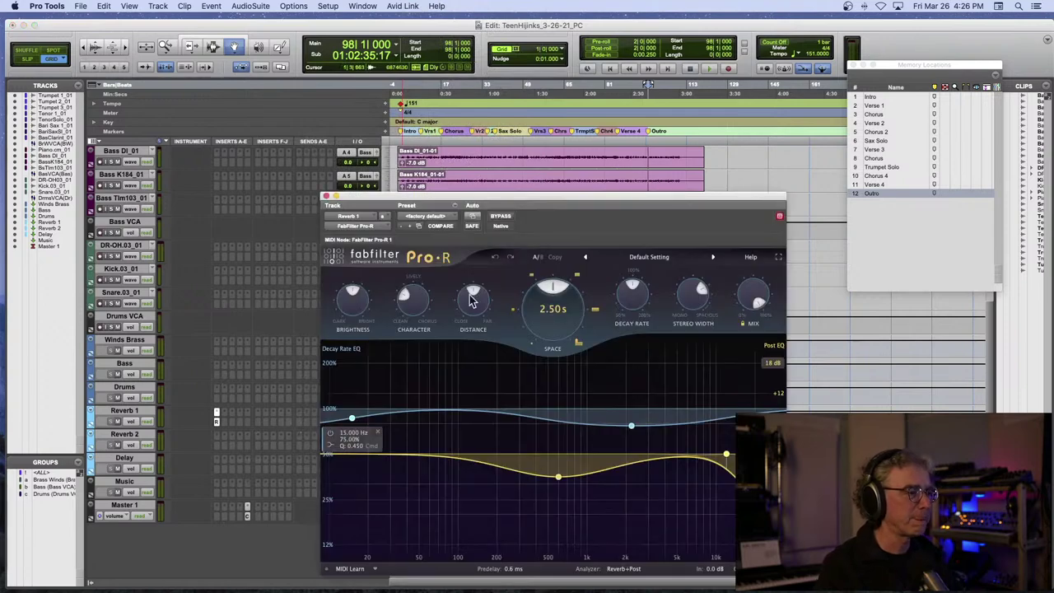
# - Load the Lively Medium Room preset from the Medium category in Pro-R
pyautogui.click(634, 256)
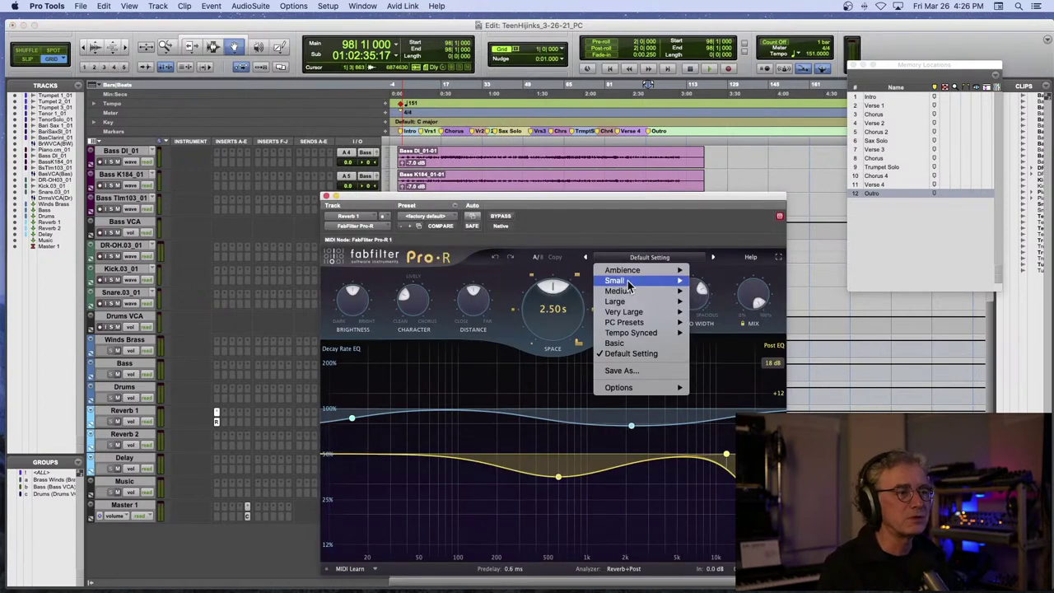
pyautogui.moveTo(630, 295)
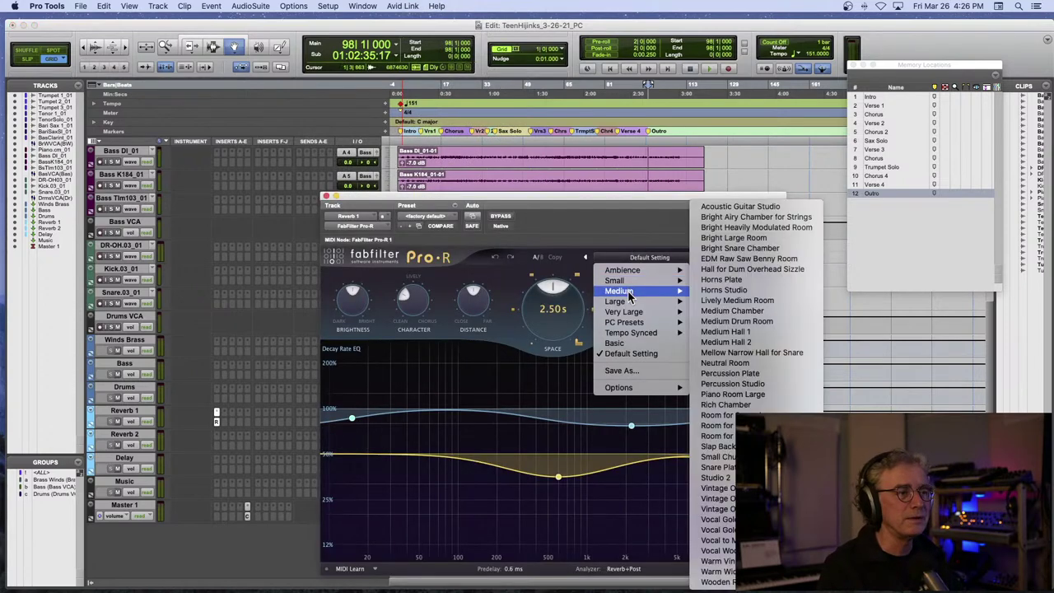
pyautogui.click(763, 301)
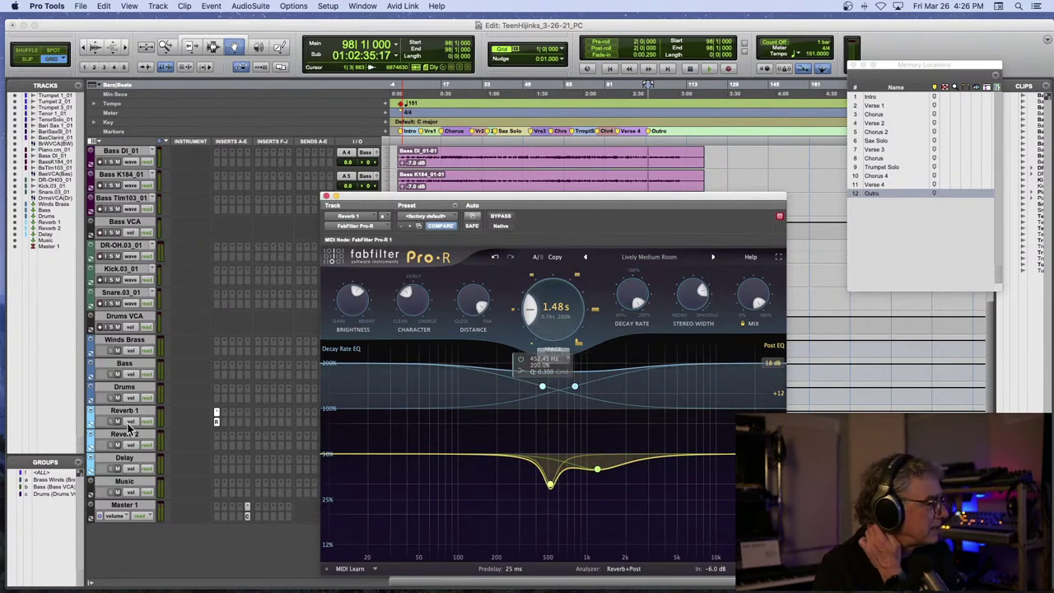
# - Insert the stereo UAD Pure Plate reverb in the first slot of the Reverb 2 track and close its window
pyautogui.click(216, 444)
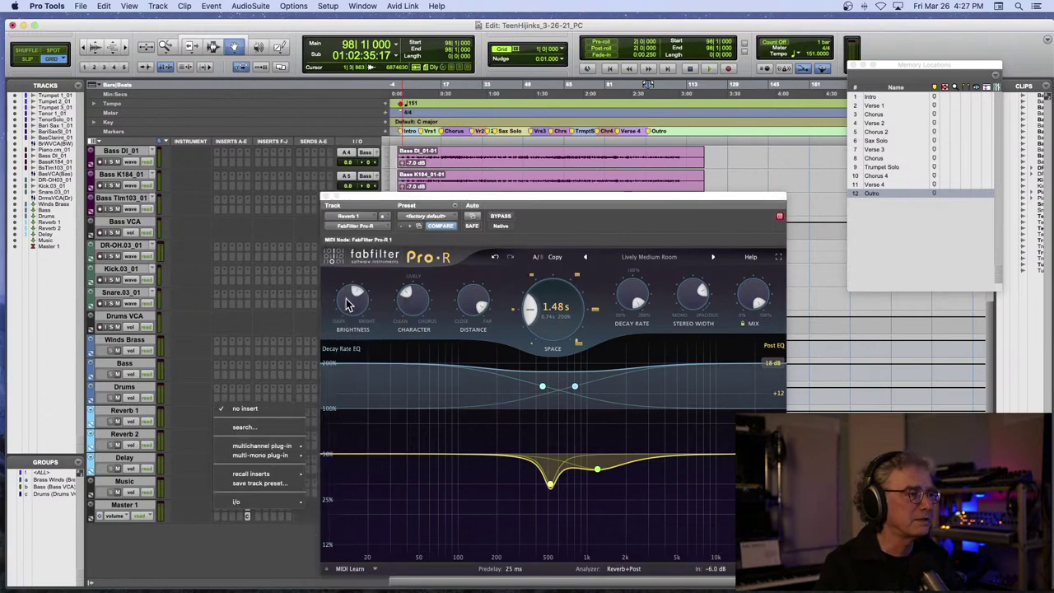
pyautogui.moveTo(272, 446)
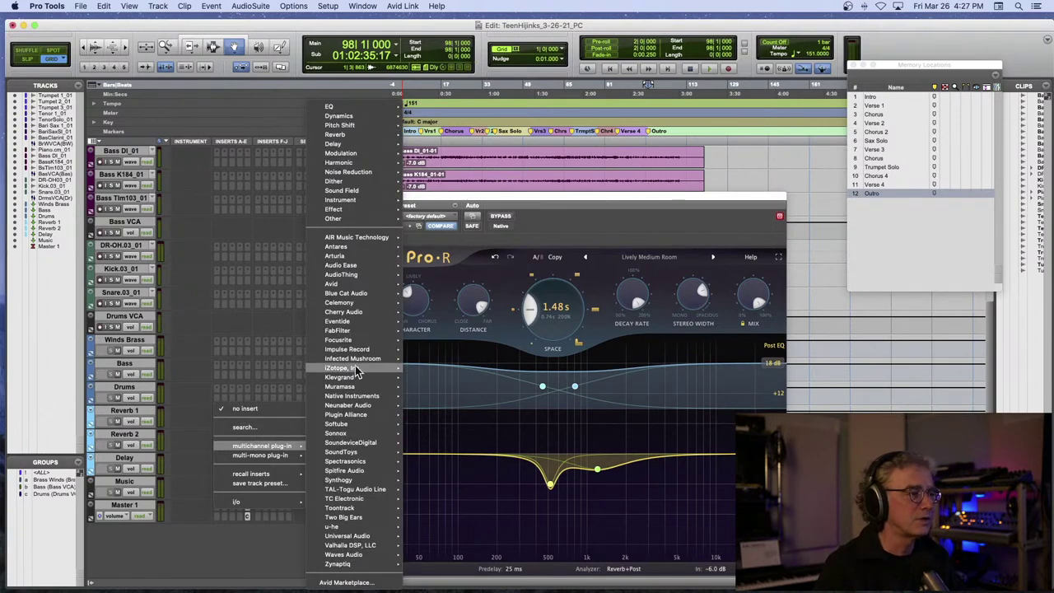
pyautogui.moveTo(356, 137)
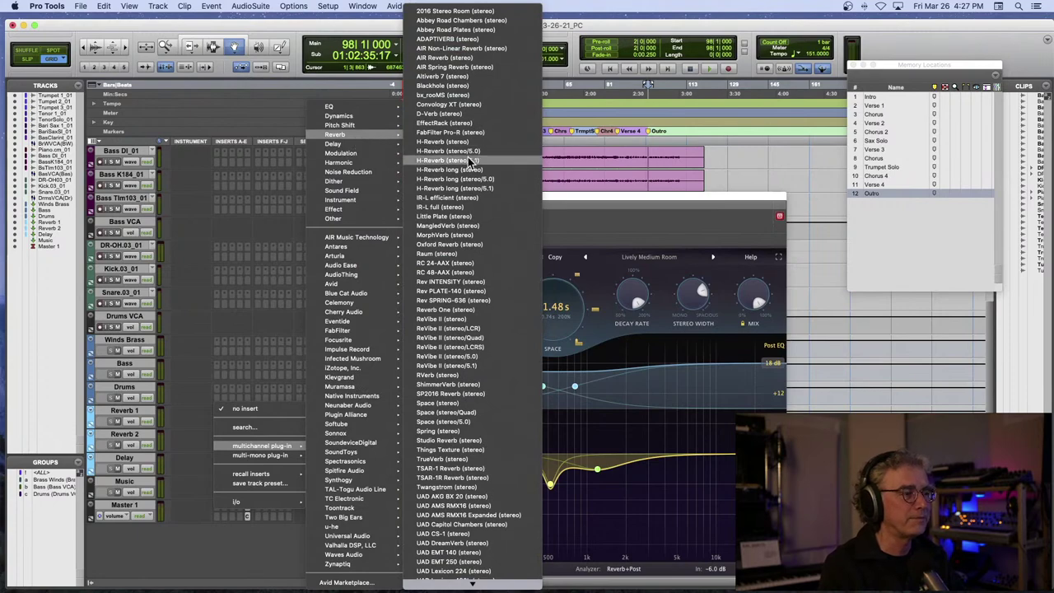
pyautogui.moveTo(468, 586)
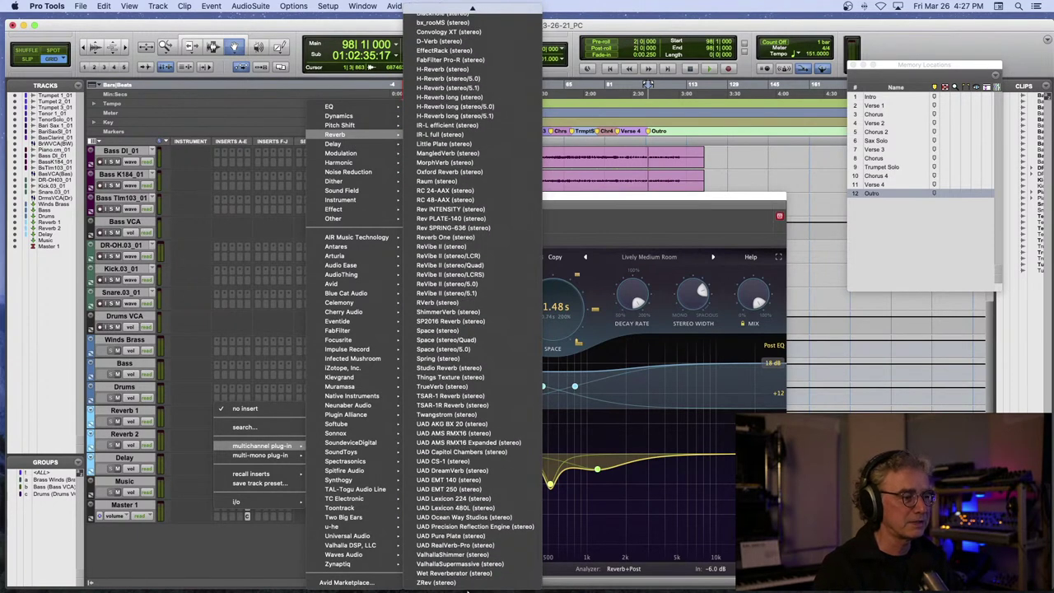
pyautogui.click(470, 538)
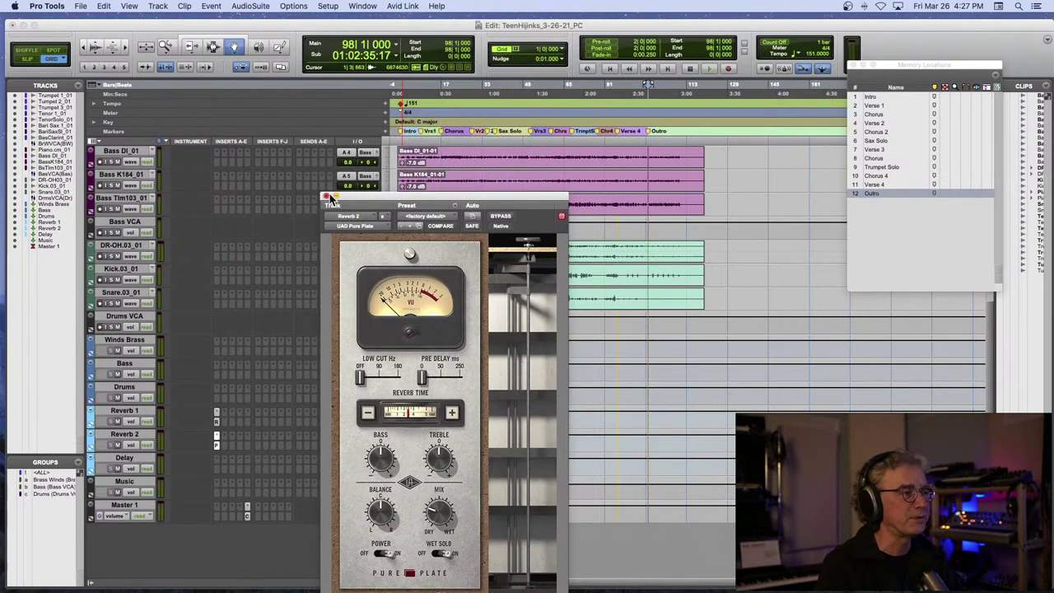
pyautogui.click(326, 197)
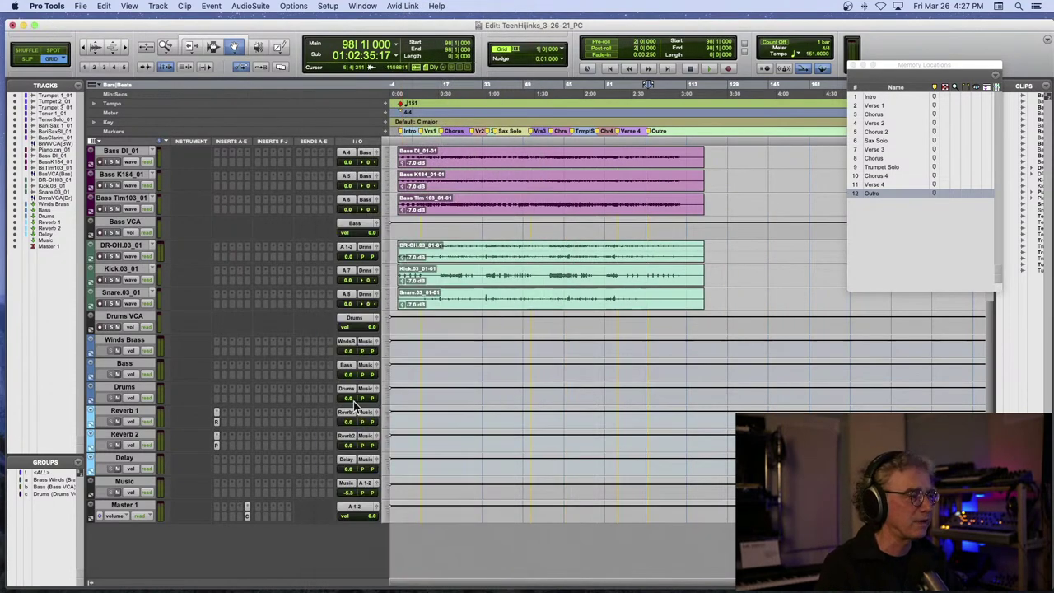
# - Insert the stereo H-Delay plug-in in the first insert slot of the Delay track
pyautogui.click(217, 470)
pyautogui.moveTo(217, 470)
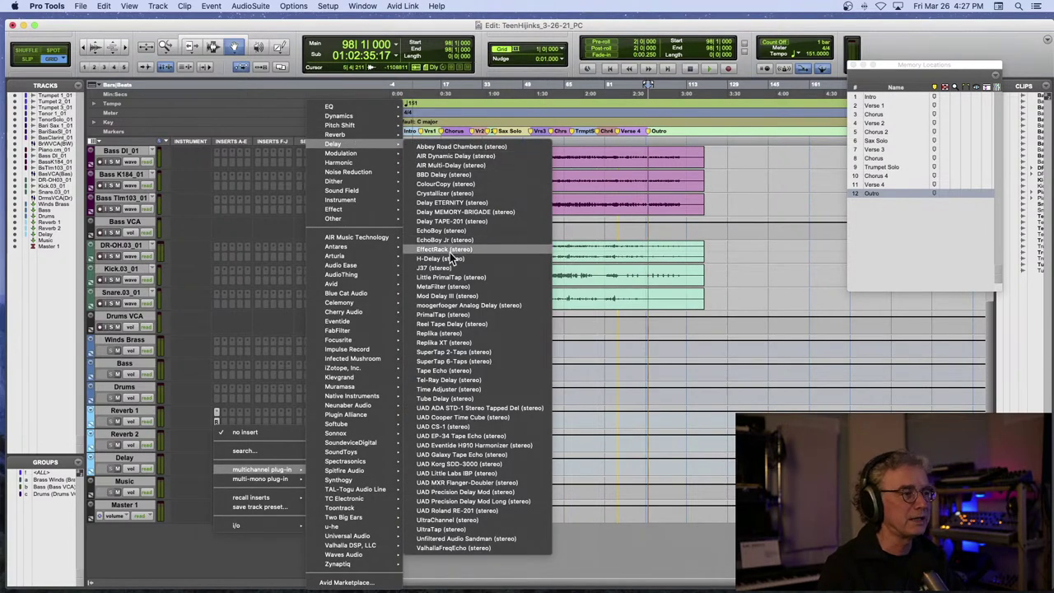
pyautogui.click(441, 259)
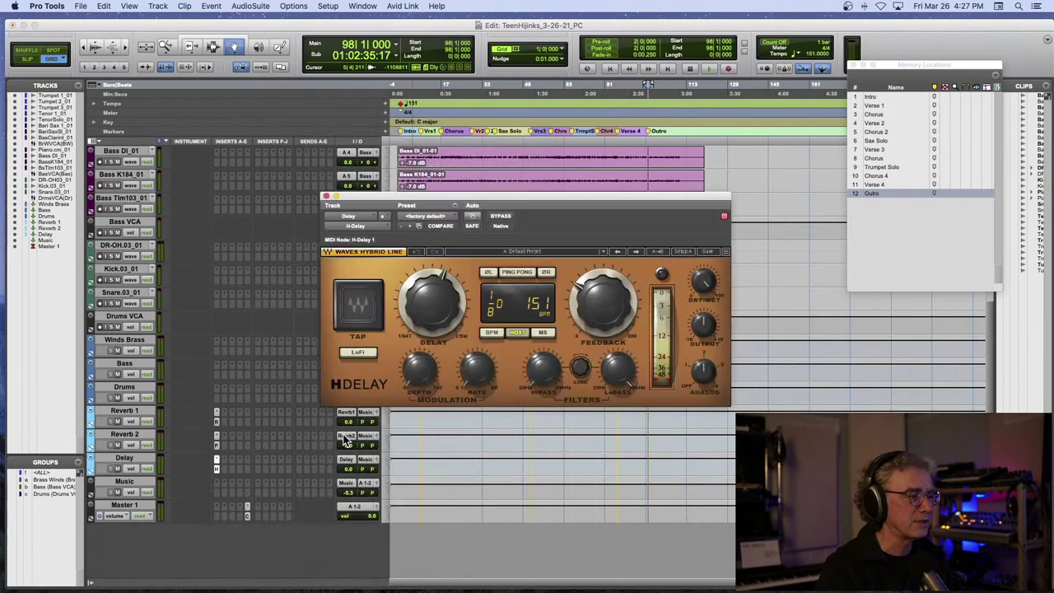
# - Rename the Reverb 2 track's input bus to Plate and close the H-Delay window
pyautogui.rightClick(346, 441)
pyautogui.click(354, 451)
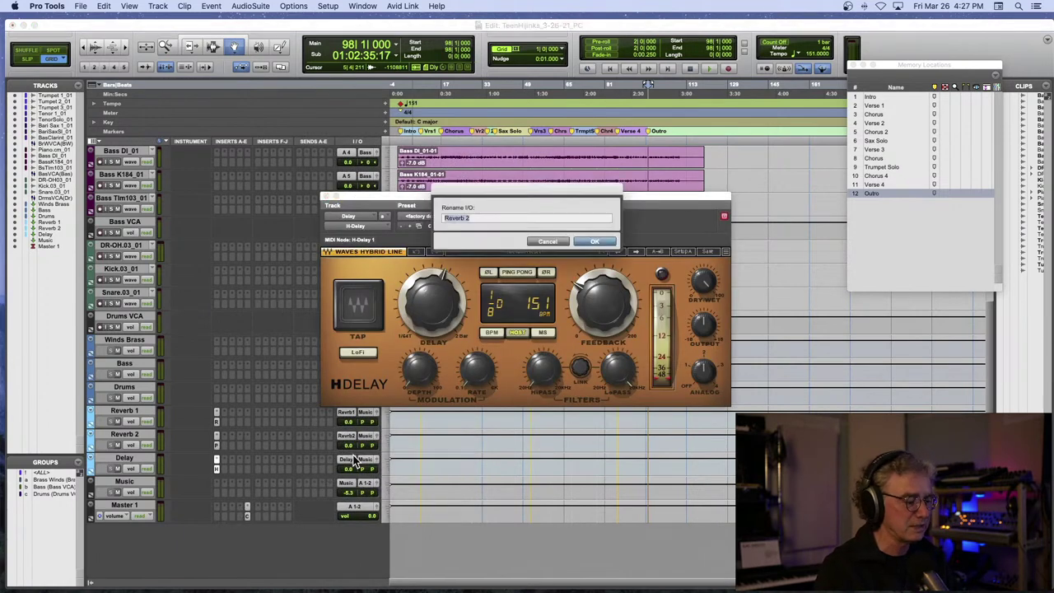
pyautogui.press('Return')
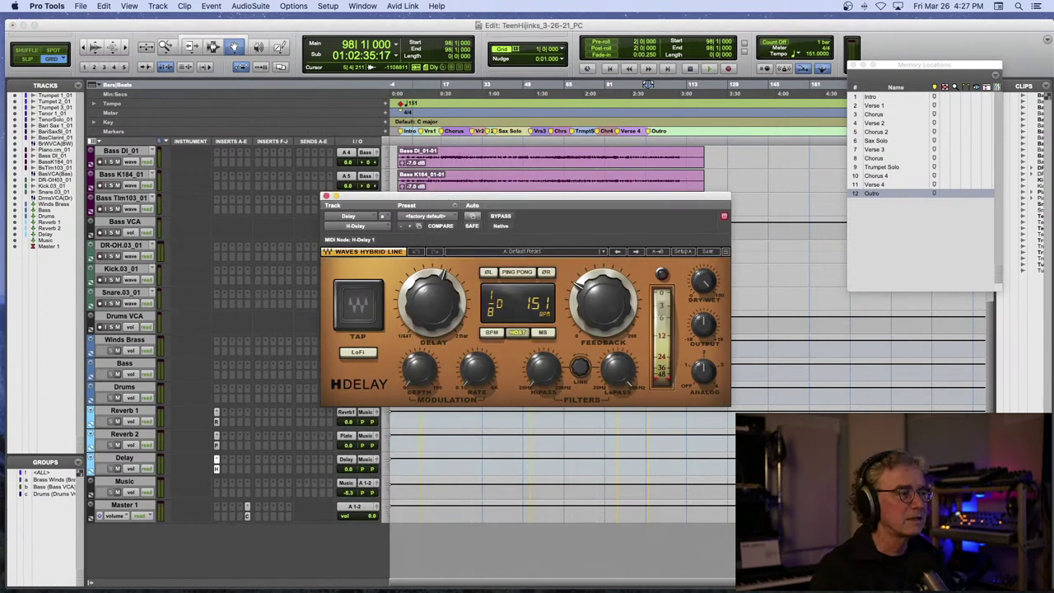
pyautogui.click(327, 197)
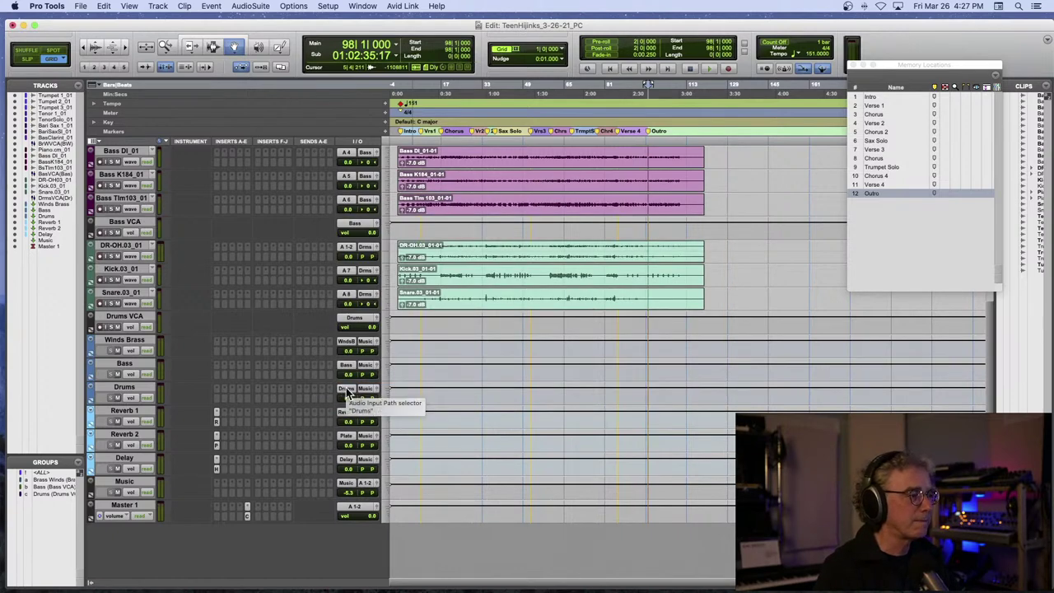
# - Rename the Reverb 1 track's input bus to Room
pyautogui.scroll(2, 346, 403)
pyautogui.rightClick(345, 413)
pyautogui.click(294, 419)
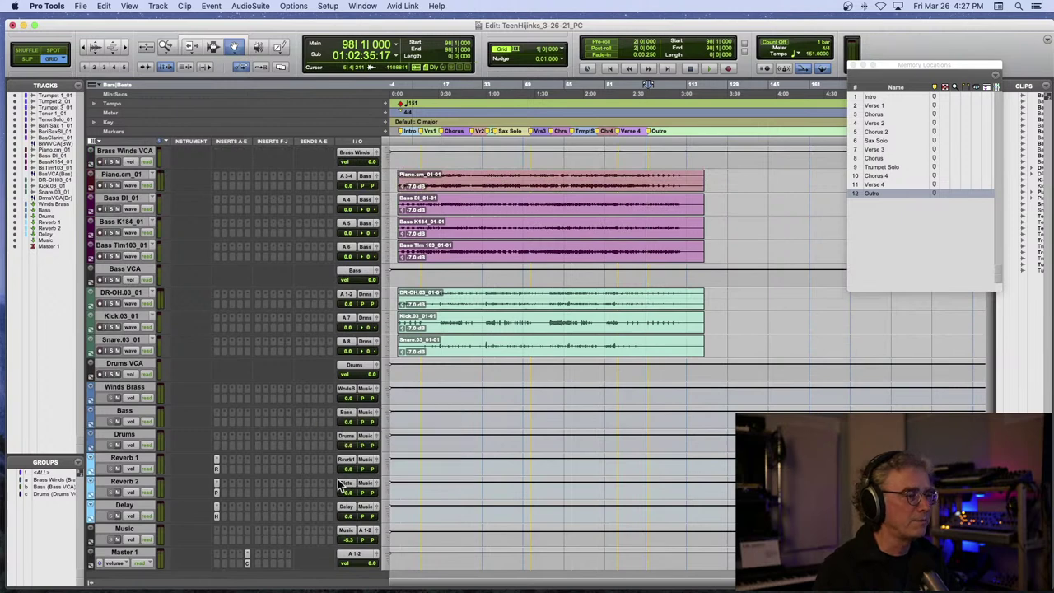
pyautogui.rightClick(347, 459)
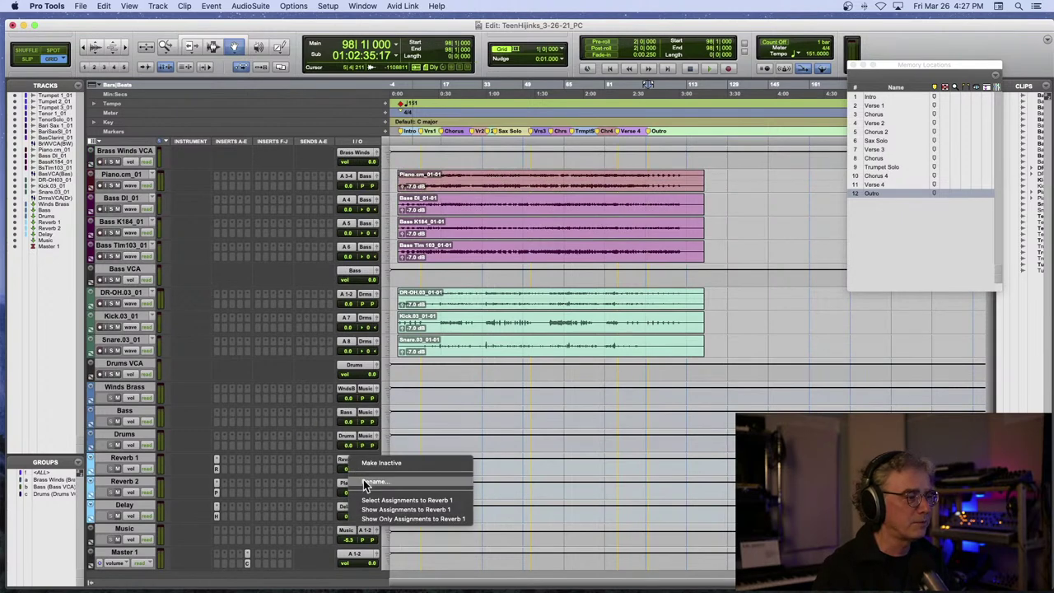
pyautogui.click(364, 481)
pyautogui.write('Room')
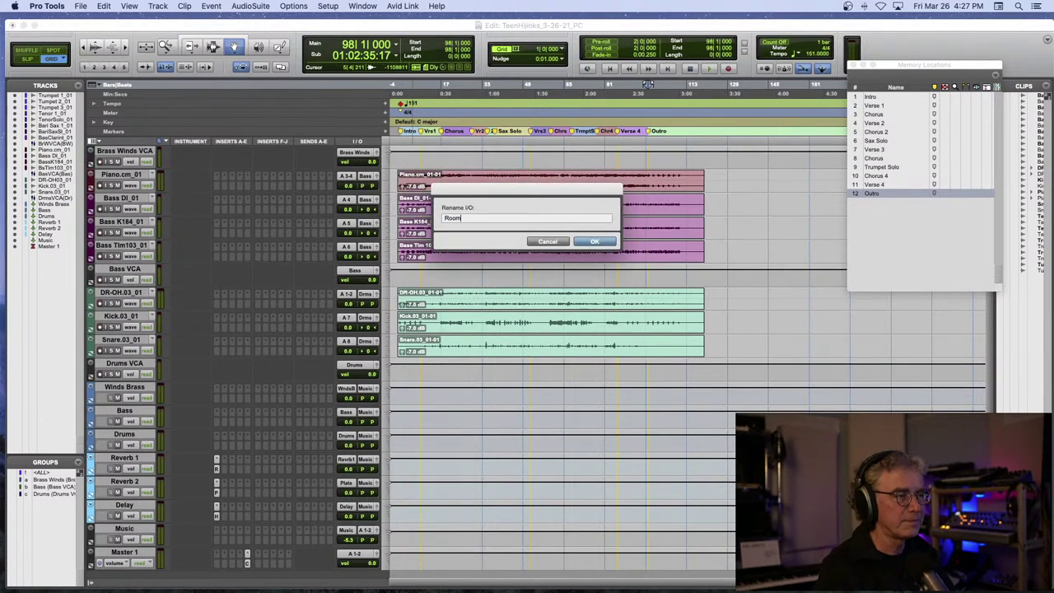
pyautogui.press('Return')
# - Play the drums from the Intro with the timeline zoomed in, isolating the kick by muting the DR-OH and snare tracks
pyautogui.scroll(3, 255, 340)
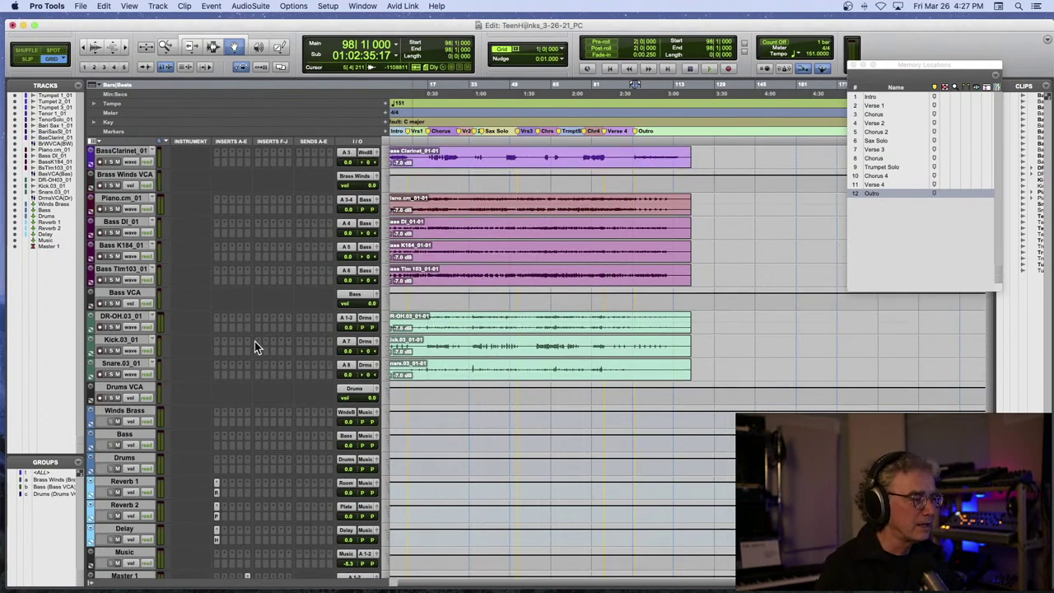
pyautogui.scroll(4, 254, 341)
pyautogui.scroll(-4, 323, 327)
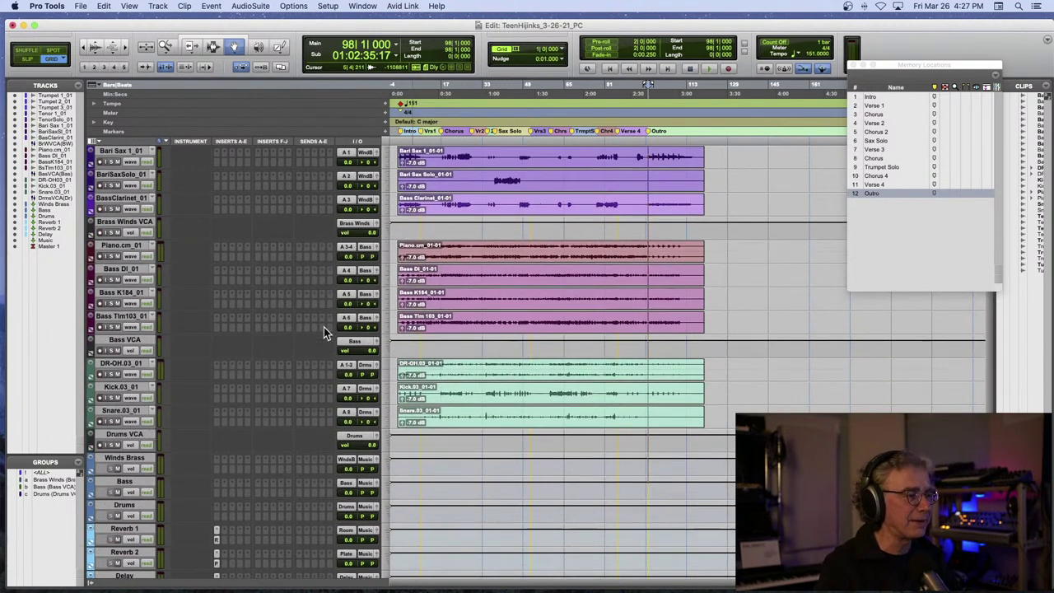
pyautogui.scroll(-4, 324, 327)
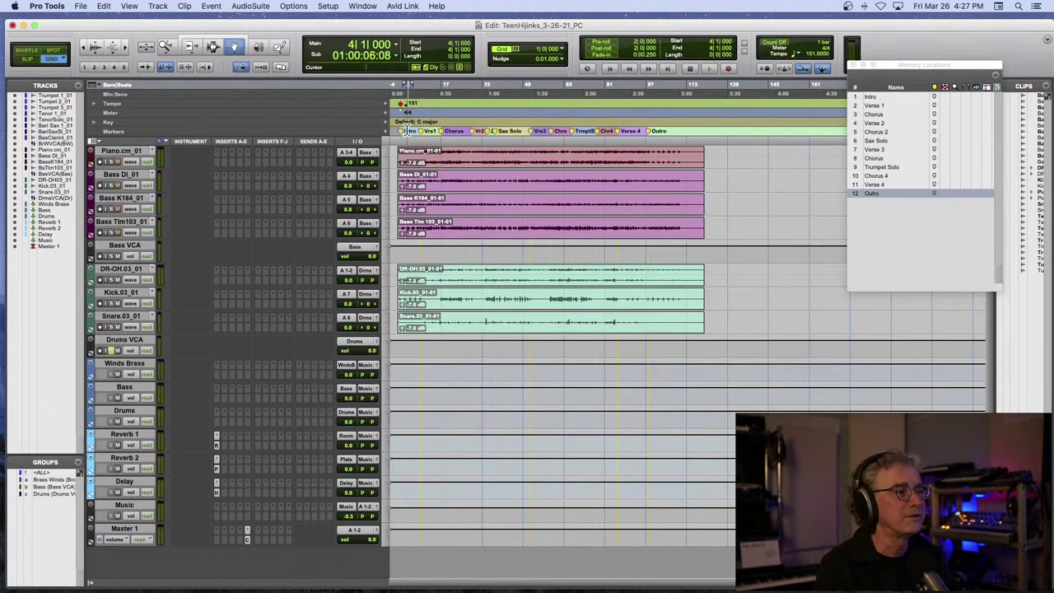
pyautogui.press('space')
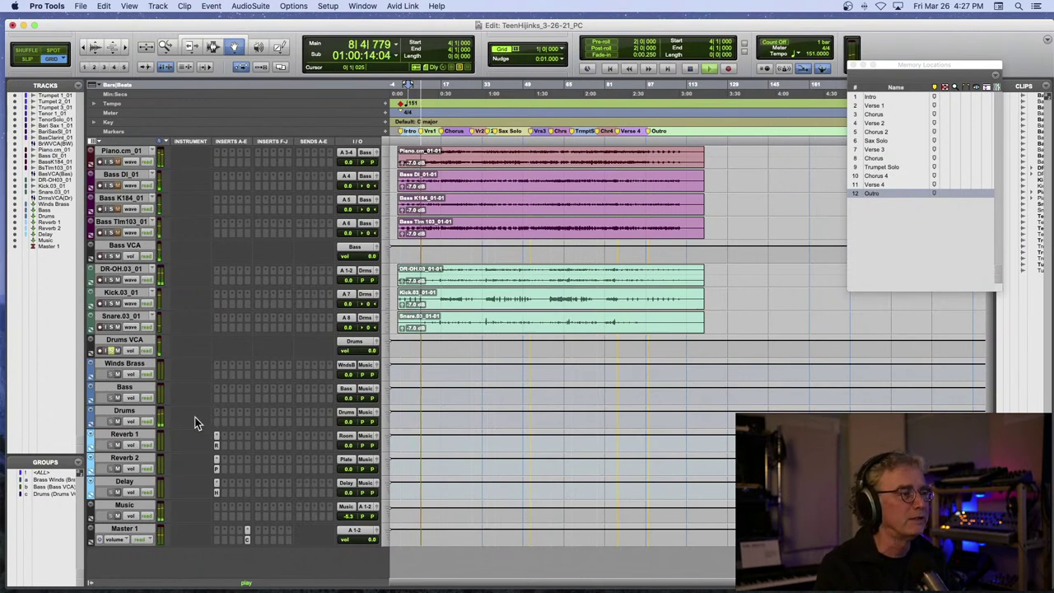
pyautogui.click(118, 305)
pyautogui.press('t')
pyautogui.press('t')
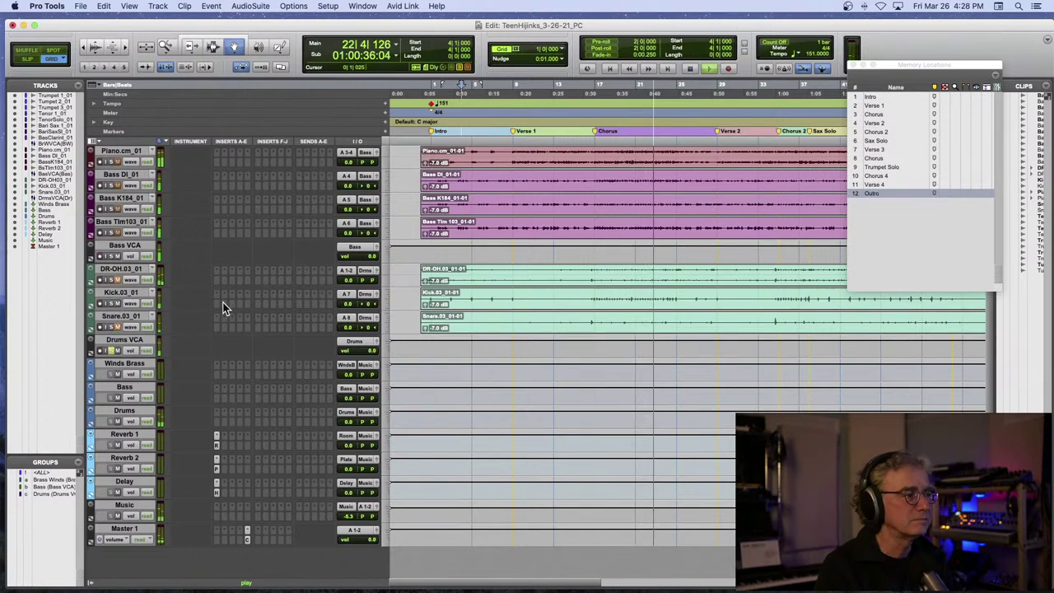
pyautogui.press('space')
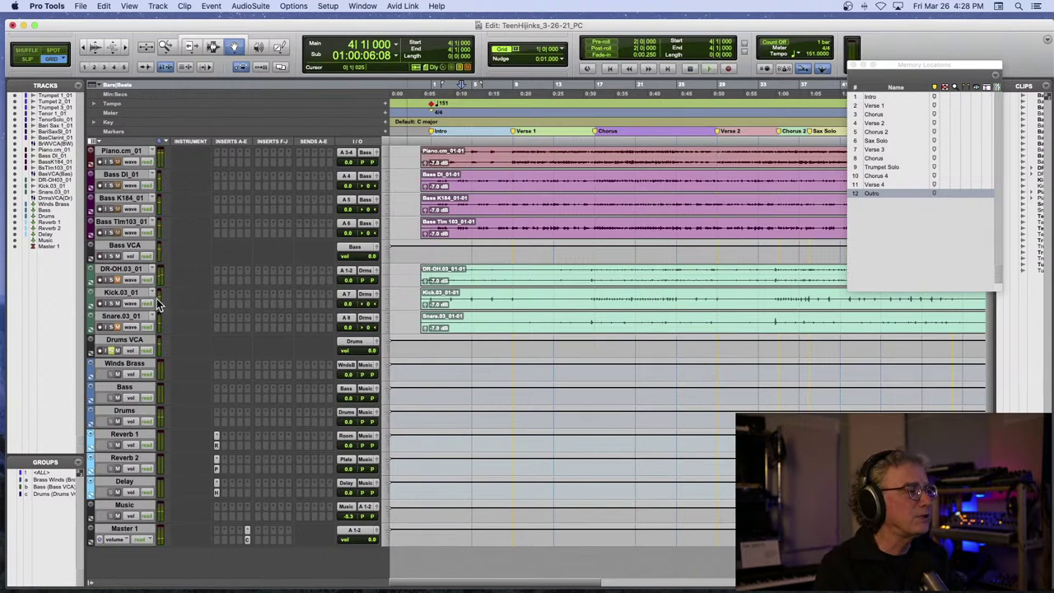
# - Insert the mono UAD Pultec EQP-1A equalizer in the first insert slot of the Kick.03_01 track
pyautogui.click(218, 303)
pyautogui.moveTo(259, 304)
pyautogui.moveTo(337, 150)
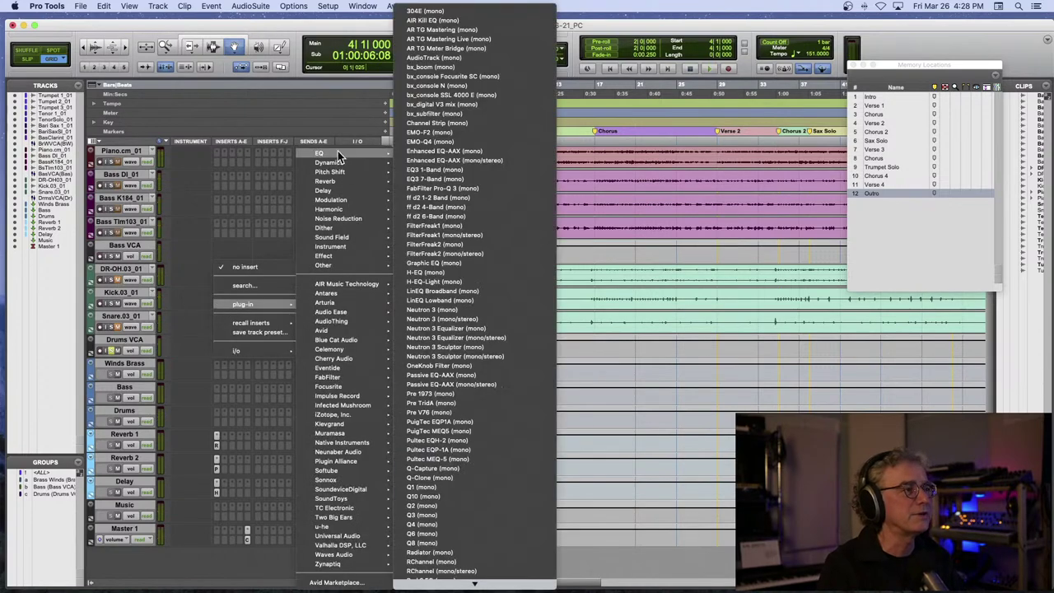
pyautogui.moveTo(443, 589)
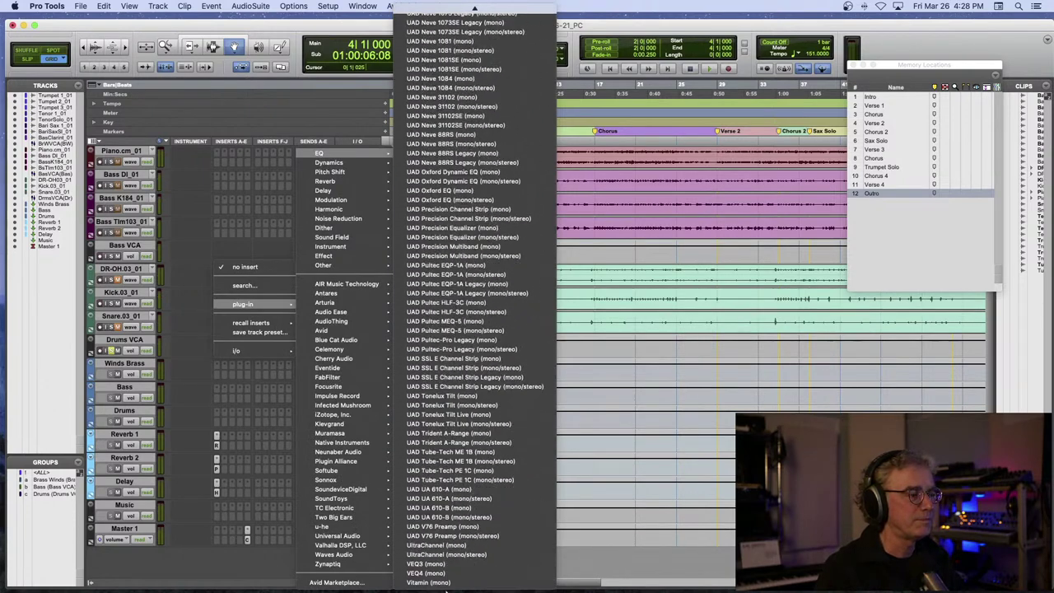
pyautogui.click(449, 265)
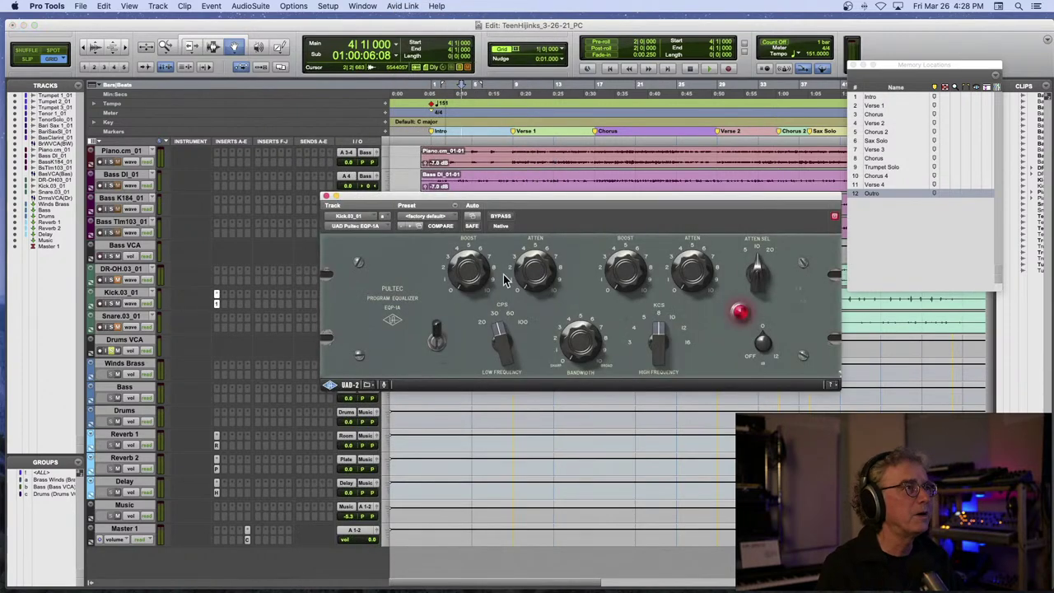
# - Play the kick and compare its sound with the Pultec EQP-1A bypassed and active
pyautogui.press('space')
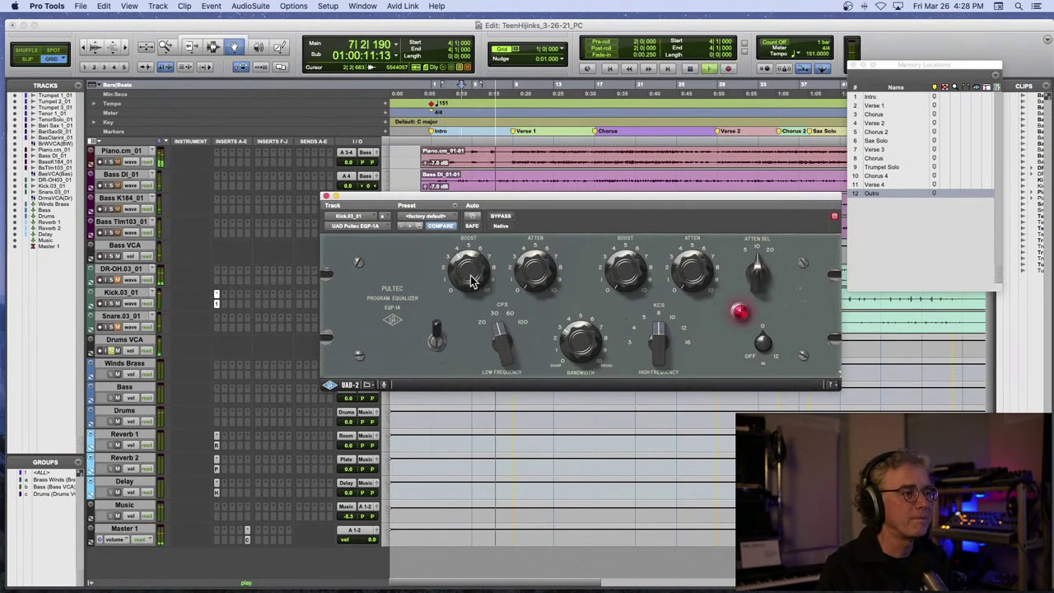
pyautogui.click(500, 217)
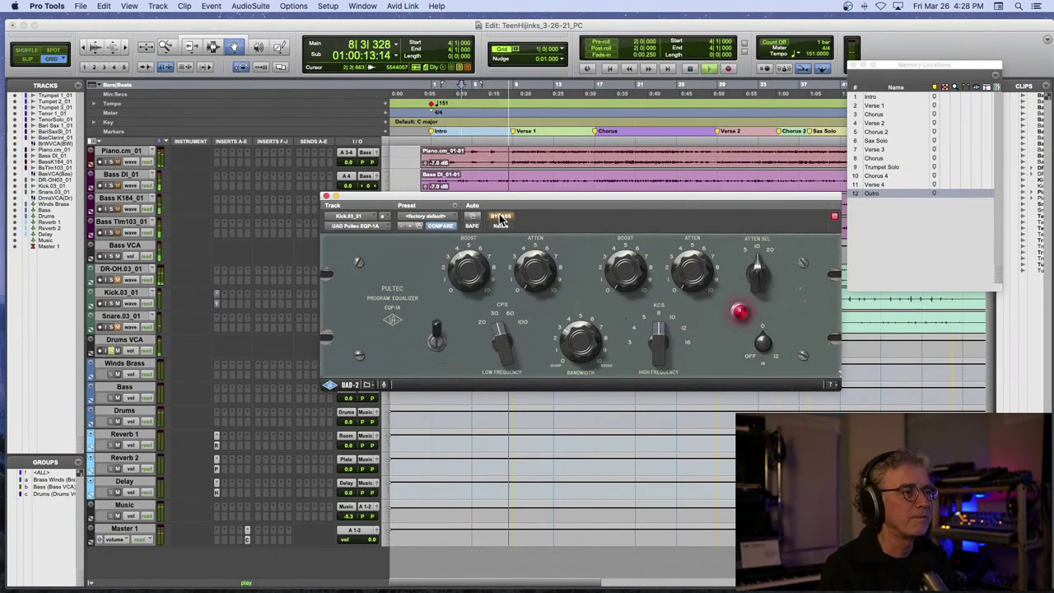
pyautogui.click(501, 217)
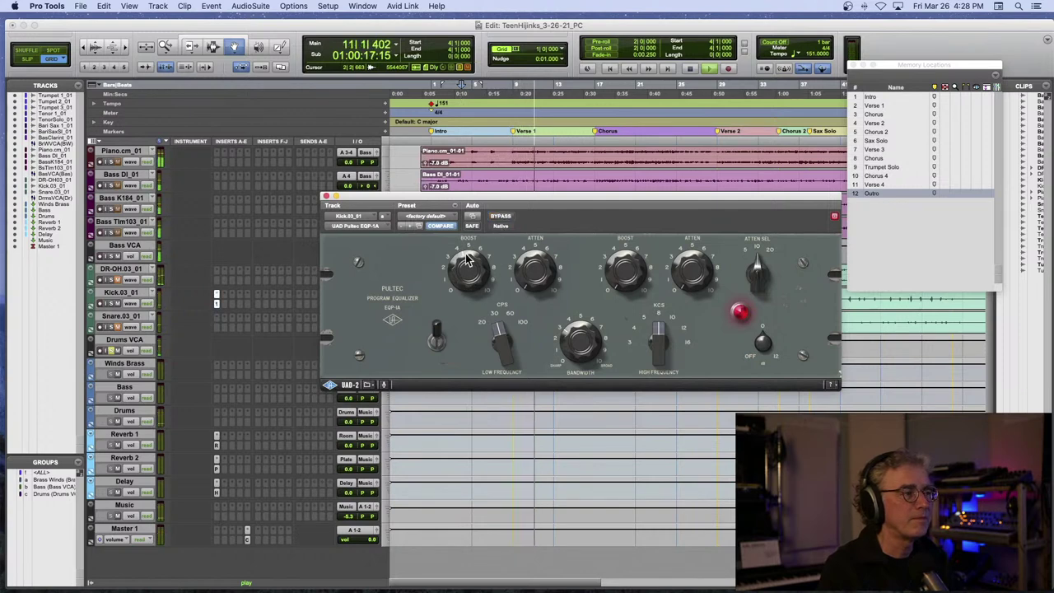
# - Replay the kick while toggling the Pultec EQP-1A's bypass, and close the equalizer window
pyautogui.press('space')
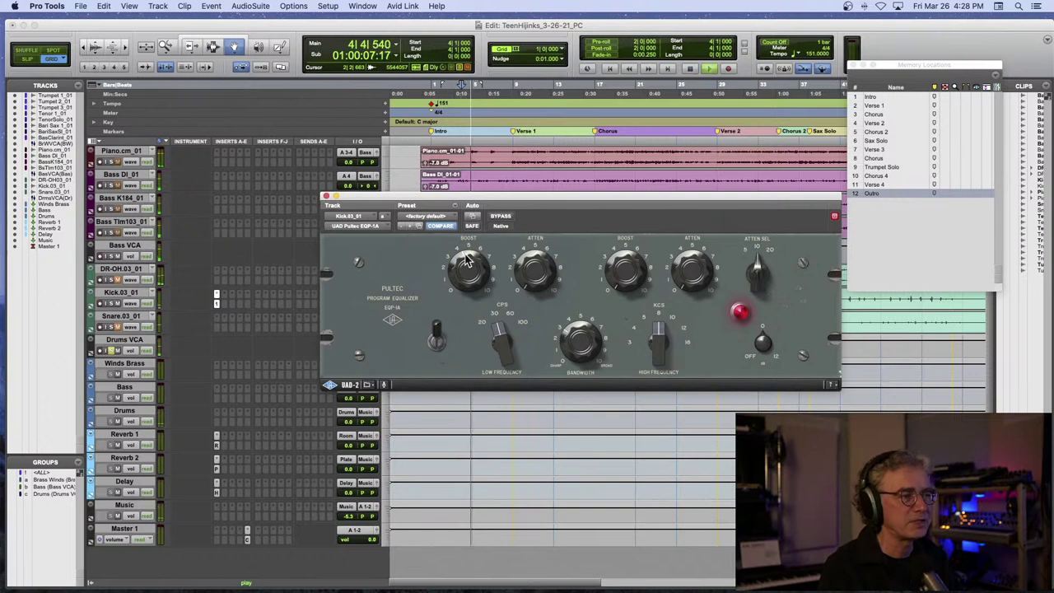
pyautogui.click(500, 217)
pyautogui.click(500, 217)
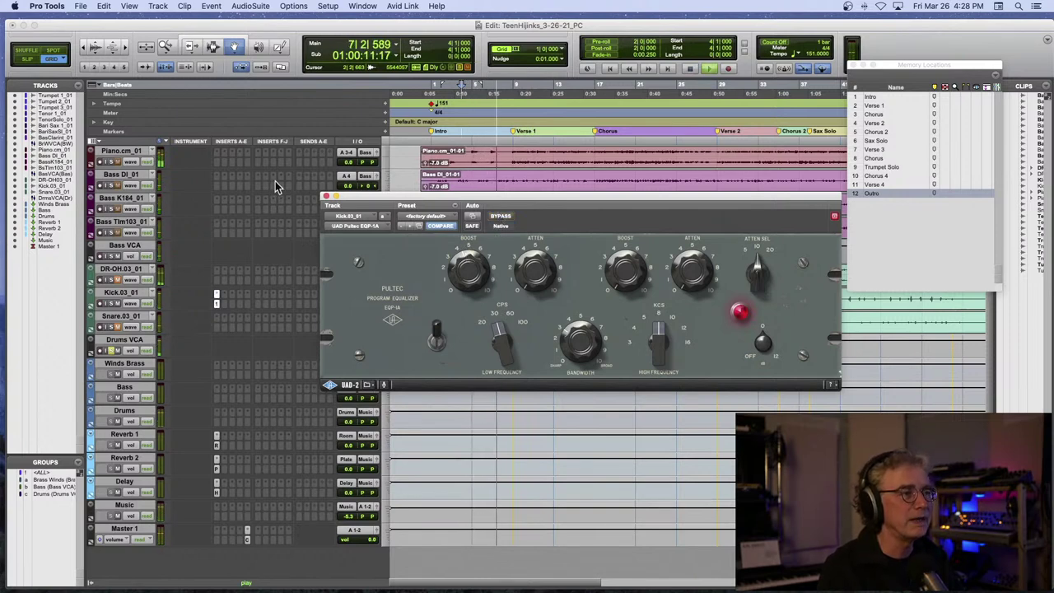
pyautogui.click(325, 198)
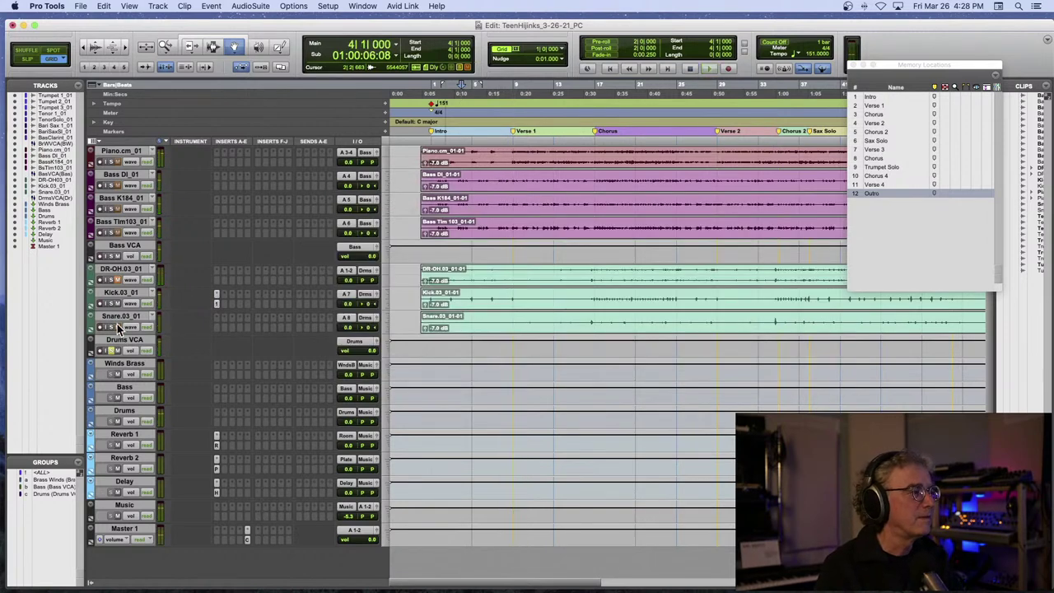
# - Isolate the snare by muting the kick and play it from bar 16, just before the Chorus
pyautogui.press('space')
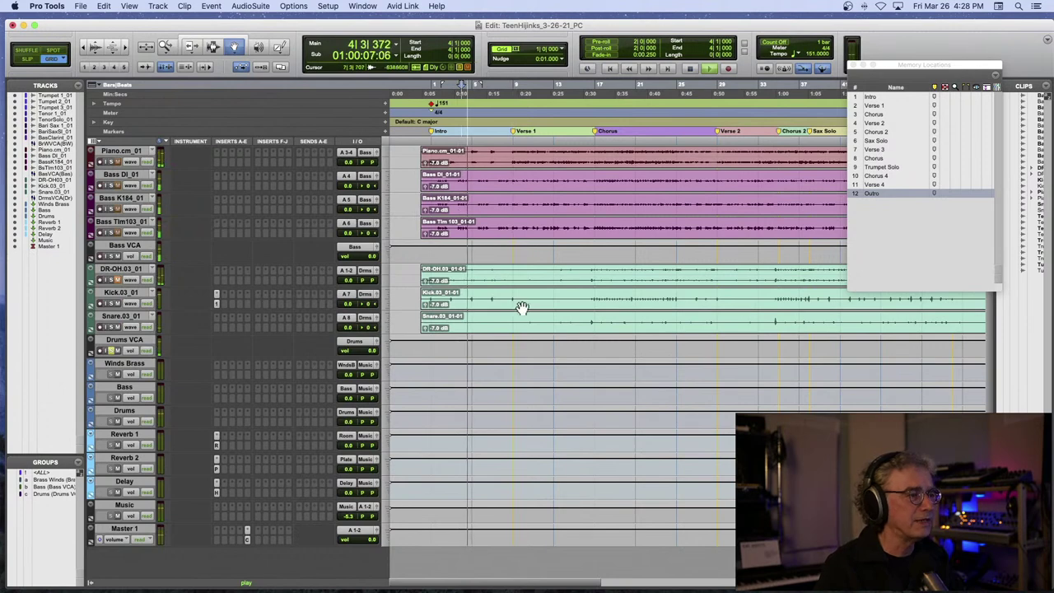
pyautogui.press('space')
pyautogui.click(589, 113)
pyautogui.press('space')
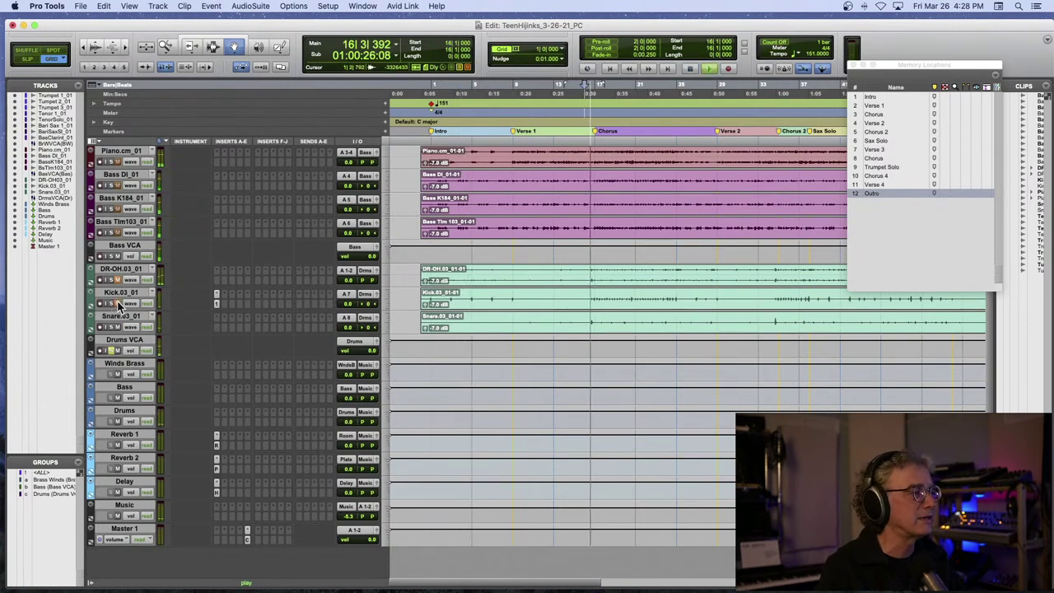
# - Insert the mono EQ3 1-Band equalizer in the first insert slot of the Snare.03_01 track
pyautogui.click(215, 326)
pyautogui.moveTo(238, 327)
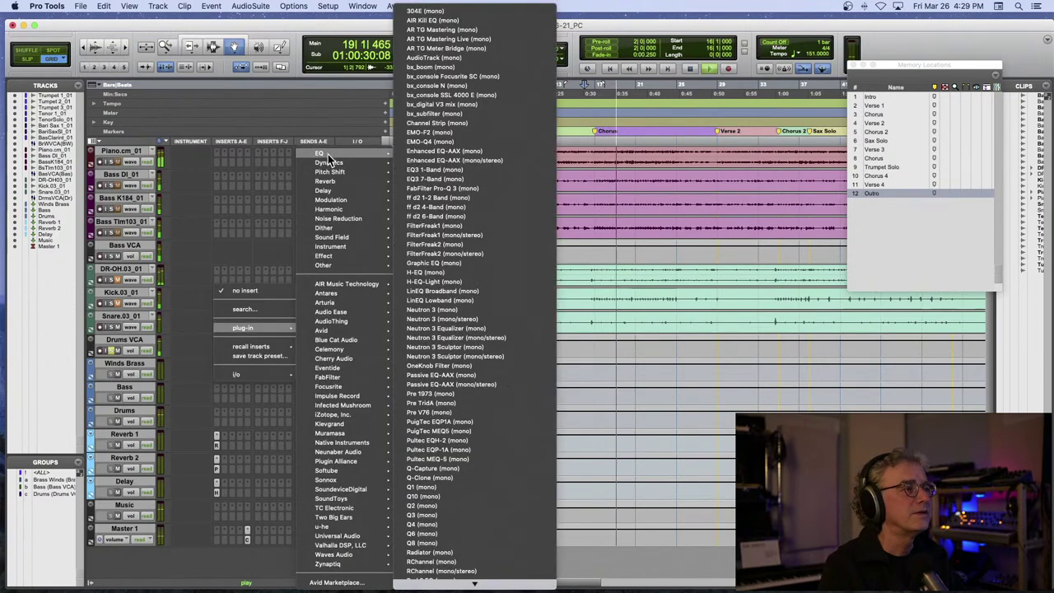
pyautogui.click(438, 169)
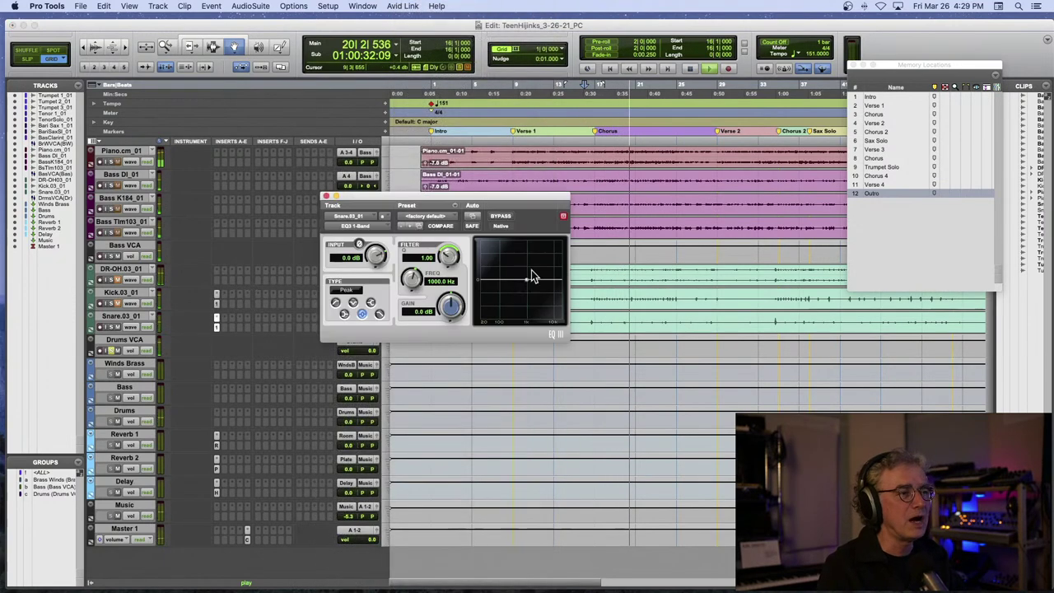
# - Set the snare's EQ3 1-Band to a 6 dB/oct high-pass filter at 70 Hz, close it and stop playback
pyautogui.click(335, 302)
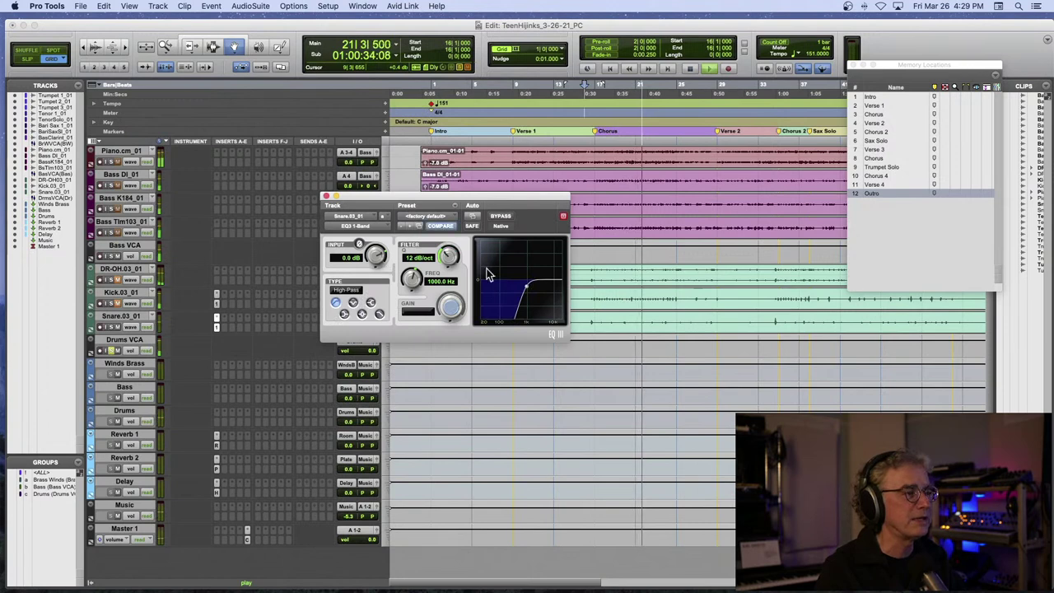
pyautogui.moveTo(451, 257); pyautogui.dragTo(398, 326)
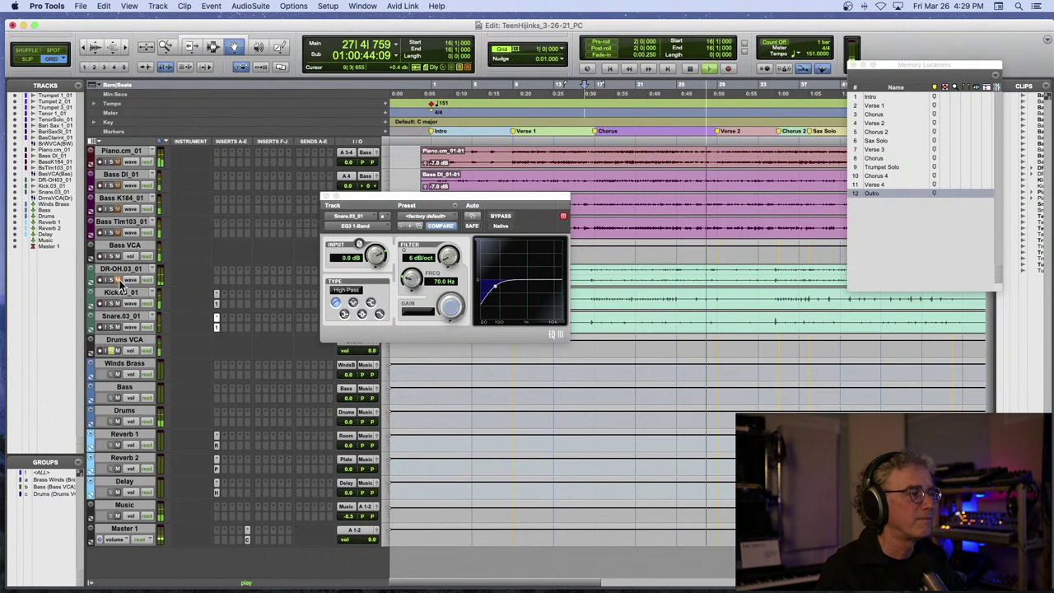
pyautogui.click(327, 198)
pyautogui.press('space')
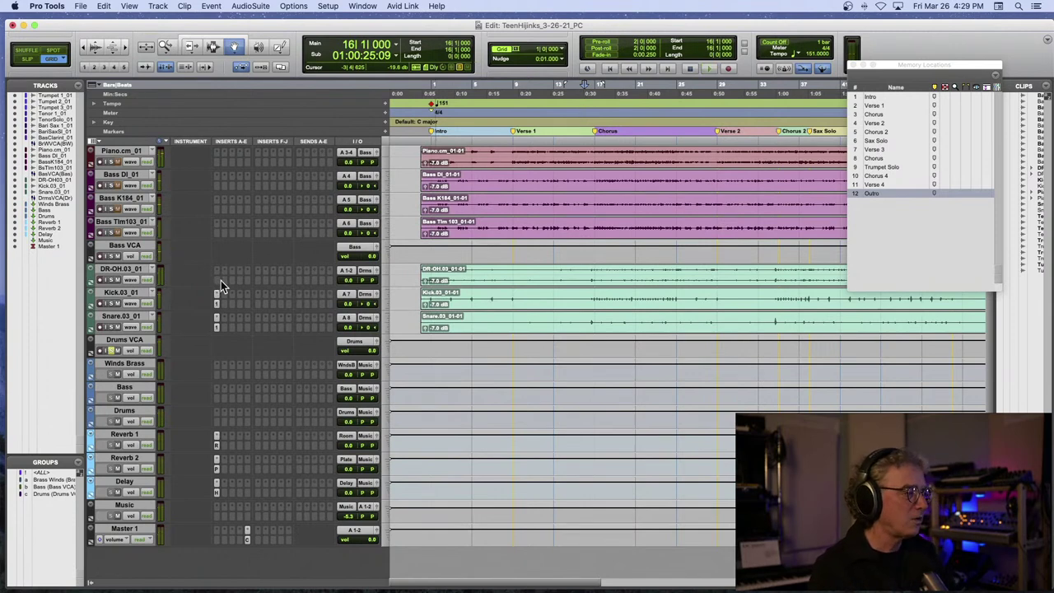
# - Insert the stereo H-EQ equalizer in the first insert slot of the Drums track
pyautogui.click(218, 421)
pyautogui.moveTo(375, 247)
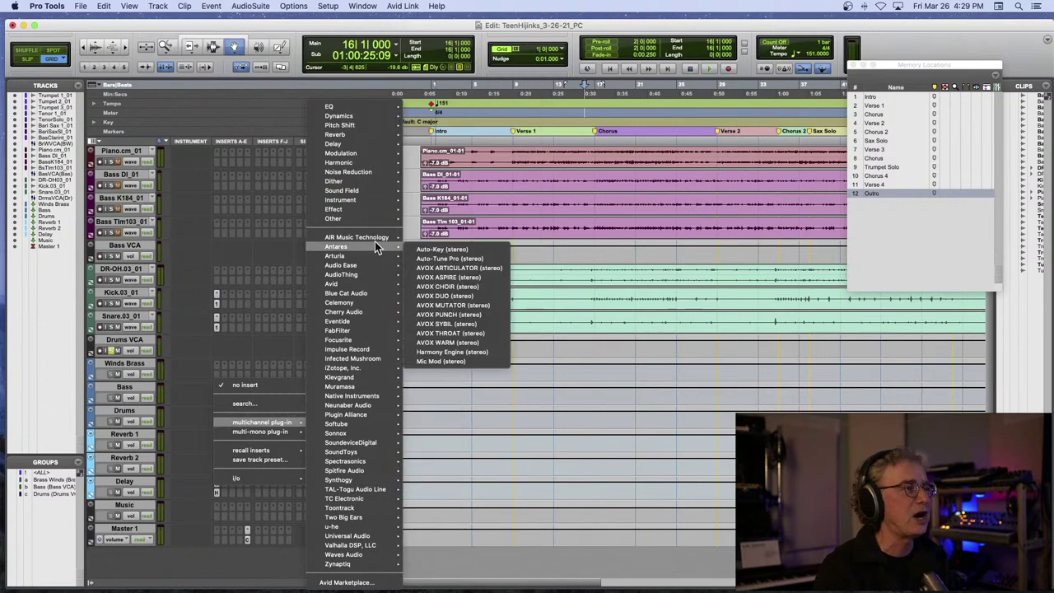
pyautogui.moveTo(333, 106)
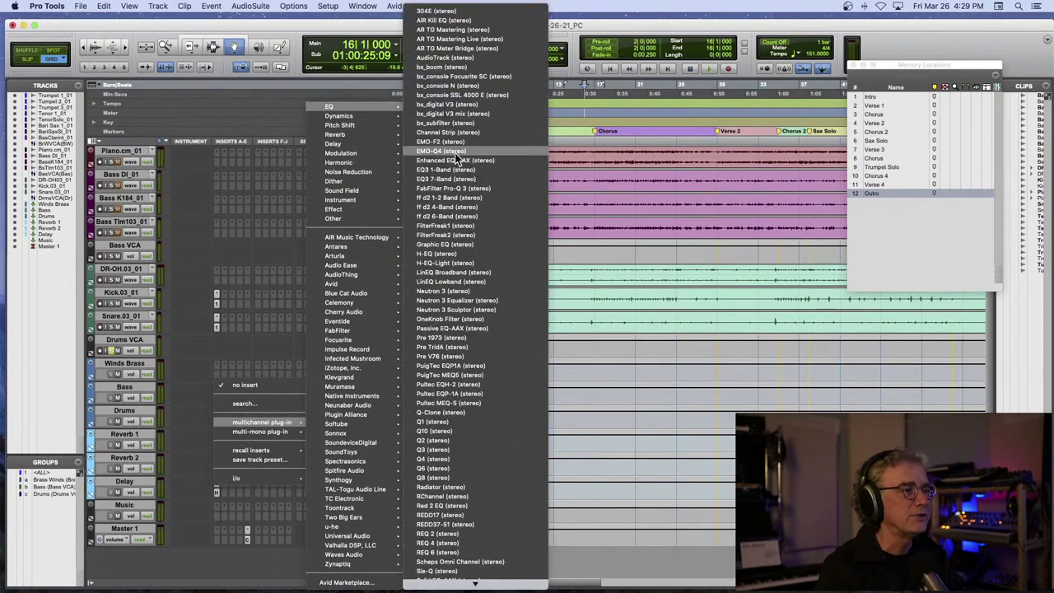
pyautogui.click(460, 255)
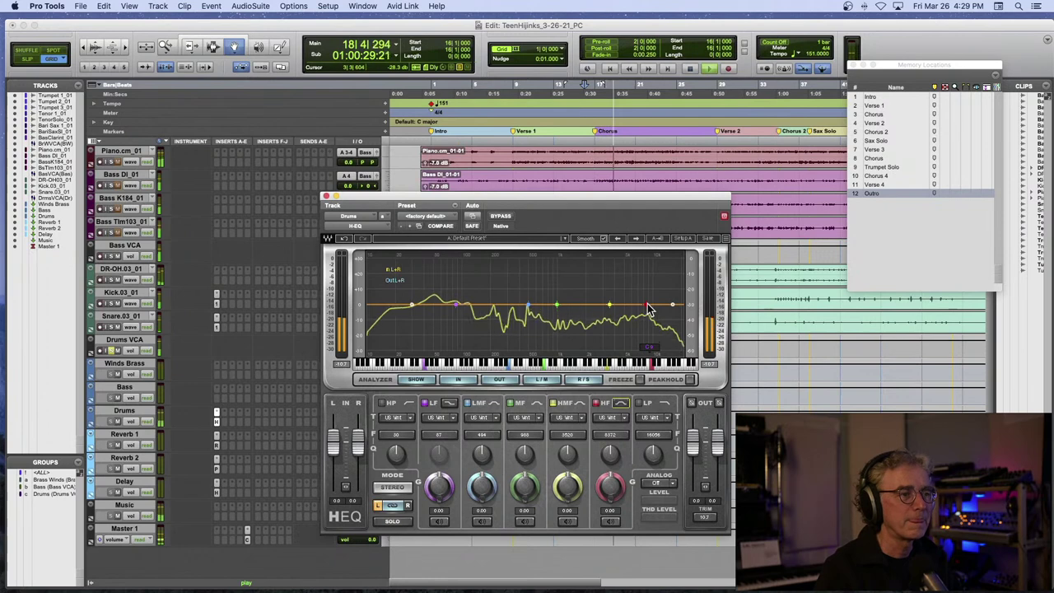
# - Set the H-EQ's HF band to a shelf boosted about 1.65 dB and compare the drums with the equalizer bypassed and active
pyautogui.moveTo(645, 306); pyautogui.dragTo(645, 304)
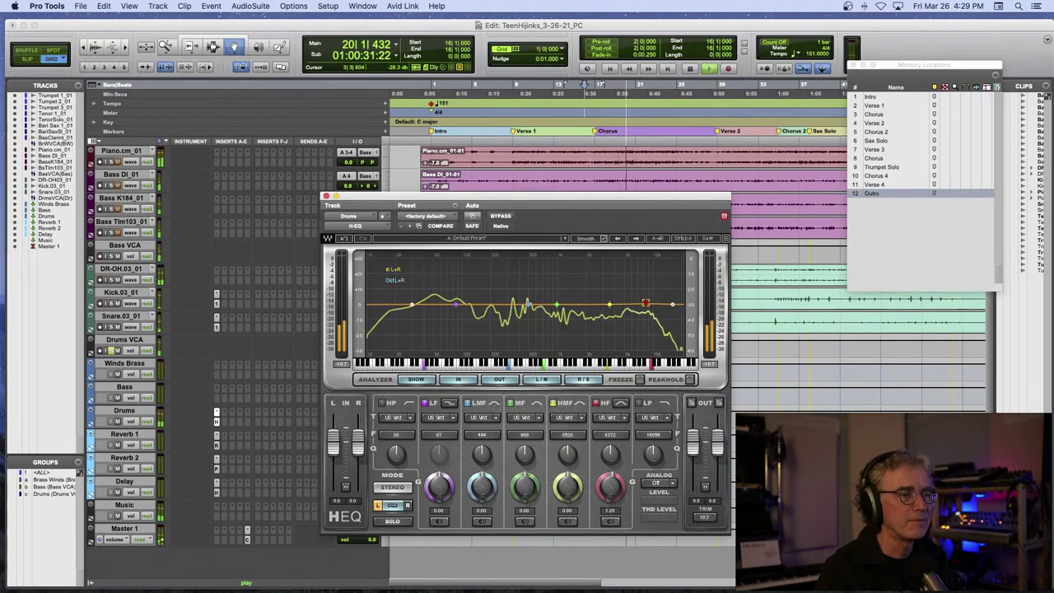
pyautogui.moveTo(672, 304); pyautogui.dragTo(671, 305)
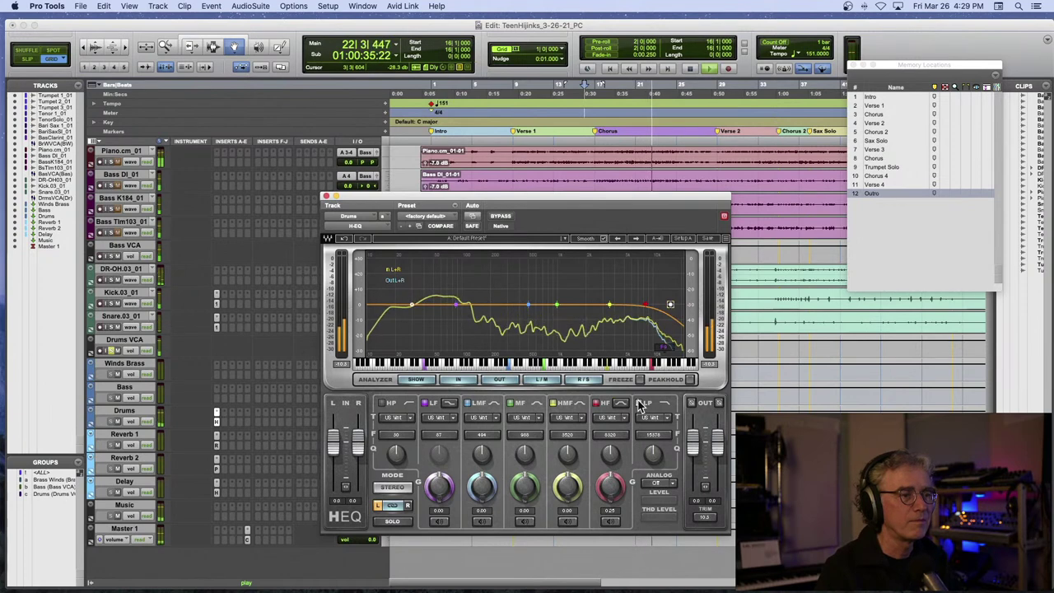
pyautogui.moveTo(645, 305); pyautogui.dragTo(645, 302)
pyautogui.click(621, 402)
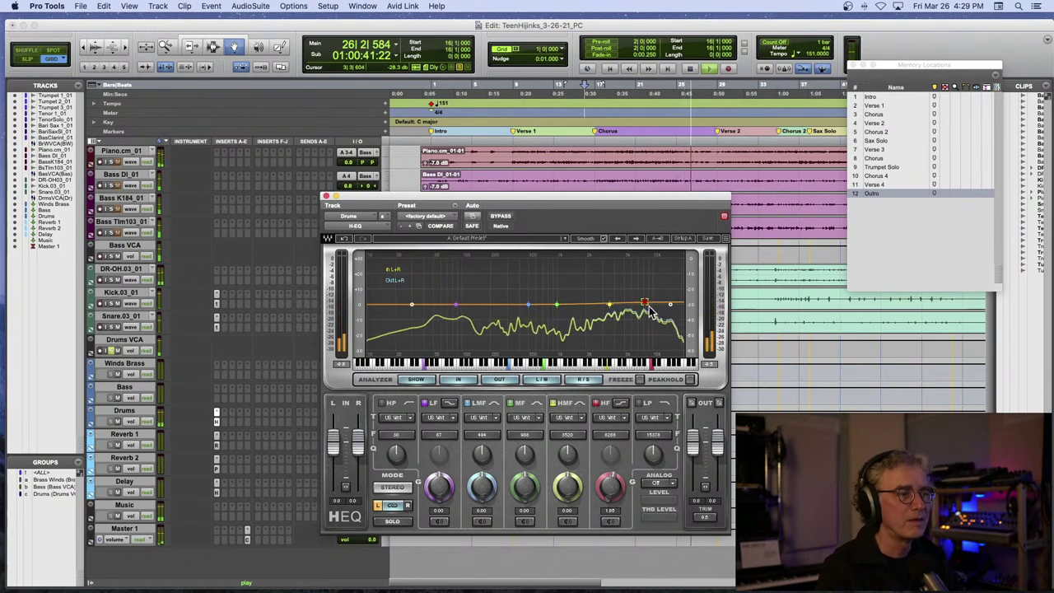
pyautogui.click(500, 216)
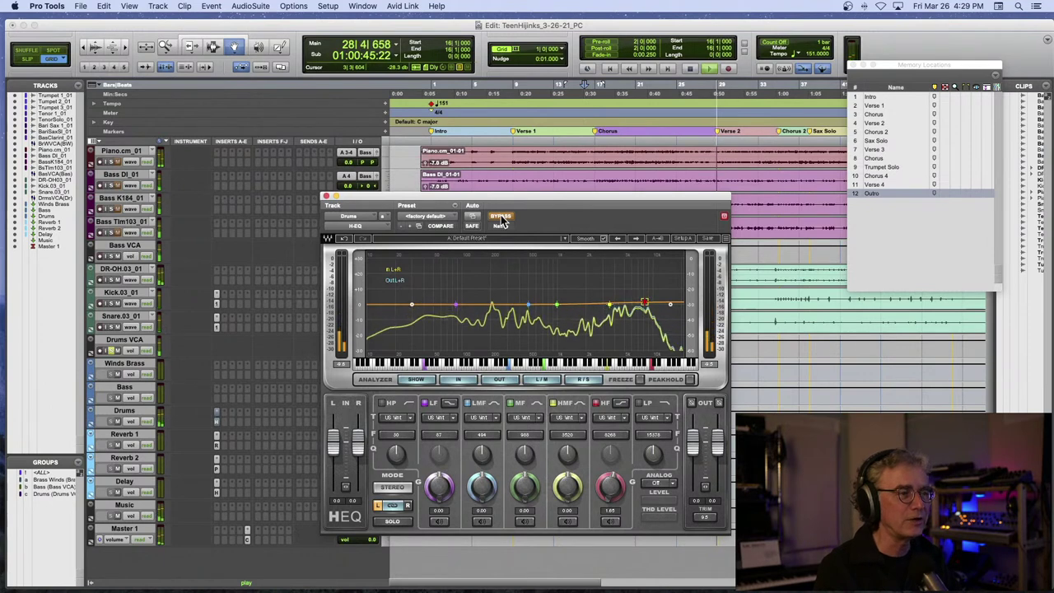
pyautogui.click(501, 217)
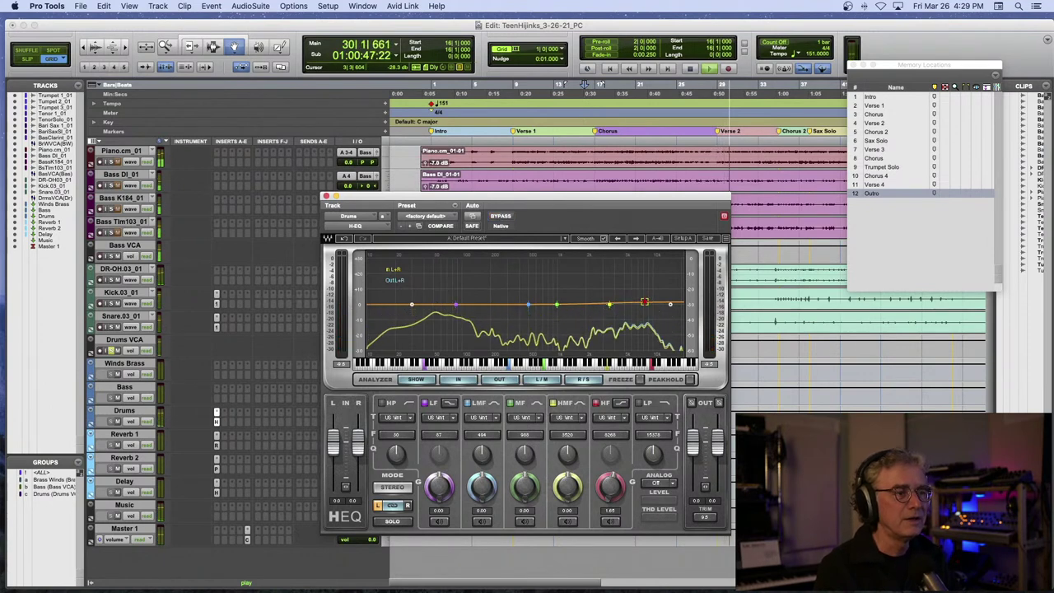
# - Move the H-EQ's HF shelf up to about 10 kHz with a 3.75 dB boost, comparing against bypass along the way
pyautogui.moveTo(644, 302); pyautogui.dragTo(651, 302)
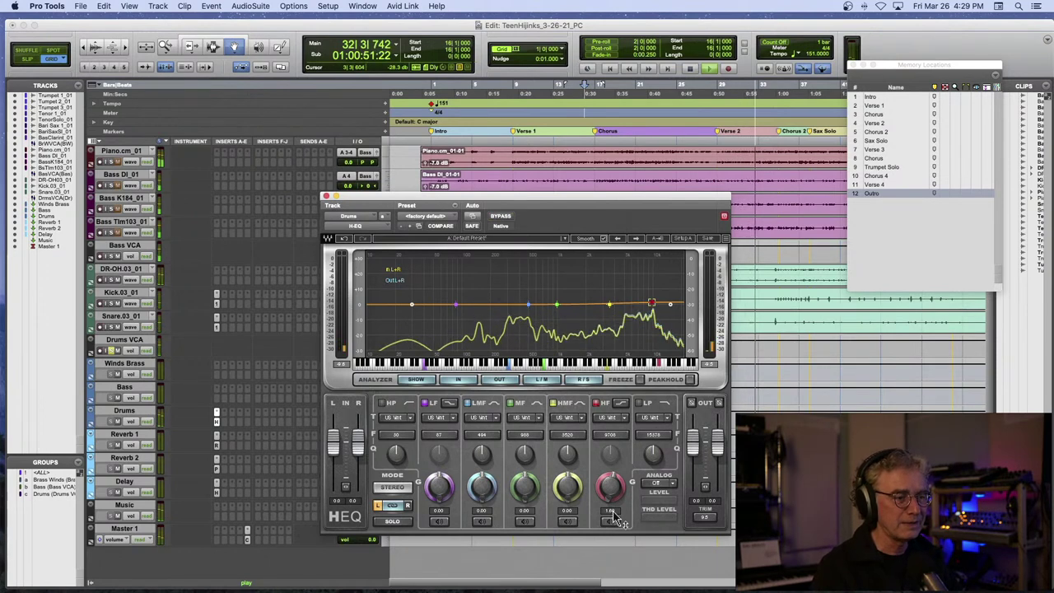
pyautogui.click(502, 217)
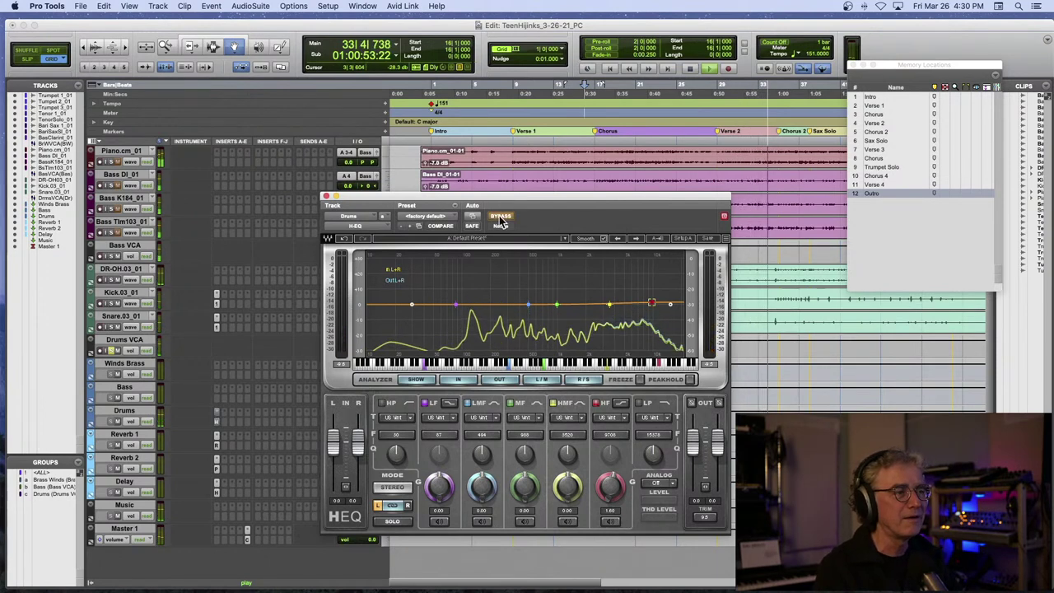
pyautogui.click(502, 218)
pyautogui.moveTo(651, 302)
pyautogui.mouseDown()
pyautogui.moveTo(650, 287)
pyautogui.moveTo(652, 298)
pyautogui.mouseUp()
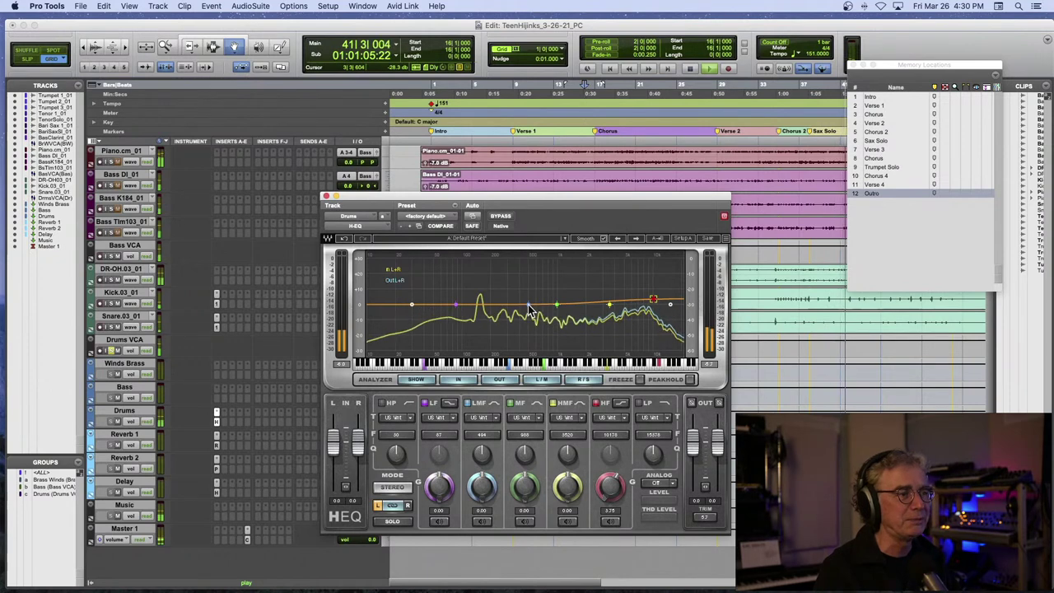
# - Cut the H-EQ's LMF band by 1.75 dB, enable its high-pass filter at 22 Hz, and close the equalizer
pyautogui.moveTo(527, 305); pyautogui.dragTo(527, 307)
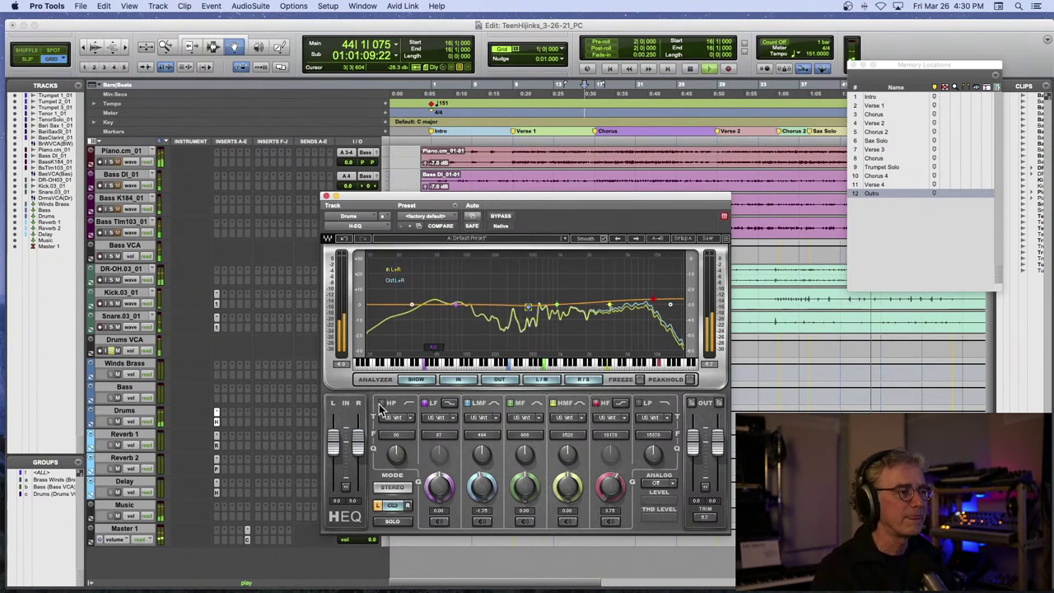
pyautogui.doubleClick(413, 304)
pyautogui.moveTo(405, 304); pyautogui.dragTo(399, 305)
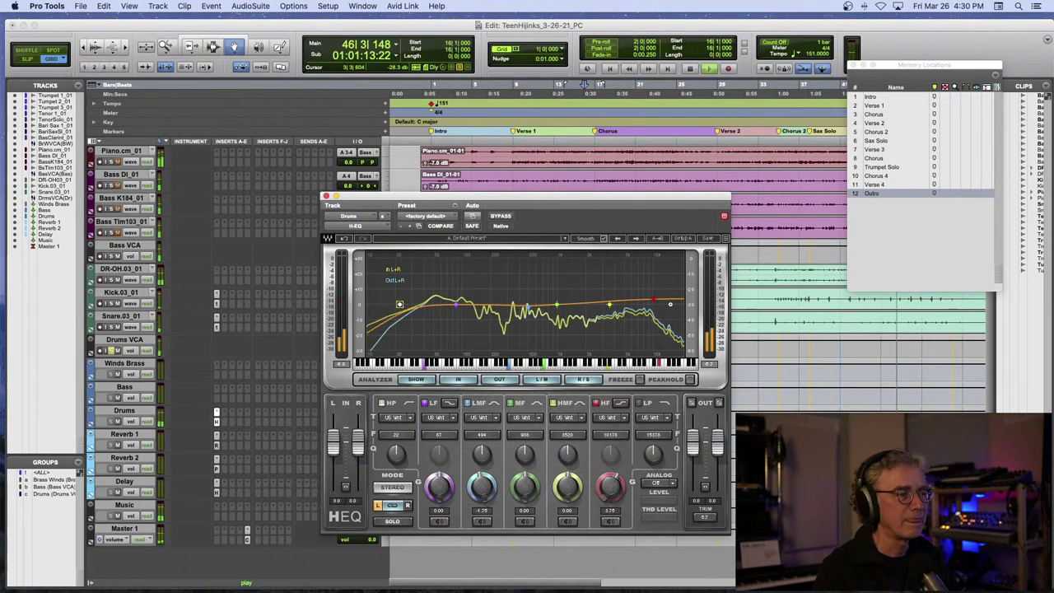
pyautogui.click(326, 199)
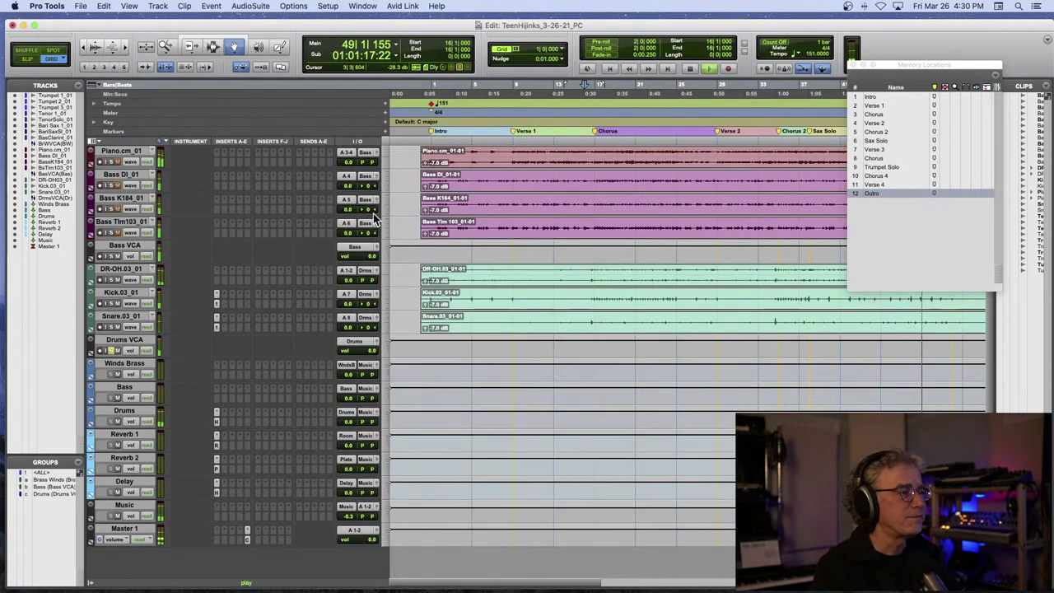
# - Zoom the timeline out to show the whole song and stop playback
pyautogui.press('super+bracketleft')
pyautogui.press('super+bracketleft')
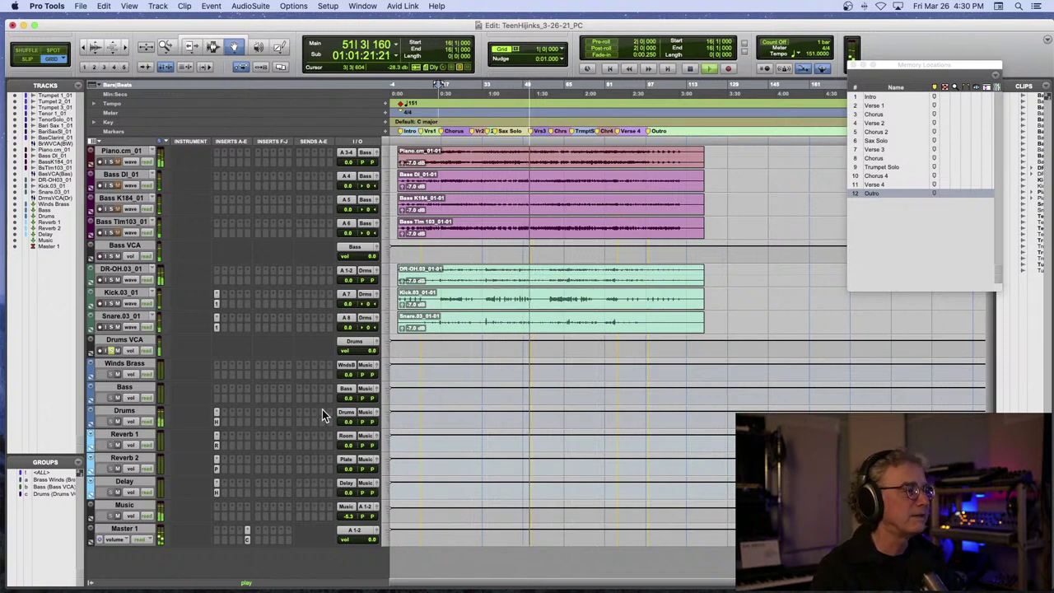
pyautogui.press('space')
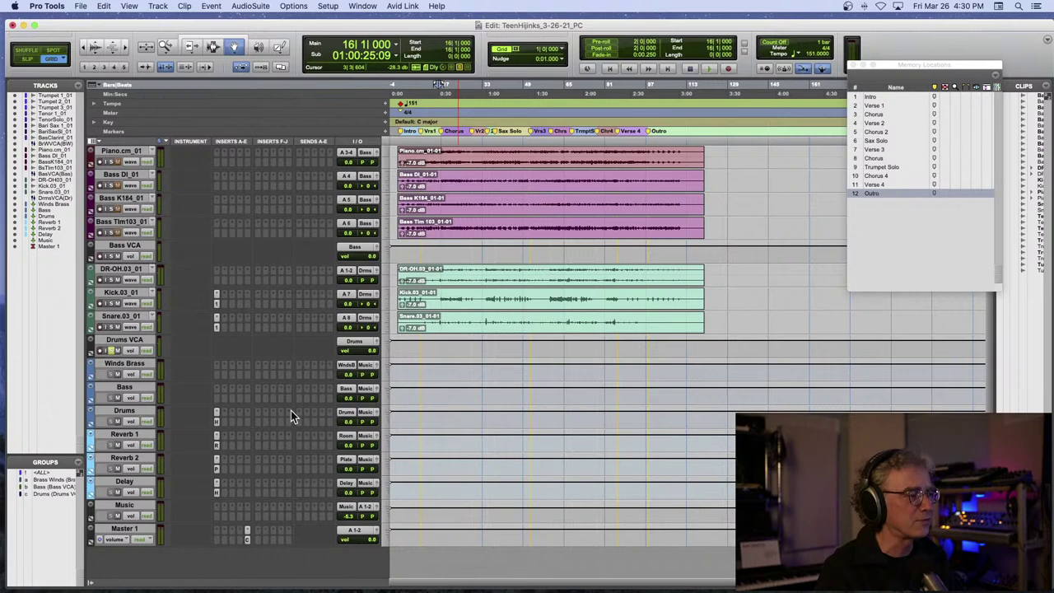
# - Hide the Inserts F-J and Instrument columns in the Edit window
pyautogui.click(258, 423)
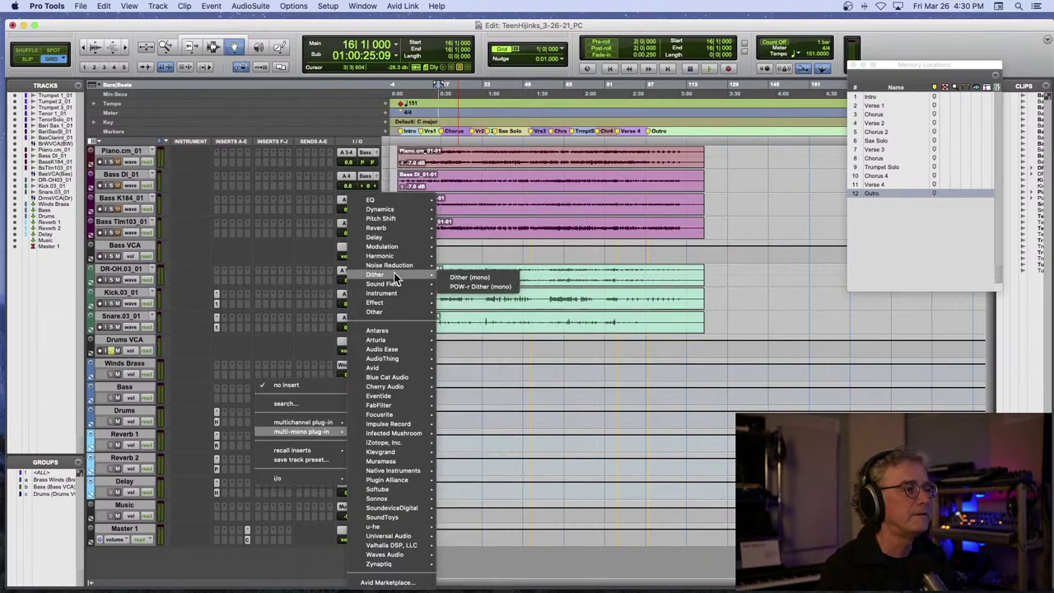
pyautogui.click(300, 389)
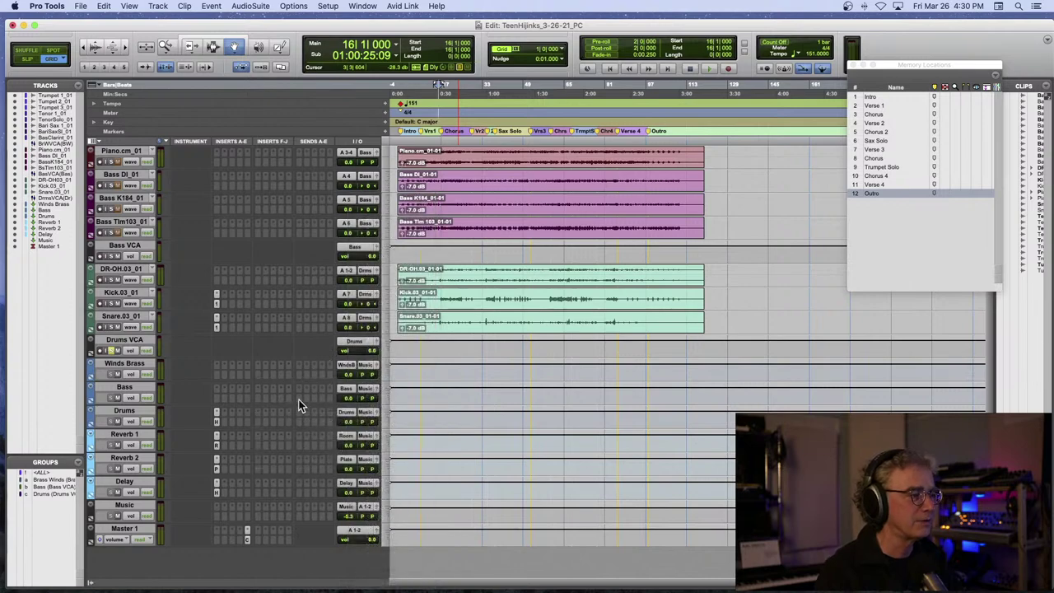
pyautogui.click(101, 145)
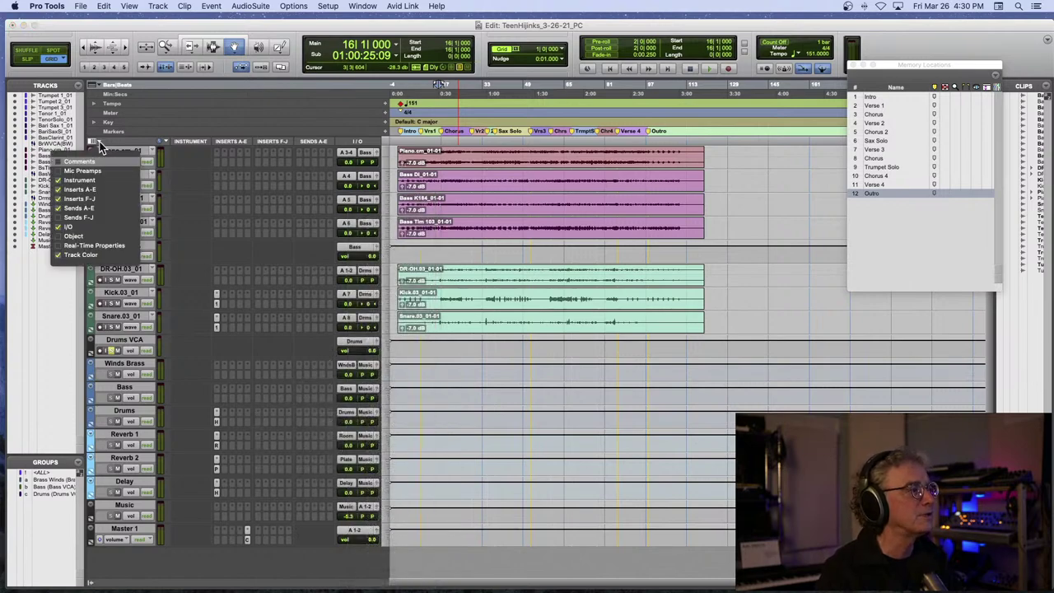
pyautogui.click(59, 199)
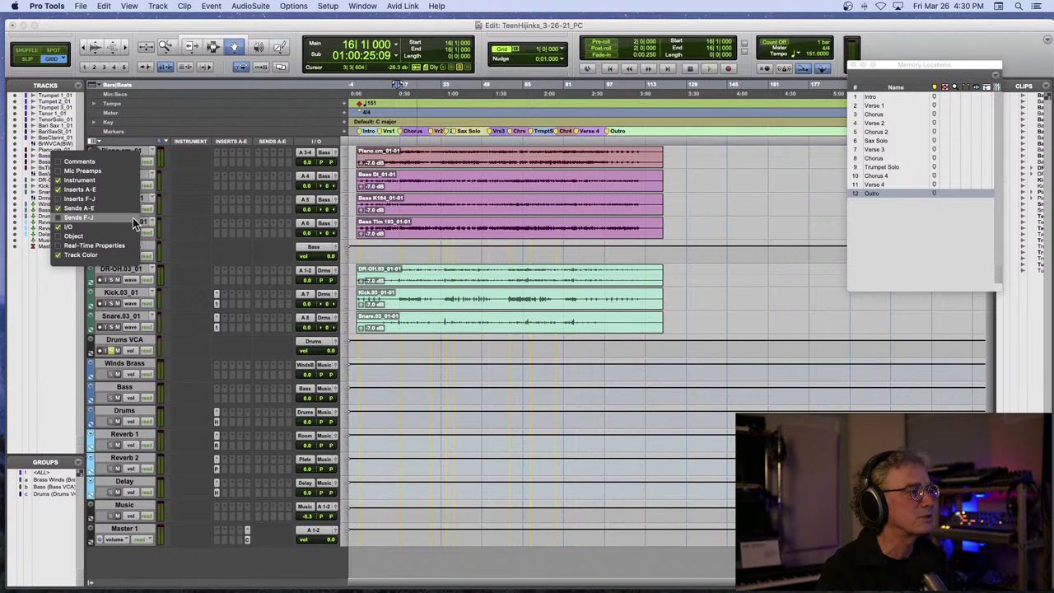
pyautogui.click(222, 217)
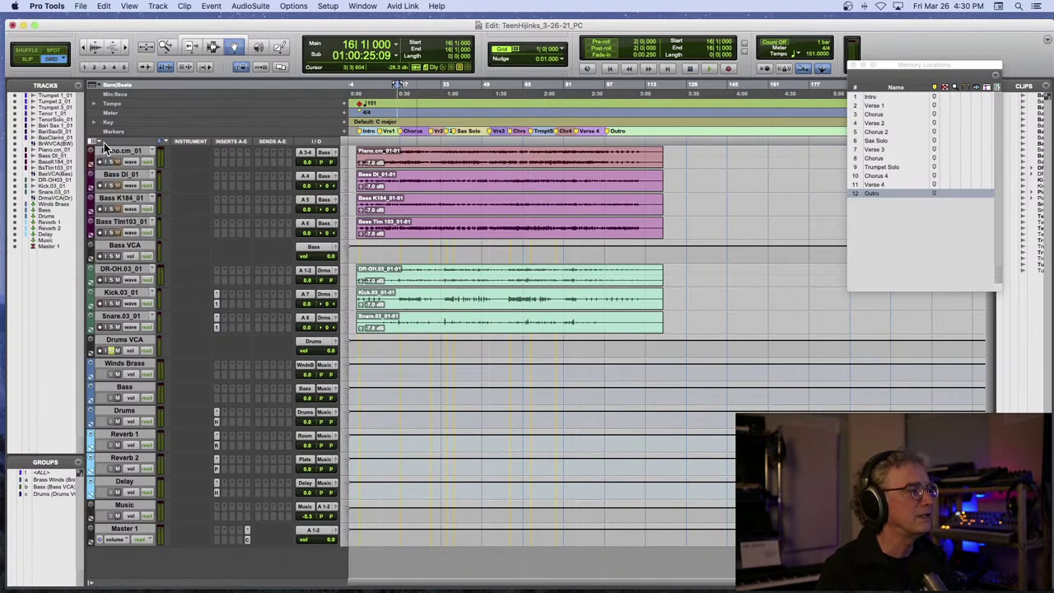
pyautogui.click(101, 144)
pyautogui.click(58, 179)
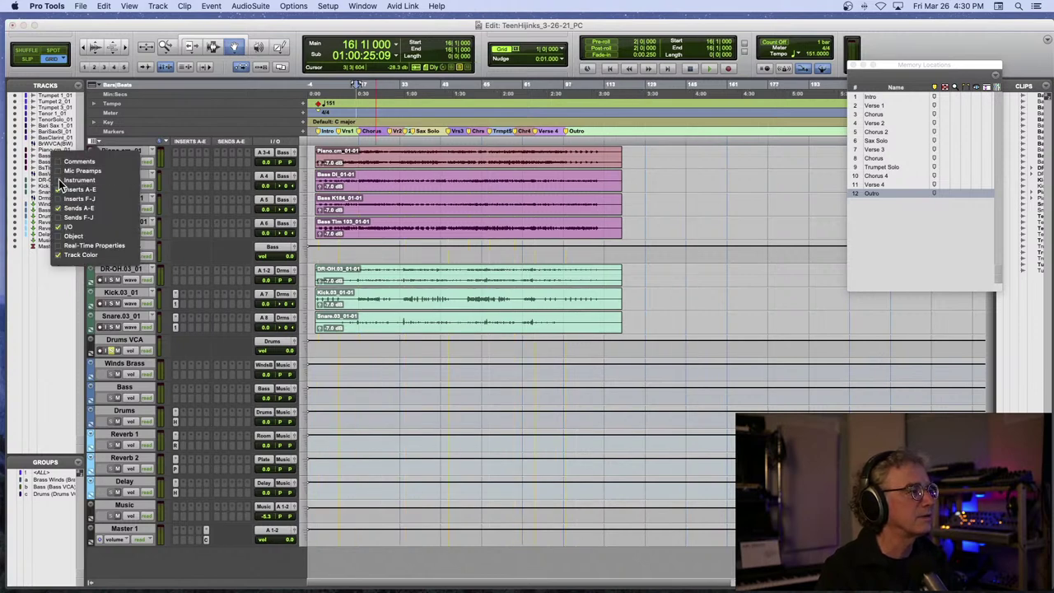
pyautogui.click(193, 308)
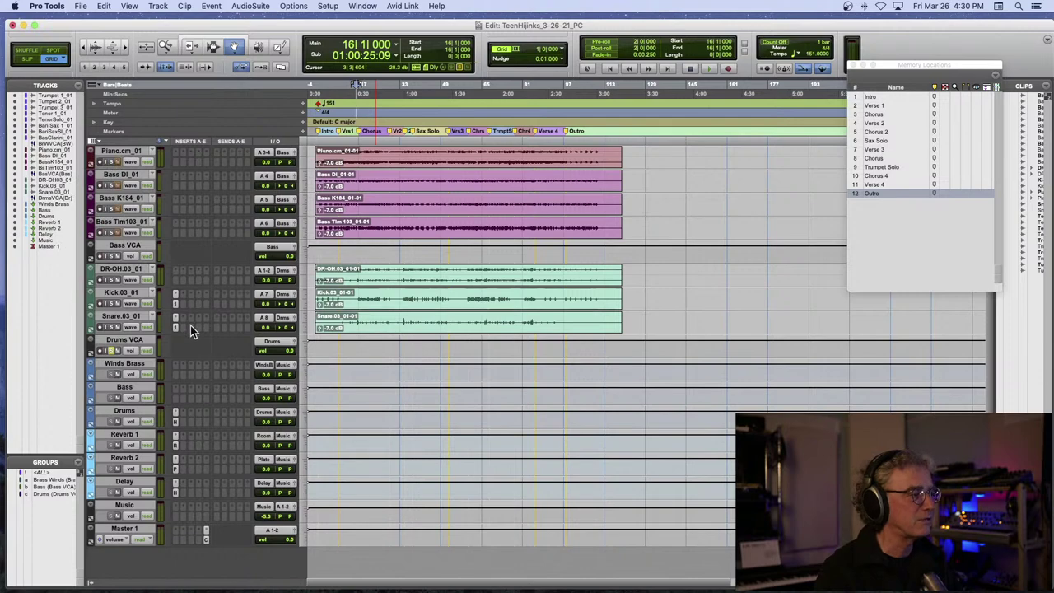
# - Assign the first send of the Drums track to the Room (Stereo) bus
pyautogui.click(217, 426)
pyautogui.moveTo(219, 428)
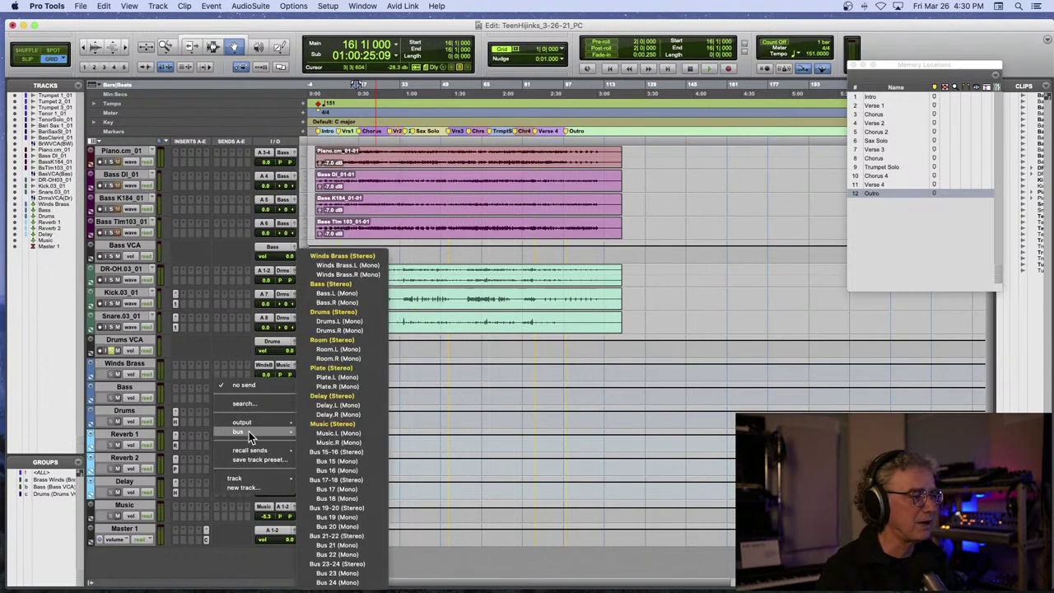
pyautogui.click(342, 337)
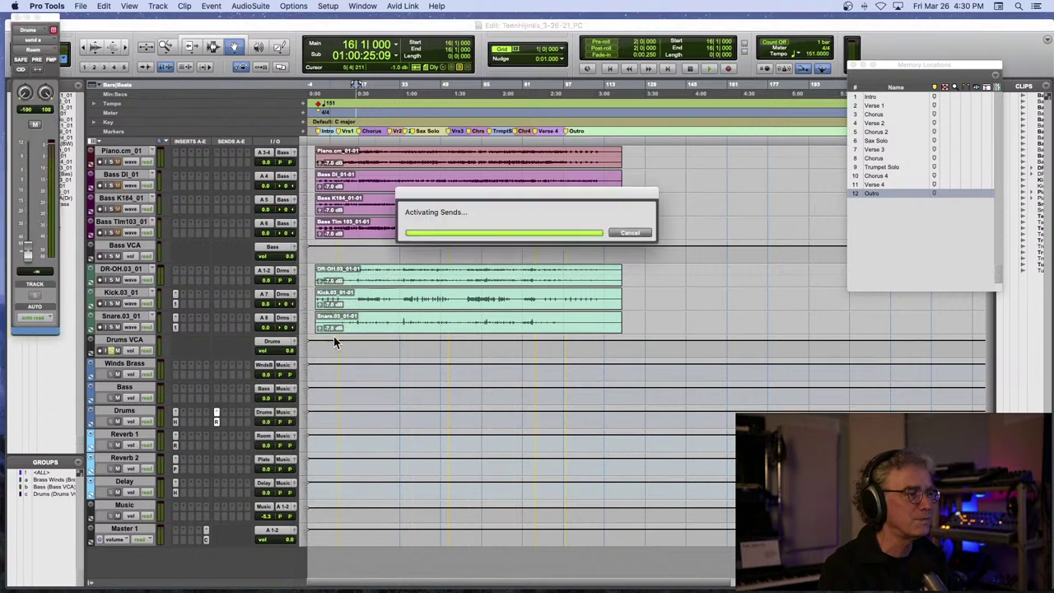
# - Raise the Drums track's send to the Room reverb to about -10.5 dB while the song plays
pyautogui.press('space')
pyautogui.moveTo(28, 249); pyautogui.dragTo(35, 194)
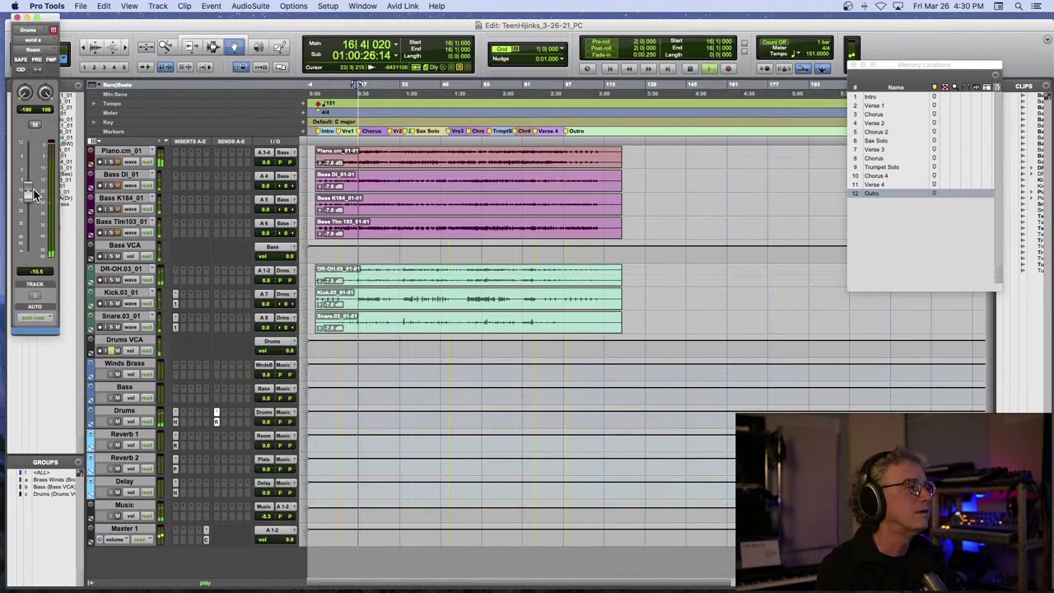
pyautogui.press('space')
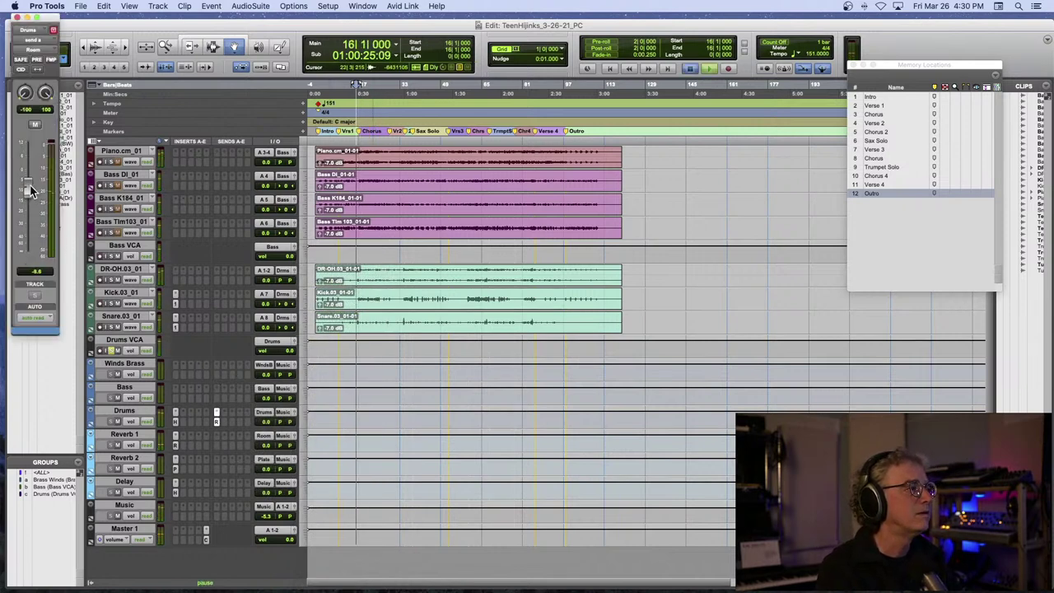
pyautogui.moveTo(31, 190); pyautogui.dragTo(31, 188)
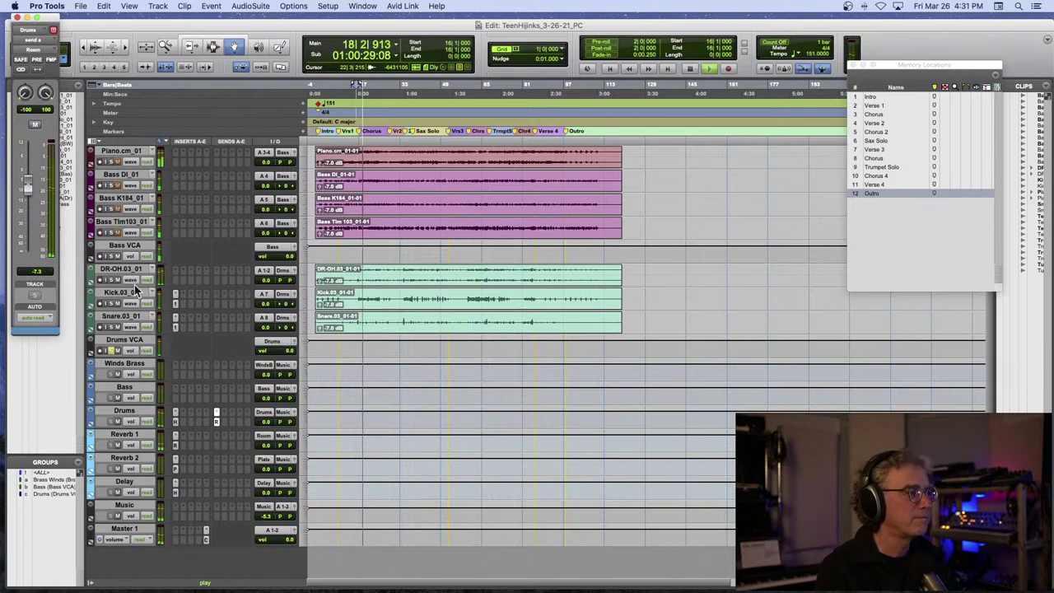
pyautogui.moveTo(27, 187); pyautogui.dragTo(27, 198)
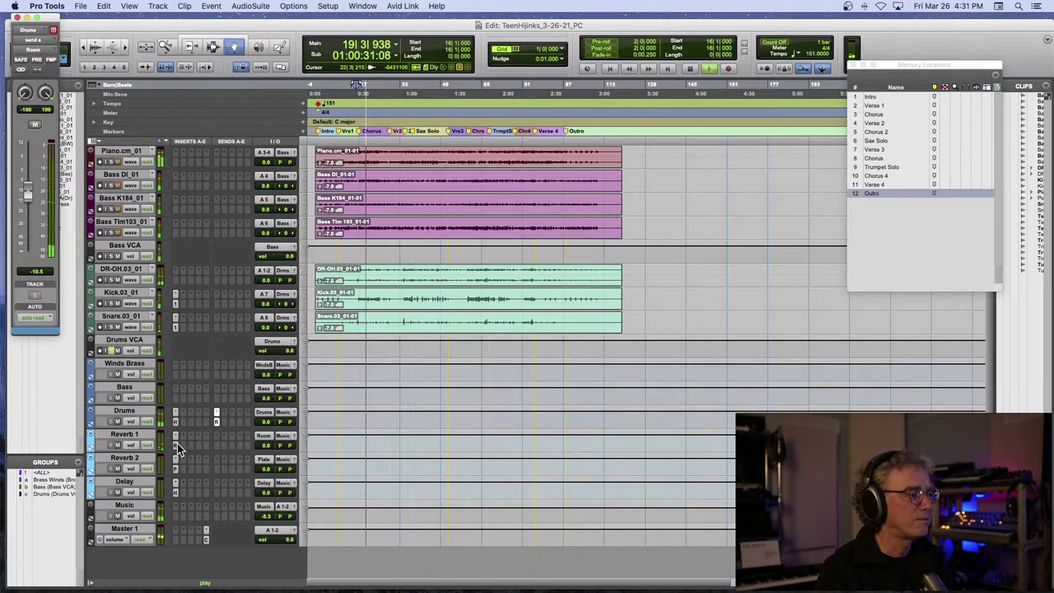
# - Examine the Drums H-EQ and the Reverb 1 Pro-R settings, stopping playback and closing the reverb
pyautogui.click(174, 420)
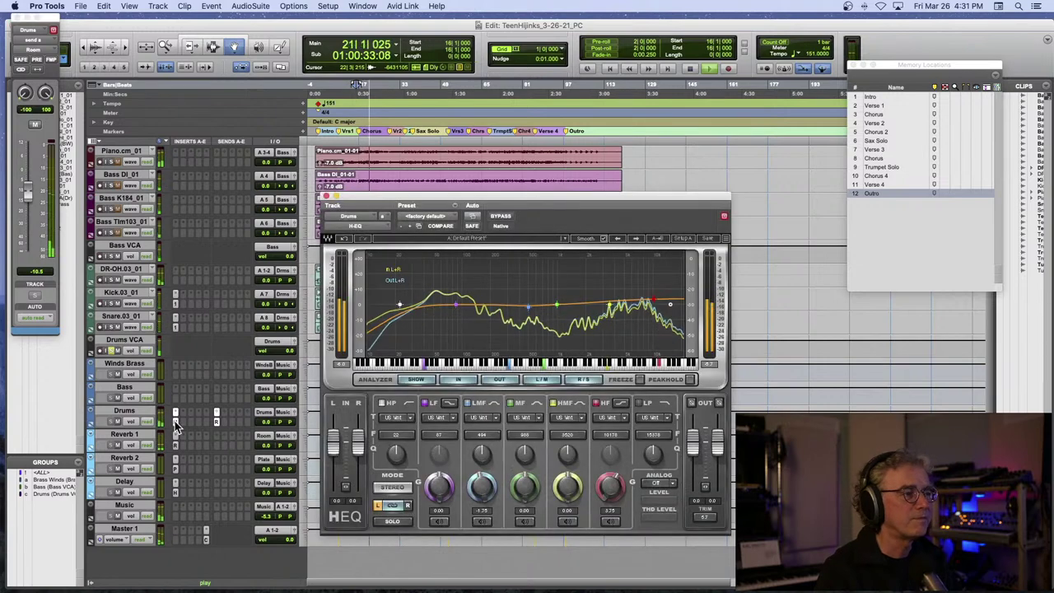
pyautogui.click(174, 422)
pyautogui.click(175, 445)
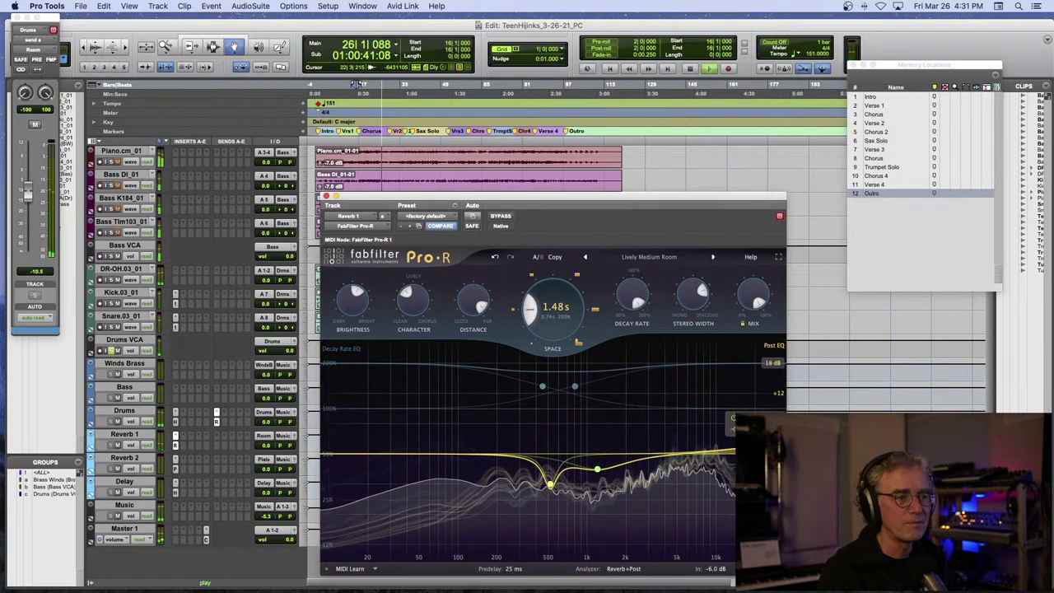
pyautogui.press('space')
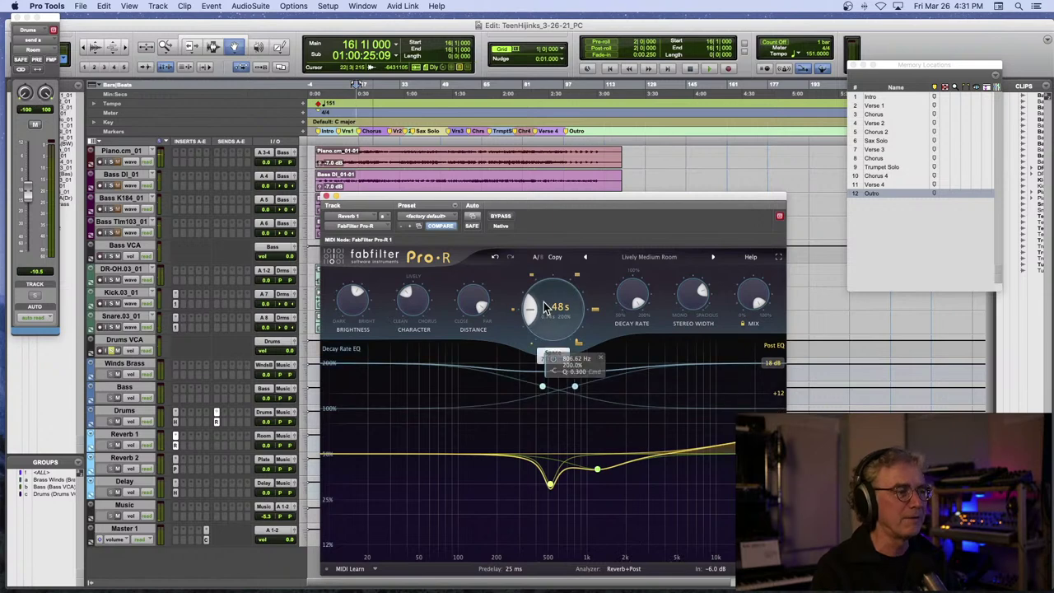
pyautogui.moveTo(543, 317)
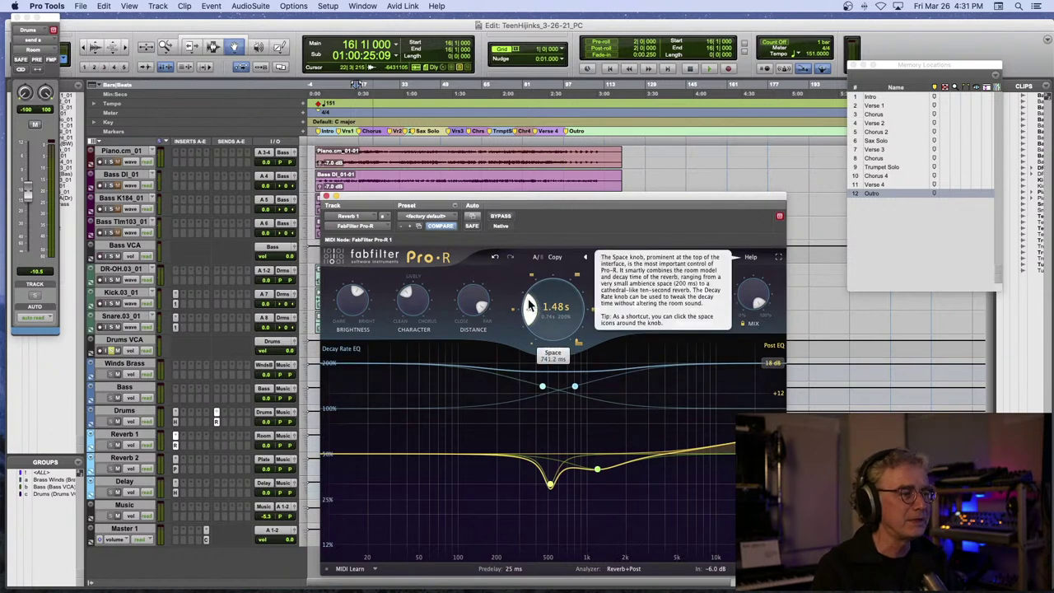
pyautogui.click(326, 198)
# - Set the Drums track's Room send level to about -14.2 dB during playback, and close the send fader
pyautogui.press('space')
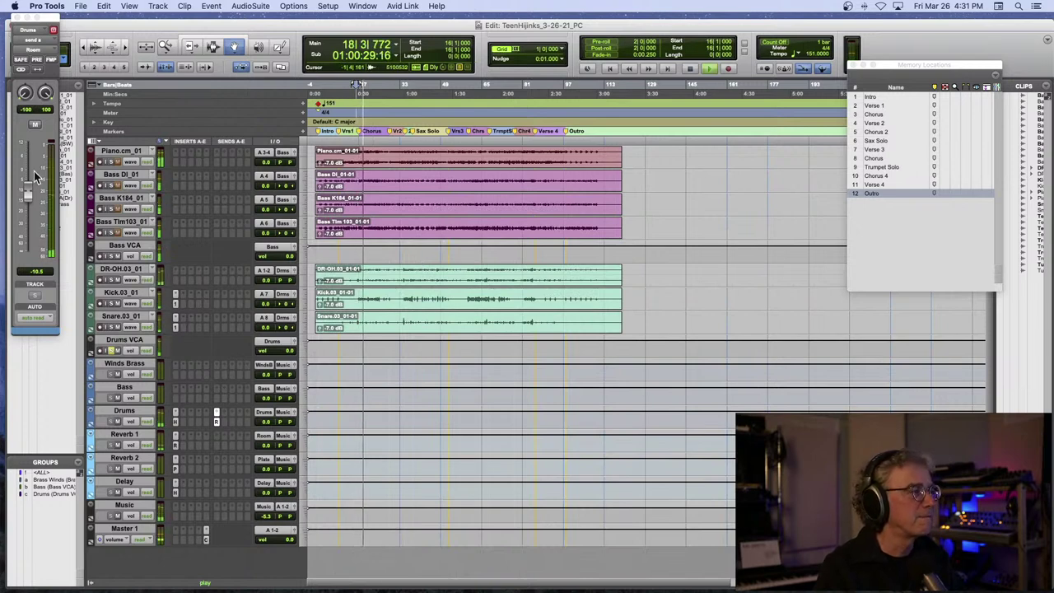
pyautogui.moveTo(26, 191); pyautogui.dragTo(27, 202)
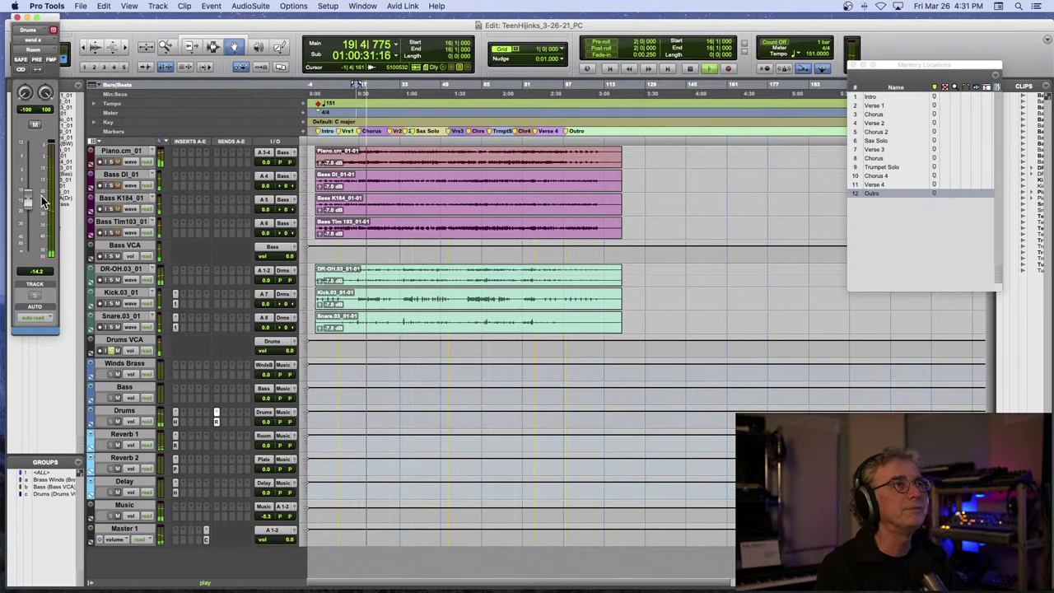
pyautogui.press('space')
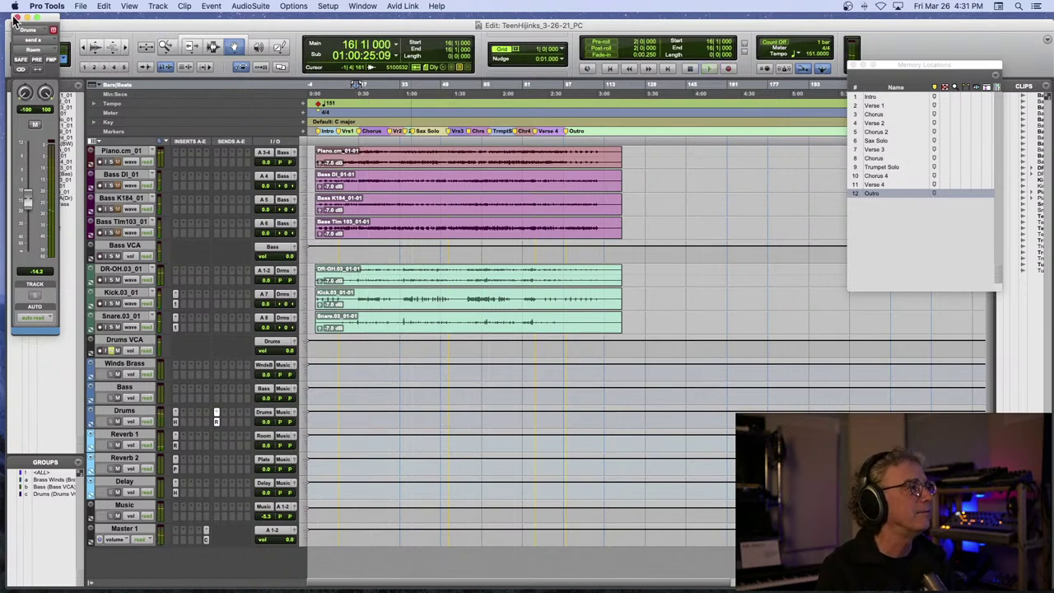
pyautogui.click(13, 23)
# - Enlarge the track heights around the bass and drums, zoom in on the song's timeline, and close the Memory Locations list
pyautogui.scroll(1, 249, 229)
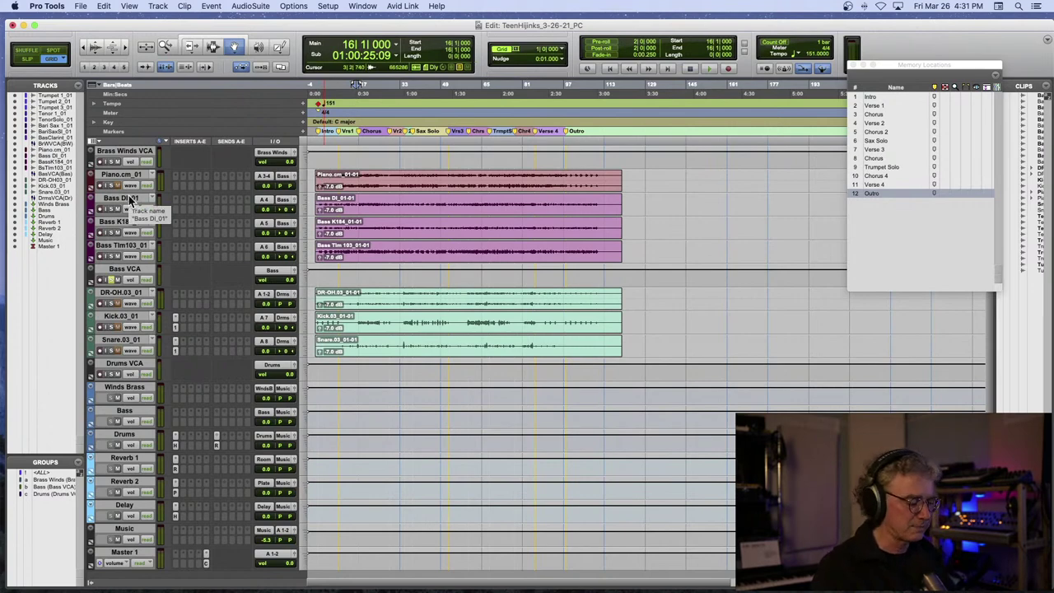
pyautogui.hotkey('ctrl', 'Up')
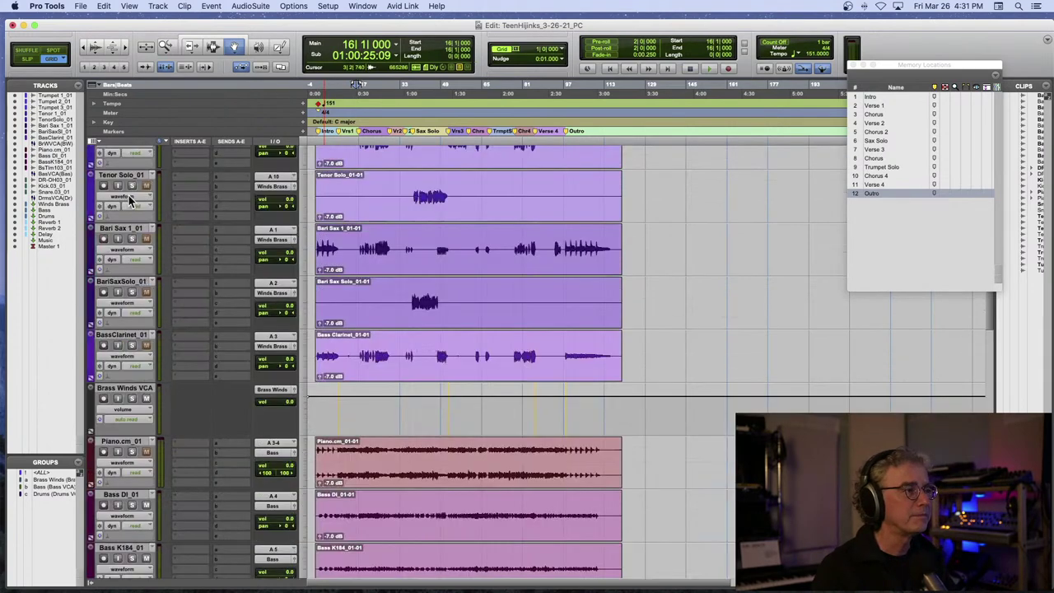
pyautogui.scroll(-5, 128, 199)
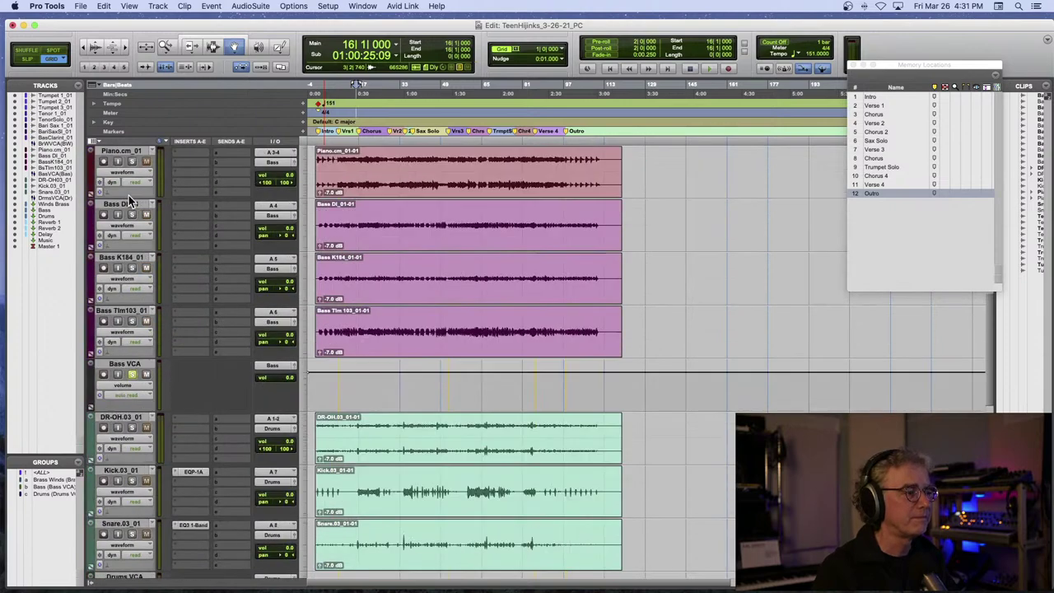
pyautogui.press('super+bracketright')
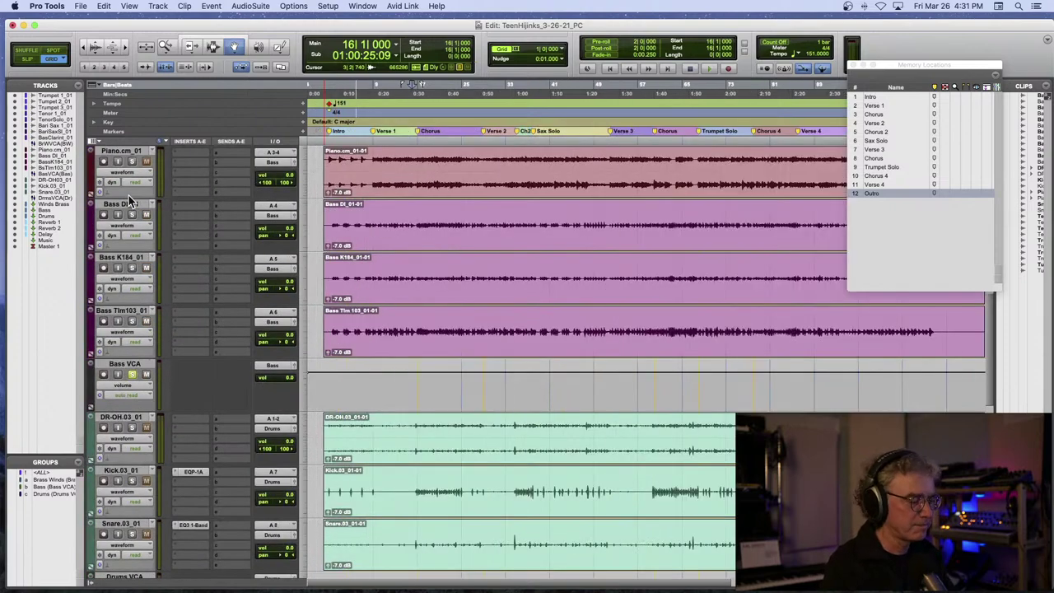
pyautogui.click(853, 65)
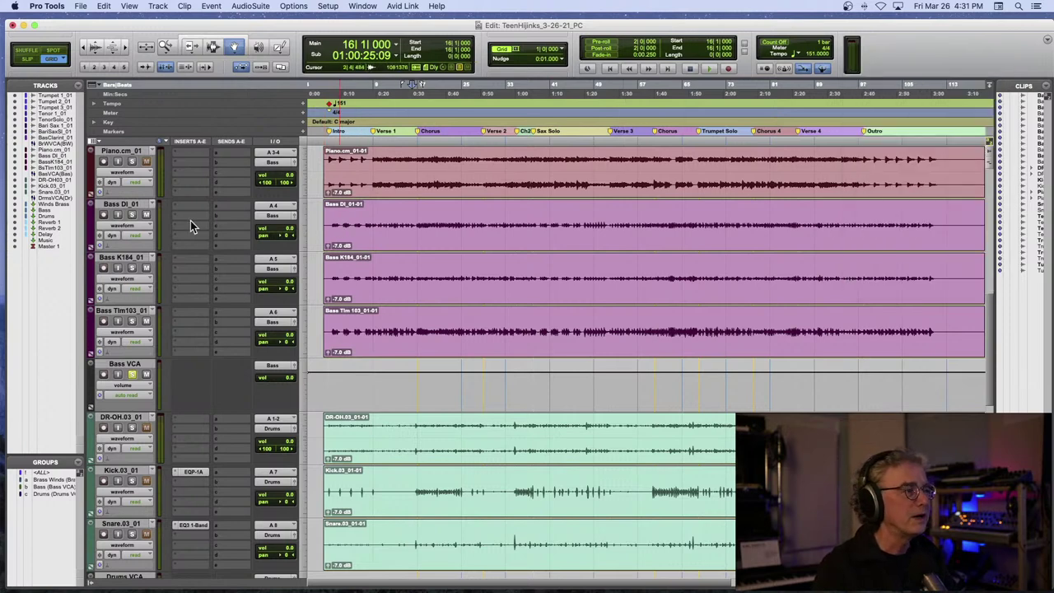
# - Compare Bass DI, Bass K184 and Bass Tlm103 by soloing each in turn during playback, leaving Bass Tlm103 soloed
pyautogui.click(132, 214)
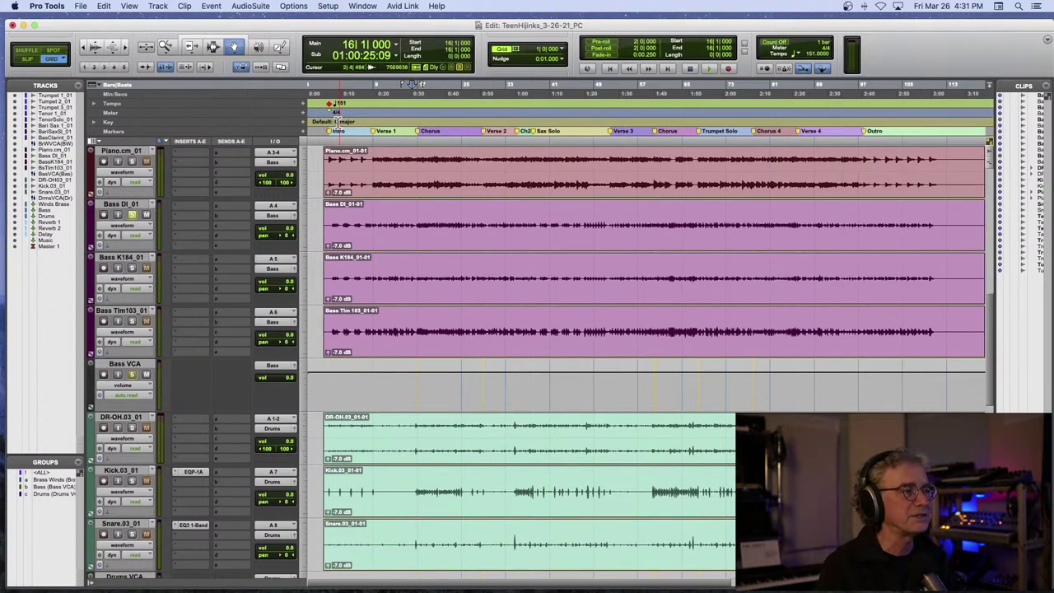
pyautogui.press('space')
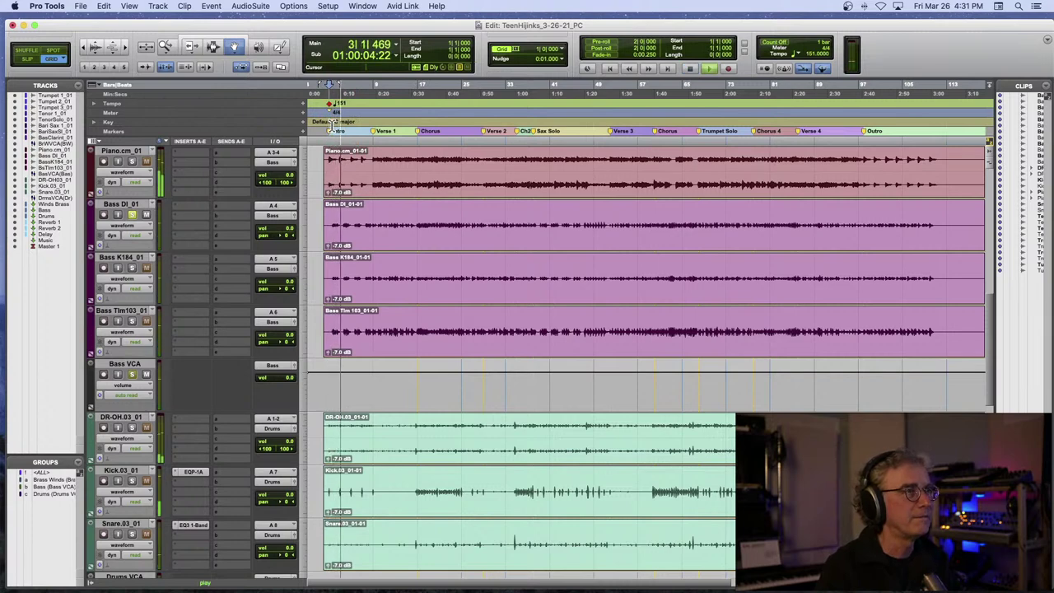
pyautogui.click(131, 216)
pyautogui.click(132, 269)
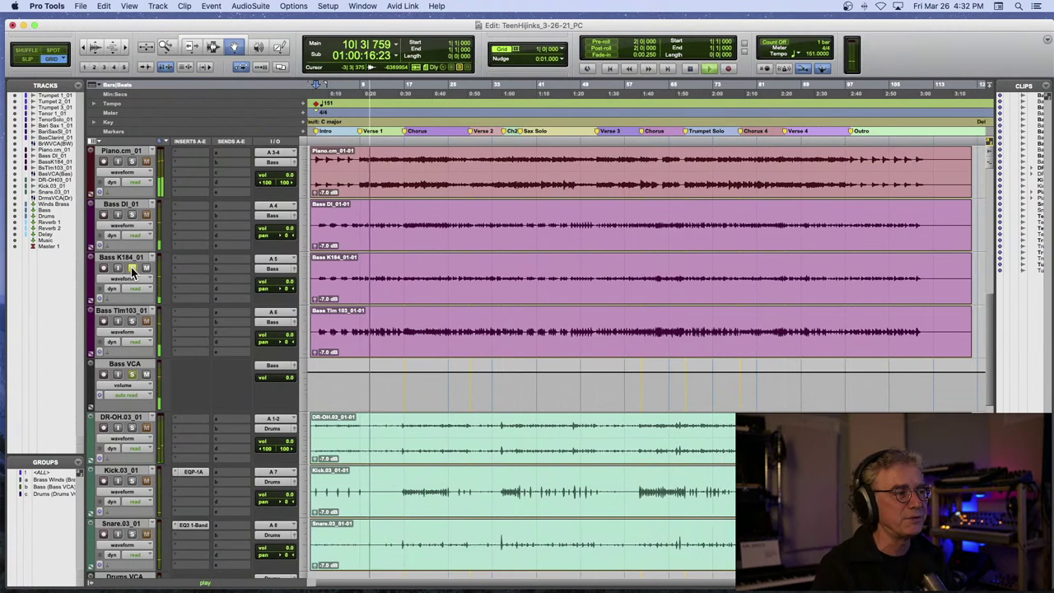
pyautogui.click(131, 321)
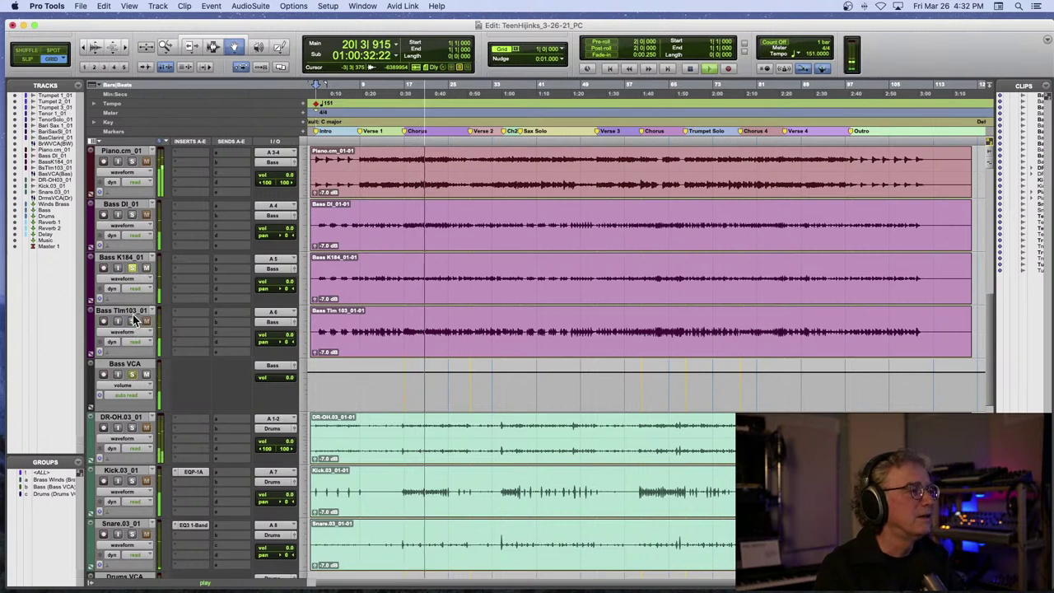
pyautogui.press('space')
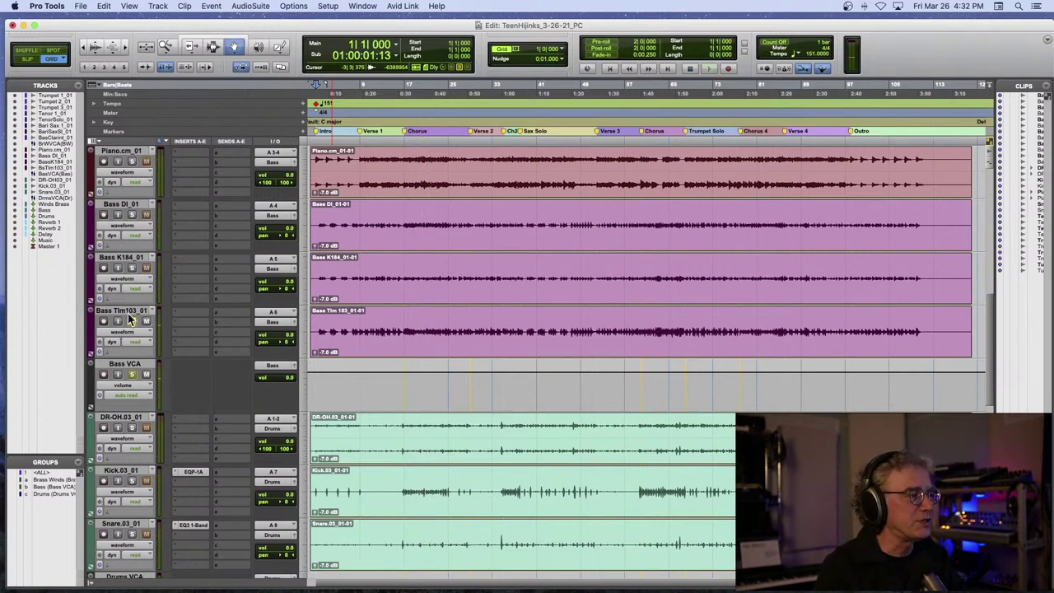
# - Solo the Drums VCA together with Bass Tlm103 and play from bar 16
pyautogui.scroll(-3, 199, 334)
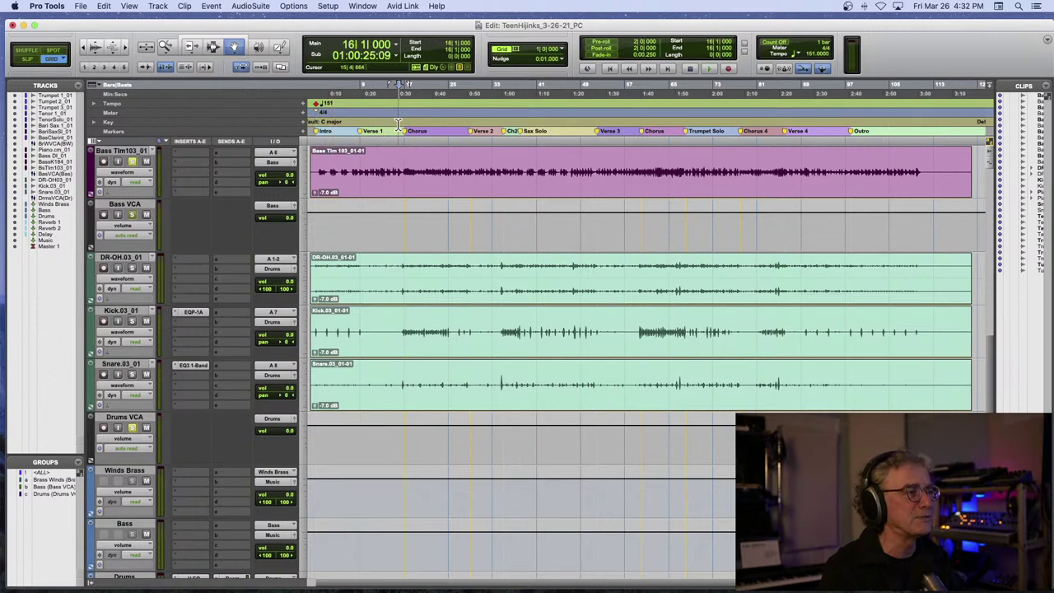
pyautogui.press('space')
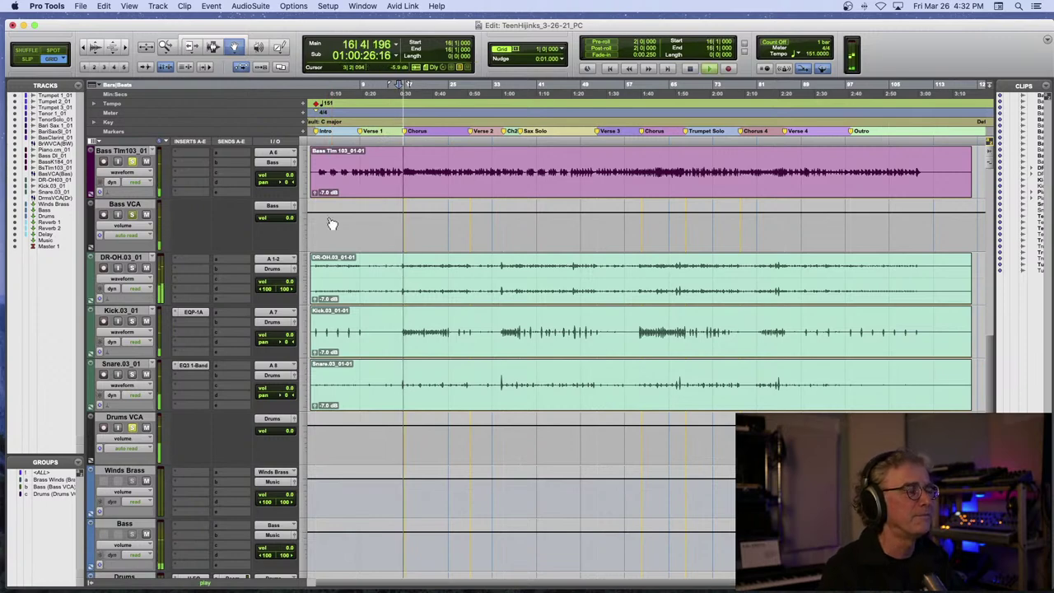
# - Lower the clip gain of the three bass clips to -9.5 dB and audition the chorus from bar 24
pyautogui.scroll(2, 331, 224)
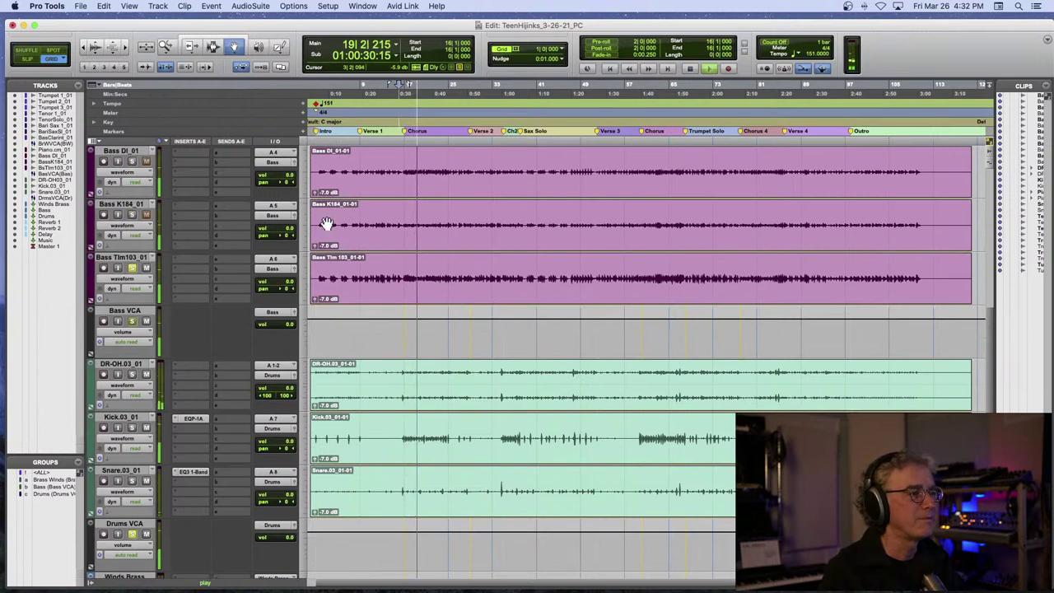
pyautogui.click(366, 174)
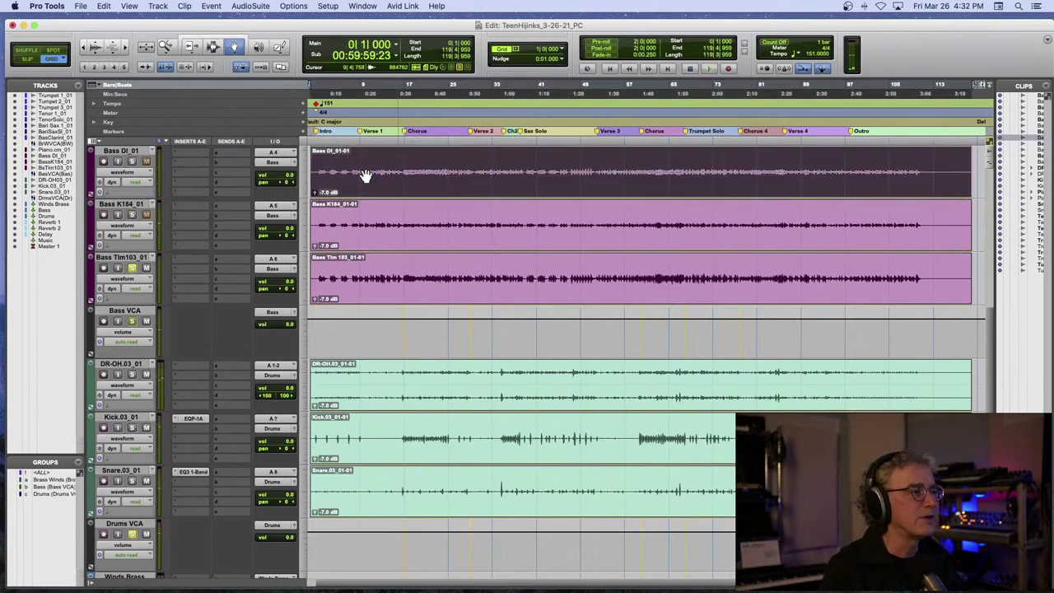
pyautogui.keyDown('shift'); pyautogui.click(371, 229); pyautogui.keyUp('shift')
pyautogui.keyDown('shift'); pyautogui.click(370, 281); pyautogui.keyUp('shift')
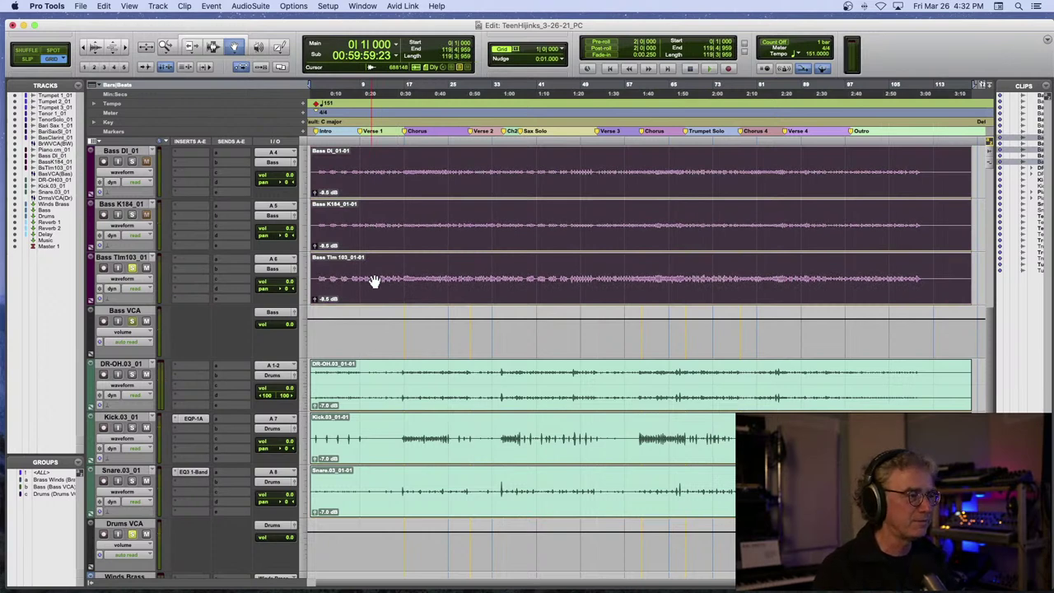
pyautogui.press('space')
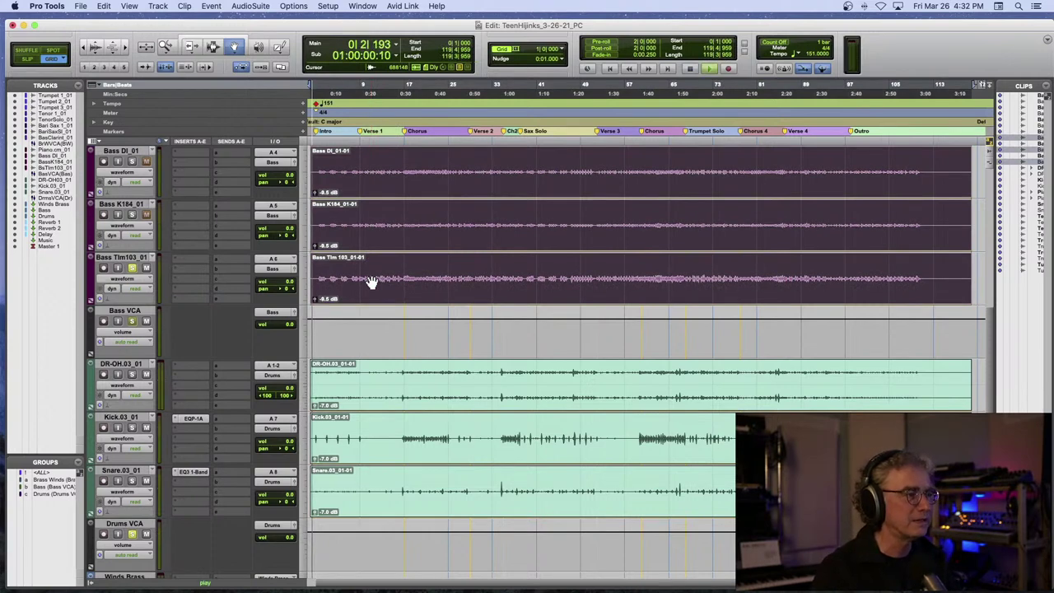
pyautogui.click(442, 130)
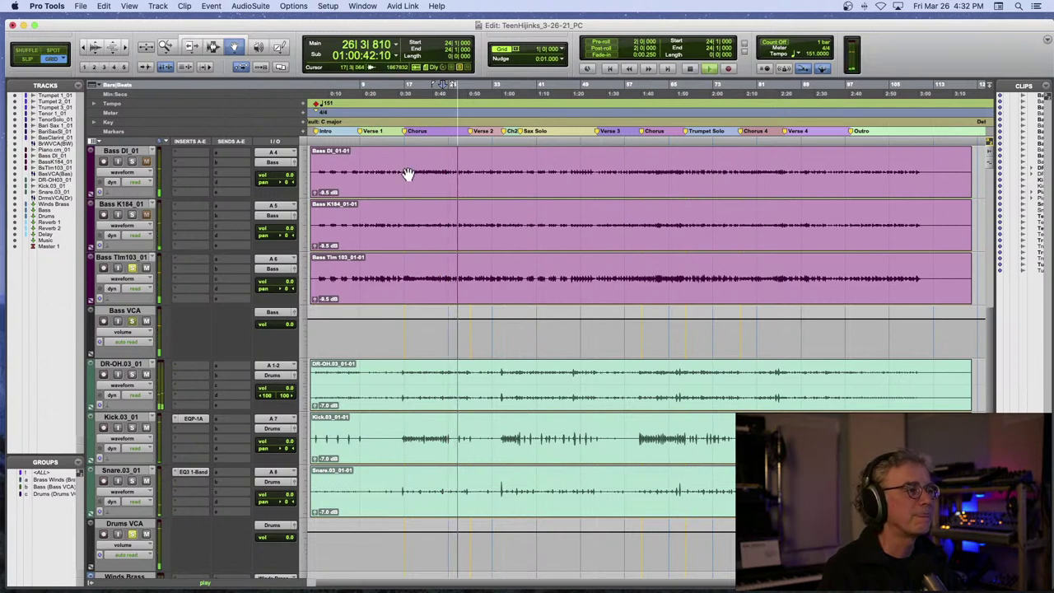
pyautogui.press('space')
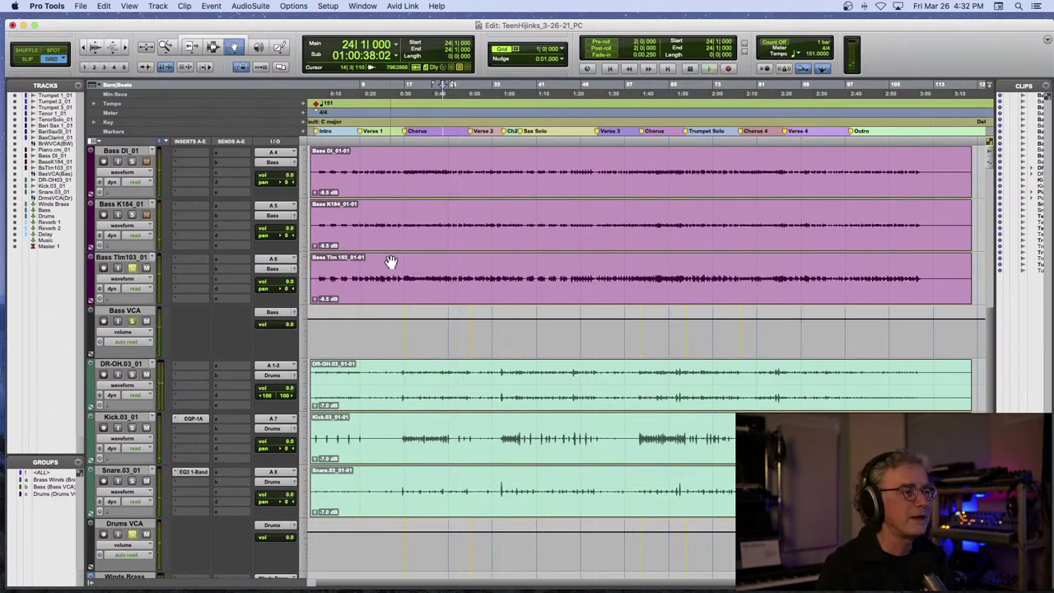
# - Set the clip gain of the three bass clips to -8.5 dB and audition the section from bar 25
pyautogui.click(387, 281)
pyautogui.keyDown('shift'); pyautogui.click(388, 244); pyautogui.keyUp('shift')
pyautogui.keyDown('shift'); pyautogui.click(393, 186); pyautogui.keyUp('shift')
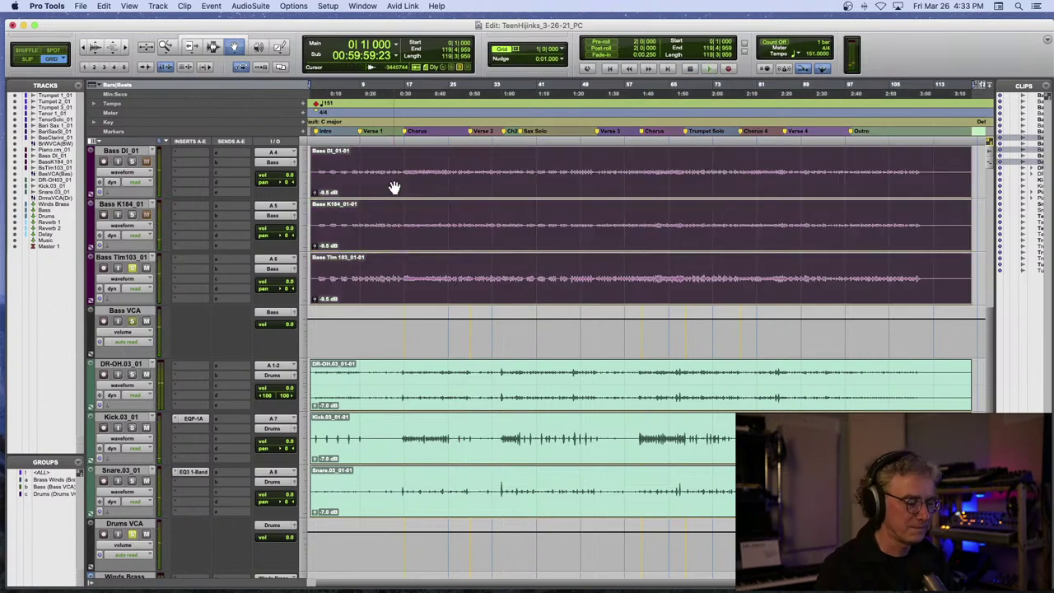
pyautogui.click(449, 140)
pyautogui.press('space')
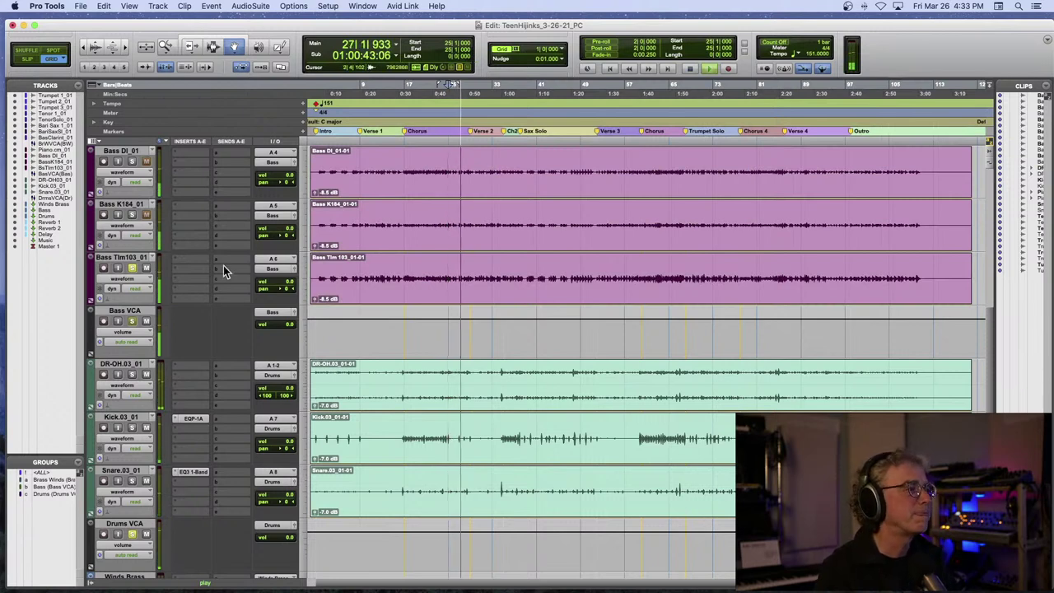
pyautogui.press('space')
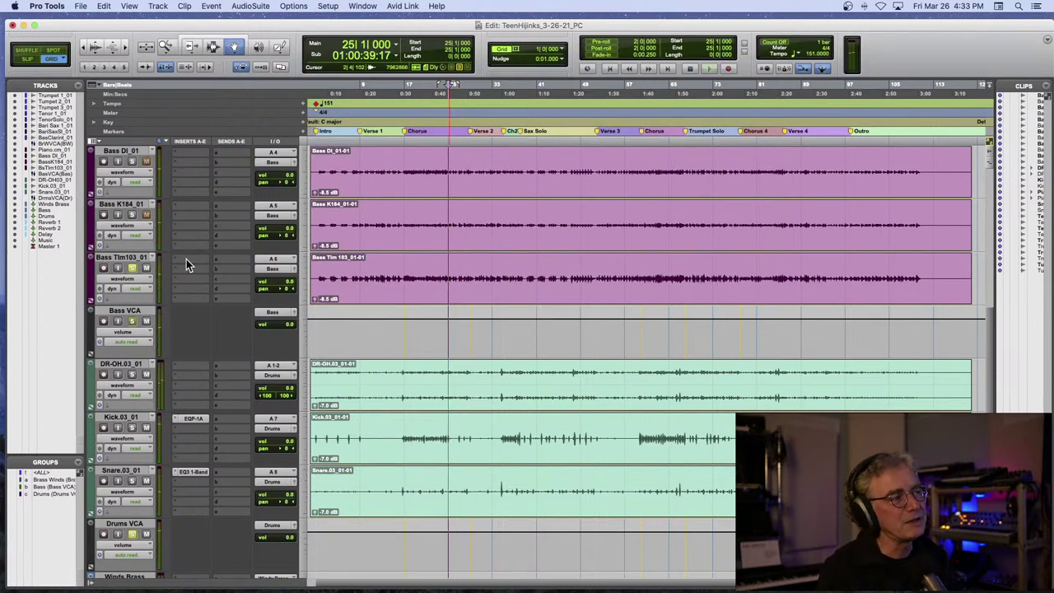
# - Insert the mono UAD Pultec EQP-1A equalizer in the first insert slot of the Bass Tlm103 track
pyautogui.click(186, 259)
pyautogui.moveTo(235, 258)
pyautogui.moveTo(305, 154)
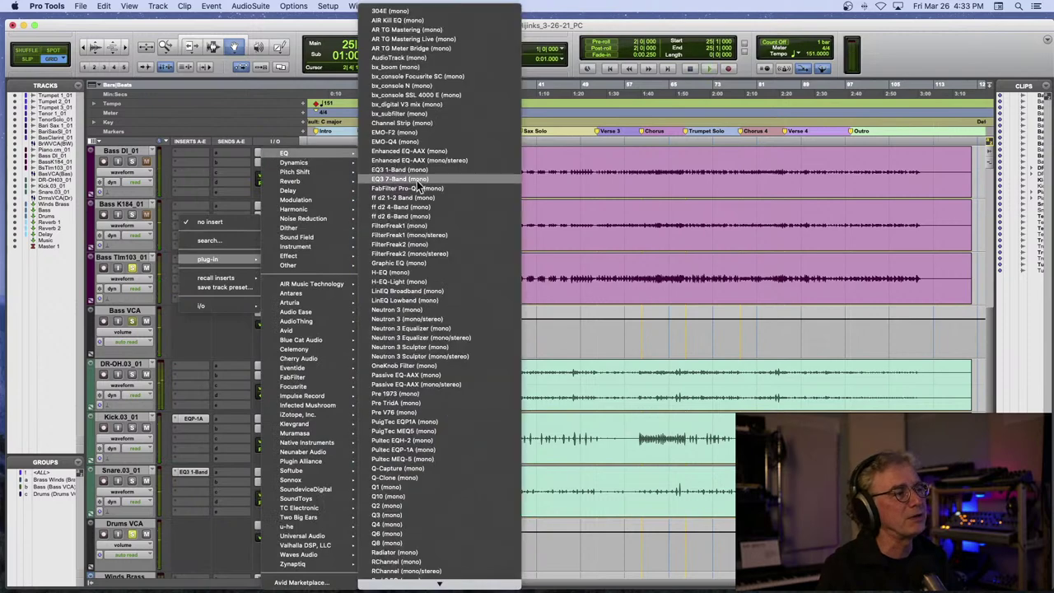
pyautogui.moveTo(436, 584)
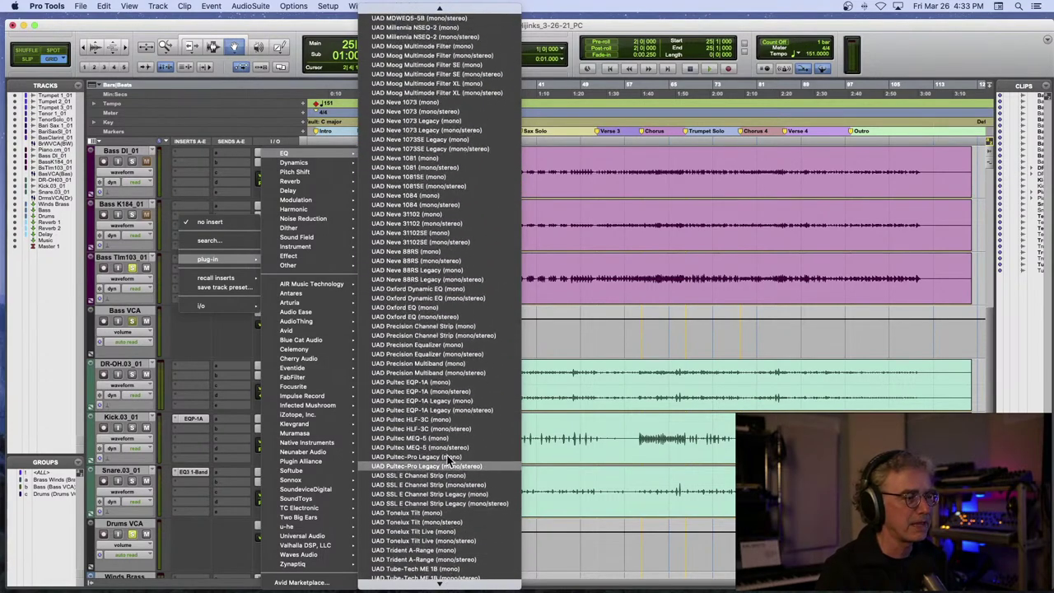
pyautogui.click(450, 384)
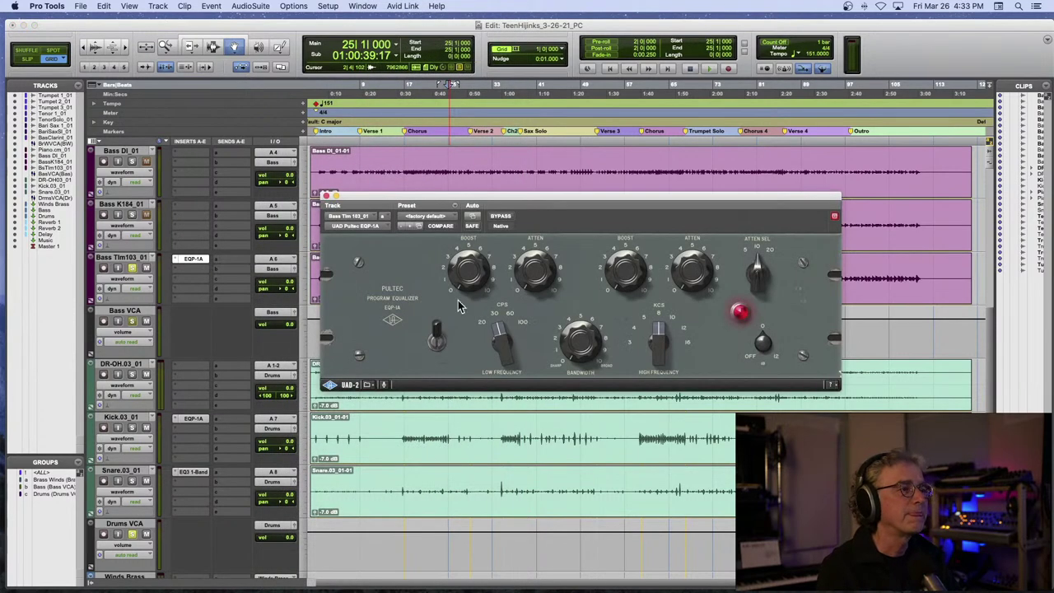
# - Set the Bass Tlm103 EQP-1A's low frequency to 60 CPS, audition it against bypass from bar 25, and close the plug-in
pyautogui.moveTo(505, 336); pyautogui.dragTo(510, 321)
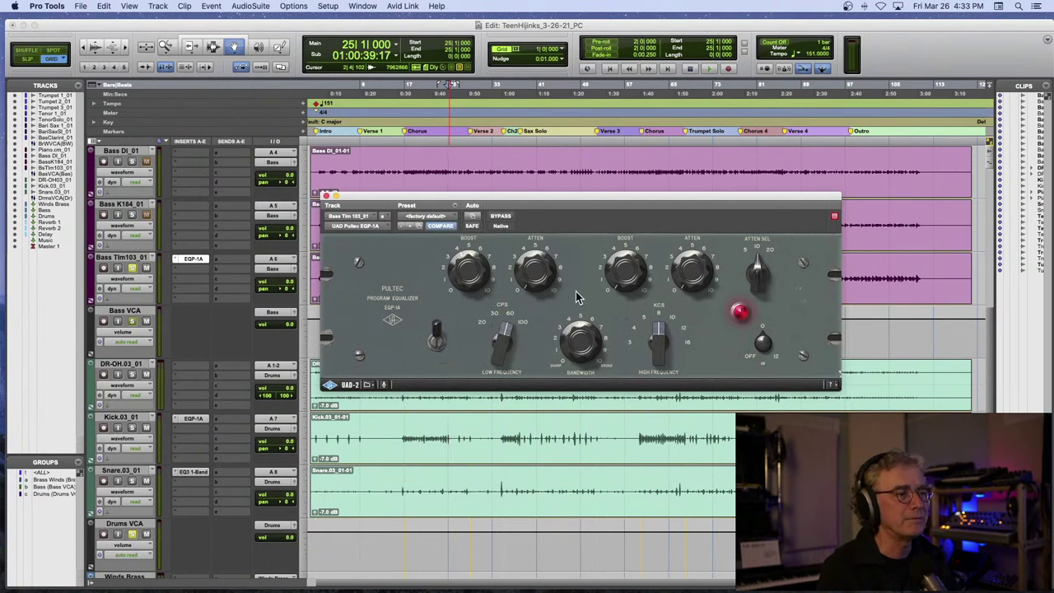
pyautogui.press('space')
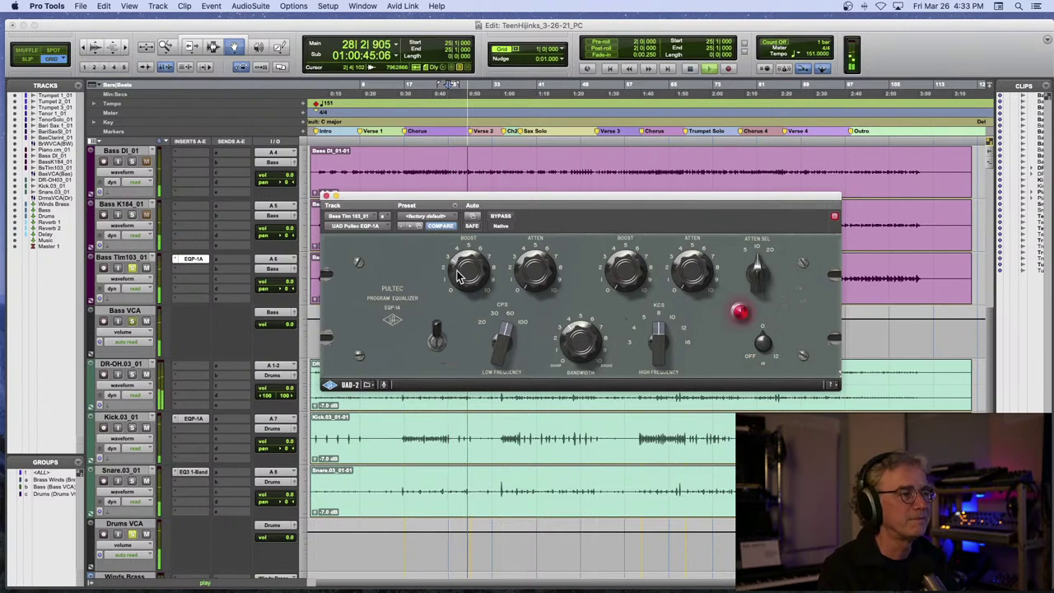
pyautogui.click(499, 218)
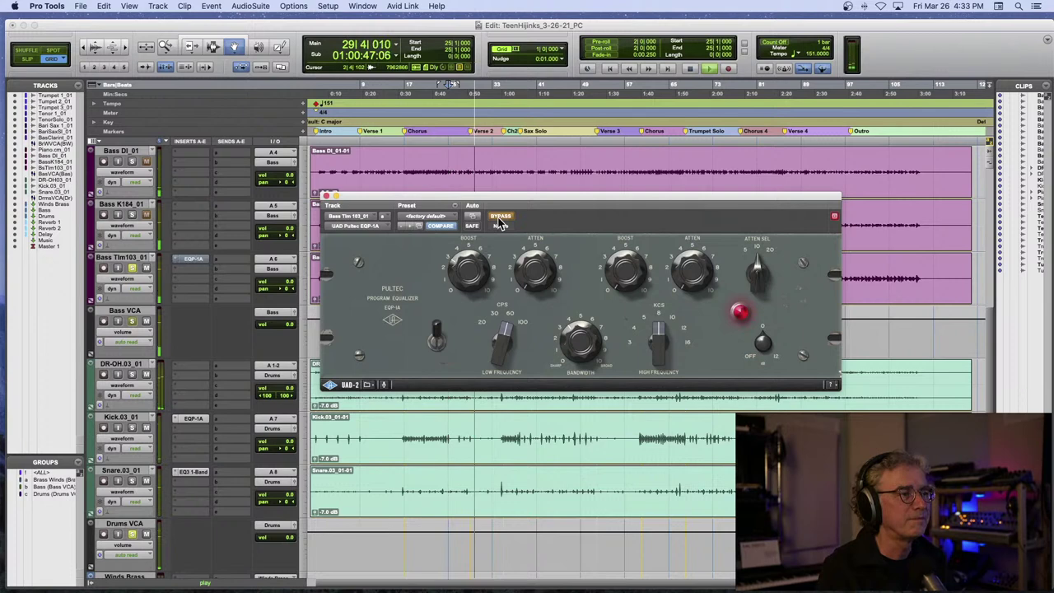
pyautogui.click(499, 219)
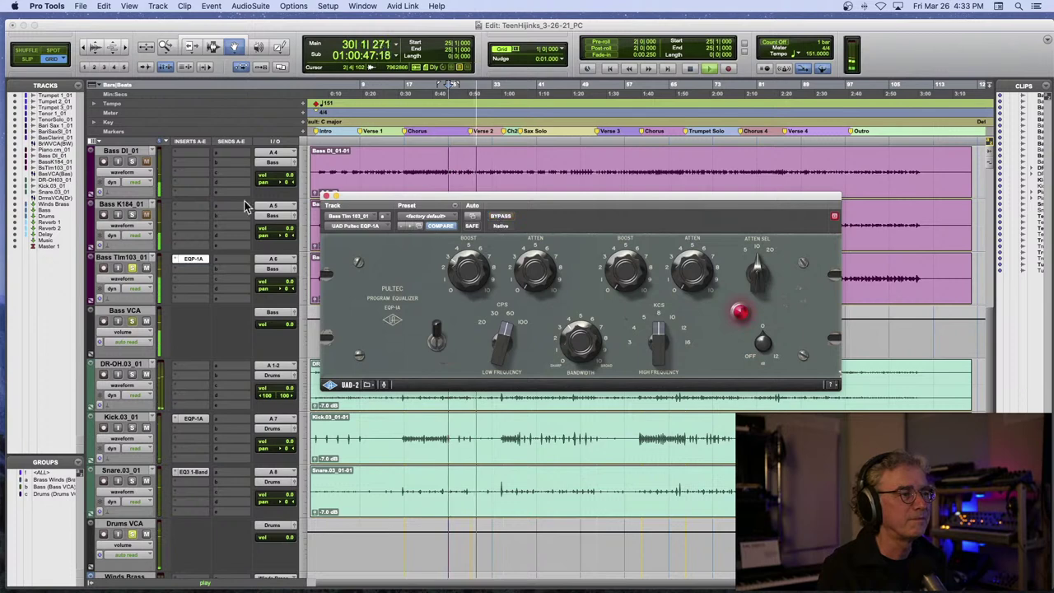
pyautogui.click(327, 198)
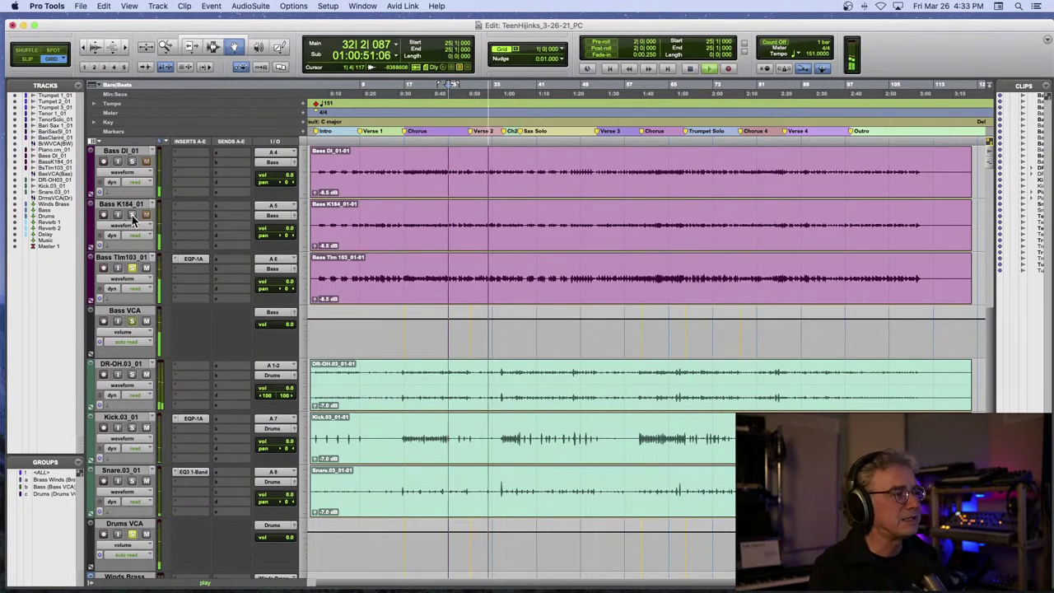
# - Lower the Bass Tlm103 track volume to -2.0 dB and raise the Bass K184 clip gain to about -4.8 dB during playback
pyautogui.click(285, 284)
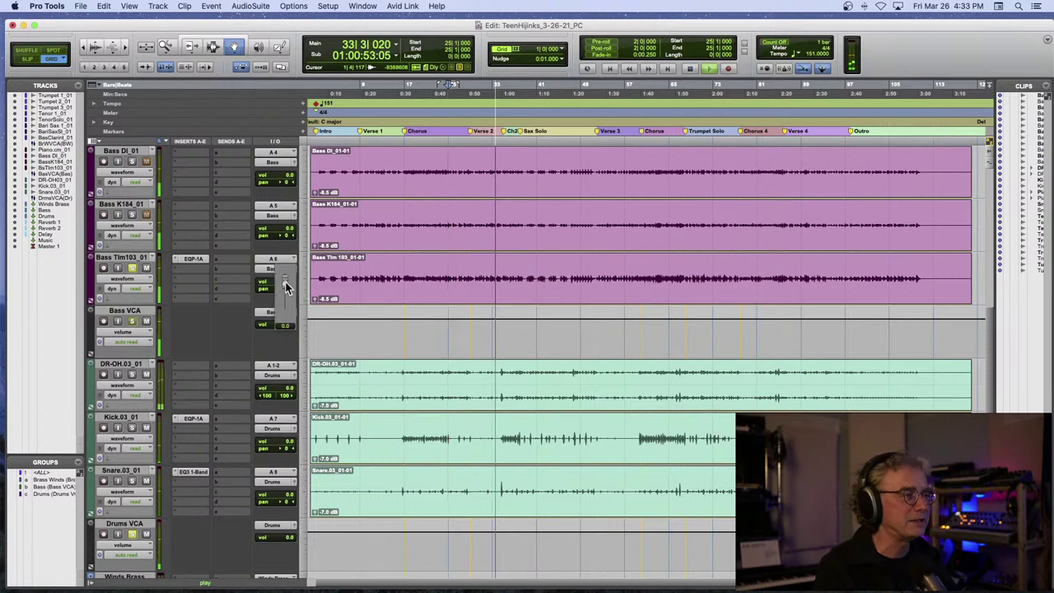
pyautogui.moveTo(286, 284); pyautogui.dragTo(288, 281)
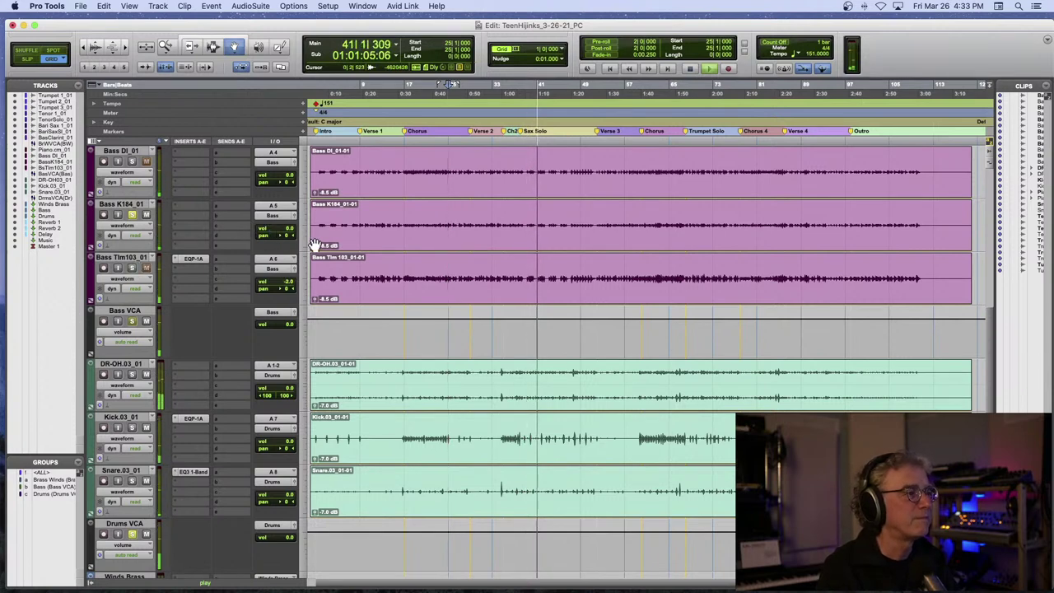
pyautogui.moveTo(315, 245); pyautogui.dragTo(313, 247)
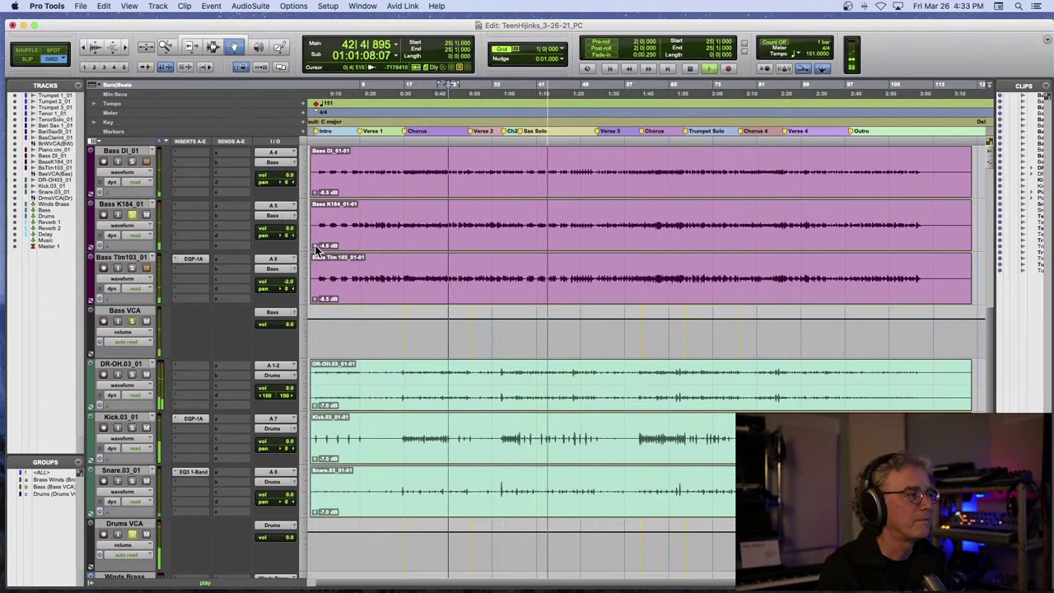
# - Compare Bass Tlm103 alone with both Bass Tlm103 and Bass K184 soloed against the drums, and stop playback
pyautogui.click(132, 269)
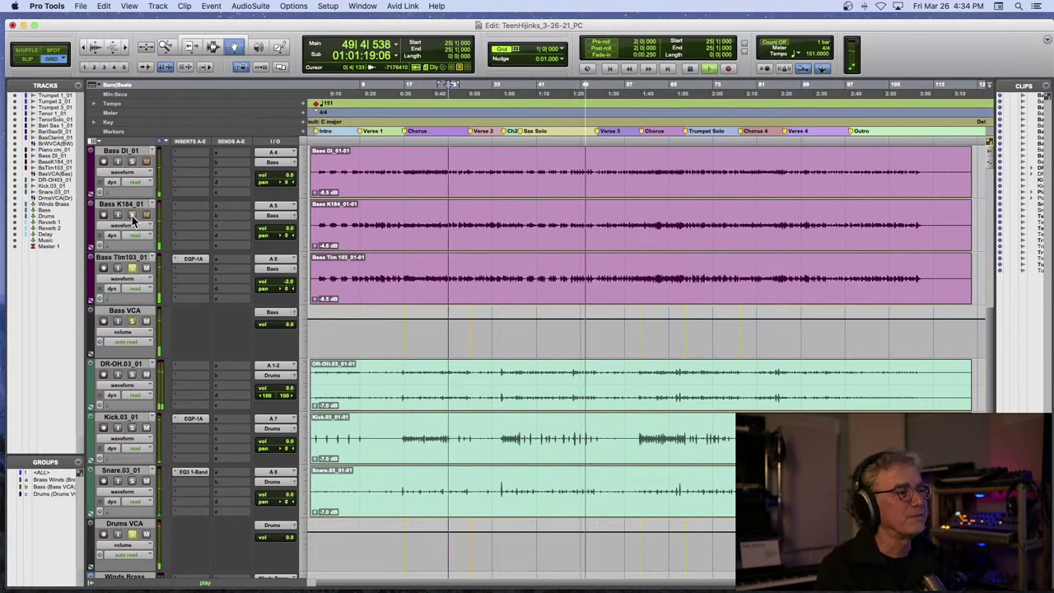
pyautogui.click(132, 215)
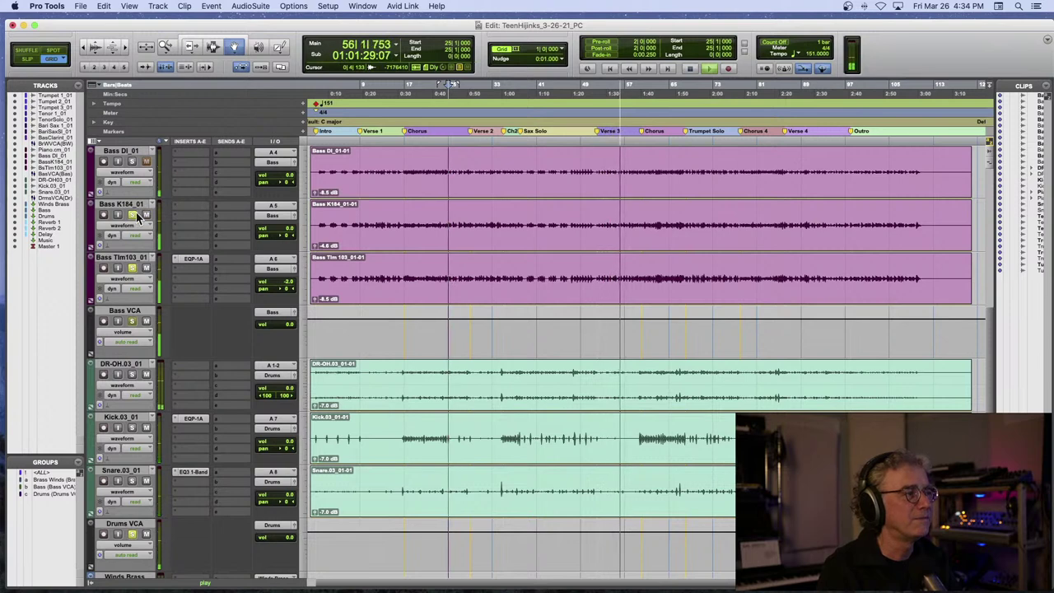
pyautogui.press('space')
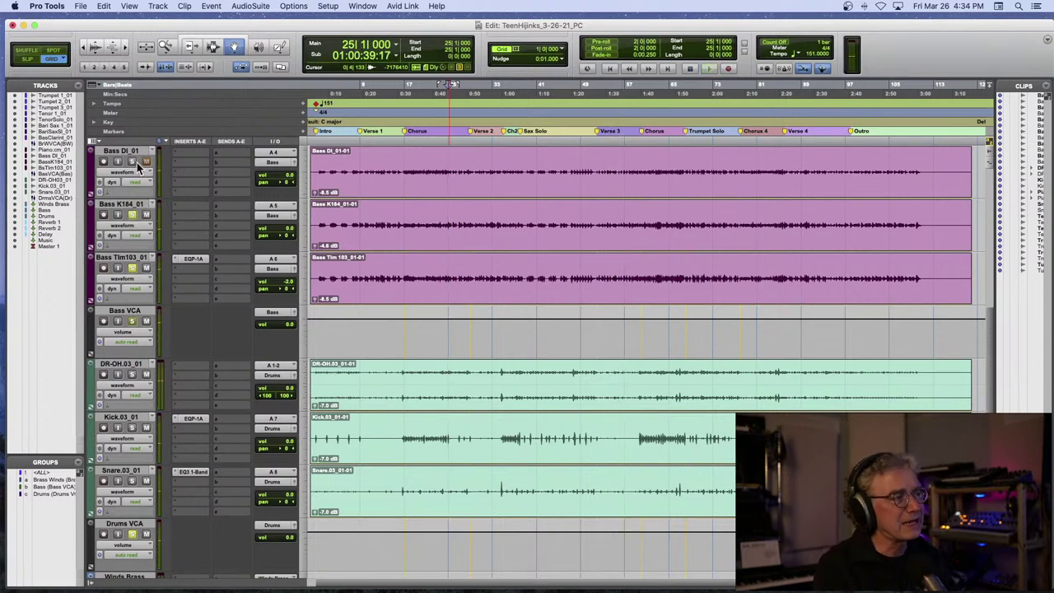
# - Solo only Bass DI among the bass tracks and play it with the drums from bar 25
pyautogui.click(131, 215)
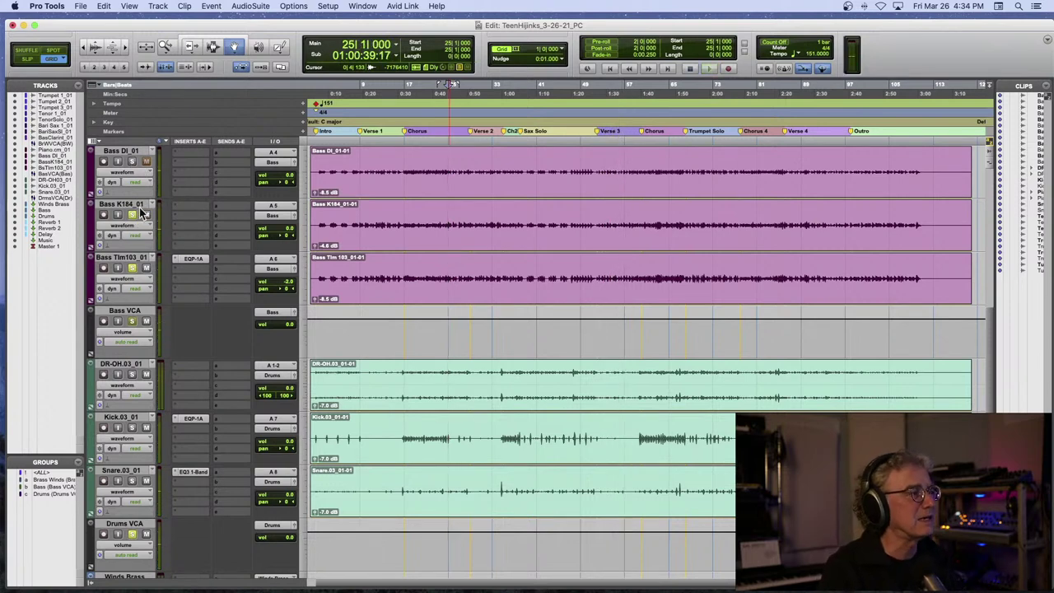
pyautogui.click(131, 270)
pyautogui.click(132, 162)
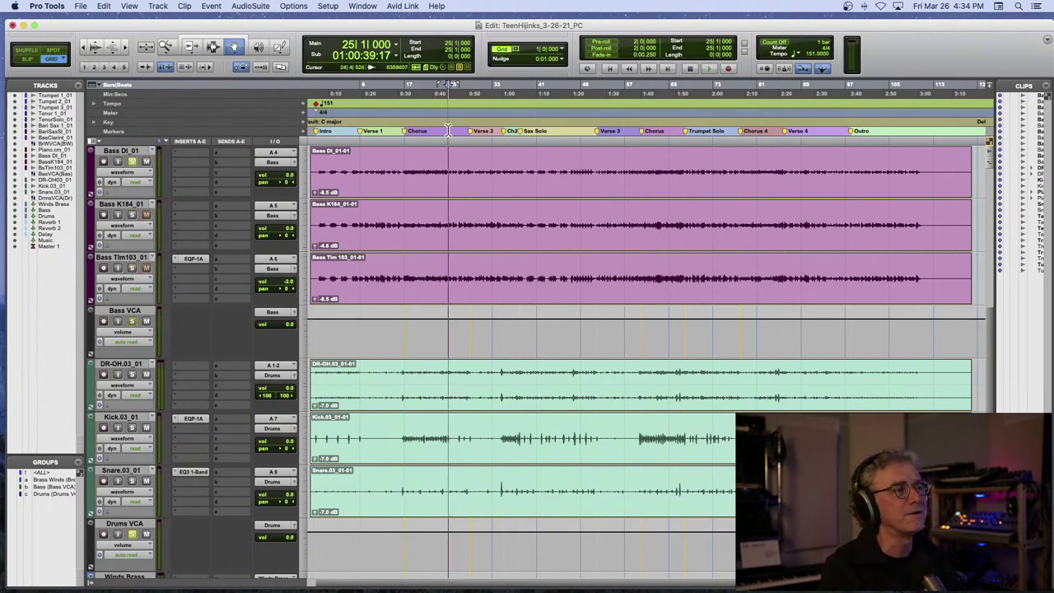
pyautogui.press('space')
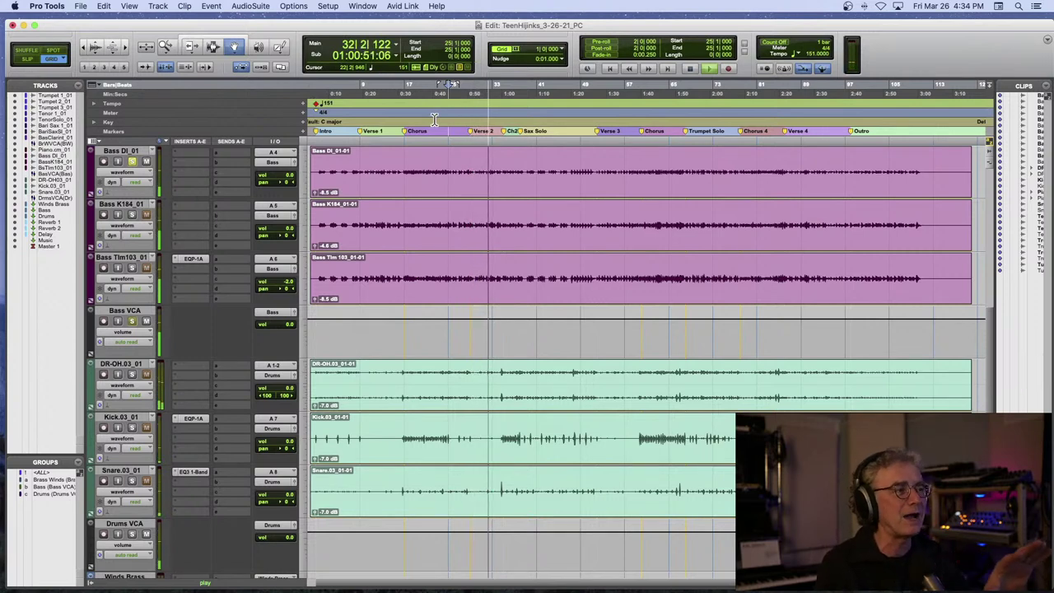
pyautogui.click(180, 155)
pyautogui.moveTo(214, 152)
pyautogui.moveTo(289, 174)
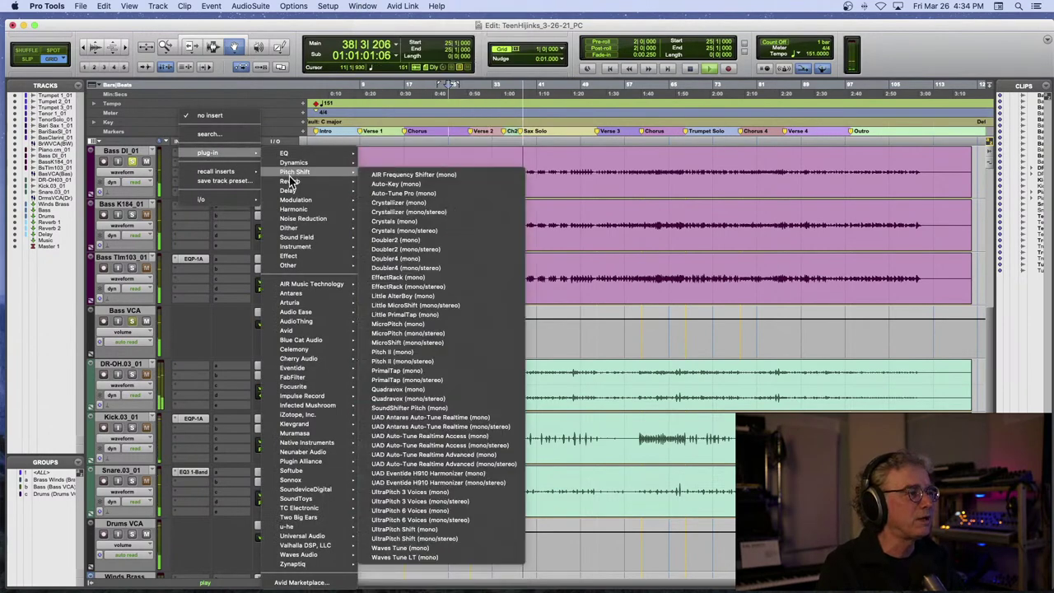
pyautogui.moveTo(331, 491)
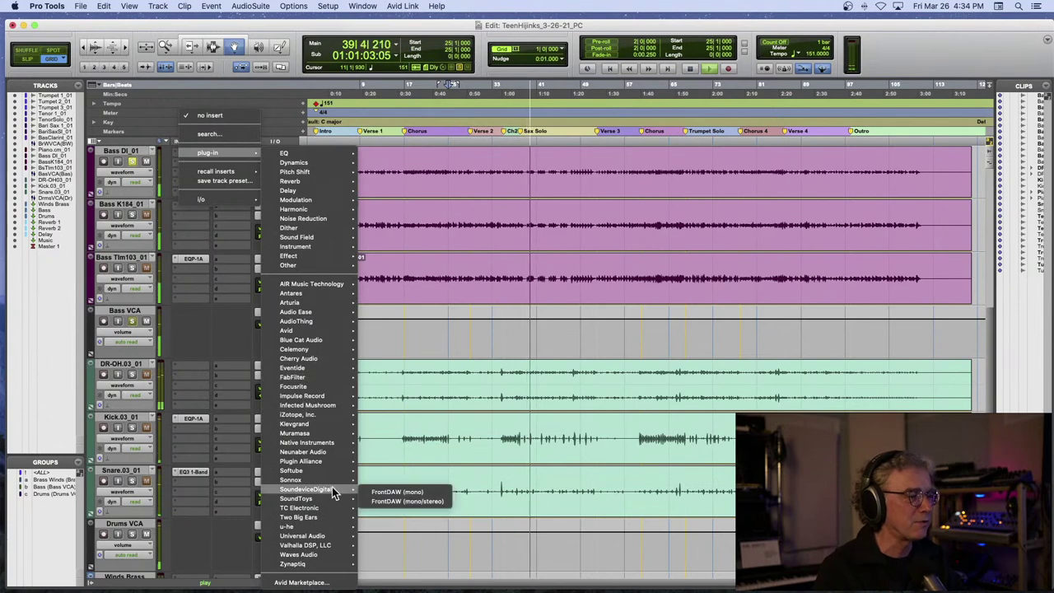
pyautogui.click(193, 438)
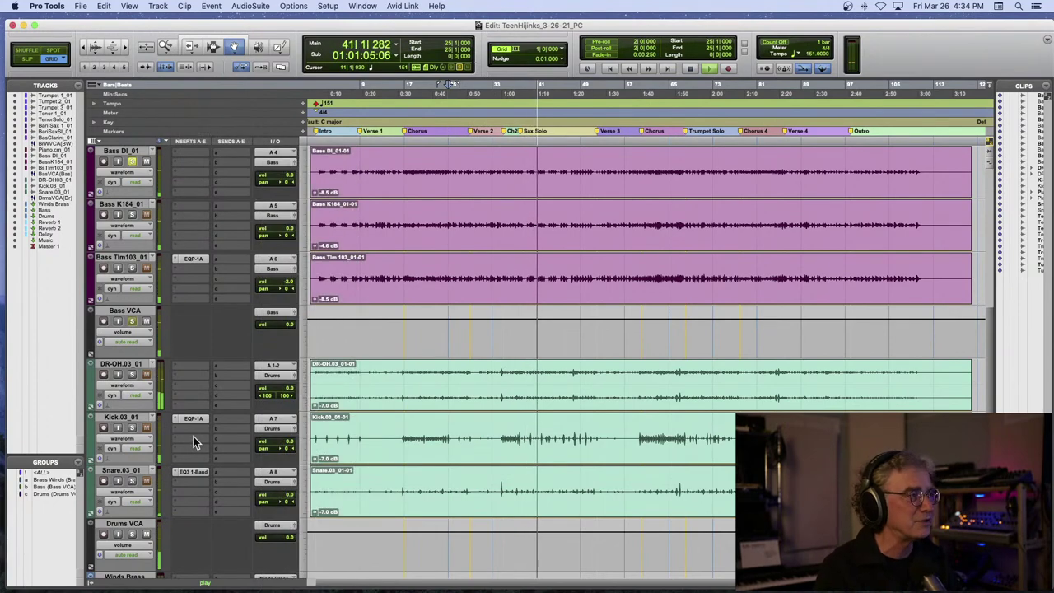
# - Stop playback and insert the mono SoundToys Devil-Loc Deluxe in the first insert slot of the Bass DI track
pyautogui.click(186, 151)
pyautogui.click(180, 153)
pyautogui.press('space')
pyautogui.click(184, 153)
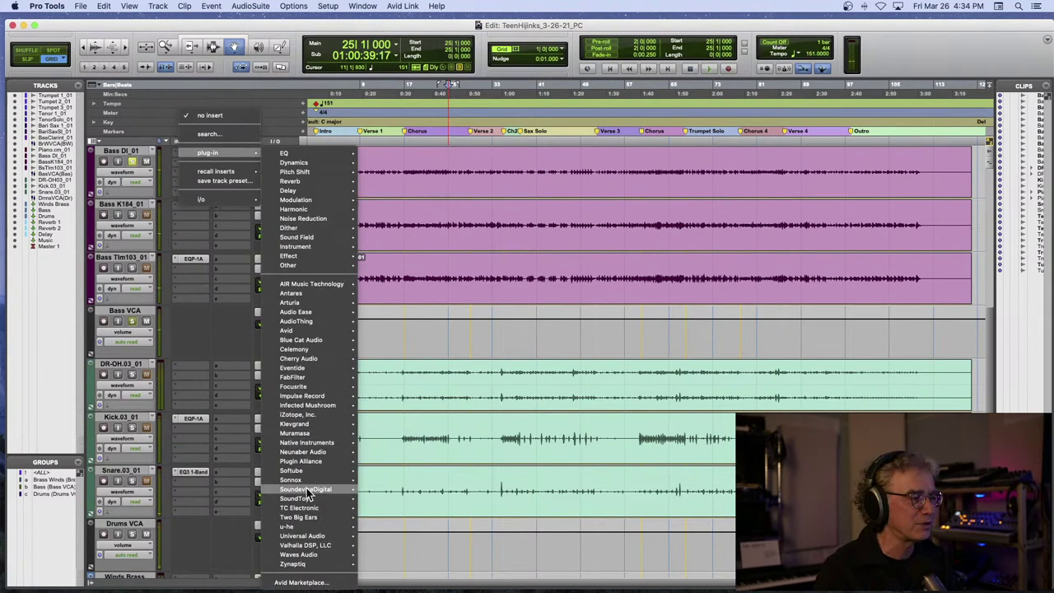
pyautogui.moveTo(309, 500)
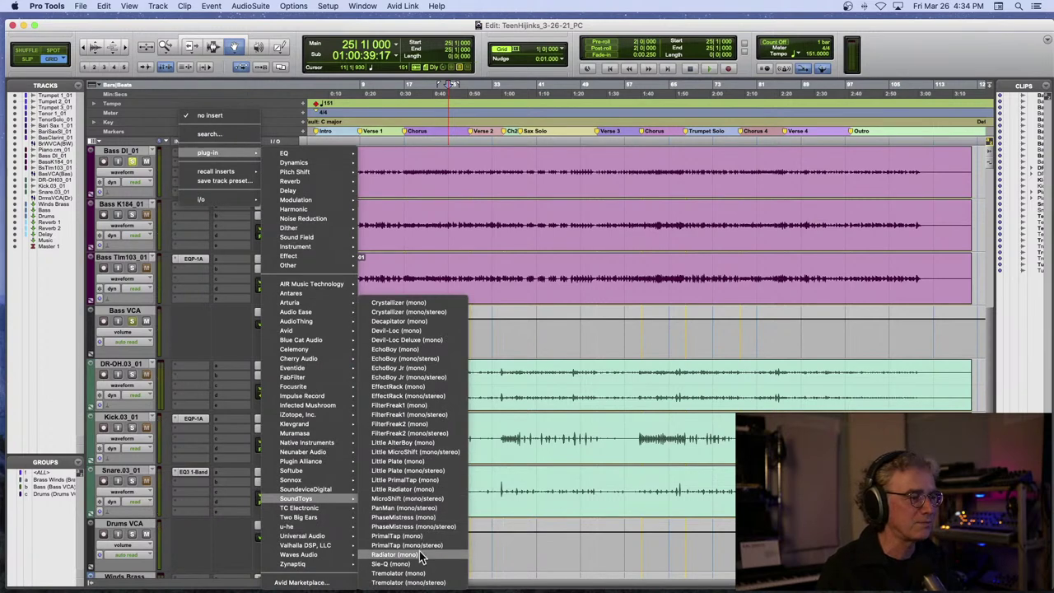
pyautogui.click(436, 342)
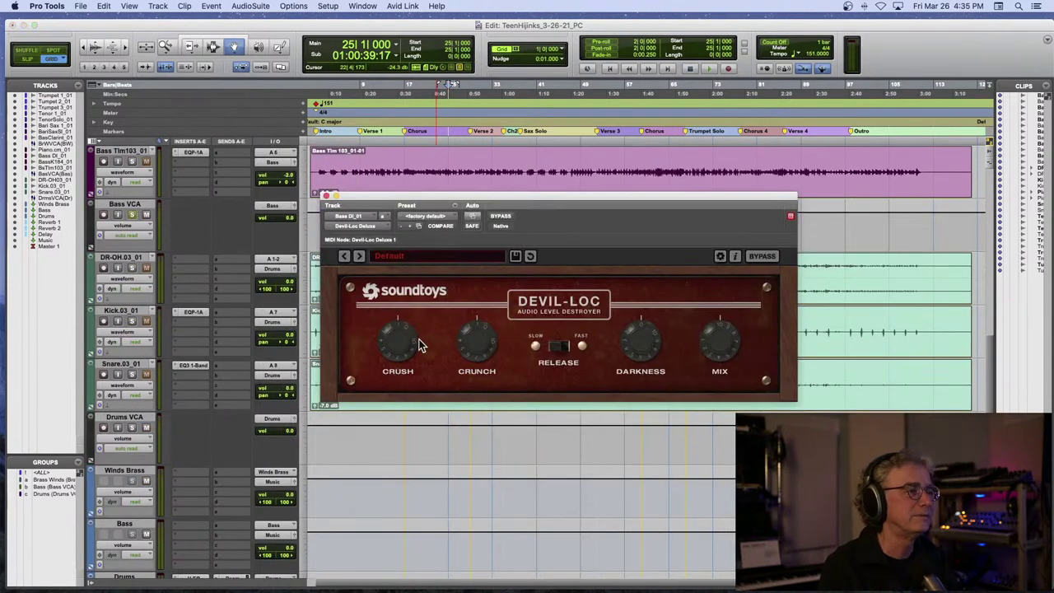
# - Adjust the Devil-Loc's Crunch and Crush by ear during playback and lower the Bass DI volume to about -9 dB
pyautogui.press('space')
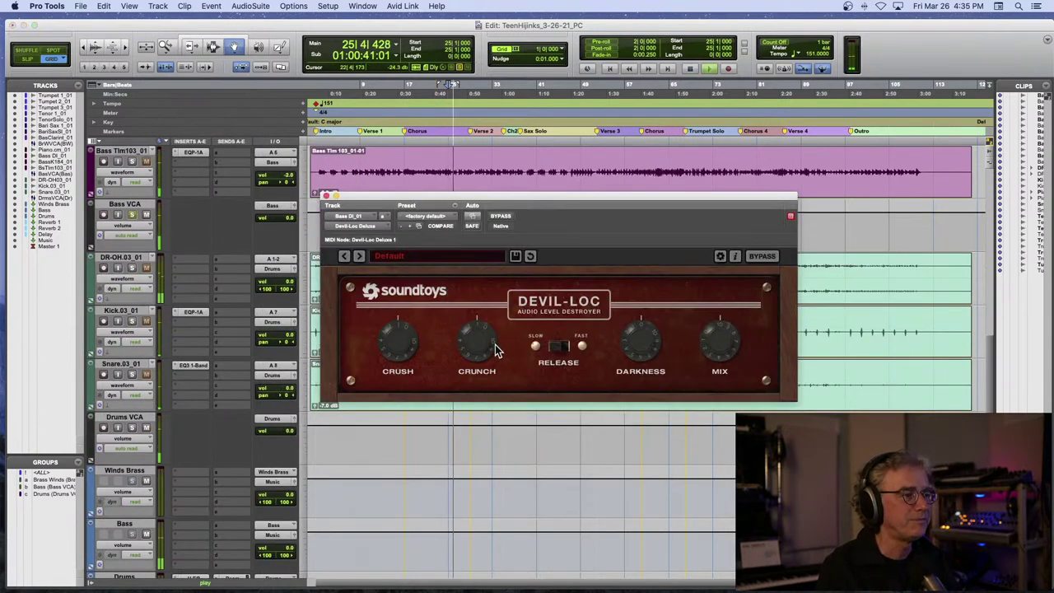
pyautogui.moveTo(476, 350); pyautogui.dragTo(482, 335)
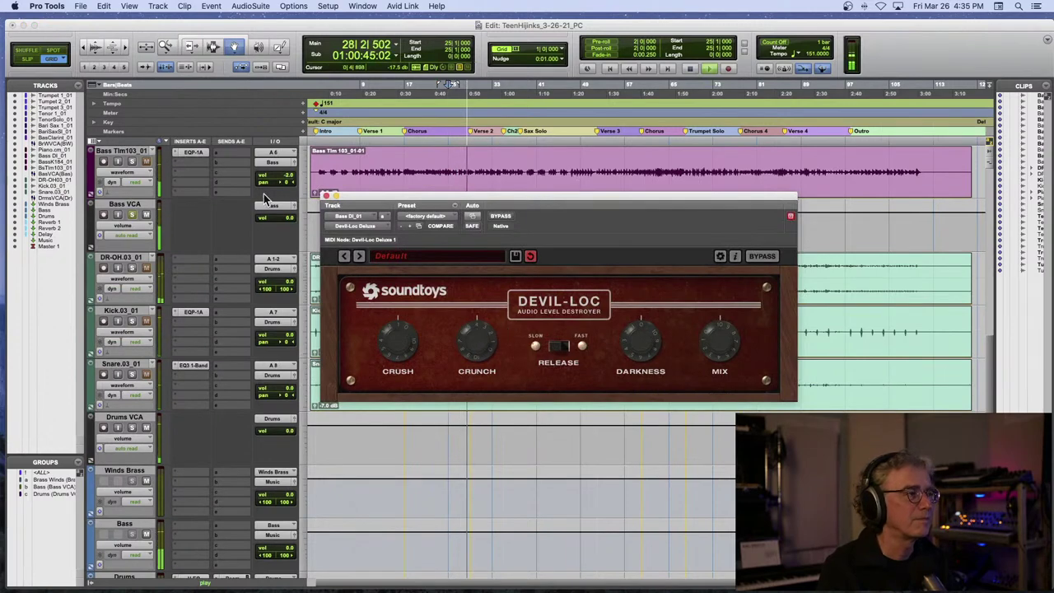
pyautogui.scroll(3, 292, 176)
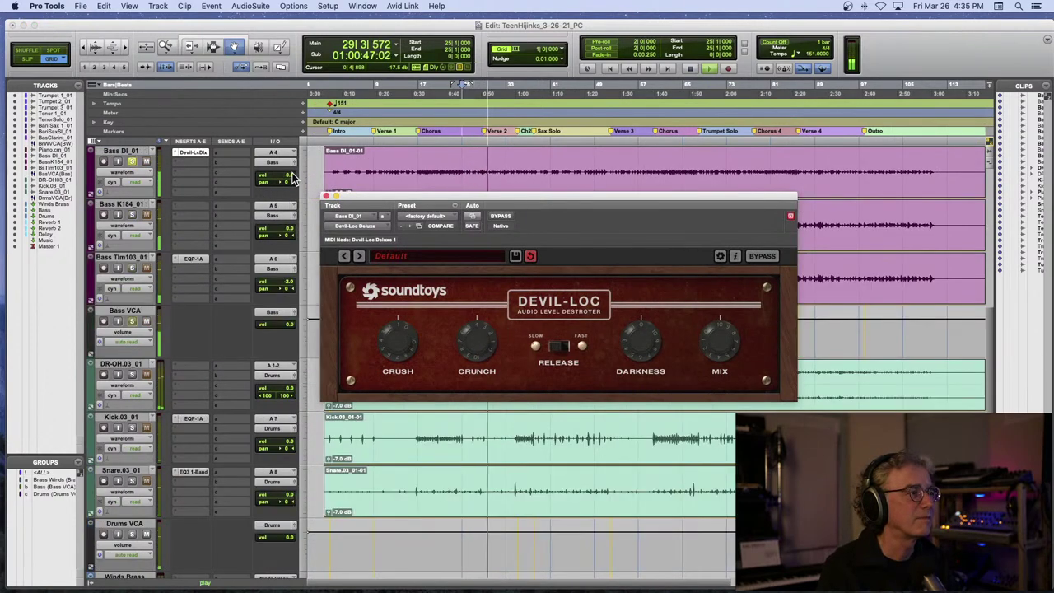
pyautogui.moveTo(290, 175); pyautogui.dragTo(288, 182)
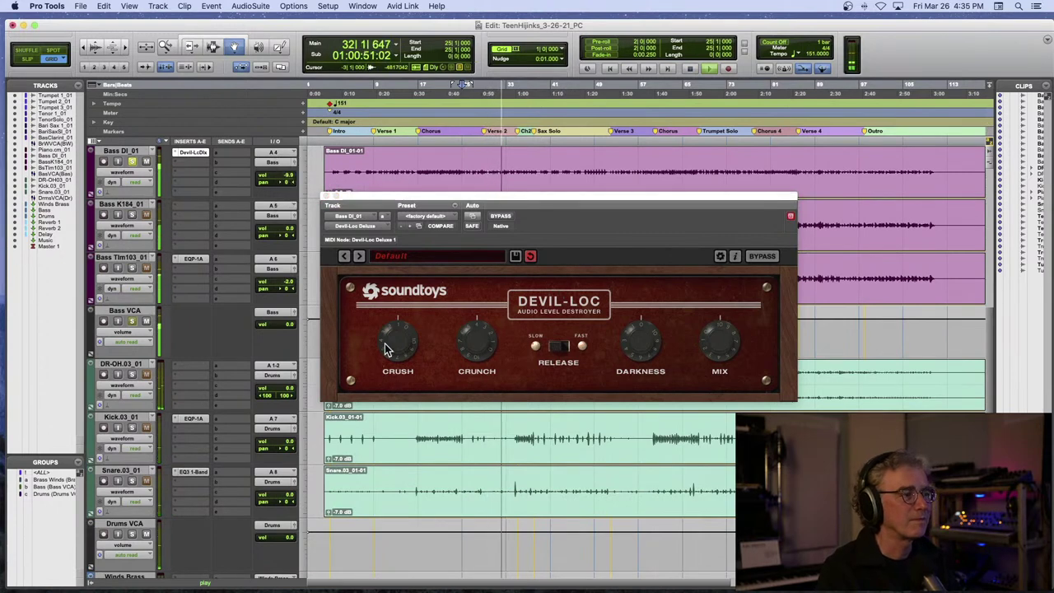
pyautogui.moveTo(383, 343)
pyautogui.mouseDown()
pyautogui.moveTo(388, 329)
pyautogui.moveTo(382, 339)
pyautogui.mouseUp()
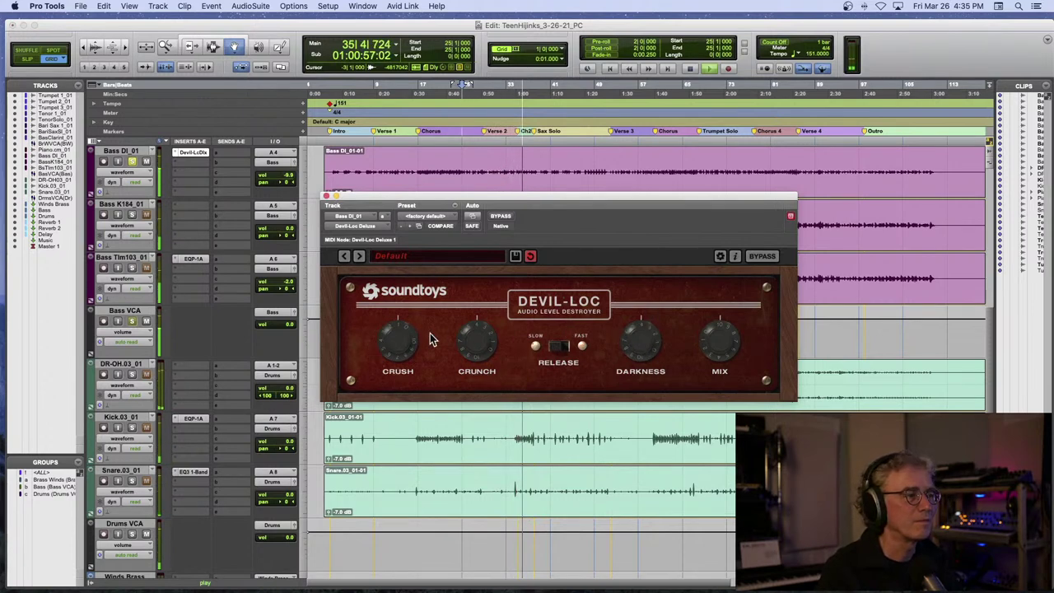
pyautogui.click(500, 217)
# - Solo Bass K184 alongside Bass DI and reset the Bass DI volume to 0.0 dB, with the Devil-Loc window clear of the clips
pyautogui.click(132, 216)
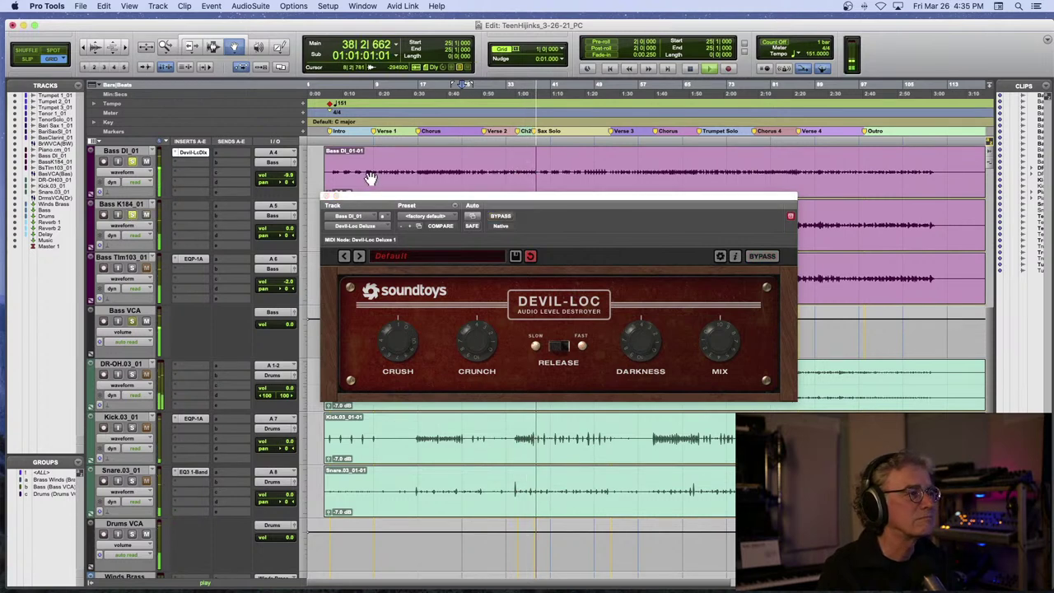
pyautogui.moveTo(346, 197); pyautogui.dragTo(401, 214)
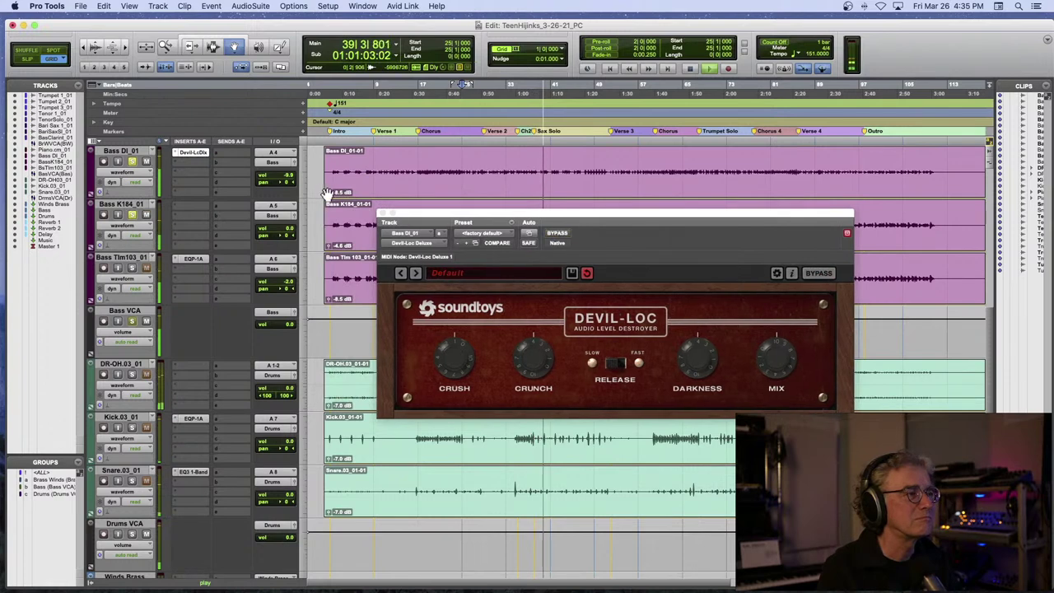
pyautogui.keyDown('alt'); pyautogui.click(279, 179); pyautogui.keyUp('alt')
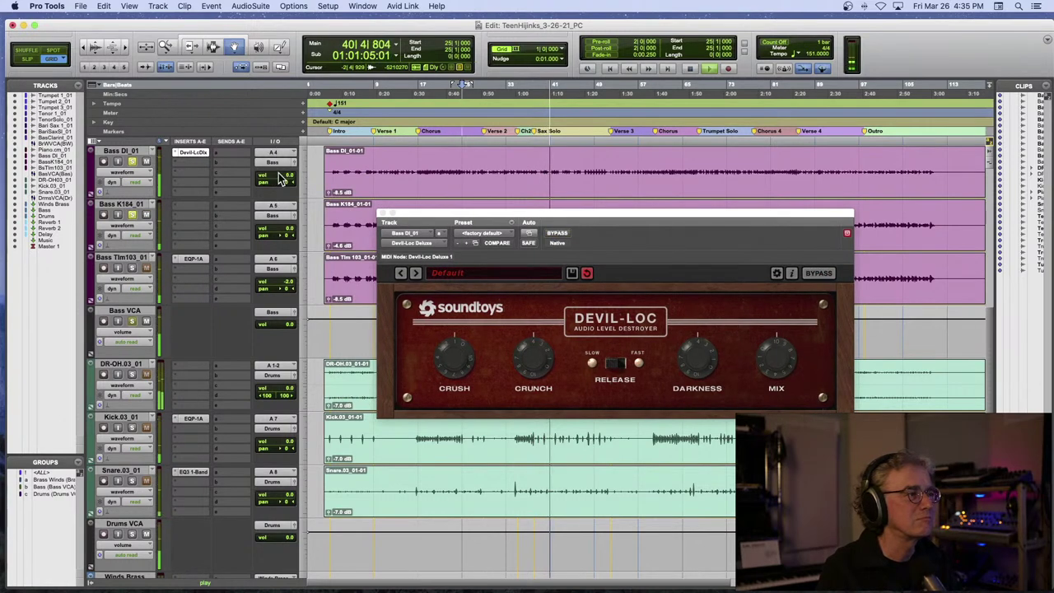
# - Audition Bass DI at different volumes with the other two bass tracks soloed, settling its volume at -10.6 dB
pyautogui.moveTo(280, 178); pyautogui.dragTo(280, 191)
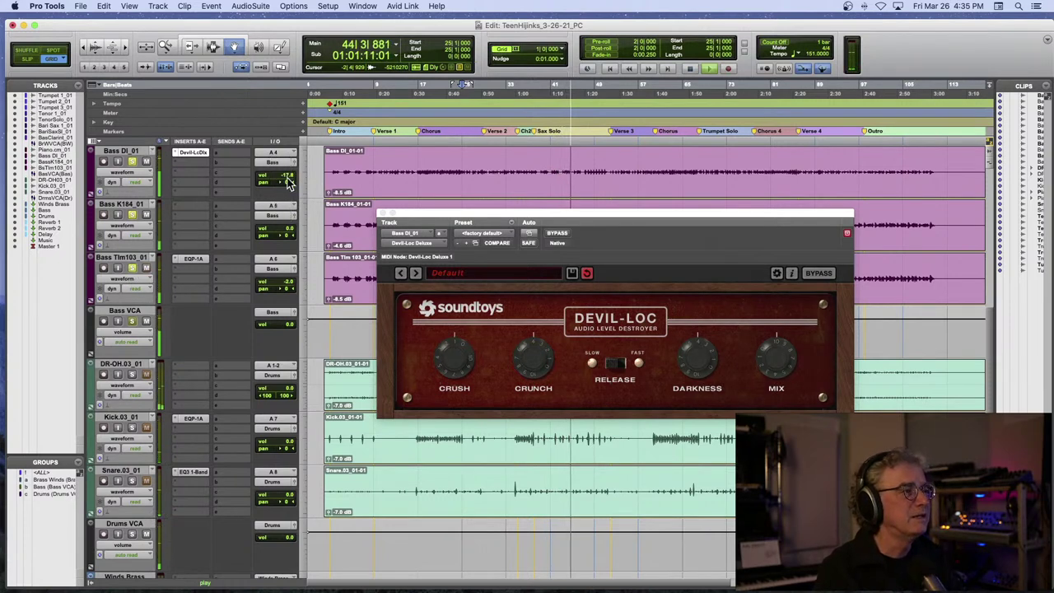
pyautogui.moveTo(288, 180); pyautogui.dragTo(288, 168)
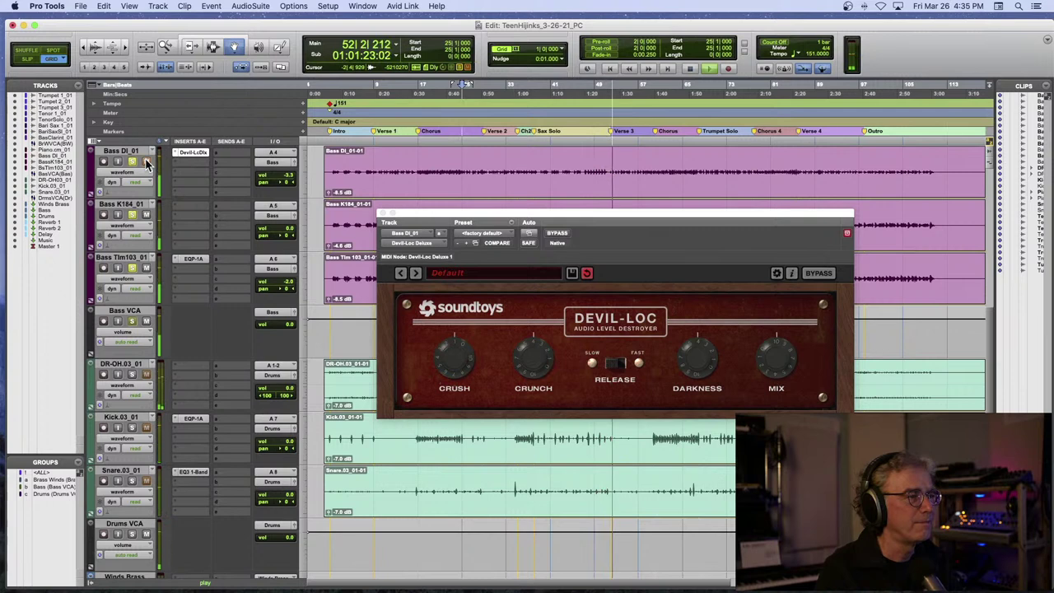
pyautogui.moveTo(284, 174); pyautogui.dragTo(282, 183)
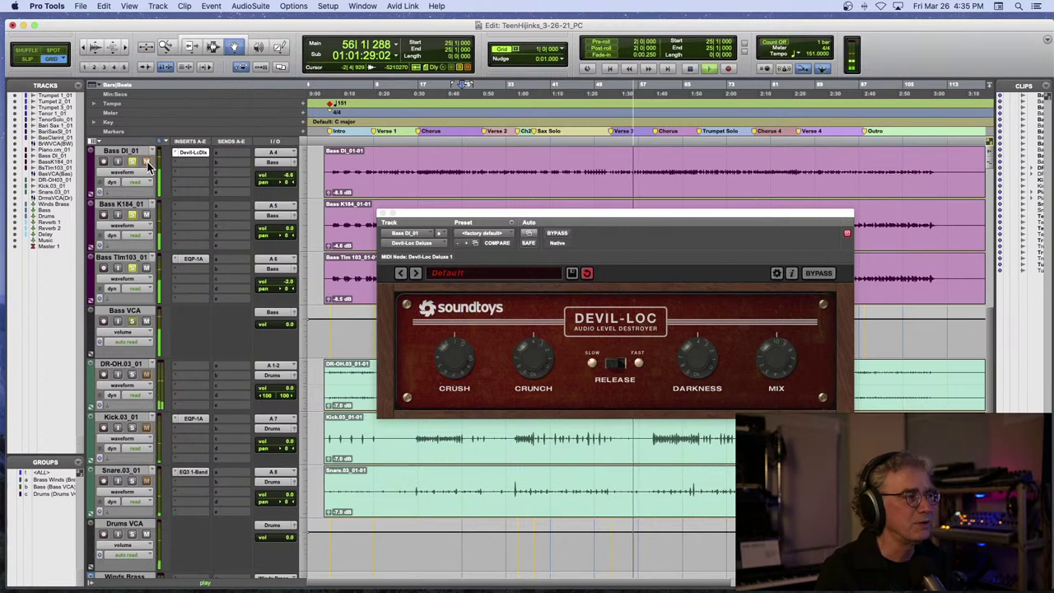
pyautogui.moveTo(285, 181); pyautogui.dragTo(285, 181)
pyautogui.click(436, 334)
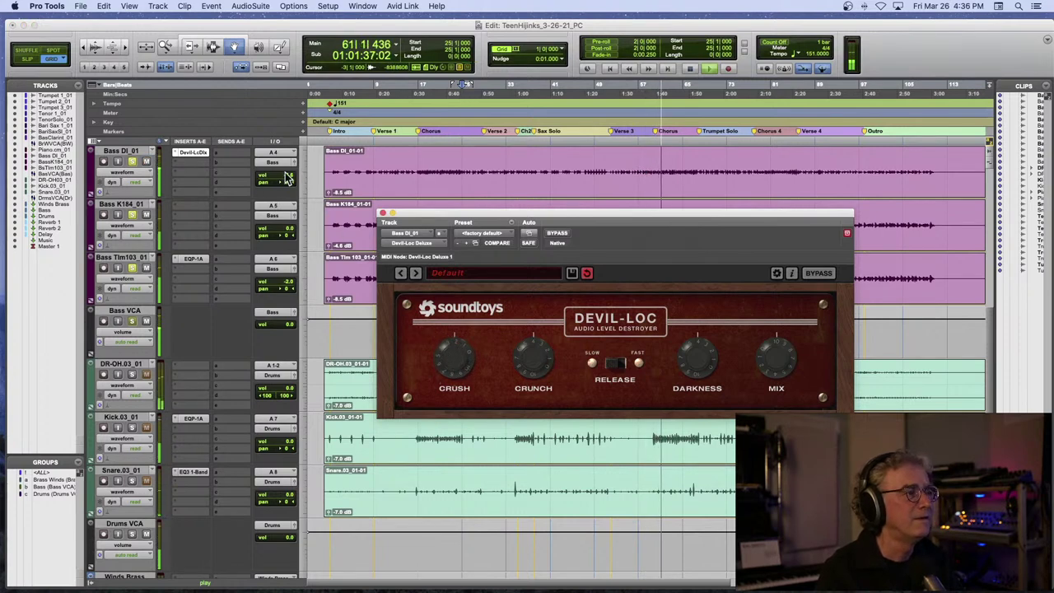
pyautogui.moveTo(286, 177); pyautogui.dragTo(286, 184)
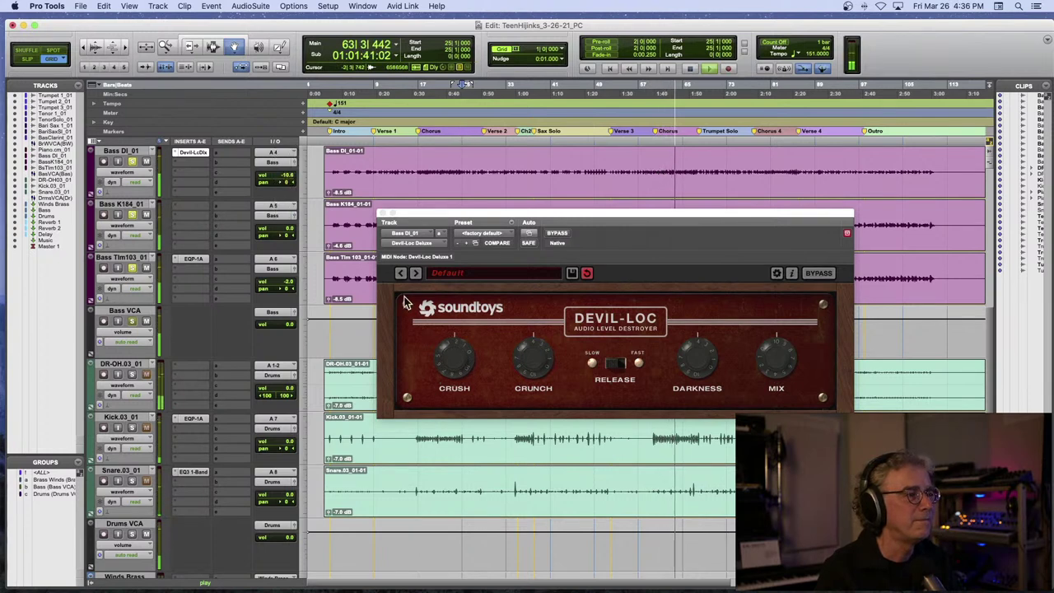
# - Fine-tune the Devil-Loc's Crush and unsolo Bass Tlm103 and Bass K184 to hear Bass DI alone with the drums
pyautogui.click(451, 362)
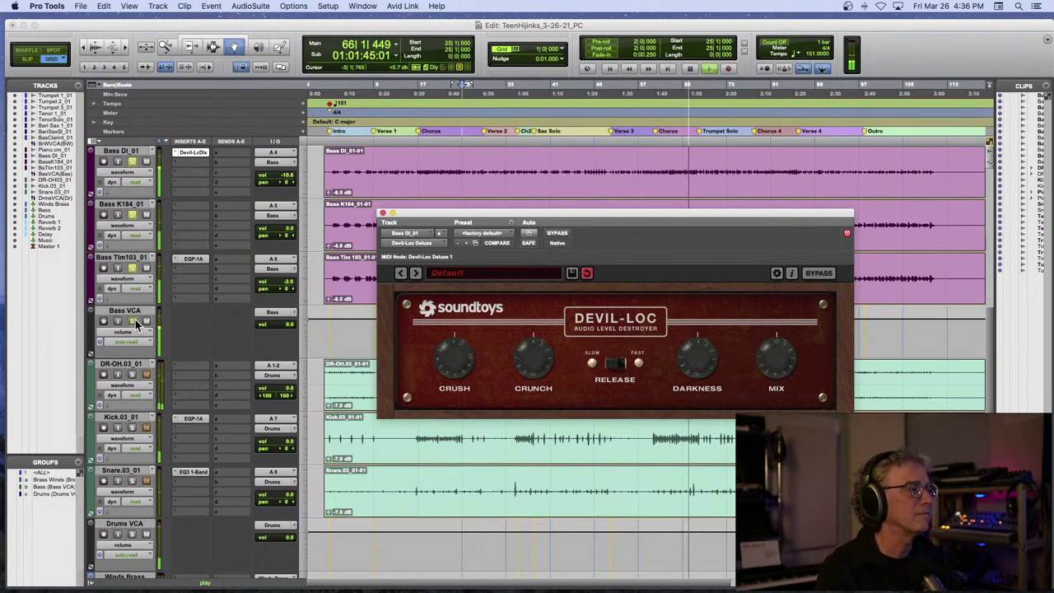
pyautogui.click(134, 268)
pyautogui.click(133, 216)
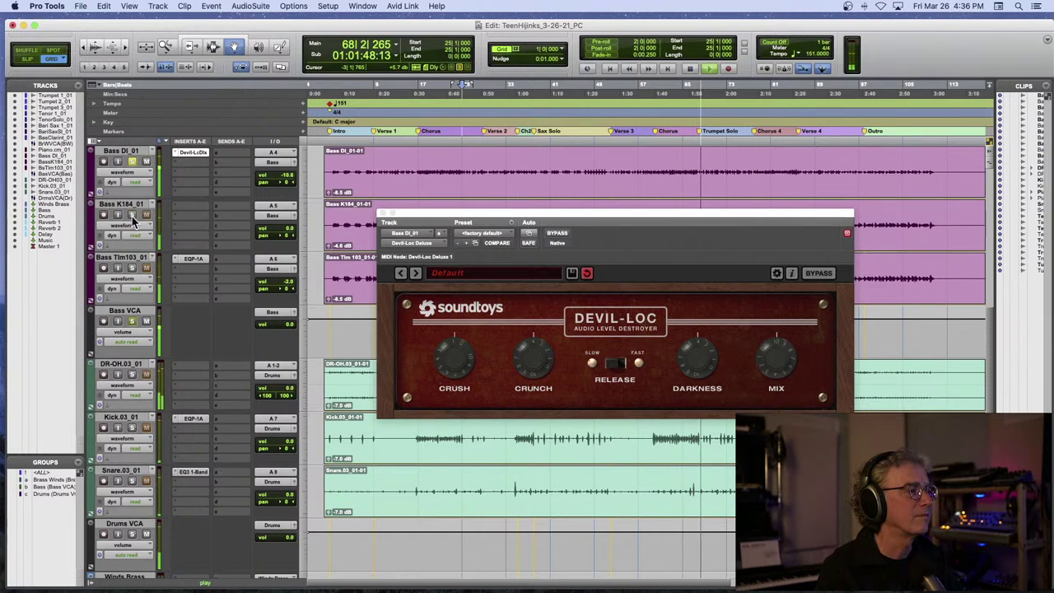
# - Unsolo Bass DI, solo the Drums VCA alongside the Bass VCA, and close the Devil-Loc window
pyautogui.click(133, 159)
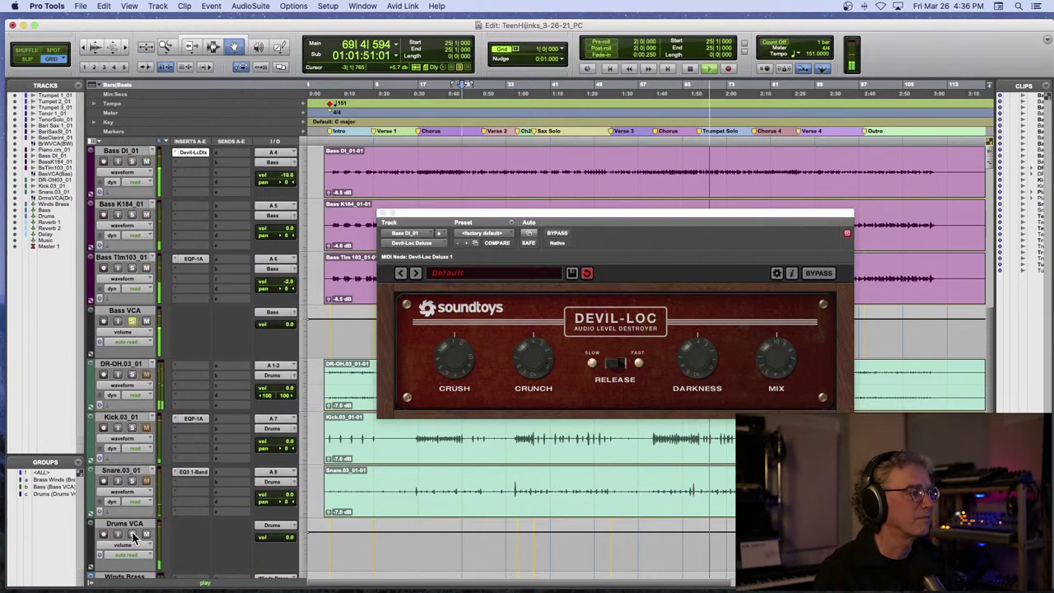
pyautogui.click(134, 536)
pyautogui.click(383, 214)
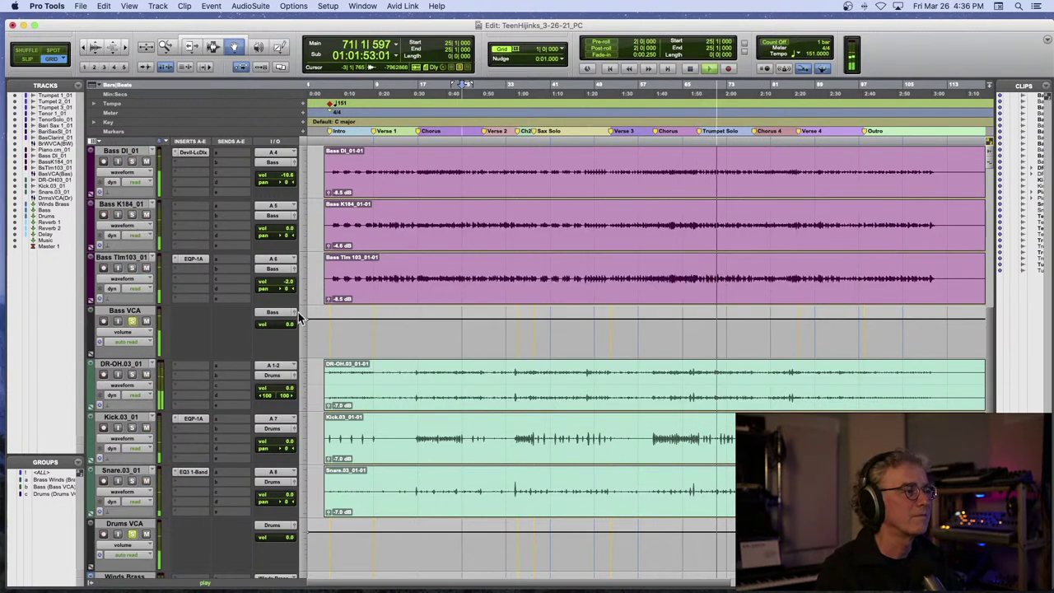
# - Balance the basses against the drums by ear, settling the Bass VCA volume at -5.2 dB
pyautogui.click(289, 324)
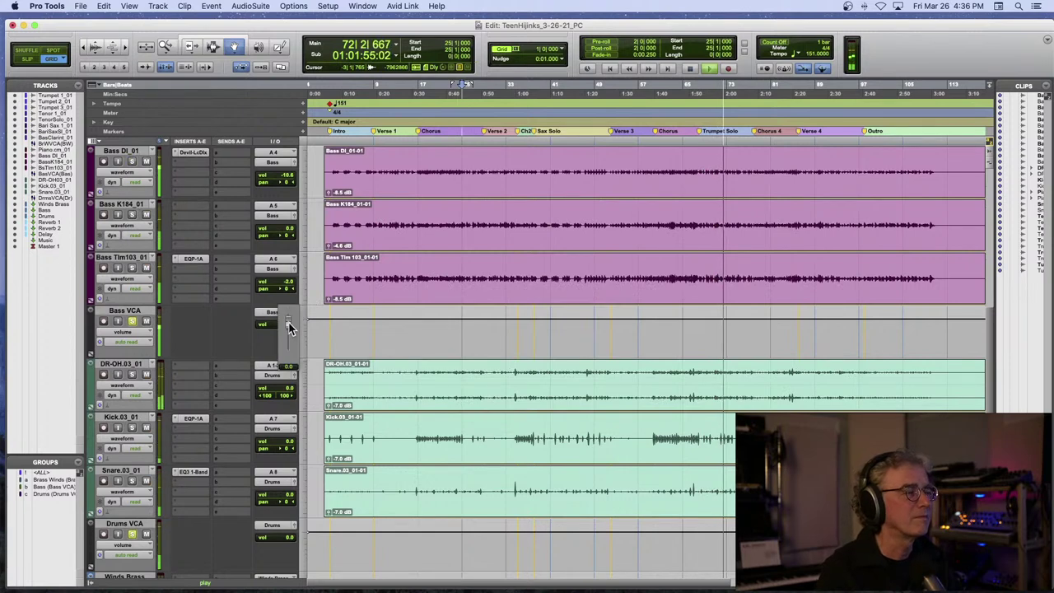
pyautogui.moveTo(288, 323); pyautogui.dragTo(290, 324)
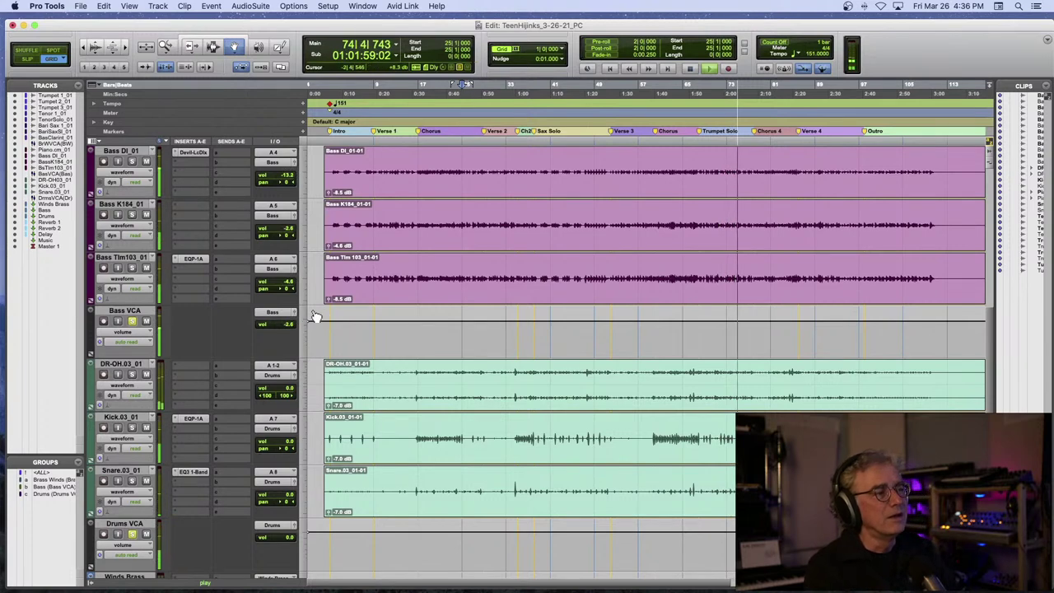
pyautogui.press('space')
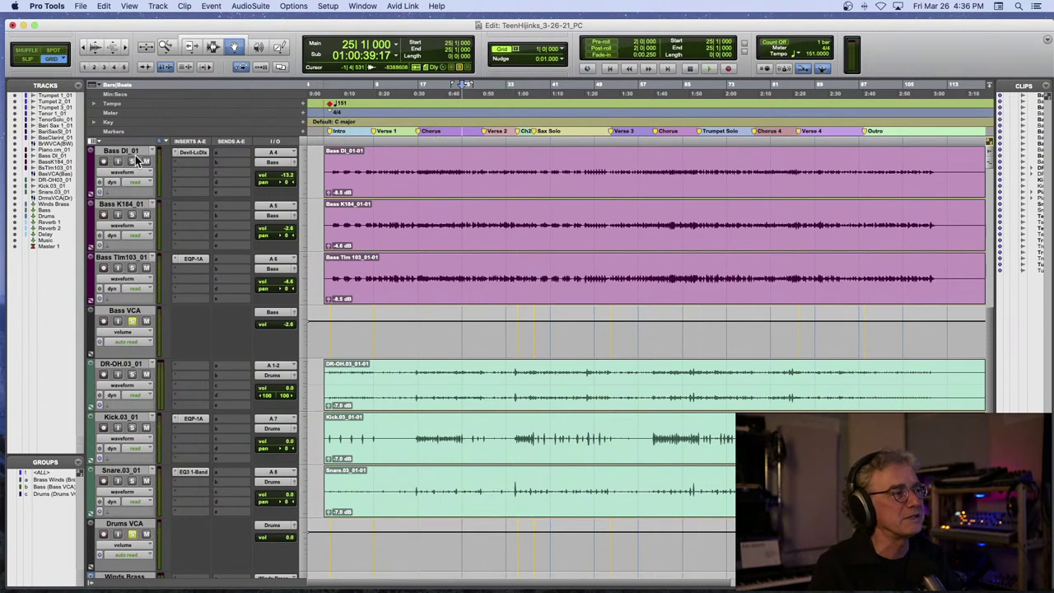
pyautogui.moveTo(290, 328); pyautogui.dragTo(289, 331)
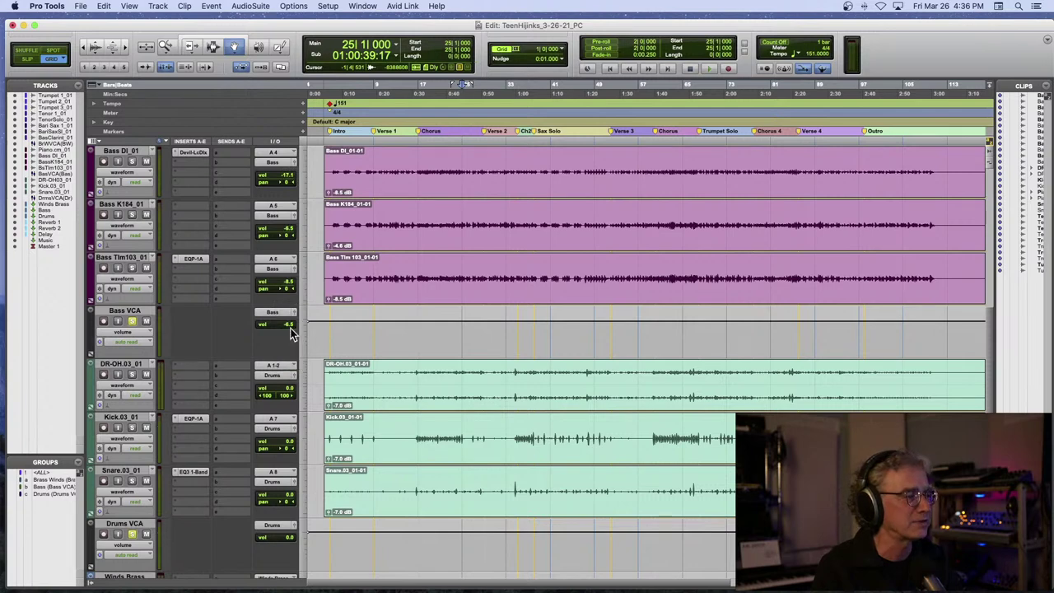
pyautogui.press('space')
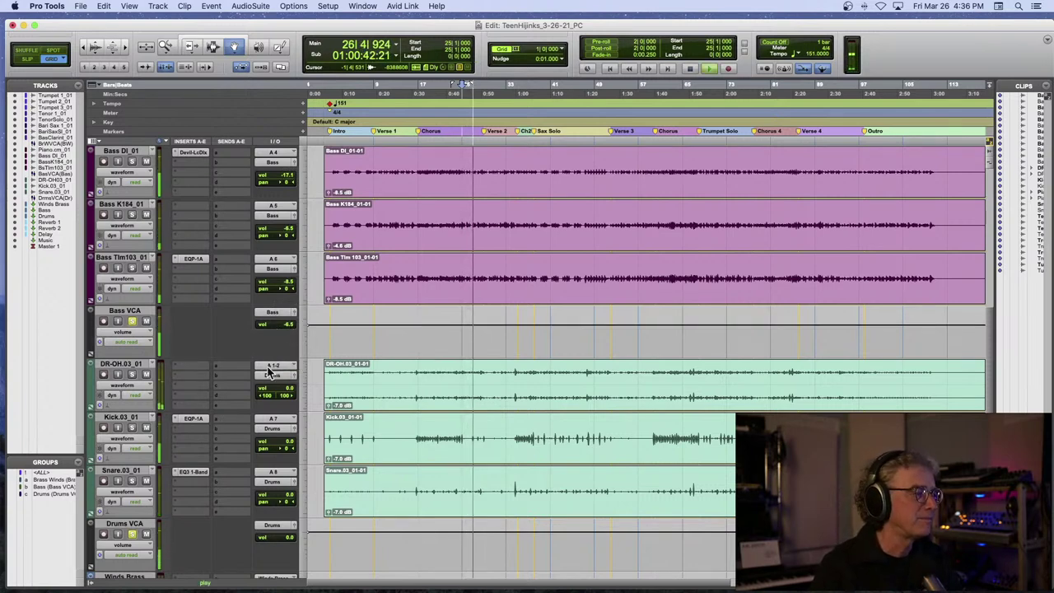
pyautogui.moveTo(287, 329); pyautogui.dragTo(287, 324)
# - Insert the stereo REQ 6 equalizer on the first insert slot of the Bass submix track
pyautogui.scroll(-3, 239, 326)
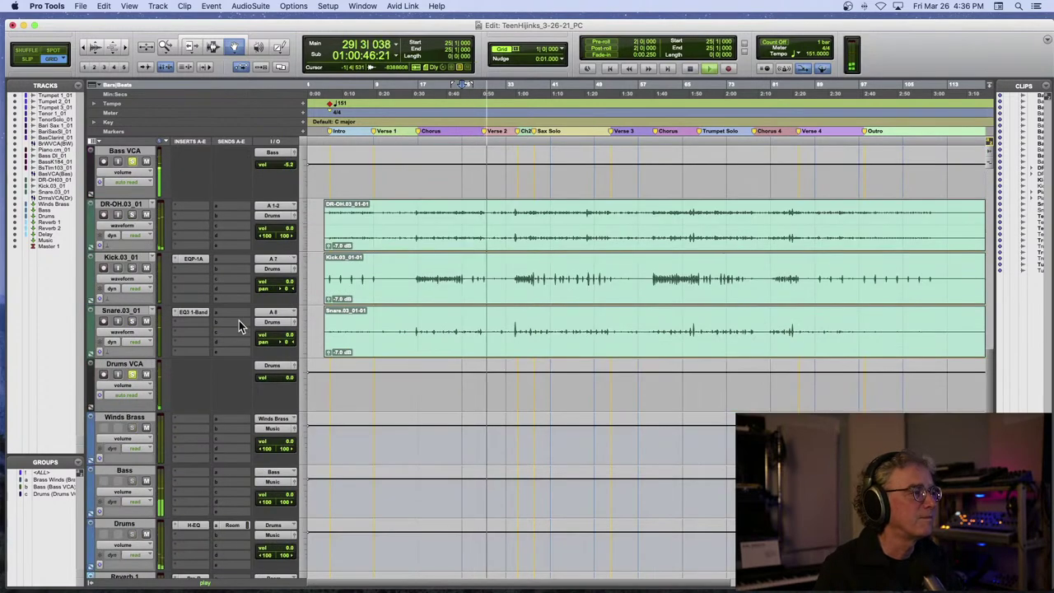
pyautogui.scroll(-4, 233, 271)
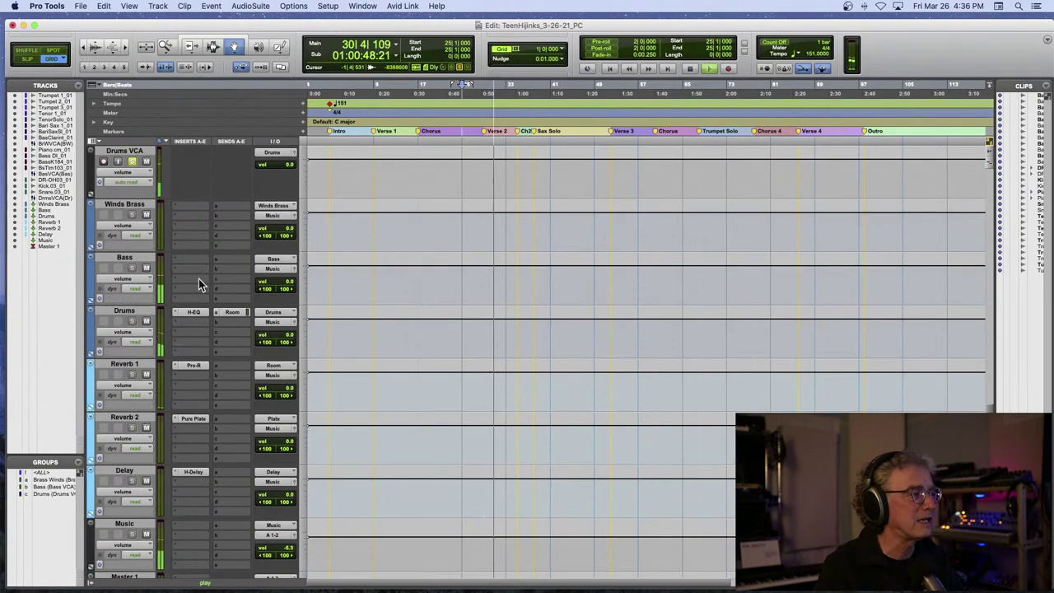
pyautogui.press('space')
pyautogui.click(184, 258)
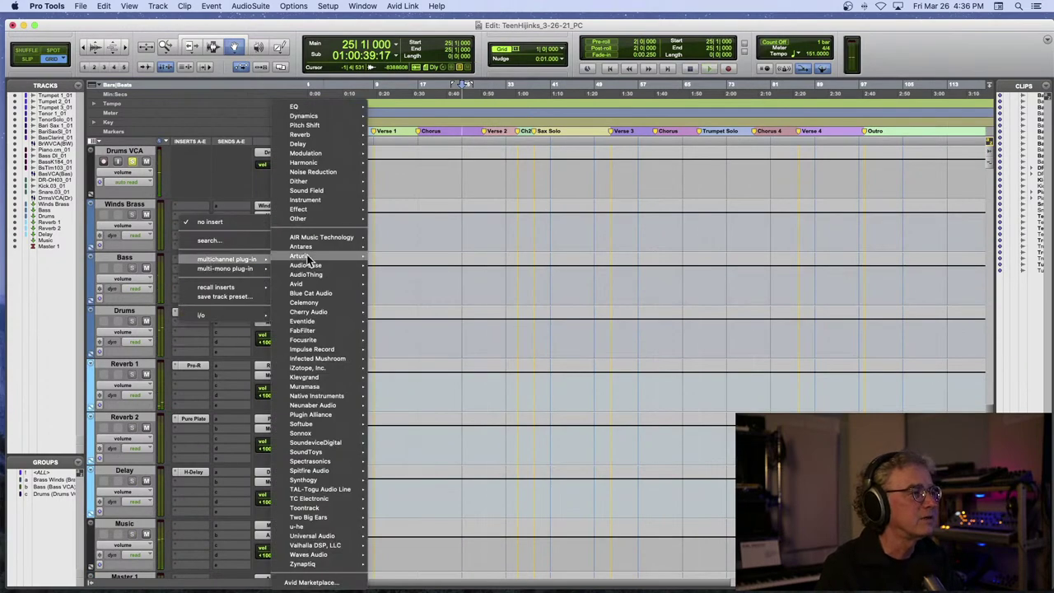
pyautogui.moveTo(321, 120)
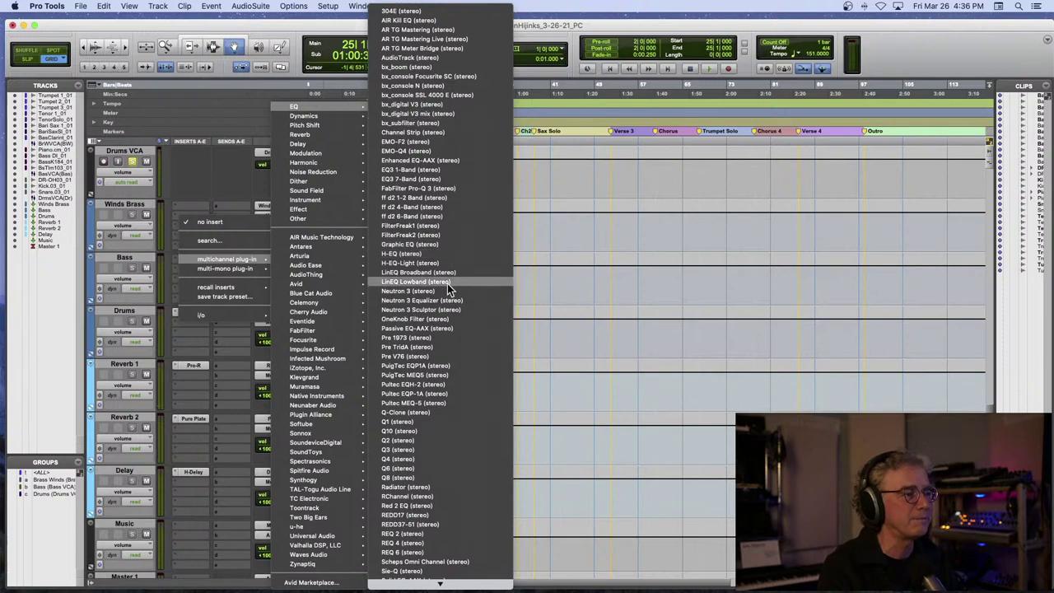
pyautogui.scroll(-5, 447, 283)
pyautogui.scroll(-5, 448, 516)
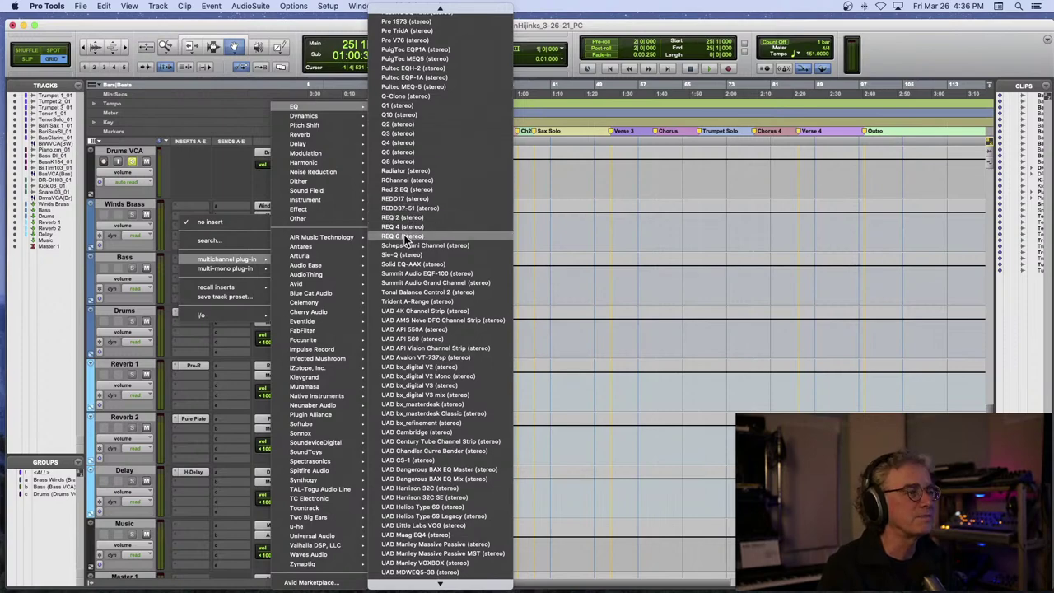
pyautogui.click(404, 237)
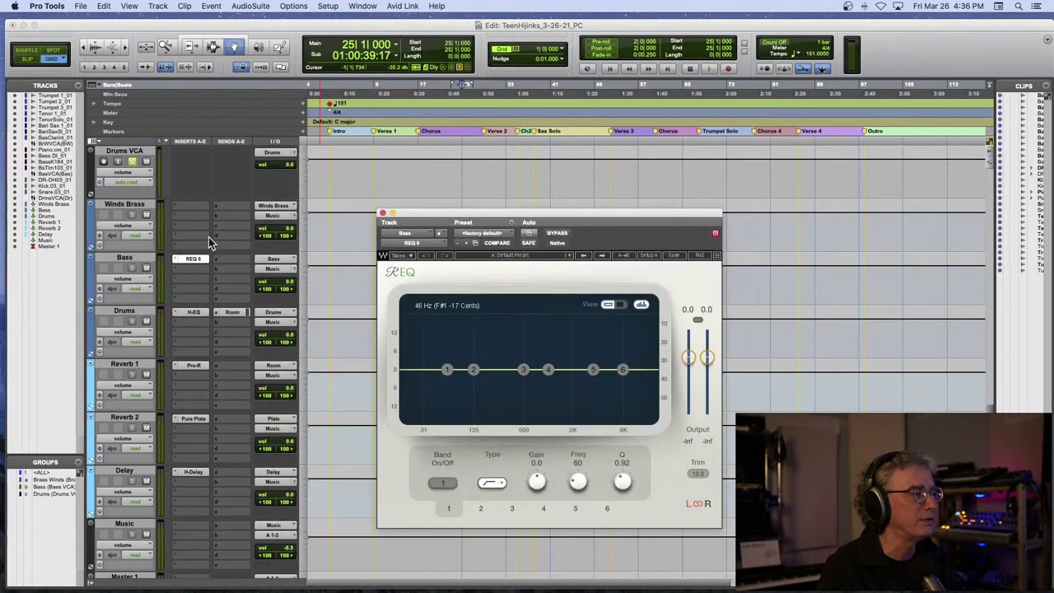
# - Insert the C4 multiband on the Bass submix below REQ 6, load the Multi Electro Mastering preset and lower its thresholds during playback
pyautogui.click(183, 275)
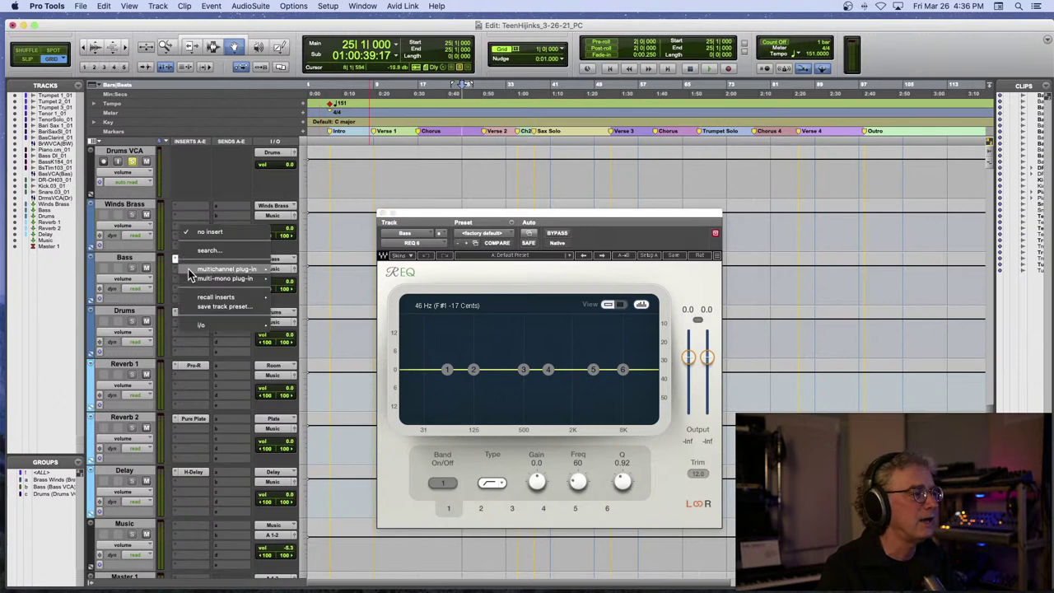
pyautogui.moveTo(226, 269)
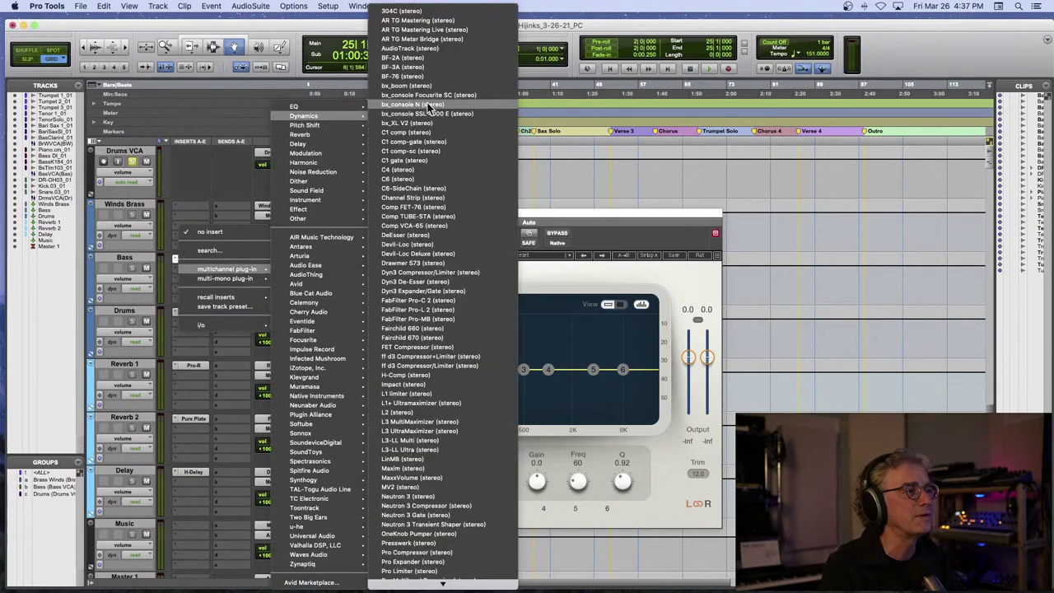
pyautogui.click(431, 169)
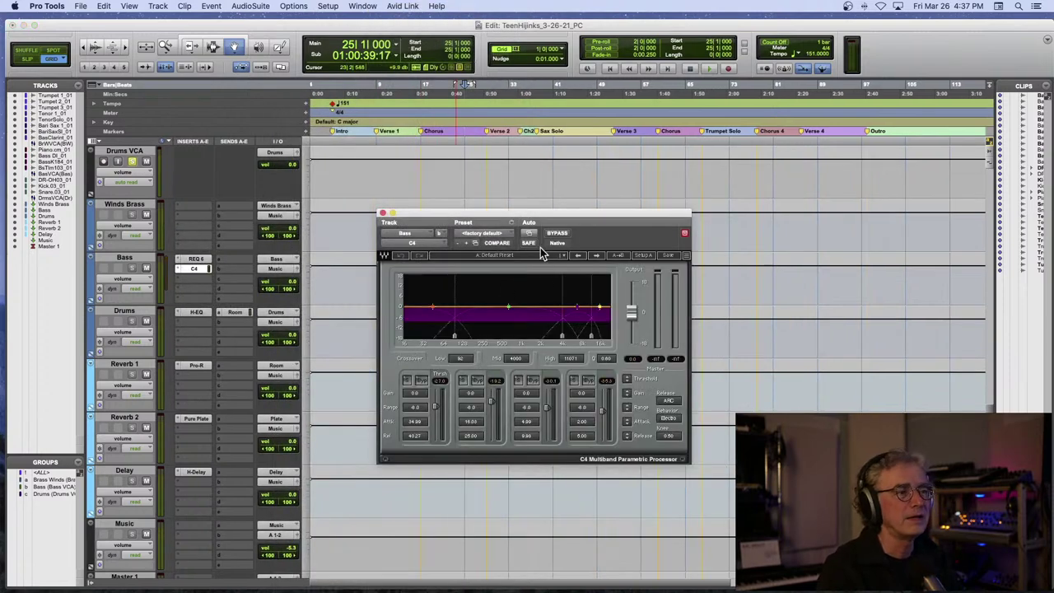
pyautogui.click(535, 256)
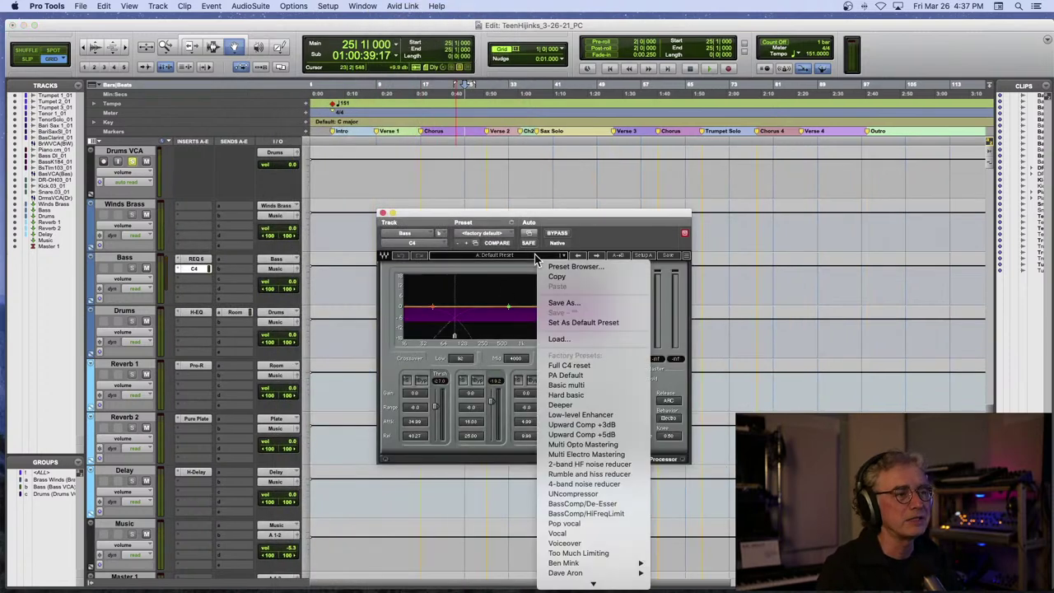
pyautogui.click(586, 453)
pyautogui.press('space')
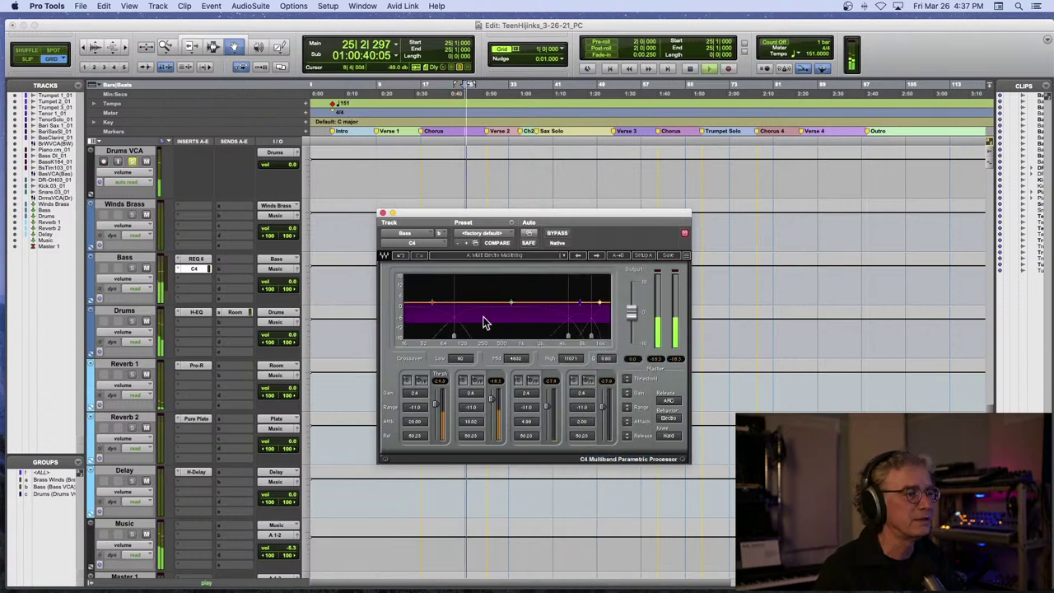
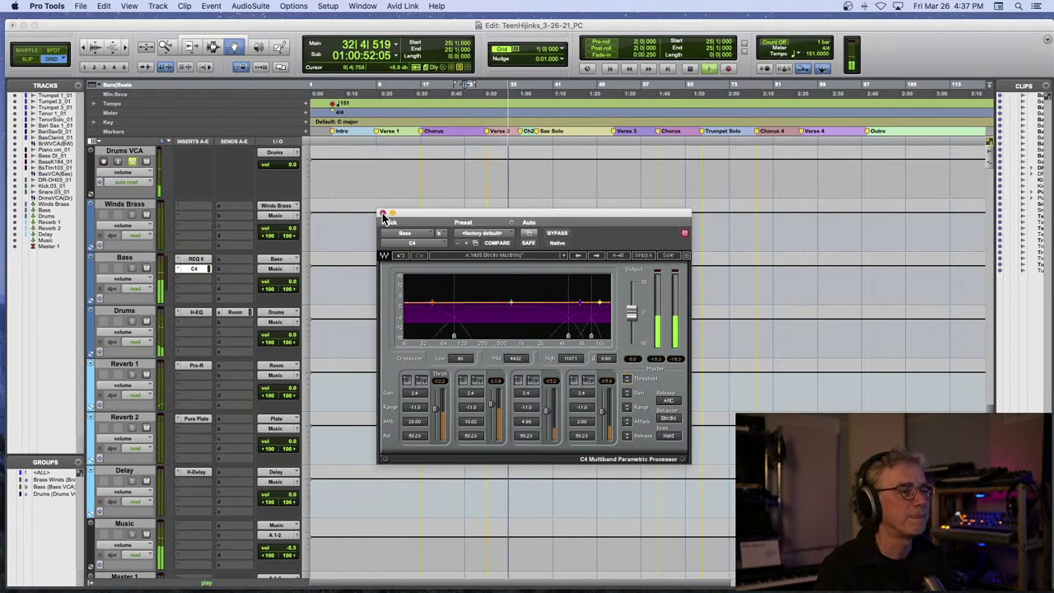
pyautogui.click(383, 214)
pyautogui.click(195, 260)
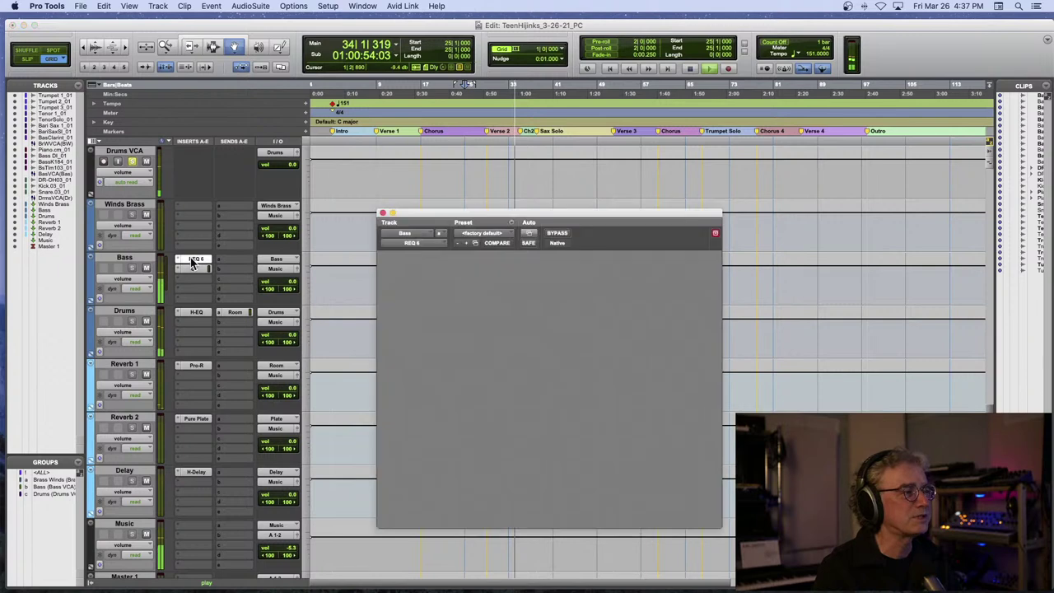
pyautogui.click(195, 262)
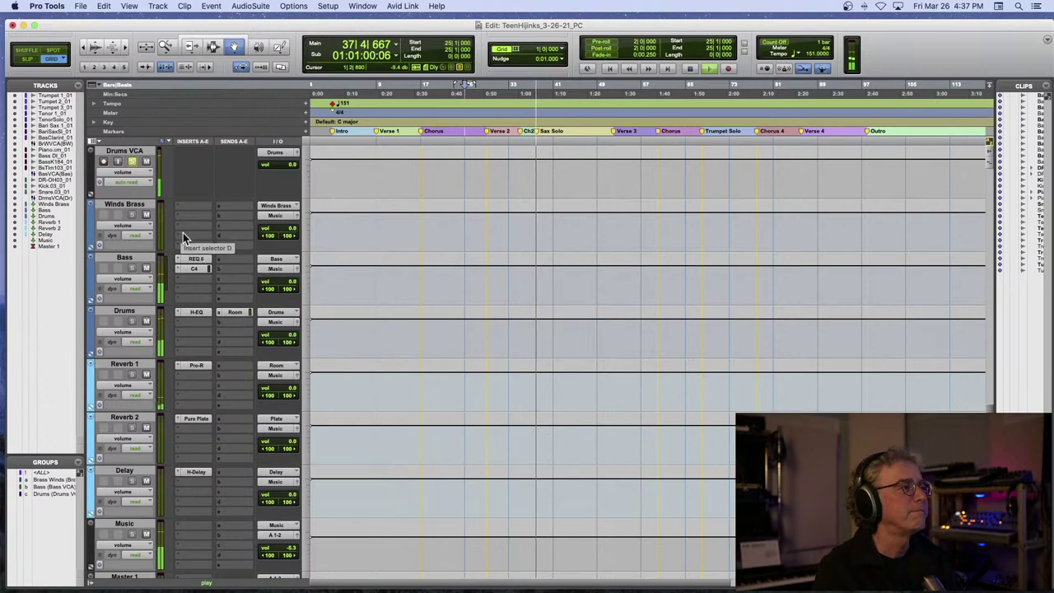
# - Add a send from the Bass submix to the stereo Room bus at -17.4 dB
pyautogui.scroll(3, 183, 239)
pyautogui.press('space')
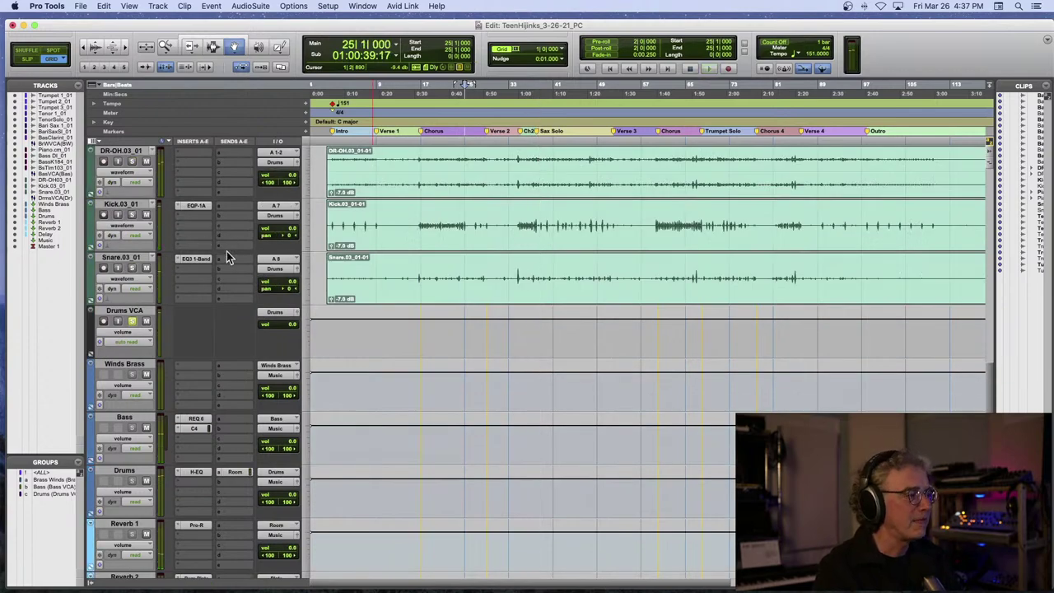
pyautogui.click(235, 418)
pyautogui.moveTo(237, 430)
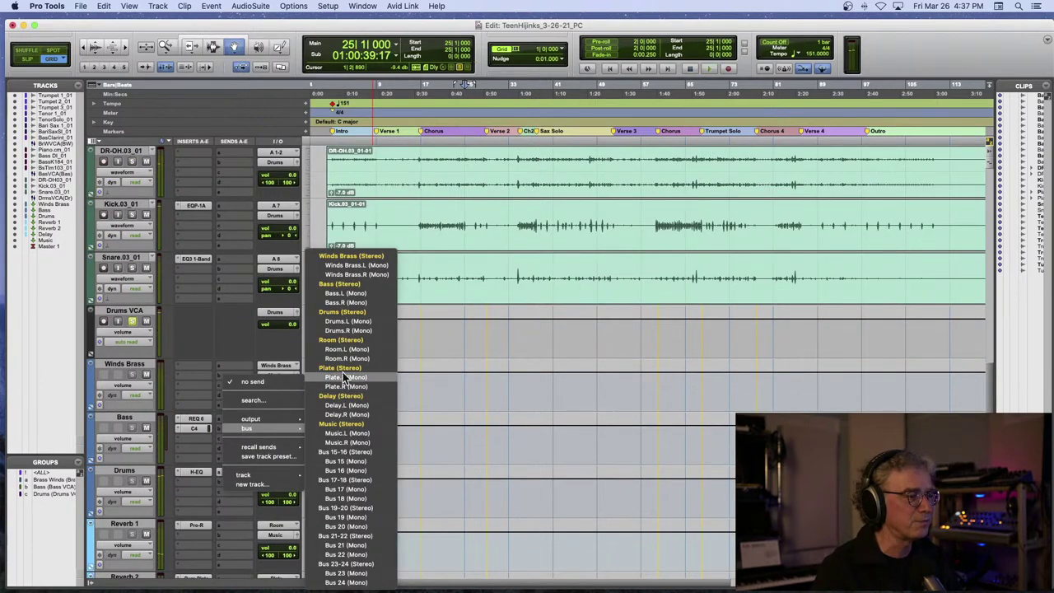
pyautogui.click(341, 339)
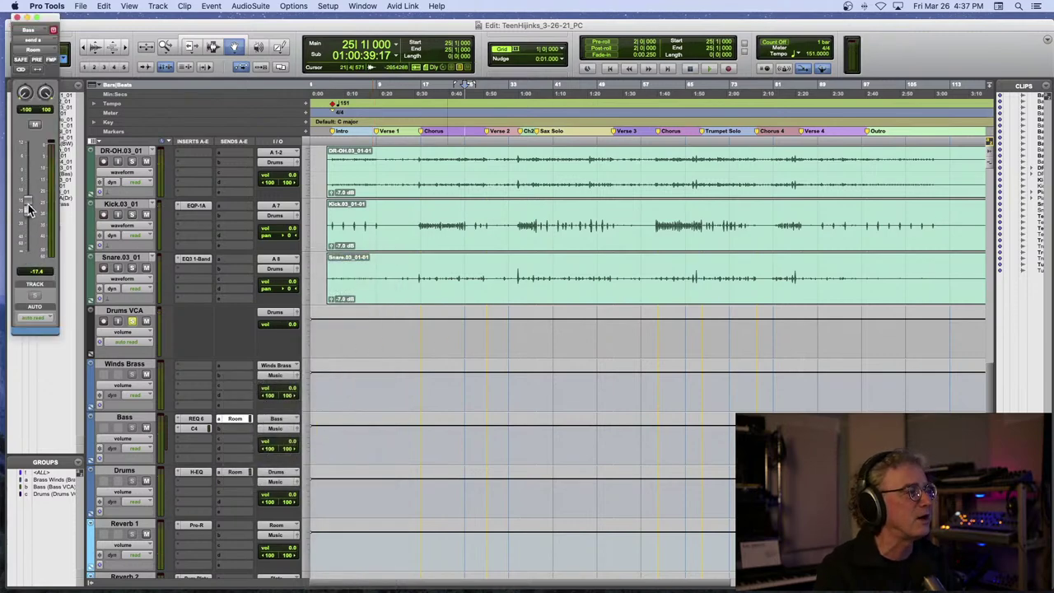
# - Audition the Bass submix's Room reverb in repeated playback and raise the send level to -15.3 dB
pyautogui.press('space')
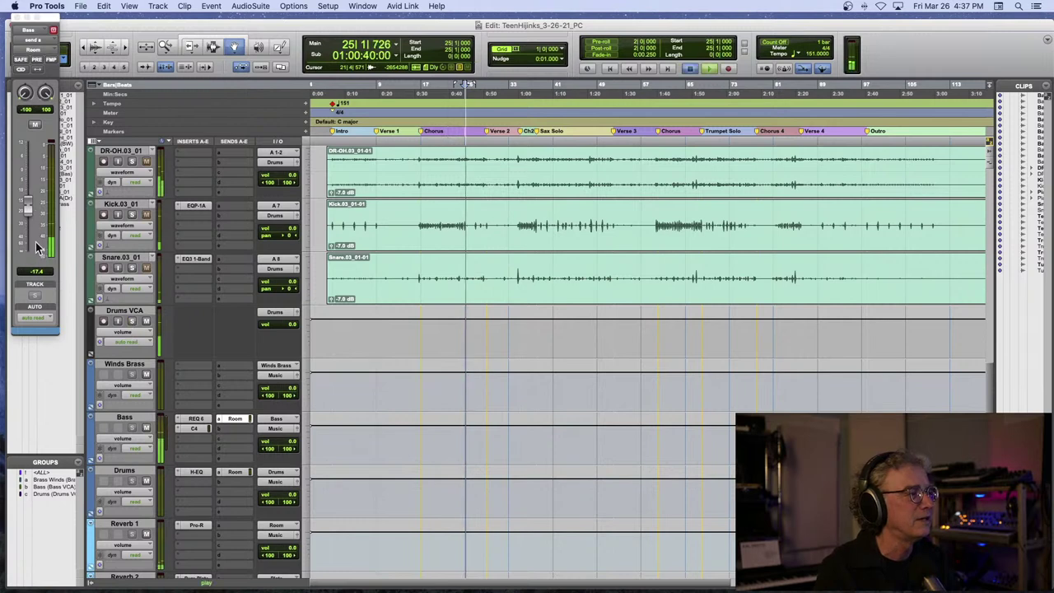
pyautogui.press('space')
pyautogui.press('space')
pyautogui.press('space')
pyautogui.press('space')
pyautogui.press('space')
pyautogui.press('space')
pyautogui.press('space')
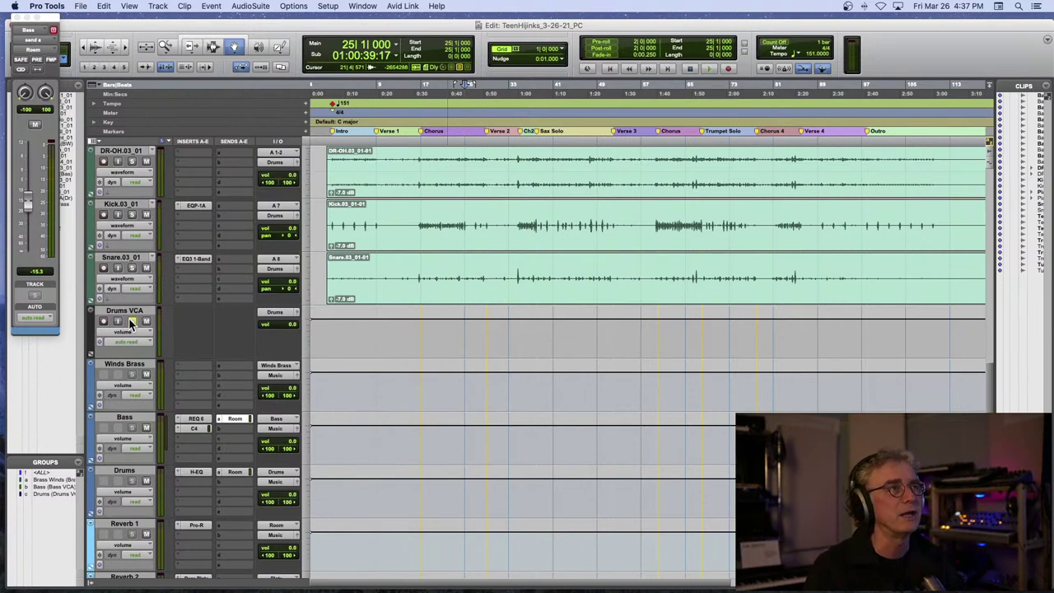
# - Lower the Drums VCA volume automation across Verse 1 to -6.6 dB, checking it in playback from just before the verse
pyautogui.press('space')
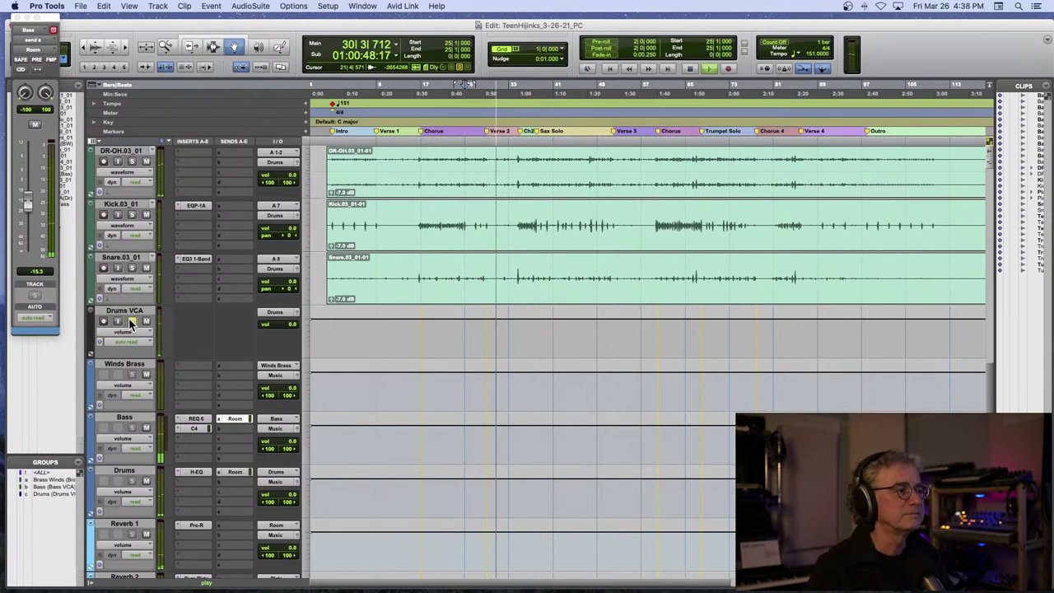
pyautogui.click(212, 46)
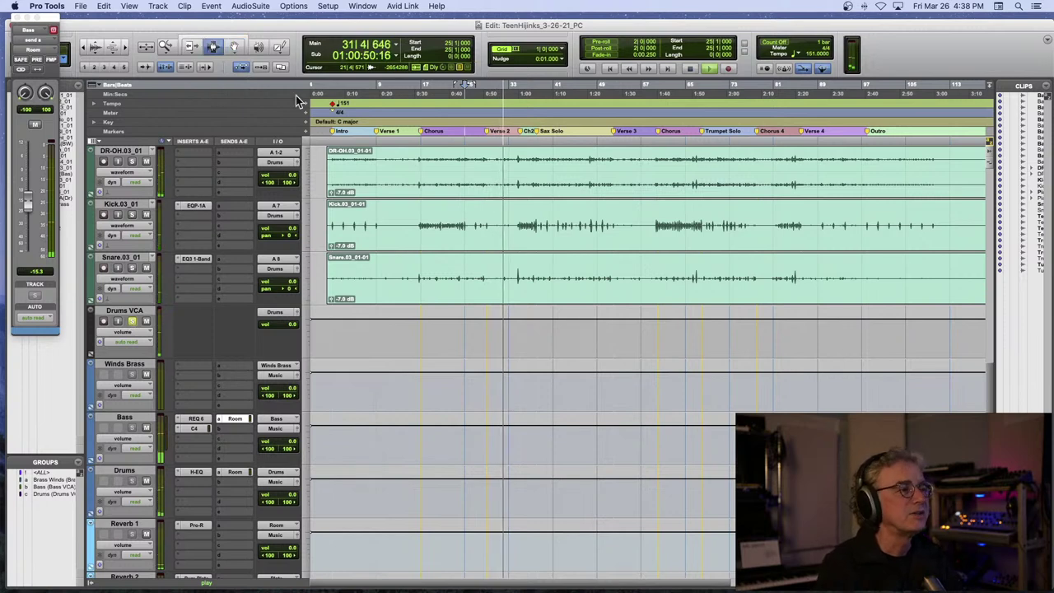
pyautogui.press('space')
pyautogui.click(484, 323)
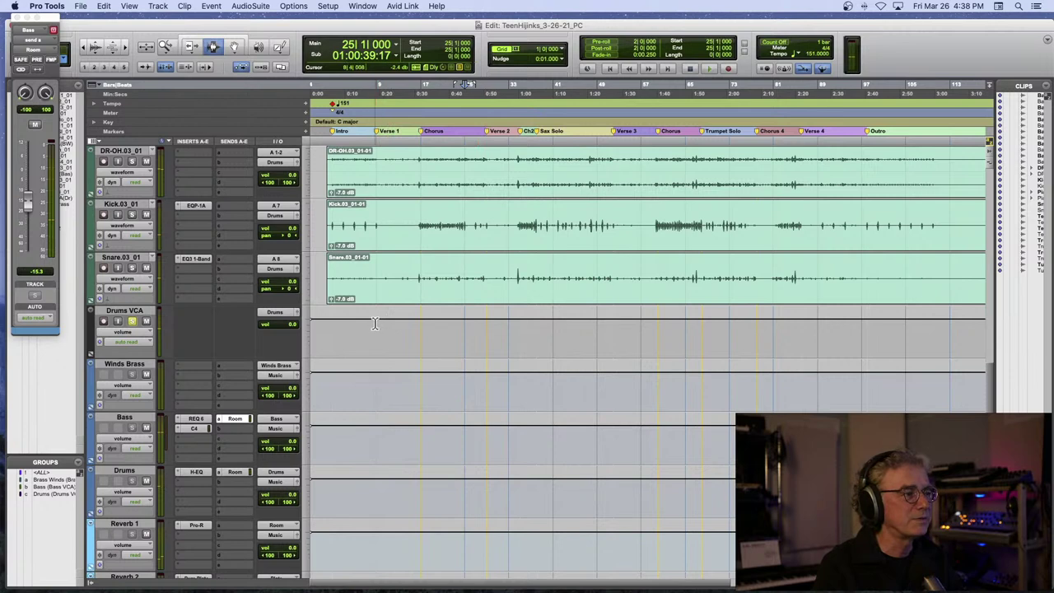
pyautogui.moveTo(377, 323); pyautogui.dragTo(420, 324)
pyautogui.press('space')
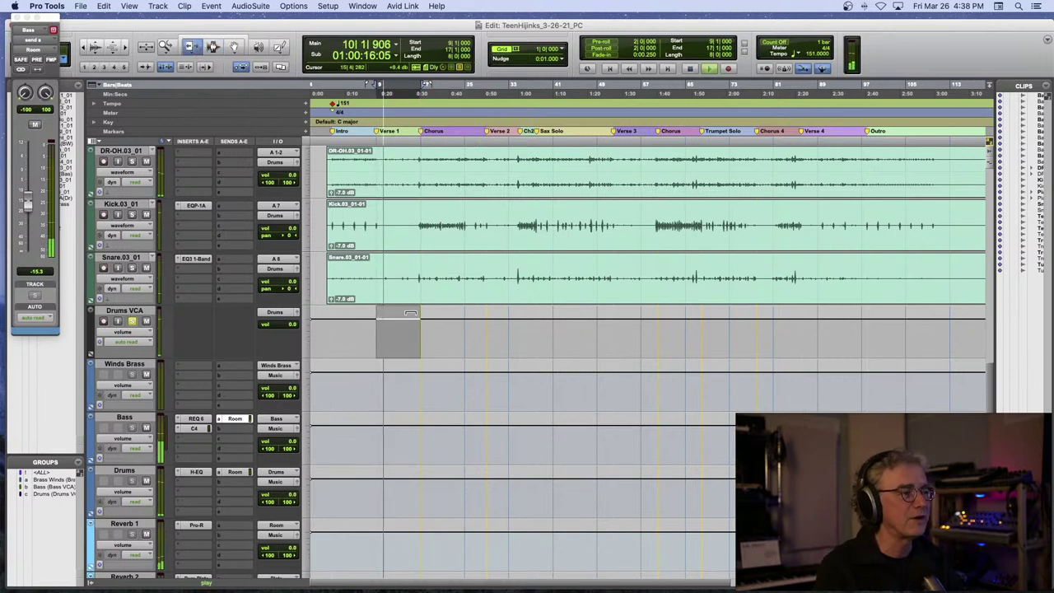
pyautogui.moveTo(403, 318); pyautogui.dragTo(402, 321)
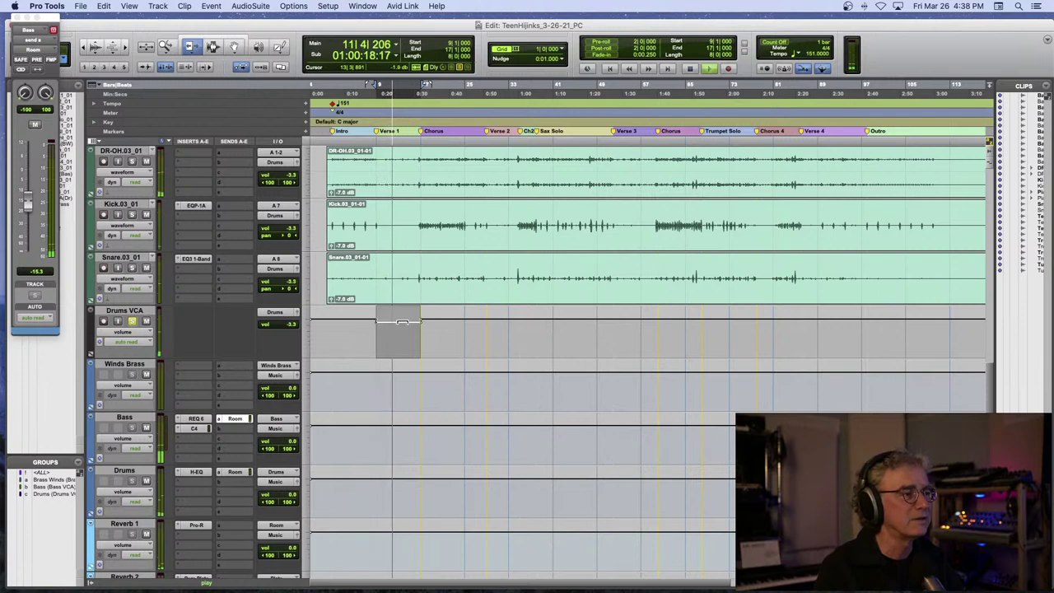
pyautogui.click(372, 125)
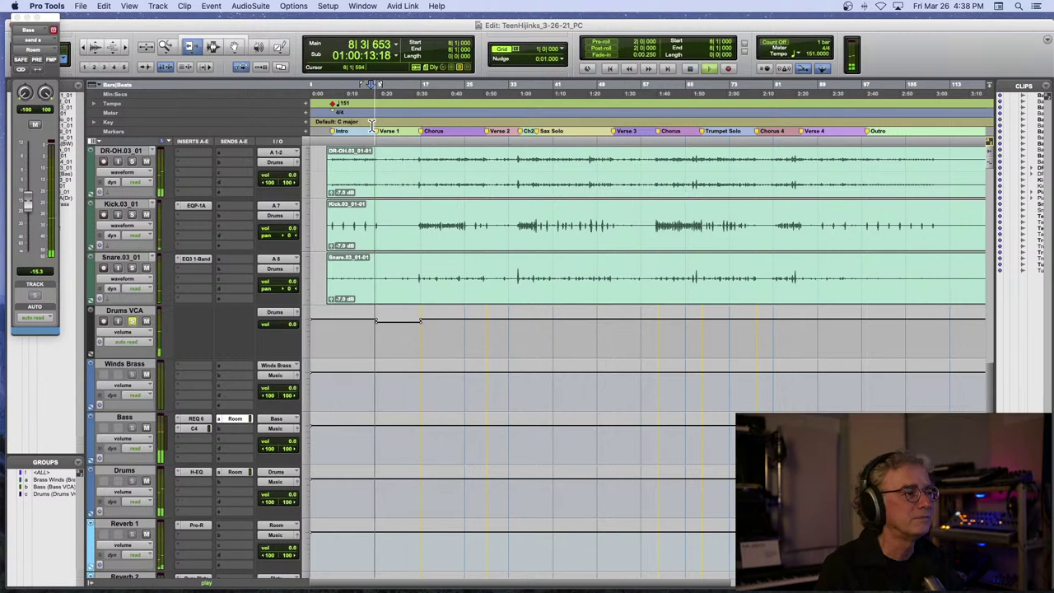
pyautogui.moveTo(391, 327); pyautogui.dragTo(391, 331)
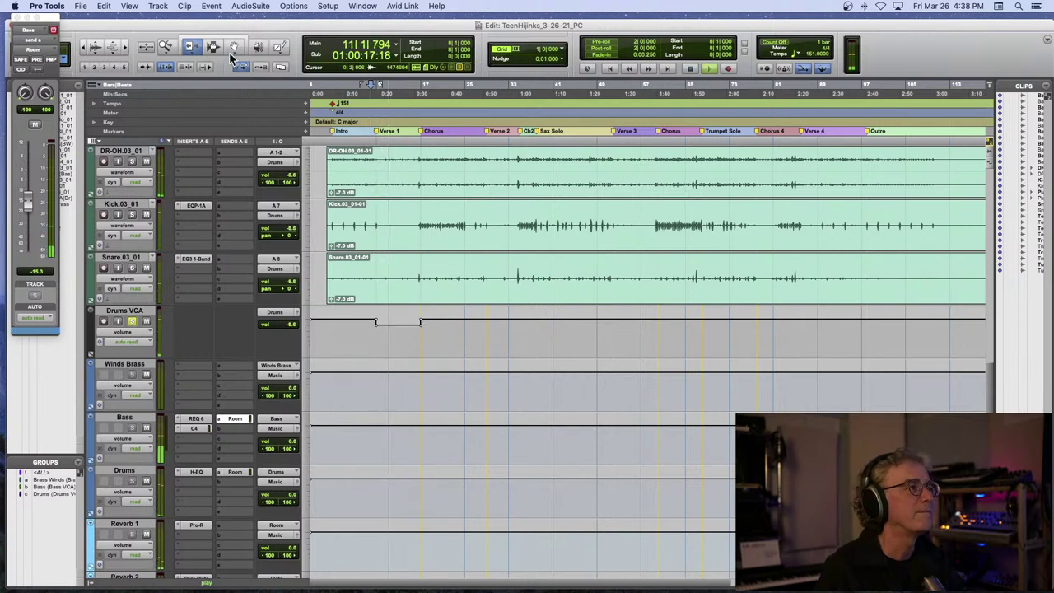
# - Copy the Drums VCA volume automation dip from Verse 1 to the start of Verse 2 and check it in playback
pyautogui.click(383, 324)
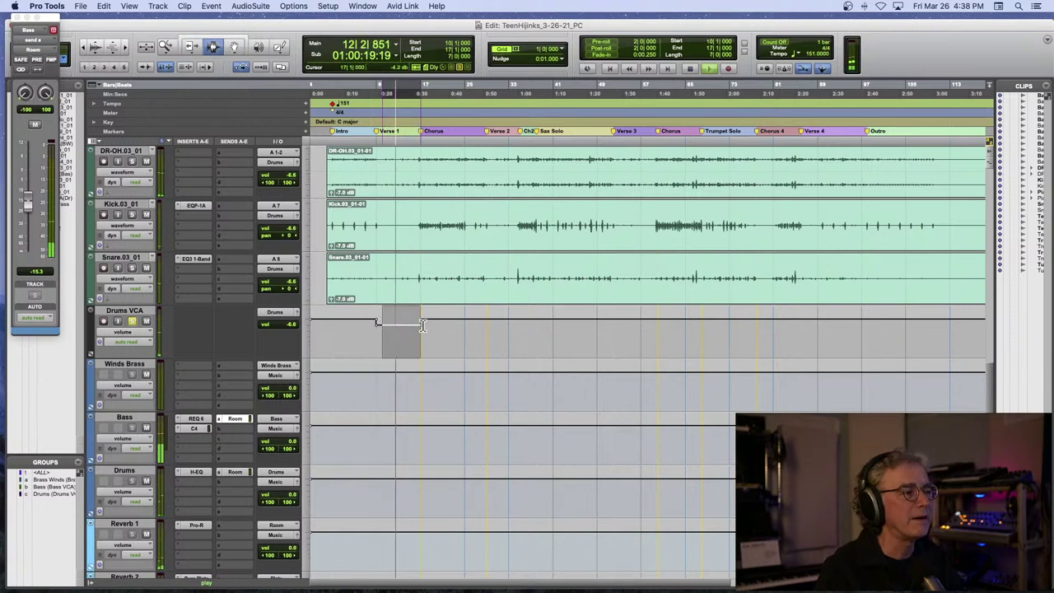
pyautogui.click(484, 323)
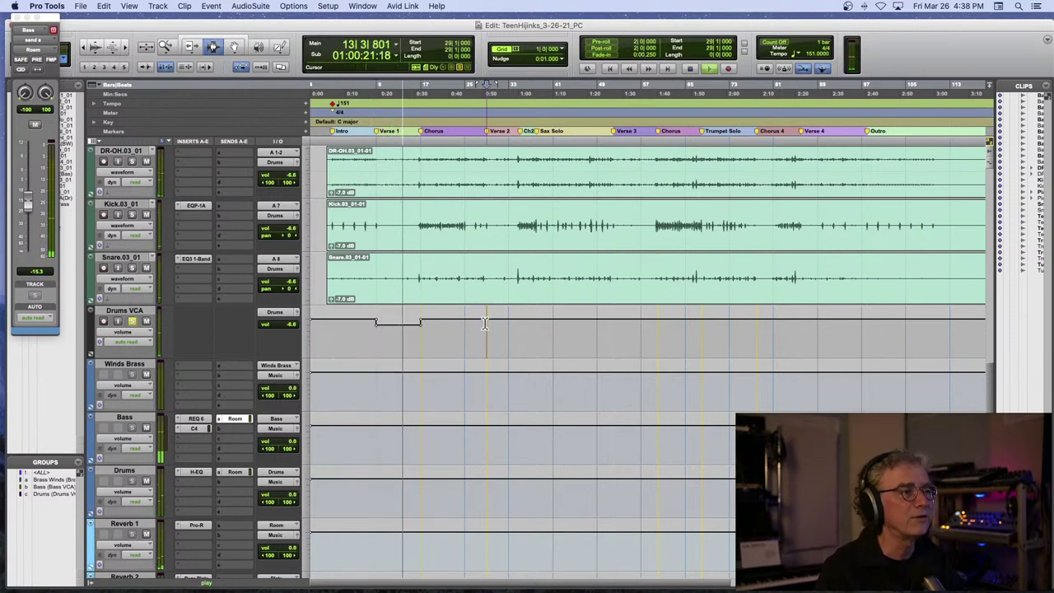
pyautogui.press('super+v')
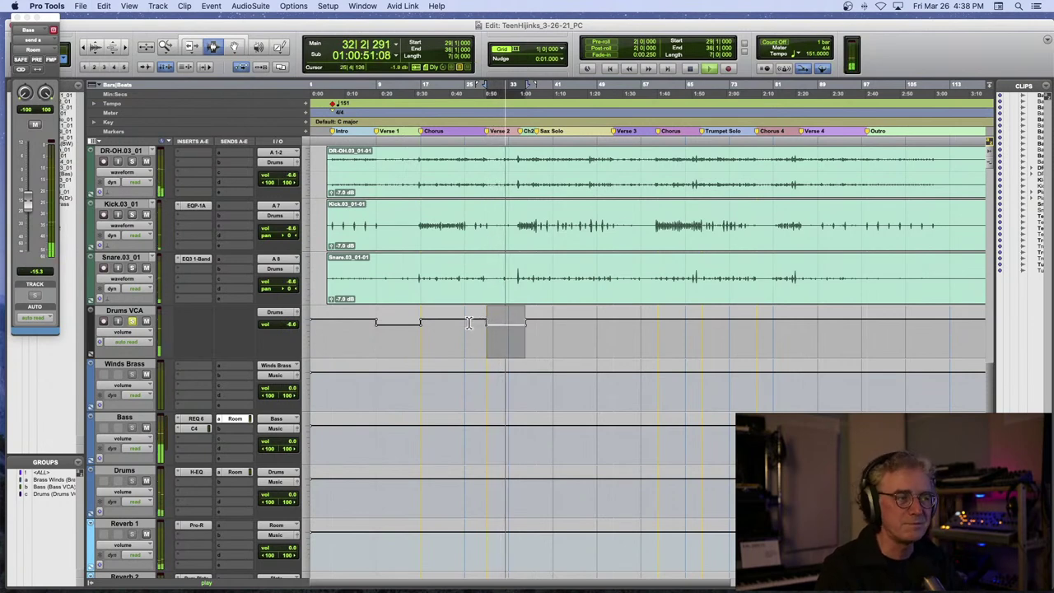
pyautogui.click(468, 323)
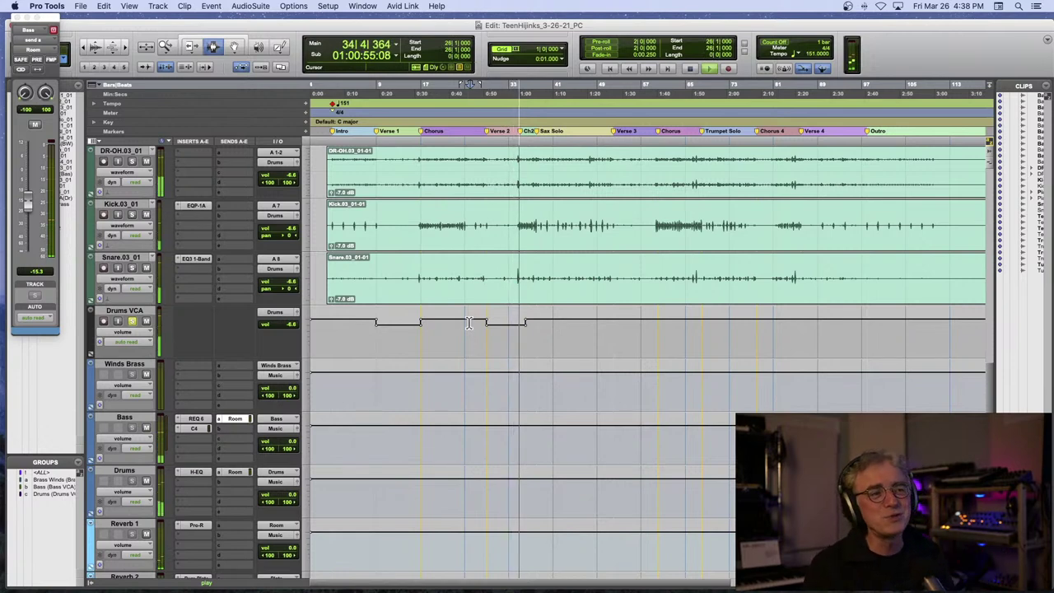
pyautogui.press('space')
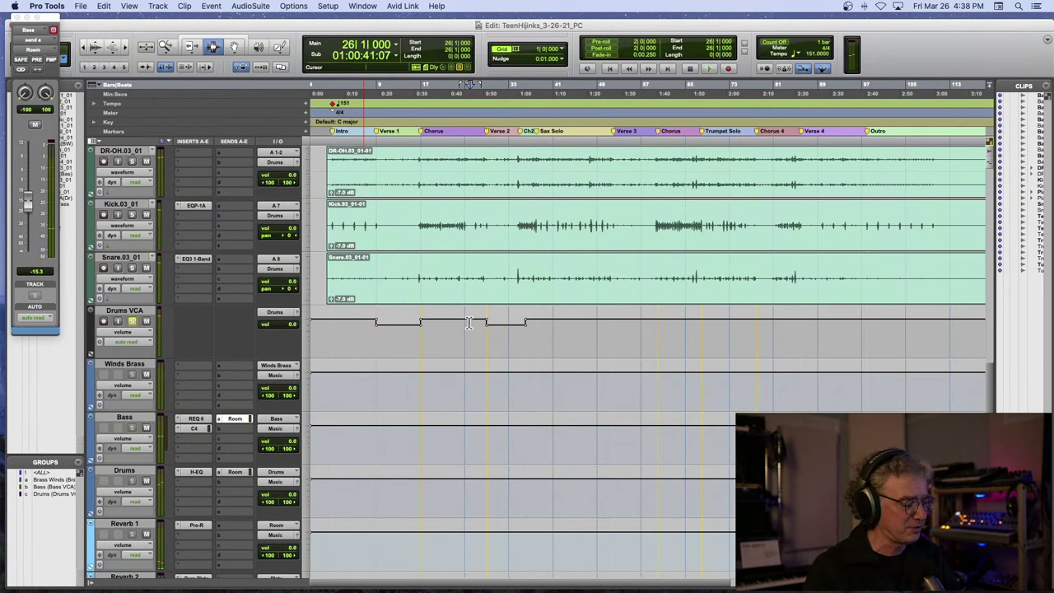
# - Audition the drums from bar 16 into the Chorus, and adjust the end of the Verse 2 volume dip at the start of Chorus 2
pyautogui.click(415, 321)
pyautogui.press('space')
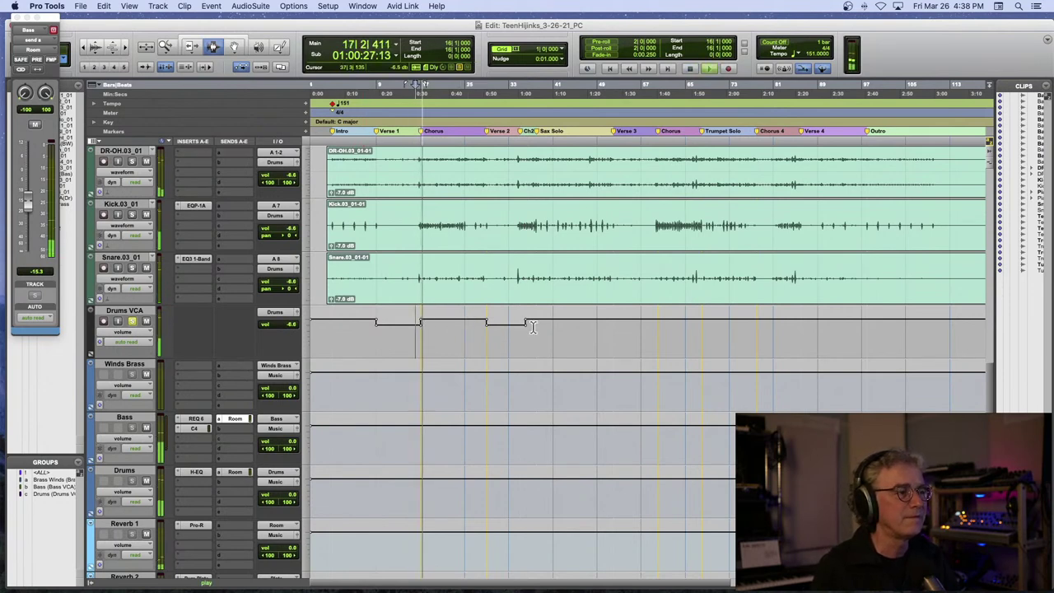
pyautogui.press('space')
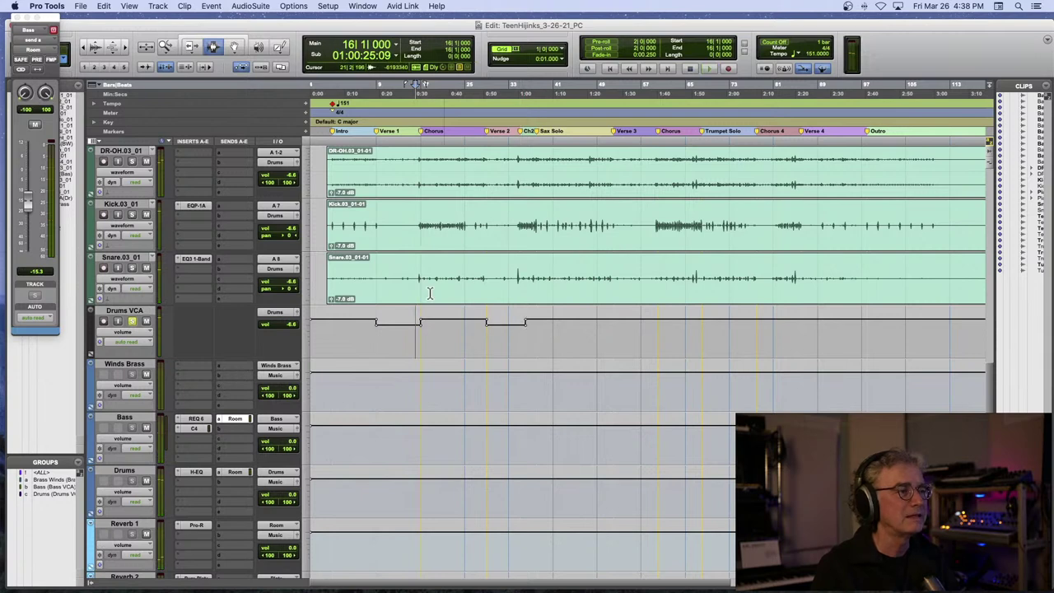
pyautogui.press('super+bracketright')
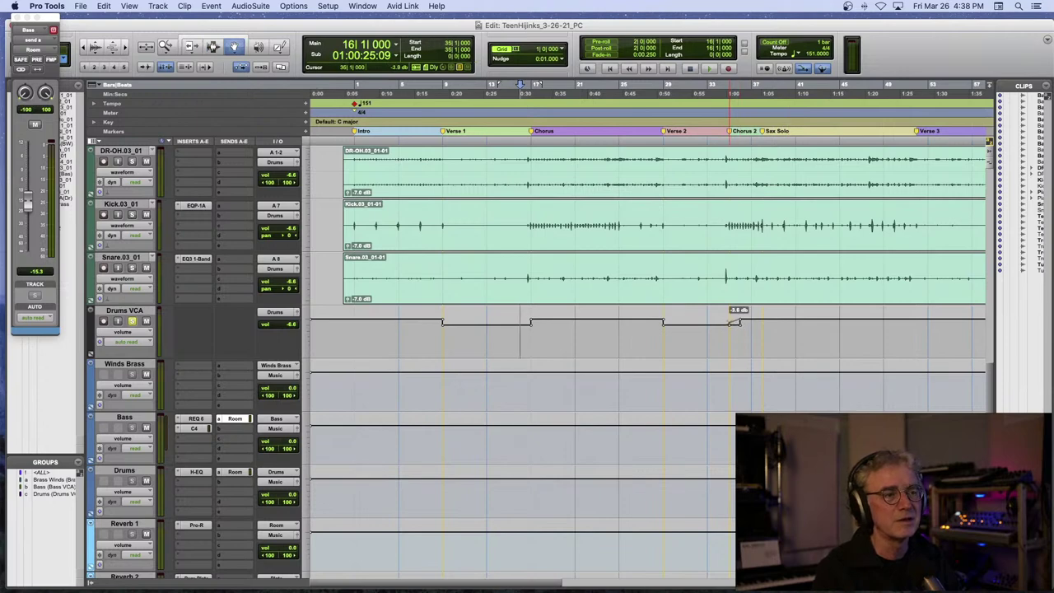
# - Solo the Piano.cm_01 track and audition it with the bass and drums from bar 15 into the Chorus
pyautogui.scroll(5, 181, 227)
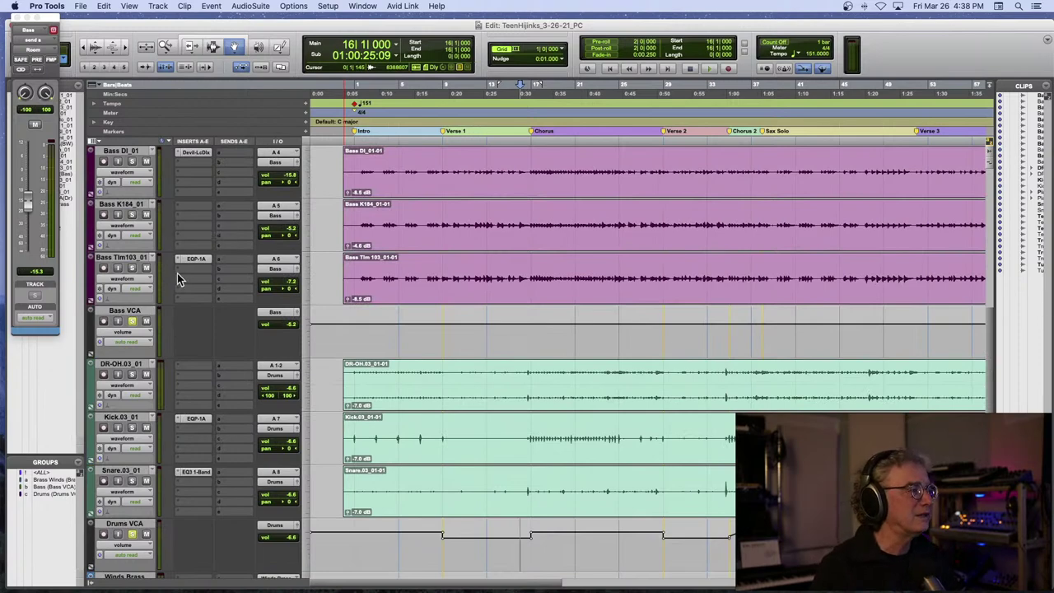
pyautogui.scroll(4, 177, 273)
pyautogui.click(132, 269)
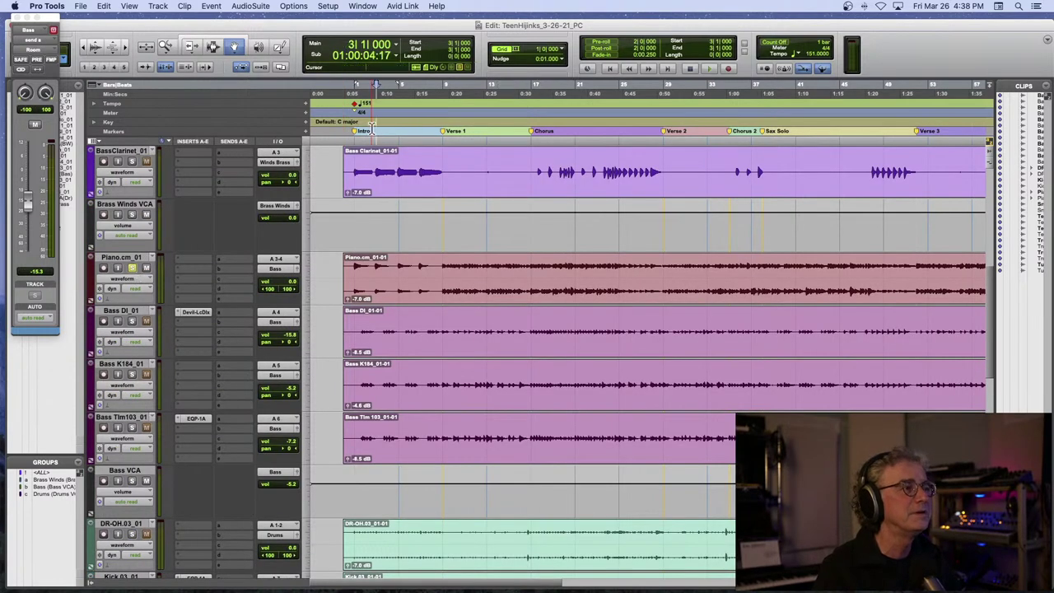
pyautogui.press('space')
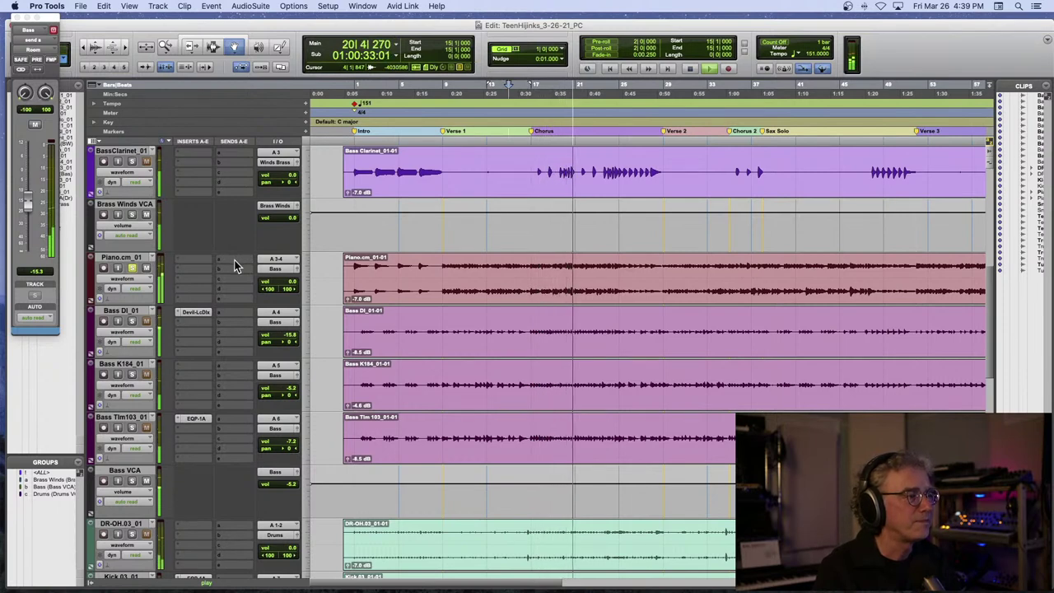
pyautogui.press('space')
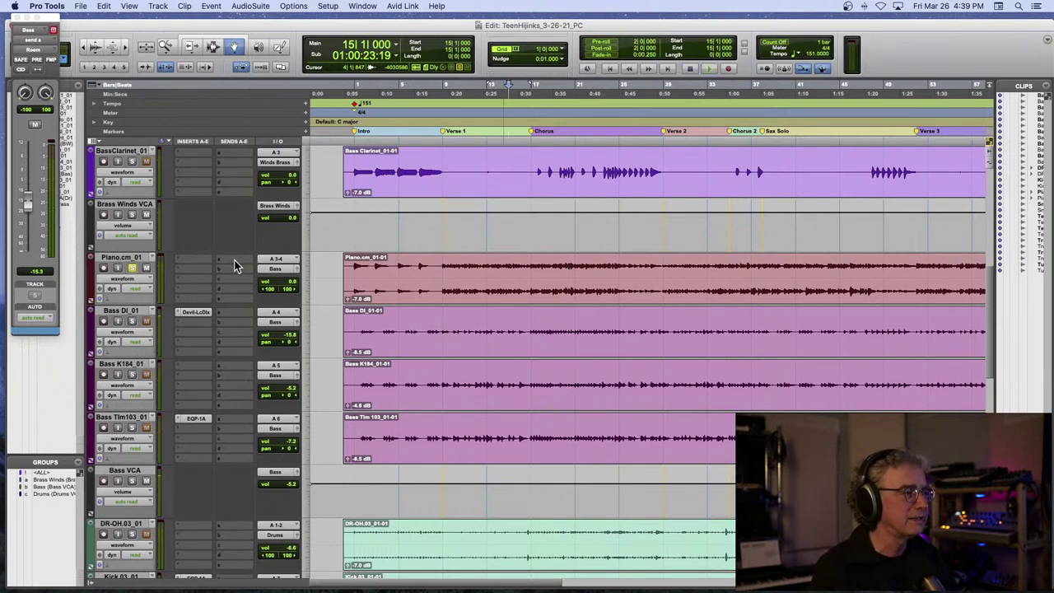
pyautogui.press('space')
pyautogui.press('space')
# - Route the piano track's output to A 1-2 and lower its clip gain to -15.1 dB during playback
pyautogui.click(267, 267)
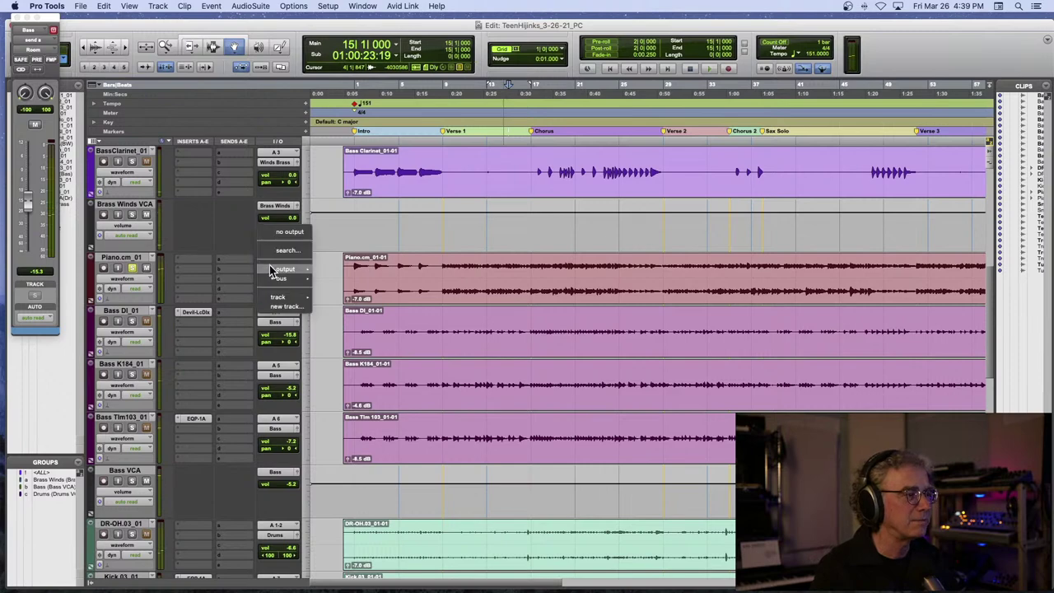
pyautogui.moveTo(272, 269)
pyautogui.click(369, 145)
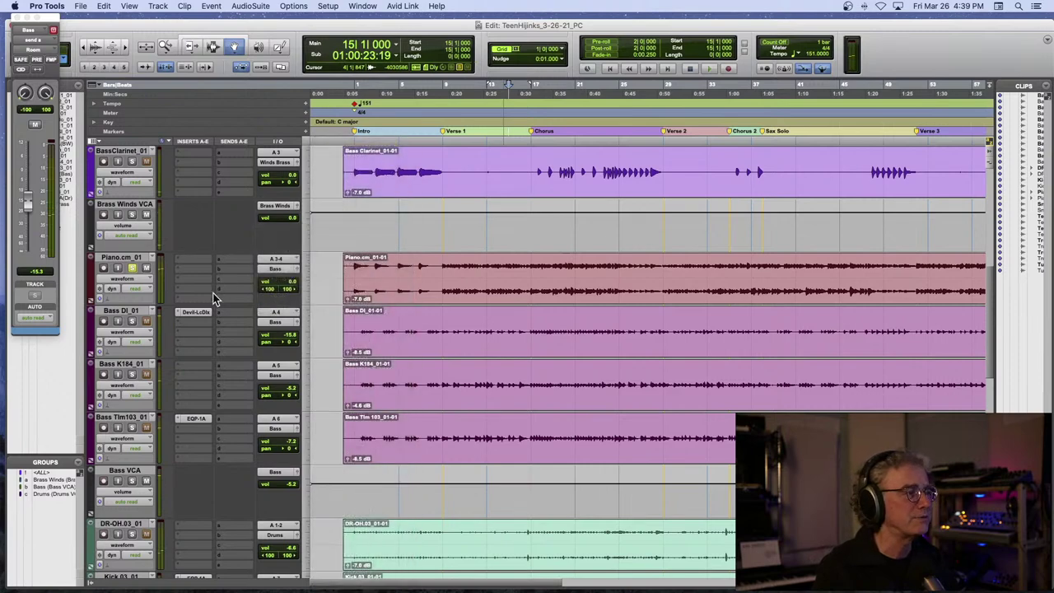
pyautogui.press('space')
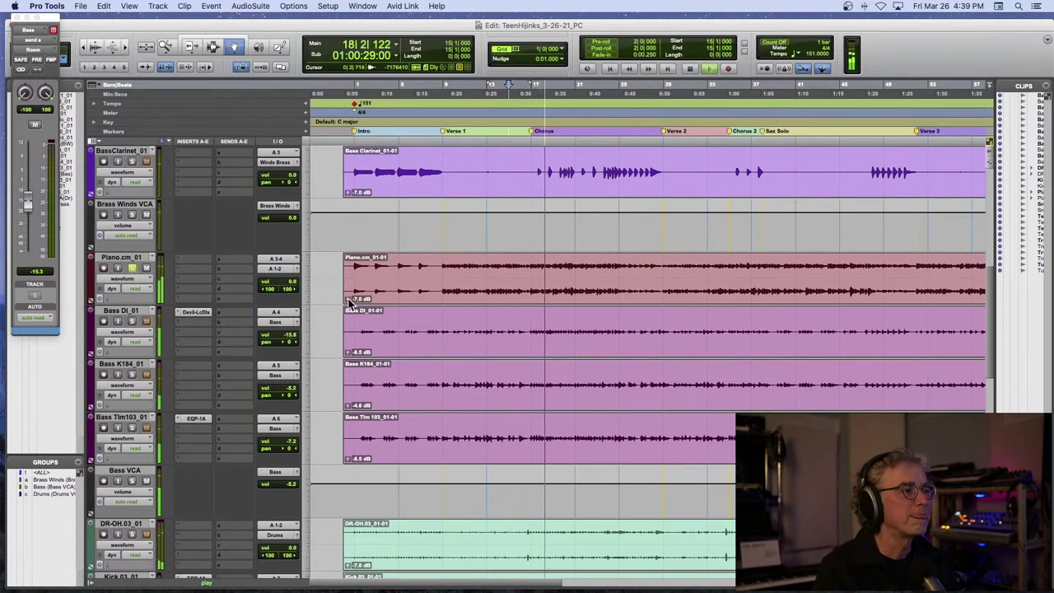
pyautogui.moveTo(349, 299); pyautogui.dragTo(350, 306)
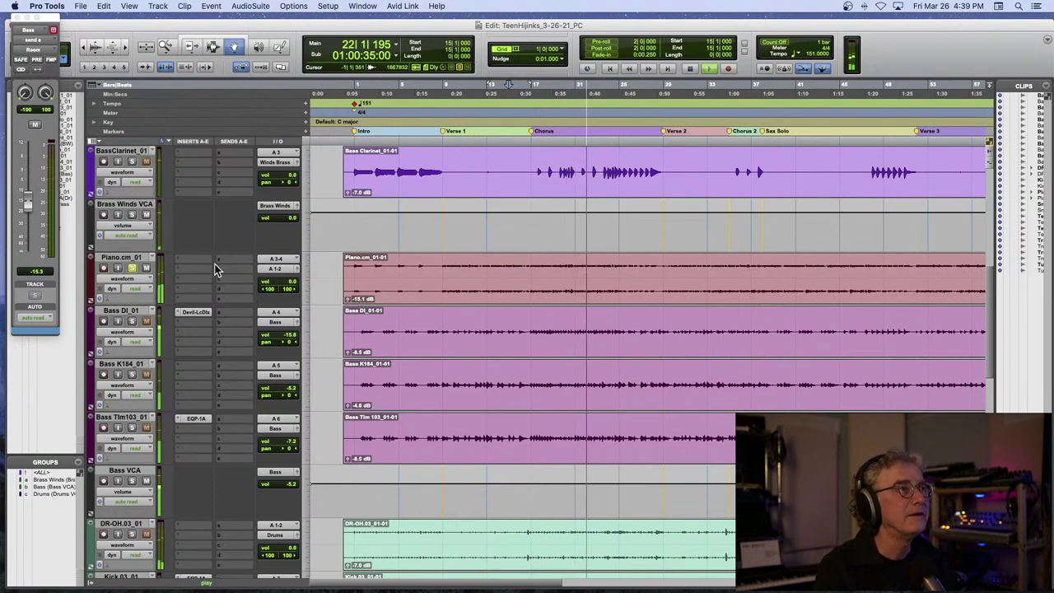
pyautogui.press('space')
# - Insert the stereo H-EQ on the piano track and cut its low-mid band by about 3.7 dB at 501 Hz
pyautogui.click(185, 263)
pyautogui.moveTo(234, 259)
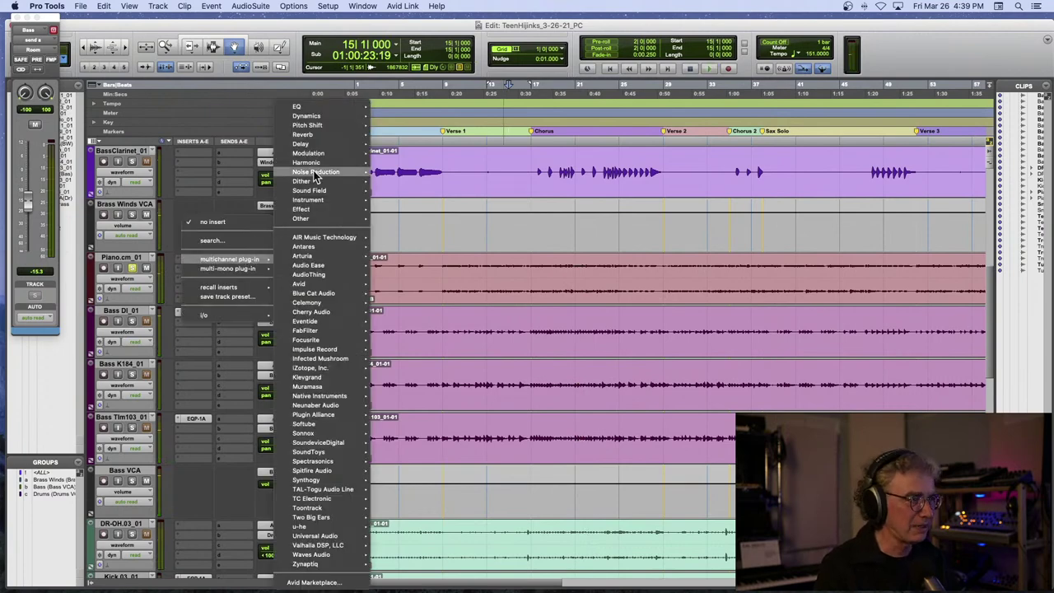
pyautogui.moveTo(304, 106)
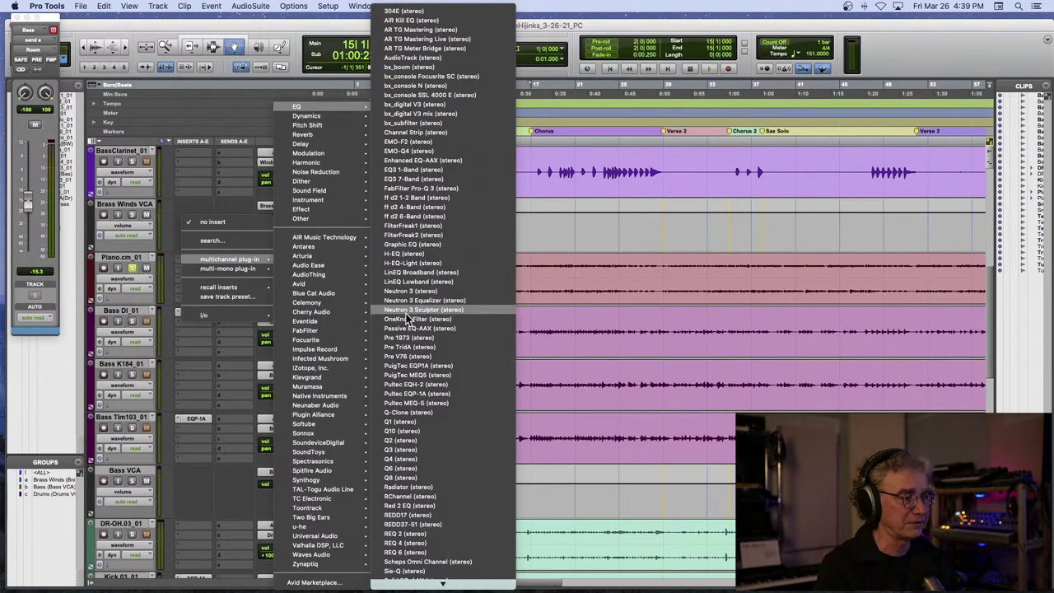
pyautogui.click(439, 255)
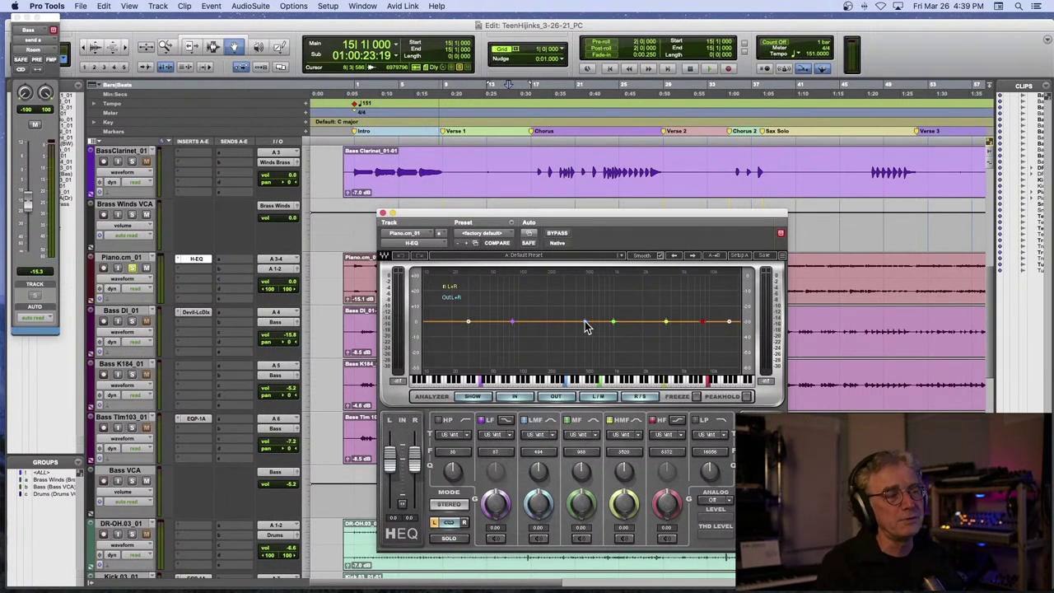
pyautogui.moveTo(584, 321); pyautogui.dragTo(584, 324)
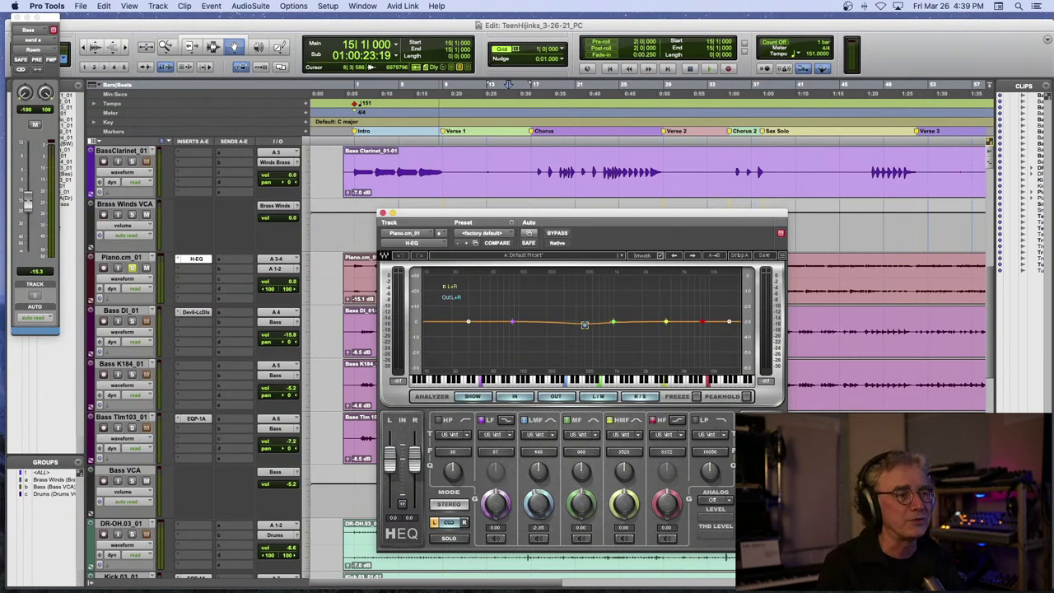
pyautogui.press('space')
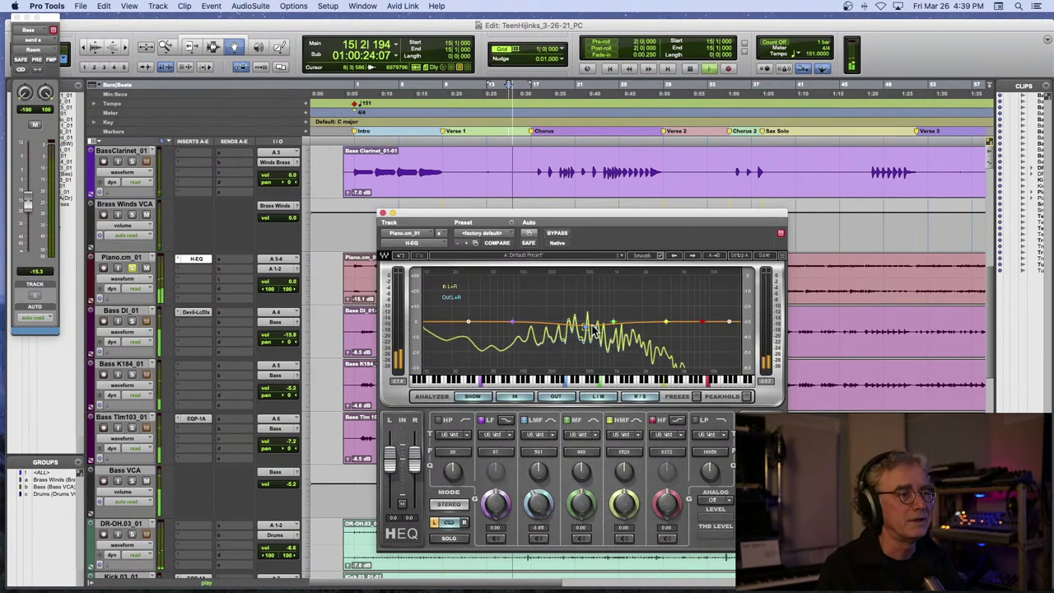
# - Compare the piano with and without the H-EQ by toggling its bypass during playback from bar 15
pyautogui.click(558, 233)
pyautogui.click(557, 233)
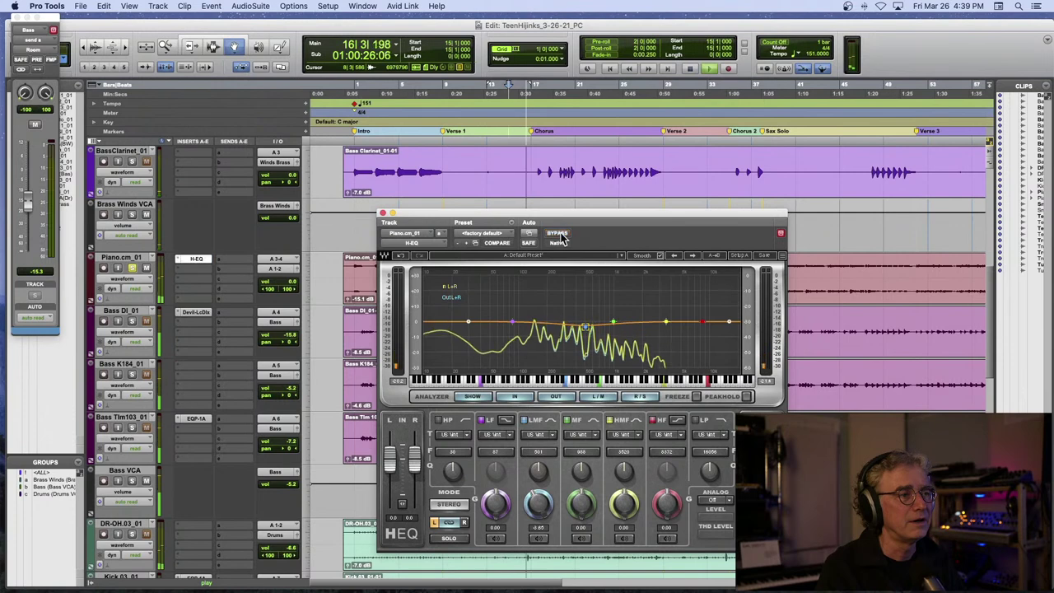
pyautogui.click(559, 234)
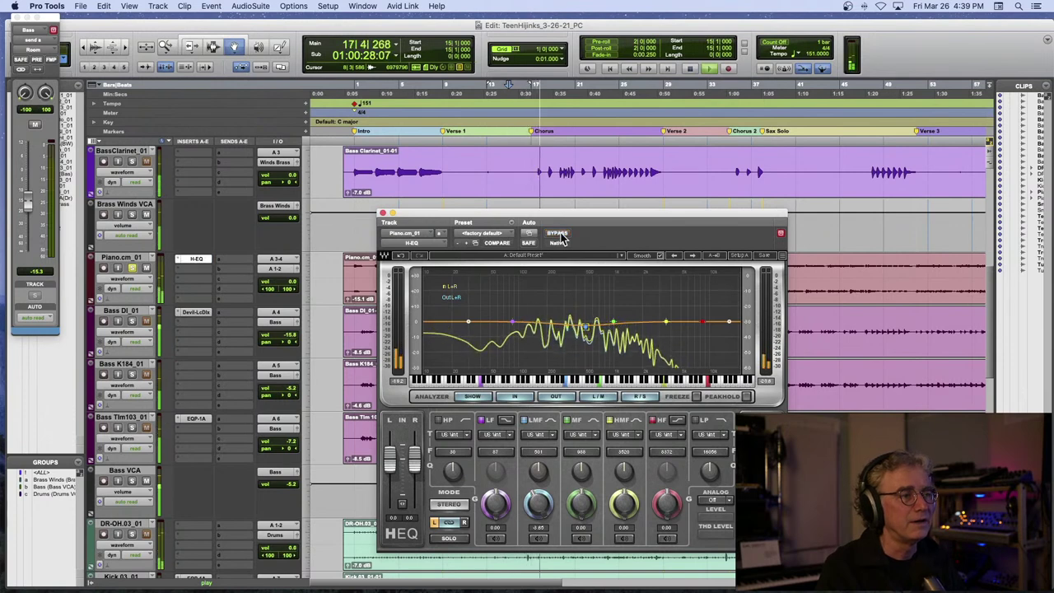
pyautogui.press('space')
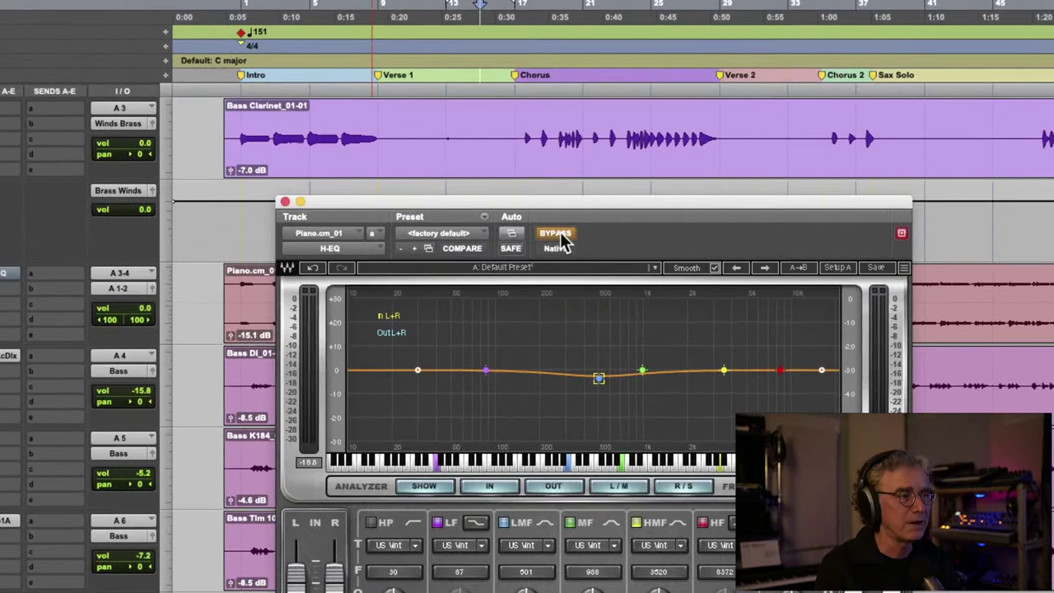
pyautogui.press('space')
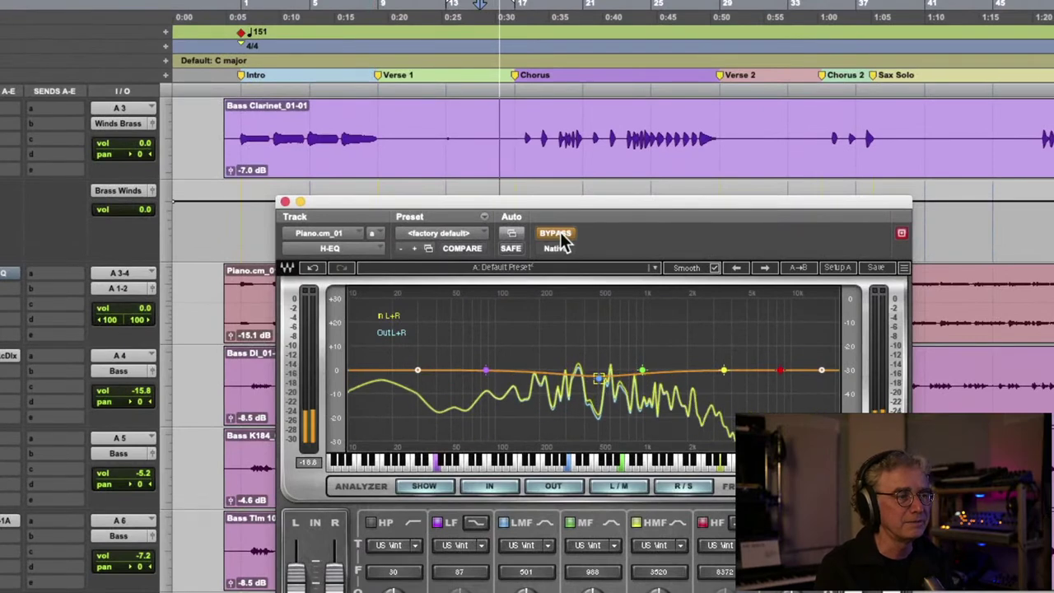
pyautogui.click(556, 234)
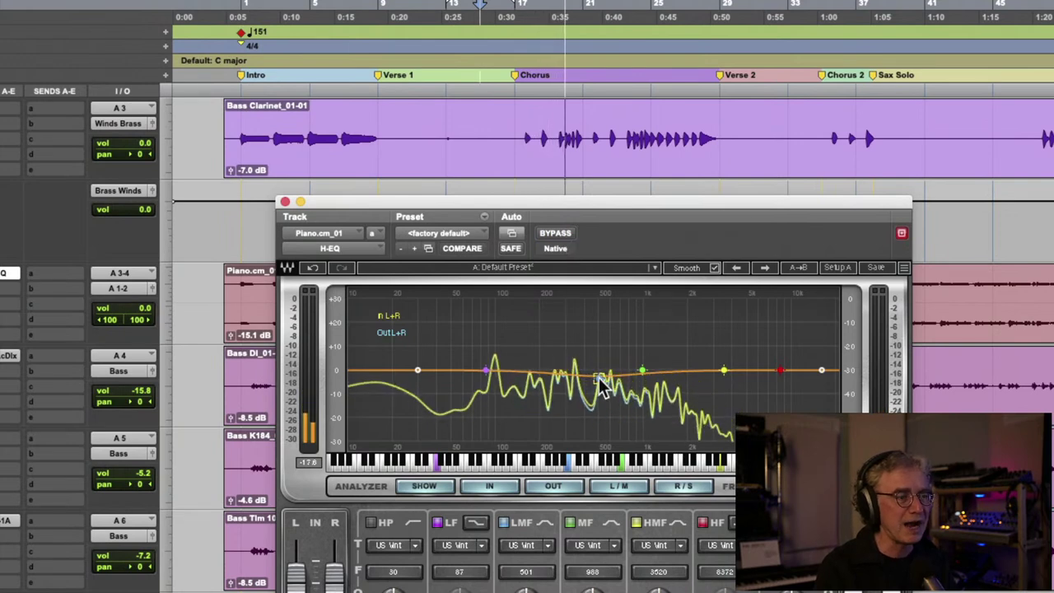
# - Enable the 30 Hz high-pass filter in the piano's H-EQ and audition it from bar 15
pyautogui.press('space')
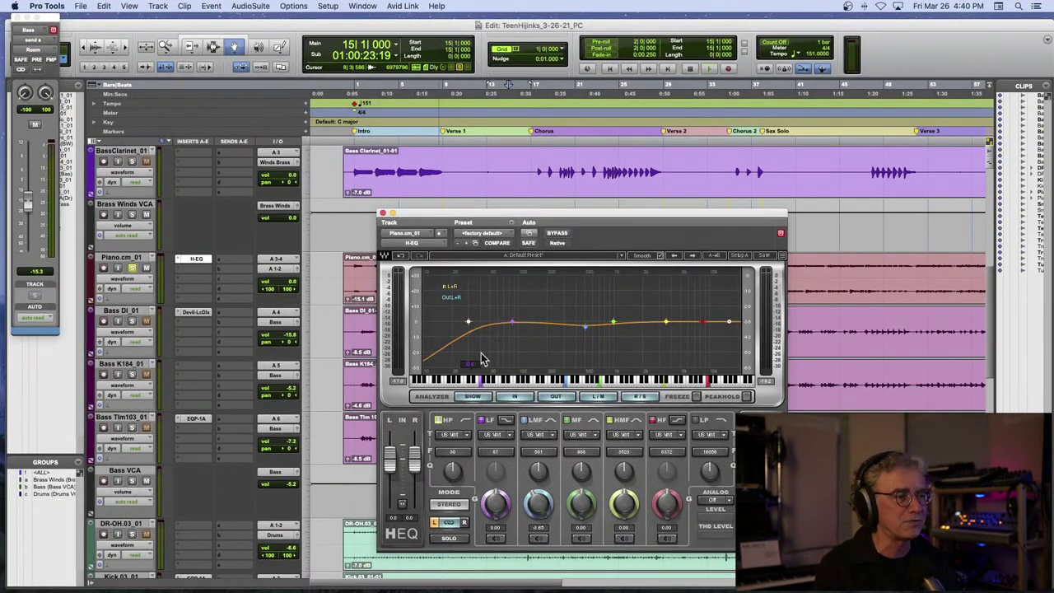
pyautogui.press('space')
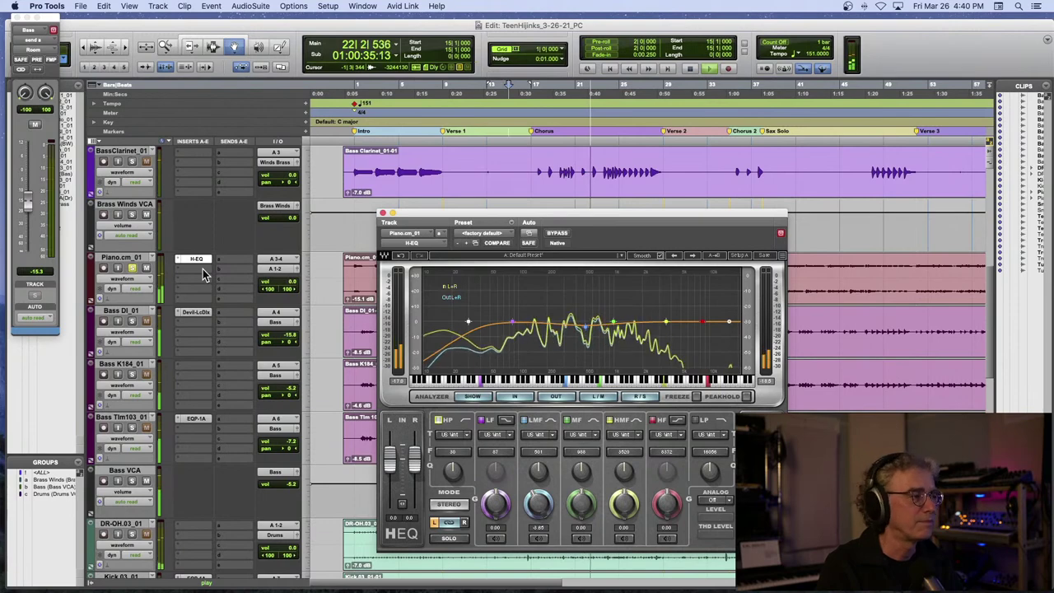
pyautogui.press('space')
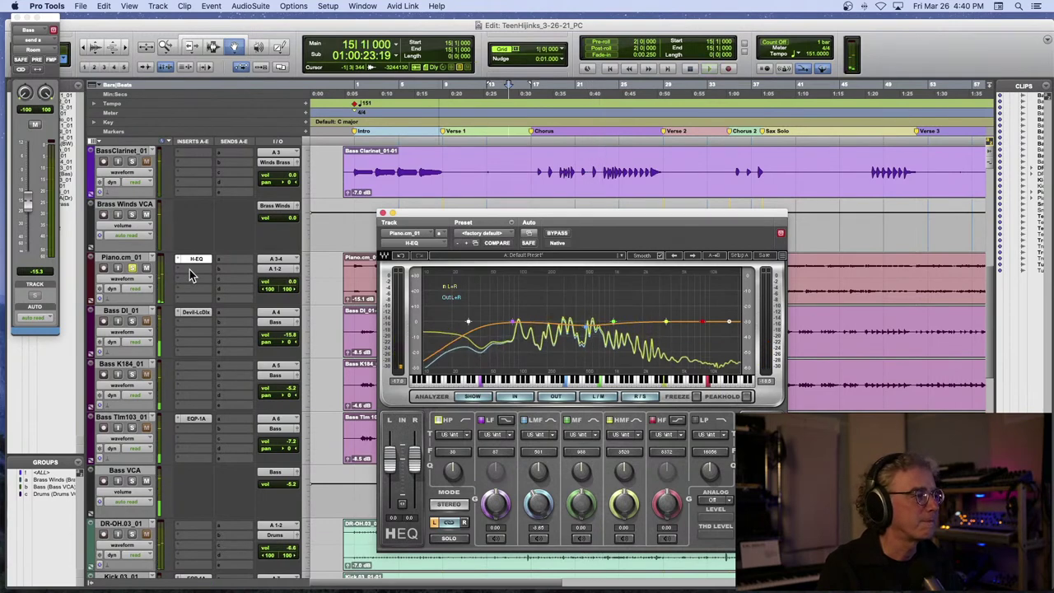
# - Add a send from the piano track to the stereo Plate bus and open the Pure Plate reverb on Reverb 2
pyautogui.click(233, 268)
pyautogui.moveTo(238, 263)
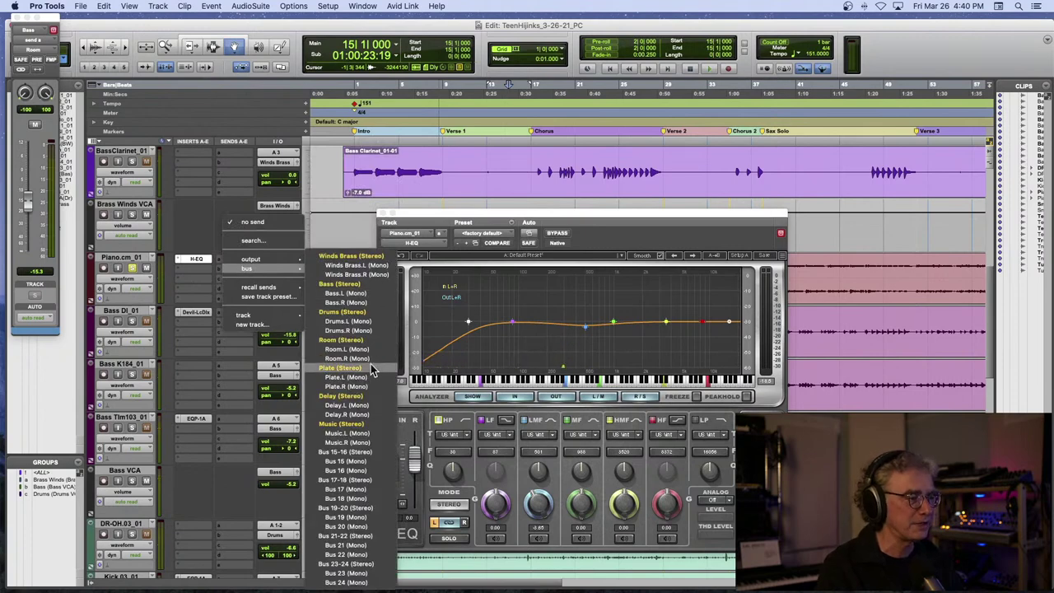
pyautogui.click(370, 367)
pyautogui.scroll(-10, 282, 494)
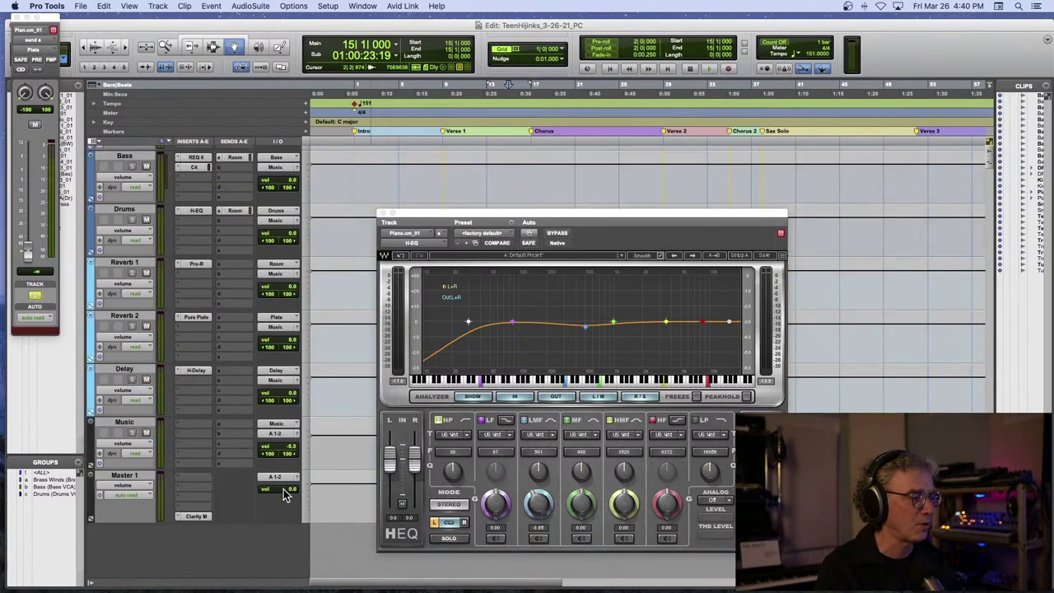
pyautogui.click(195, 317)
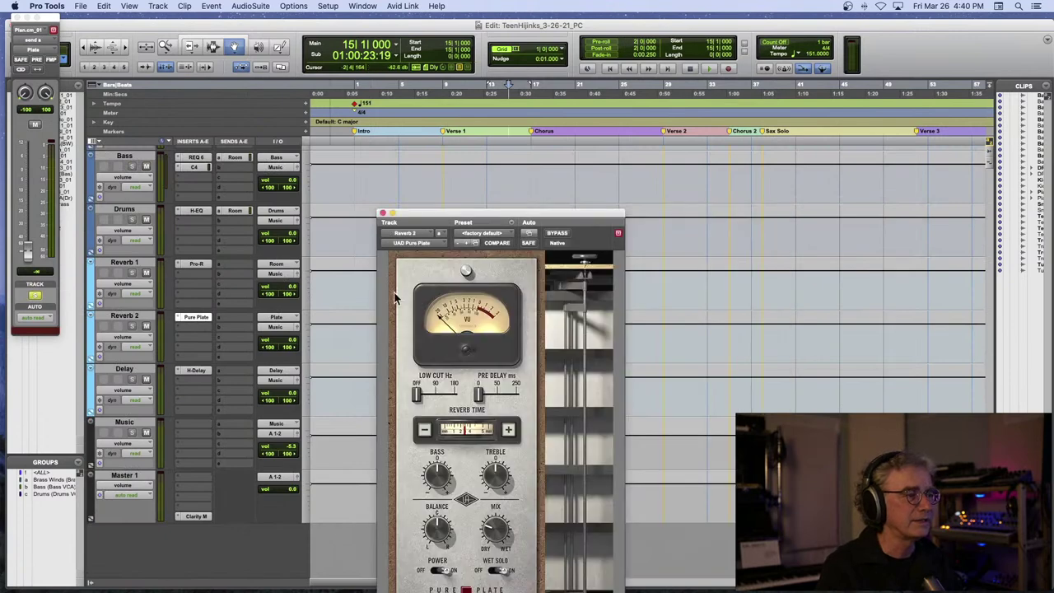
# - Raise the piano's Plate send level to -5.9 dB during playback from bar 15
pyautogui.press('space')
pyautogui.scroll(10, 181, 216)
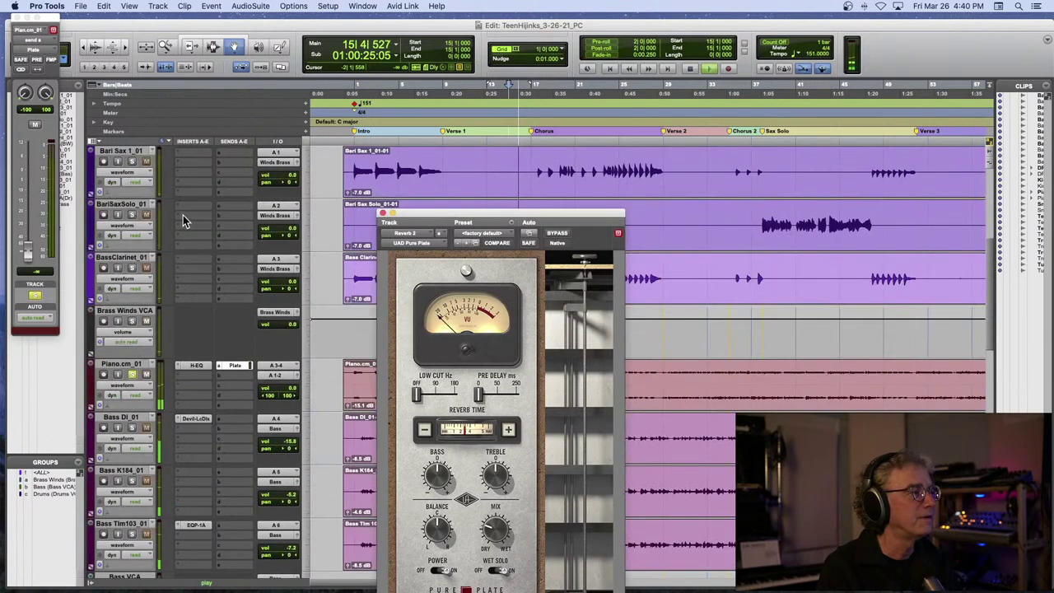
pyautogui.moveTo(28, 251); pyautogui.dragTo(28, 195)
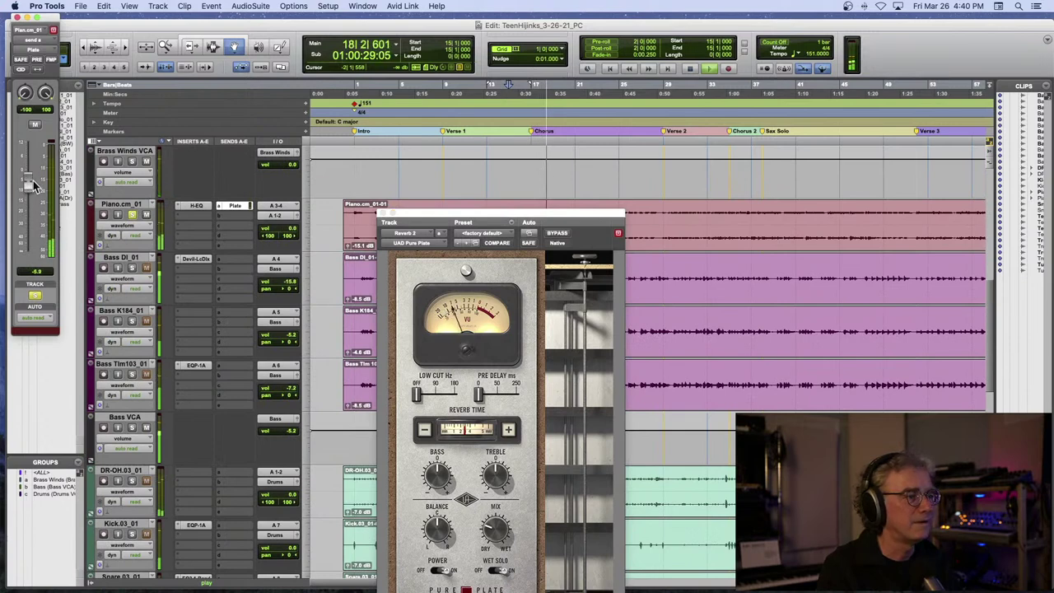
pyautogui.press('space')
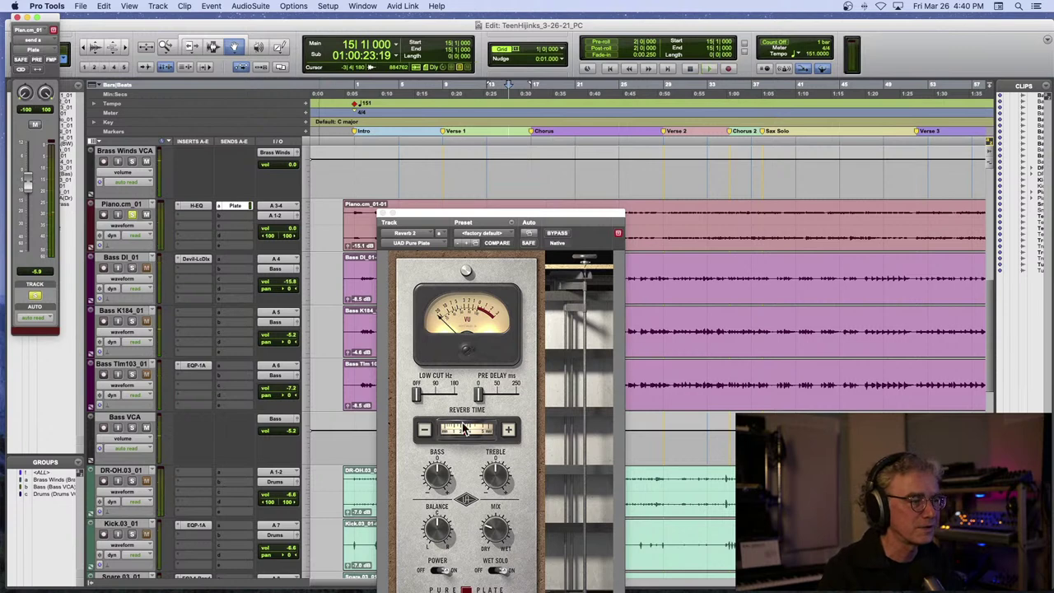
# - Adjust the Pure Plate's reverb time with the mix fully wet and lower the piano's Plate send to -8.9 dB
pyautogui.moveTo(465, 426); pyautogui.dragTo(459, 428)
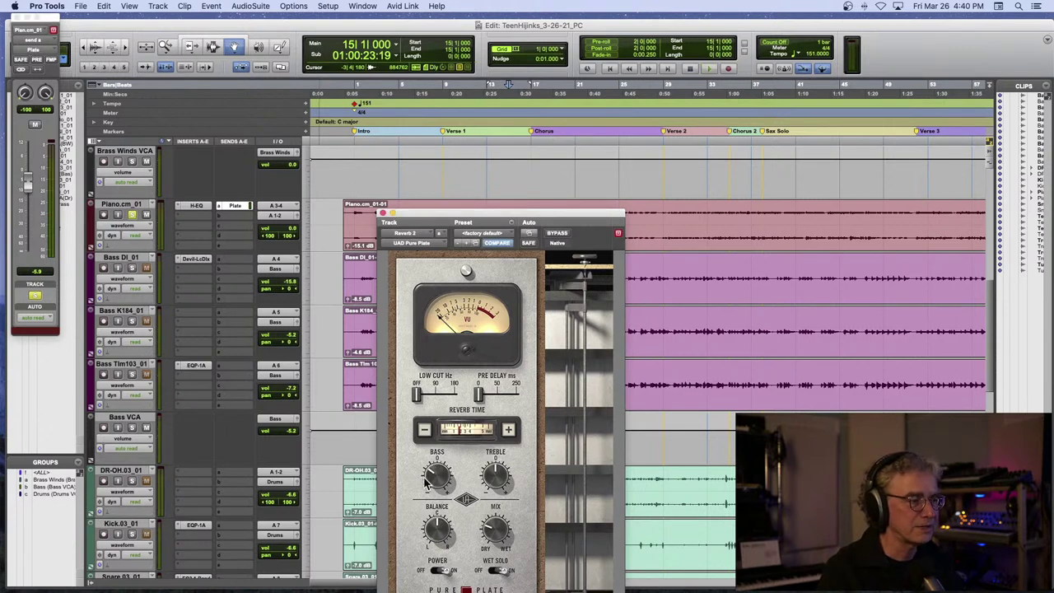
pyautogui.press('space')
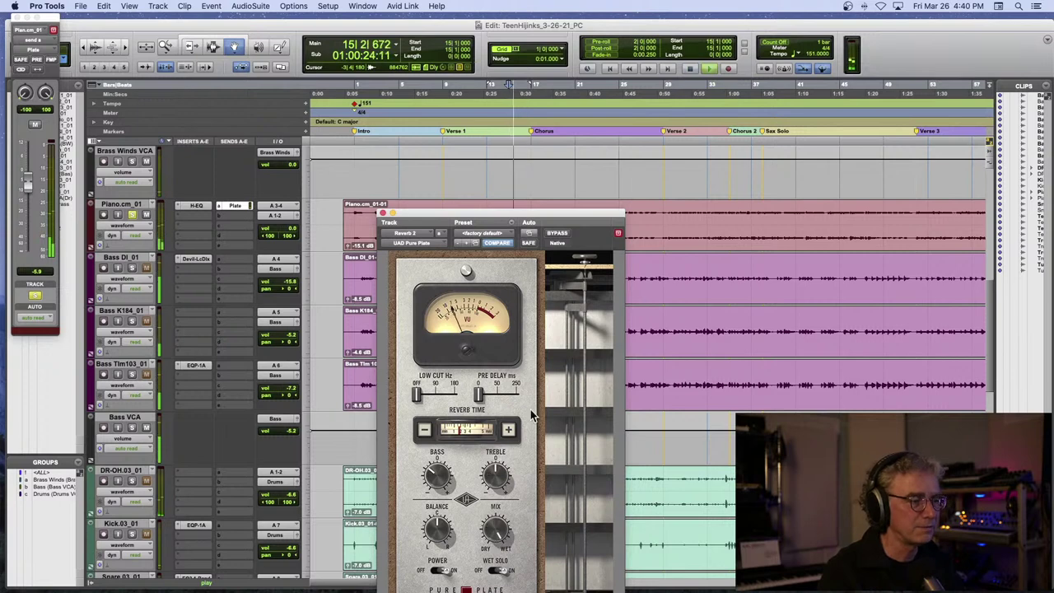
pyautogui.moveTo(25, 187); pyautogui.dragTo(28, 191)
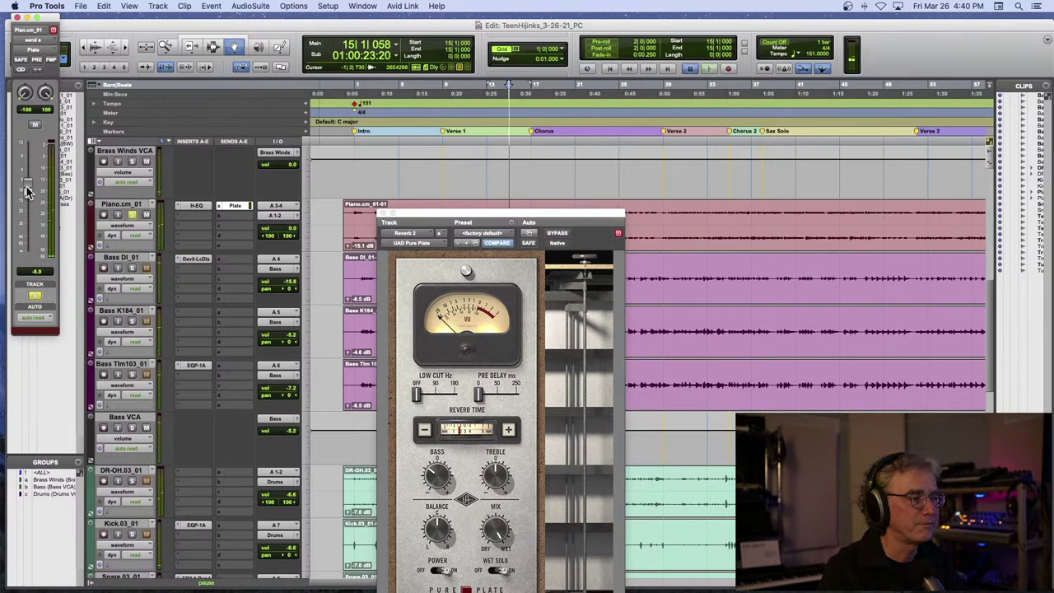
pyautogui.press('space')
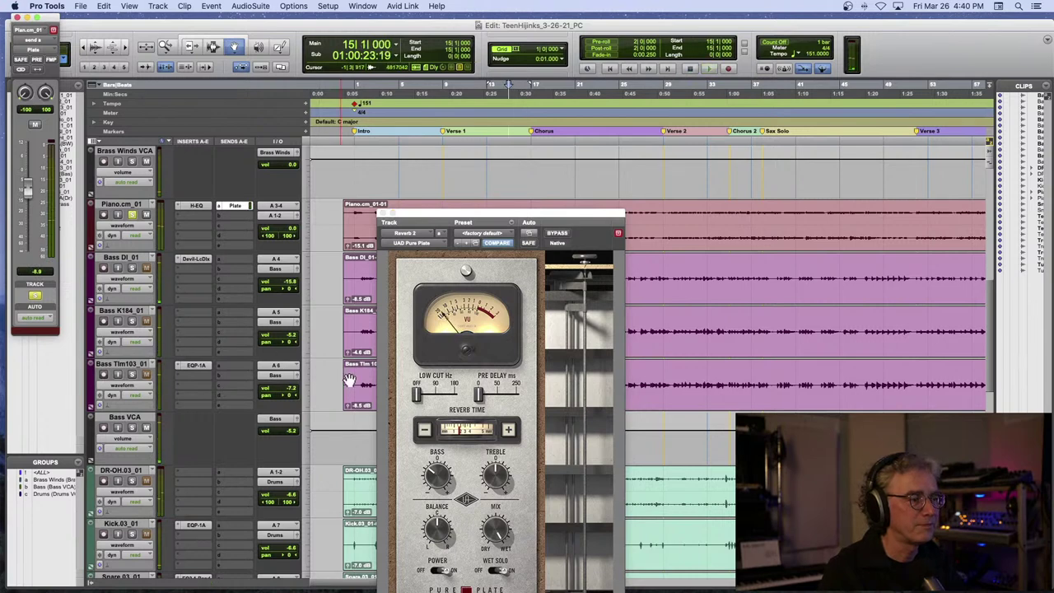
pyautogui.click(457, 436)
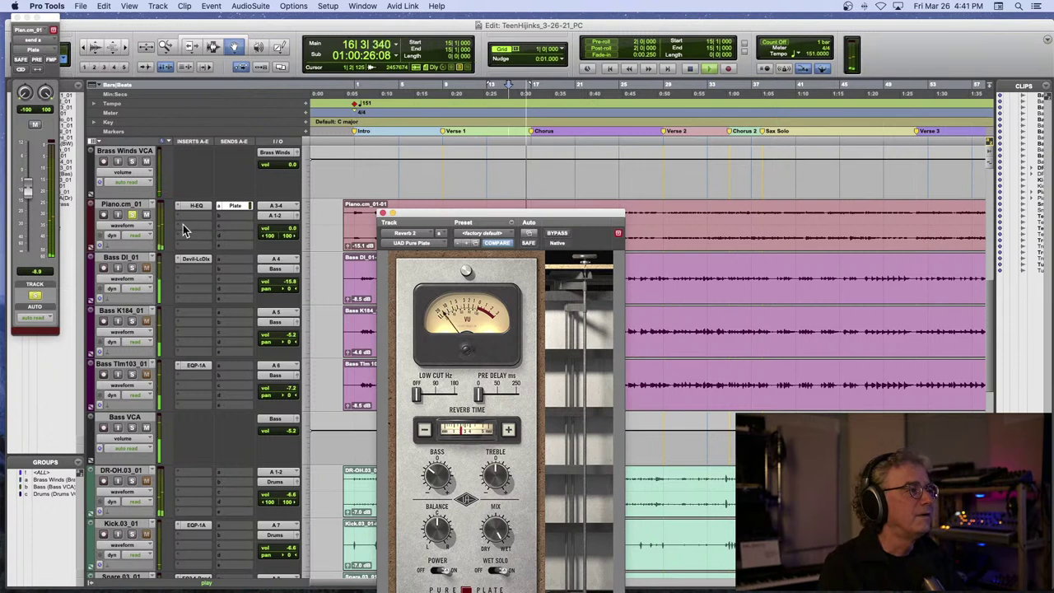
# - Solo the Bass VCA and Drums VCA together with the piano during playback and close the Pure Plate window
pyautogui.click(133, 428)
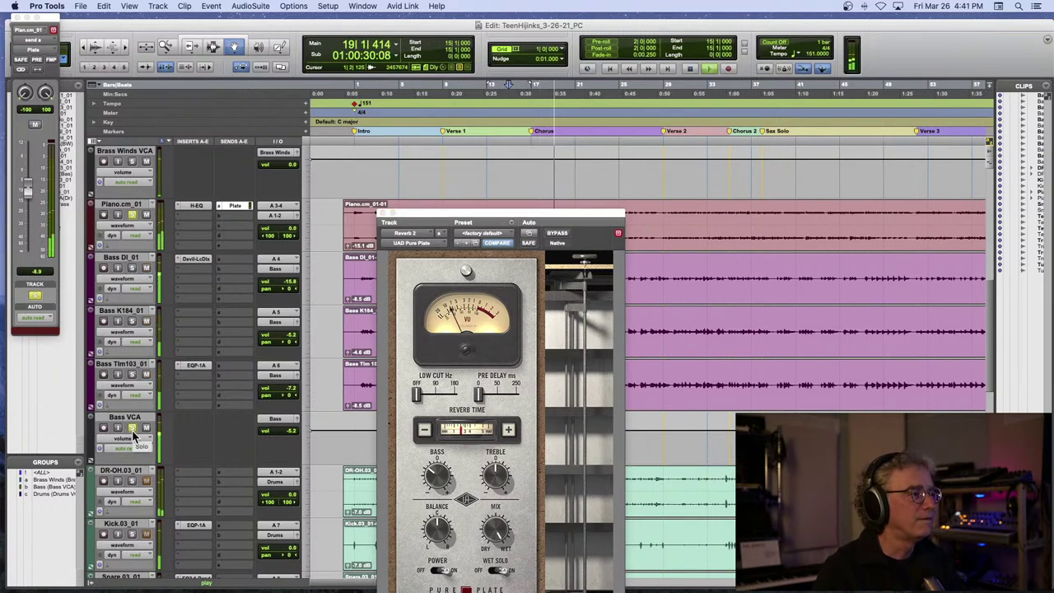
pyautogui.click(383, 215)
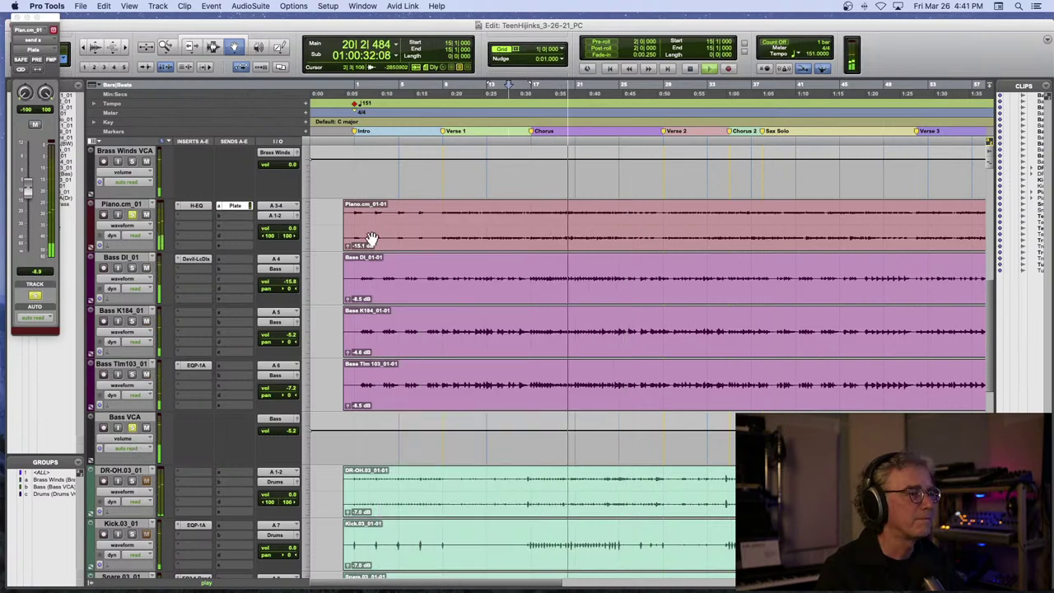
pyautogui.scroll(-4, 372, 234)
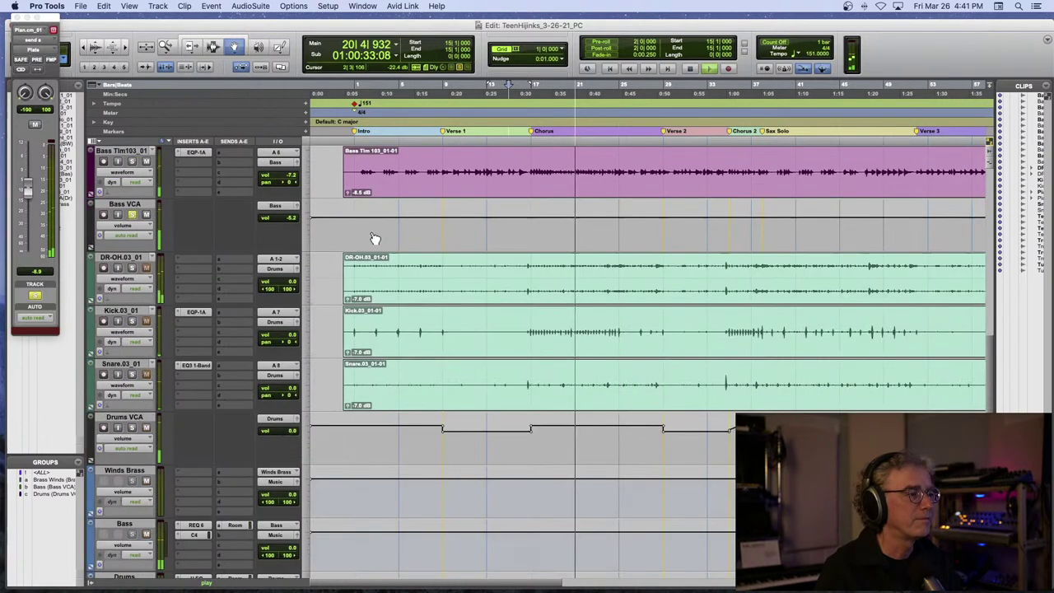
pyautogui.click(132, 428)
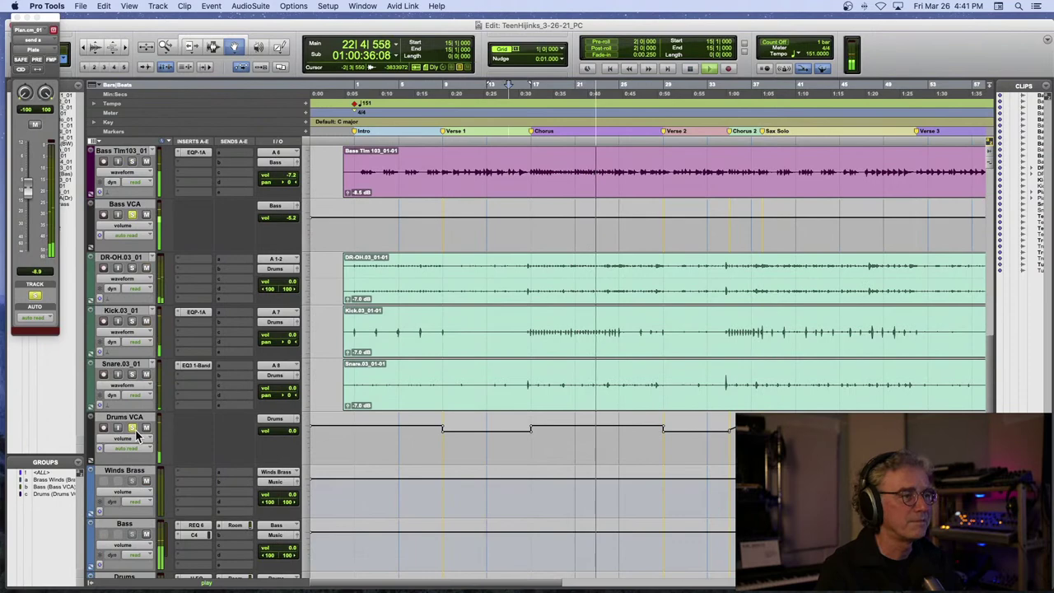
pyautogui.scroll(5, 204, 399)
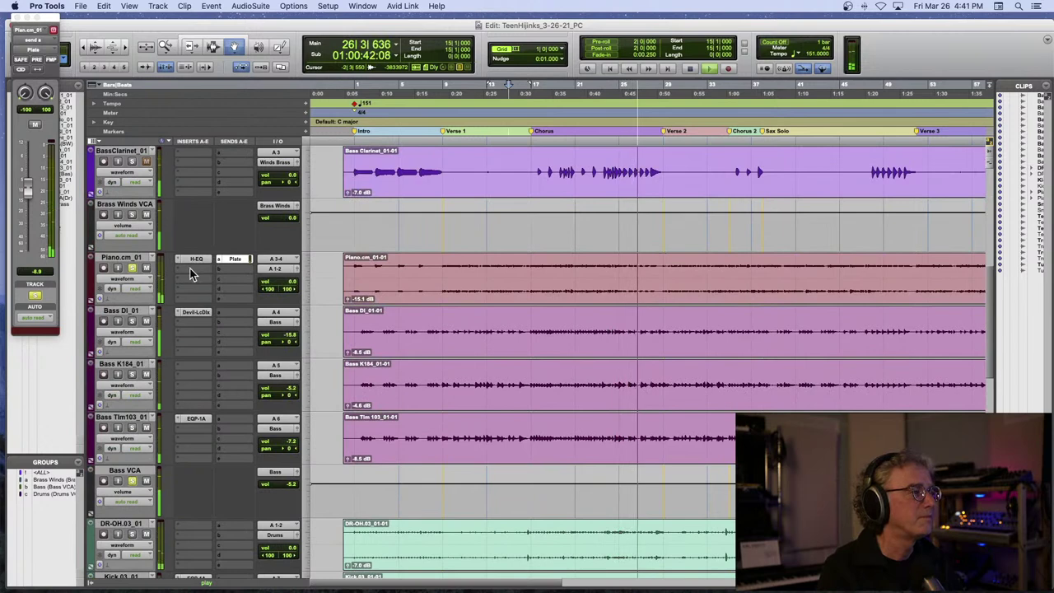
# - Return to soloing only the piano and audition it from the Intro at bar 2
pyautogui.click(133, 268)
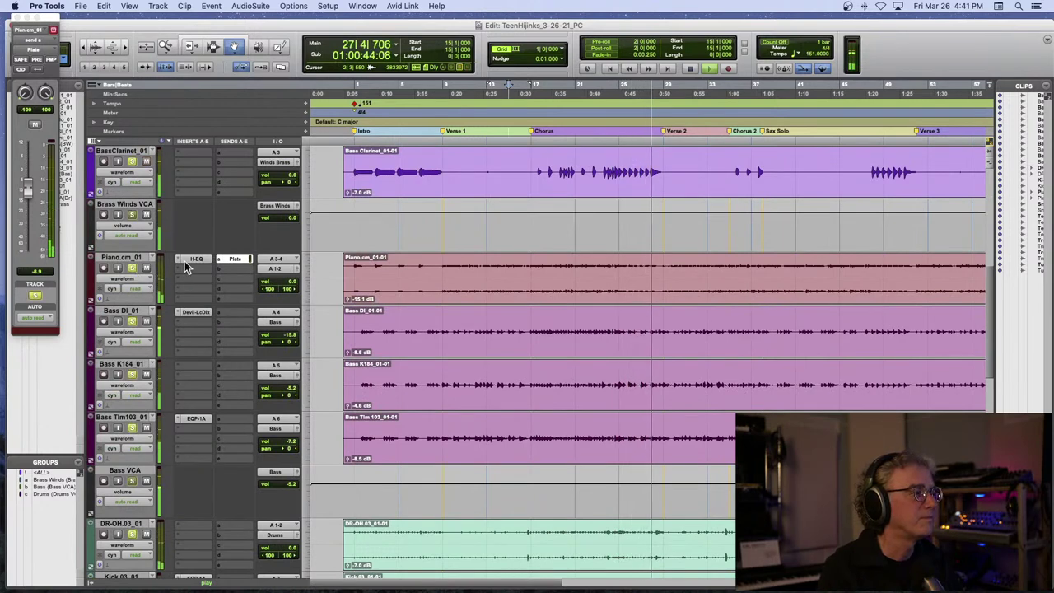
pyautogui.press('space')
pyautogui.click(131, 269)
pyautogui.press('space')
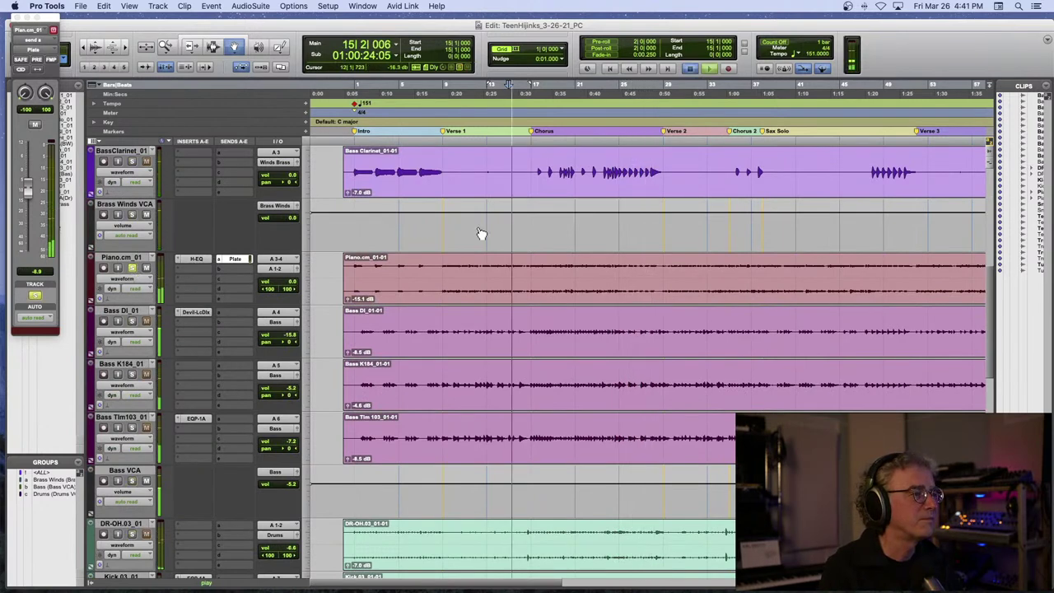
pyautogui.press('space')
pyautogui.press('space')
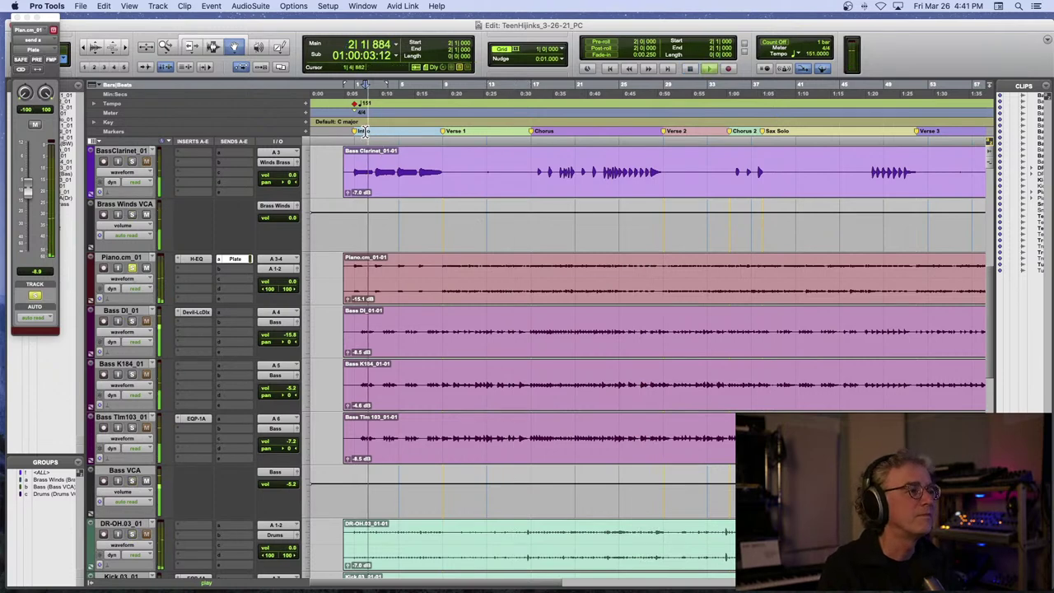
# - Refine the piano's H-EQ: boost the HMF band at 2759 Hz, cut the LF band at 106 Hz, and set the high-pass to 22 Hz
pyautogui.click(198, 259)
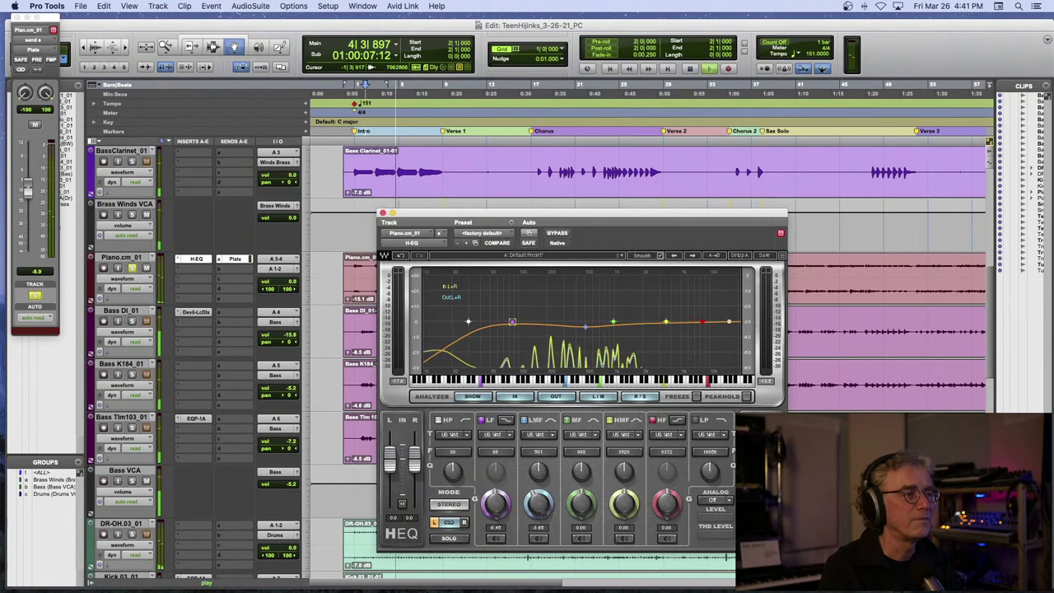
pyautogui.moveTo(667, 322); pyautogui.dragTo(655, 315)
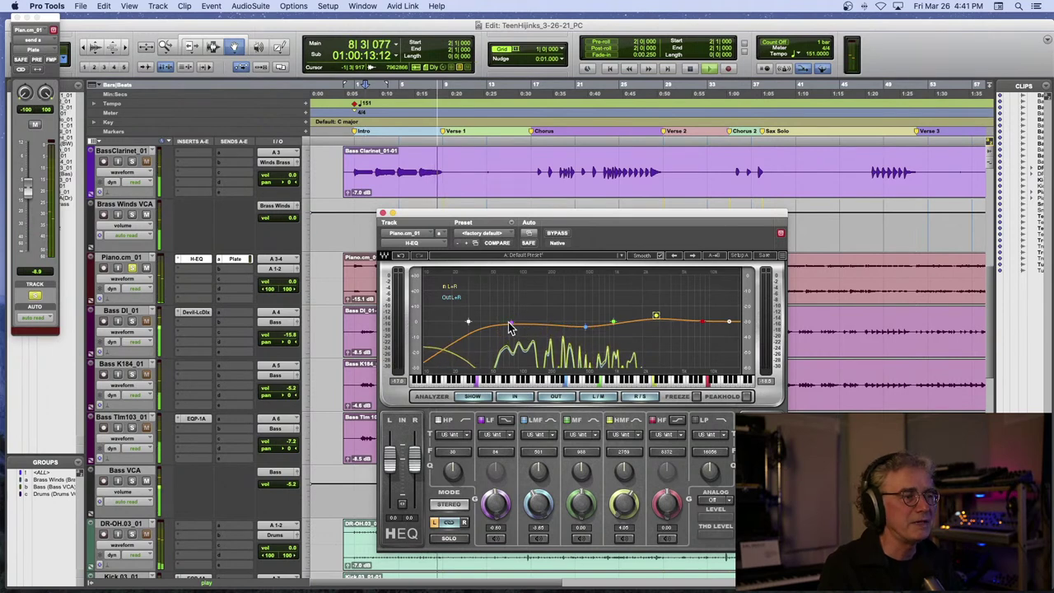
pyautogui.moveTo(511, 323); pyautogui.dragTo(455, 321)
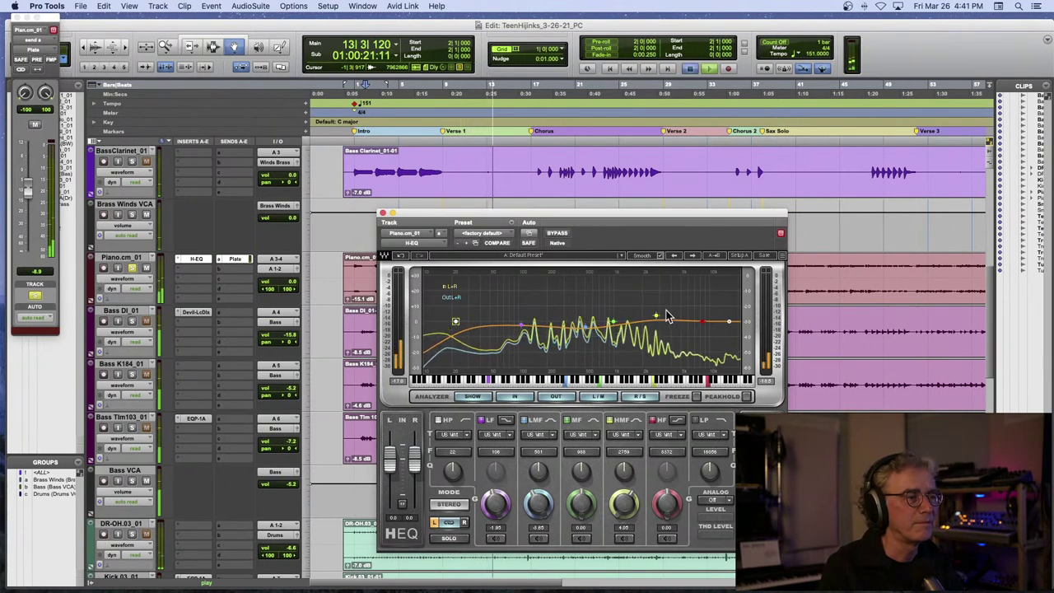
# - Compare the piano with and without the H-EQ during playback from bar 2 and close the plug-in window
pyautogui.click(557, 233)
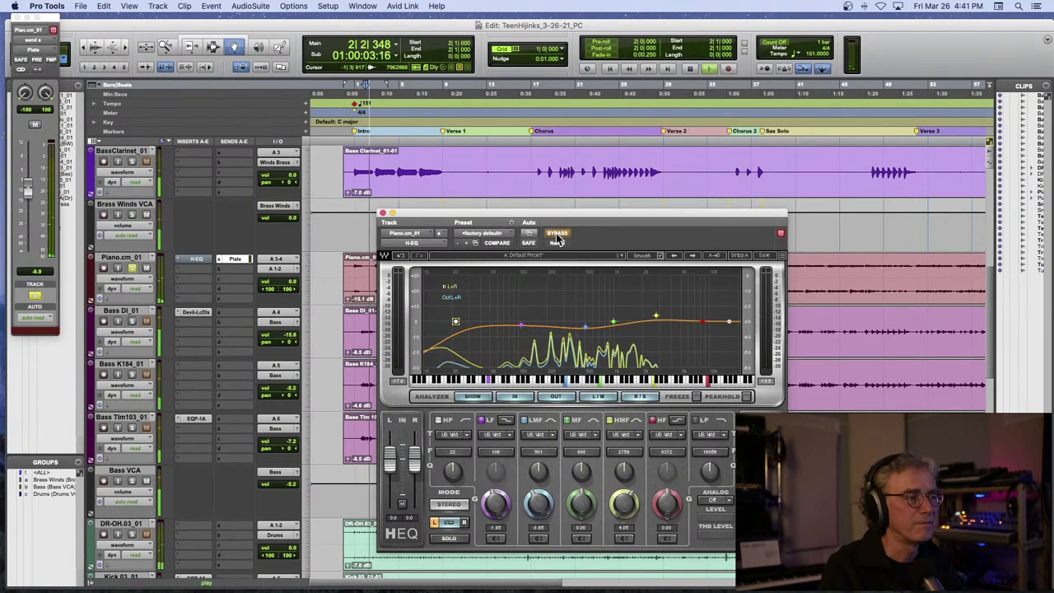
pyautogui.click(557, 235)
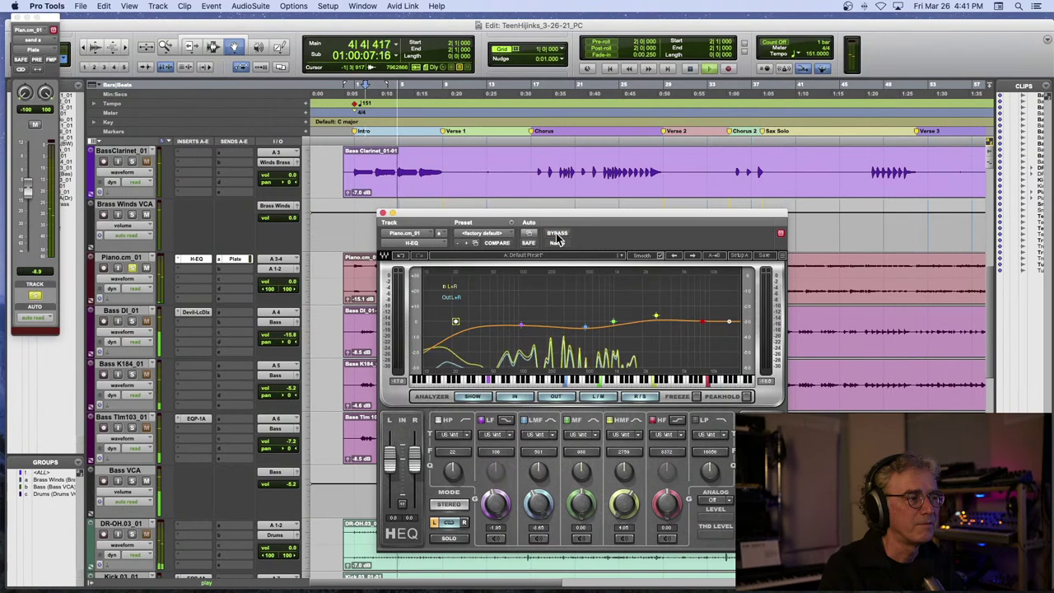
pyautogui.press('space')
pyautogui.click(382, 212)
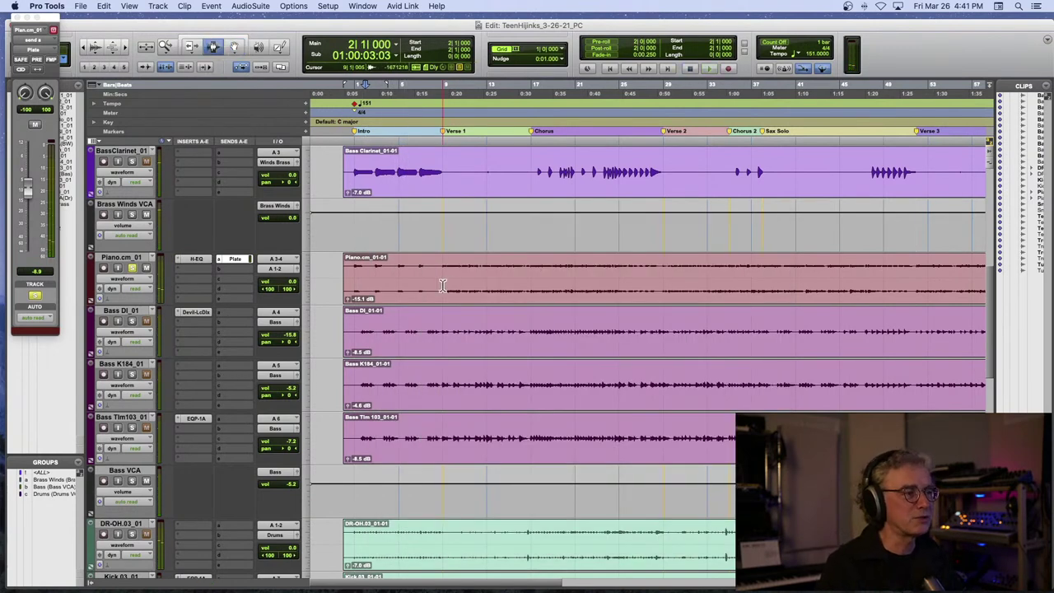
# - Separate the piano clip at the start of Verse 1, select the intro clip, and show the Clip Effects
pyautogui.click(414, 289)
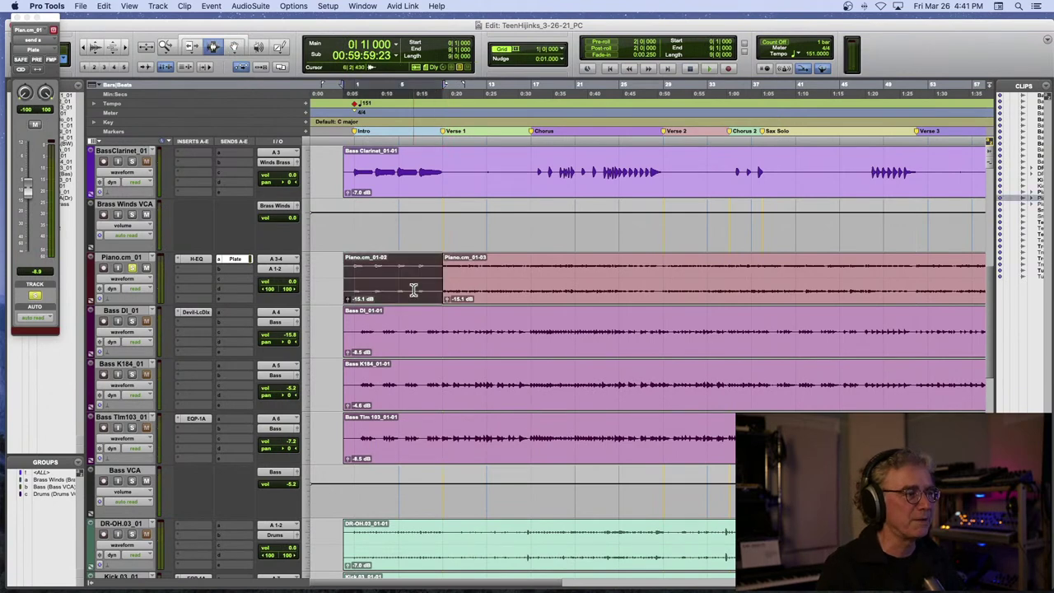
pyautogui.click(1048, 38)
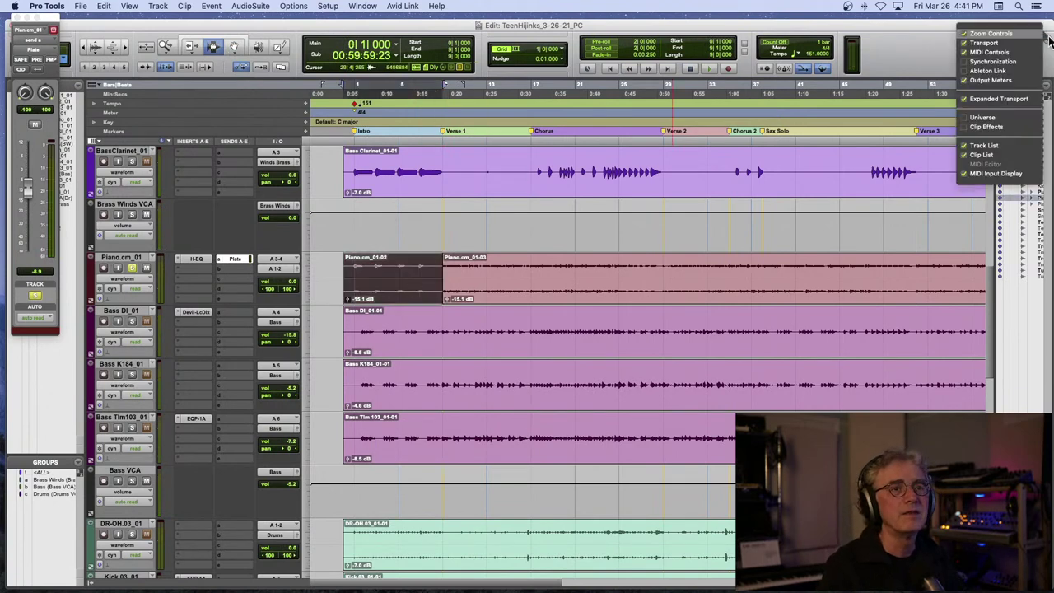
pyautogui.click(969, 129)
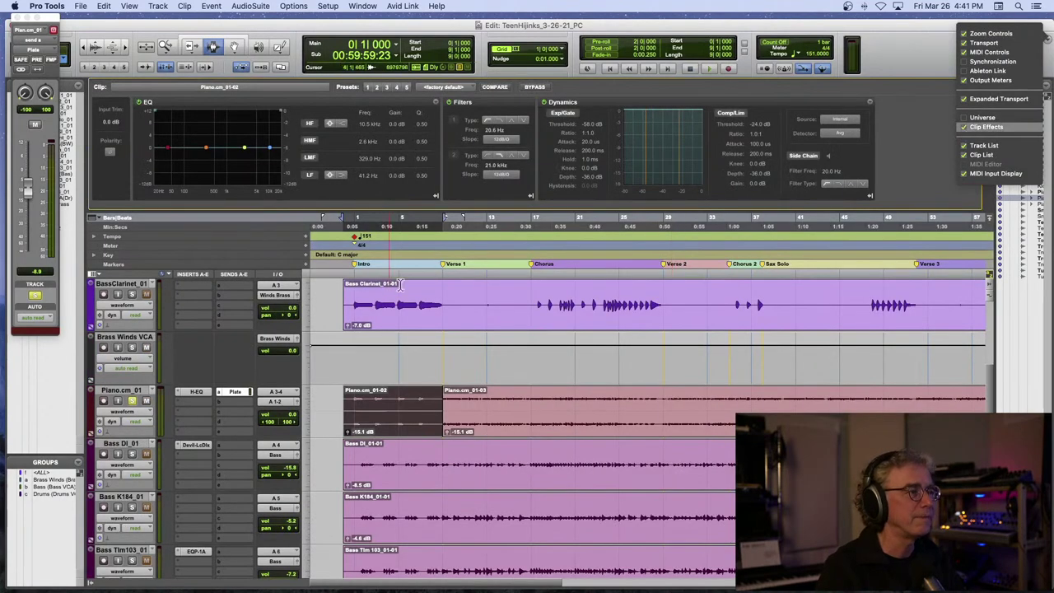
pyautogui.hotkey('alt', '6')
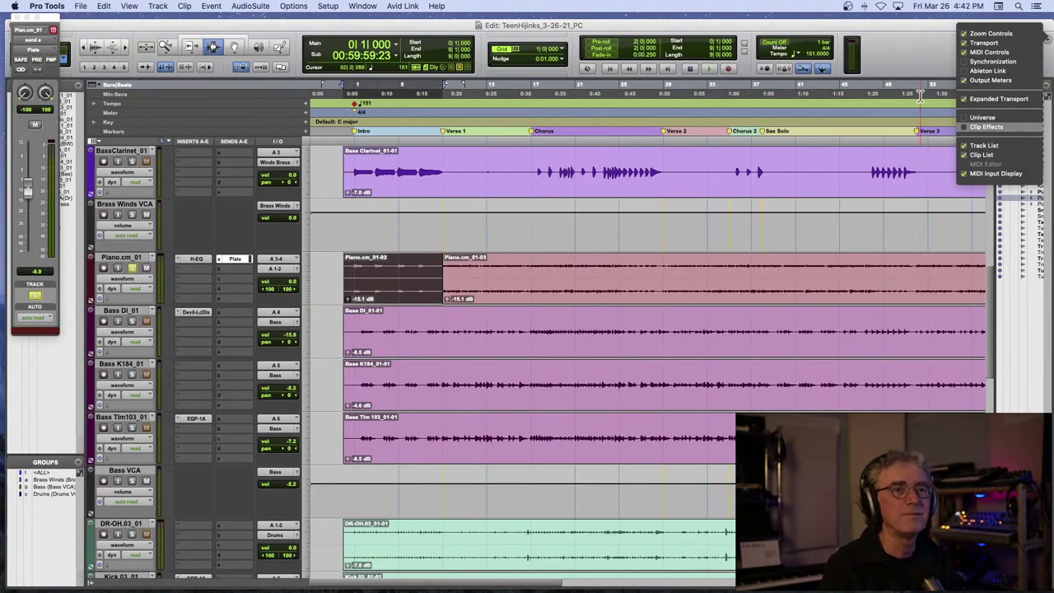
pyautogui.click(983, 127)
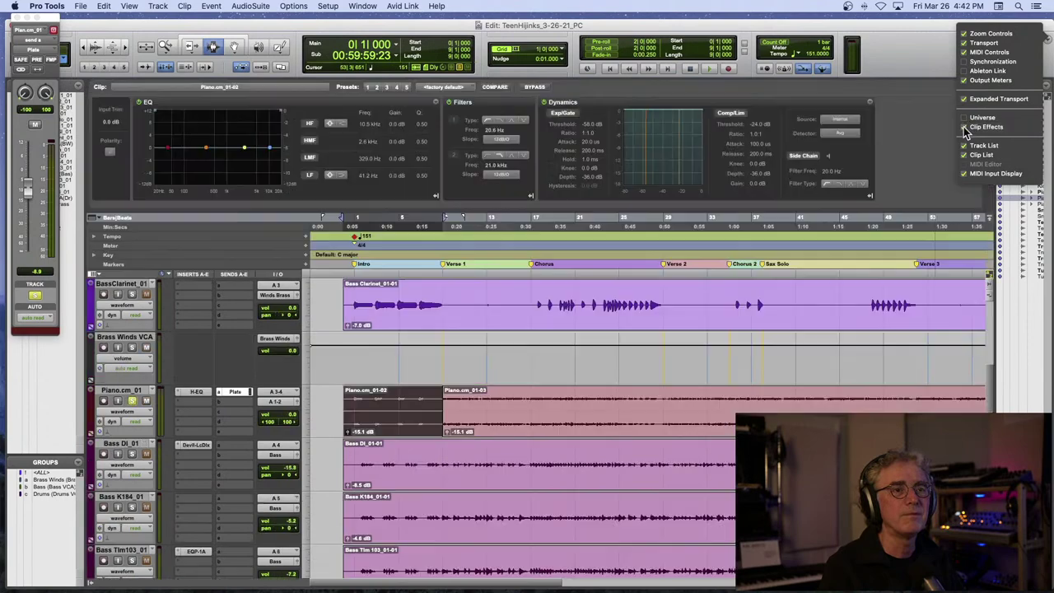
# - Enable a 115.8 Hz high-pass filter on the intro piano clip and boost its HMF band 3.7 dB at 2.6 kHz
pyautogui.click(363, 396)
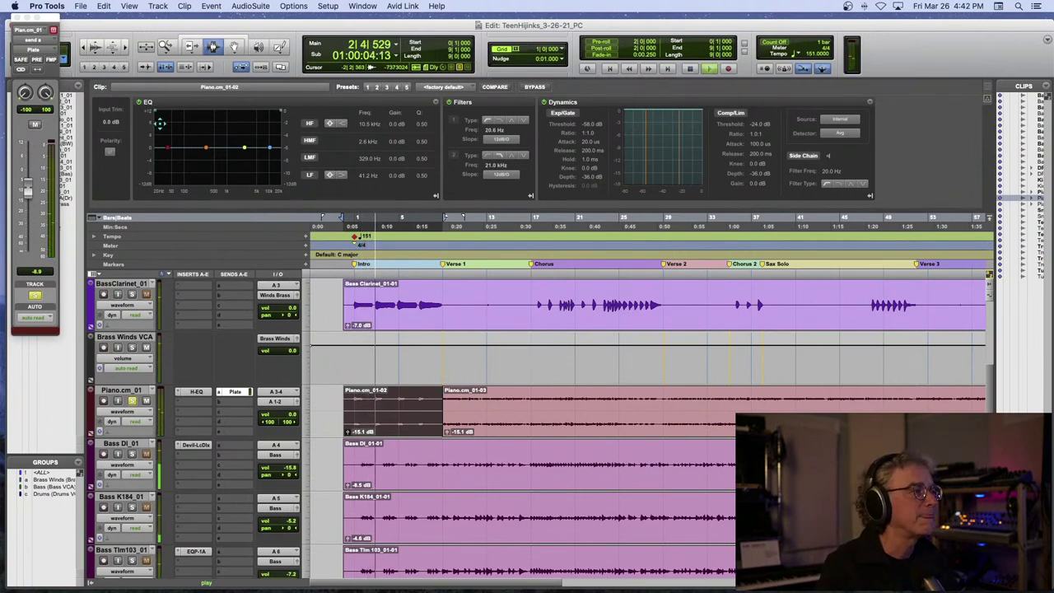
pyautogui.click(487, 120)
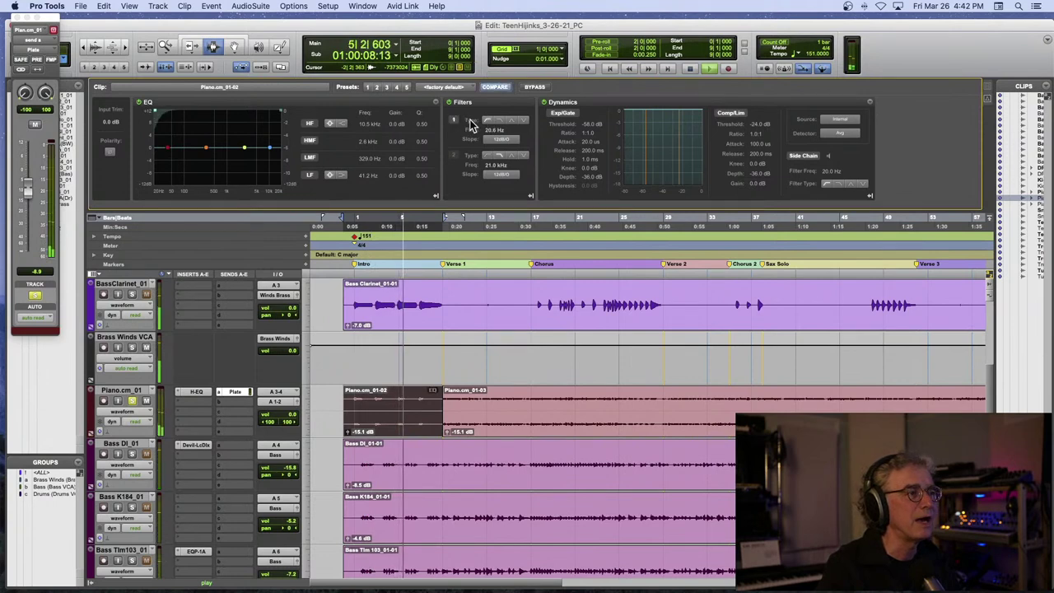
pyautogui.moveTo(152, 110); pyautogui.dragTo(188, 112)
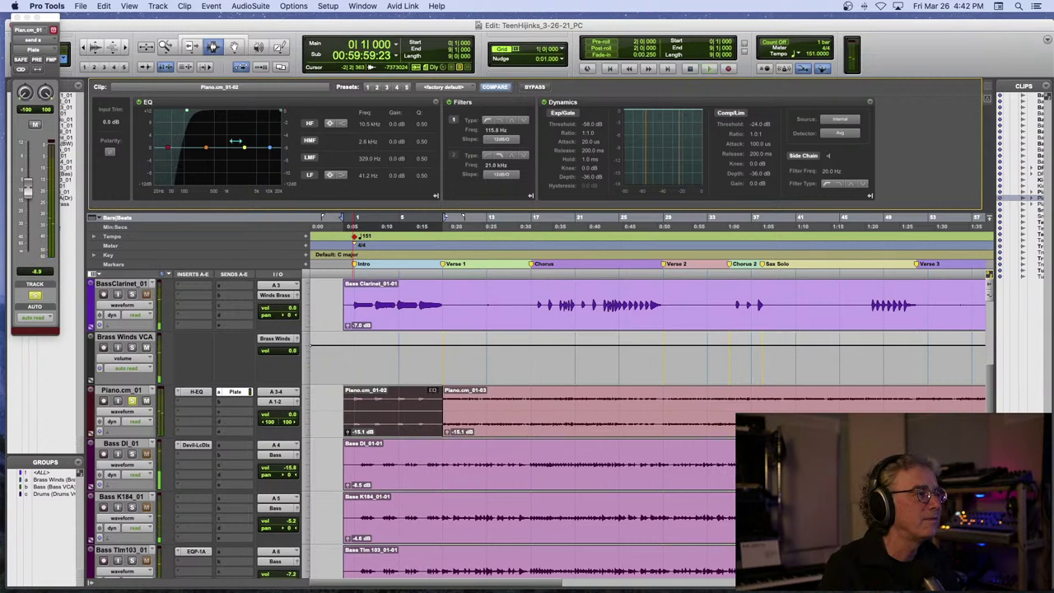
pyautogui.press('space')
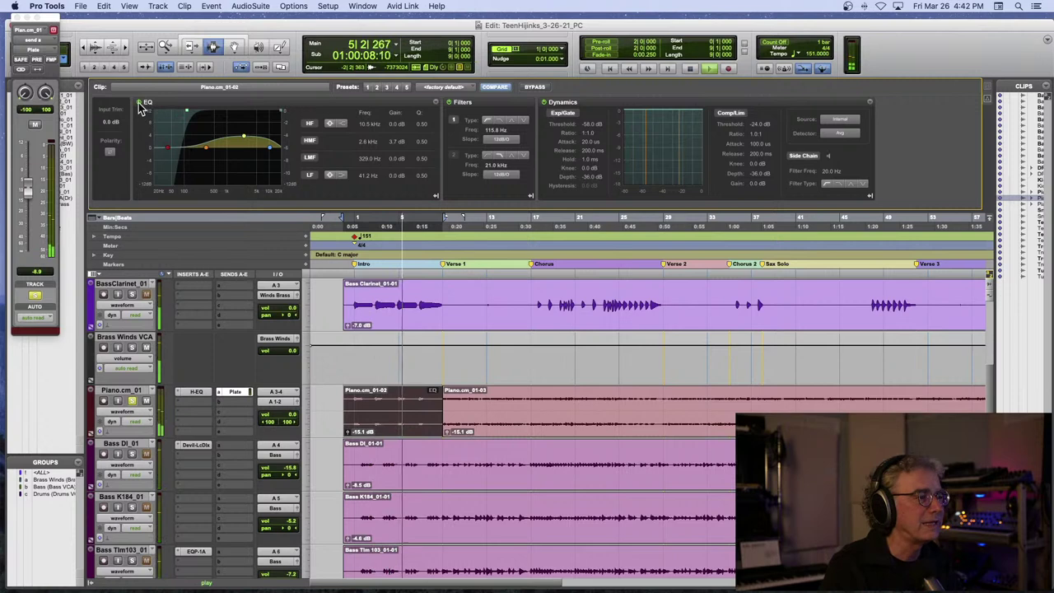
# - Compare the intro piano clip with and without its clip EQ and audition Verse 1 from bar 9
pyautogui.press('space')
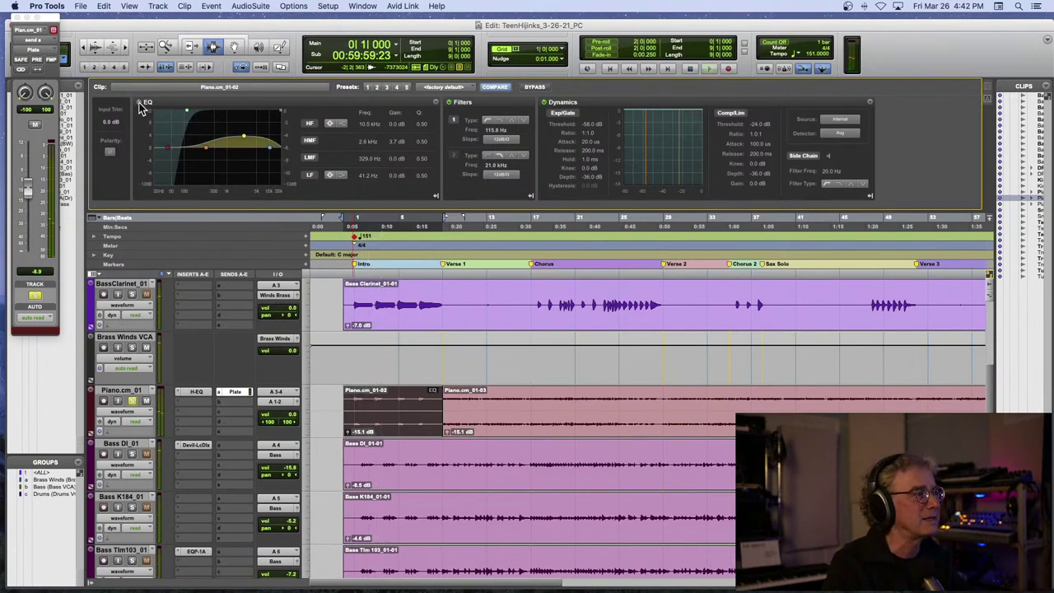
pyautogui.press('space')
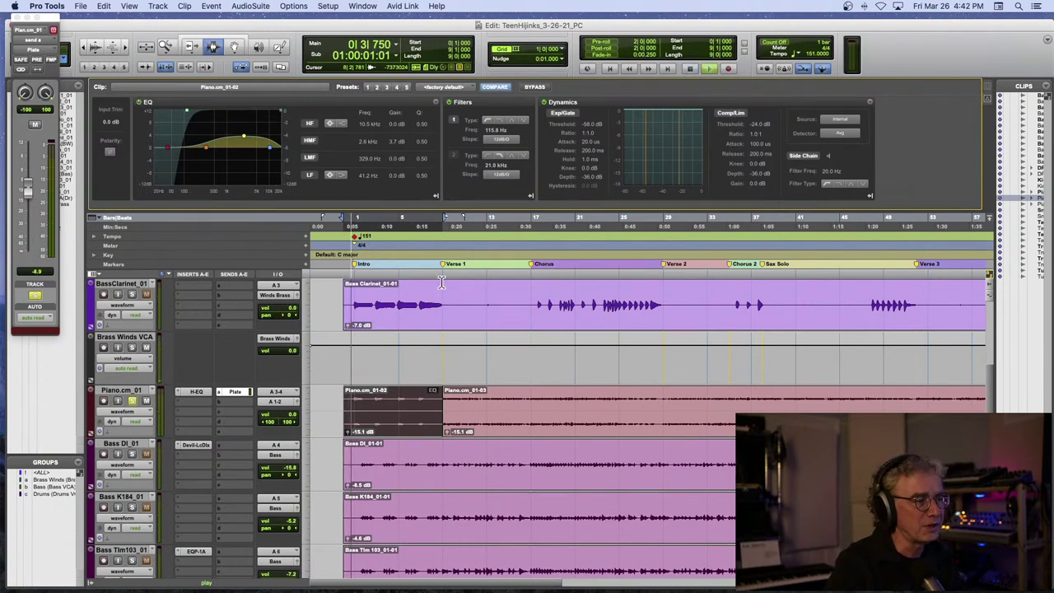
pyautogui.click(443, 406)
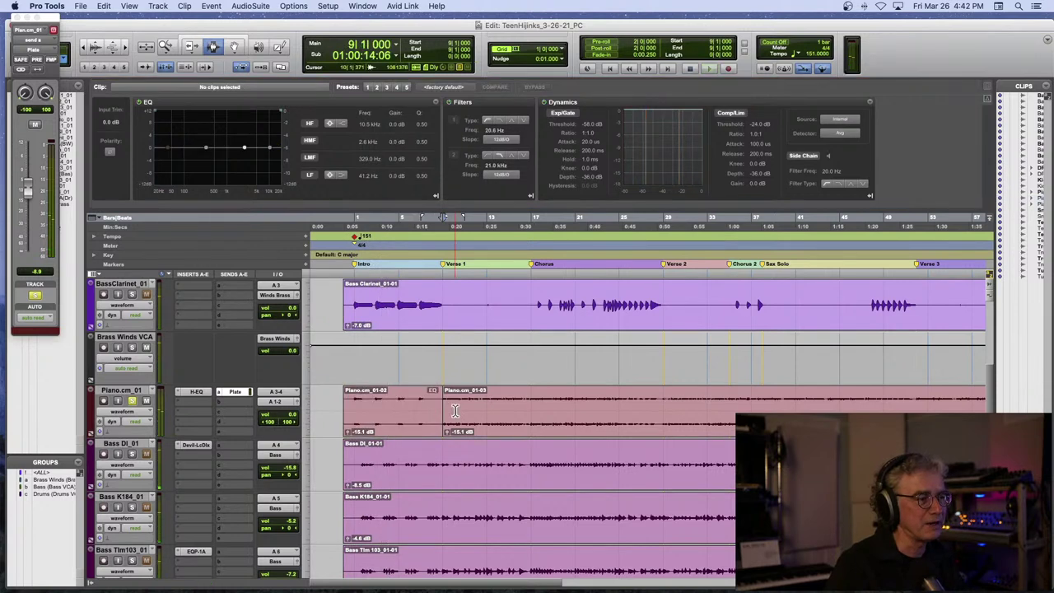
pyautogui.press('space')
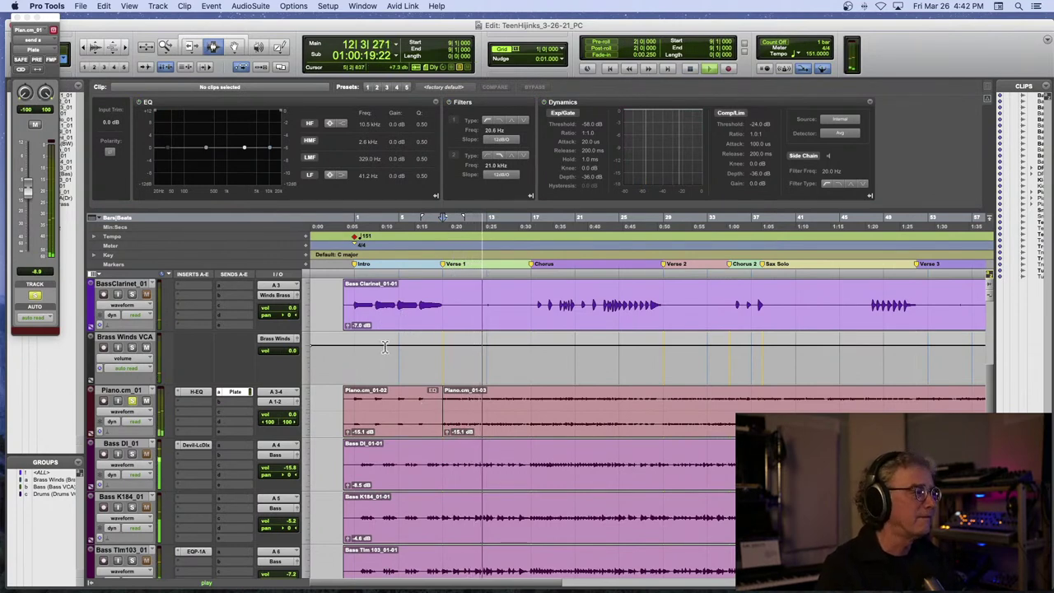
pyautogui.press('space')
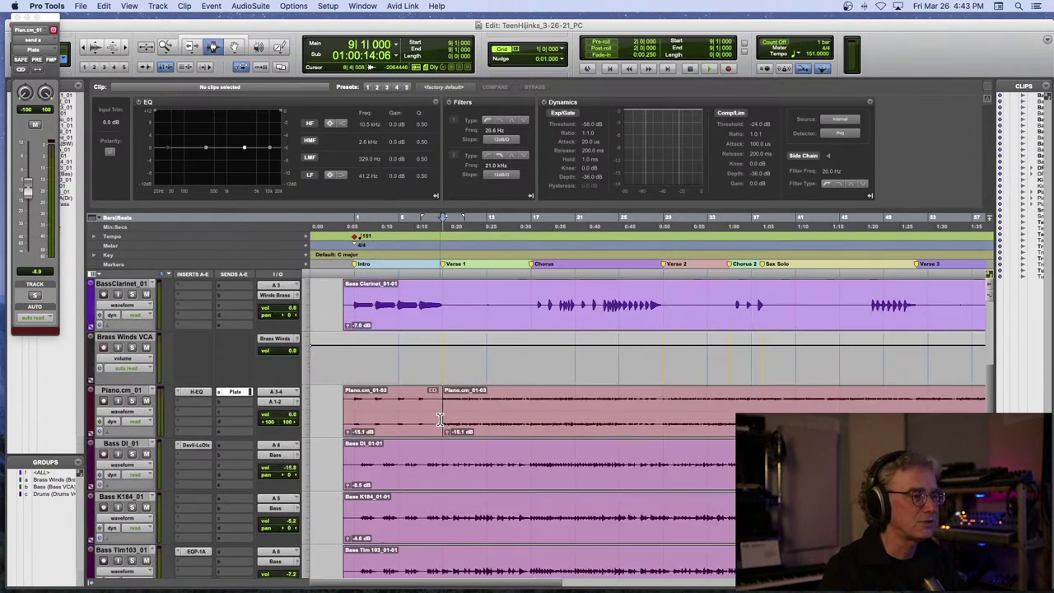
# - Lower the intro piano clip's gain to -17.9 dB while playing the Intro with the piano unsoloed
pyautogui.press('r')
pyautogui.press('r')
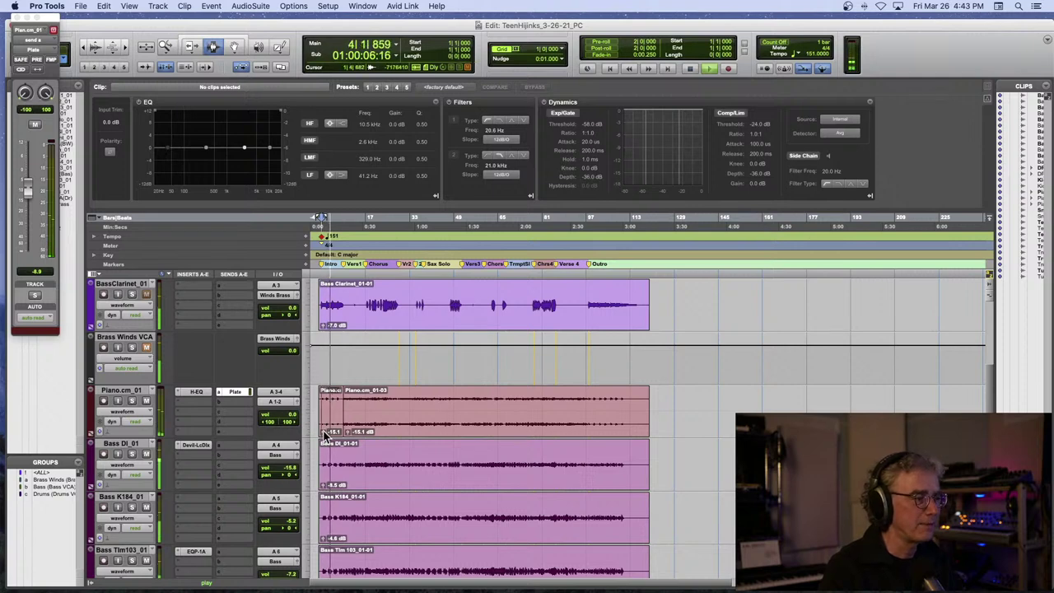
pyautogui.moveTo(324, 432); pyautogui.dragTo(324, 436)
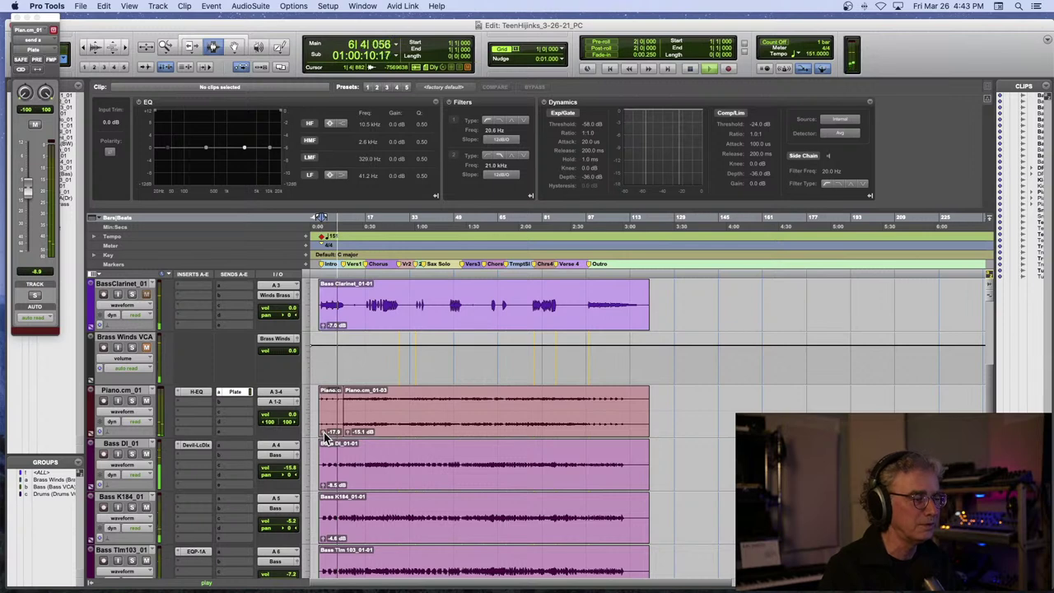
# - Solo the Brass Winds VCA and audition the horns from bar 27, through the end of the Chorus into Verse 2
pyautogui.press('space')
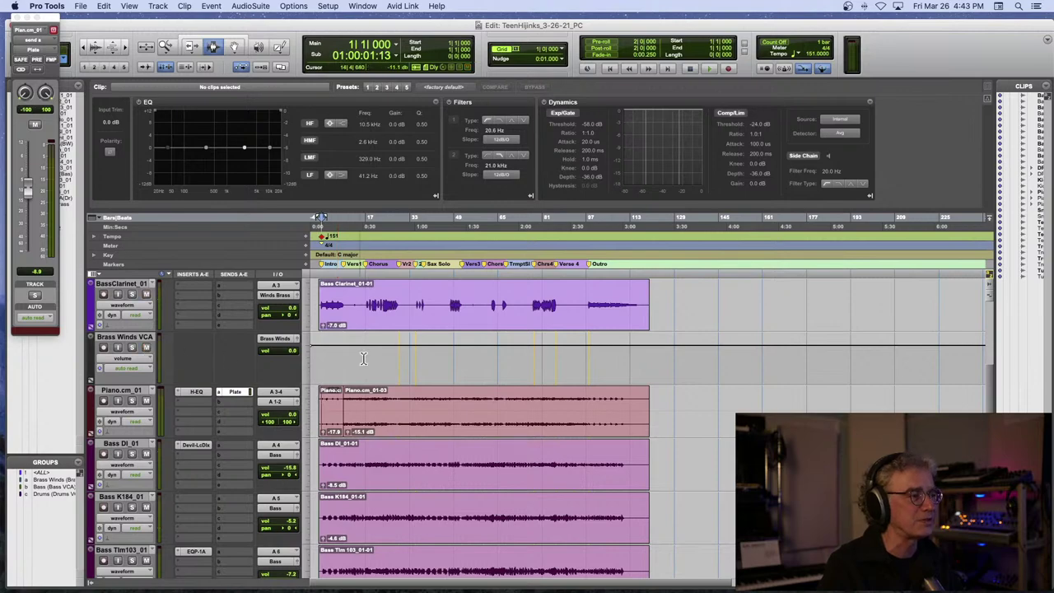
pyautogui.scroll(3, 363, 358)
pyautogui.scroll(3, 363, 359)
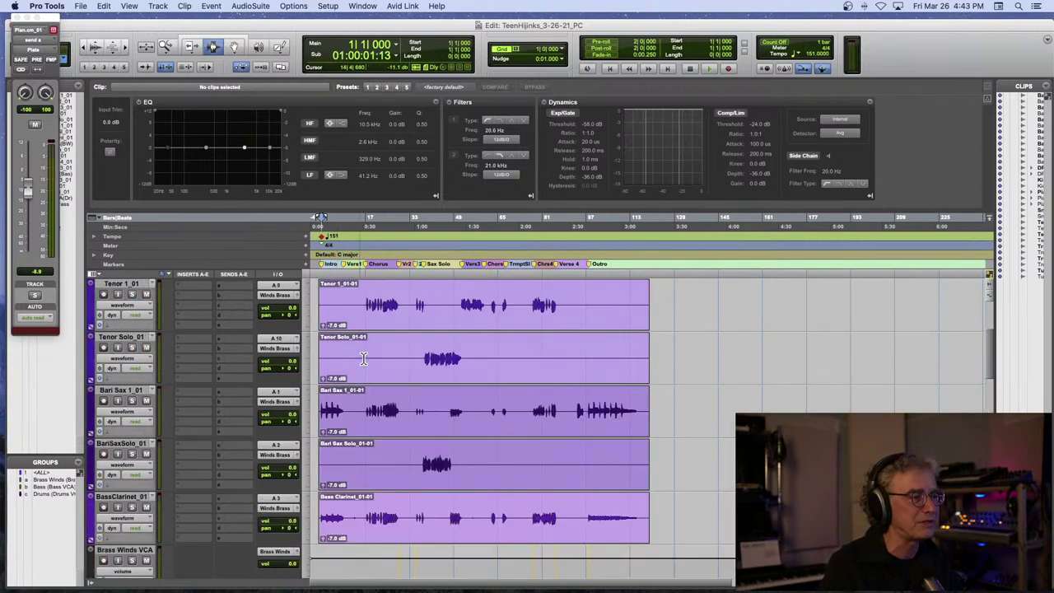
pyautogui.scroll(-2, 363, 358)
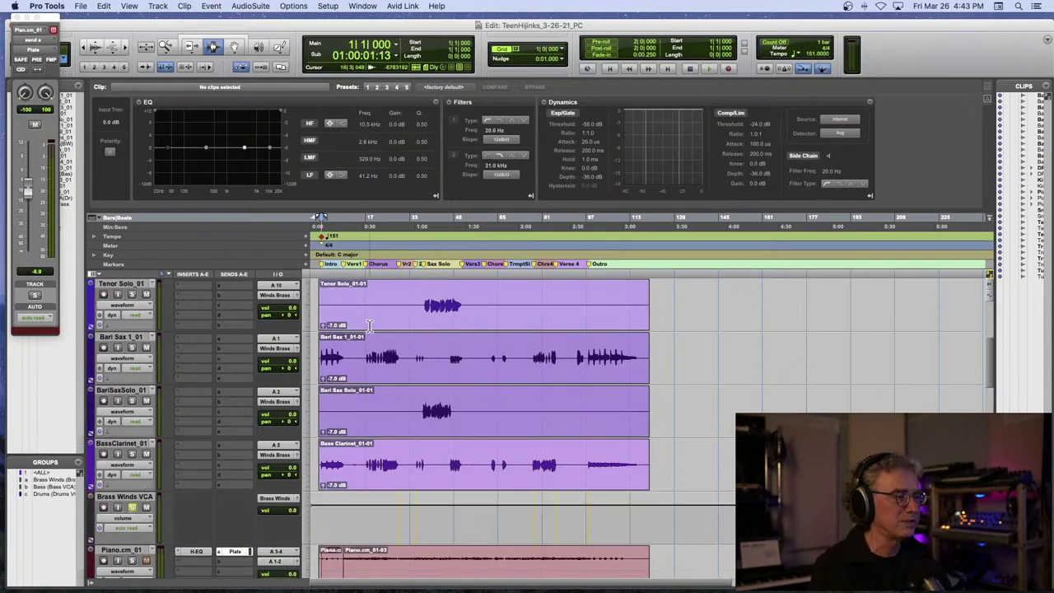
pyautogui.scroll(5, 369, 325)
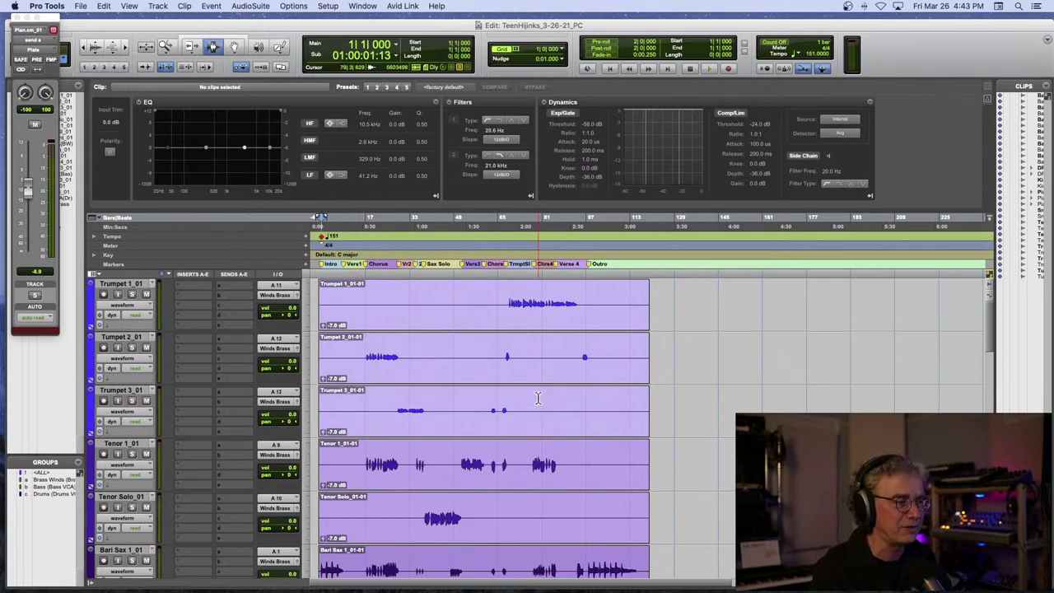
pyautogui.click(395, 413)
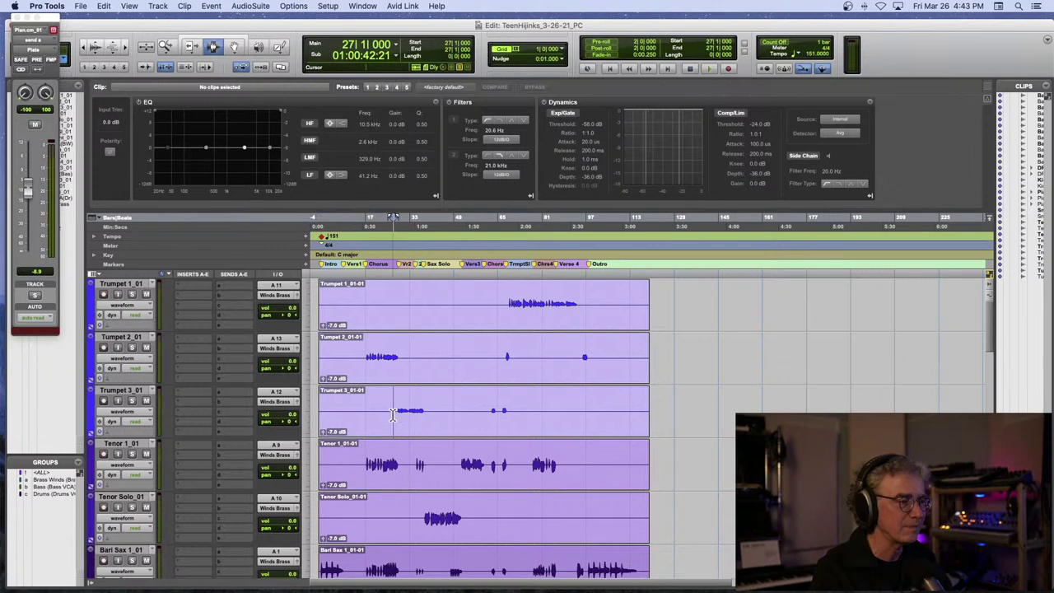
pyautogui.press('space')
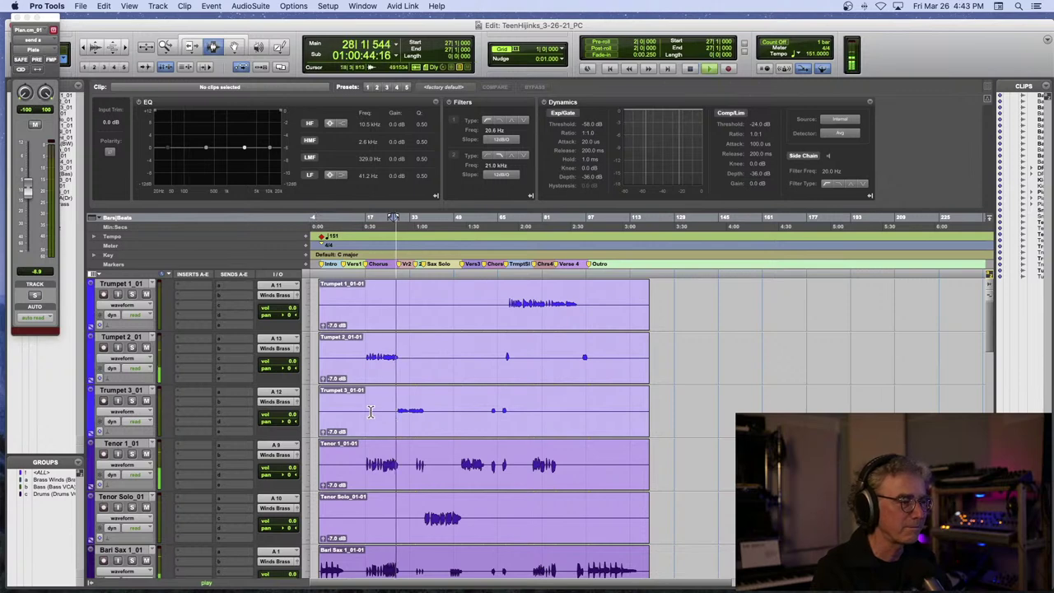
pyautogui.scroll(-1, 371, 412)
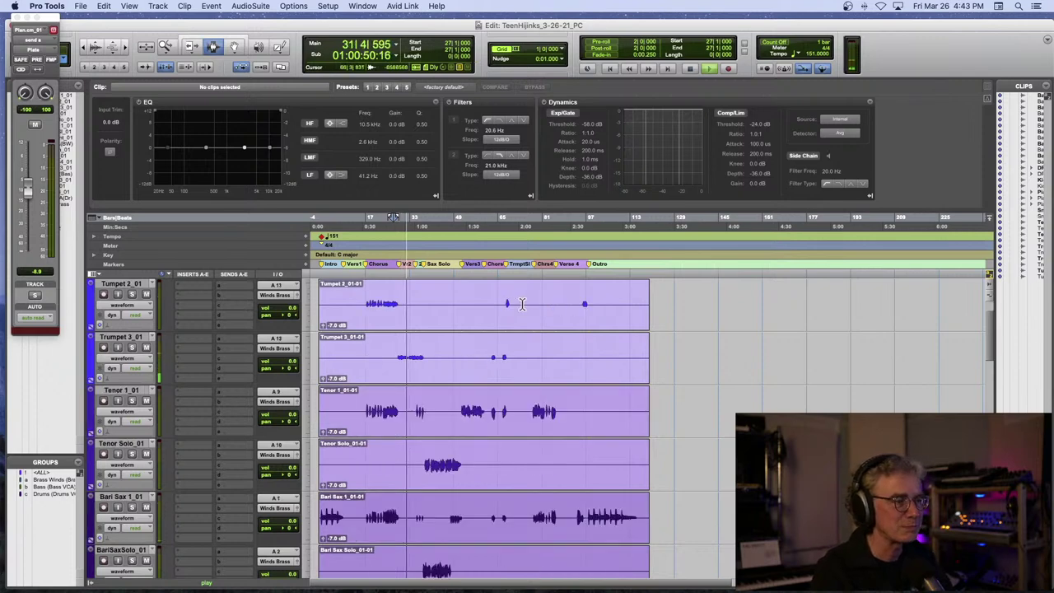
pyautogui.scroll(2, 461, 346)
pyautogui.press('space')
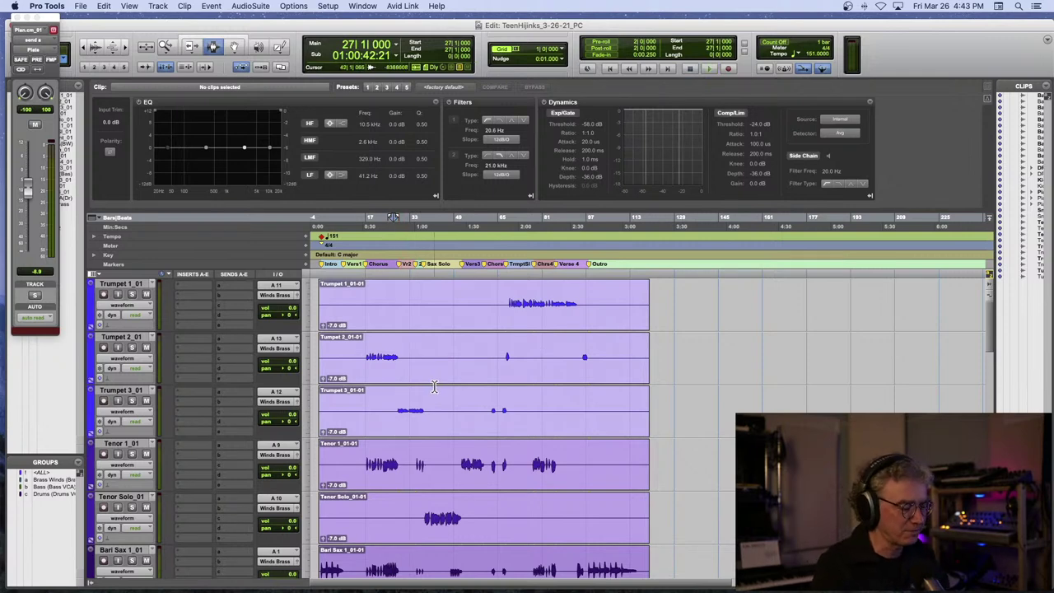
# - Close the piano's Plate send window and set the grid value to 1/8 note
pyautogui.press('t')
pyautogui.press('t')
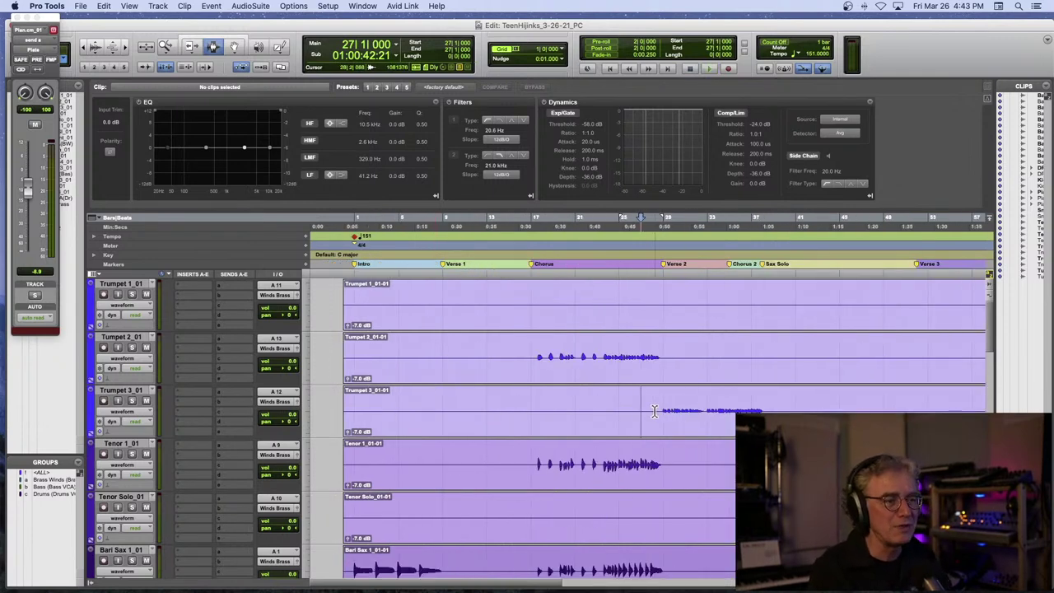
pyautogui.click(16, 17)
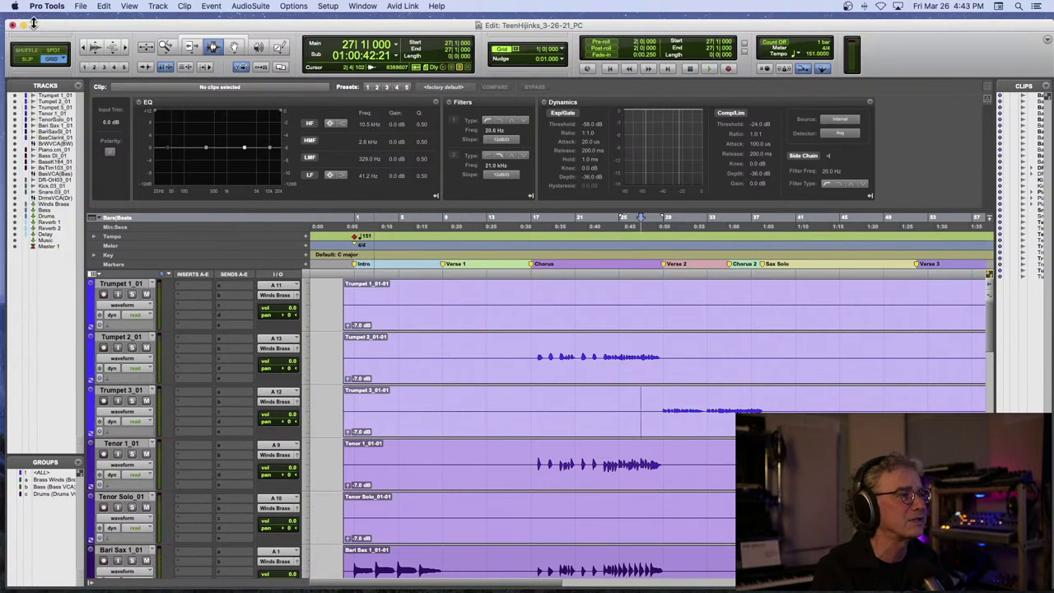
pyautogui.click(559, 52)
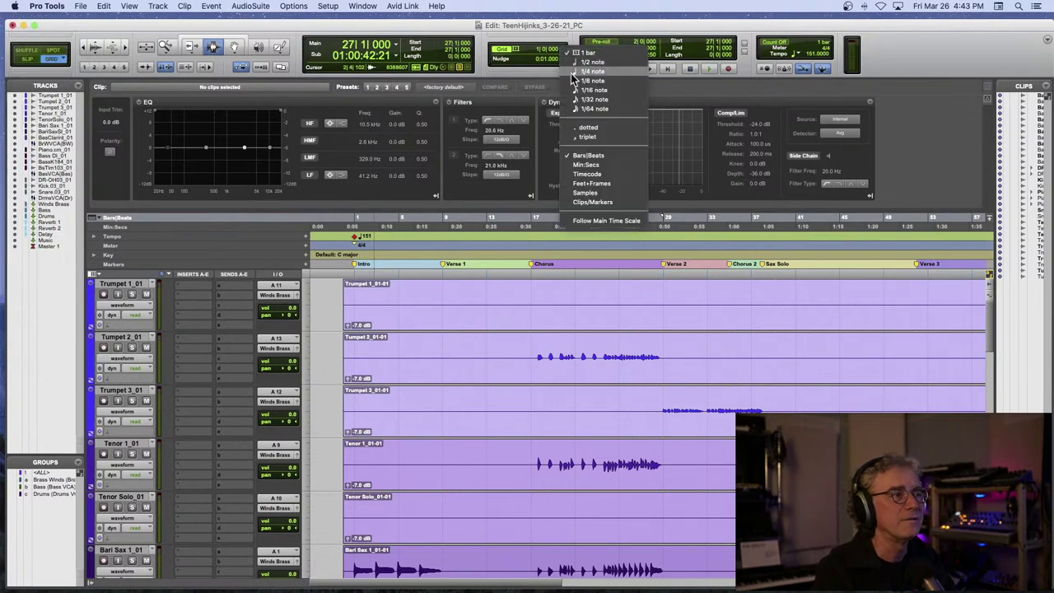
pyautogui.click(580, 70)
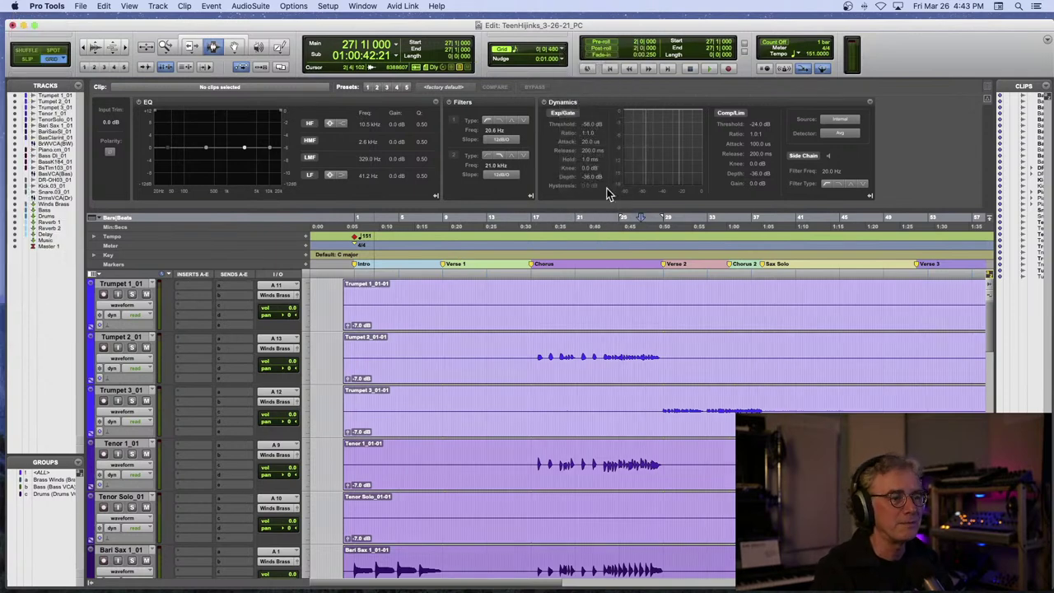
# - Copy the Trumpet 3_01 passage across Verse 2 and Chorus 2, starting at 28|4|480, to the same position on Tumpet 2_01
pyautogui.click(659, 420)
pyautogui.moveTo(659, 419); pyautogui.dragTo(769, 420)
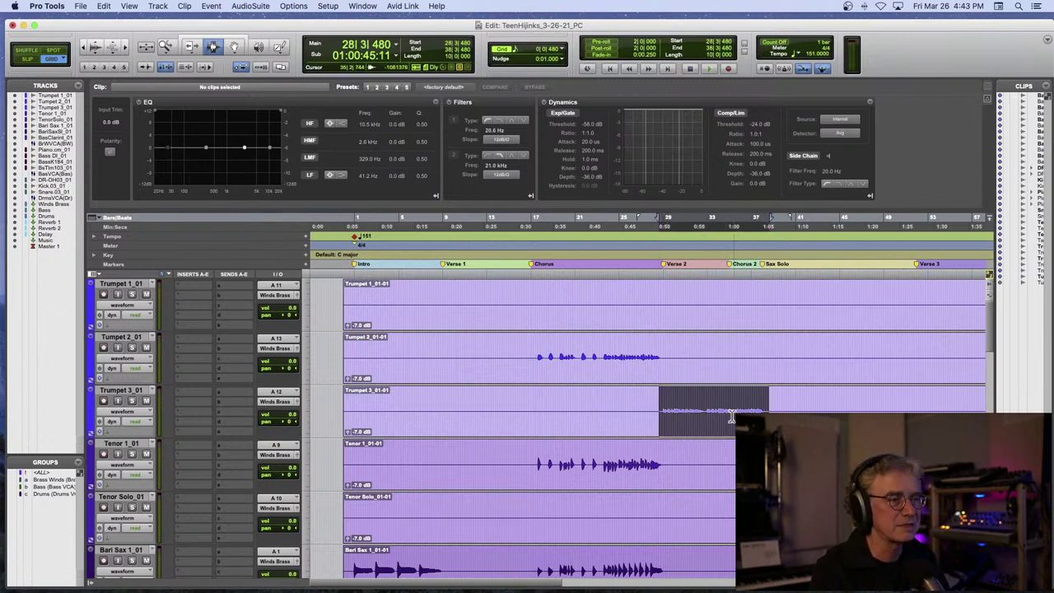
pyautogui.press('t')
pyautogui.press('t')
pyautogui.press('t')
pyautogui.press('t')
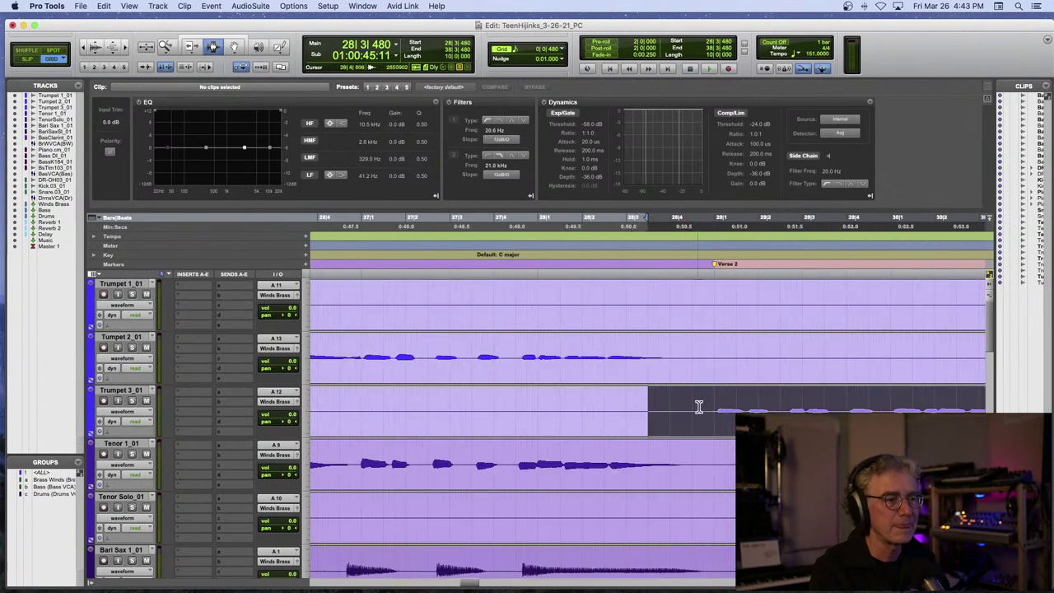
pyautogui.keyDown('shift'); pyautogui.click(692, 416); pyautogui.keyUp('shift')
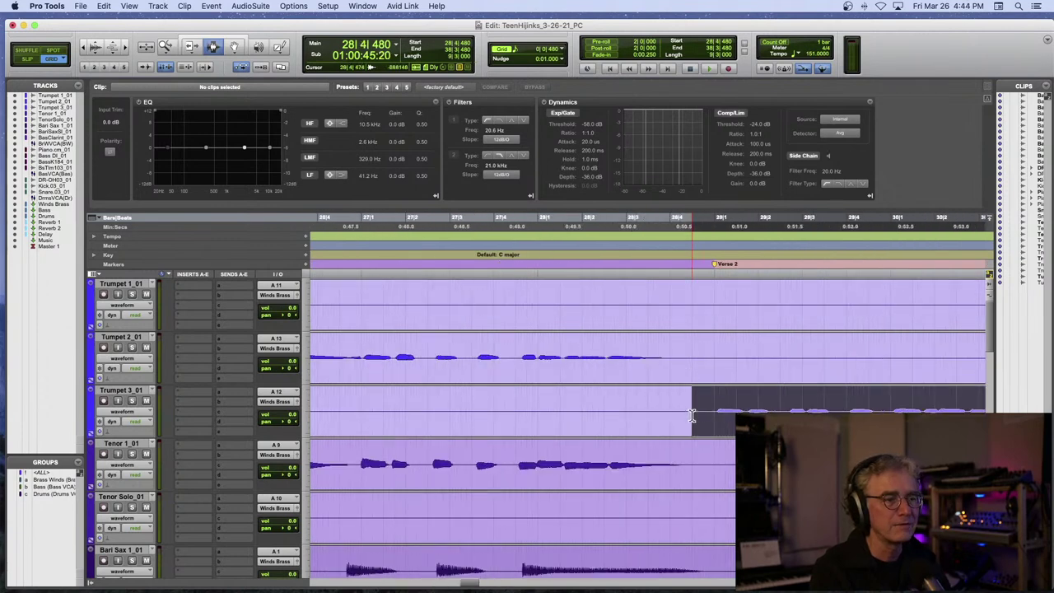
pyautogui.click(687, 361)
pyautogui.press('super+v')
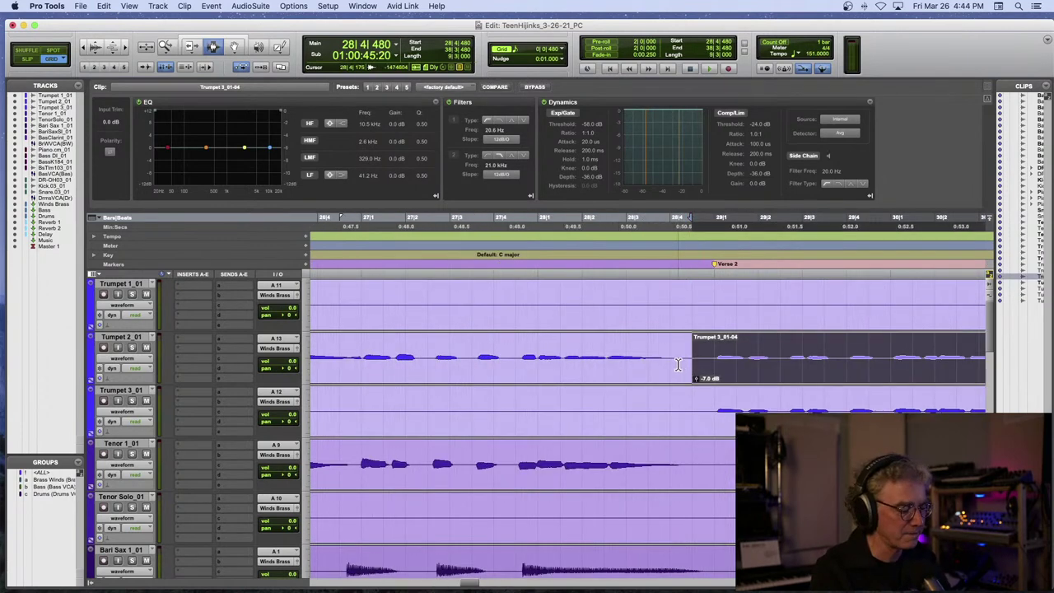
# - Copy the Trumpet 3_01 phrases in the Chorus before the Trumpet Solo, starting at 62|4|480, to the same position on Tumpet 2_01
pyautogui.press('r')
pyautogui.press('r')
pyautogui.press('r')
pyautogui.press('r')
pyautogui.press('r')
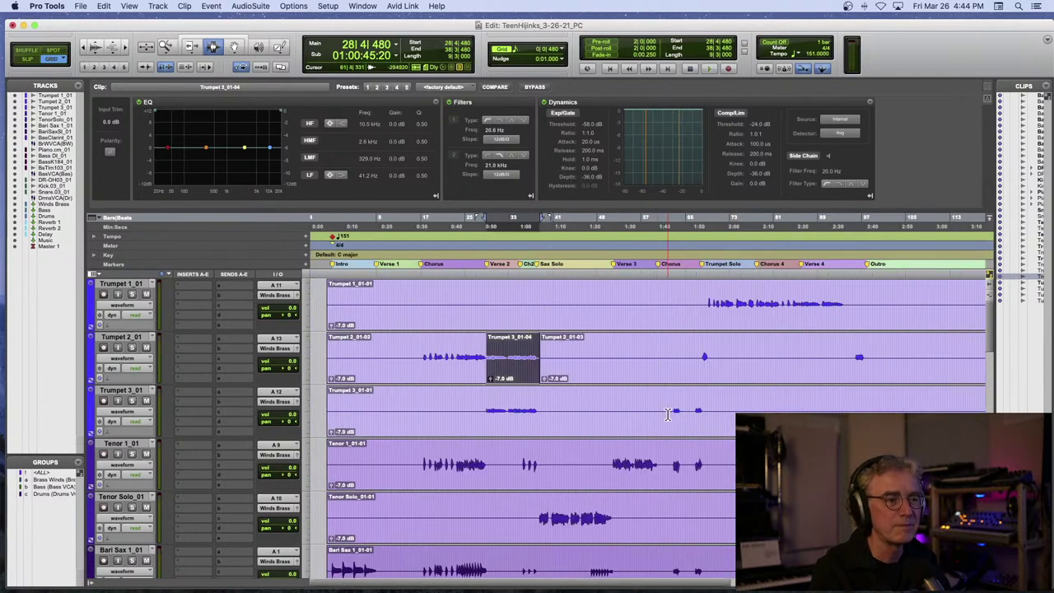
pyautogui.moveTo(667, 414); pyautogui.dragTo(703, 418)
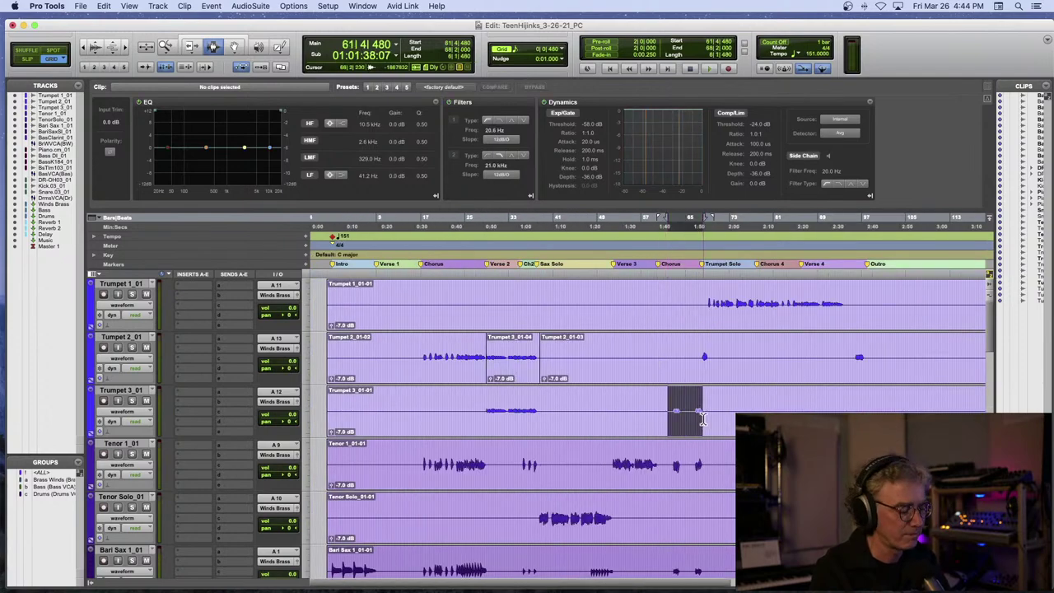
pyautogui.press('t')
pyautogui.press('t')
pyautogui.press('t')
pyautogui.press('t')
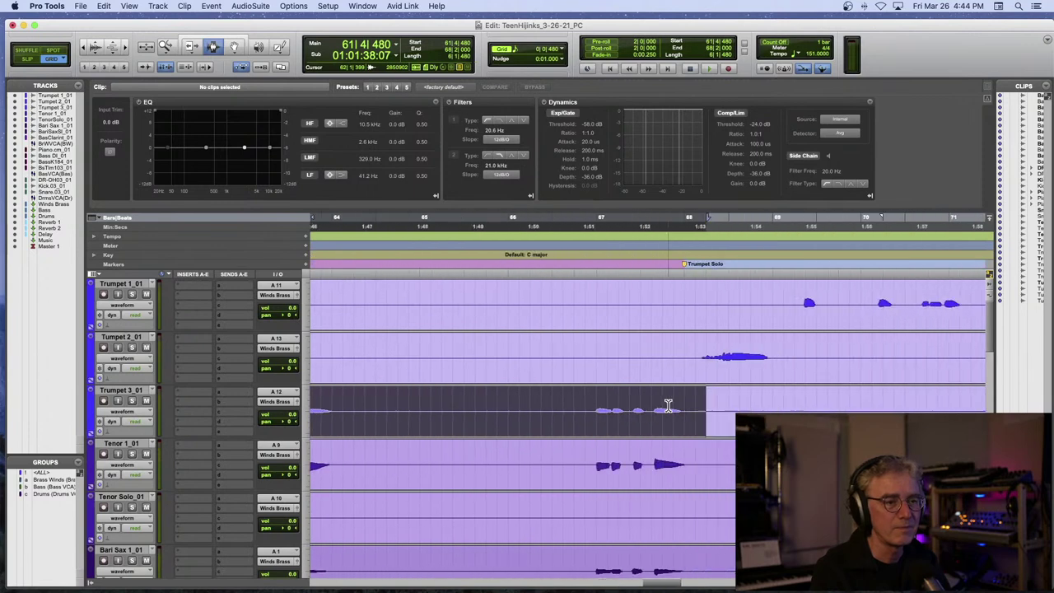
pyautogui.keyDown('shift'); pyautogui.click(683, 411); pyautogui.keyUp('shift')
pyautogui.hscroll(-5, 683, 411)
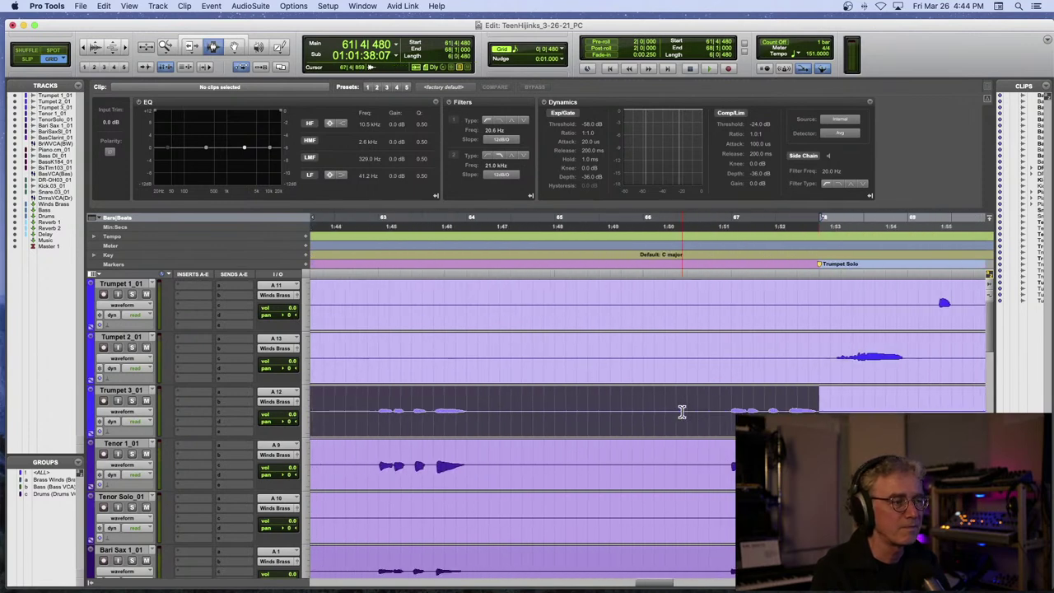
pyautogui.keyDown('shift'); pyautogui.click(539, 413); pyautogui.keyUp('shift')
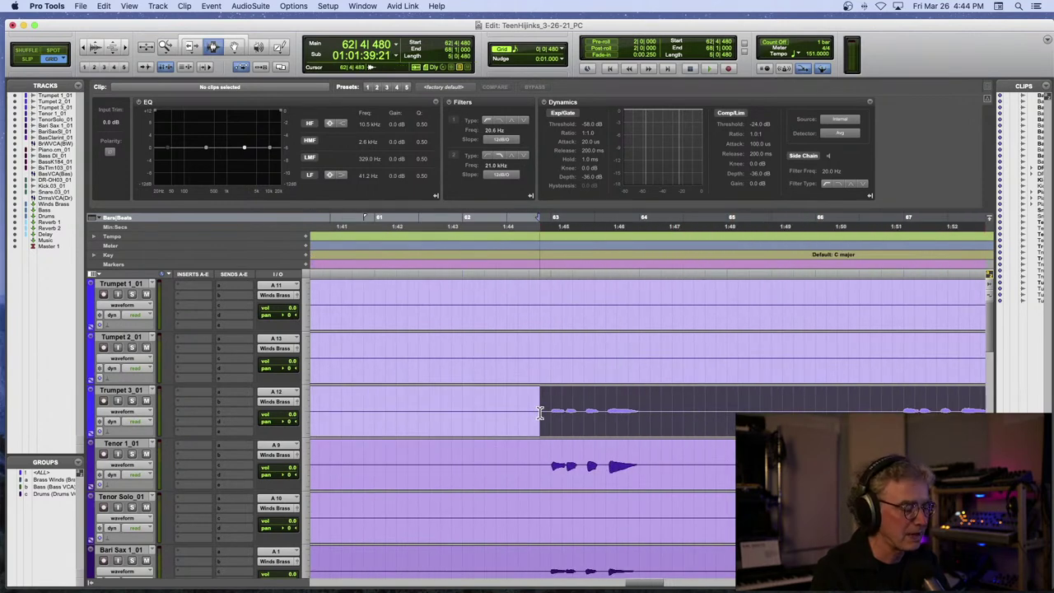
pyautogui.click(539, 377)
pyautogui.press('super+v')
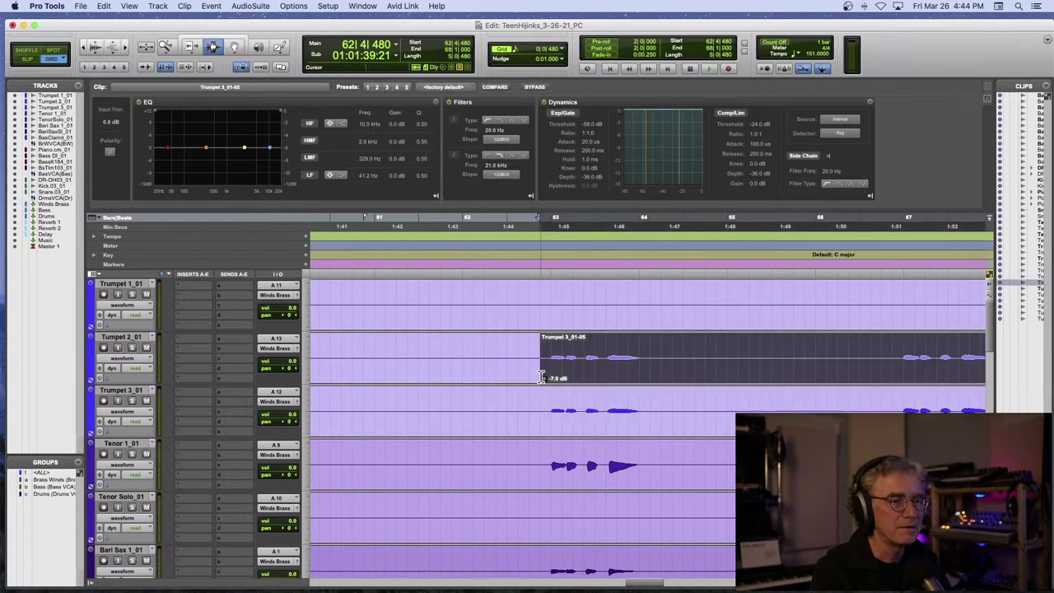
# - Hide the Trumpet 3_01 track
pyautogui.press('super+bracketleft')
pyautogui.press('super+bracketleft')
pyautogui.press('super+bracketleft')
pyautogui.press('super+bracketleft')
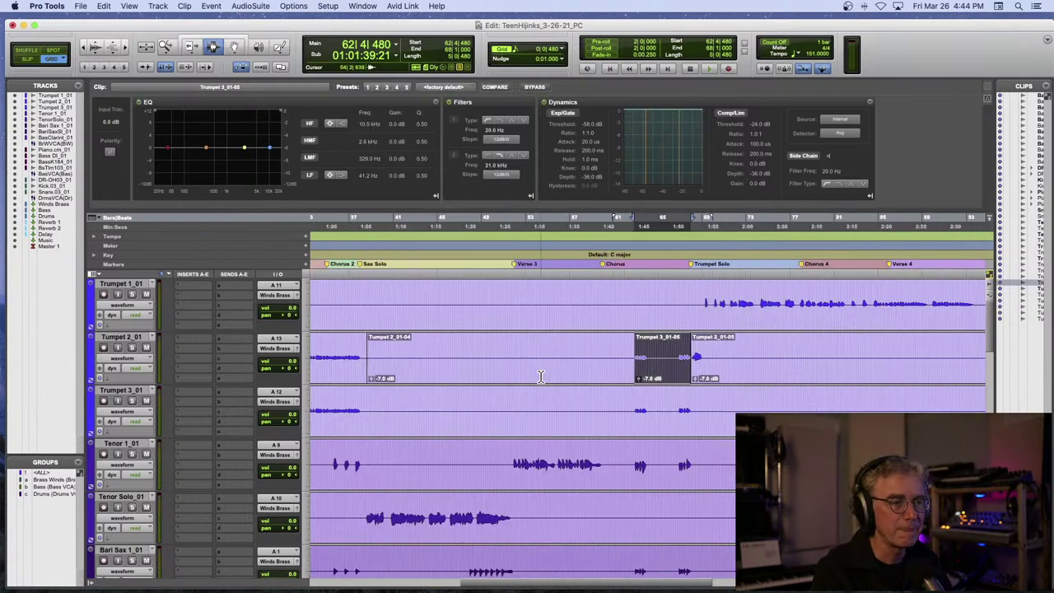
pyautogui.rightClick(136, 390)
pyautogui.click(159, 403)
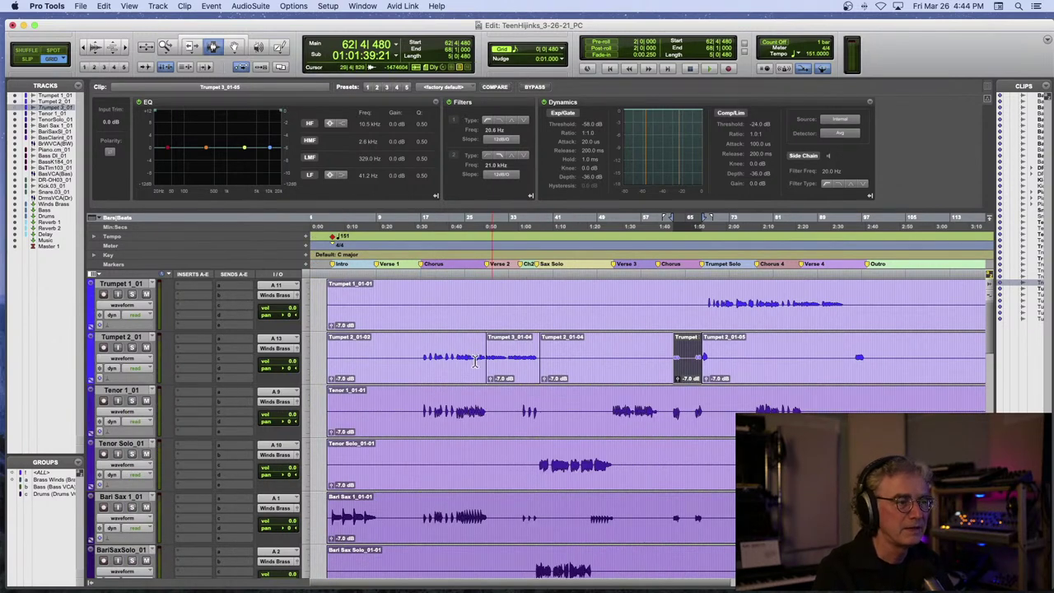
# - Extend the start of the copied Chorus clip on Tumpet 2_01 back to 61|2|480 with the Trim tool
pyautogui.click(404, 358)
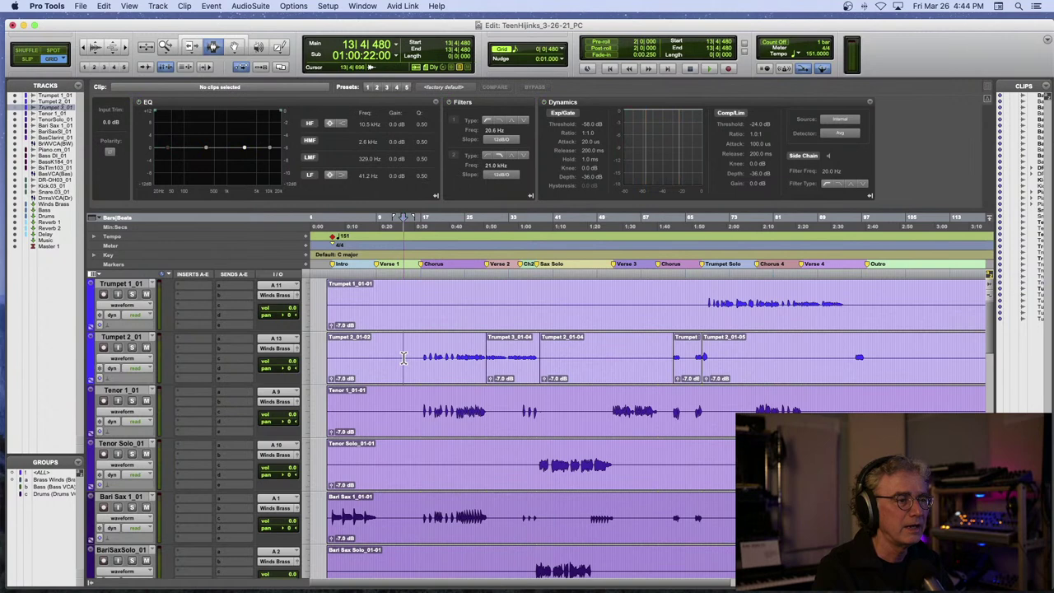
pyautogui.click(197, 46)
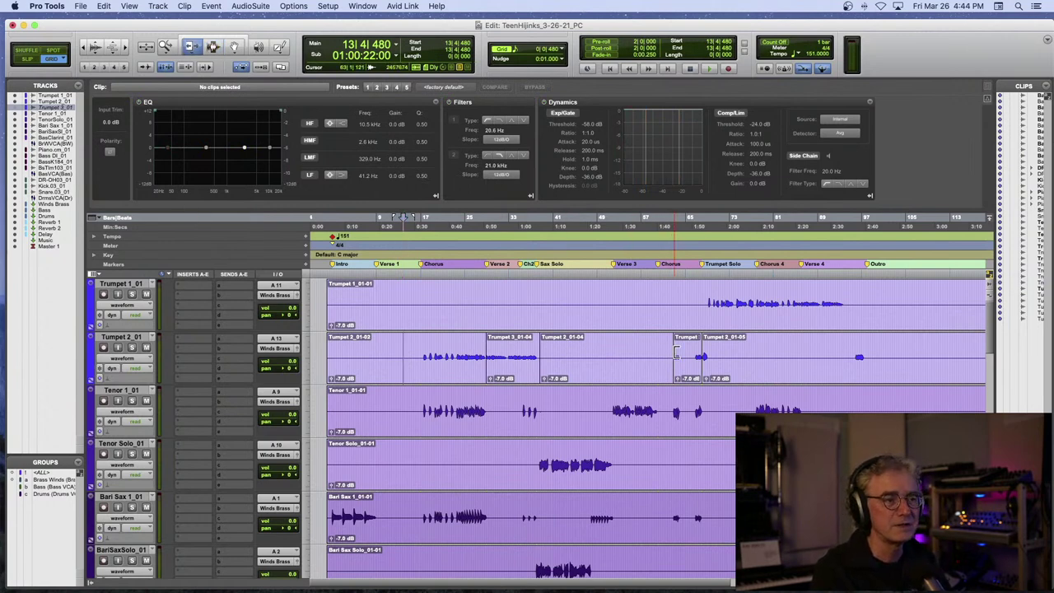
pyautogui.moveTo(676, 352); pyautogui.dragTo(667, 352)
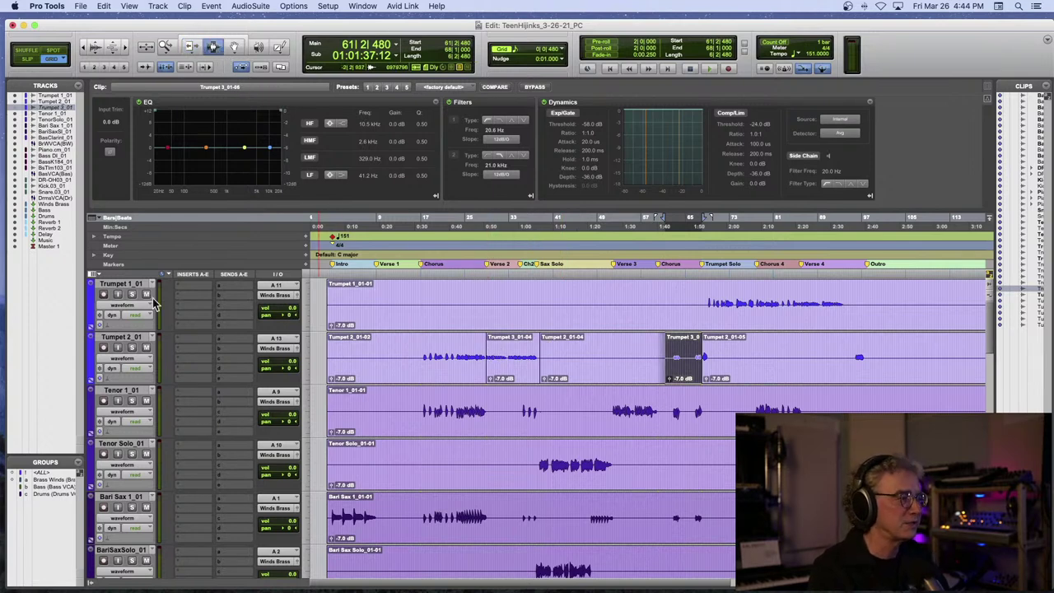
# - Solo Tumpet 2_01 and audition the transition into the copied Verse 2 clip from 27|4|480
pyautogui.click(486, 356)
pyautogui.click(480, 355)
pyautogui.press('space')
pyautogui.hscroll(1, 481, 354)
pyautogui.press('t')
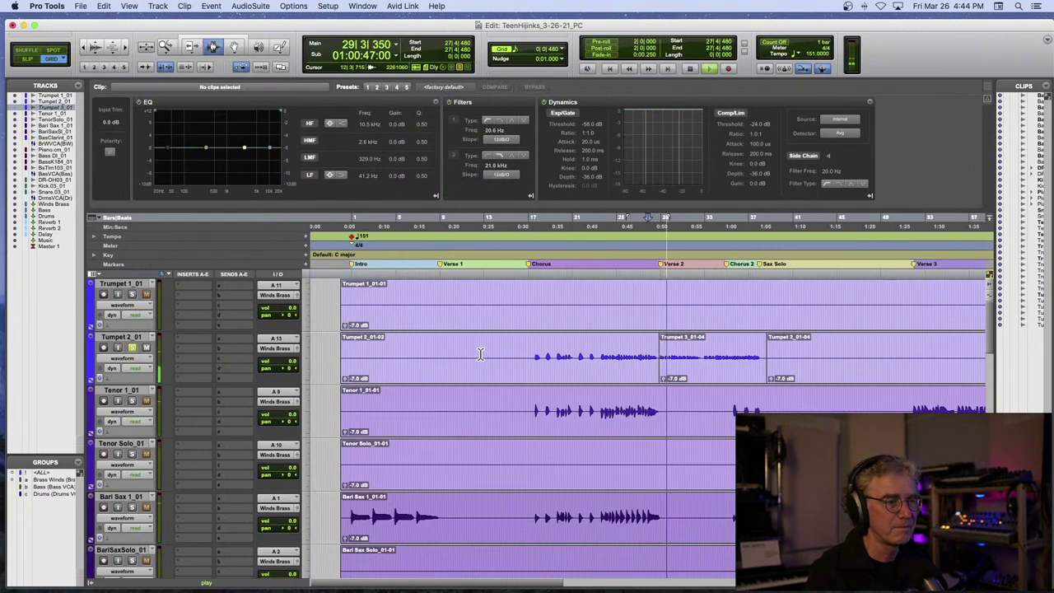
pyautogui.press('r')
pyautogui.press('r')
pyautogui.press('space')
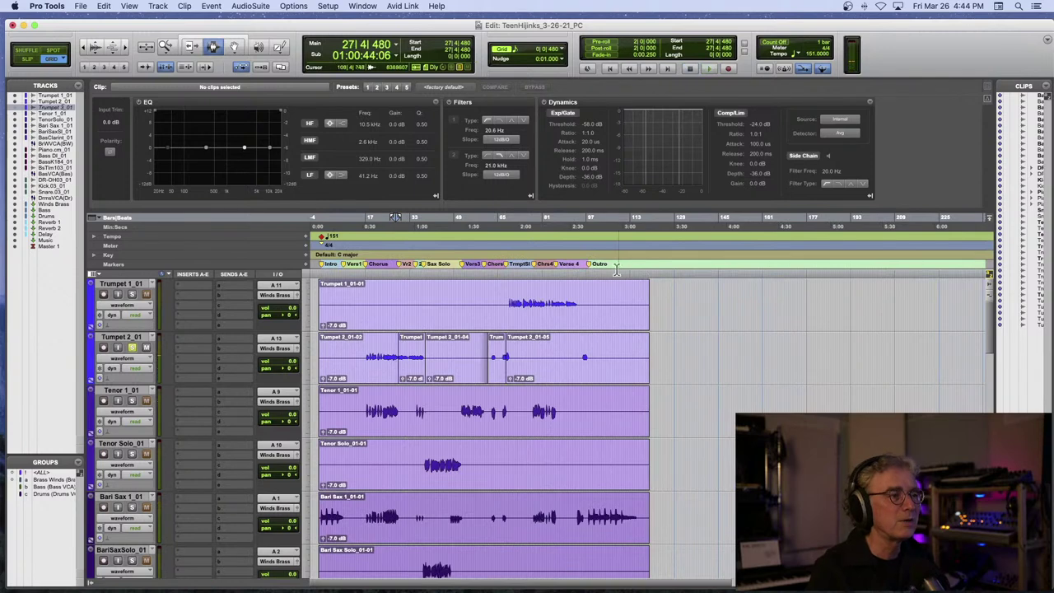
# - Solo Trumpet 1_01 as well and audition its Trumpet Solo part from 68|4
pyautogui.click(507, 304)
pyautogui.press('space')
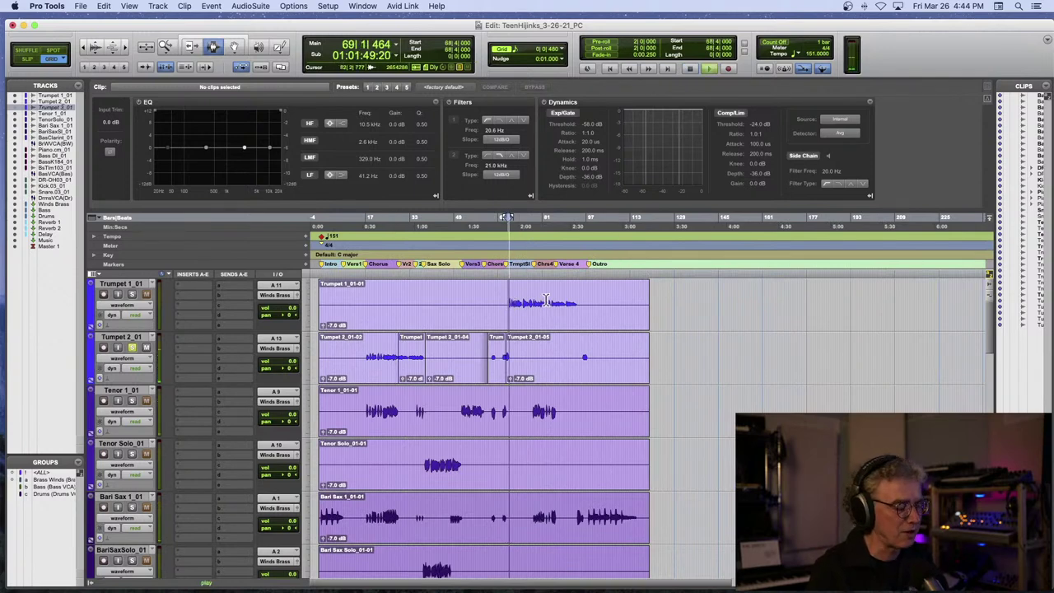
pyautogui.press('t')
pyautogui.press('t')
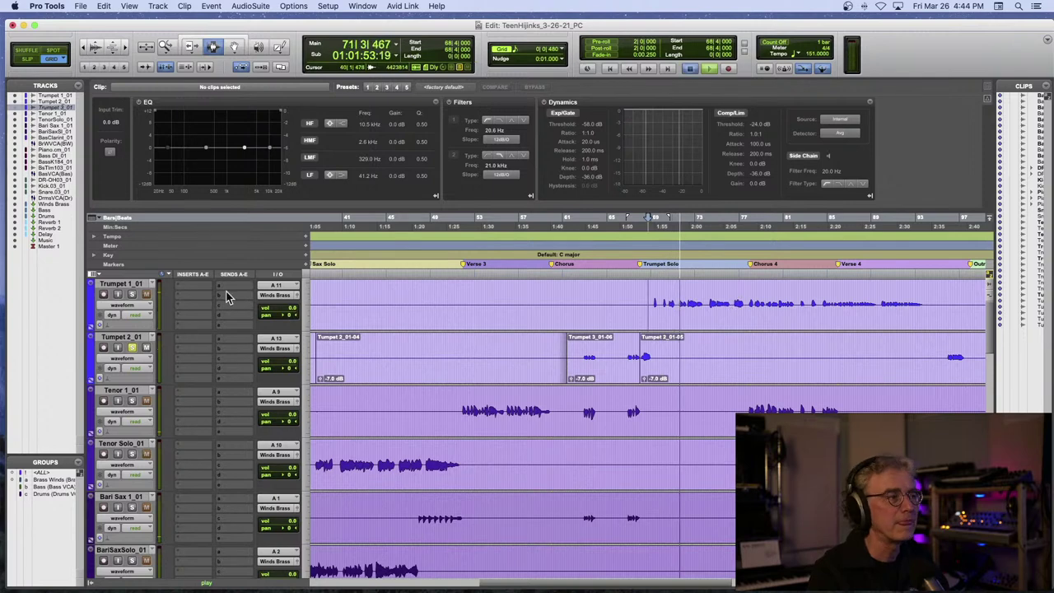
pyautogui.press('space')
pyautogui.press('space')
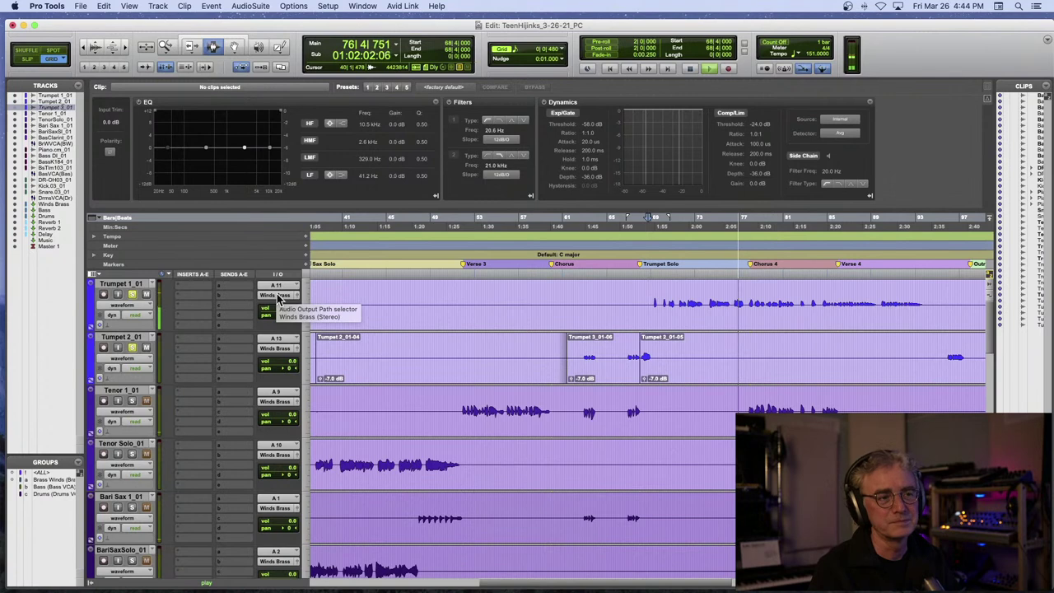
pyautogui.press('space')
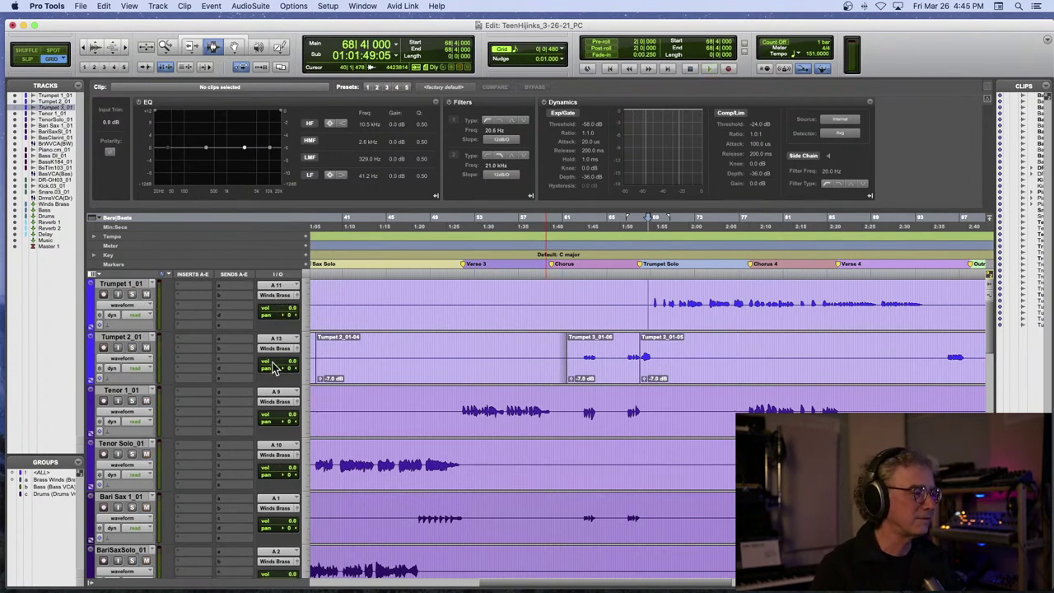
# - Solo the Brass Winds VCA track
pyautogui.scroll(-5, 276, 368)
pyautogui.hscroll(2, 275, 368)
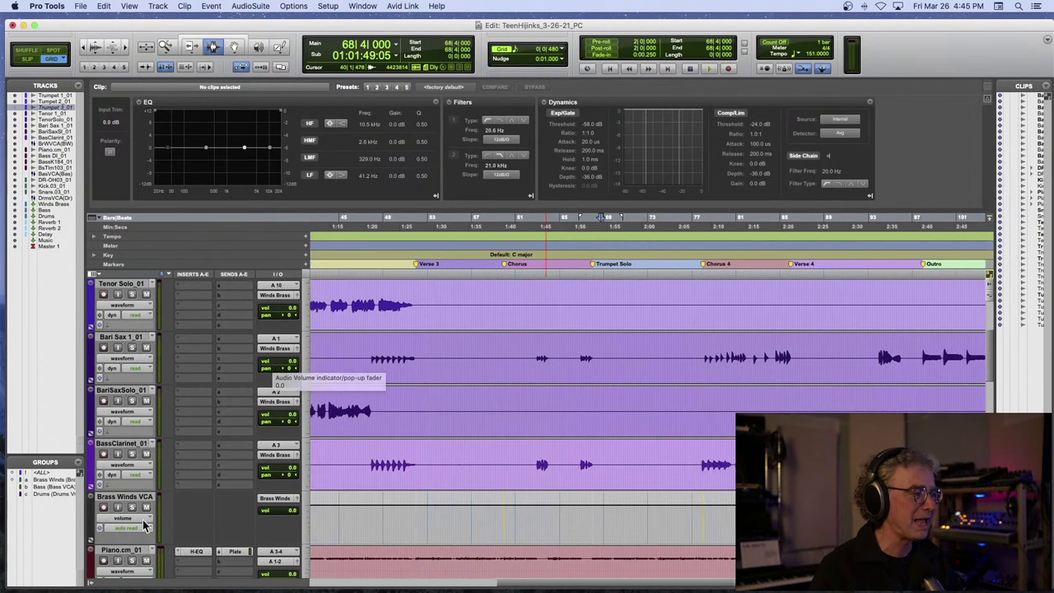
pyautogui.click(132, 506)
pyautogui.hscroll(-5, 419, 416)
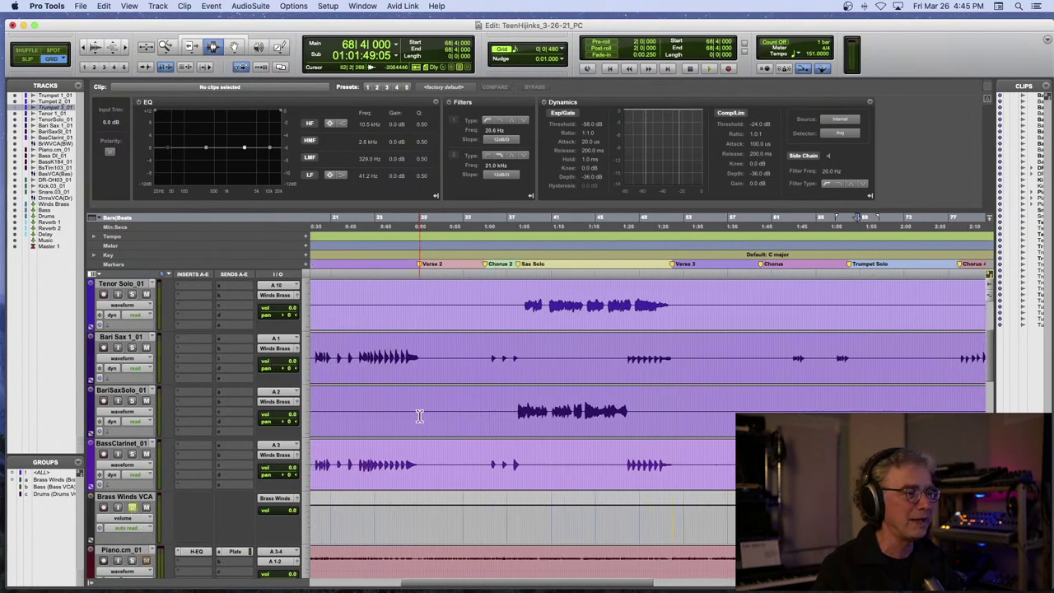
# - Move the BariSaxSolo_01 track above Bari Sax 1_01, and audition Bari Sax 1_01 and BassClarinet_01 soloed from the Intro
pyautogui.hscroll(-5, 419, 416)
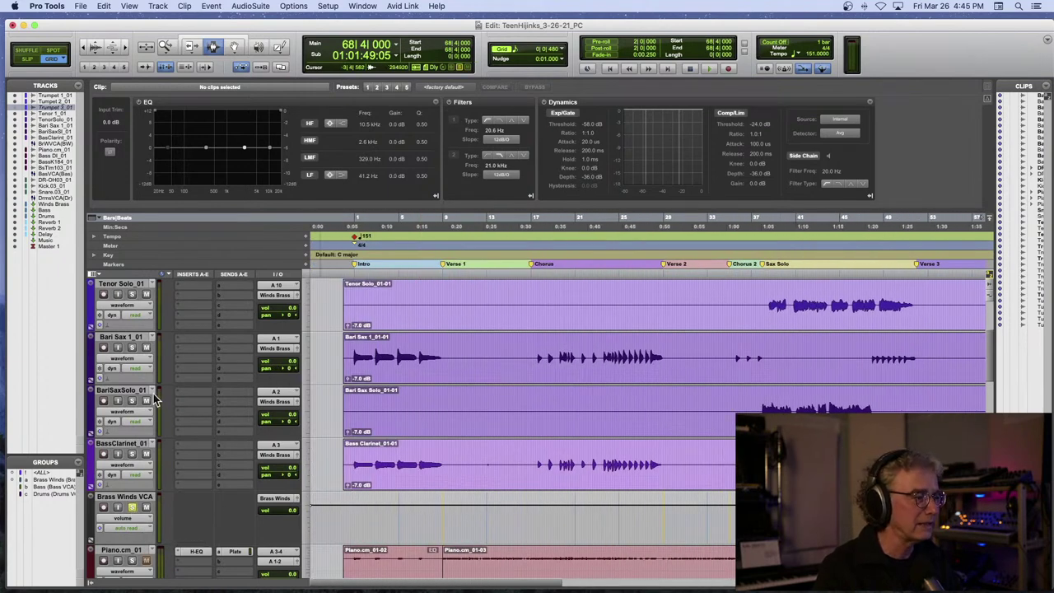
pyautogui.moveTo(132, 391); pyautogui.dragTo(132, 336)
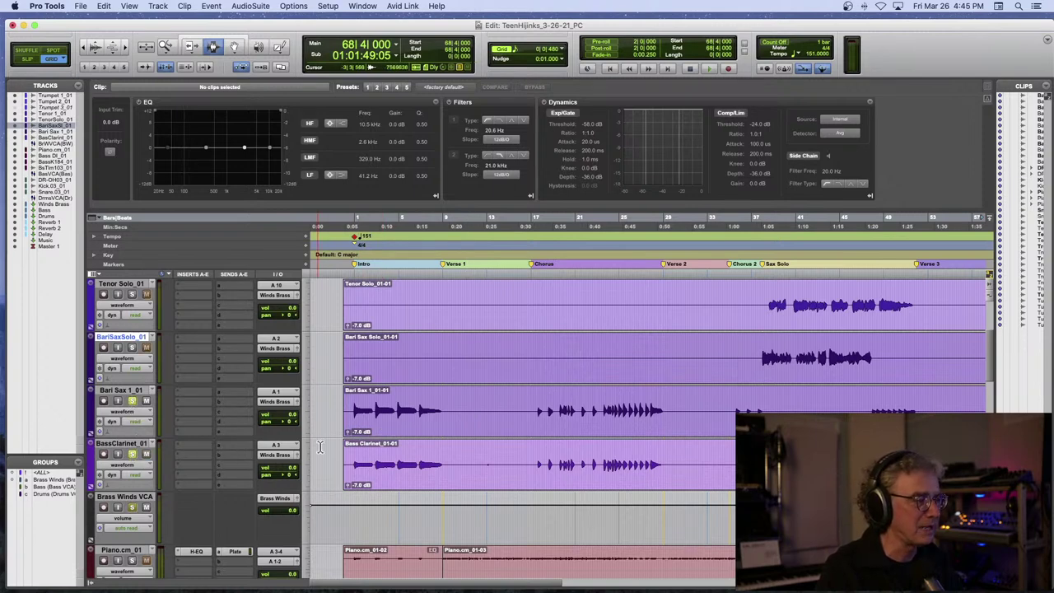
pyautogui.press('space')
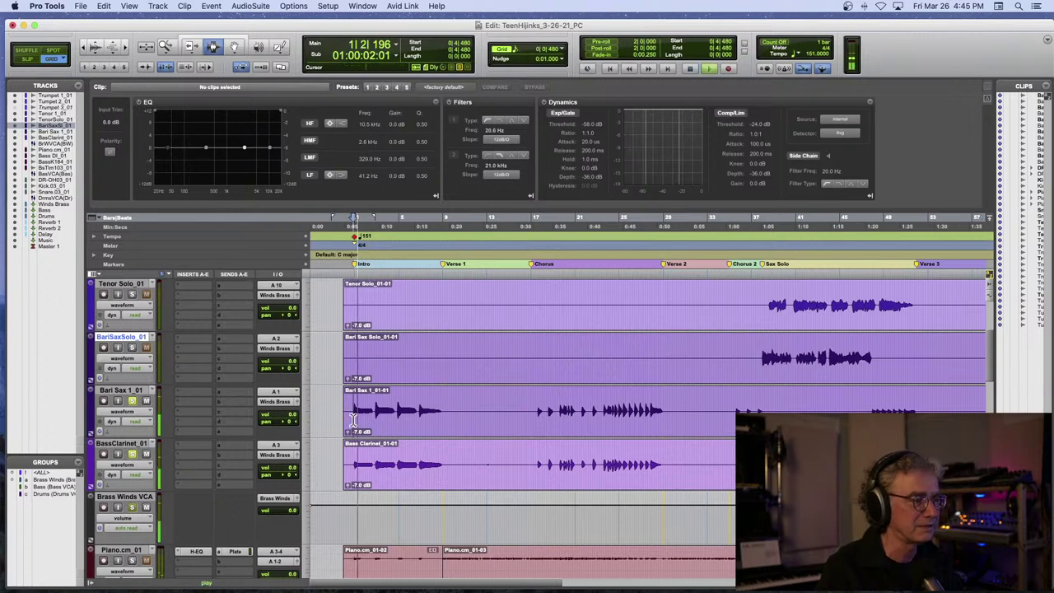
# - Pan Bari Sax 1_01 to 84 left and BassClarinet_01 to 78 right during playback
pyautogui.moveTo(287, 422); pyautogui.dragTo(267, 423)
pyautogui.moveTo(286, 477); pyautogui.dragTo(302, 478)
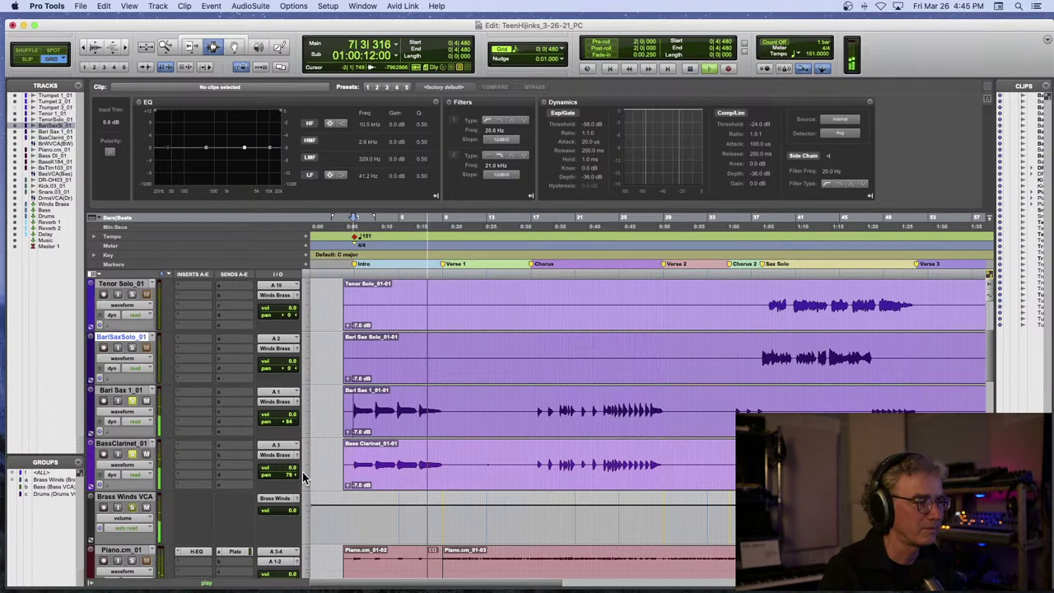
pyautogui.press('space')
# - Add a send to the stereo Plate bus on the Winds Brass track
pyautogui.scroll(-10, 189, 410)
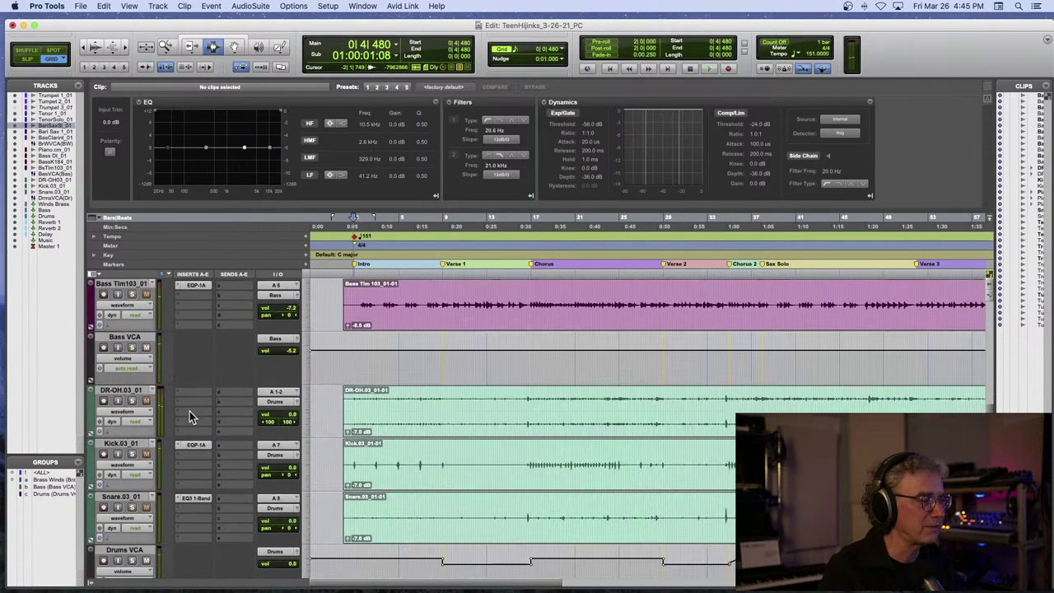
pyautogui.scroll(-6, 190, 411)
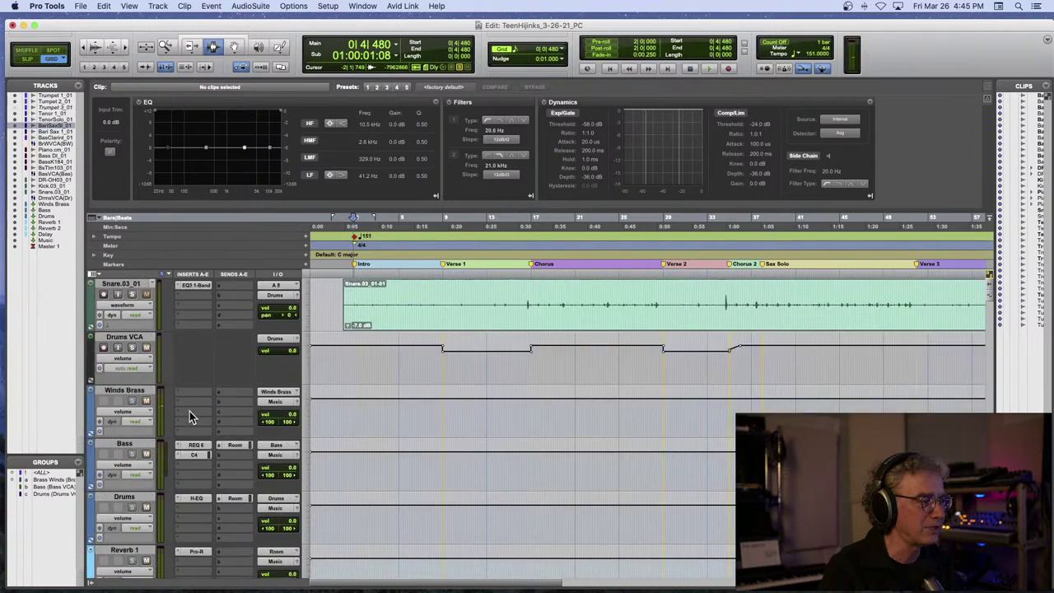
pyautogui.click(235, 342)
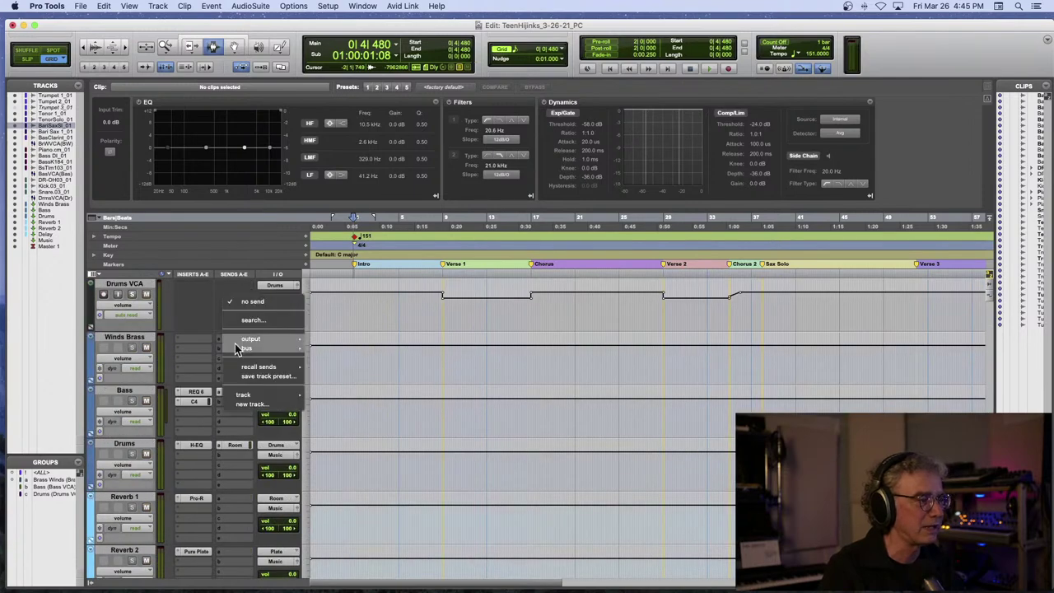
pyautogui.moveTo(250, 347)
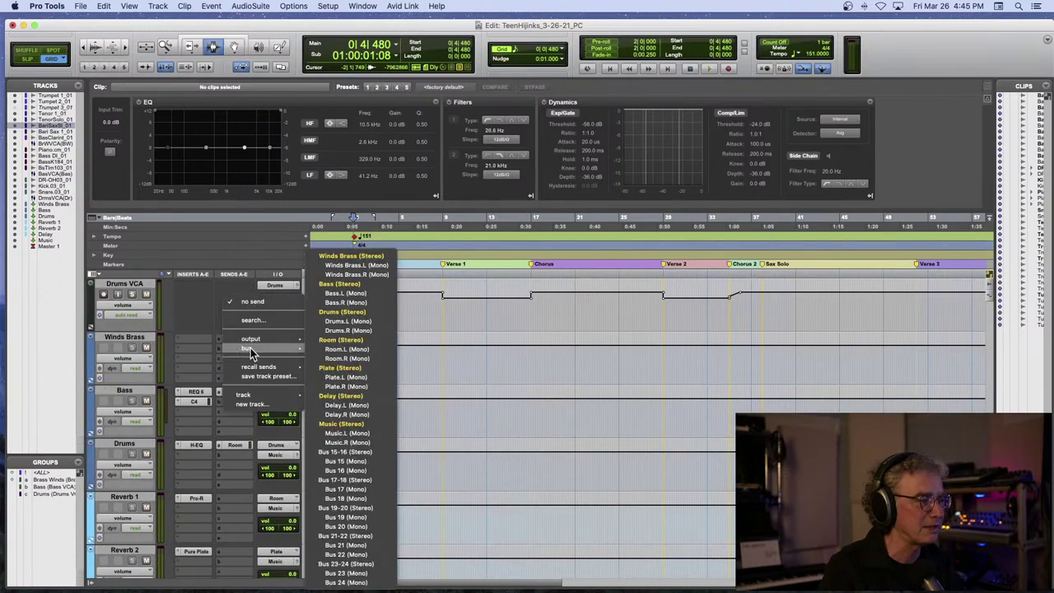
pyautogui.click(341, 368)
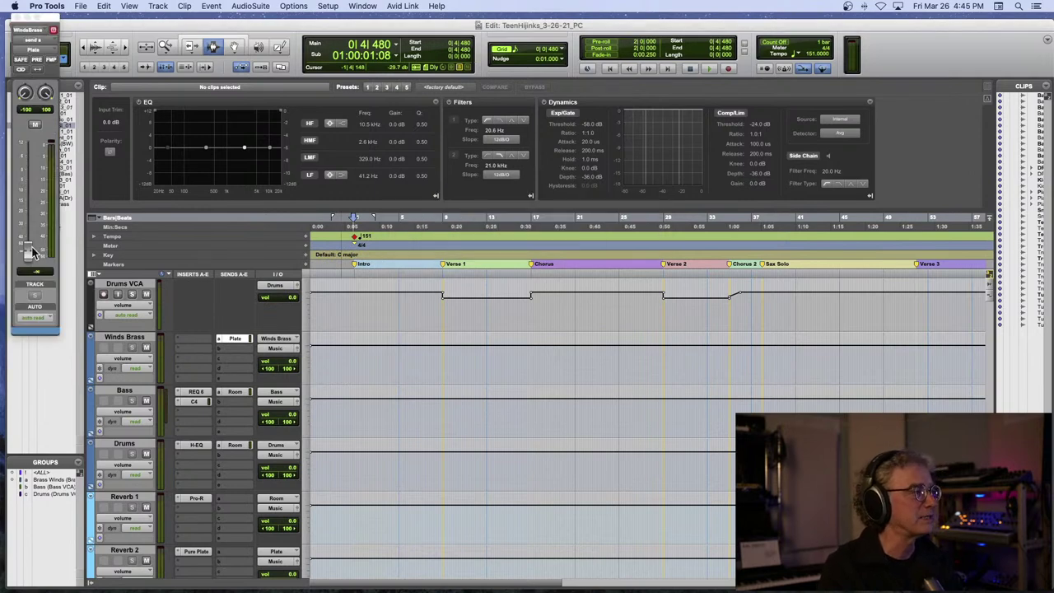
# - Set the Winds Brass Plate send level to -14.7 dB while auditioning the Intro
pyautogui.moveTo(30, 252); pyautogui.dragTo(37, 187)
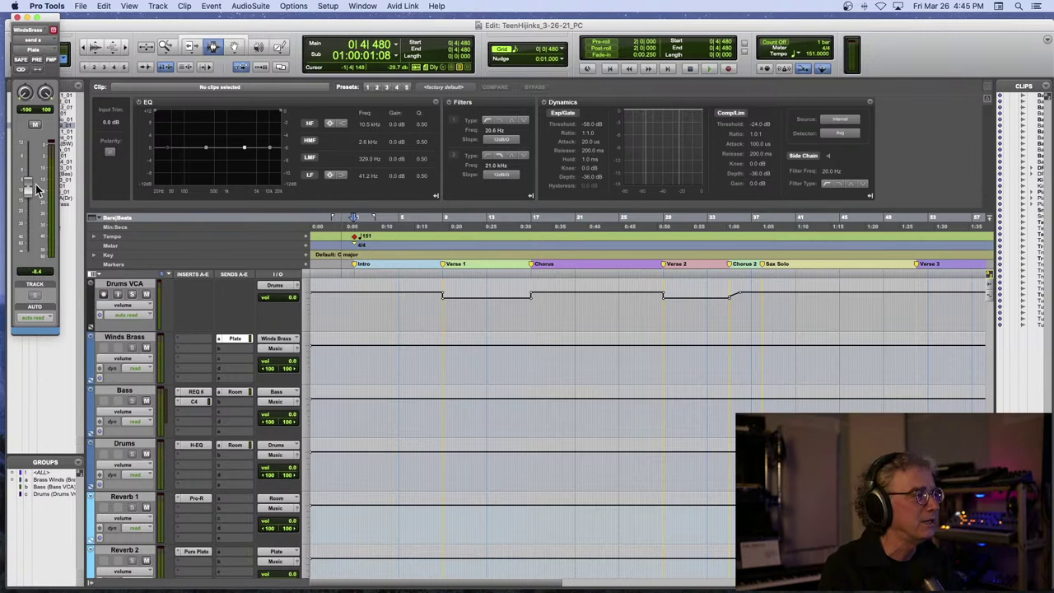
pyautogui.press('space')
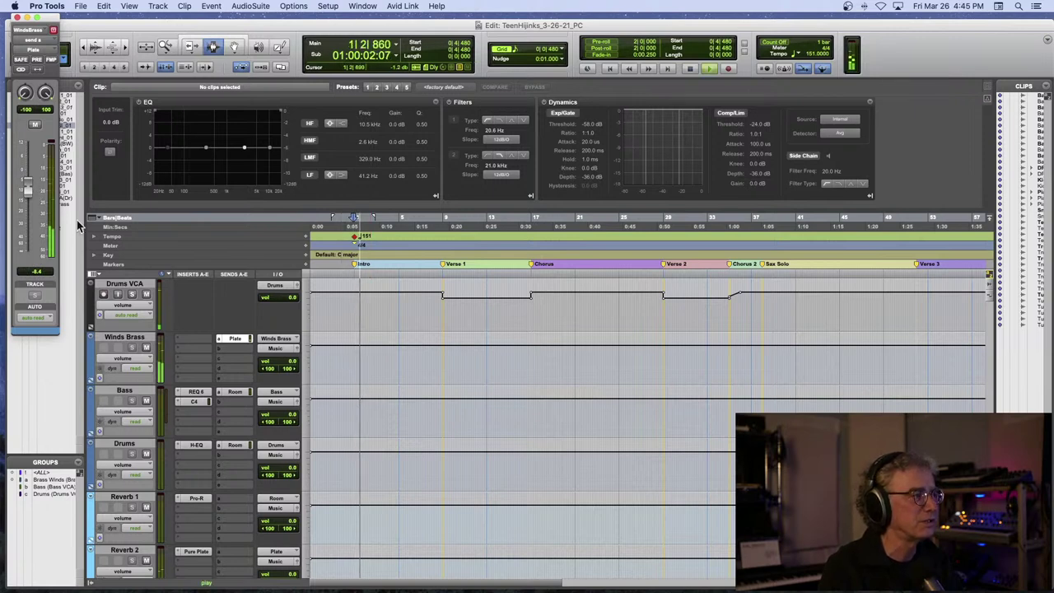
pyautogui.press('space')
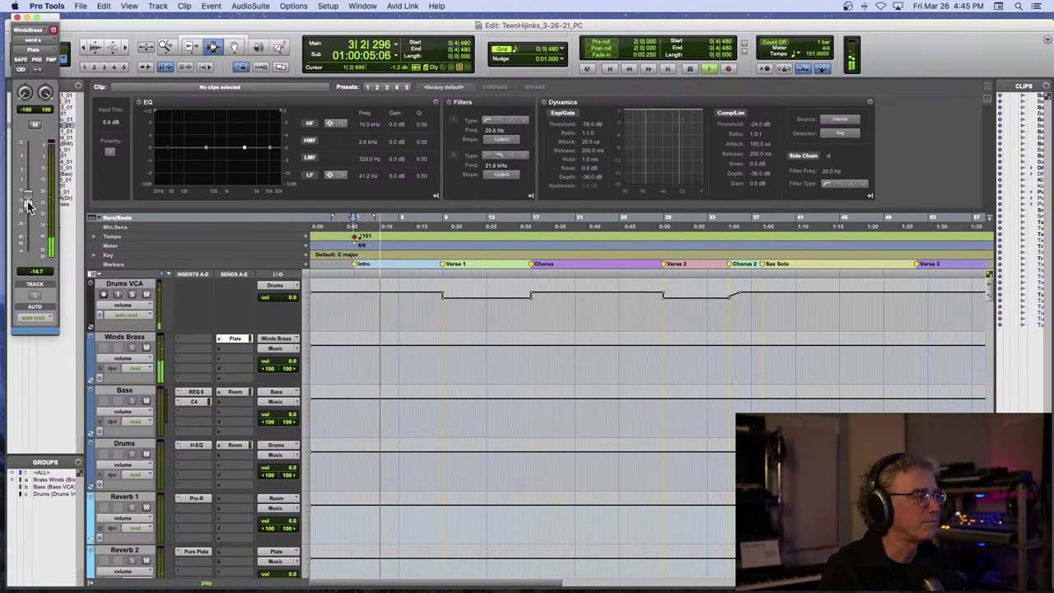
pyautogui.scroll(5, 298, 268)
pyautogui.scroll(6, 296, 266)
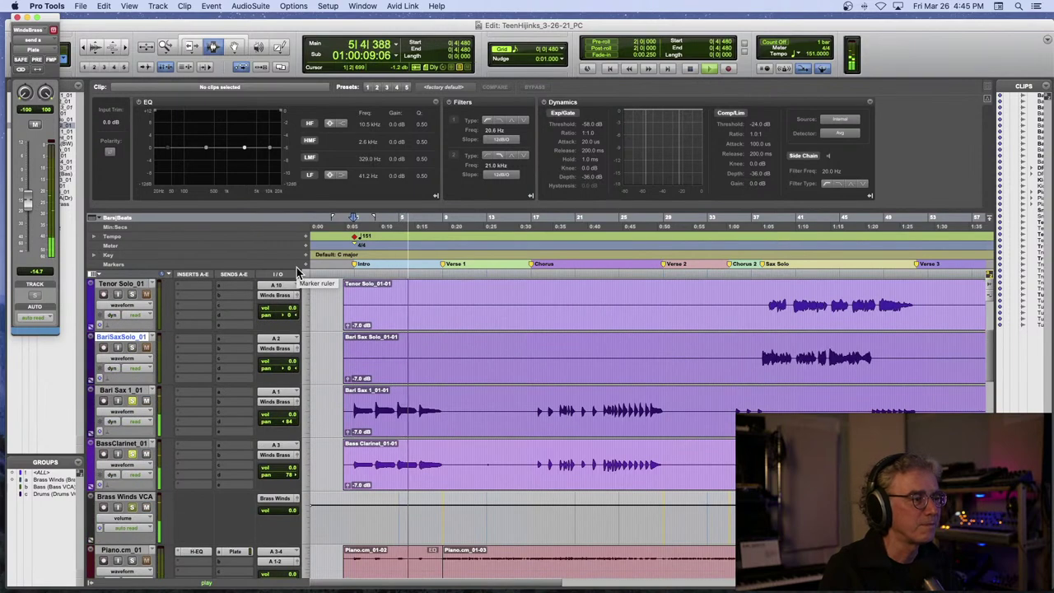
pyautogui.press('space')
pyautogui.press('space')
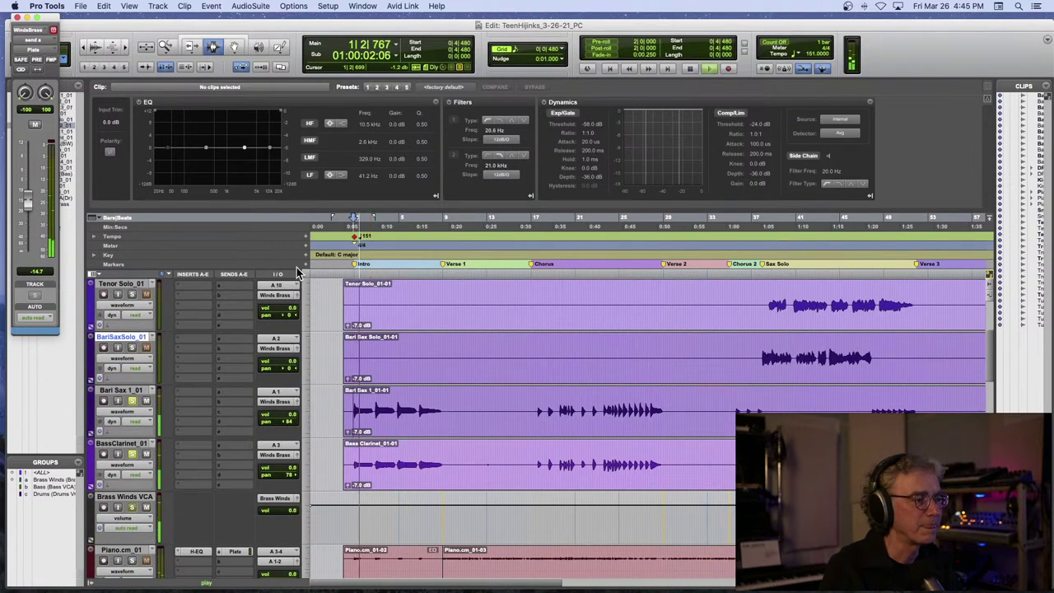
# - Solo the piano as well and lower the clip gain of the Bari Sax 1_01 and BassClarinet_01 clips to -9.4 dB
pyautogui.scroll(-2, 395, 368)
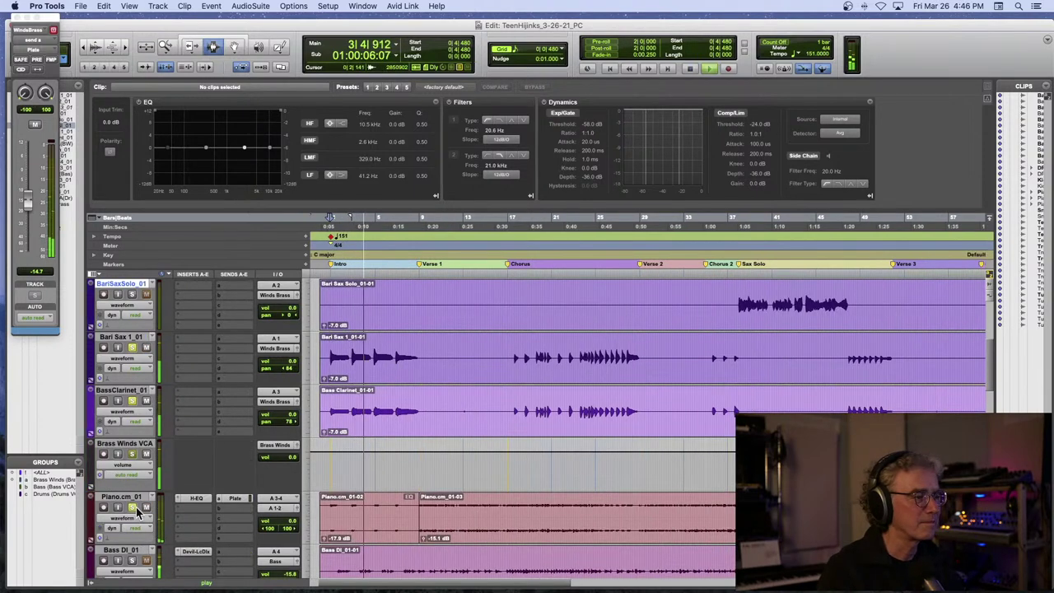
pyautogui.moveTo(326, 381); pyautogui.dragTo(326, 390)
pyautogui.moveTo(326, 436); pyautogui.dragTo(326, 444)
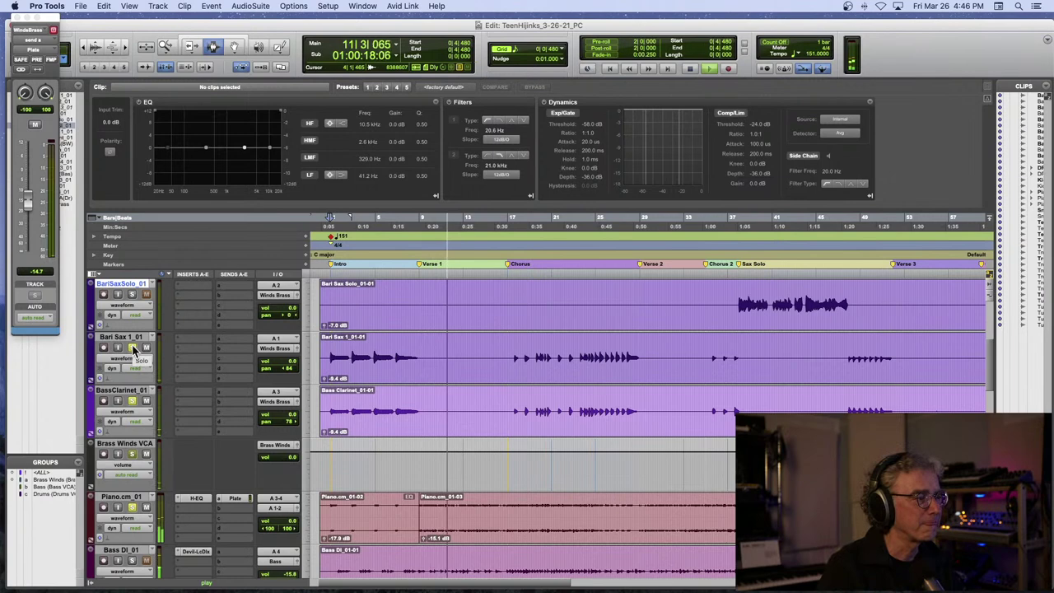
pyautogui.press('space')
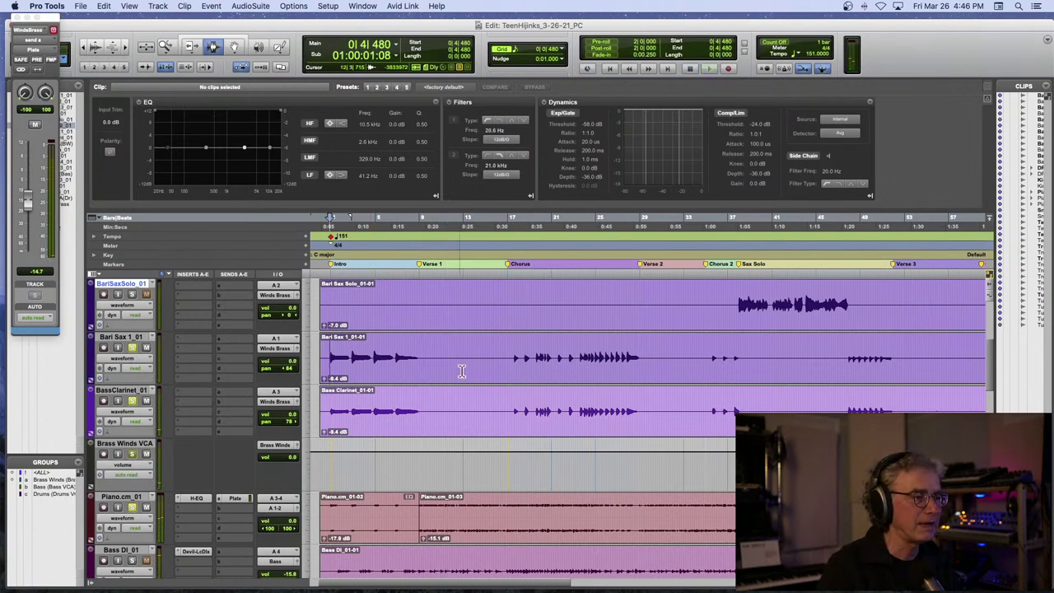
# - Audition the Chorus from 17|3|480 and separate the BassClarinet_01 passage from 19|3|000 to 29|2|480 into its own clip
pyautogui.hscroll(-2, 462, 371)
pyautogui.press('space')
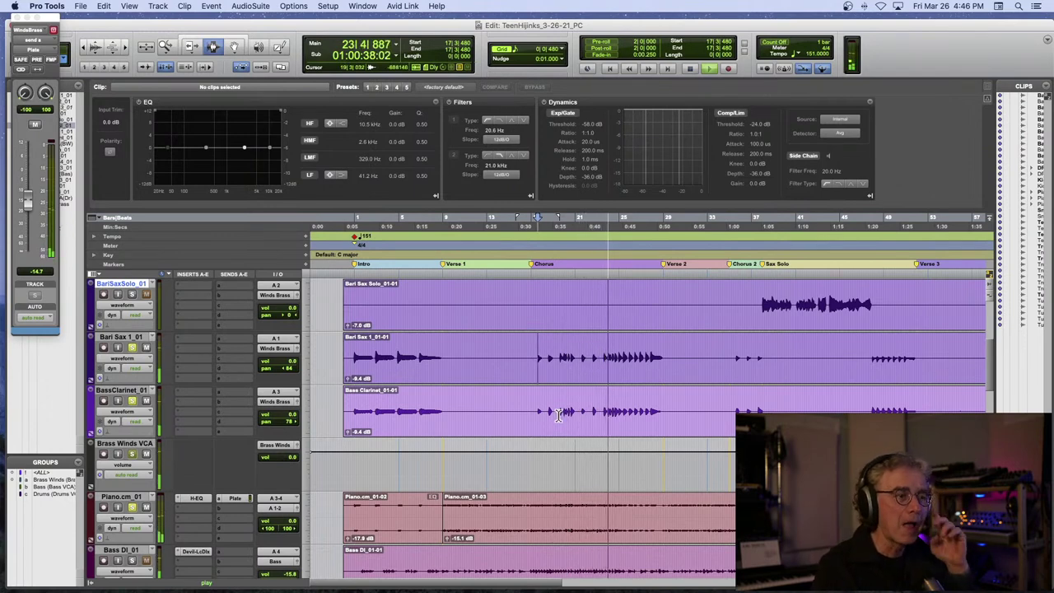
pyautogui.press('space')
pyautogui.moveTo(558, 414); pyautogui.dragTo(667, 412)
pyautogui.press('b')
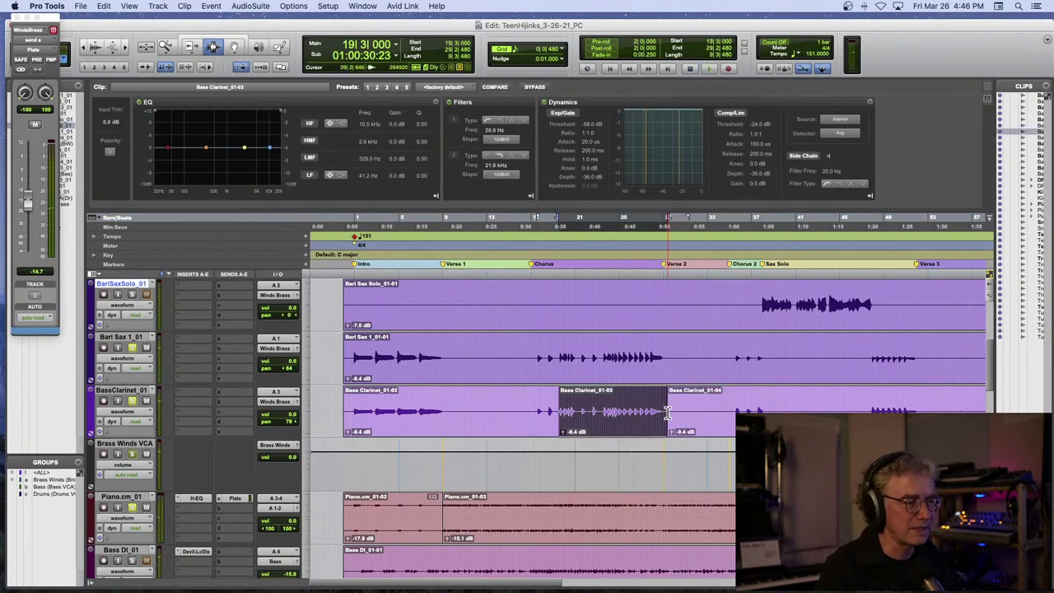
# - Lower the separated Chorus bass clarinet clip's gain to -12.3 dB and audition it from 19|2|480
pyautogui.press('t')
pyautogui.press('t')
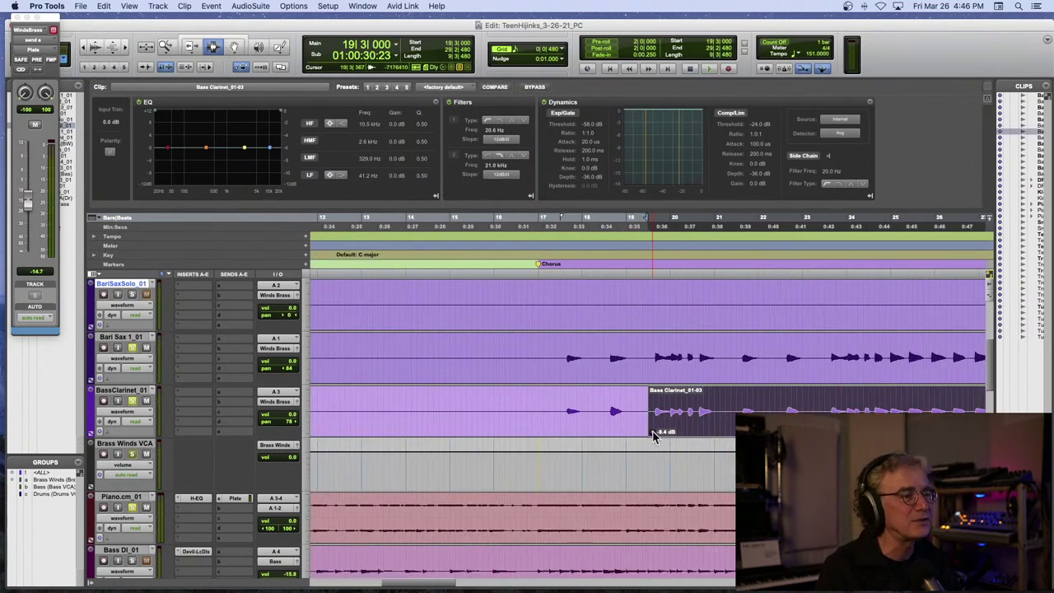
pyautogui.moveTo(653, 435); pyautogui.dragTo(655, 437)
pyautogui.click(642, 411)
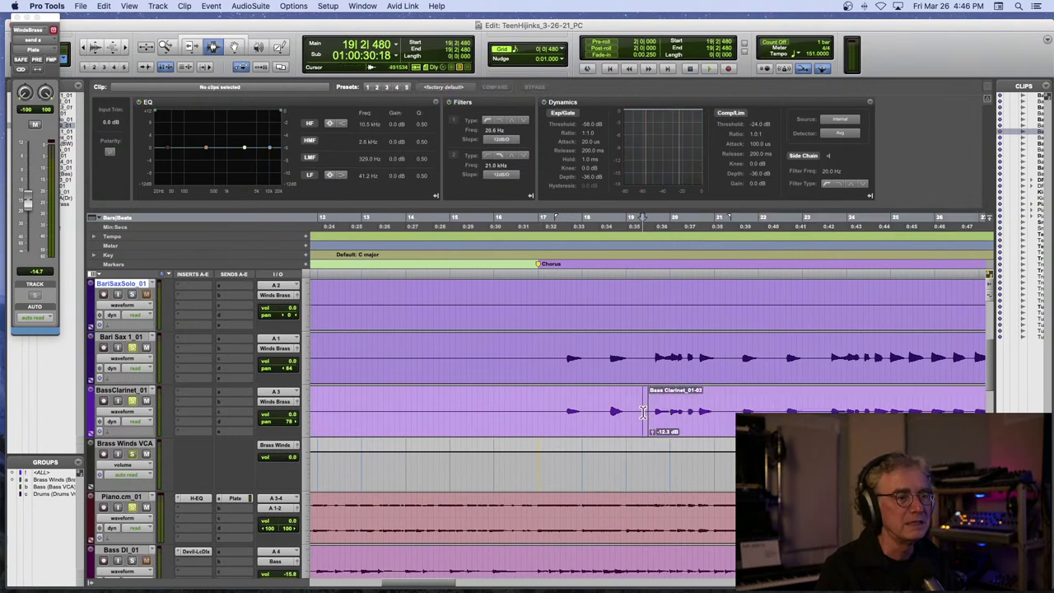
pyautogui.press('r')
pyautogui.press('space')
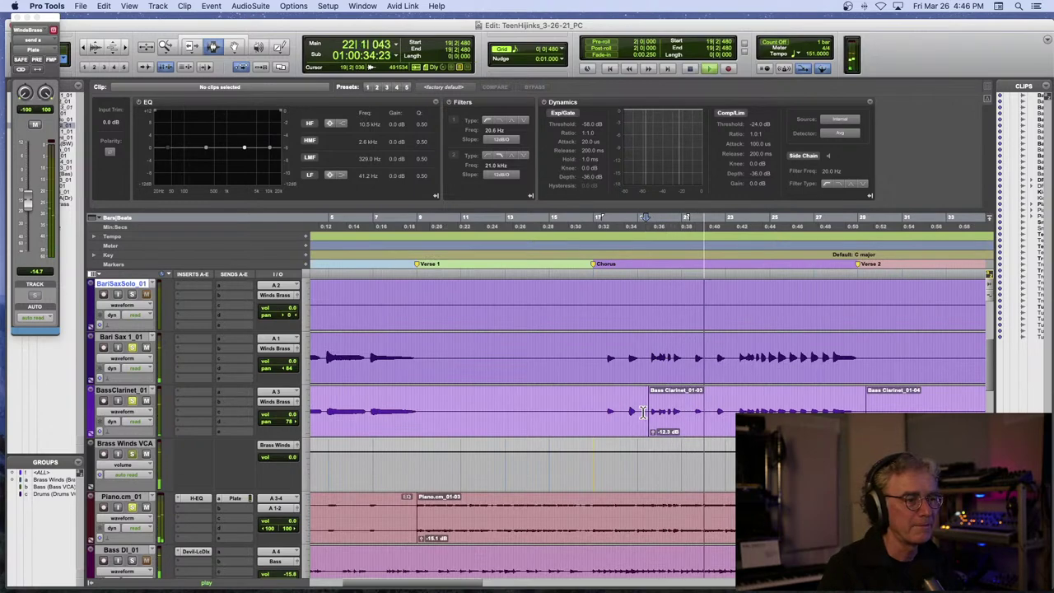
pyautogui.press('space')
# - Solo only the Tenor Solo_01, Tenor 1_01, Tumpet 2_01 and Trumpet 1_01 tracks
pyautogui.scroll(3, 461, 395)
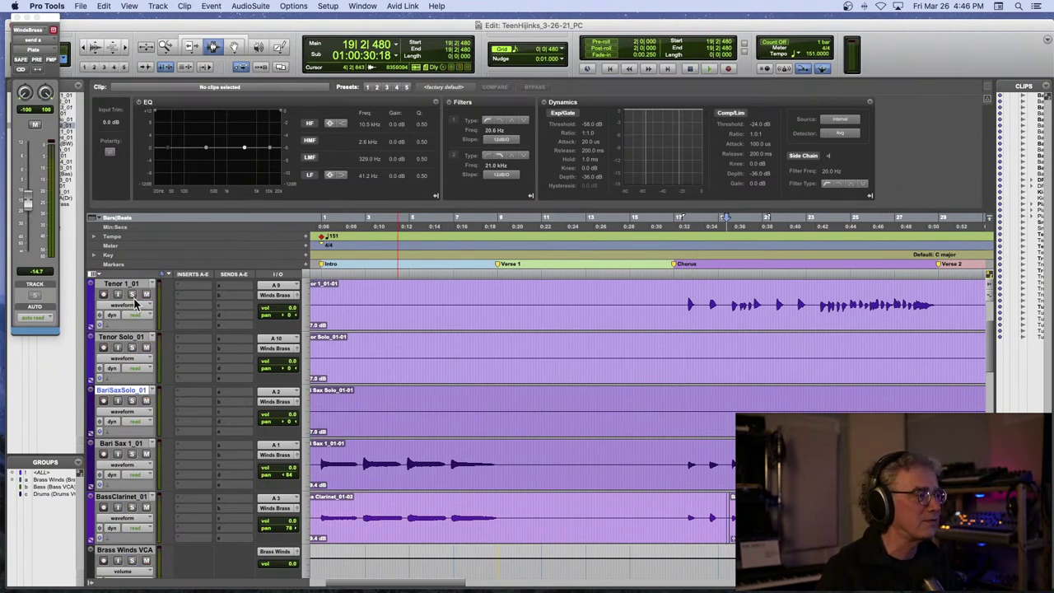
pyautogui.click(132, 349)
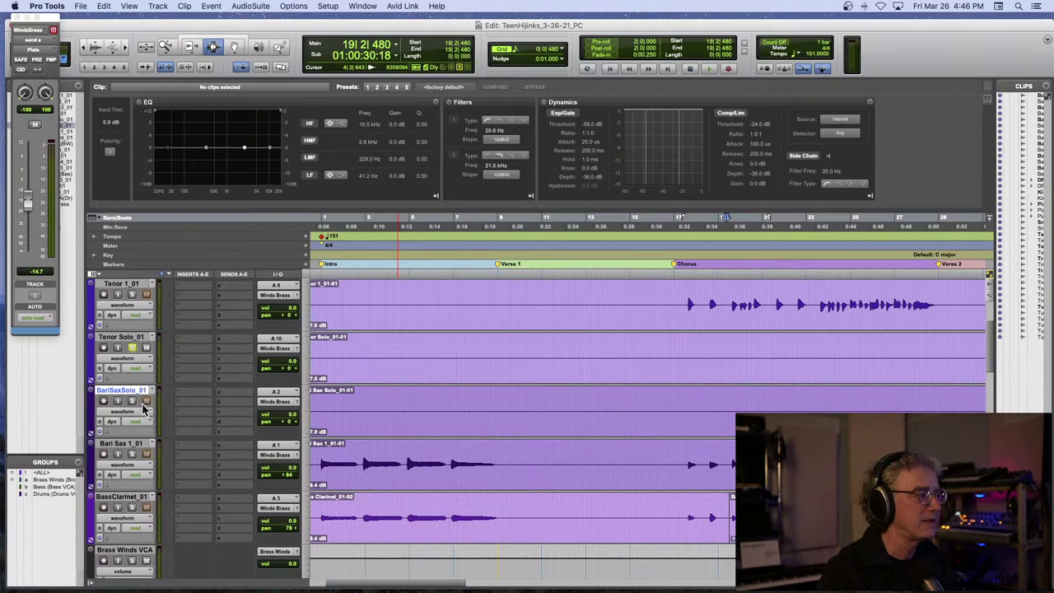
pyautogui.scroll(2, 161, 383)
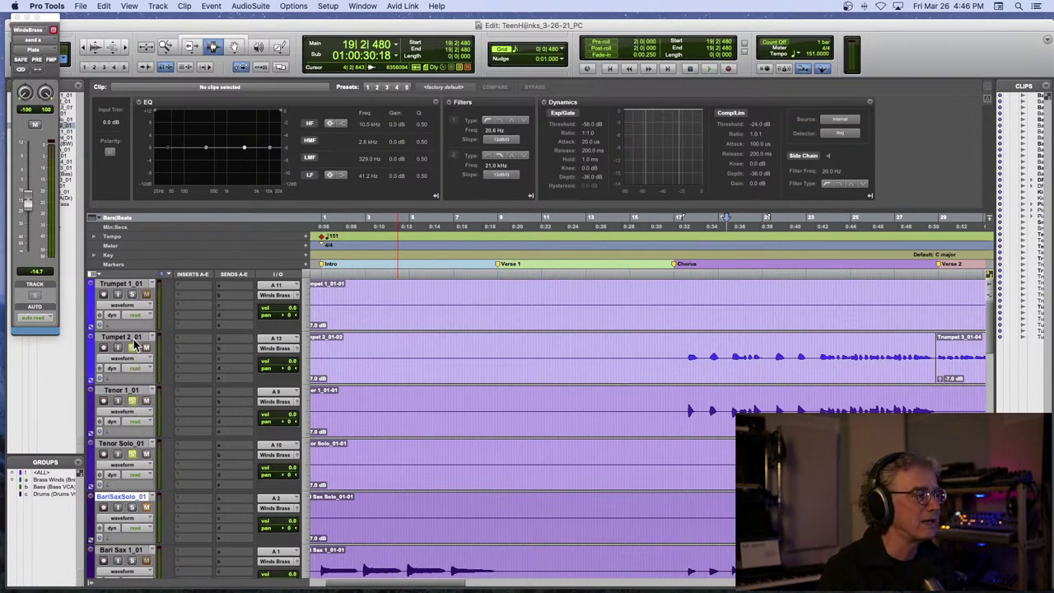
pyautogui.click(132, 295)
pyautogui.scroll(-5, 396, 378)
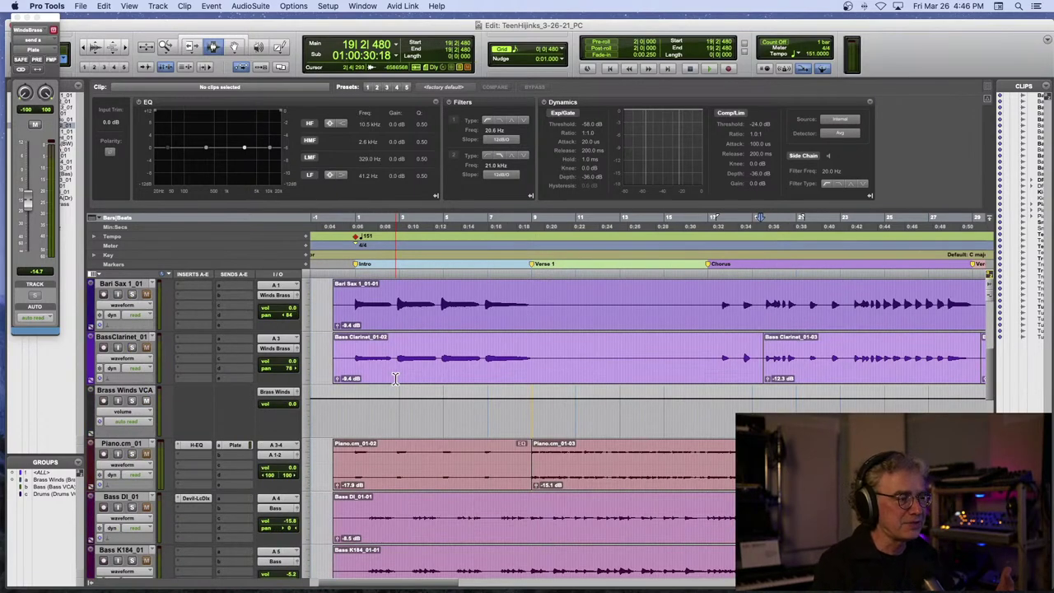
# - Set the pan of BassClarinet_01 to 81 right and Bari Sax 1_01 to 81 left
pyautogui.click(293, 369)
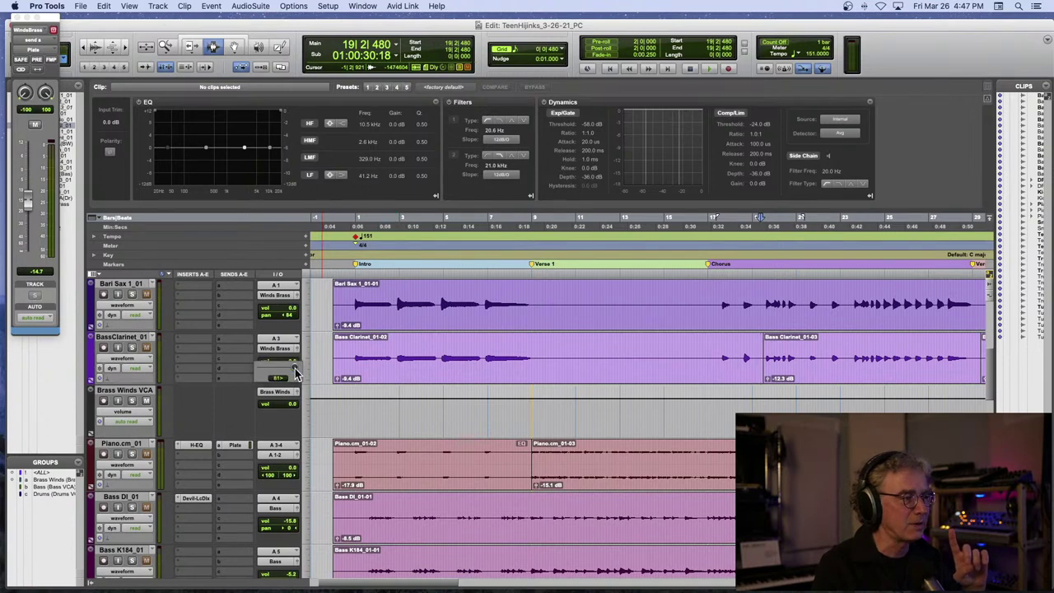
pyautogui.click(290, 319)
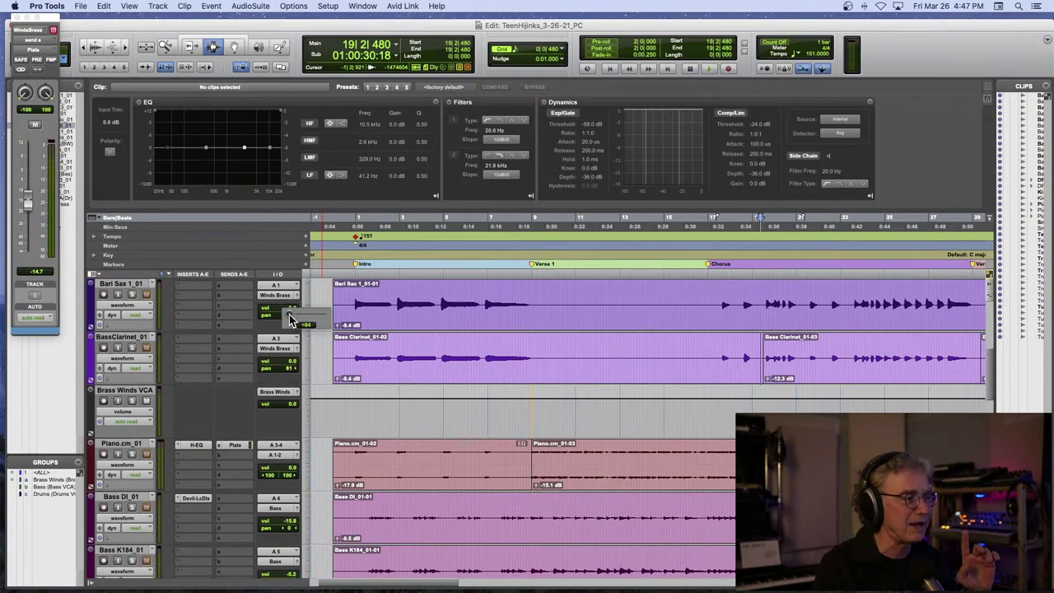
pyautogui.moveTo(289, 315); pyautogui.dragTo(290, 320)
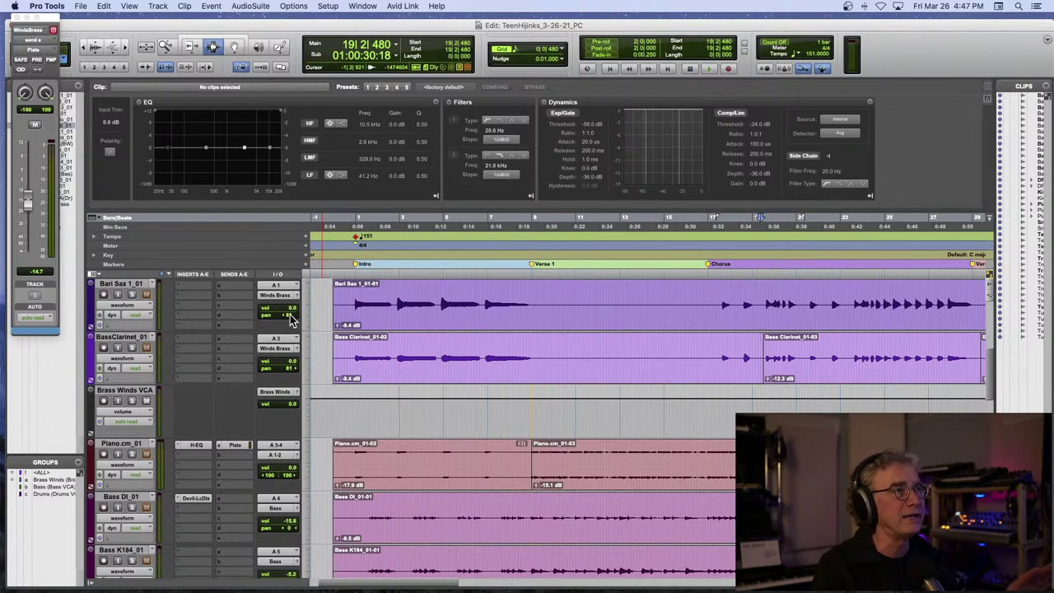
# - Pan Trumpet 1_01 to 41 left, Tumpet 2_01 to 40 left, and Tenor 1_01 and Tenor Solo_01 to 41 right
pyautogui.scroll(5, 325, 330)
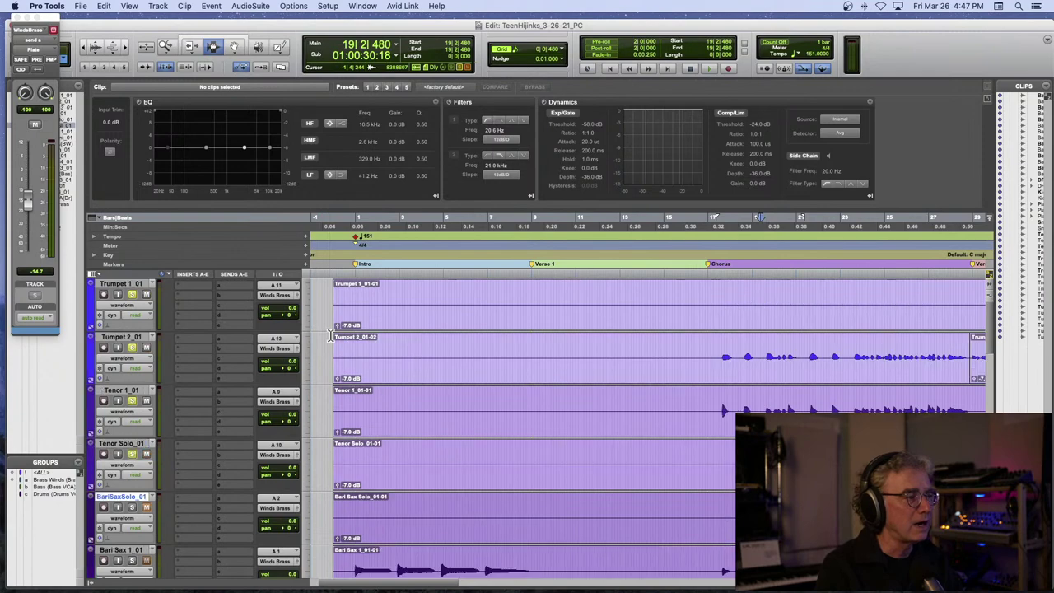
pyautogui.scroll(-5, 317, 333)
pyautogui.hscroll(-2, 285, 319)
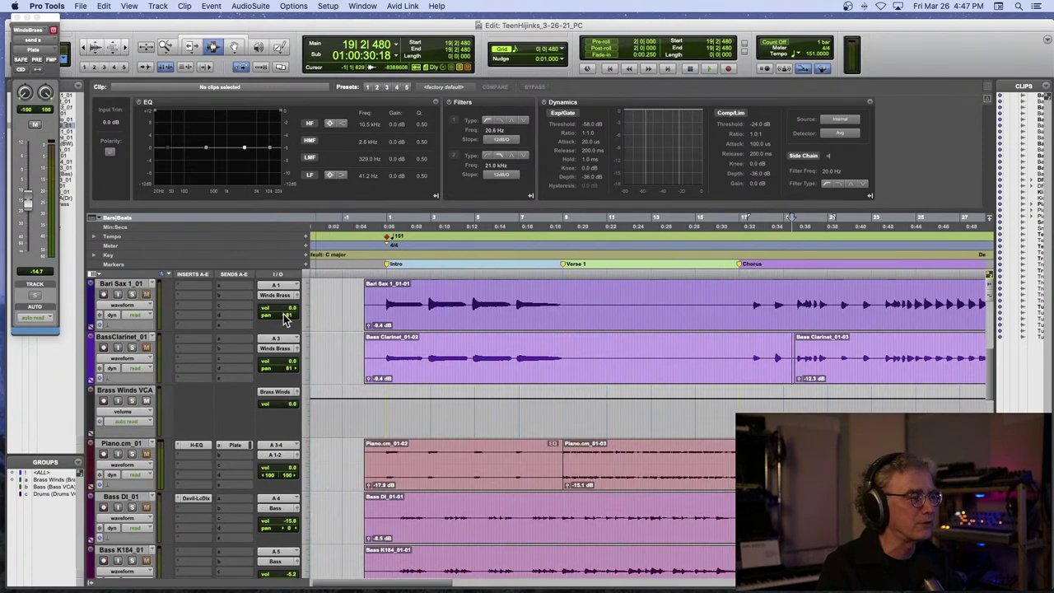
pyautogui.scroll(5, 285, 319)
pyautogui.moveTo(286, 315); pyautogui.dragTo(275, 321)
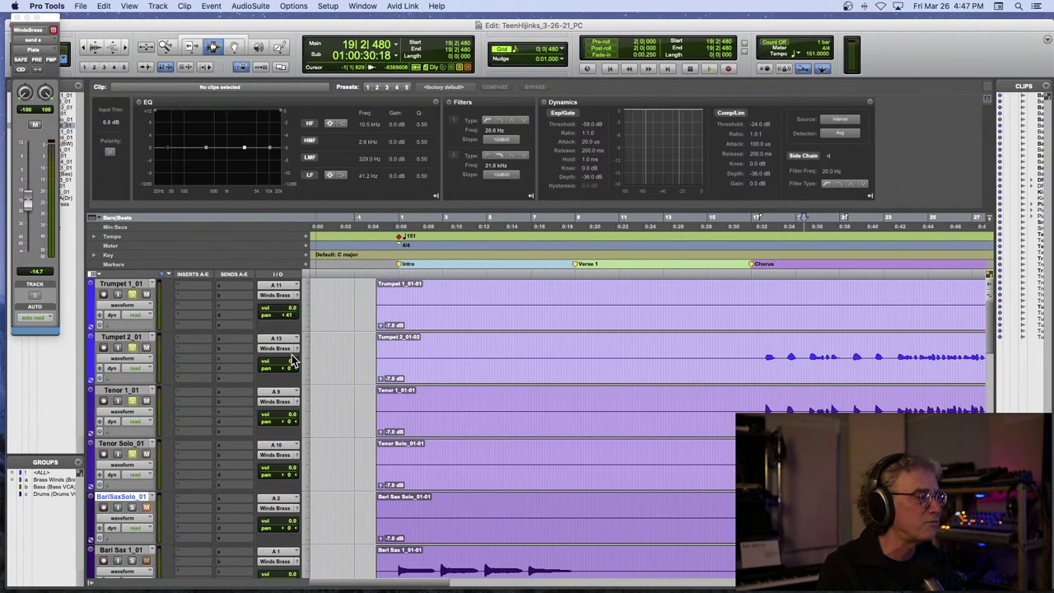
pyautogui.moveTo(288, 368); pyautogui.dragTo(288, 372)
pyautogui.moveTo(289, 426); pyautogui.dragTo(297, 427)
pyautogui.moveTo(294, 482); pyautogui.dragTo(300, 481)
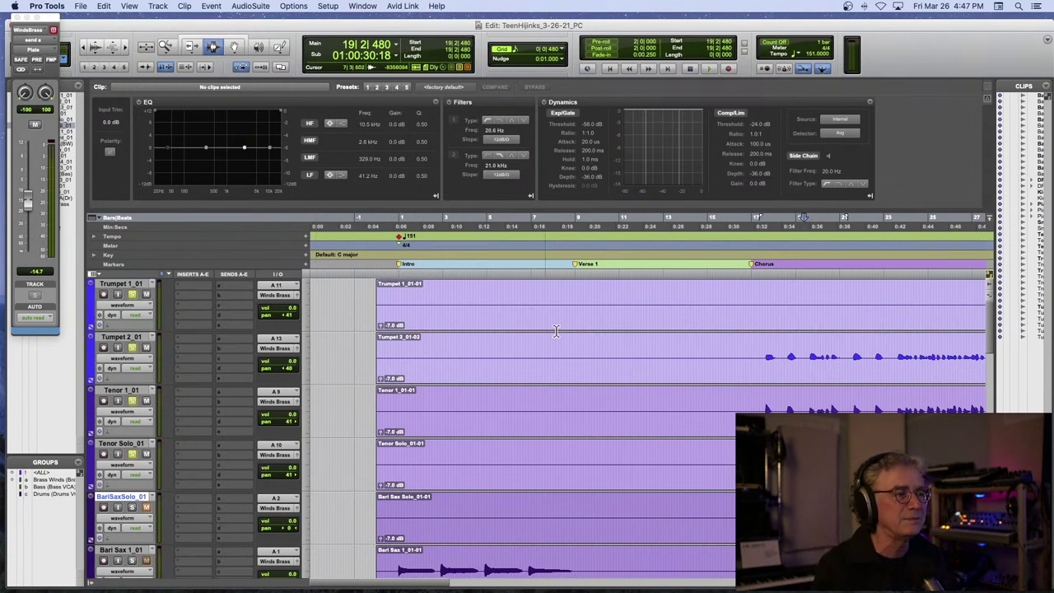
# - Audition the panned trumpet and tenor parts in the Chorus from 17|3|000
pyautogui.click(761, 365)
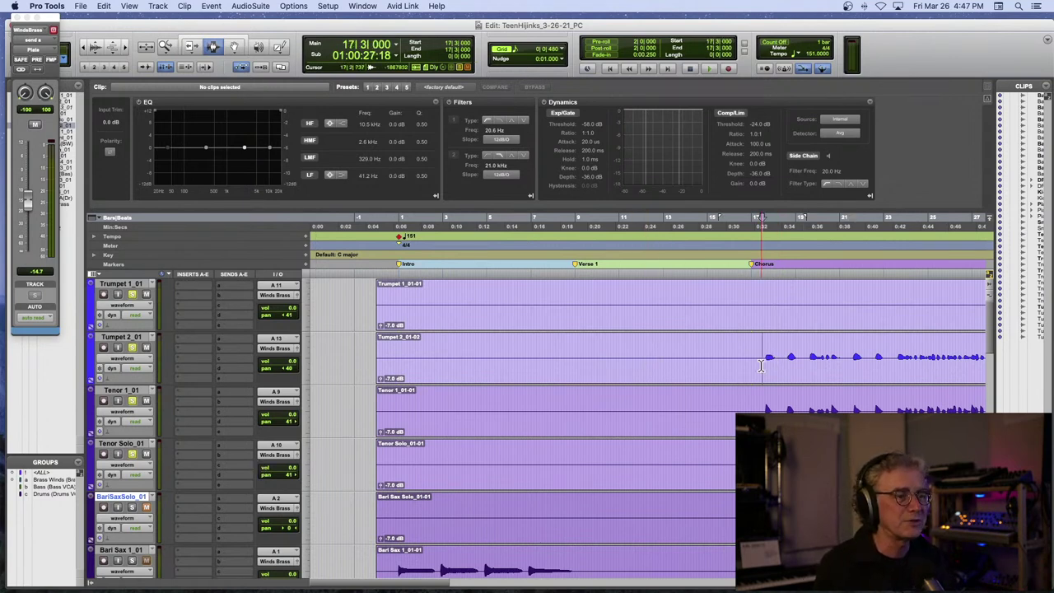
pyautogui.hscroll(3, 761, 365)
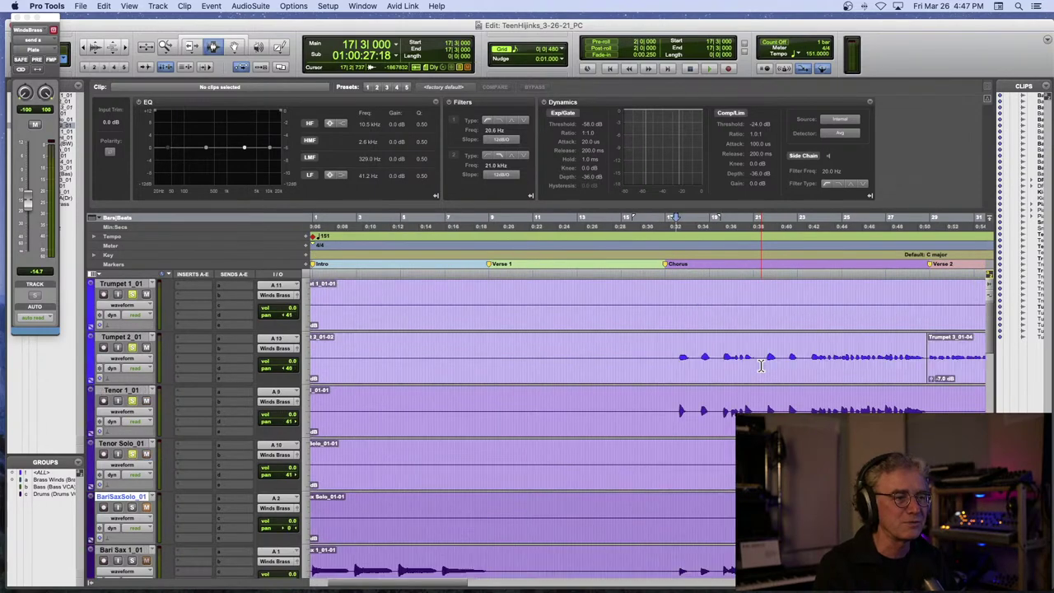
pyautogui.press('space')
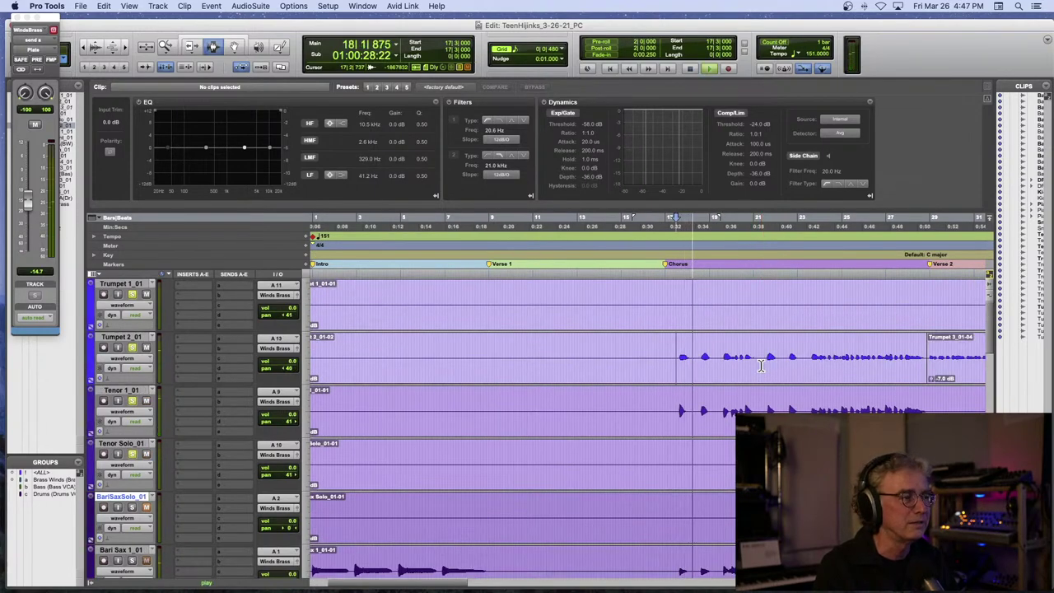
pyautogui.scroll(-1, 475, 391)
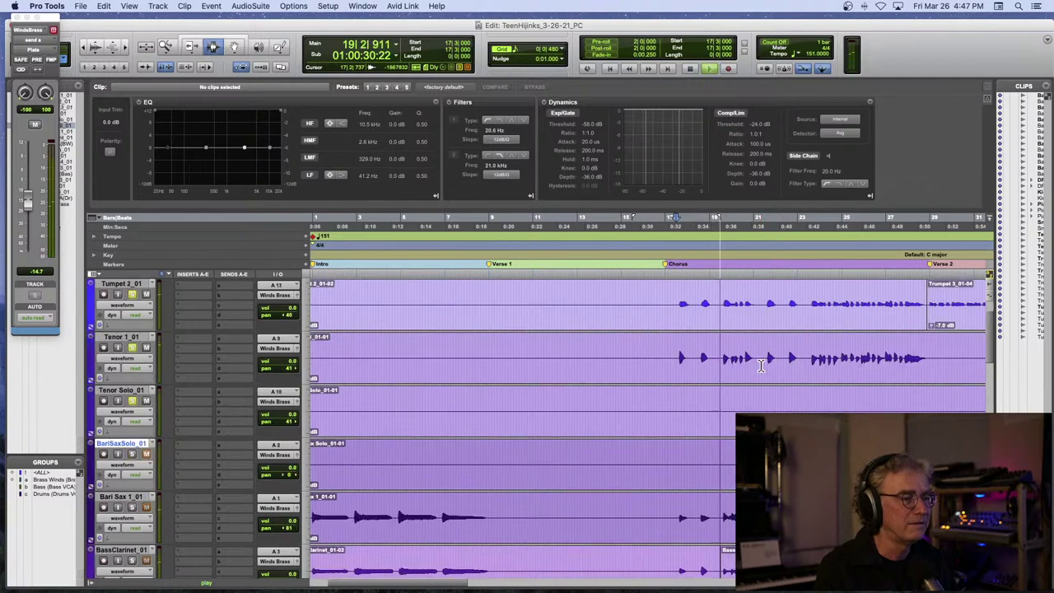
pyautogui.hotkey('ctrl', 'Up')
pyautogui.click(203, 489)
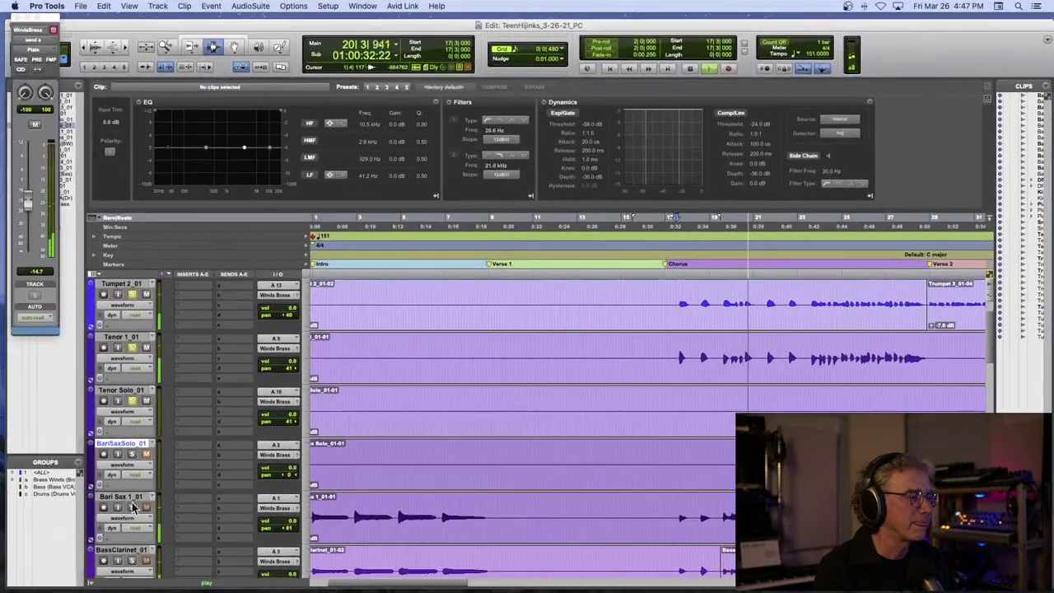
# - Solo the Bari Sax 1_01 track during chorus playback, then stop the transport
pyautogui.click(132, 507)
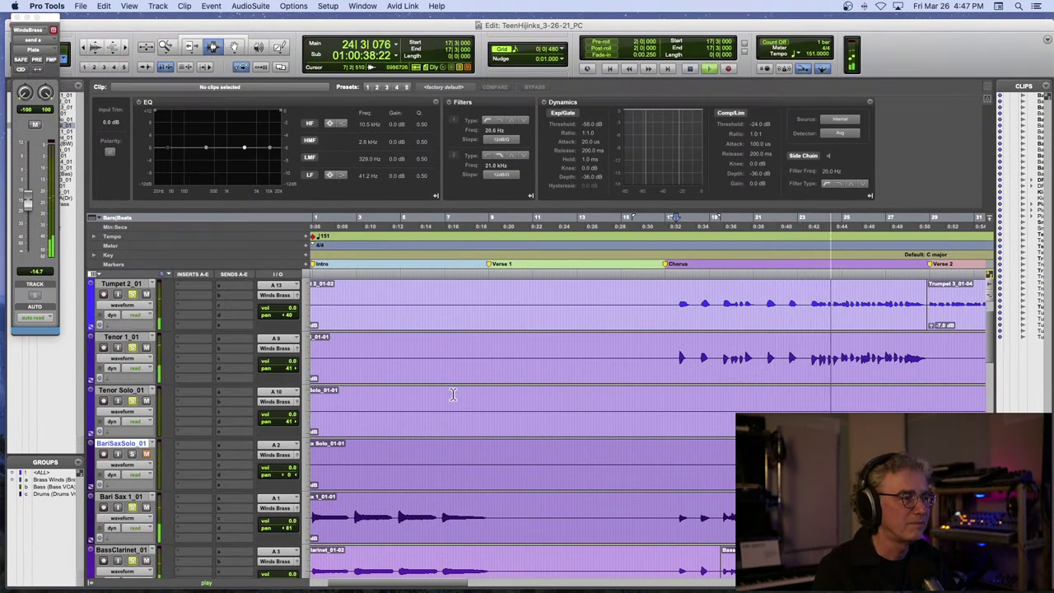
pyautogui.press('space')
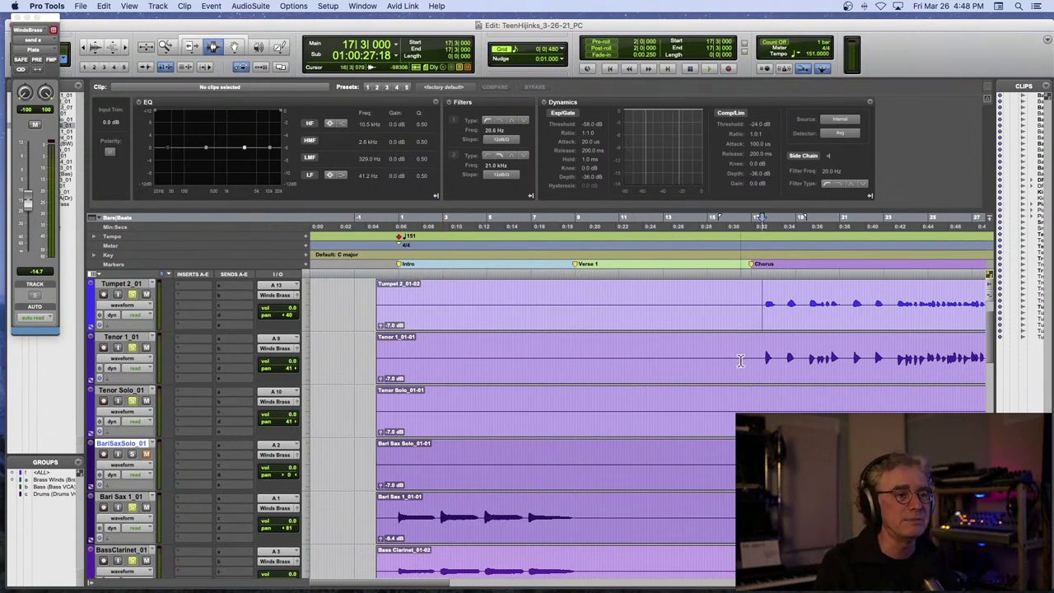
# - Play the chorus entrance and lower the Tenor 1_01 clip's gain to -13.2 dB
pyautogui.press('space')
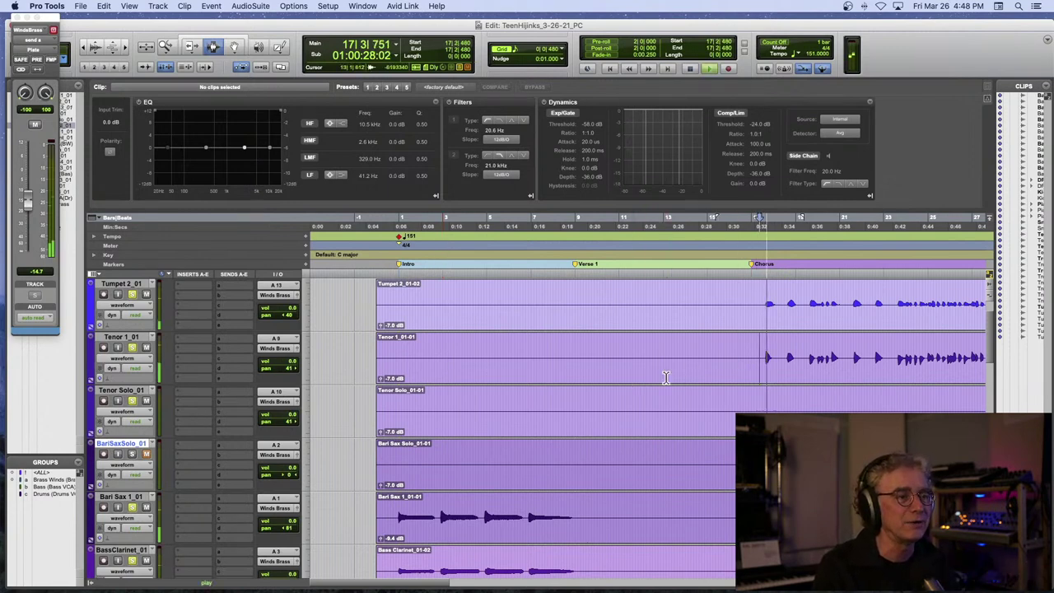
pyautogui.moveTo(380, 377); pyautogui.dragTo(382, 390)
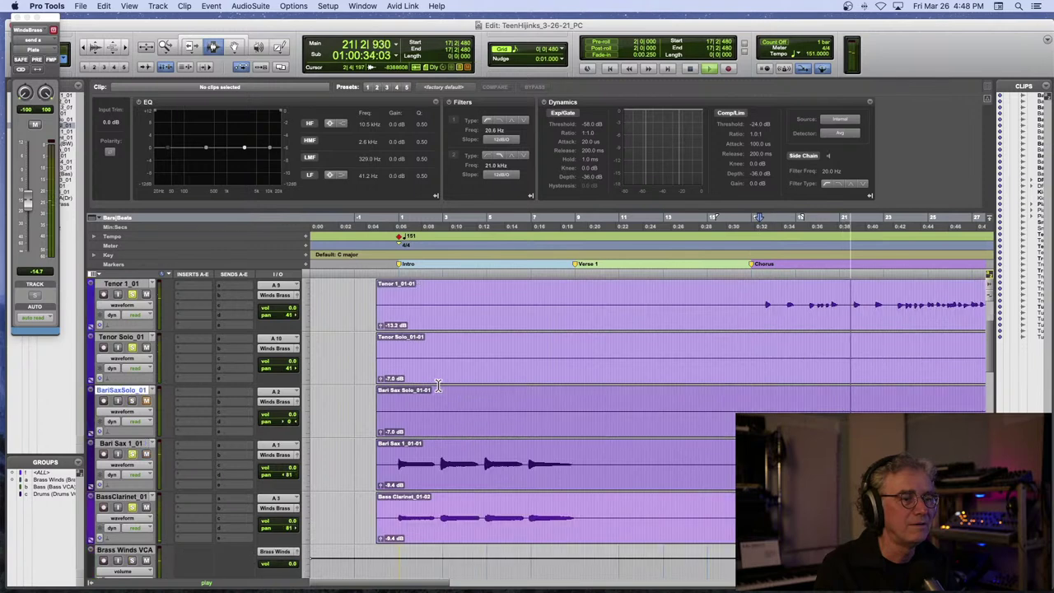
pyautogui.scroll(-2, 447, 391)
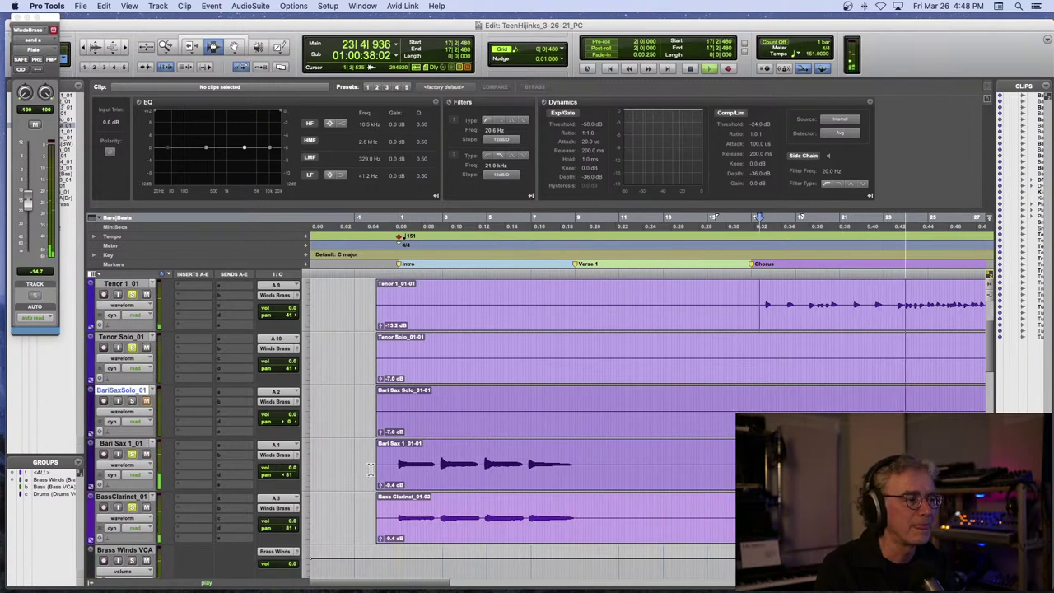
pyautogui.press('space')
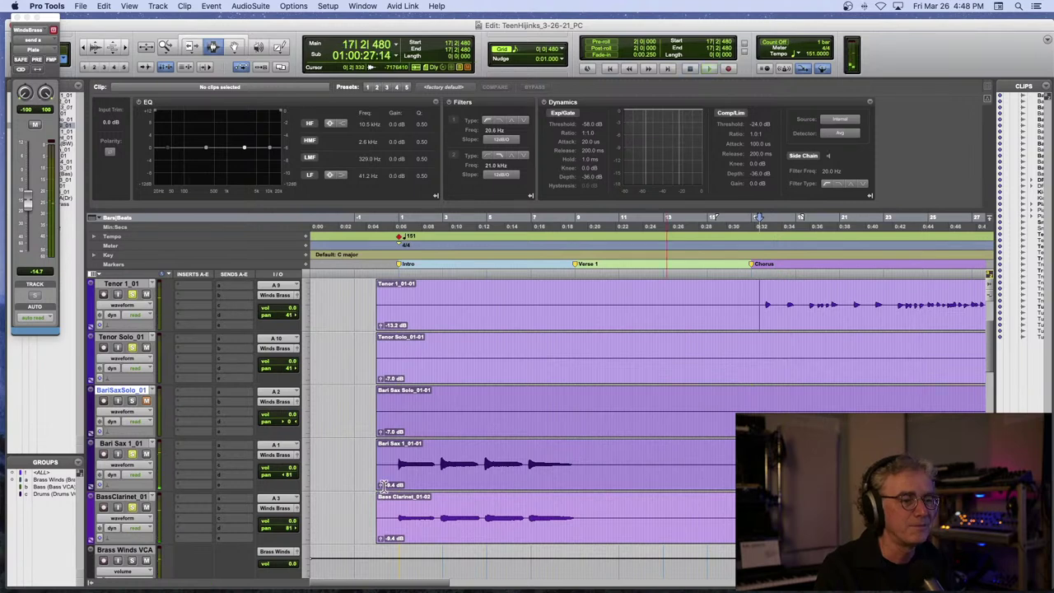
pyautogui.doubleClick(851, 518)
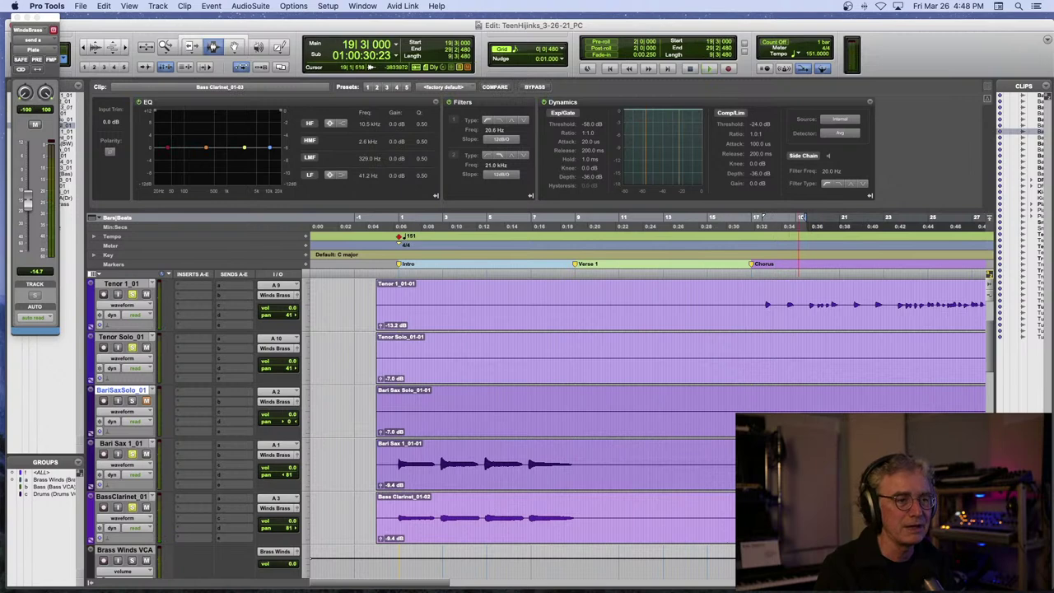
# - Raise the Trumpet 2 clip's gain to -5.6 dB and play the chorus entrance from just before bar 17
pyautogui.scroll(2, 787, 377)
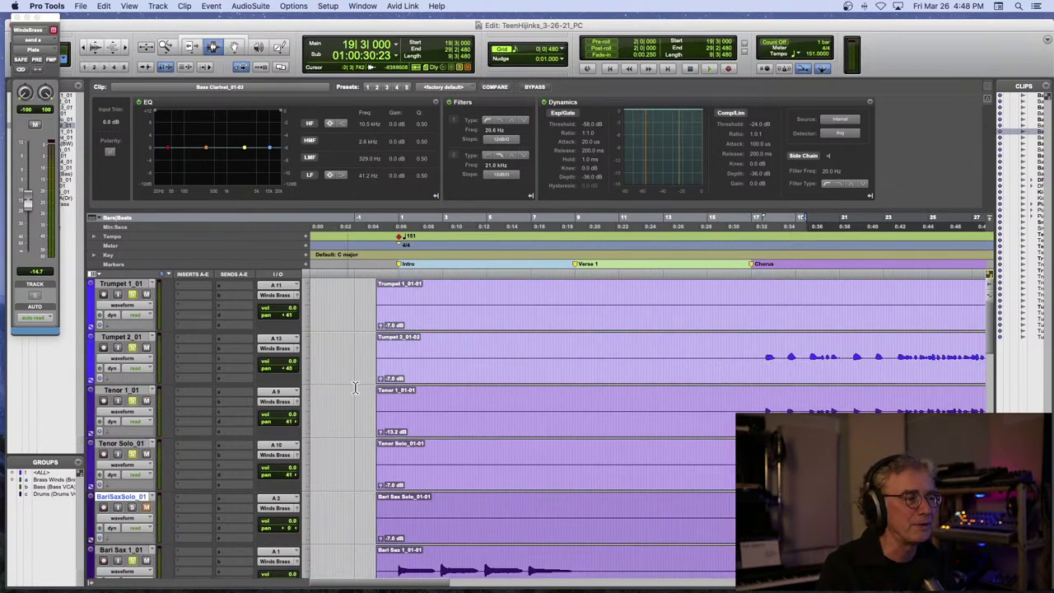
pyautogui.moveTo(381, 381); pyautogui.dragTo(381, 380)
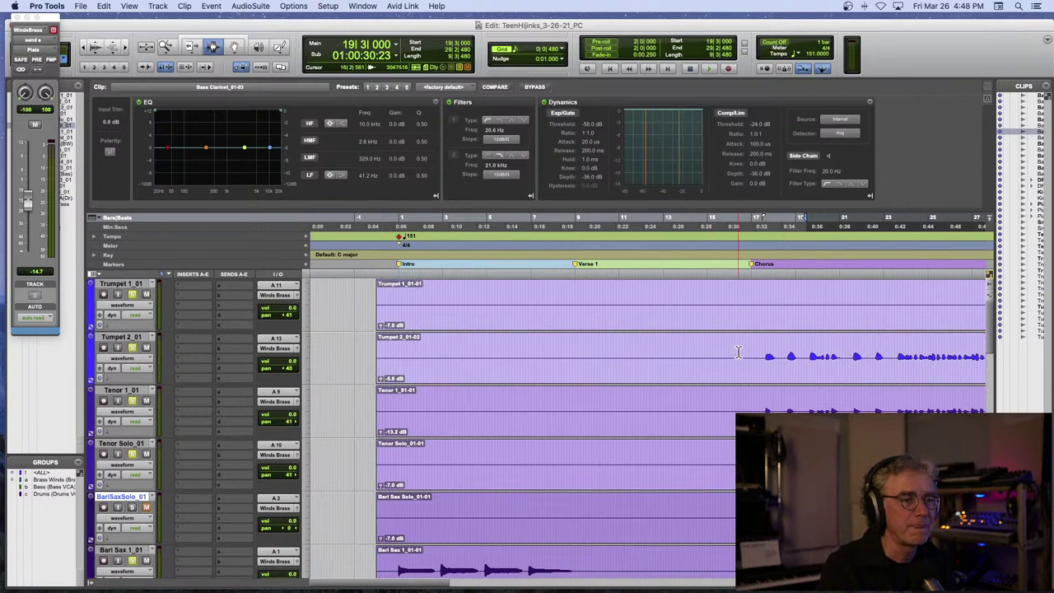
pyautogui.click(746, 352)
pyautogui.press('space')
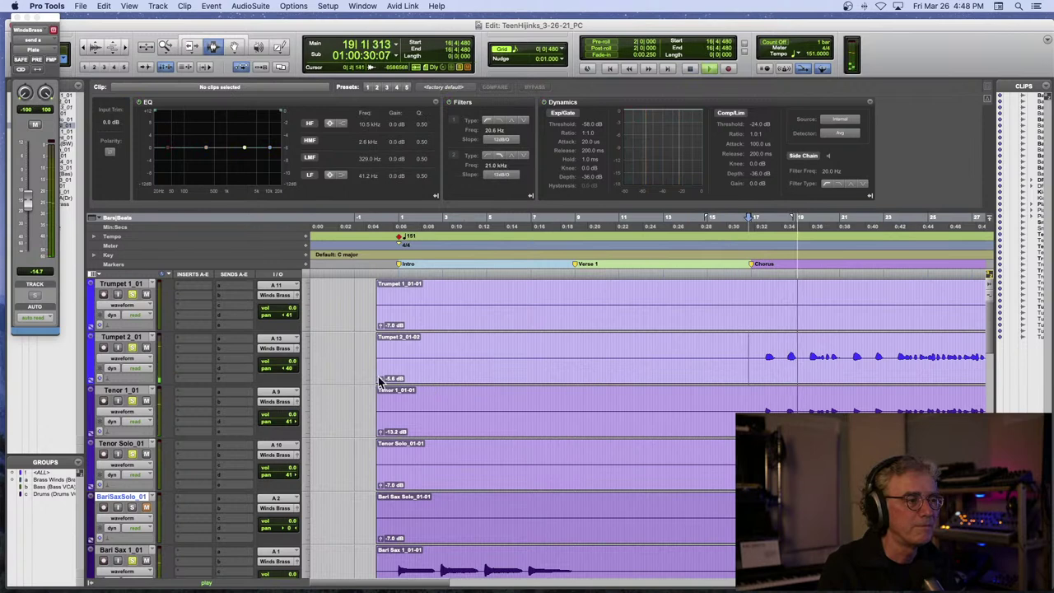
pyautogui.press('space')
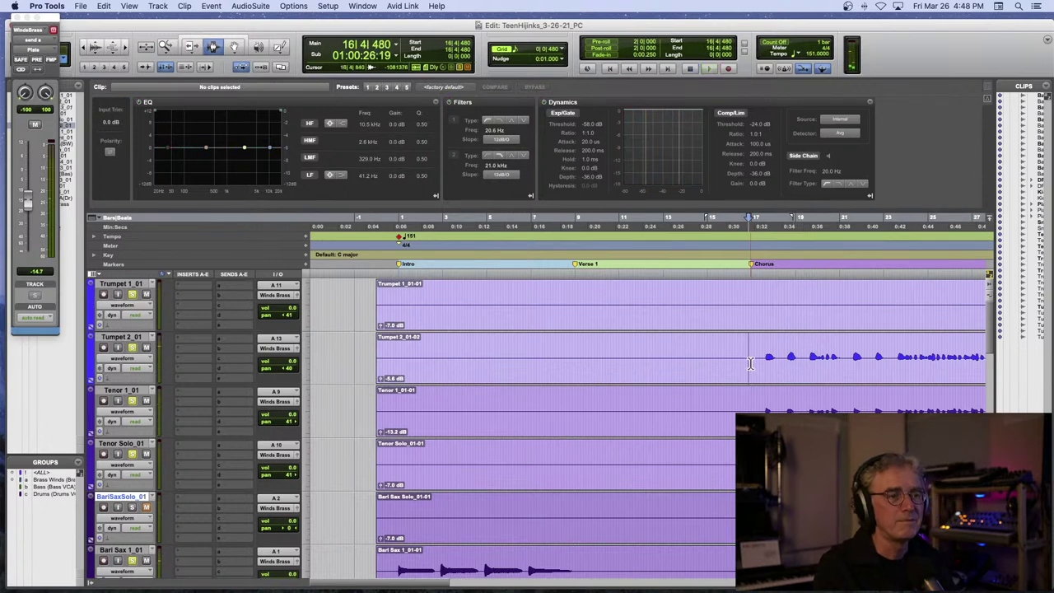
# - Zoom in on the chorus start in the Trumpet 2 track and close the floating Winds Brass send window
pyautogui.click(749, 363)
pyautogui.press('t')
pyautogui.press('t')
pyautogui.press('t')
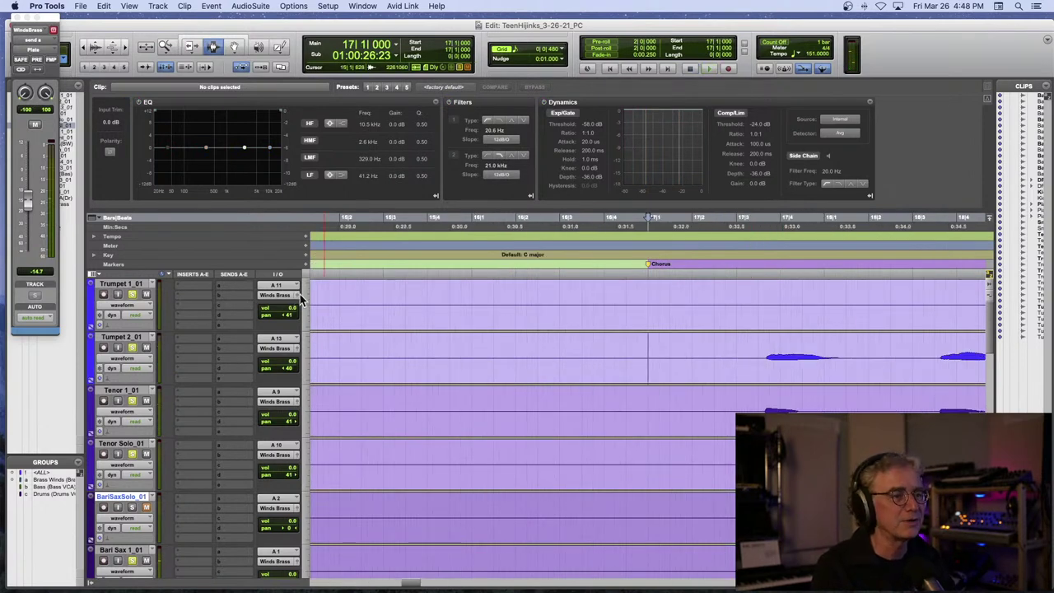
pyautogui.click(17, 17)
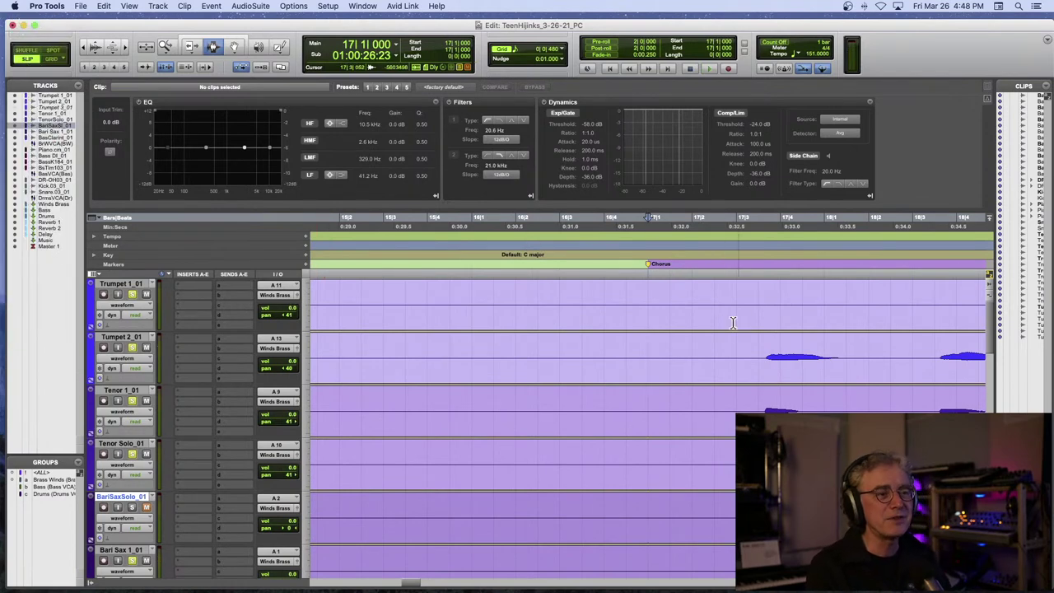
# - Separate Trumpet 2's first chorus note into its own clip, from about 17|3|652 to 18|1|803
pyautogui.click(748, 349)
pyautogui.press('t')
pyautogui.press('t')
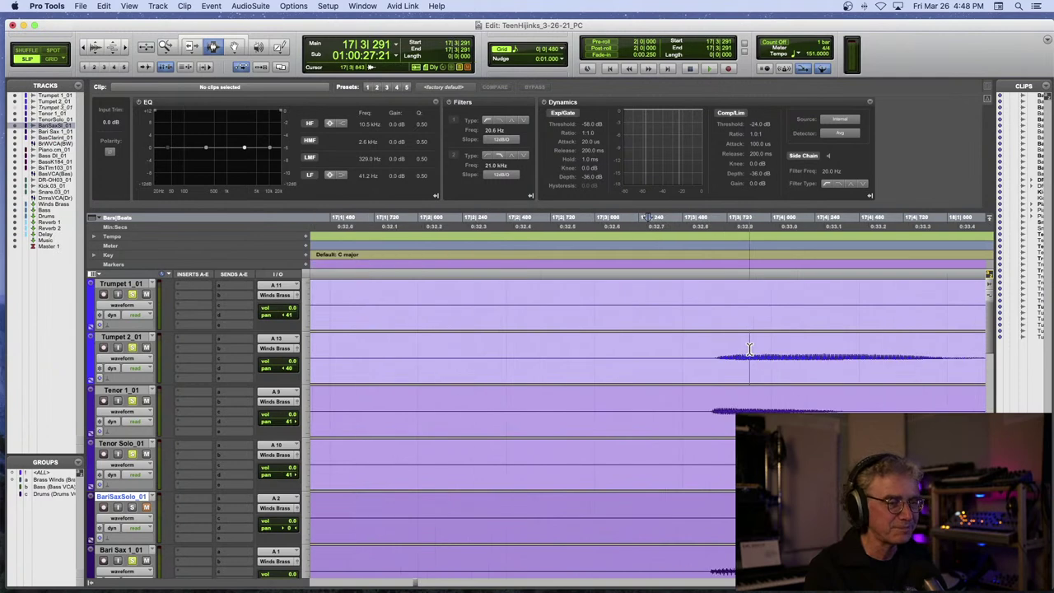
pyautogui.click(718, 358)
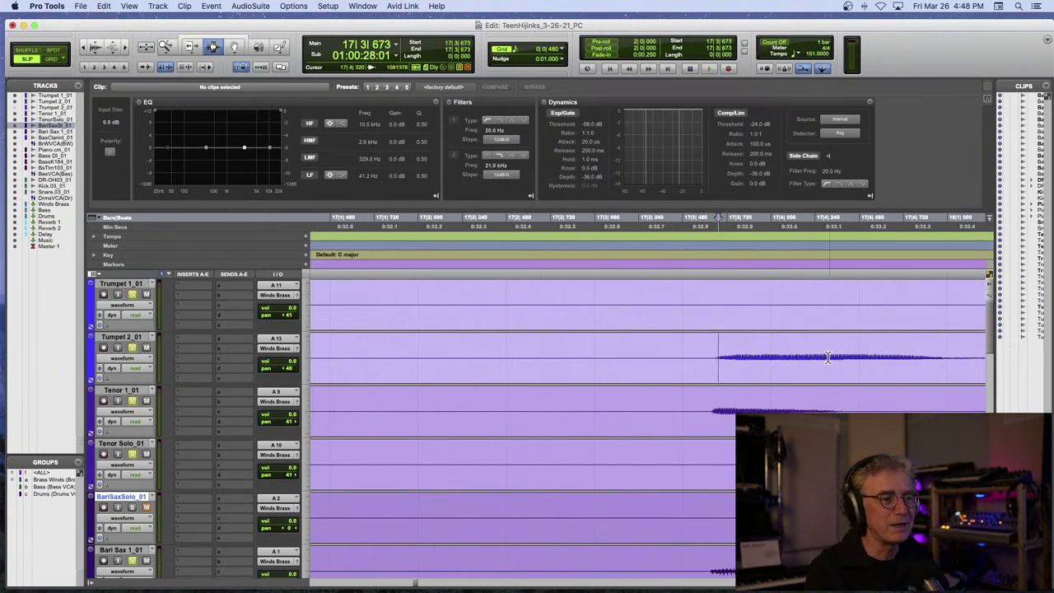
pyautogui.press('r')
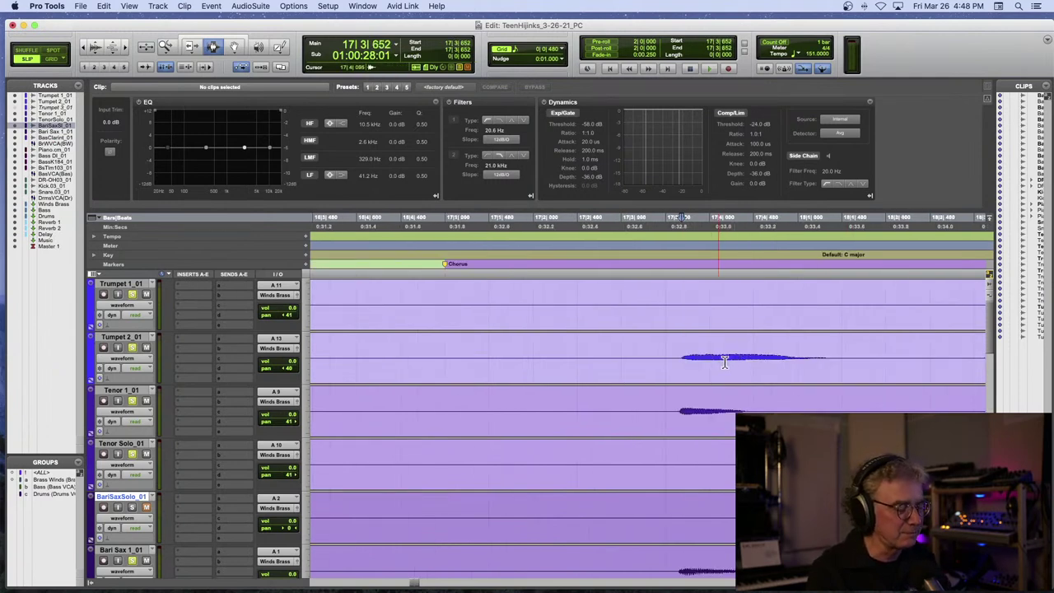
pyautogui.moveTo(722, 359); pyautogui.dragTo(870, 361)
pyautogui.press('super+e')
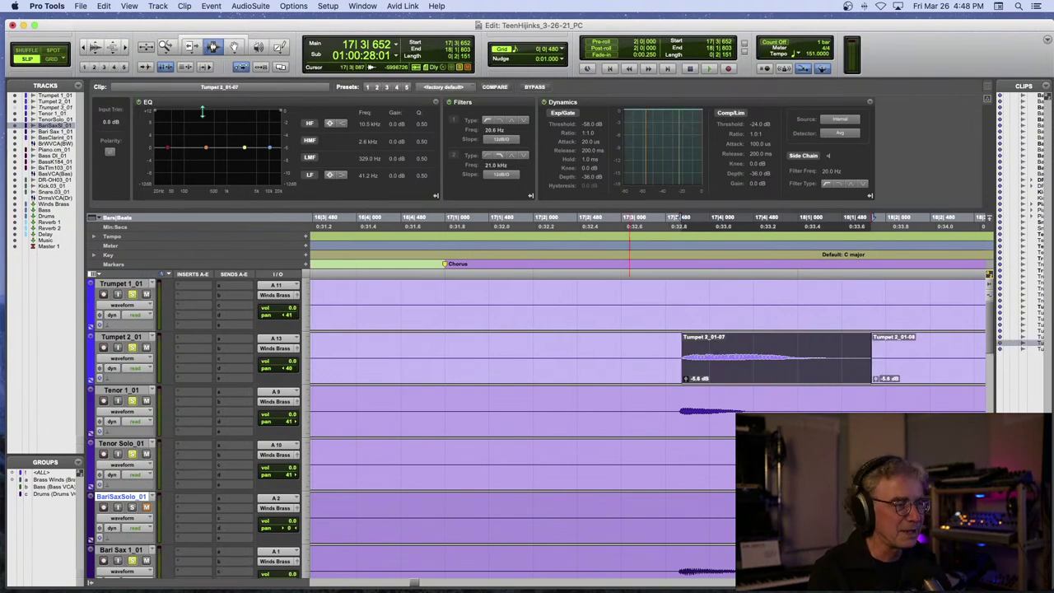
# - Move the separated Trumpet 2 note earlier to about 17|3|616, aligning its attack with the Tenor 1, Bari Sax 1 and Bass Clarinet tracks
pyautogui.click(233, 48)
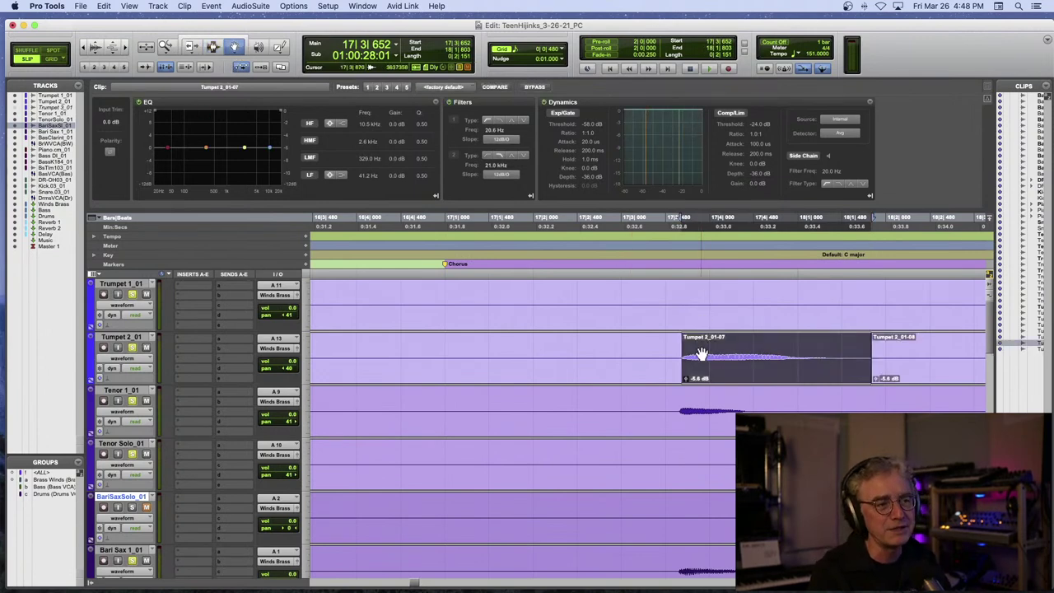
pyautogui.moveTo(701, 354); pyautogui.dragTo(696, 354)
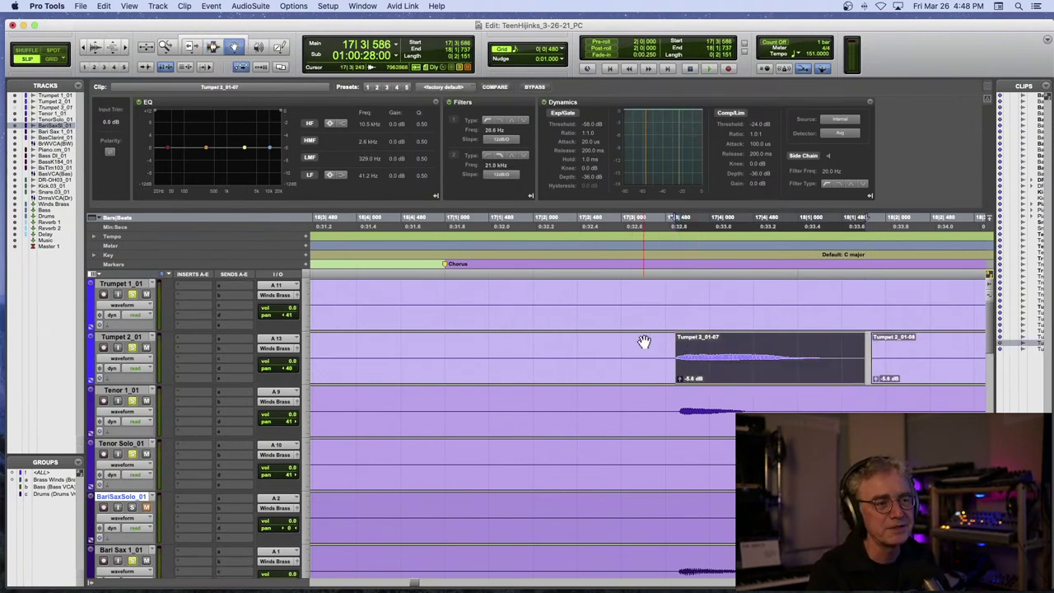
pyautogui.scroll(-3, 644, 343)
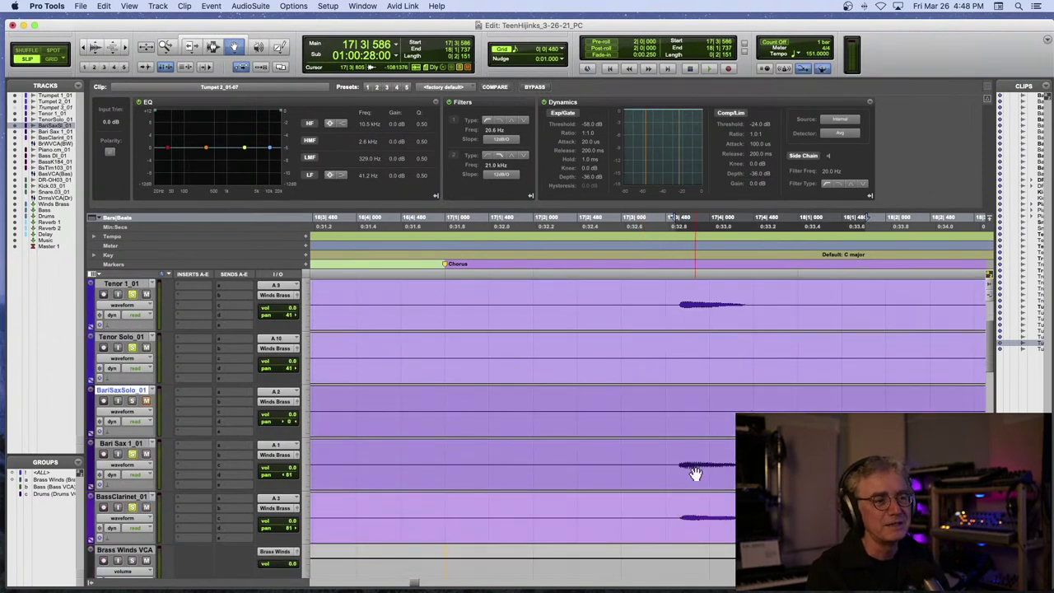
pyautogui.click(679, 317)
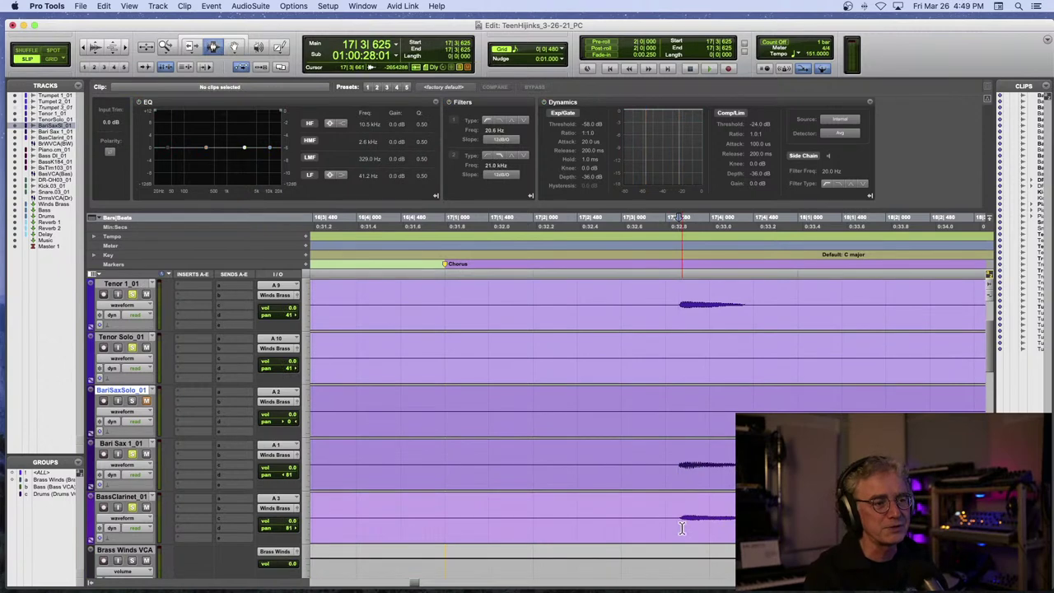
pyautogui.scroll(3, 680, 527)
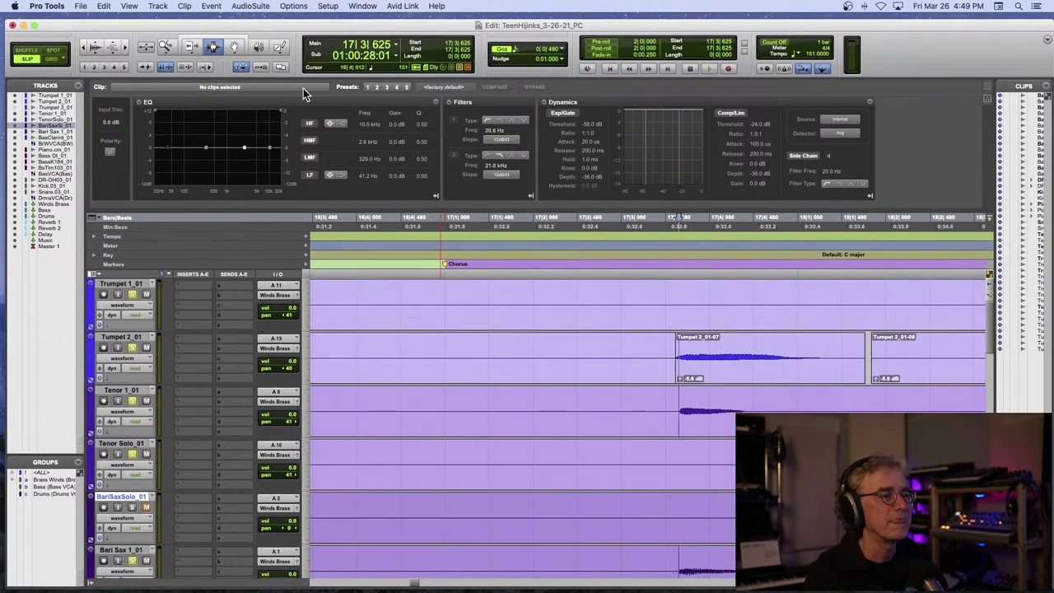
pyautogui.click(233, 47)
pyautogui.click(690, 354)
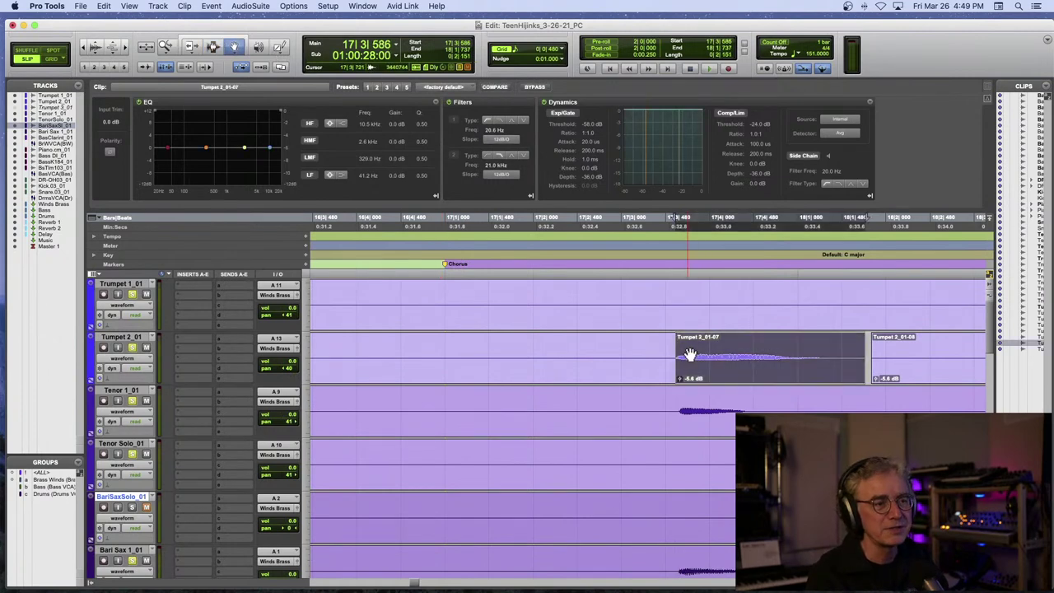
pyautogui.moveTo(690, 354); pyautogui.dragTo(691, 354)
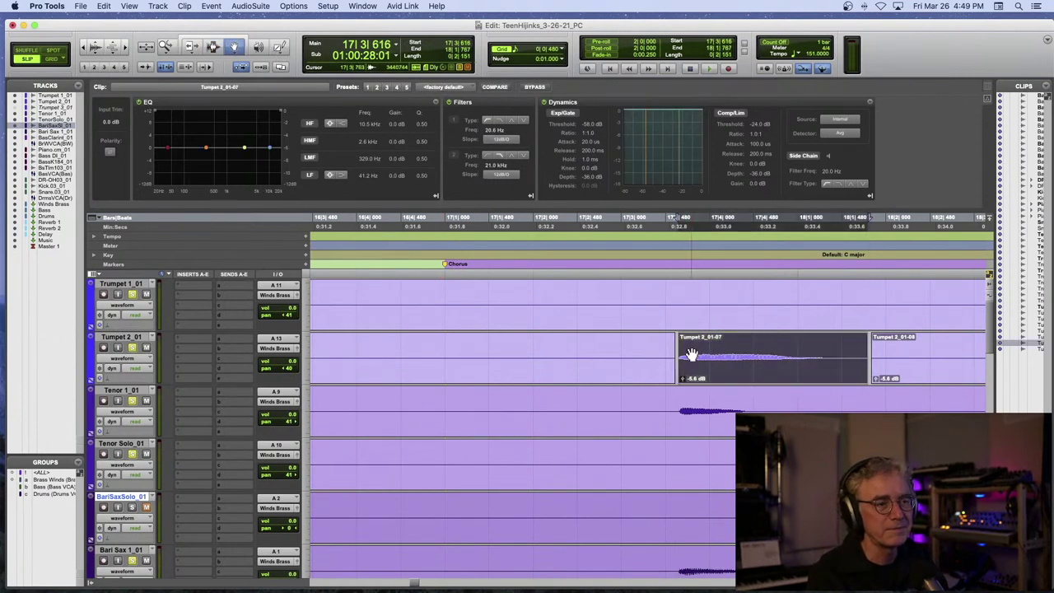
# - Play the chorus entrance from about 17|2|593 to check the moved trumpet note's timing
pyautogui.click(587, 249)
pyautogui.press('space')
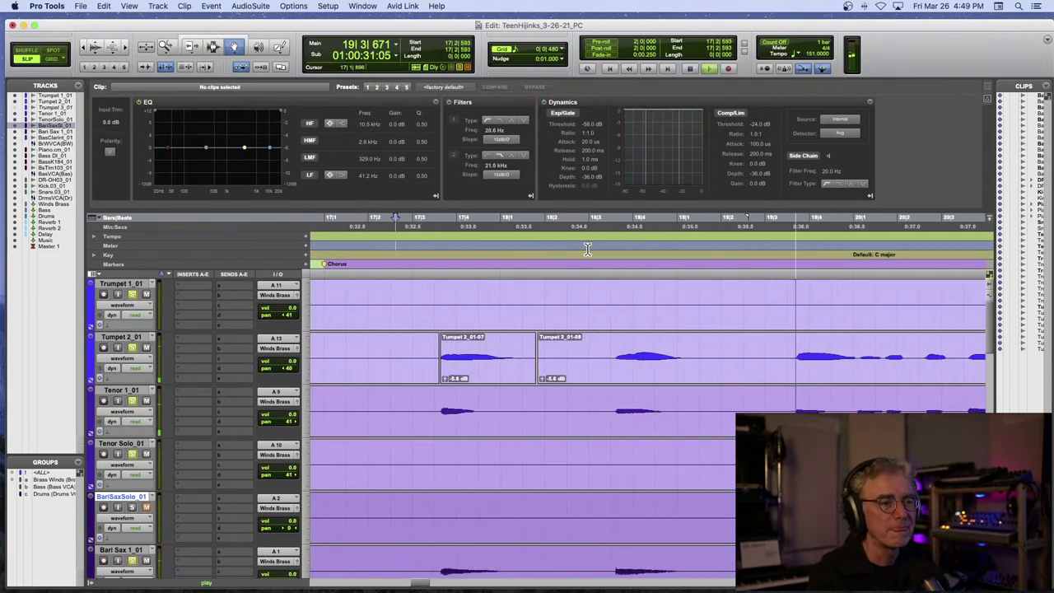
pyautogui.press('space')
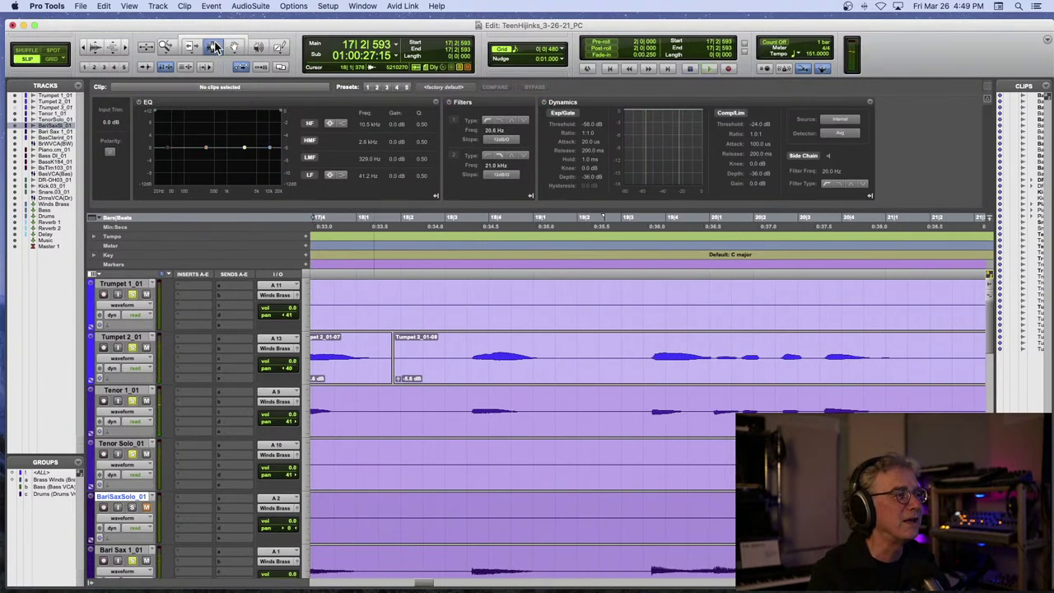
# - Split the Trumpet 2 clip at about 18|3|419, just before the second note, and at about 21|1|487 and 21|3|551
pyautogui.click(463, 359)
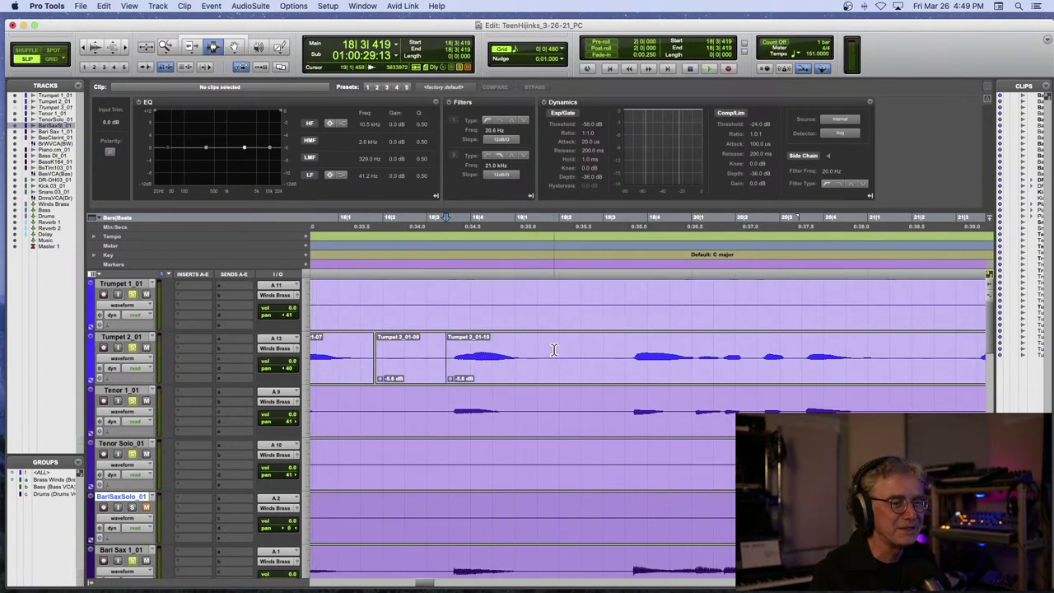
pyautogui.hscroll(5, 510, 354)
pyautogui.click(725, 357)
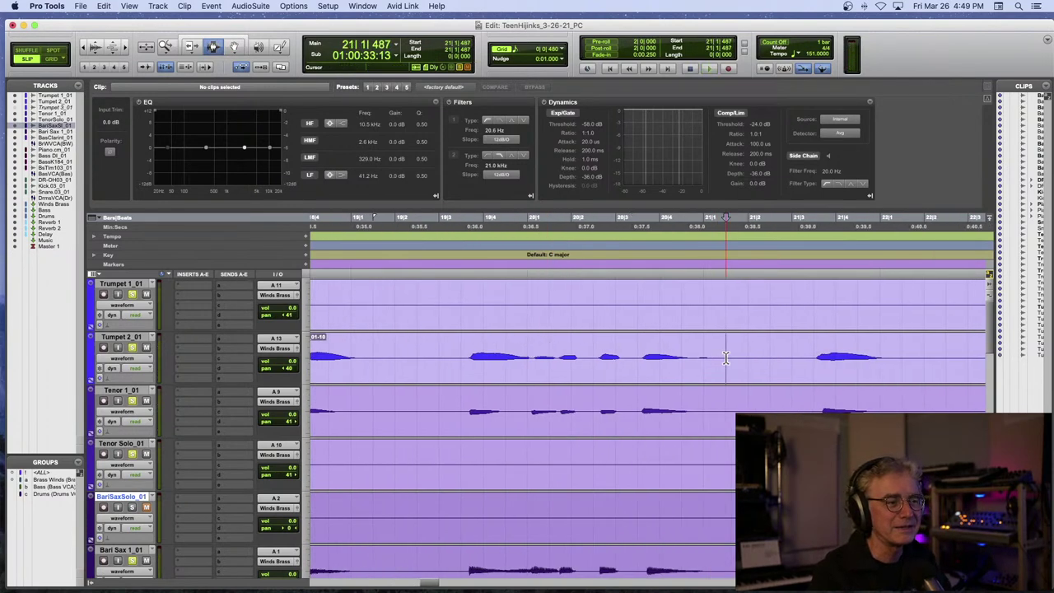
pyautogui.press('super+e')
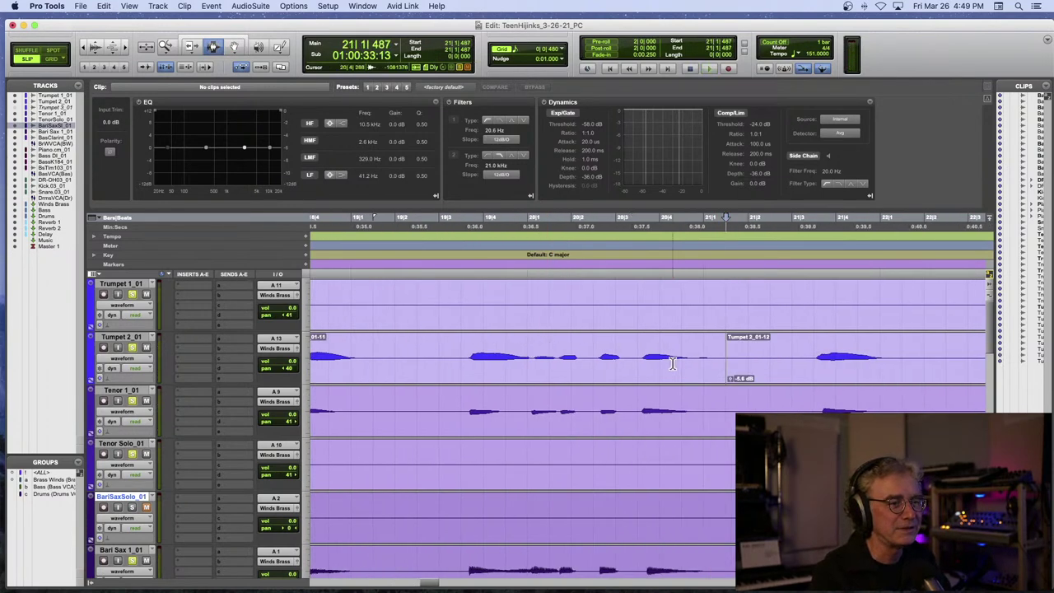
pyautogui.click(816, 359)
pyautogui.press('super+e')
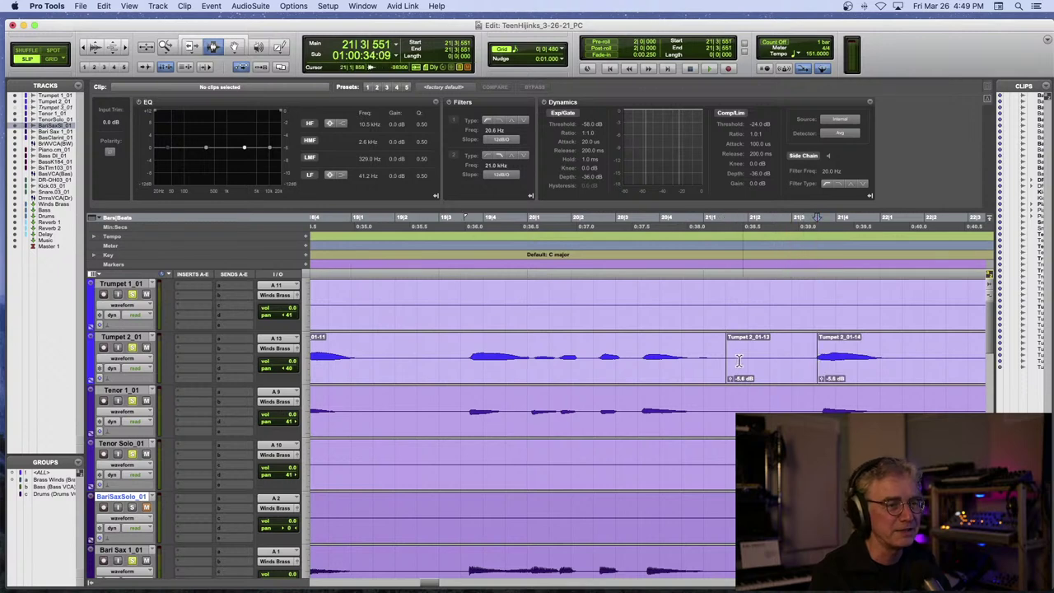
# - Move the Trumpet 2 clip containing the second chorus note slightly earlier, to about 18|3|380, to line up with Tenor 1
pyautogui.hscroll(-5, 736, 357)
pyautogui.click(231, 47)
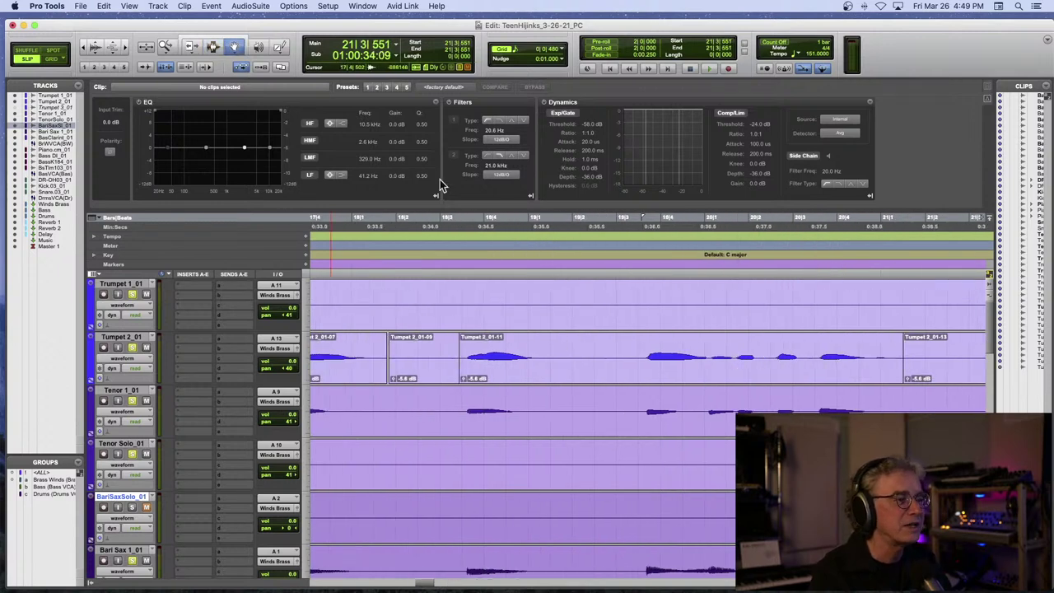
pyautogui.click(554, 362)
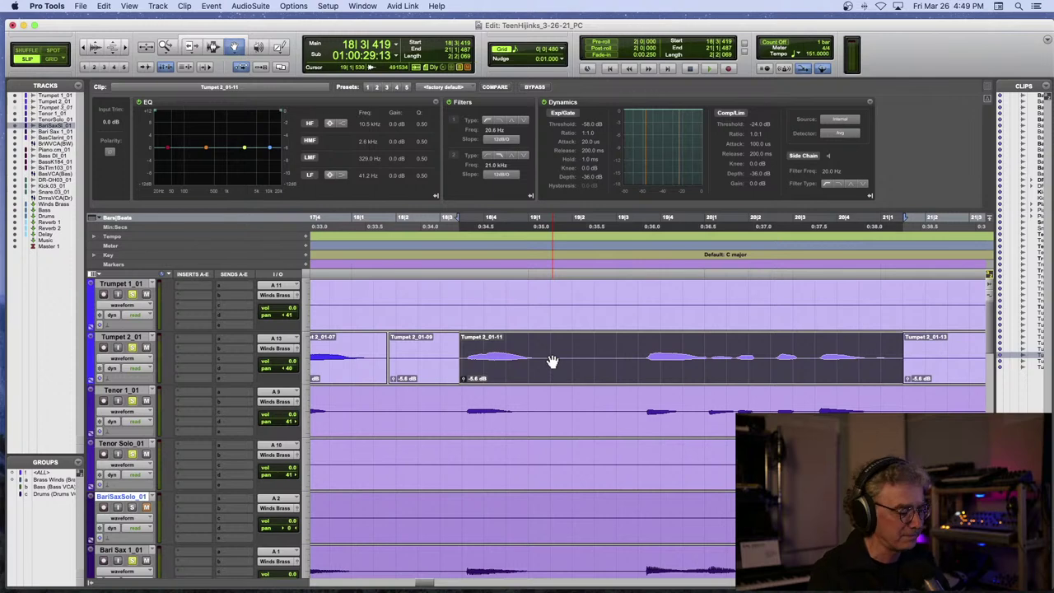
pyautogui.press('super+bracketright')
pyautogui.press('super+bracketright')
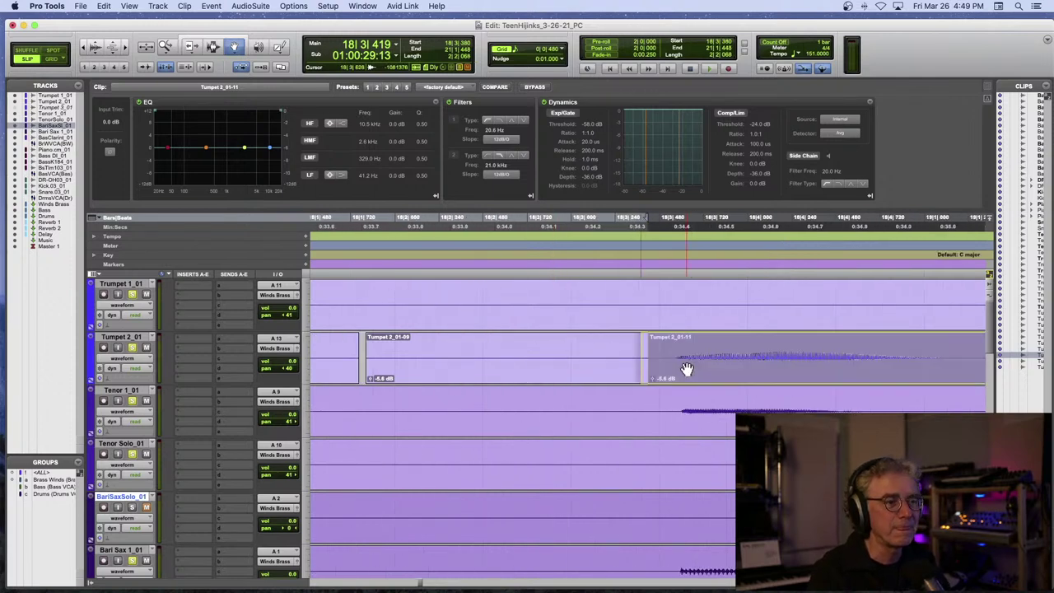
pyautogui.moveTo(686, 368); pyautogui.dragTo(682, 368)
# - Play the edited trumpet phrase from about 18|2|957 with the timeline zoomed out around the chorus
pyautogui.click(570, 251)
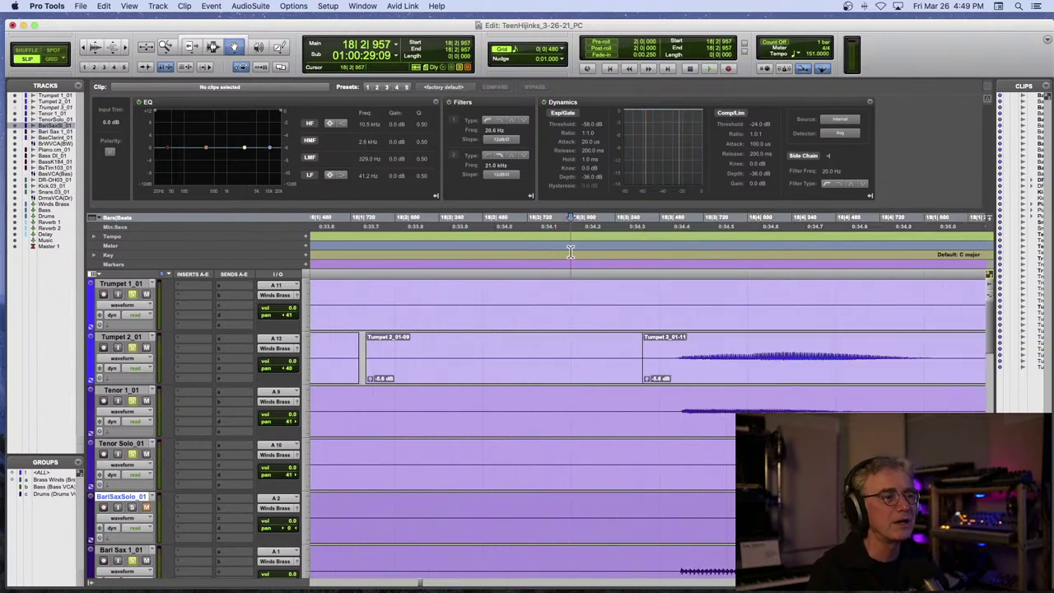
pyautogui.press('space')
pyautogui.press('super+bracketleft')
pyautogui.press('super+bracketleft')
pyautogui.press('super+bracketleft')
pyautogui.press('super+bracketleft')
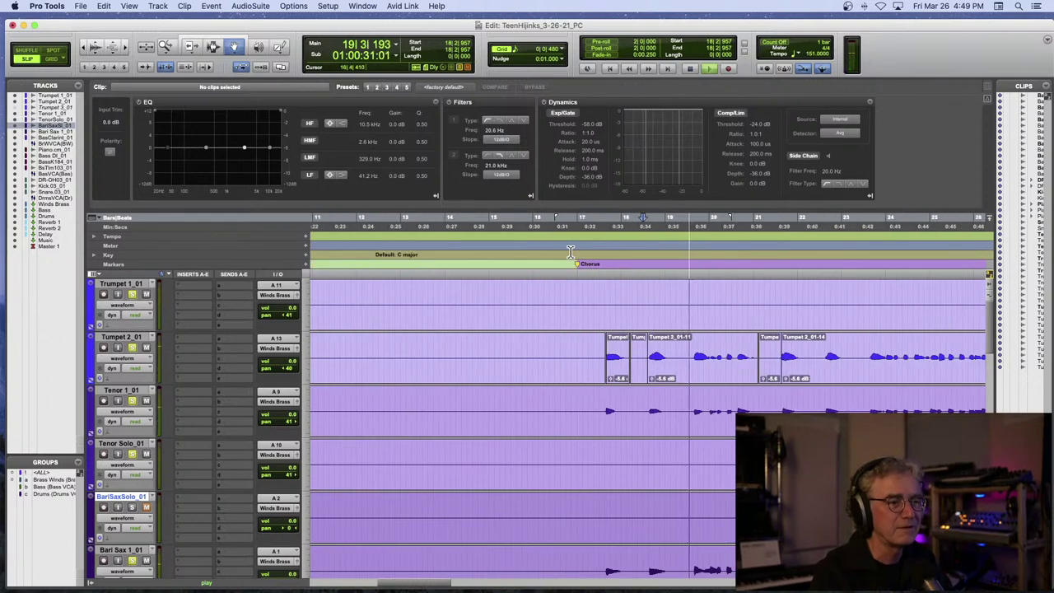
# - Separate the quiet Trumpet 2 note from about 20|1|108 to 20|1|622 into its own clip
pyautogui.press('space')
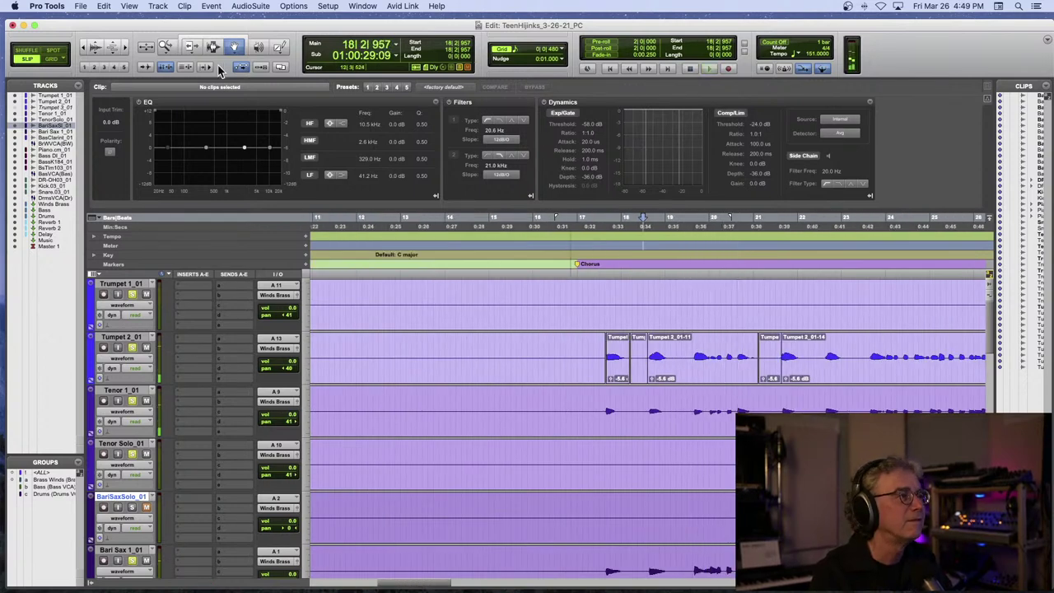
pyautogui.click(213, 50)
pyautogui.click(708, 366)
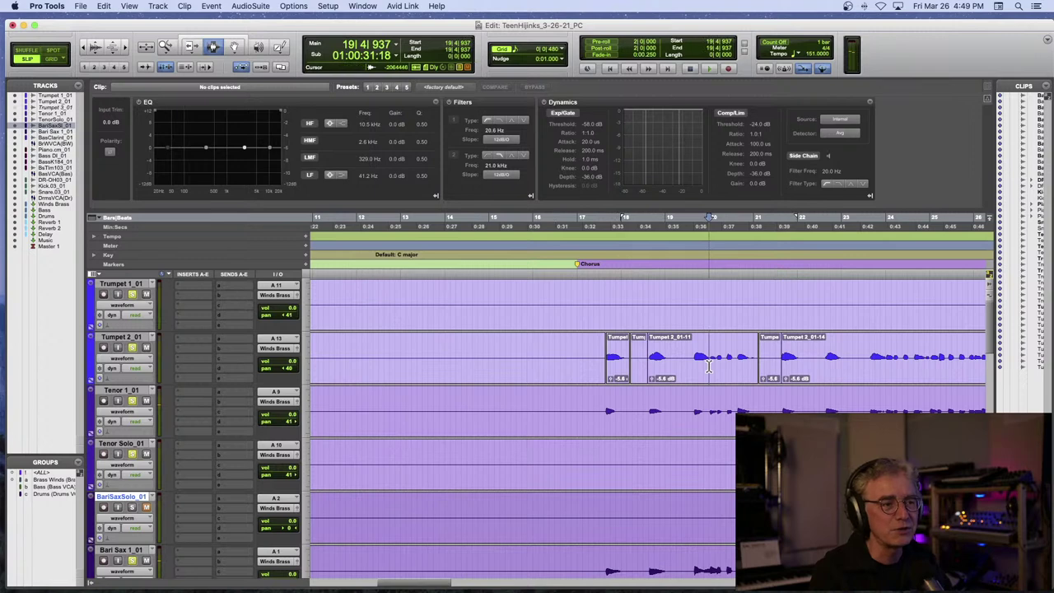
pyautogui.press('t')
pyautogui.press('t')
pyautogui.press('t')
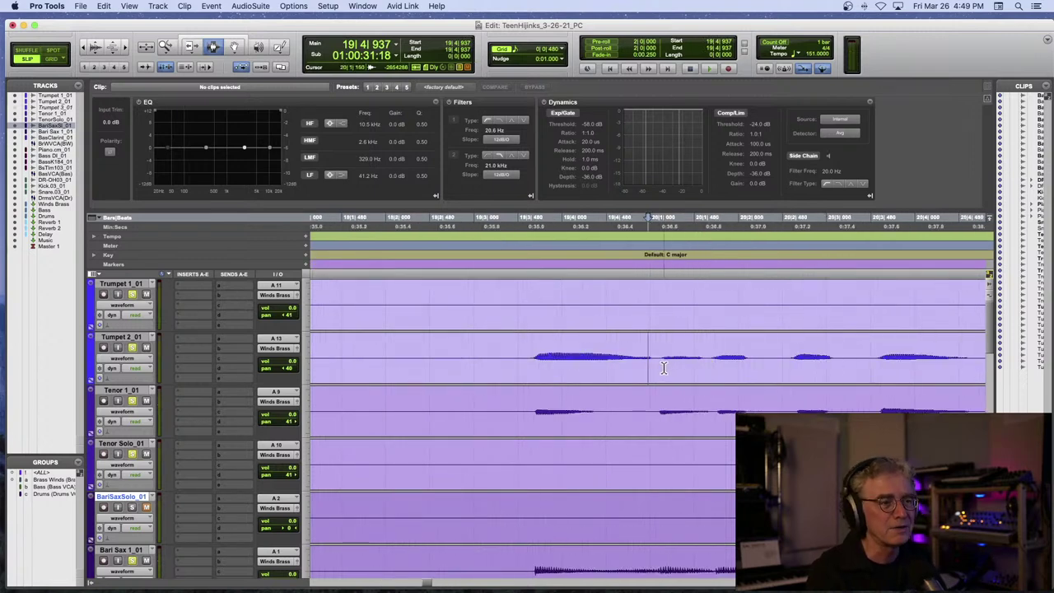
pyautogui.click(660, 364)
pyautogui.keyDown('shift'); pyautogui.click(706, 364); pyautogui.keyUp('shift')
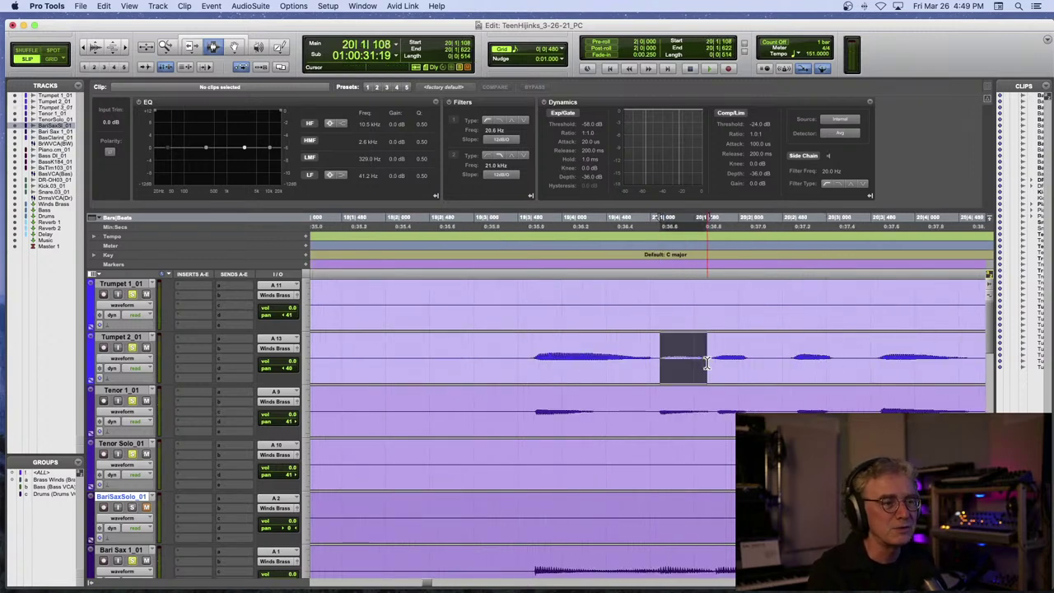
pyautogui.press('super+e')
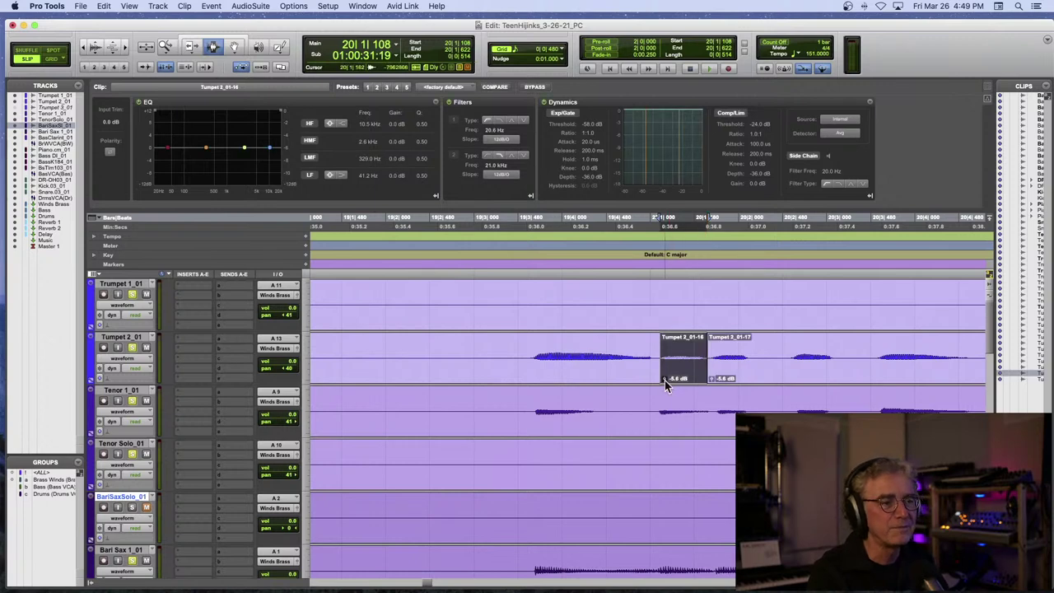
# - Raise the clip gain of the separated Trumpet 2 note to about +3.5 dB, auditioning the phrase from about 19|3|469
pyautogui.moveTo(665, 385); pyautogui.dragTo(667, 381)
pyautogui.click(519, 356)
pyautogui.press('space')
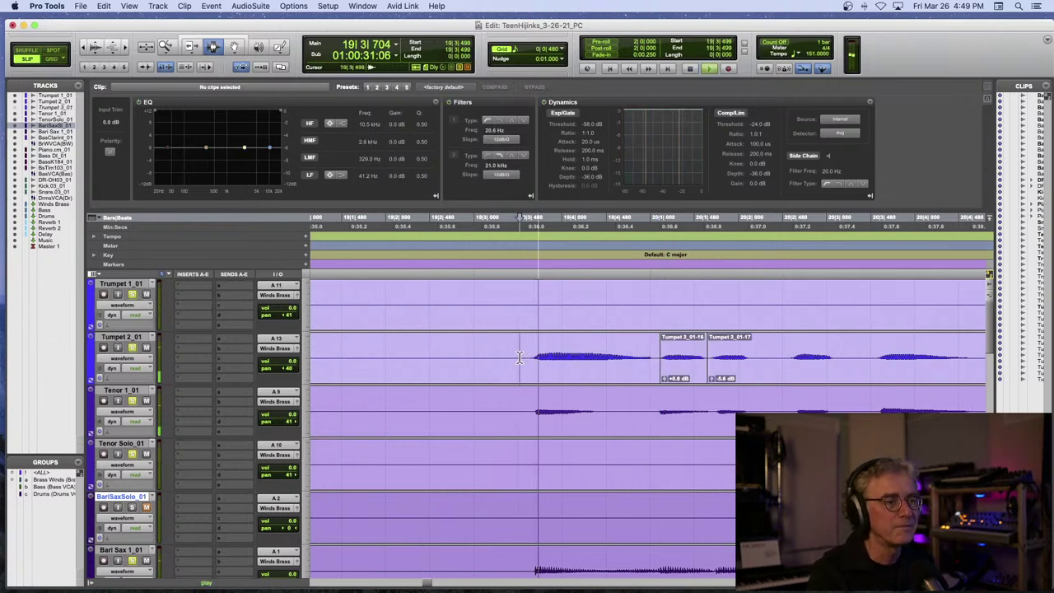
pyautogui.press('space')
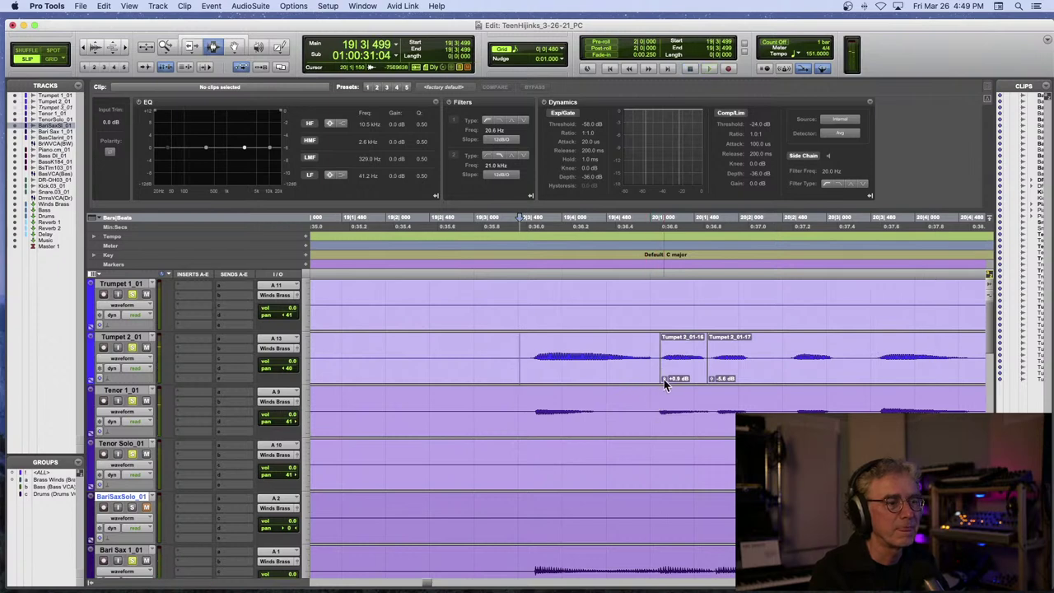
pyautogui.moveTo(665, 381); pyautogui.dragTo(665, 381)
pyautogui.click(518, 362)
pyautogui.press('space')
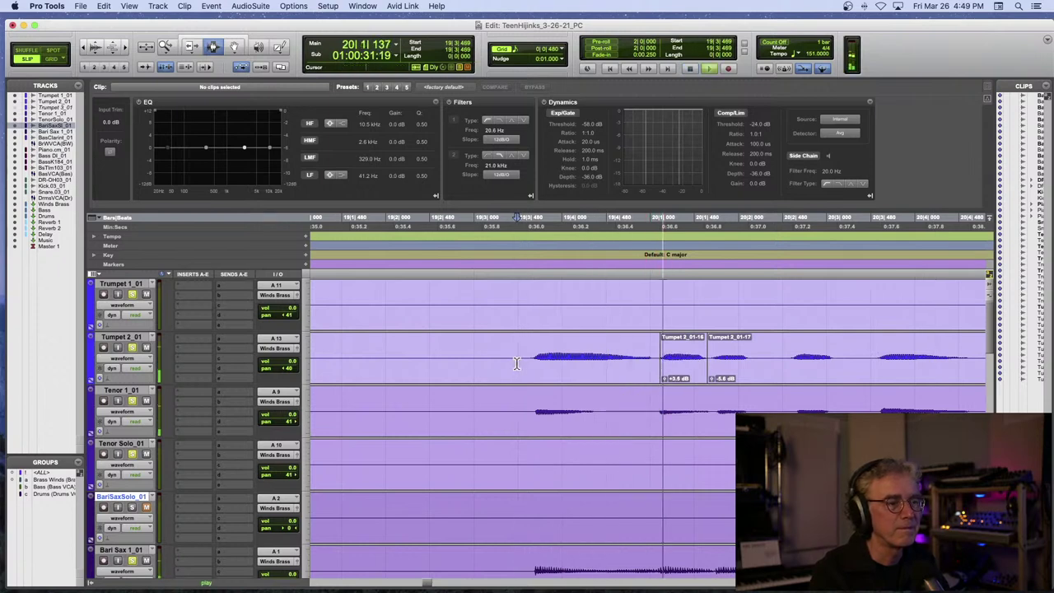
pyautogui.press('r')
pyautogui.press('r')
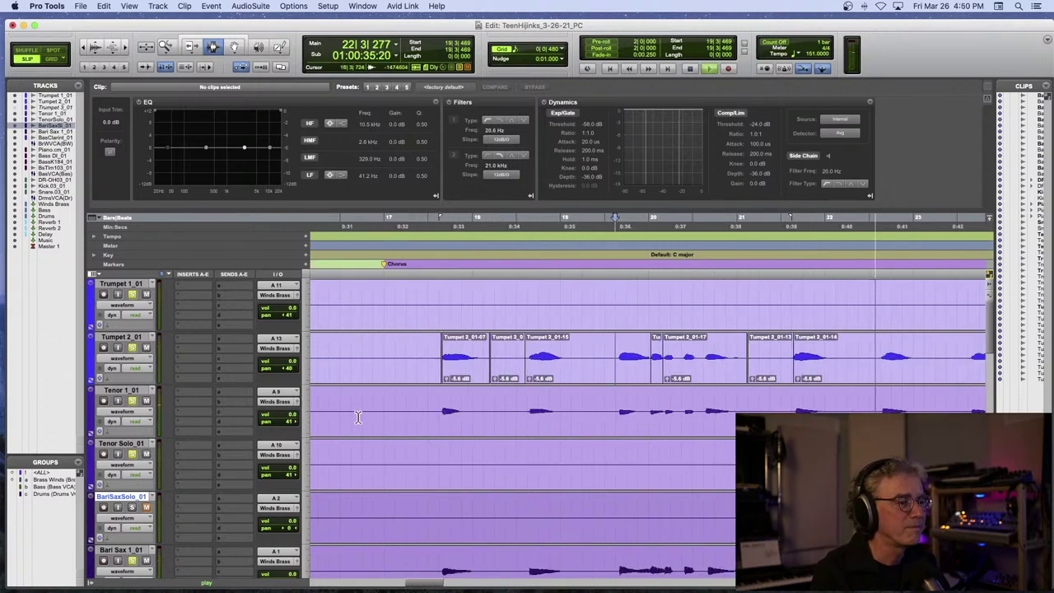
# - Lower the track volumes of Bari Sax 1 and Bass Clarinet to -2.6 dB each
pyautogui.scroll(-3, 358, 417)
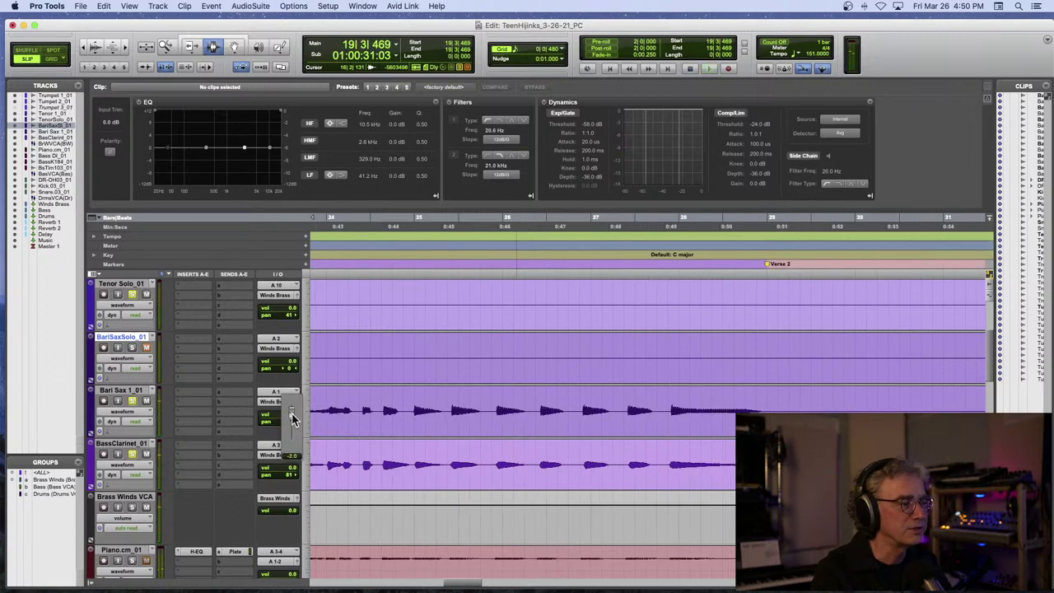
pyautogui.moveTo(293, 418); pyautogui.dragTo(294, 421)
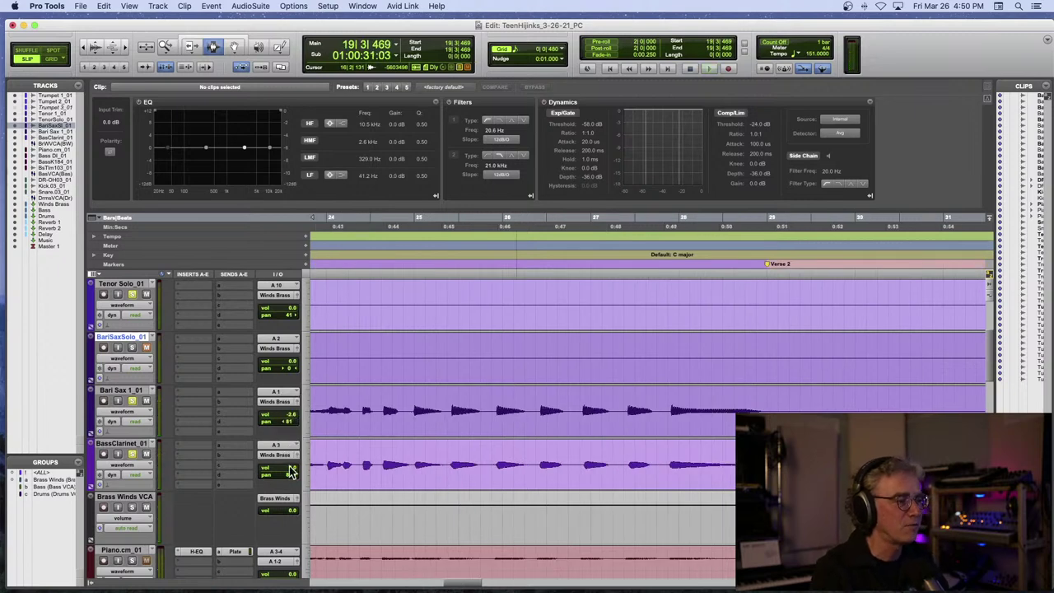
pyautogui.moveTo(290, 467); pyautogui.dragTo(289, 467)
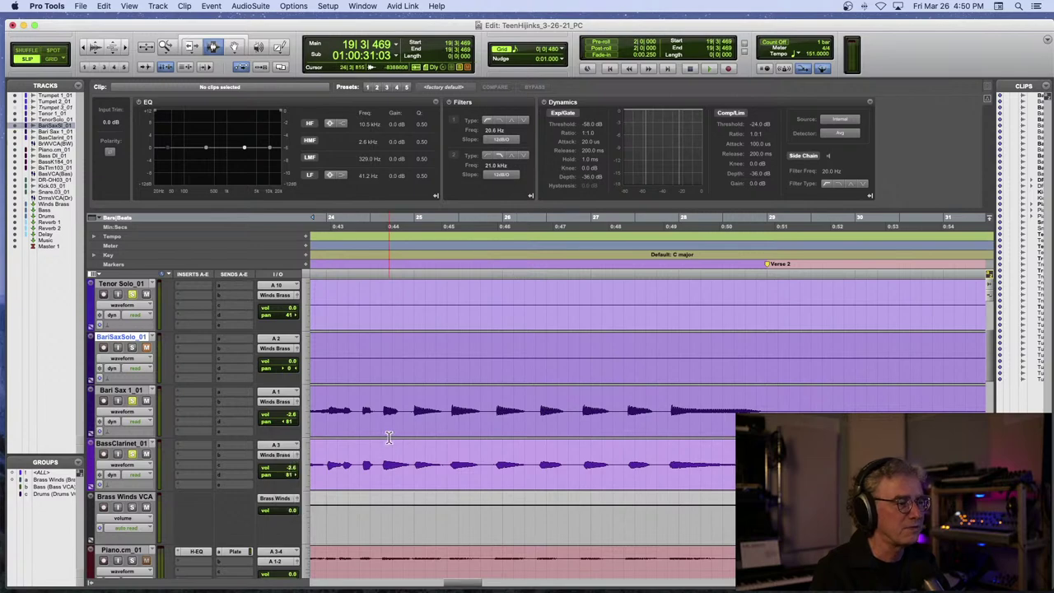
# - Play the winds from about 24|3|815 to check the balance in the second half of the chorus
pyautogui.click(388, 409)
pyautogui.press('space')
pyautogui.press('super+bracketleft')
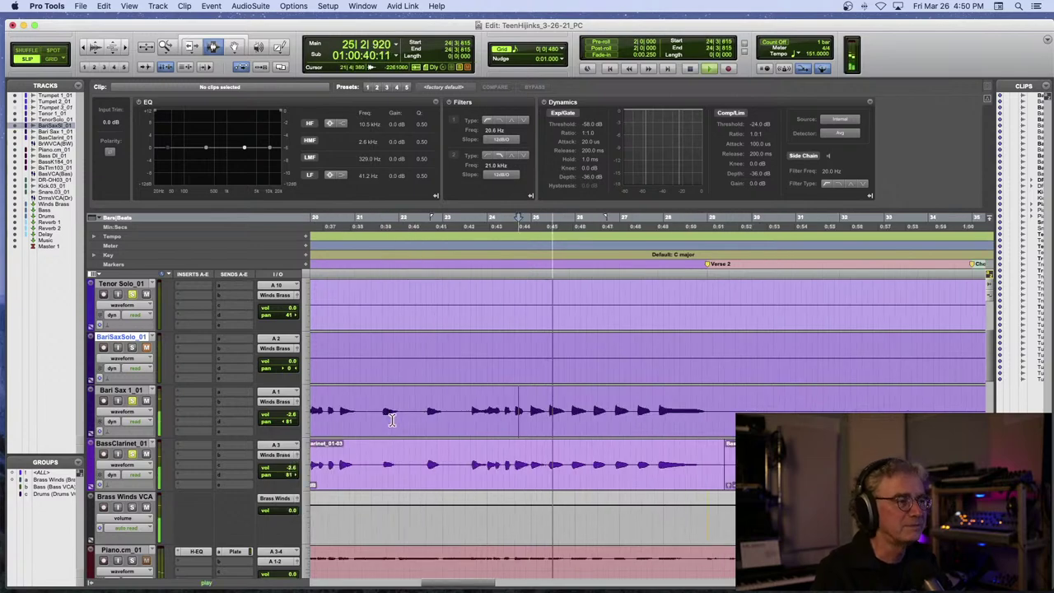
pyautogui.scroll(3, 403, 417)
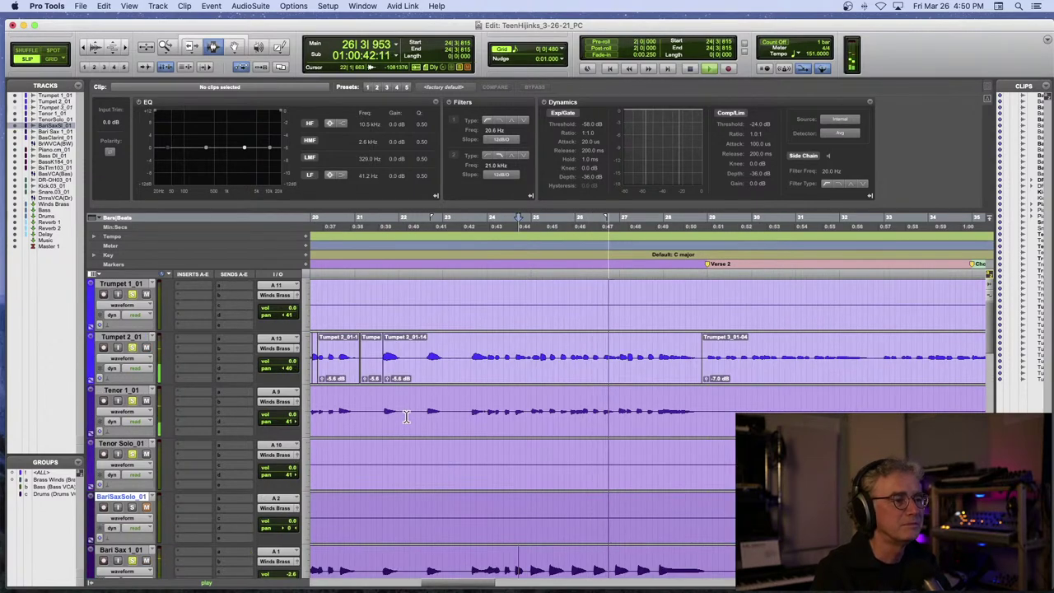
pyautogui.press('space')
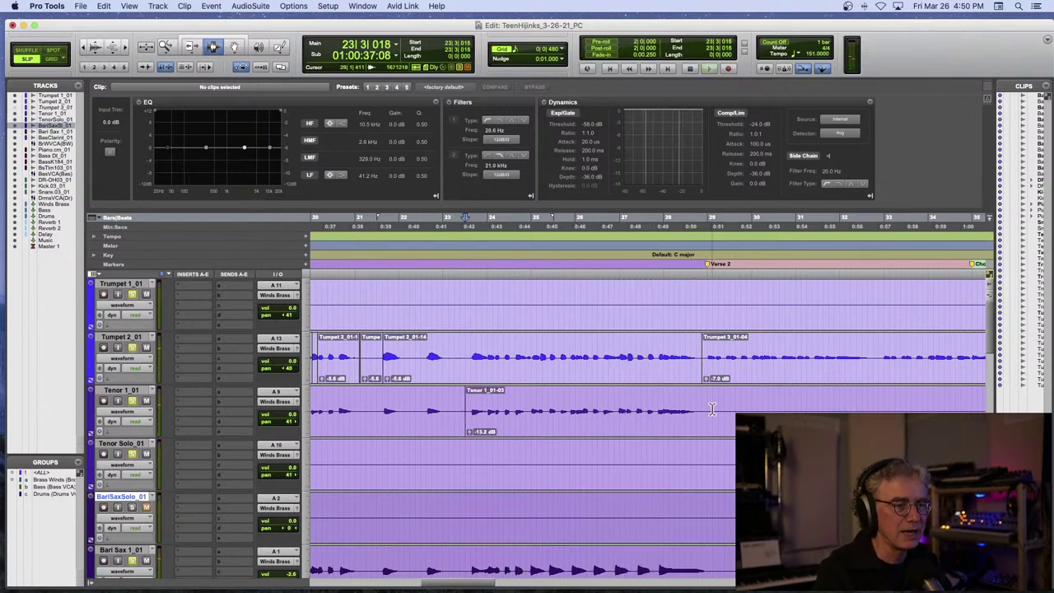
# - Split Tenor 1 at about 23|3|018 and 29|1|411, lower that section's clip gain to about -16.0 dB, and play it
pyautogui.moveTo(471, 436); pyautogui.dragTo(471, 439)
pyautogui.press('space')
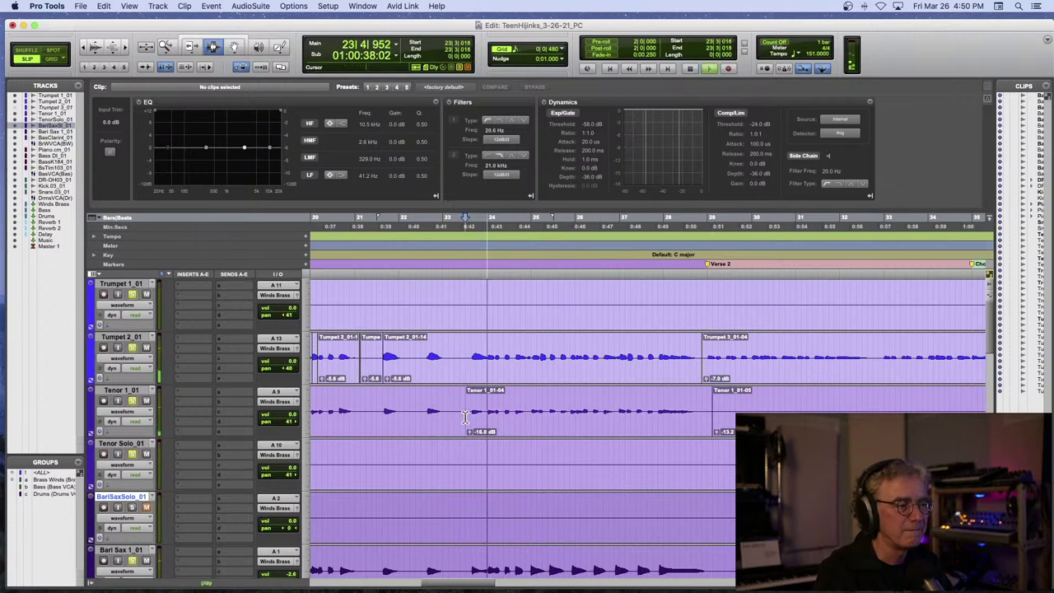
pyautogui.press('super+bracketleft')
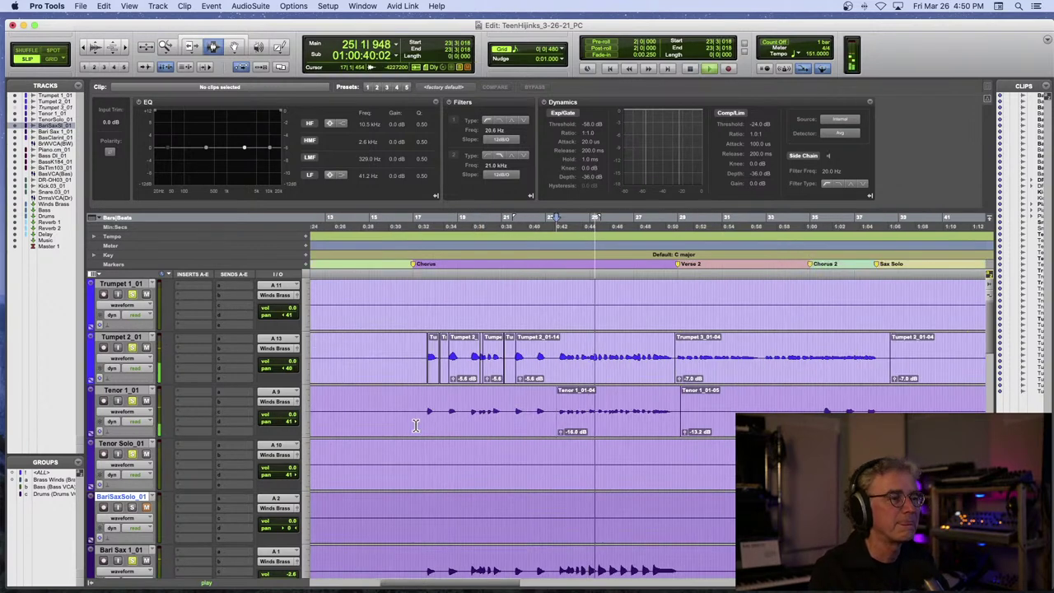
pyautogui.scroll(-5, 416, 425)
pyautogui.press('space')
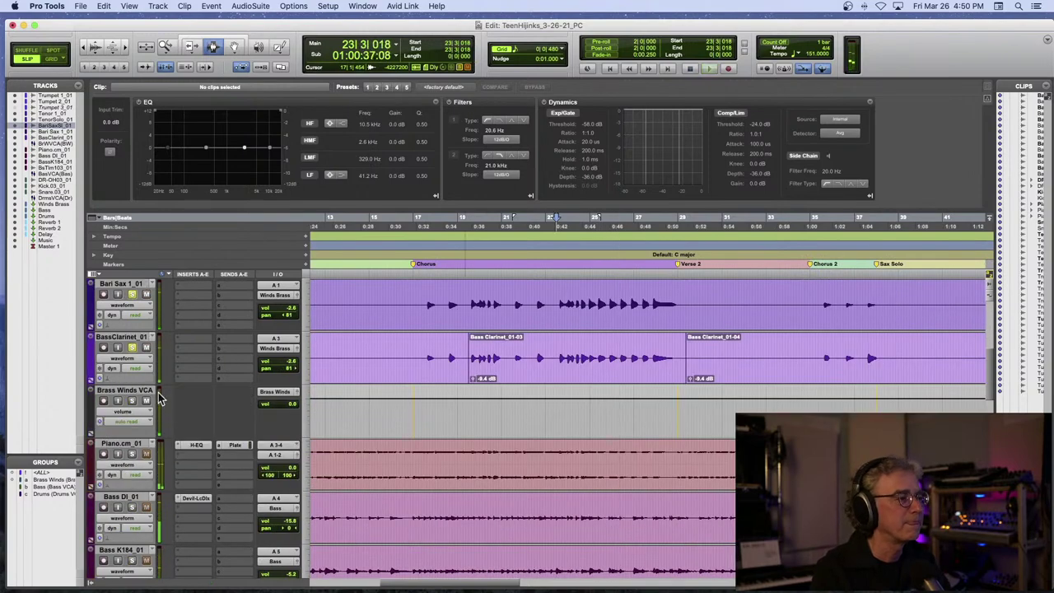
# - Turn off solo on the wind tracks and play the intro from about 0|4|611 with the rest of the band
pyautogui.hscroll(-10, 368, 355)
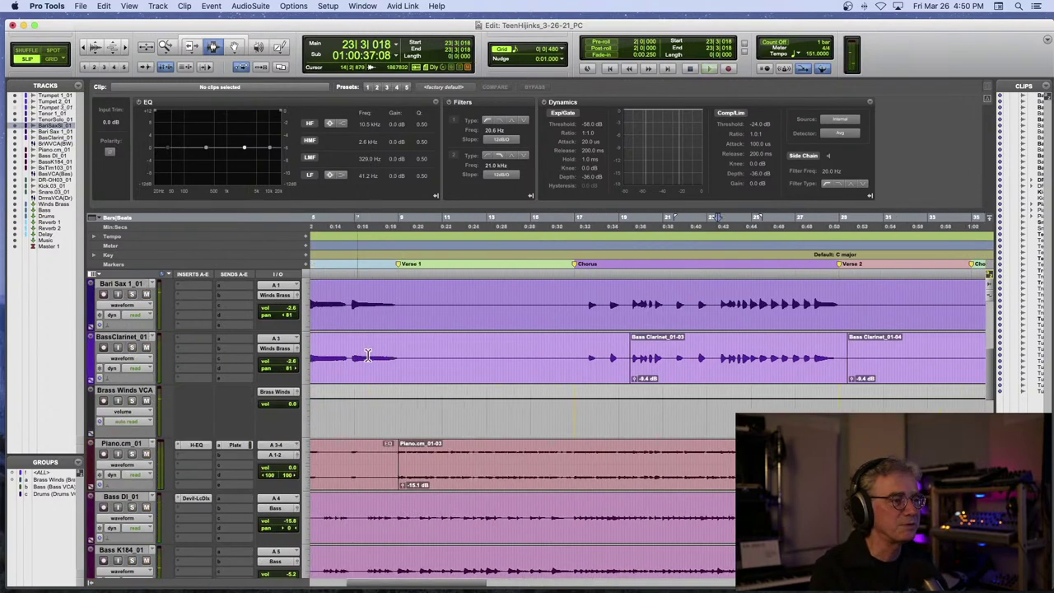
pyautogui.scroll(1, 368, 355)
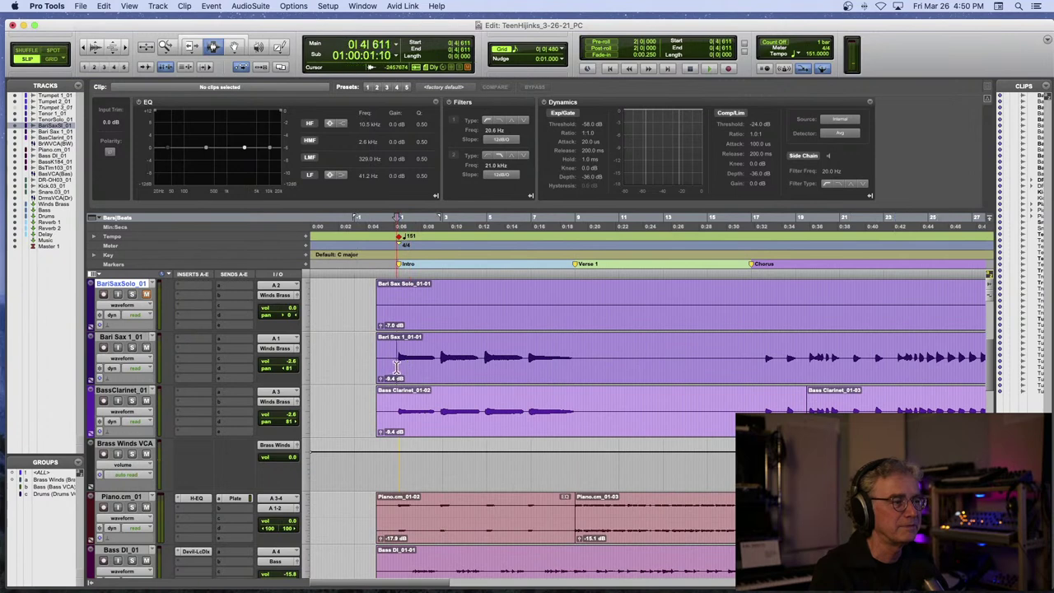
pyautogui.press('space')
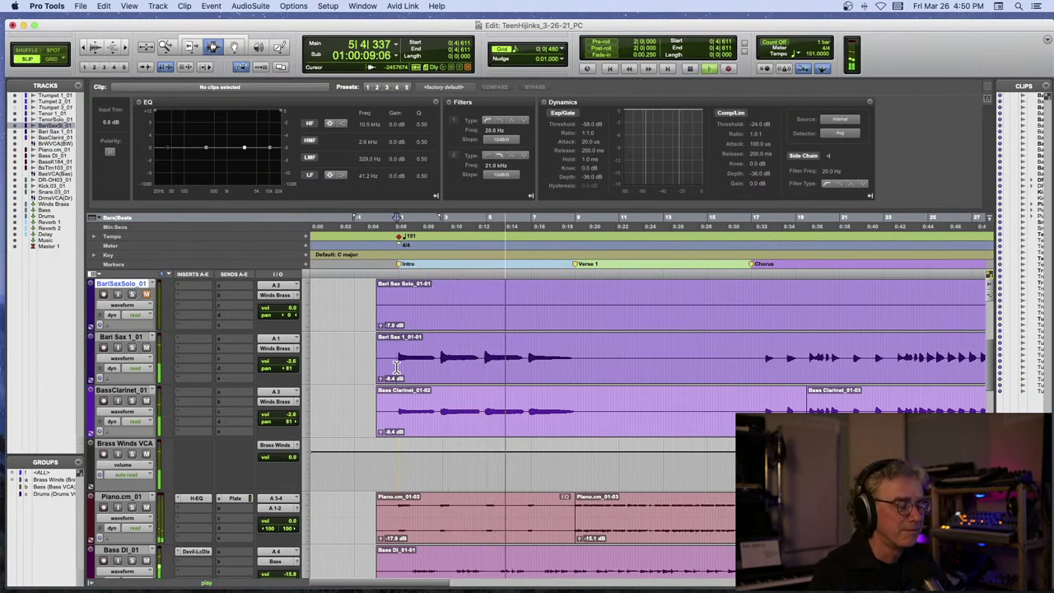
pyautogui.press('super+bracketleft')
pyautogui.press('super+bracketleft')
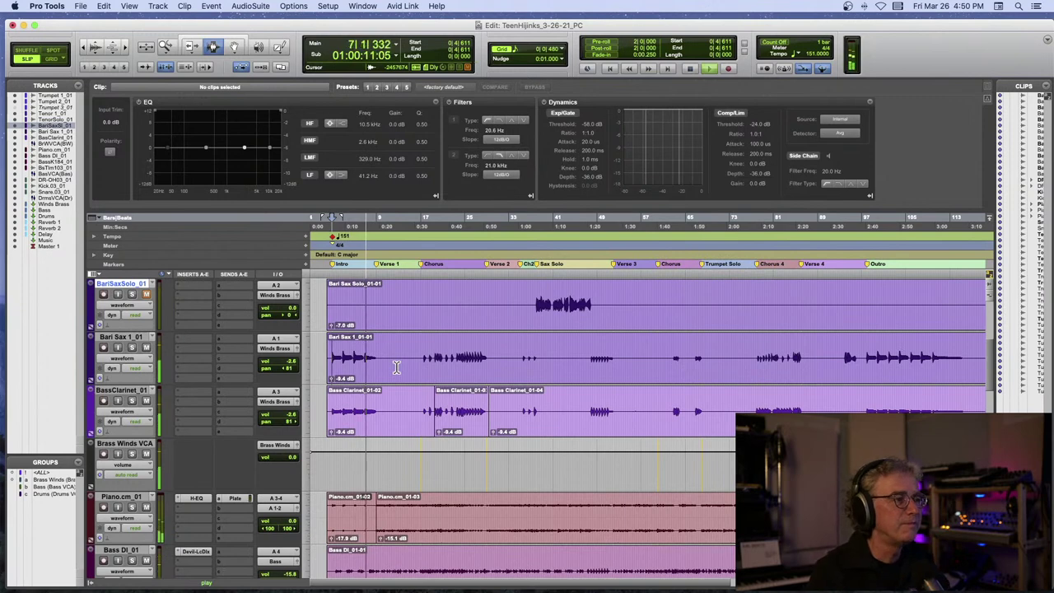
pyautogui.press('space')
# - Fade the Brass Winds VCA volume under the first intro note, restore it before bar 3, and play from about 0|3|878
pyautogui.press('super+bracketright')
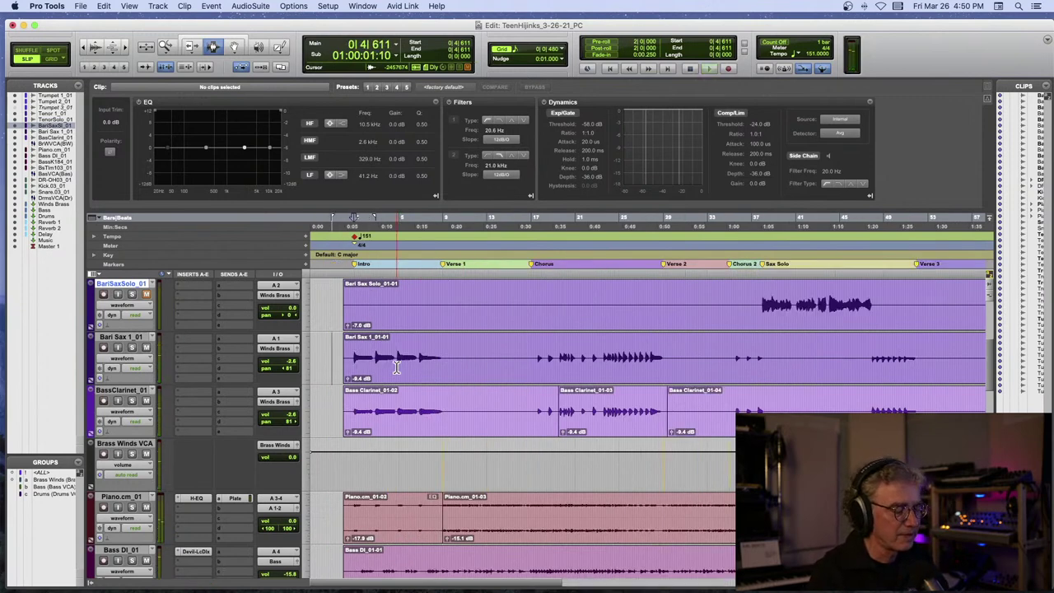
pyautogui.press('super+bracketright')
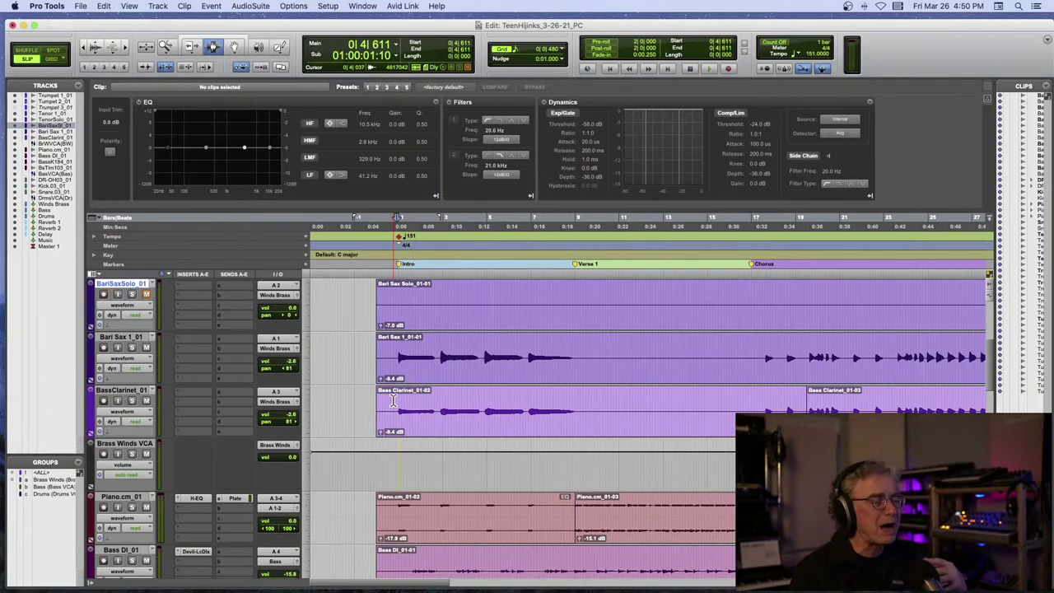
pyautogui.press('super+bracketright')
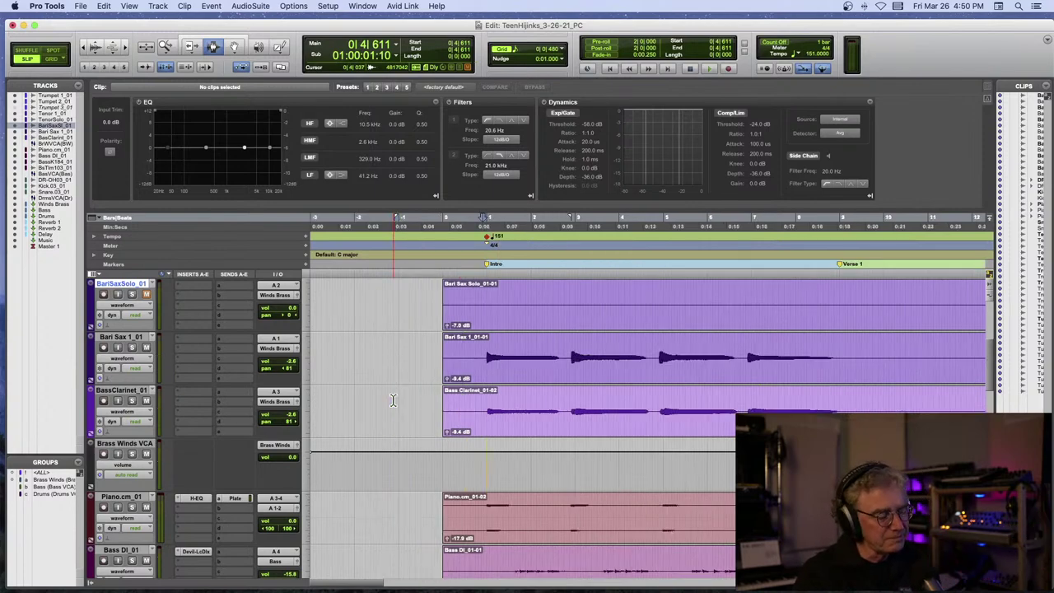
pyautogui.press('super+bracketright')
pyautogui.scroll(-1, 394, 400)
pyautogui.scroll(3, 393, 400)
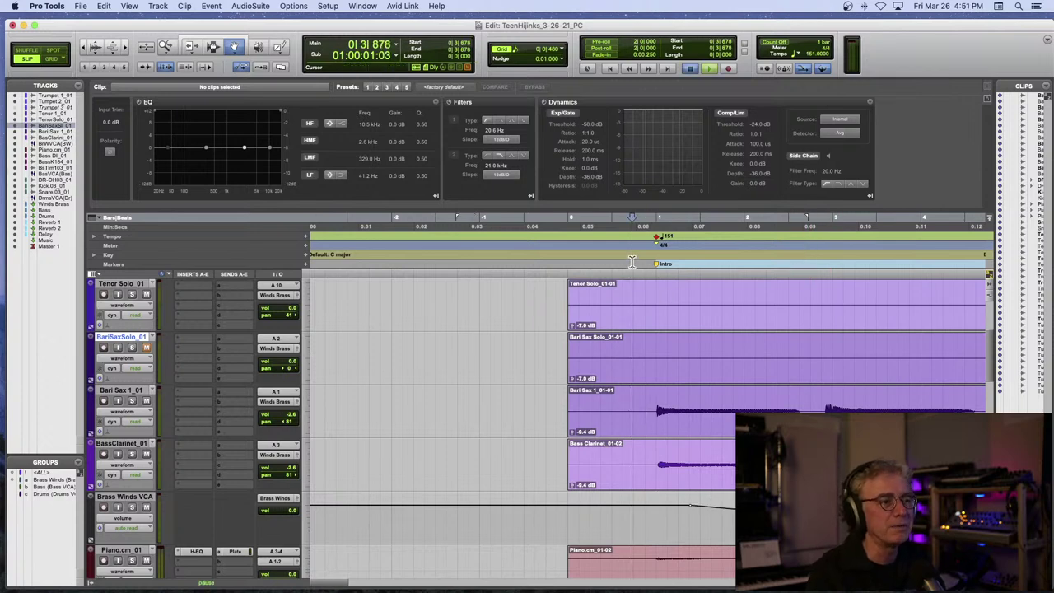
pyautogui.press('space')
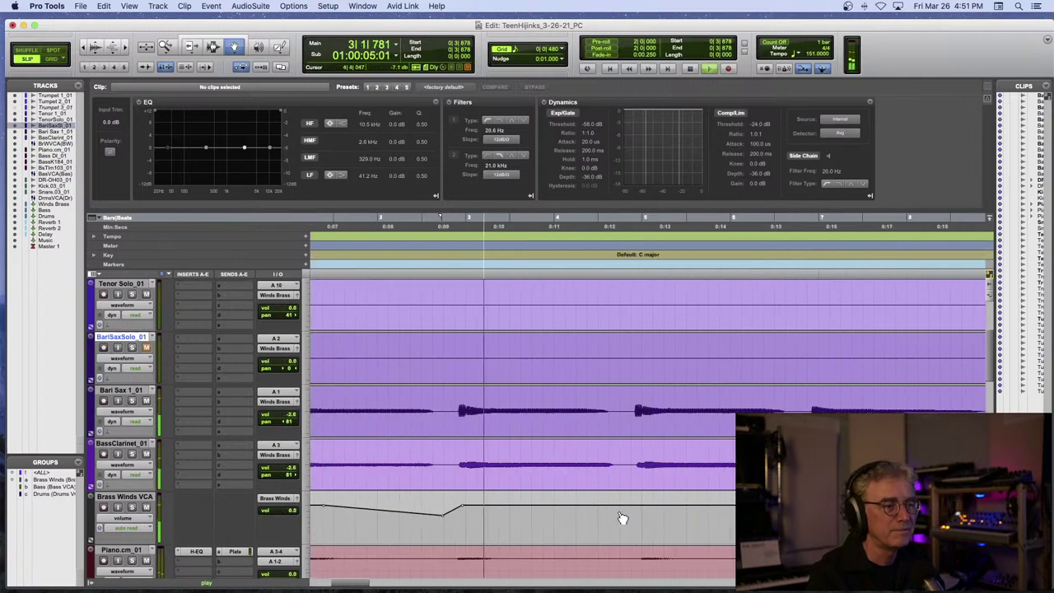
pyautogui.press('space')
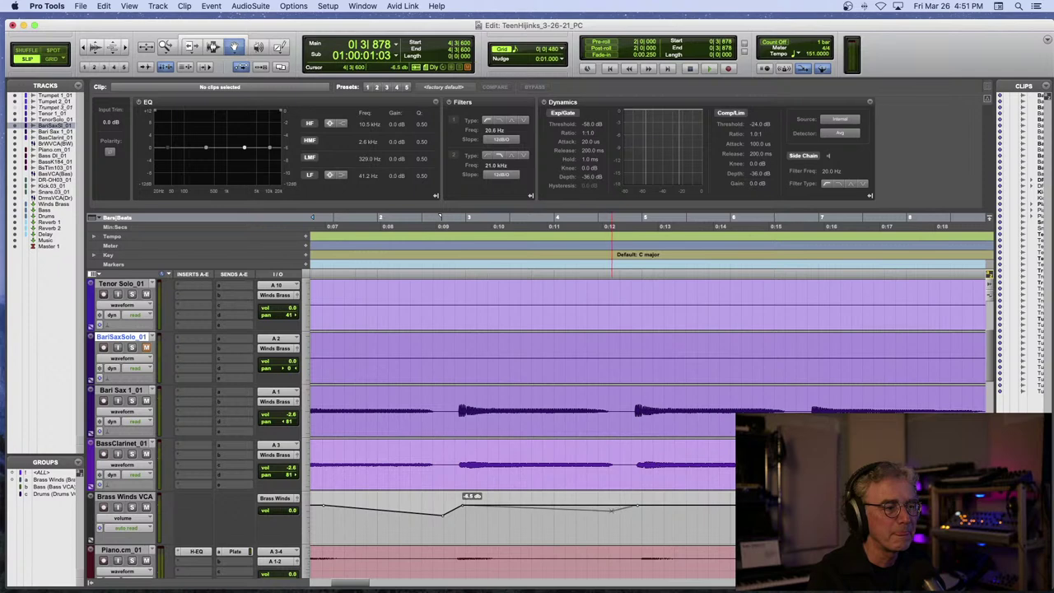
# - Add similar volume fades on the Brass Winds VCA under the remaining intro notes, ending the last at about 8|4|558
pyautogui.moveTo(613, 514); pyautogui.dragTo(620, 514)
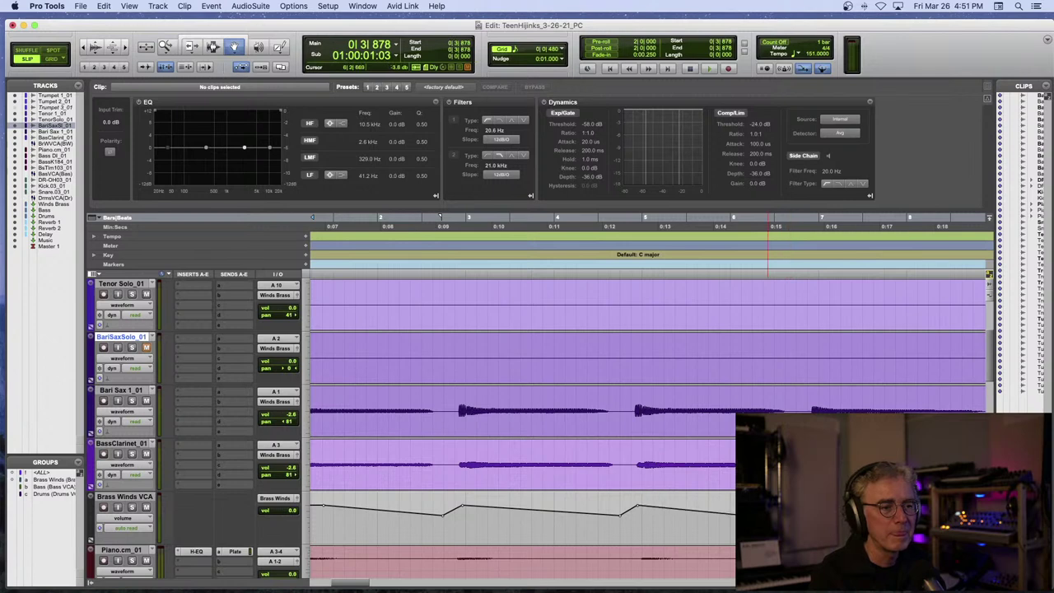
pyautogui.hscroll(5, 440, 214)
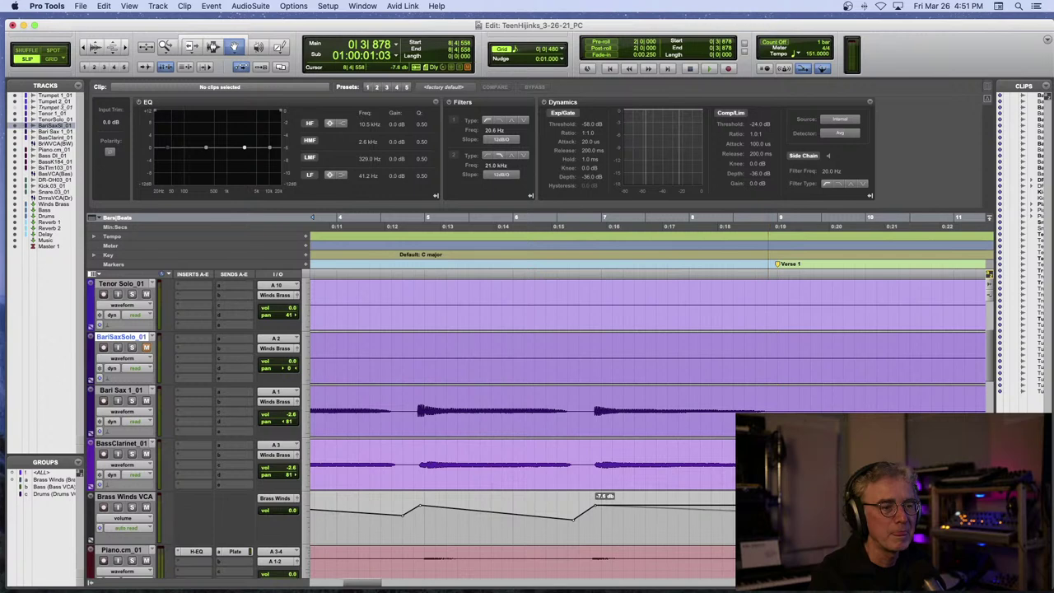
pyautogui.hscroll(-14, 626, 488)
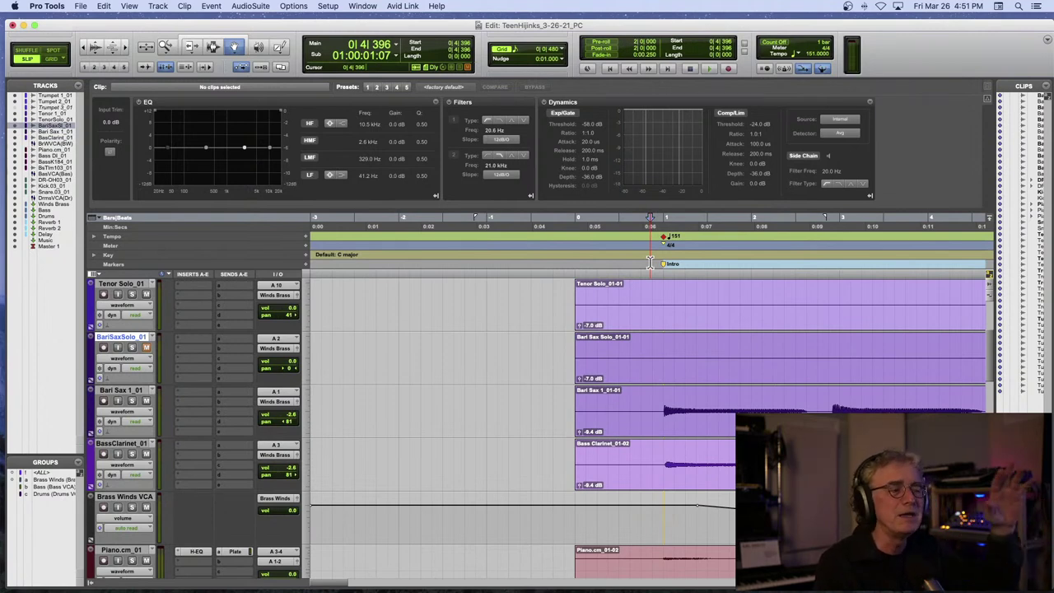
# - Show the volume automation on Bari Sax 1 to examine the VCA's effect, and return the track to waveform view
pyautogui.click(137, 411)
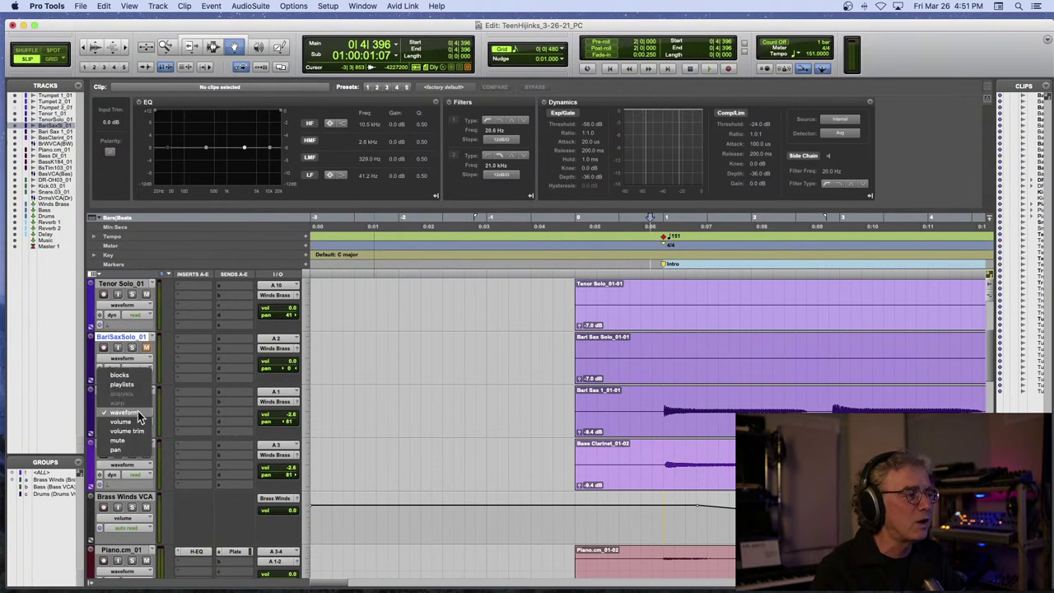
pyautogui.click(132, 421)
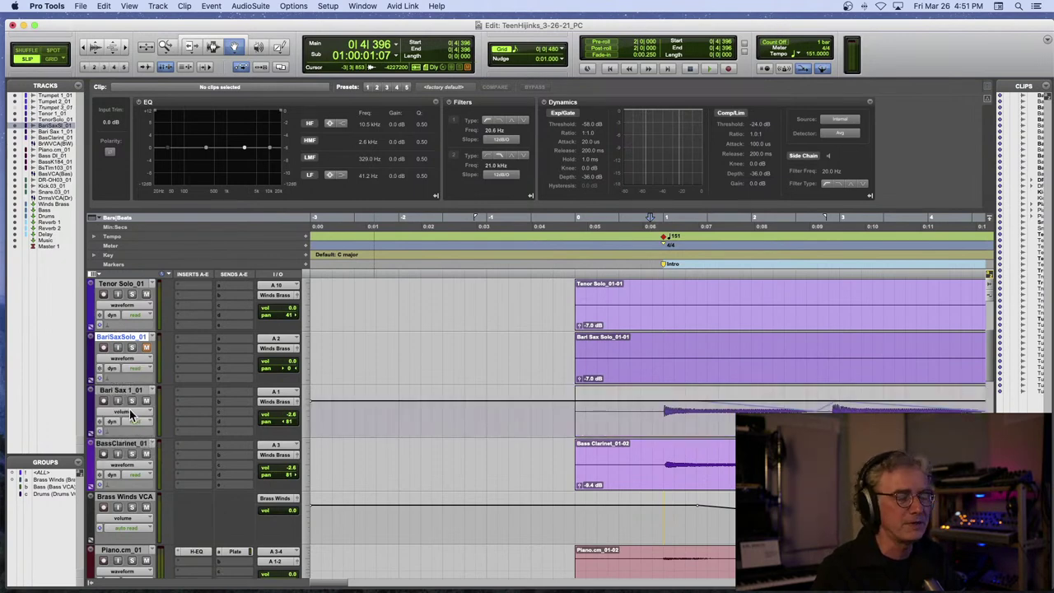
pyautogui.click(129, 409)
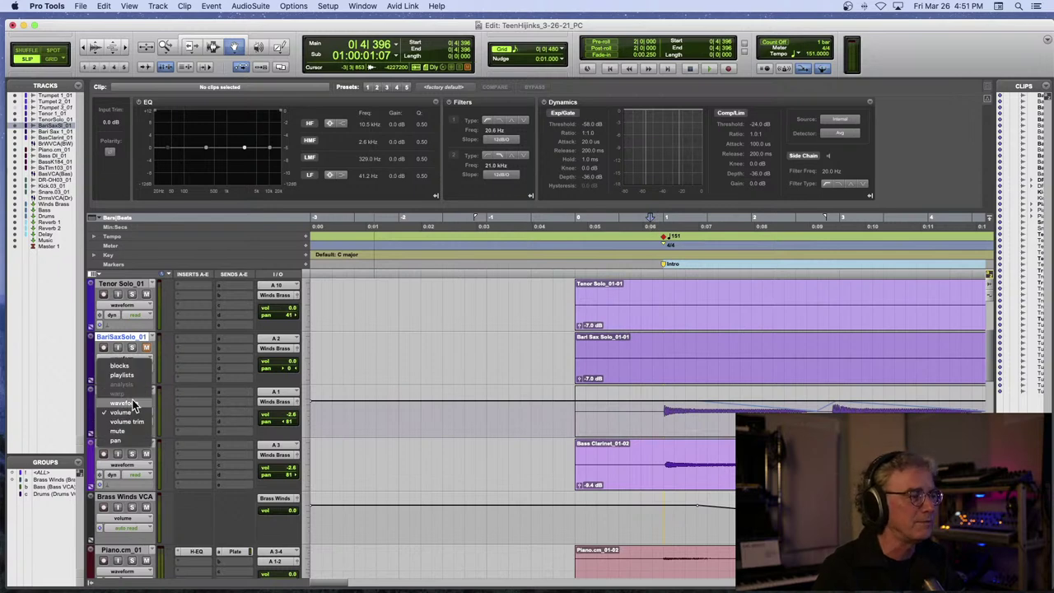
pyautogui.click(134, 404)
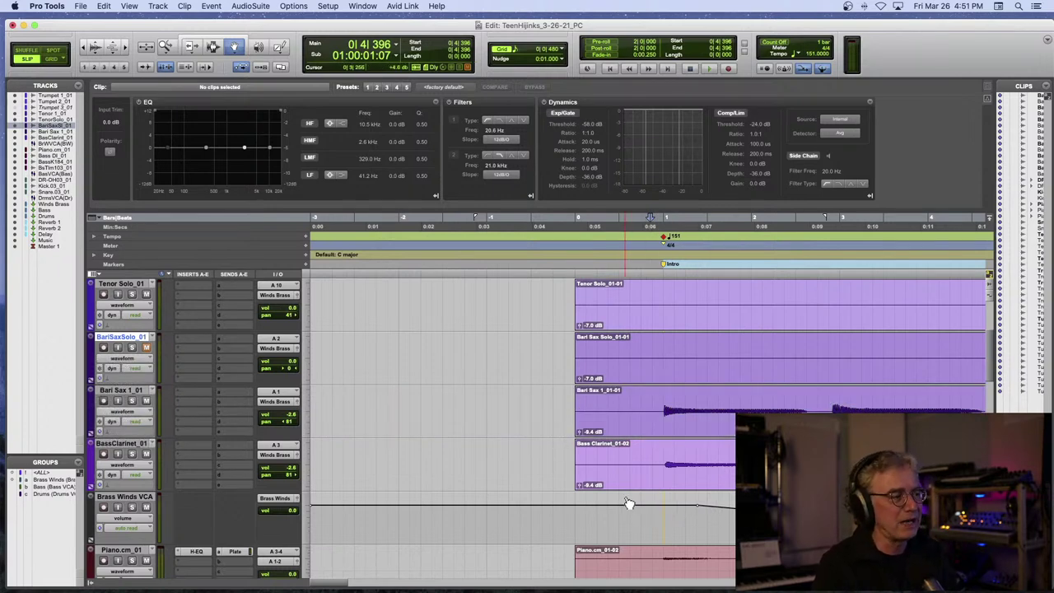
# - Display the Bari Sax 1 volume automation once more to inspect the VCA's influence, and restore the waveform view
pyautogui.click(125, 414)
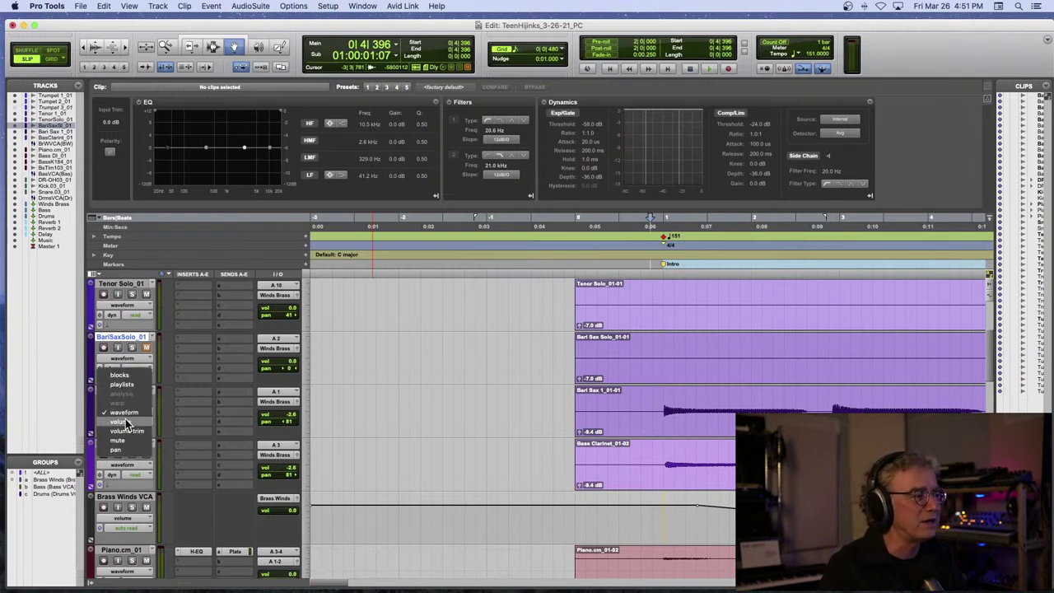
pyautogui.click(125, 421)
pyautogui.click(126, 417)
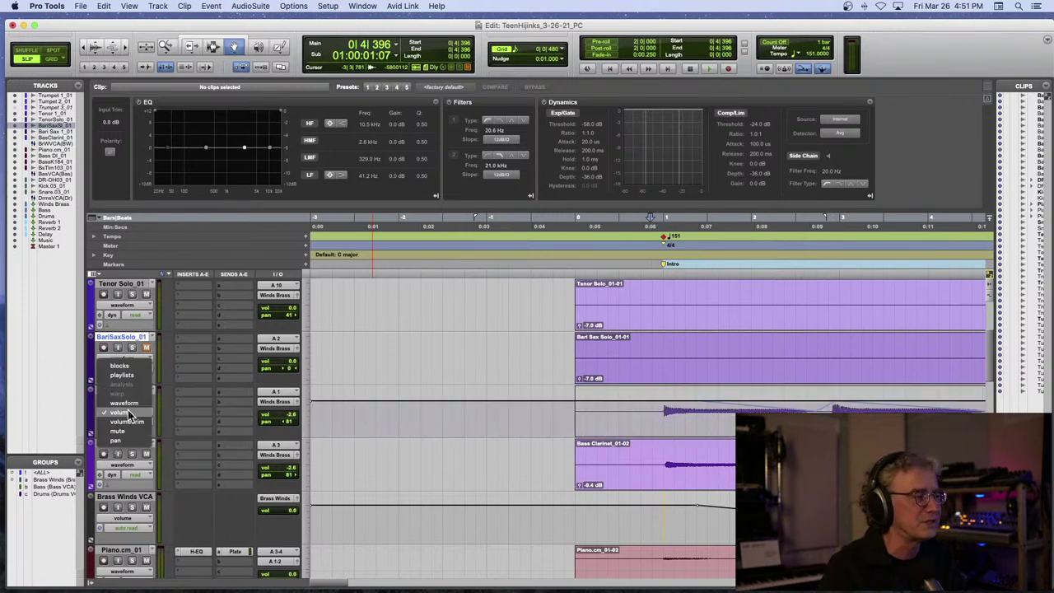
pyautogui.click(132, 405)
# - Play the intro from 0|4|396 with the full band and check the horn, piano and bass tracks
pyautogui.press('space')
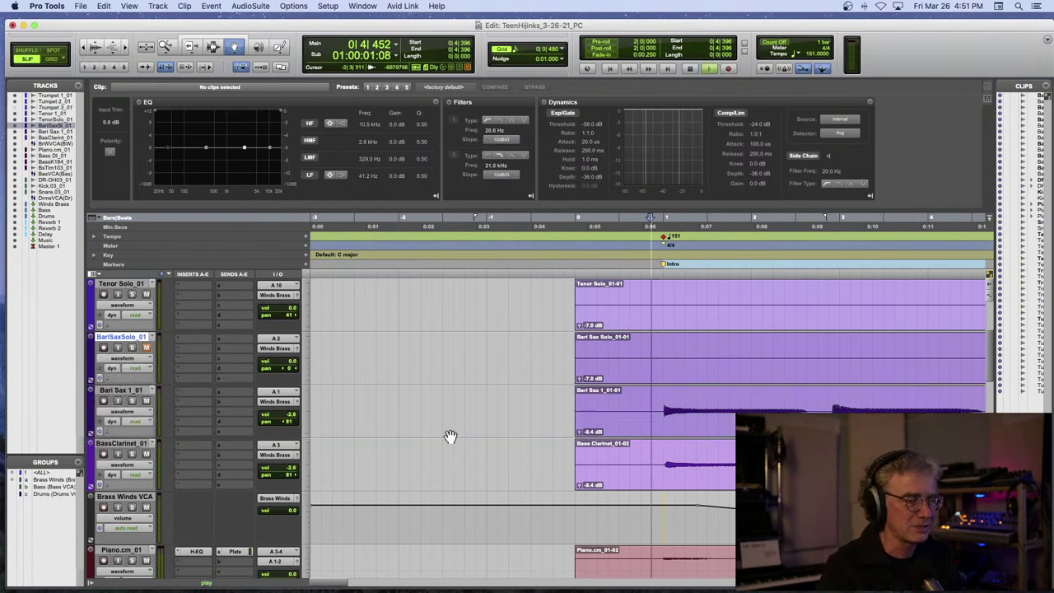
pyautogui.press('super+bracketleft')
pyautogui.press('super+bracketleft')
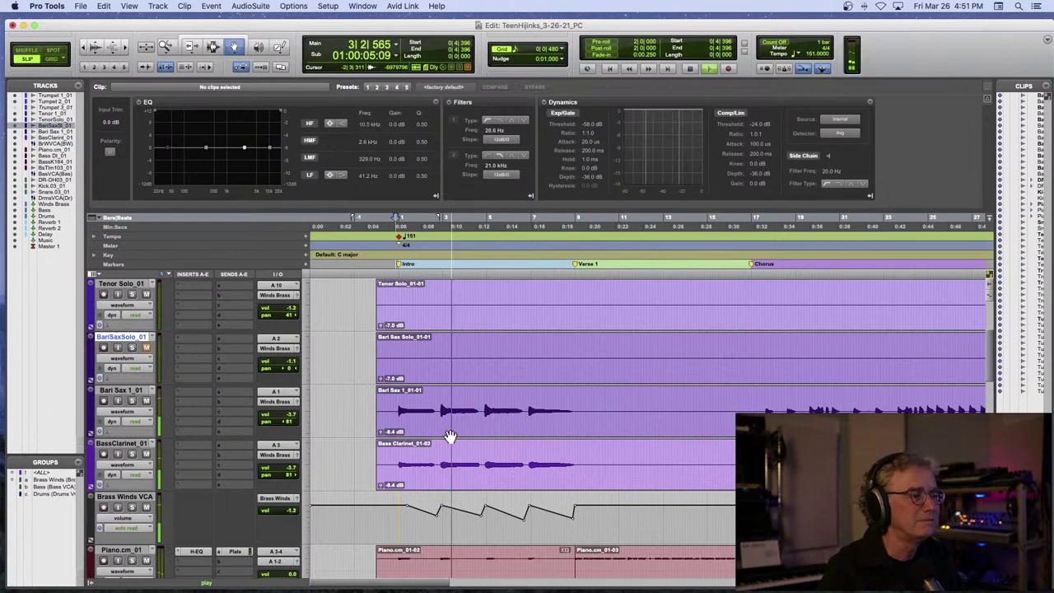
pyautogui.scroll(-8, 450, 437)
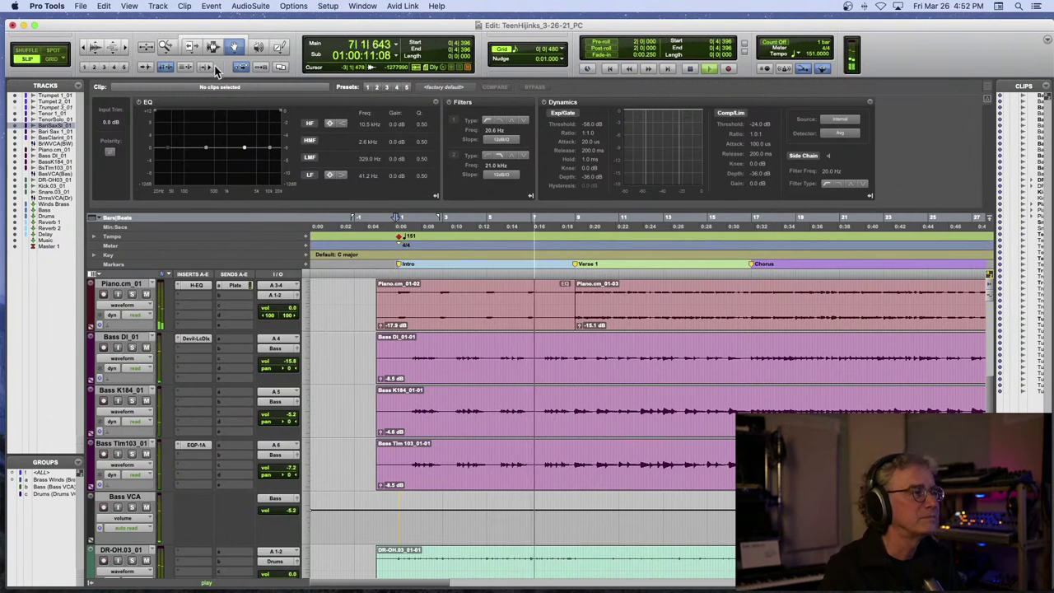
# - Split Bass DI at 8|4|582, raise the intro clip's gain to about -3.8 dB, and play from 1|2|412
pyautogui.press('F7')
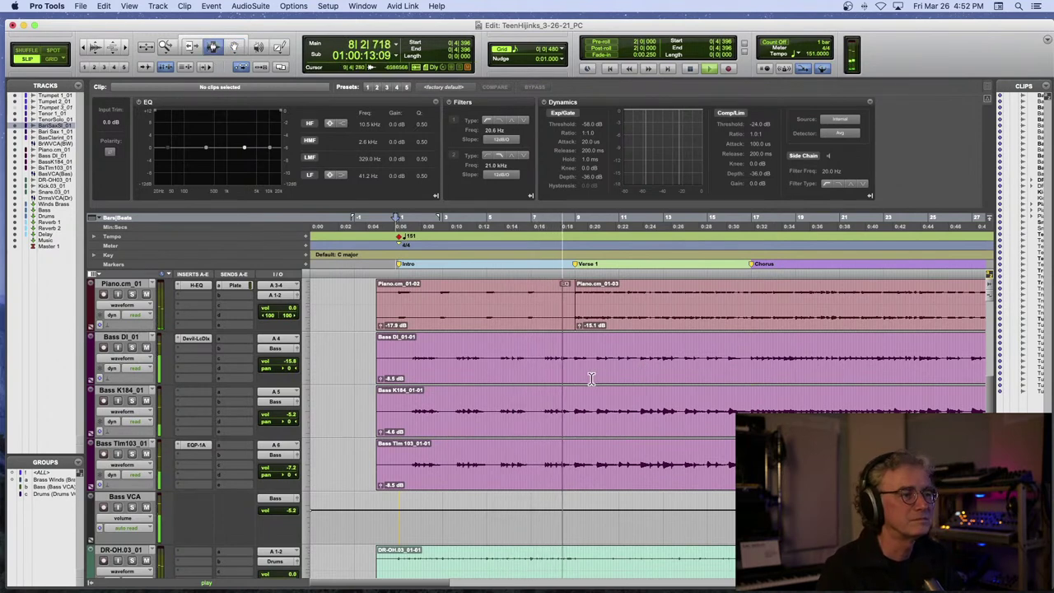
pyautogui.press('space')
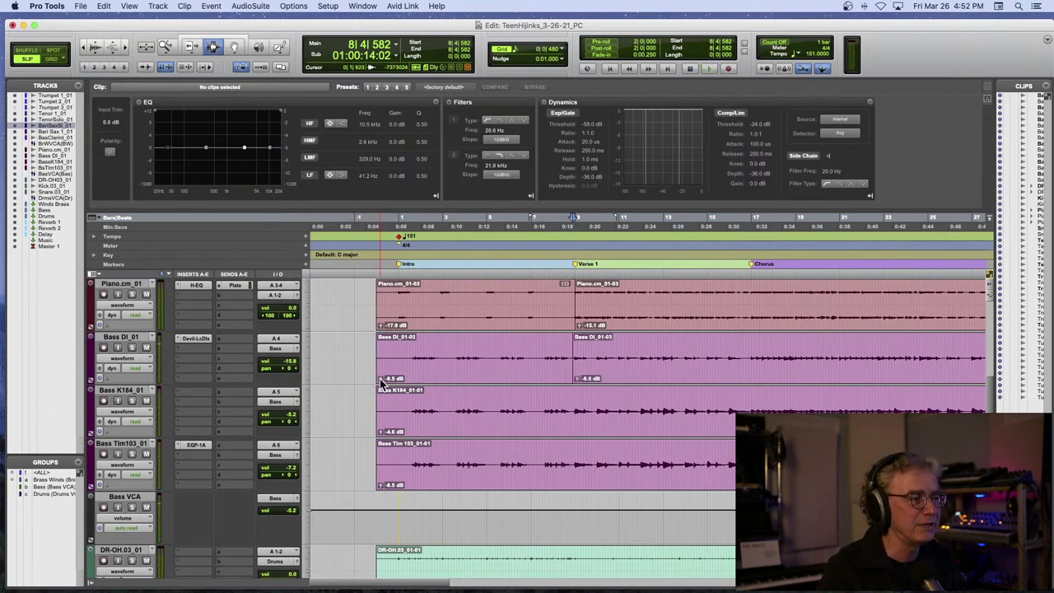
pyautogui.moveTo(381, 383); pyautogui.dragTo(381, 380)
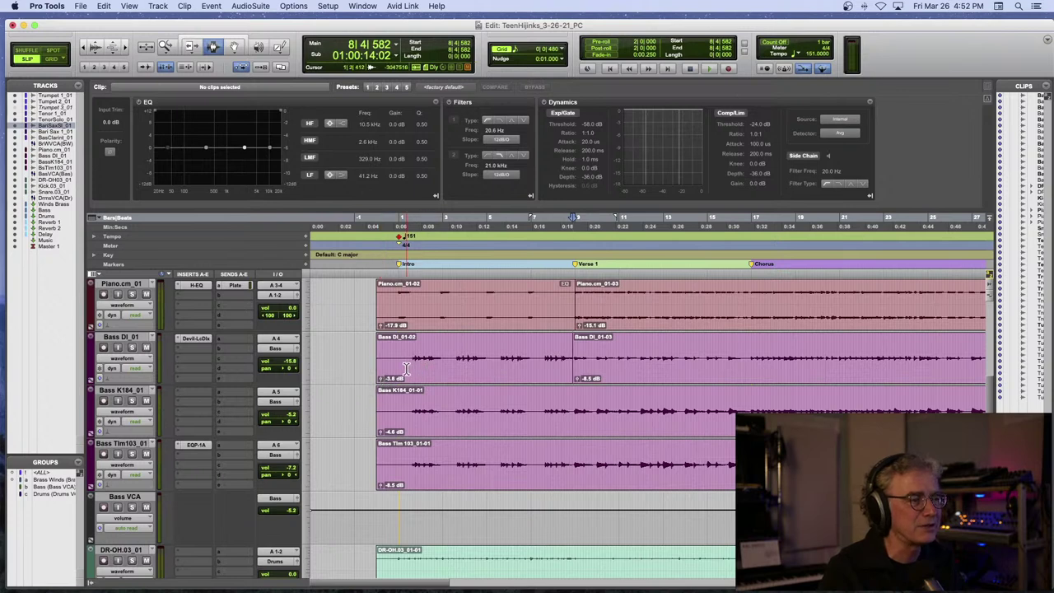
pyautogui.press('space')
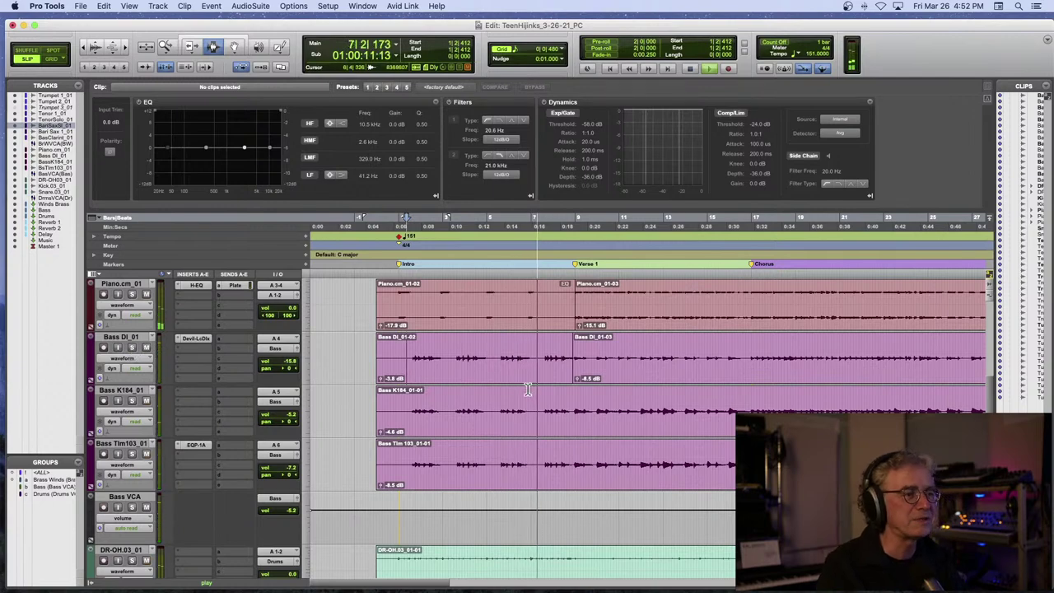
# - Listen through the horn, bass and drum tracks into Verse 1 and set the Piano.cm_01 volume to -1.9 dB
pyautogui.scroll(3, 528, 389)
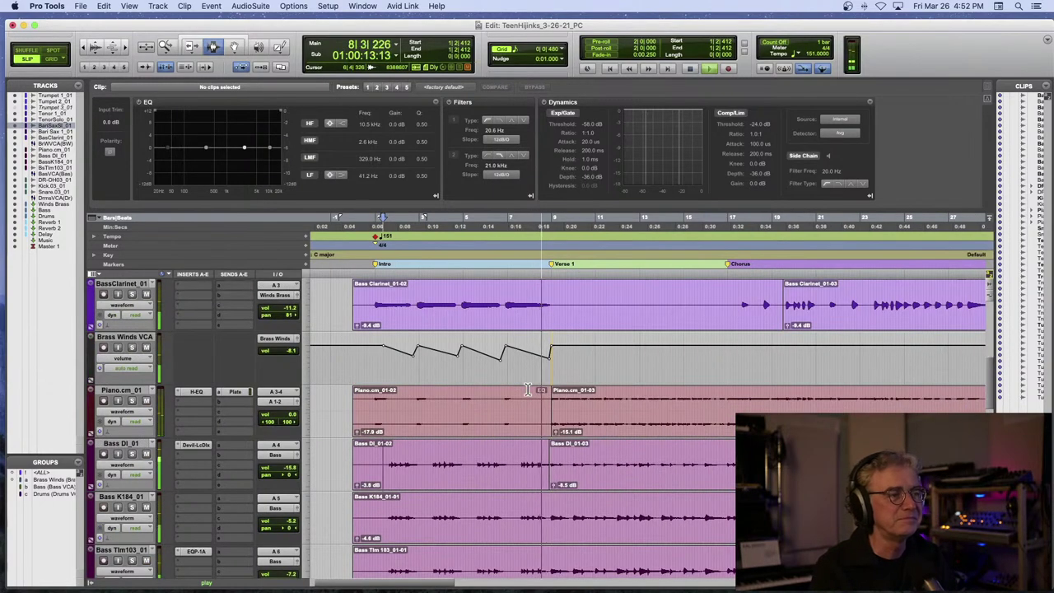
pyautogui.hscroll(3, 528, 390)
pyautogui.hscroll(2, 527, 389)
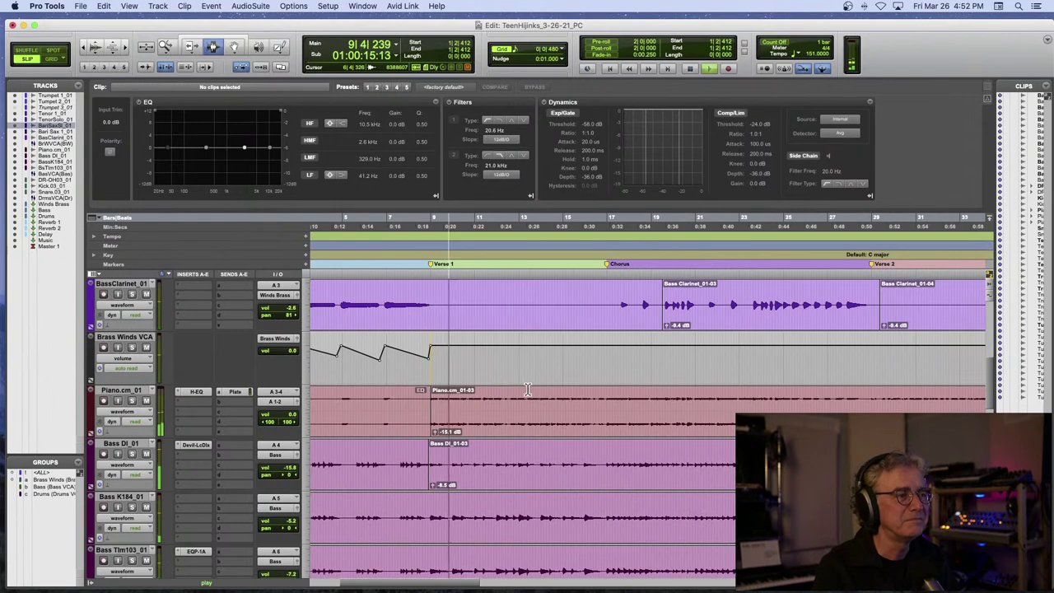
pyautogui.scroll(4, 527, 389)
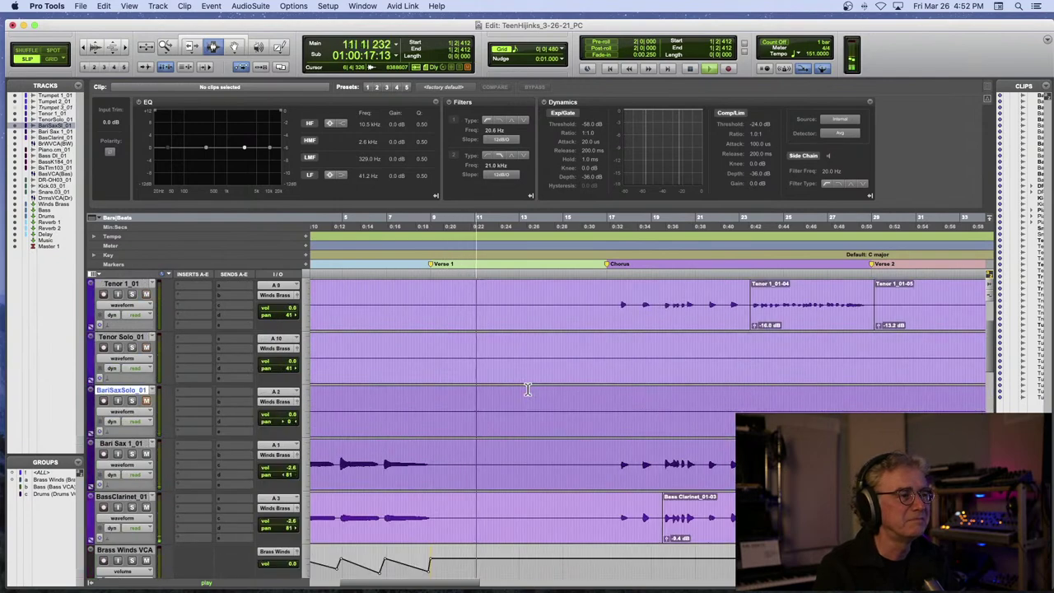
pyautogui.scroll(-5, 528, 390)
pyautogui.hscroll(1, 527, 390)
pyautogui.scroll(-5, 523, 385)
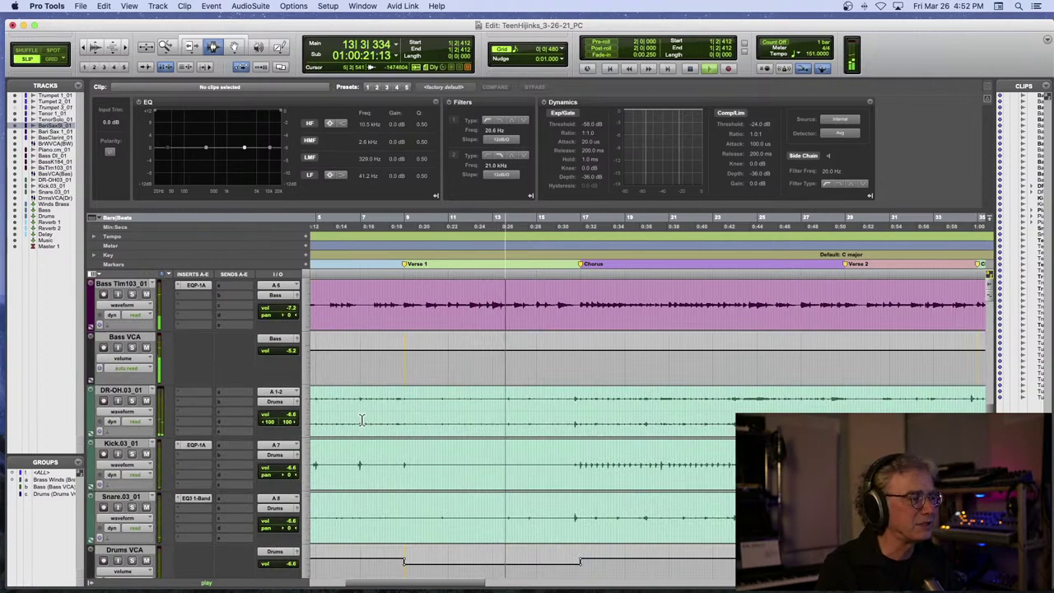
pyautogui.scroll(8, 367, 419)
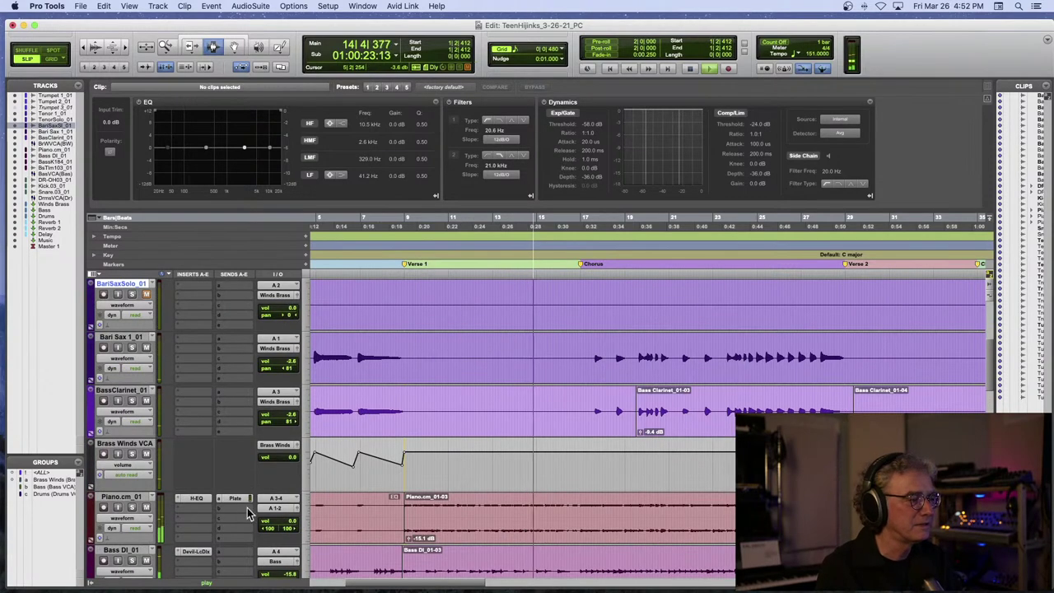
pyautogui.moveTo(290, 520); pyautogui.dragTo(292, 521)
# - Listen to the horns in the Chorus up to about bar 26 and stop playback
pyautogui.press('r')
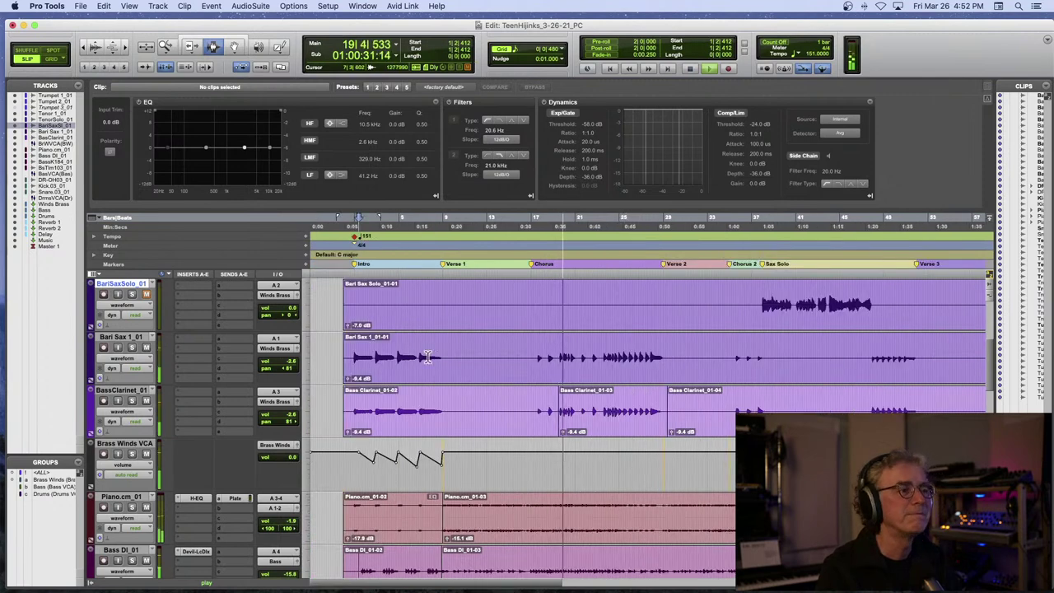
pyautogui.hscroll(1, 428, 359)
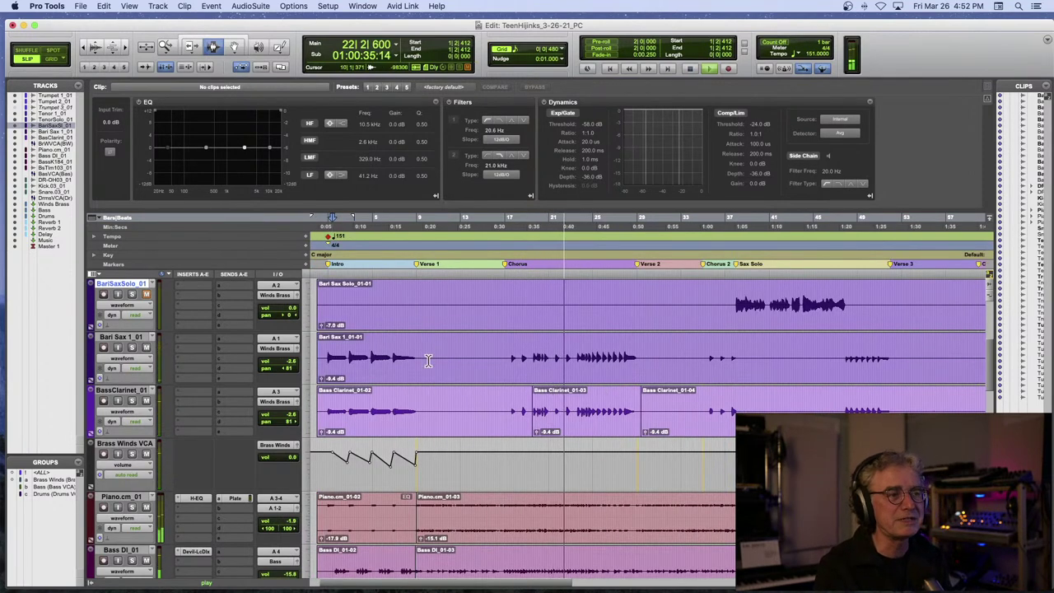
pyautogui.hscroll(2, 428, 359)
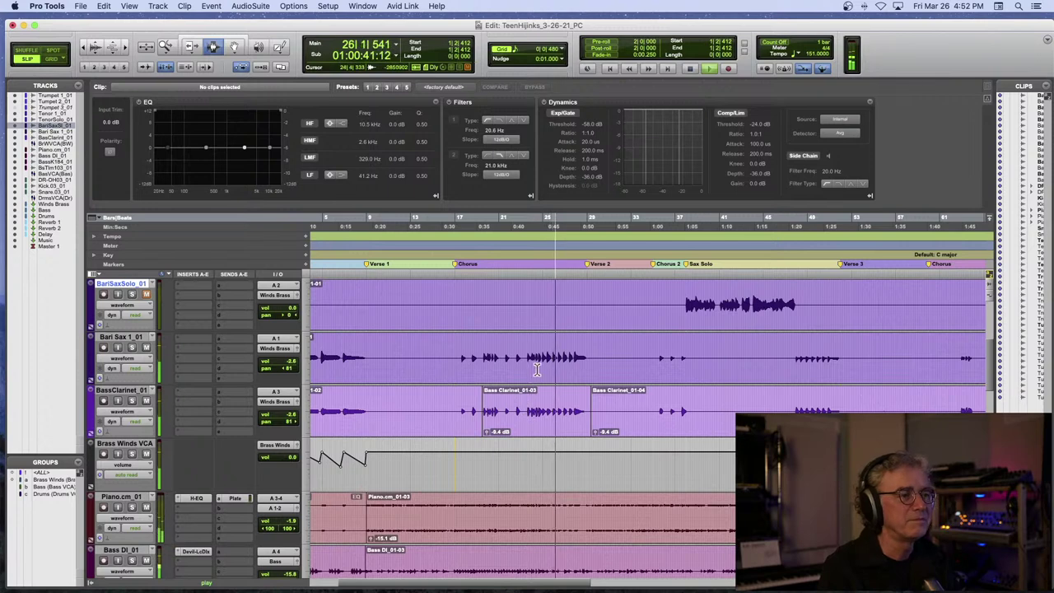
pyautogui.press('space')
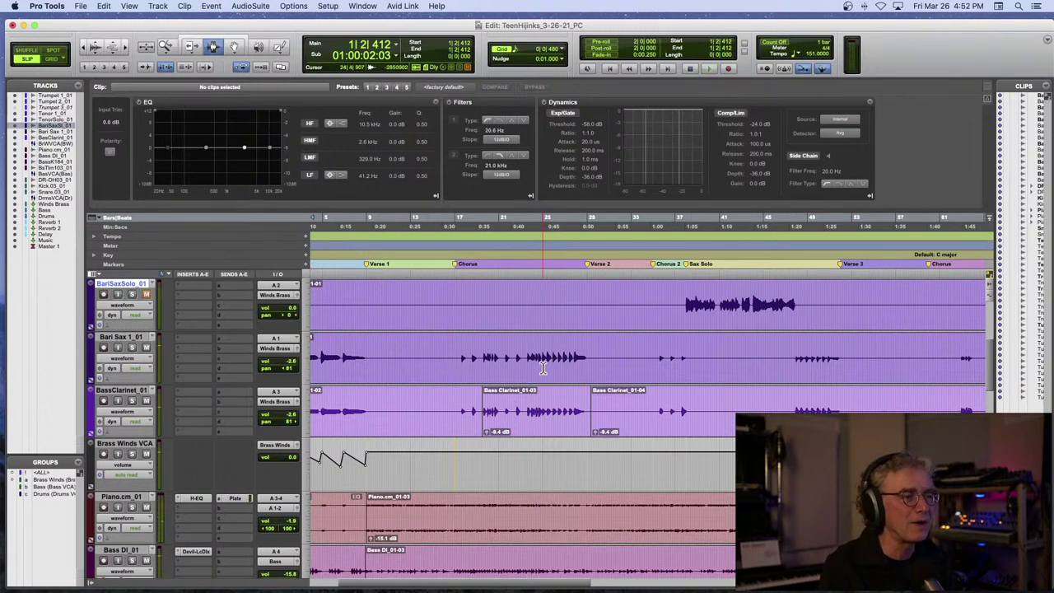
# - Separate the Bari Sax 1 and Bass Clarinet clips from 24|4|716 to 29|2|072 and lower their clip gain to -11.9 dB
pyautogui.press('t')
pyautogui.press('t')
pyautogui.press('t')
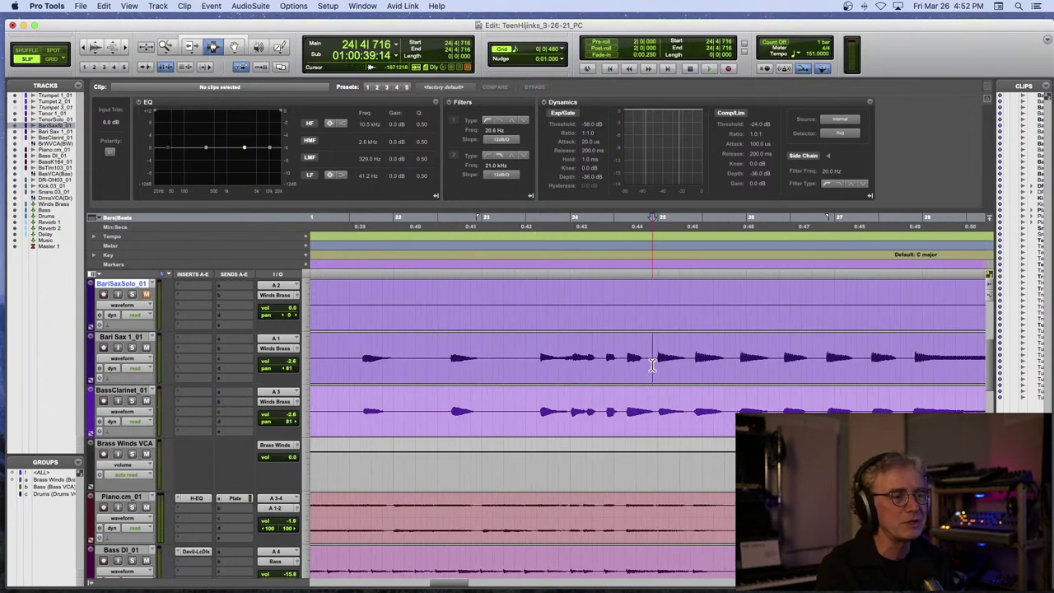
pyautogui.press('r')
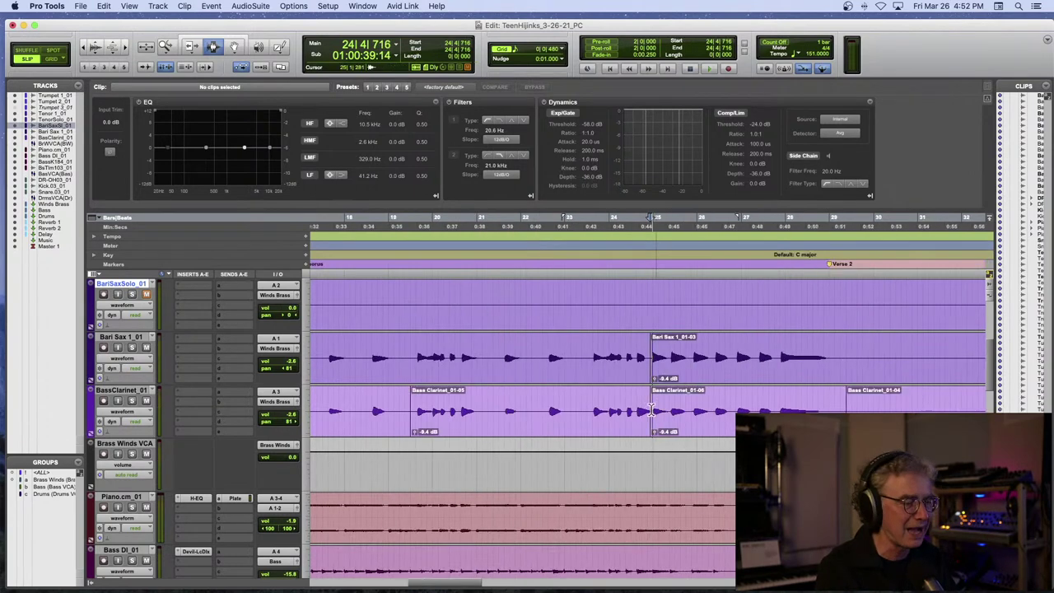
pyautogui.keyDown('shift'); pyautogui.click(840, 362); pyautogui.keyUp('shift')
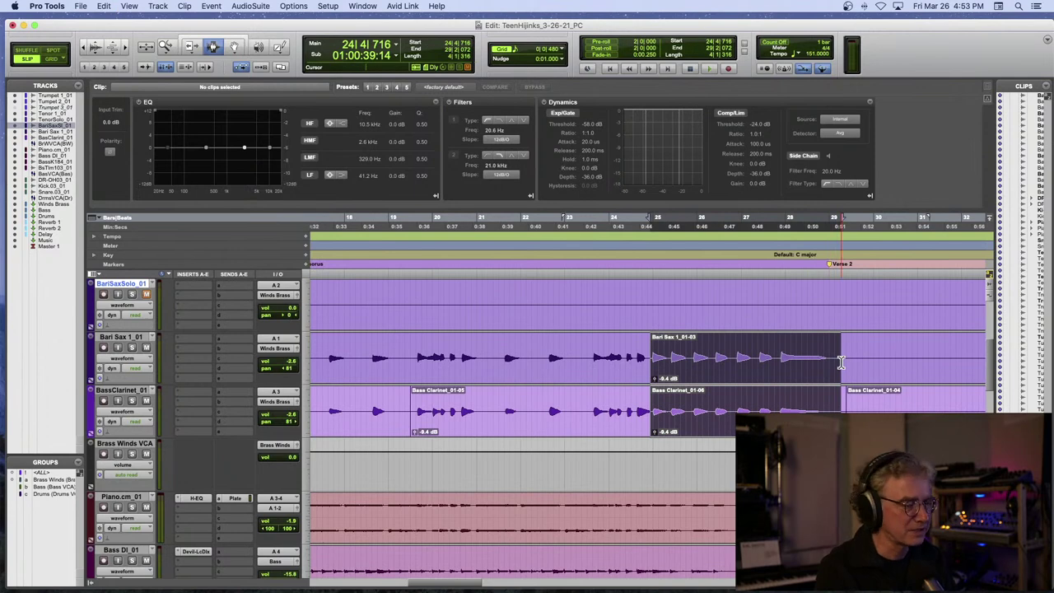
pyautogui.press('b')
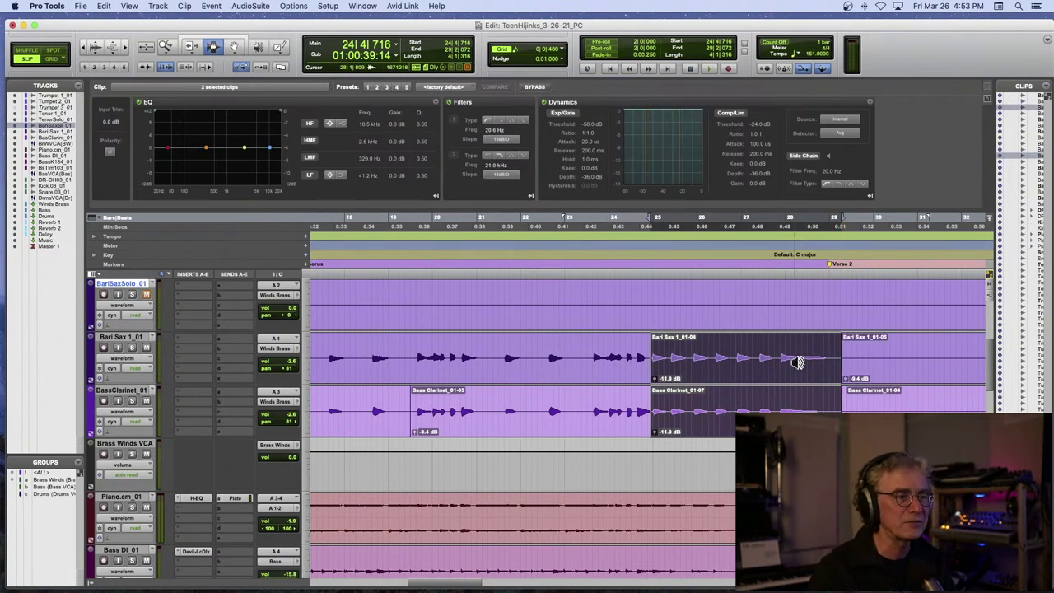
# - Play from 24|4|716 and raise the gain of the Tenor 1 clip in the late Chorus to -14.1 dB
pyautogui.press('space')
pyautogui.scroll(4, 794, 364)
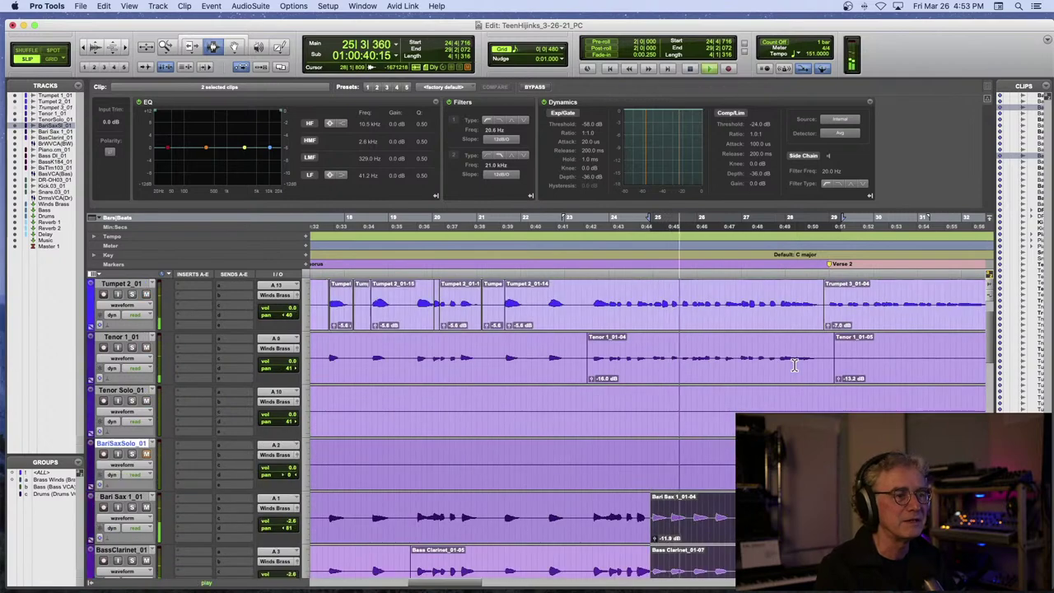
pyautogui.moveTo(582, 379); pyautogui.dragTo(583, 381)
# - Split the Trumpet 2 clip at 23|2|882, try a higher gain on the second part, and undo the gain change
pyautogui.click(576, 300)
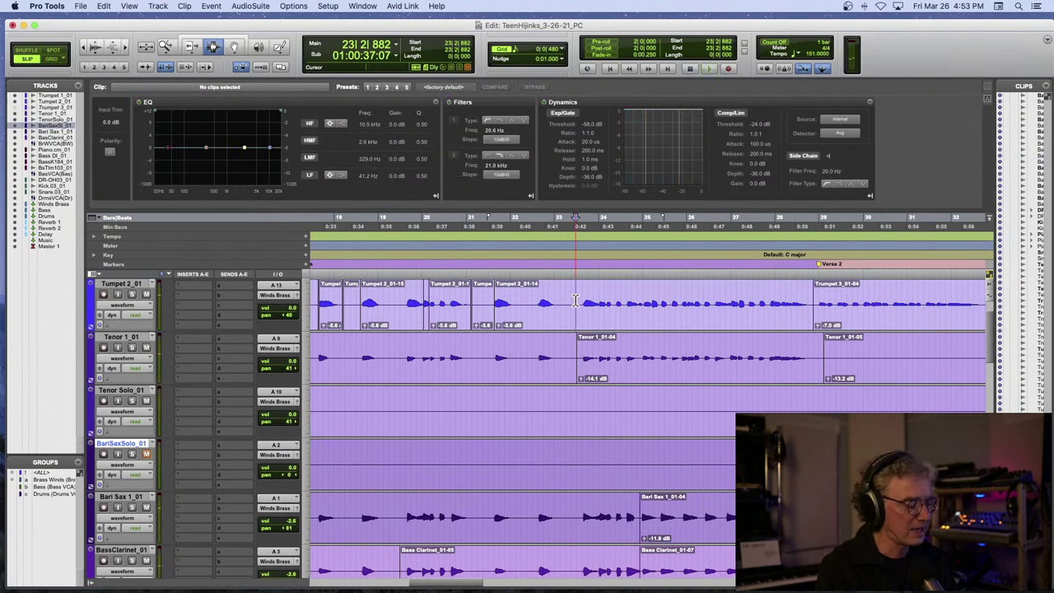
pyautogui.press('b')
pyautogui.moveTo(581, 326)
pyautogui.mouseDown()
pyautogui.moveTo(581, 314)
pyautogui.moveTo(579, 329)
pyautogui.mouseUp()
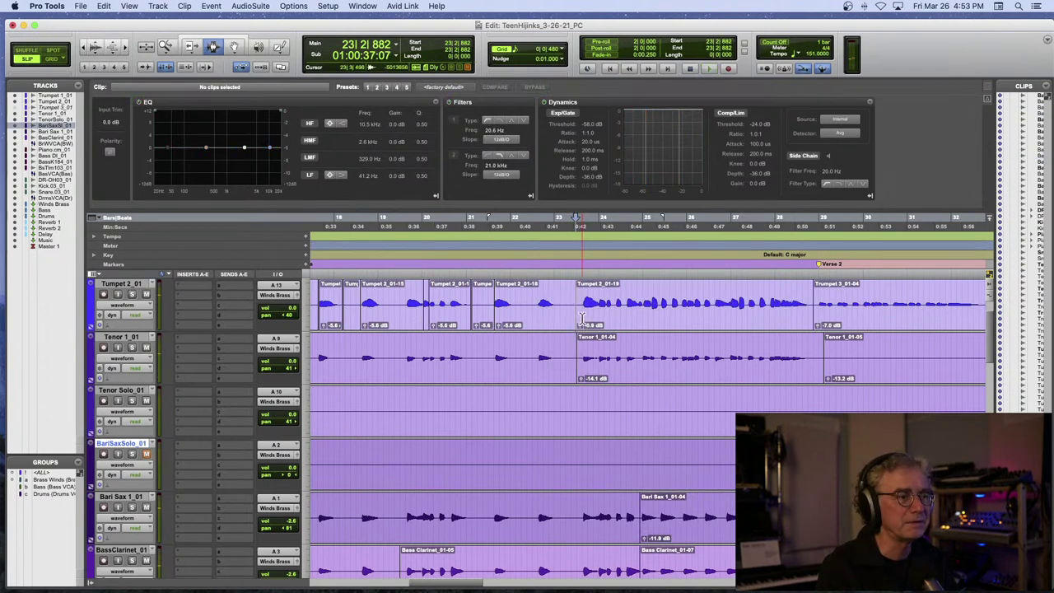
pyautogui.press('space')
pyautogui.press('super+z')
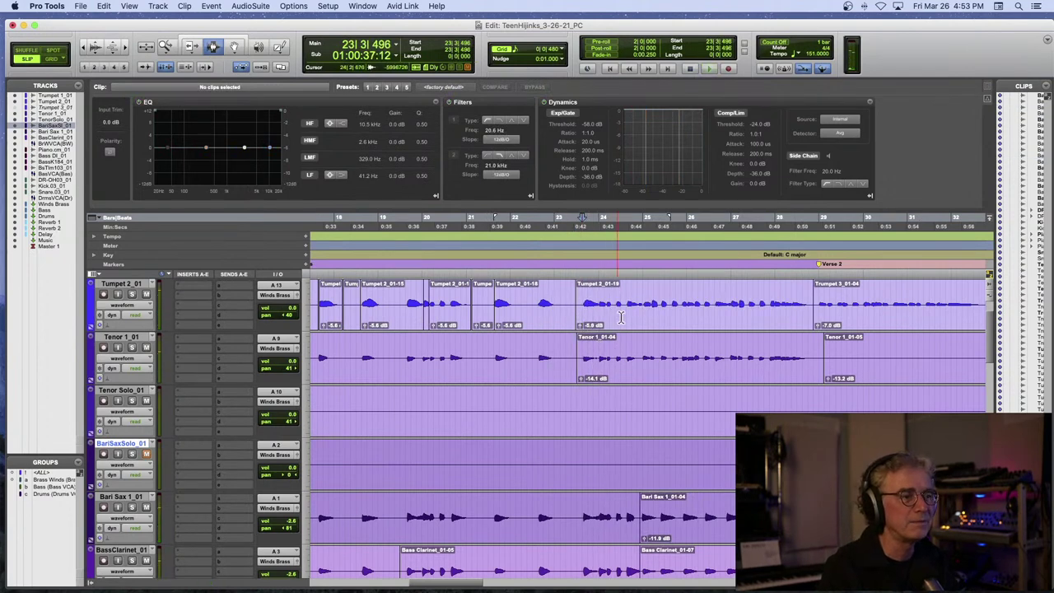
# - Split Trumpet 2 and Tenor 1 at 24|4|955 and raise the gain of the Trumpet 2 clip after the split to -3.8 dB
pyautogui.moveTo(625, 306)
pyautogui.mouseDown()
pyautogui.moveTo(654, 307)
pyautogui.moveTo(642, 310)
pyautogui.mouseUp()
pyautogui.press('space')
pyautogui.press('space')
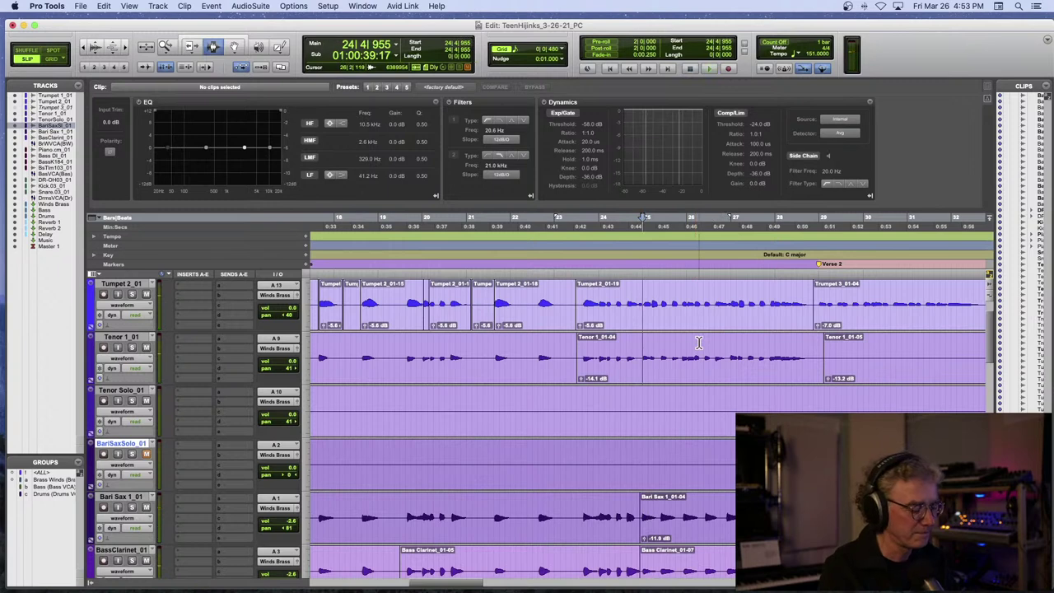
pyautogui.press('super+e')
pyautogui.moveTo(646, 325); pyautogui.dragTo(646, 321)
# - Play from 24|3|959 and raise the gain of the Tenor 1 clip after the bar 25 split to -10.3 dB
pyautogui.click(631, 318)
pyautogui.press('space')
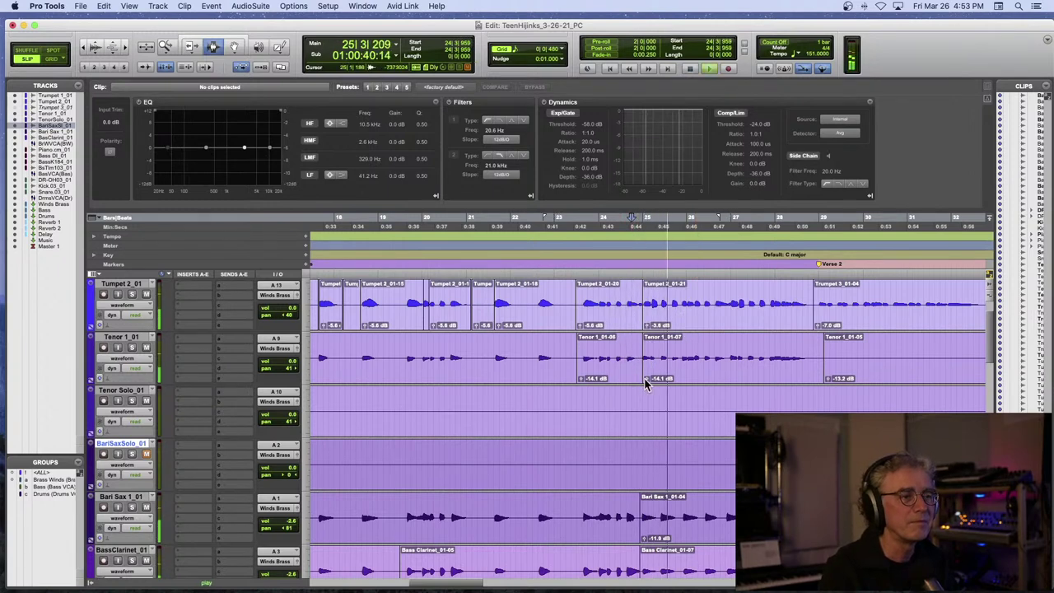
pyautogui.moveTo(644, 378); pyautogui.dragTo(646, 382)
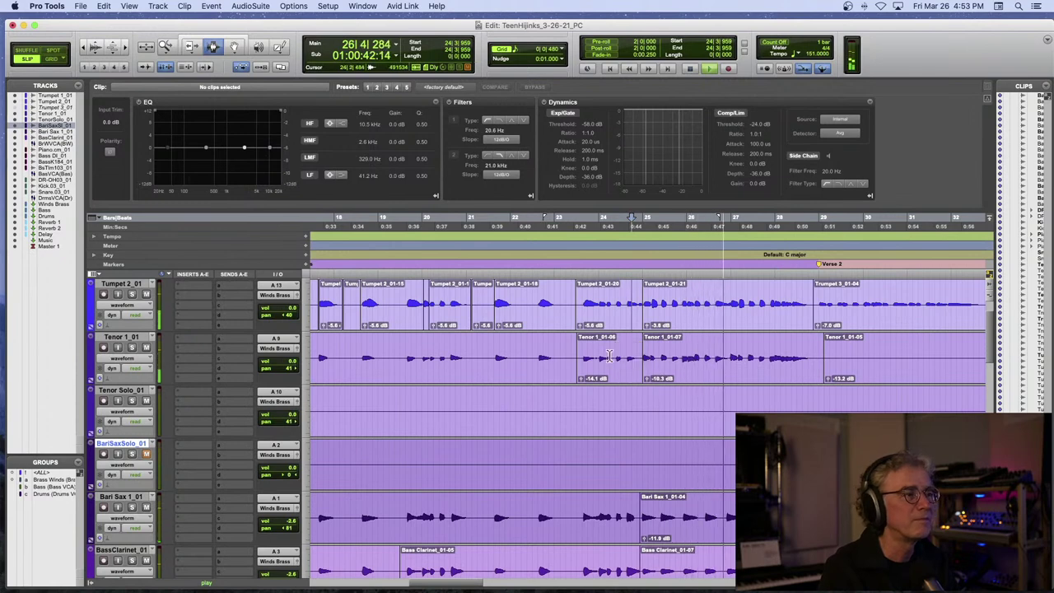
# - Raise the gain of the trumpet clip at the start of Verse 2 to about -1.8 dB and play from 28|4|940
pyautogui.hscroll(3, 602, 354)
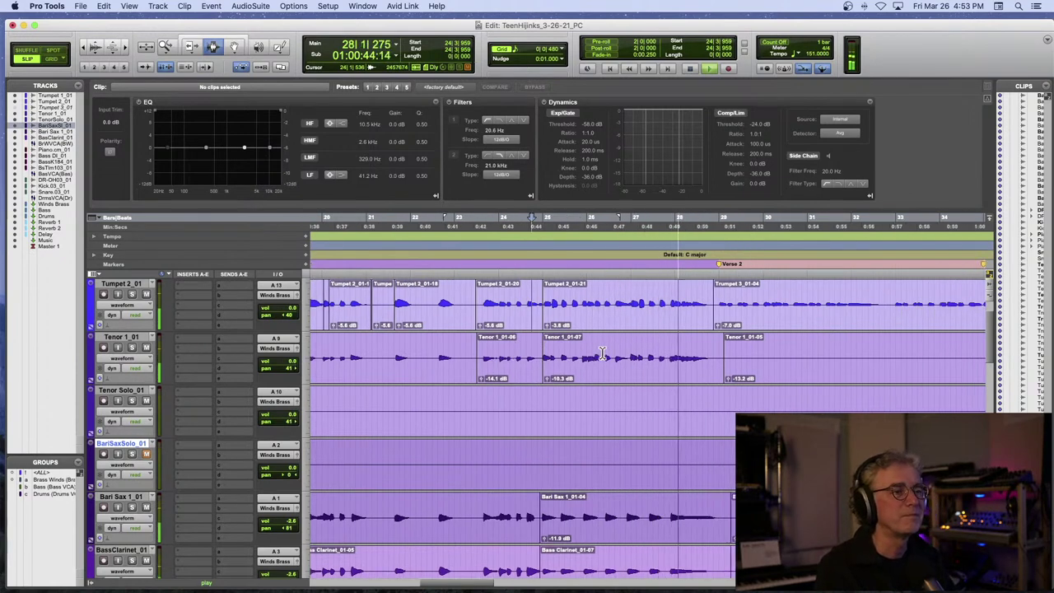
pyautogui.hscroll(5, 602, 354)
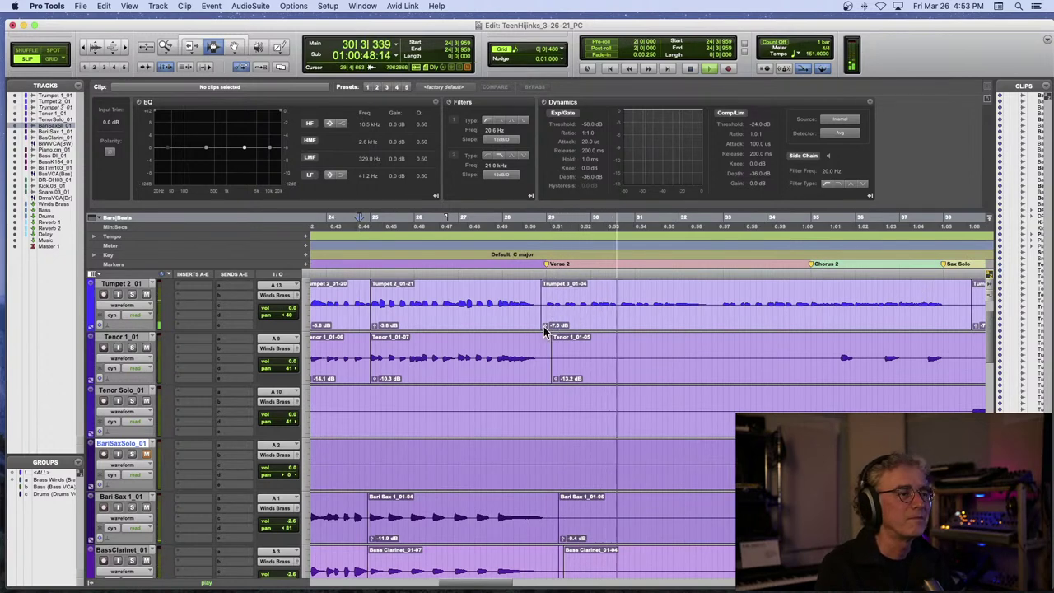
pyautogui.press('space')
pyautogui.moveTo(546, 325); pyautogui.dragTo(547, 326)
pyautogui.press('space')
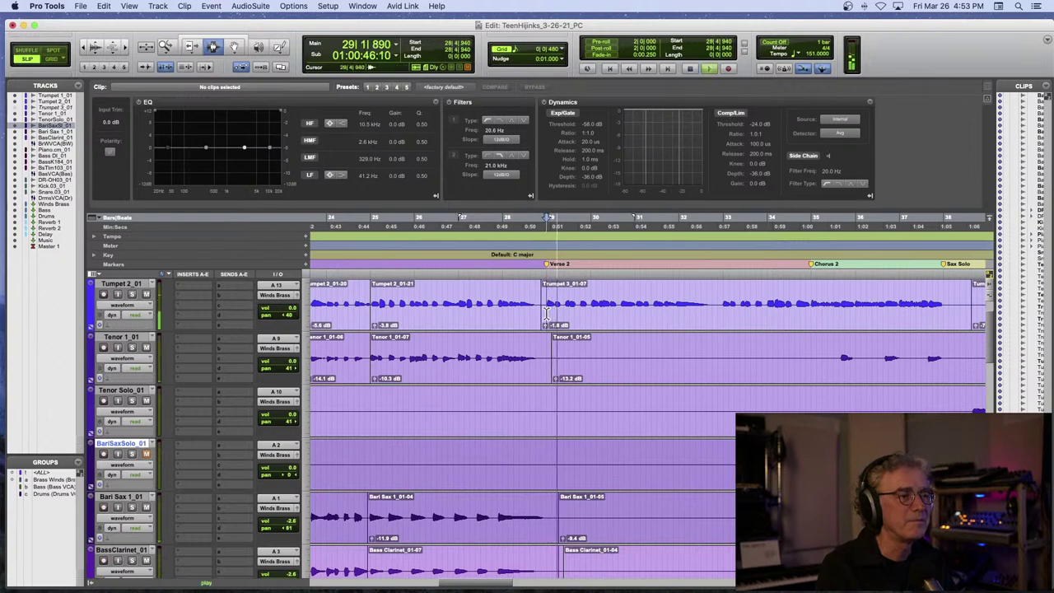
# - Listen to Verse 2 up to about bar 34 while checking the lower tracks, and stop with more of the song in view
pyautogui.scroll(-15, 546, 313)
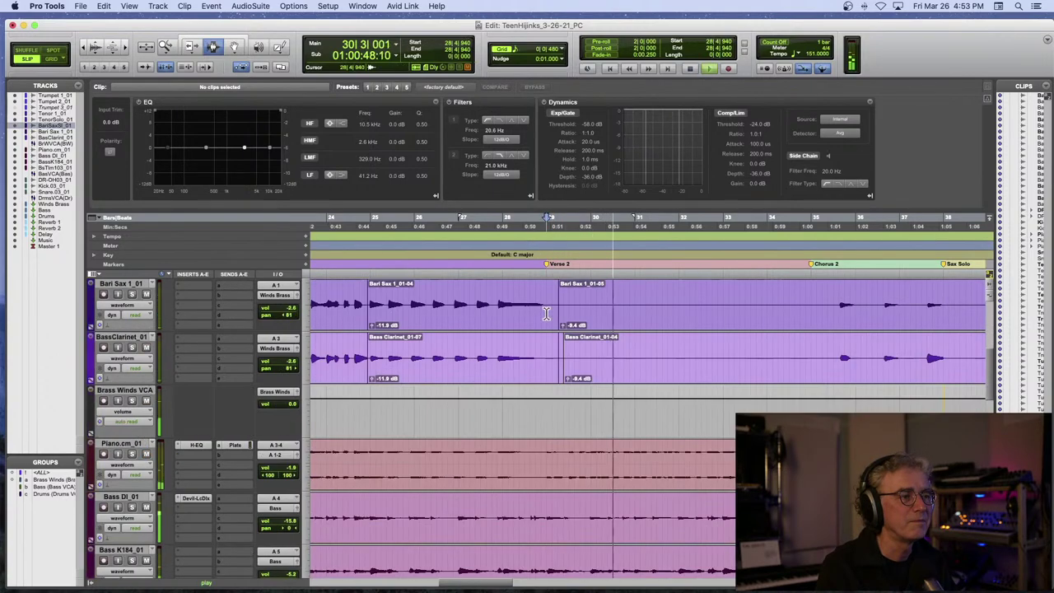
pyautogui.scroll(8, 545, 313)
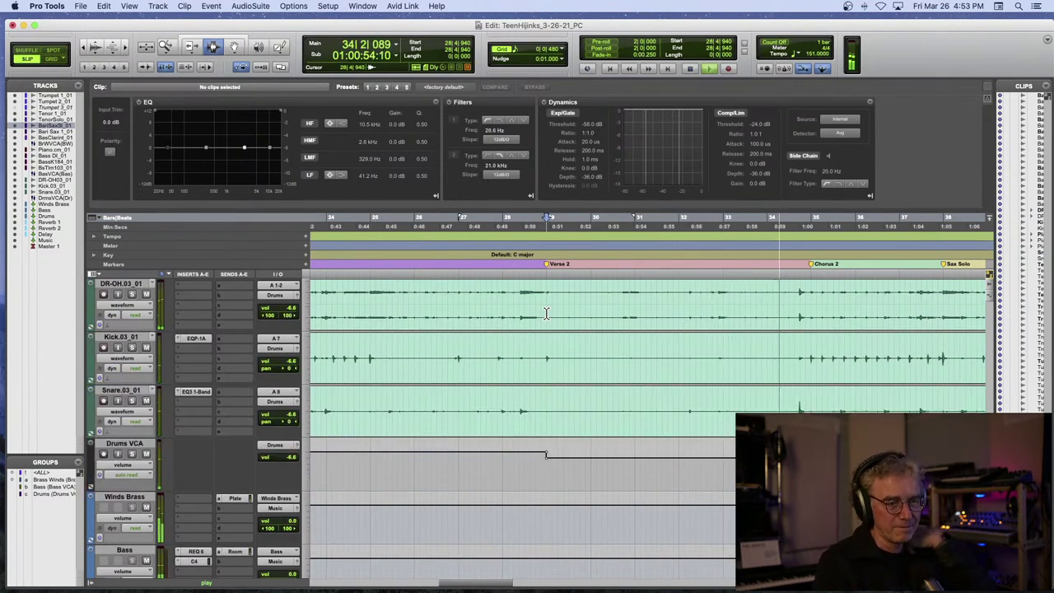
pyautogui.press('space')
pyautogui.press('r')
pyautogui.press('r')
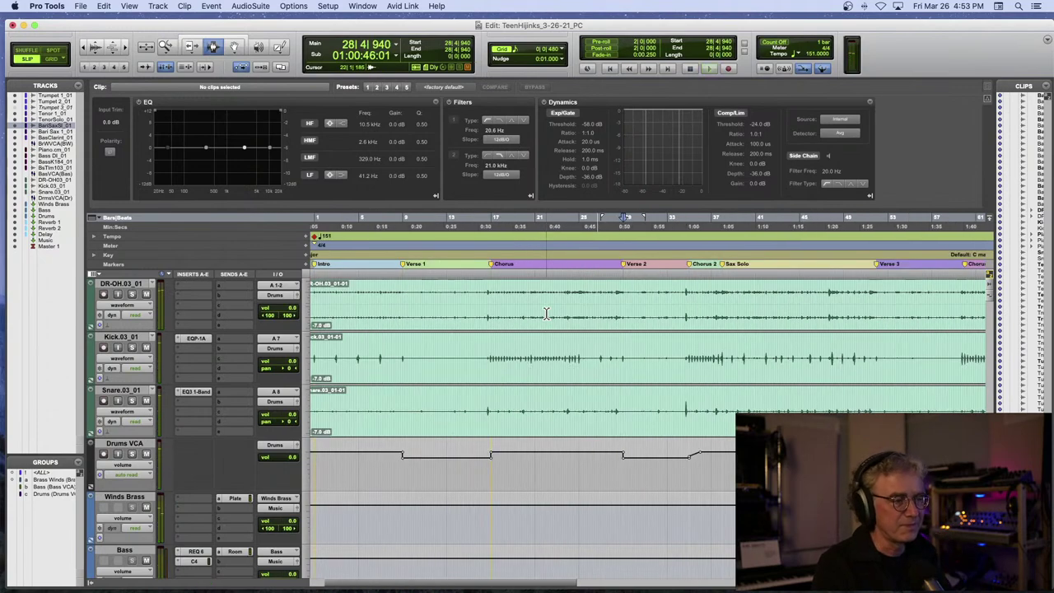
# - Delete the Drums VCA volume automation from just before Verse 1 into the Sax Solo
pyautogui.scroll(3, 545, 313)
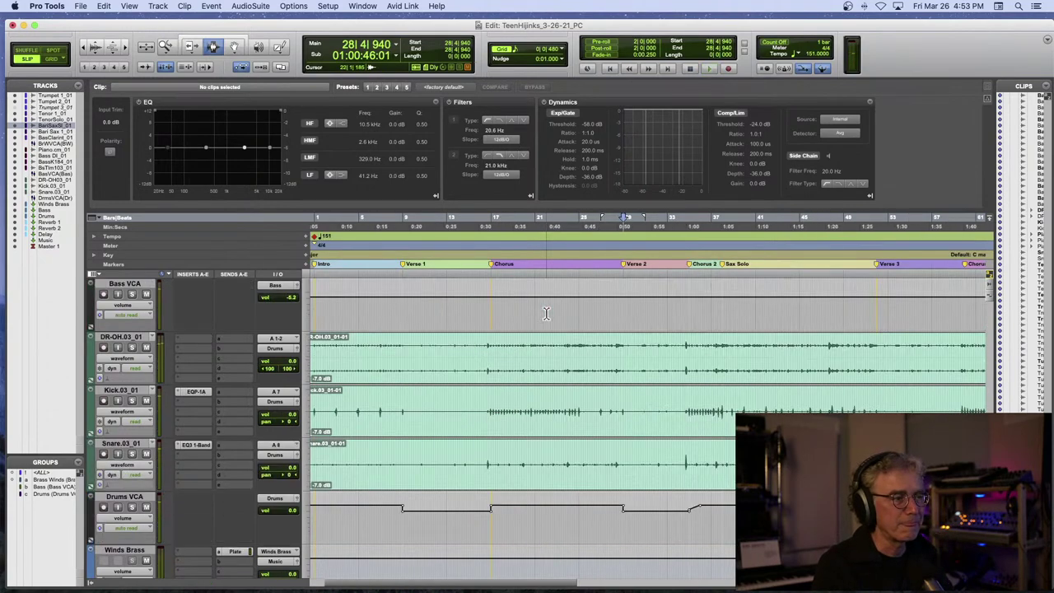
pyautogui.hscroll(-1, 506, 541)
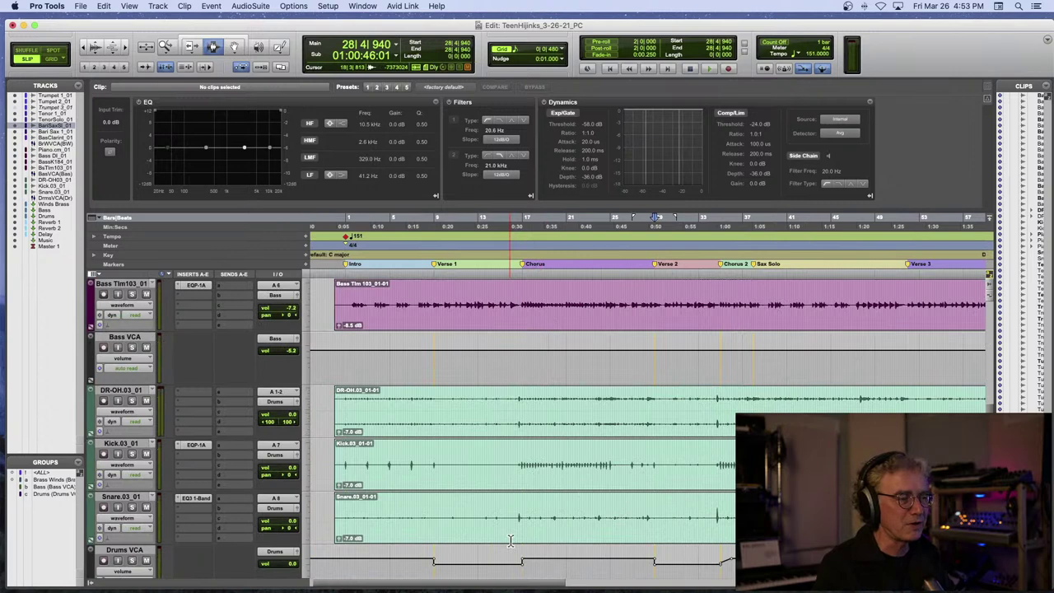
pyautogui.scroll(-1, 510, 539)
pyautogui.moveTo(413, 519); pyautogui.dragTo(780, 520)
pyautogui.press('Delete')
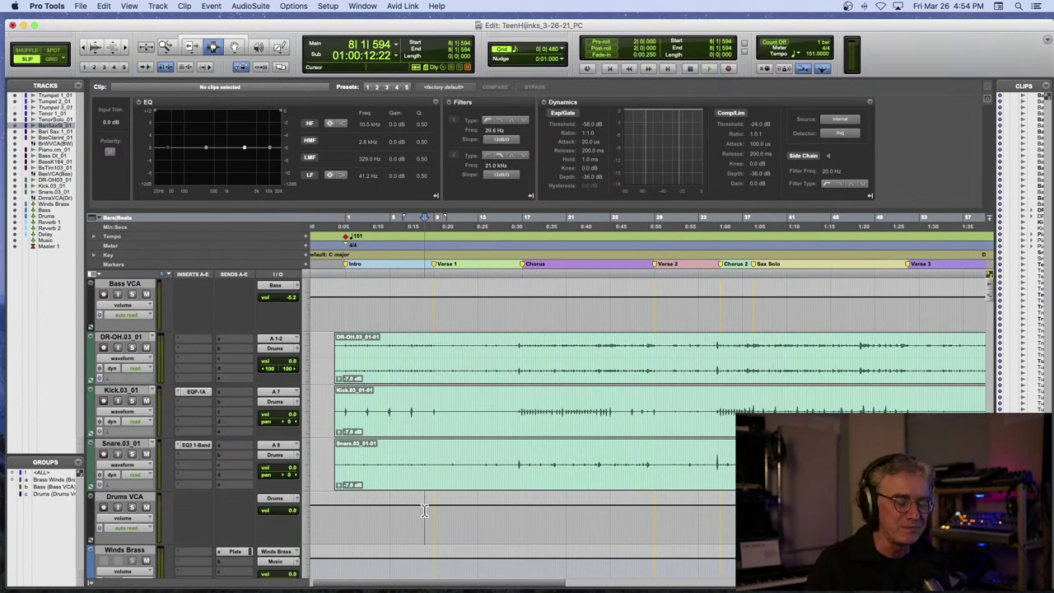
# - Play from 8|1|594 through Verse 1 and the Chorus to the start of Verse 2, showing more of the song
pyautogui.press('space')
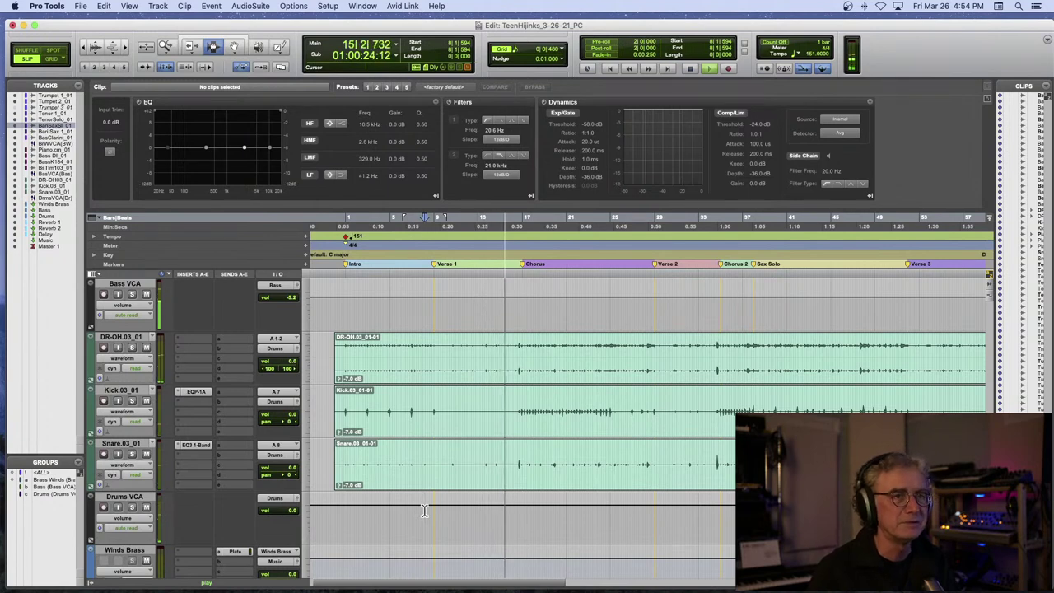
pyautogui.press('r')
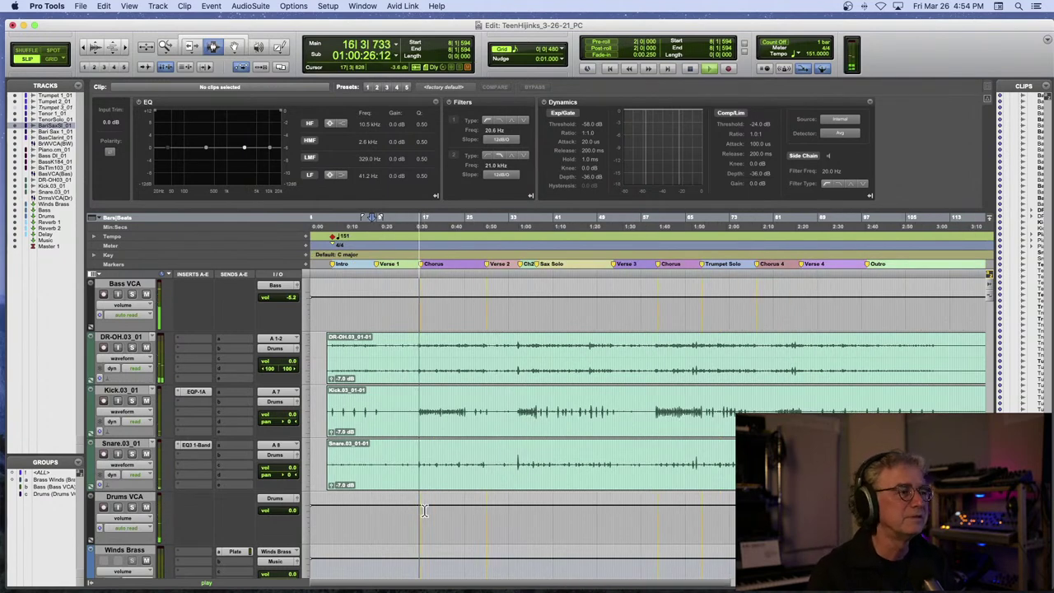
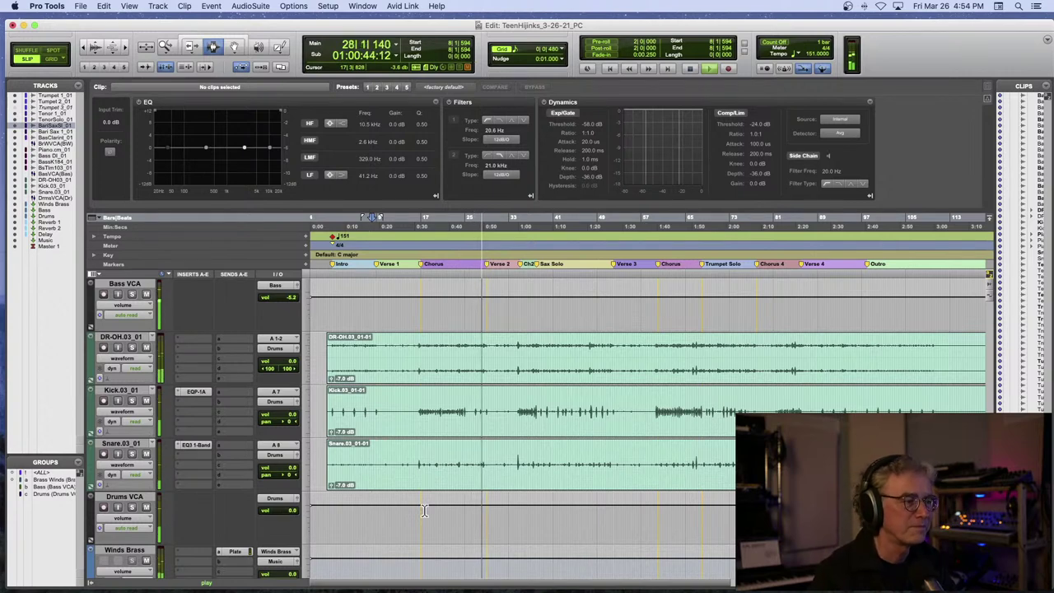
pyautogui.scroll(-2, 311, 527)
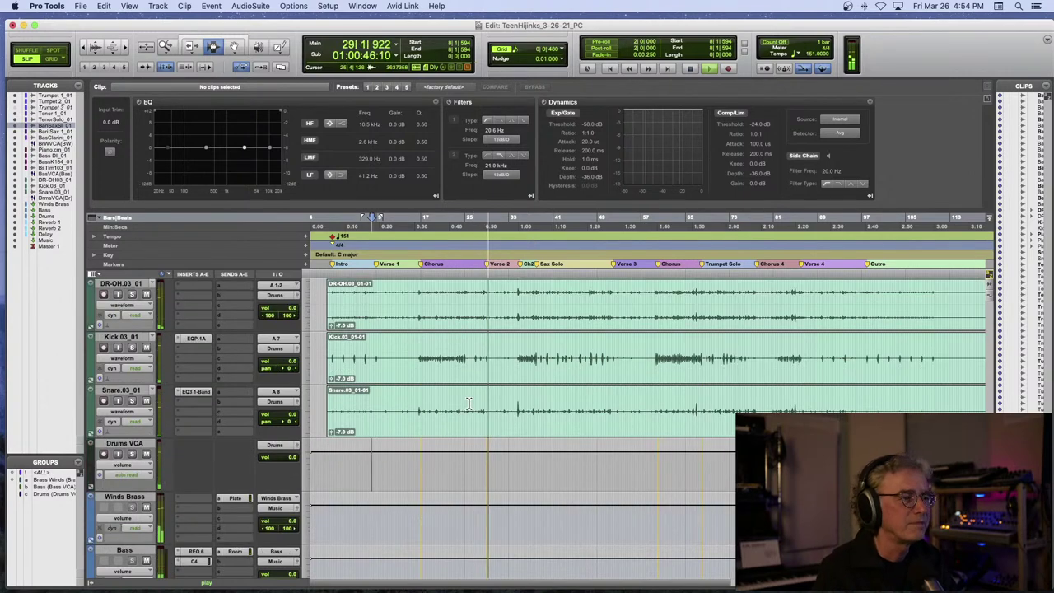
pyautogui.press('space')
# - Play the end of the Chorus from 27|3|673 and place the cursor on the overhead hit at 28|2|470
pyautogui.click(479, 306)
pyautogui.press('t')
pyautogui.press('t')
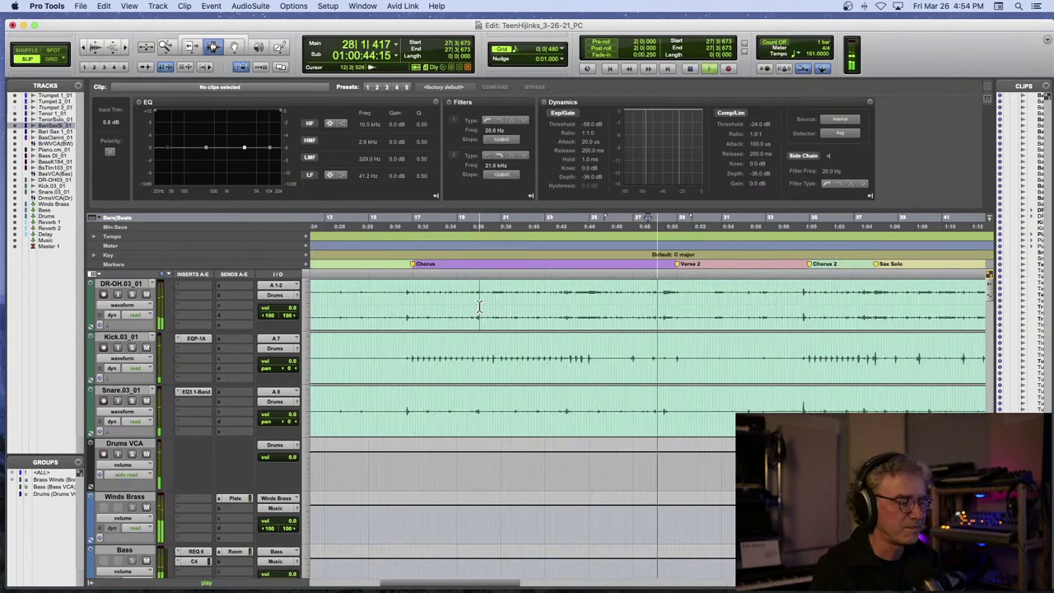
pyautogui.press('space')
pyautogui.press('space')
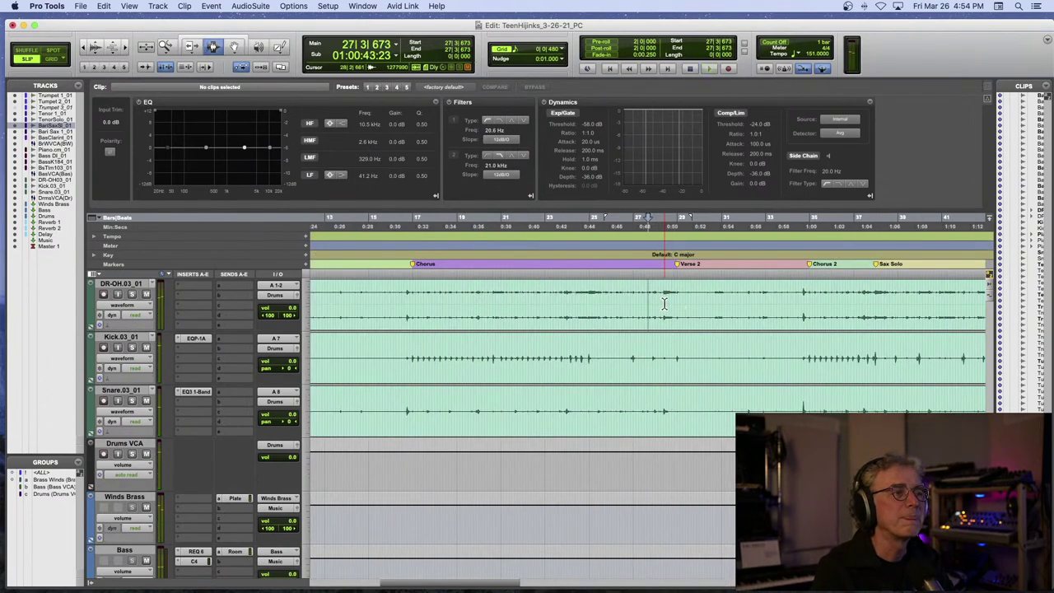
pyautogui.press('space')
pyautogui.press('space')
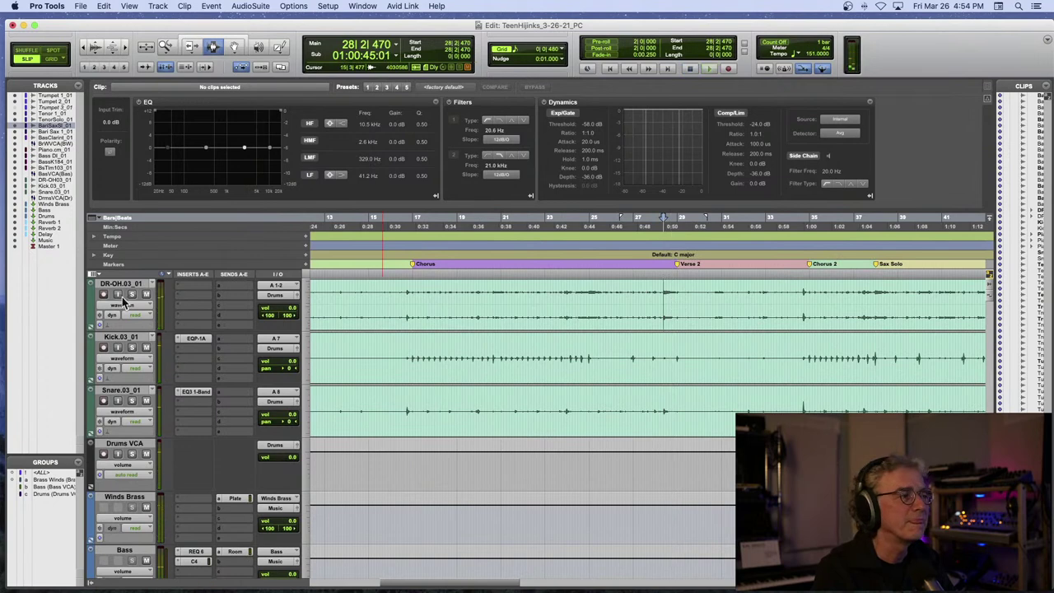
# - Solo the DR-OH track, split its clip at 28|2|470 and 28|4|653, and select the piece between the splits
pyautogui.press('space')
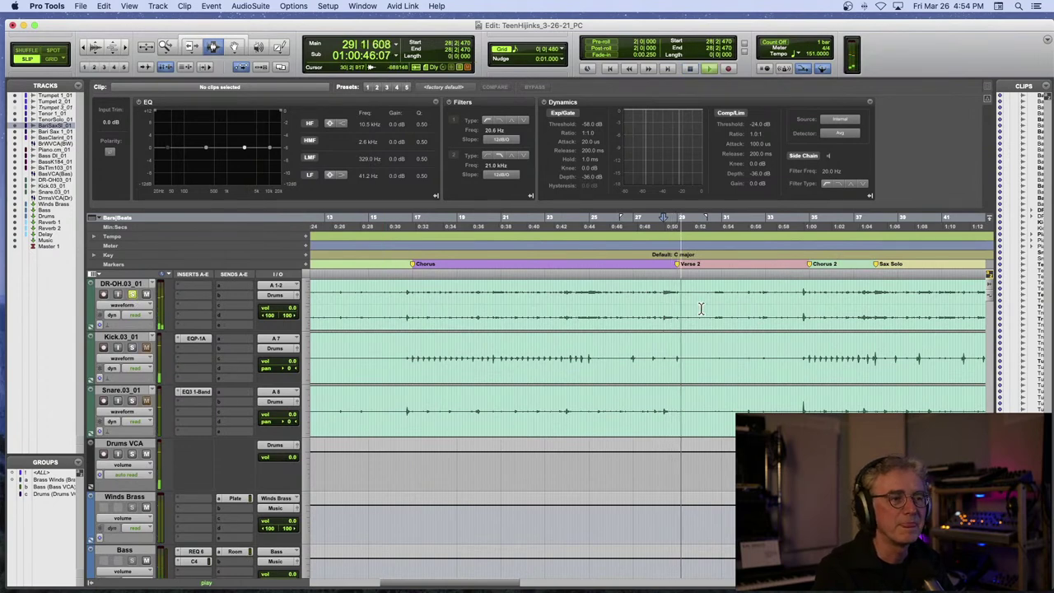
pyautogui.press('space')
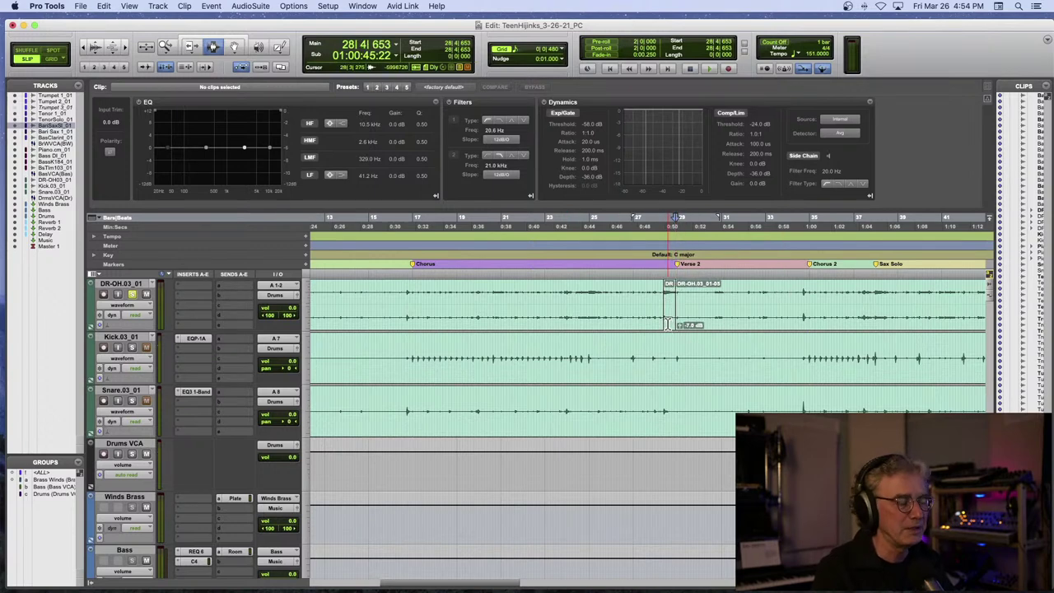
pyautogui.click(666, 323)
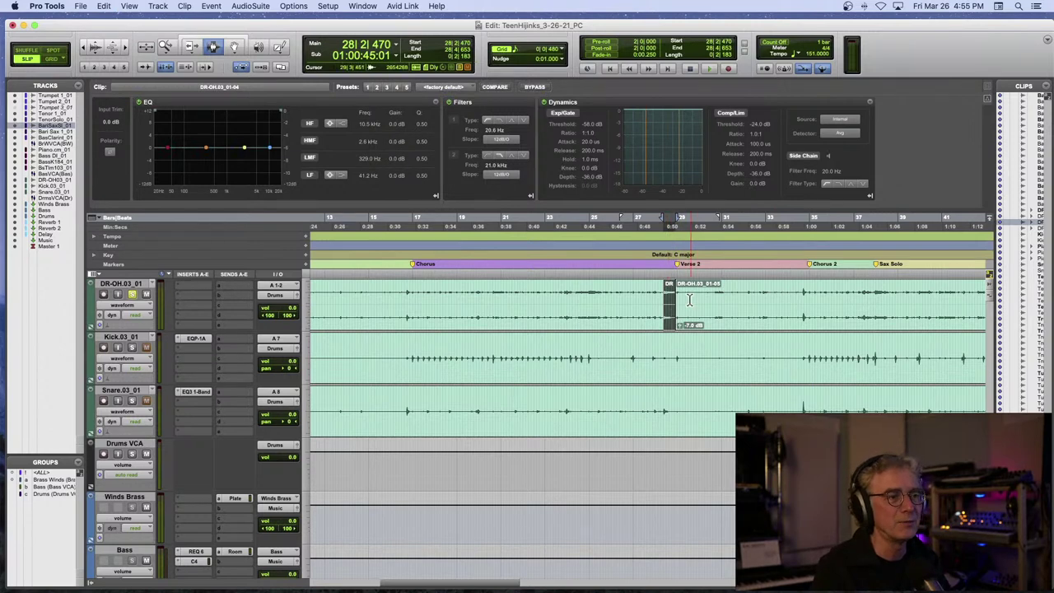
# - Unsolo the overheads, play from 26|4|685, and shape a short volume dip in the Drums VCA automation just before Verse 2
pyautogui.click(631, 307)
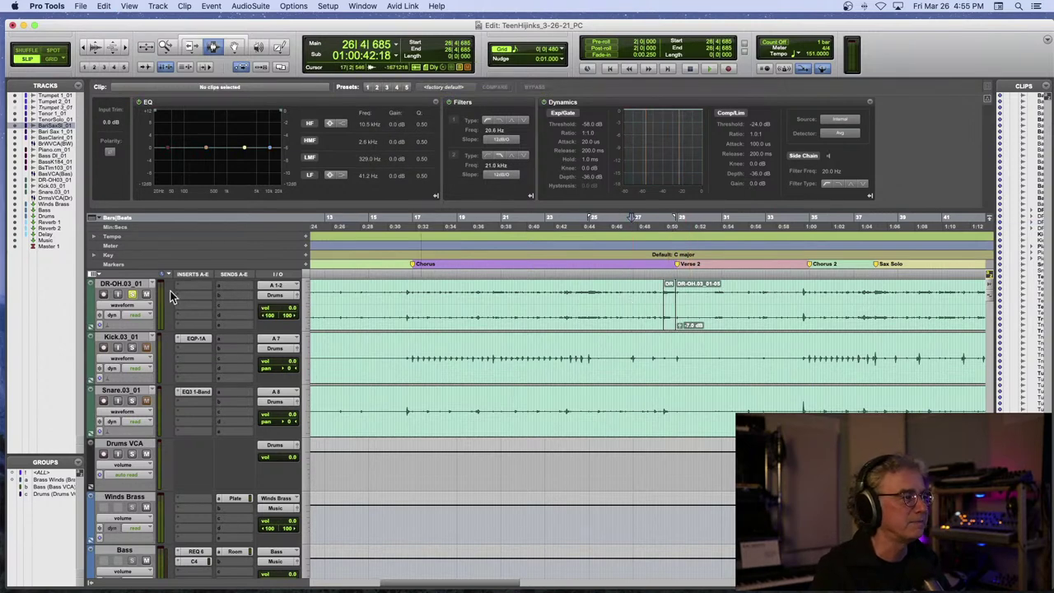
pyautogui.press('space')
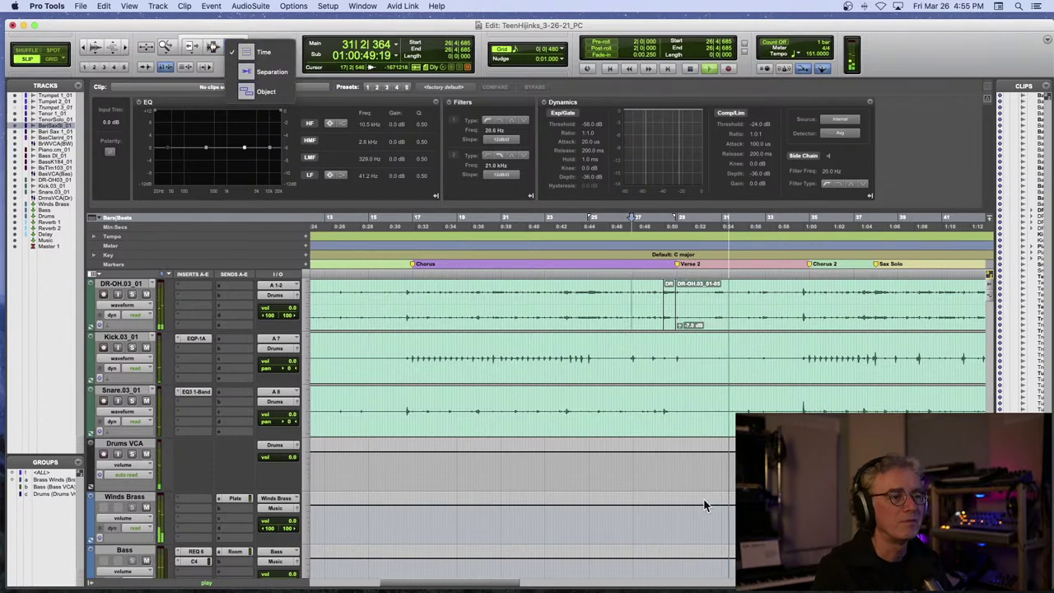
pyautogui.press('space')
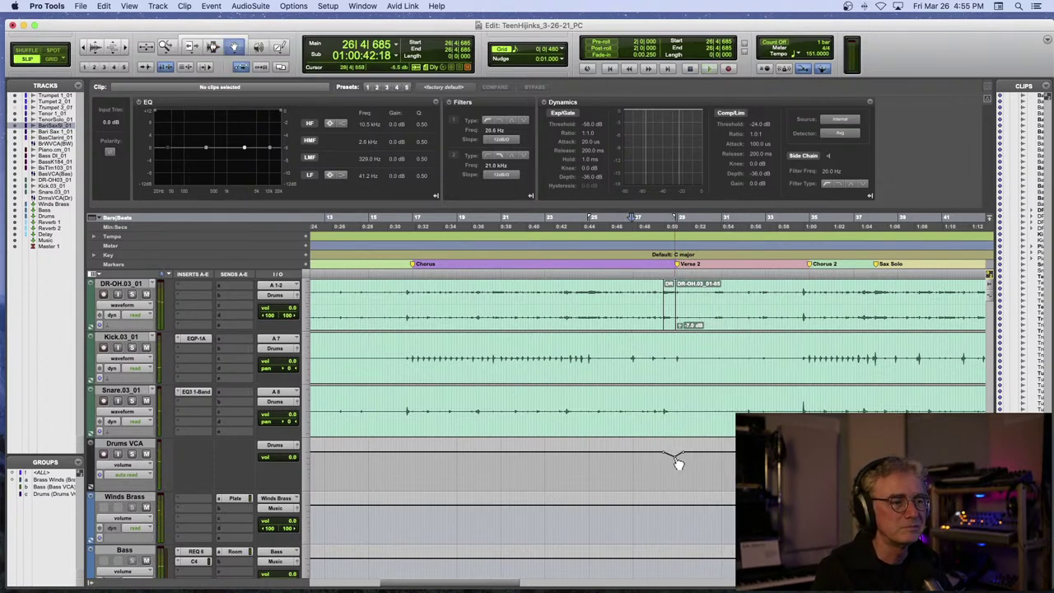
# - Play from 26|4|685 to check the transition into Verse 2 and bring the trumpet and sax tracks into view
pyautogui.press('space')
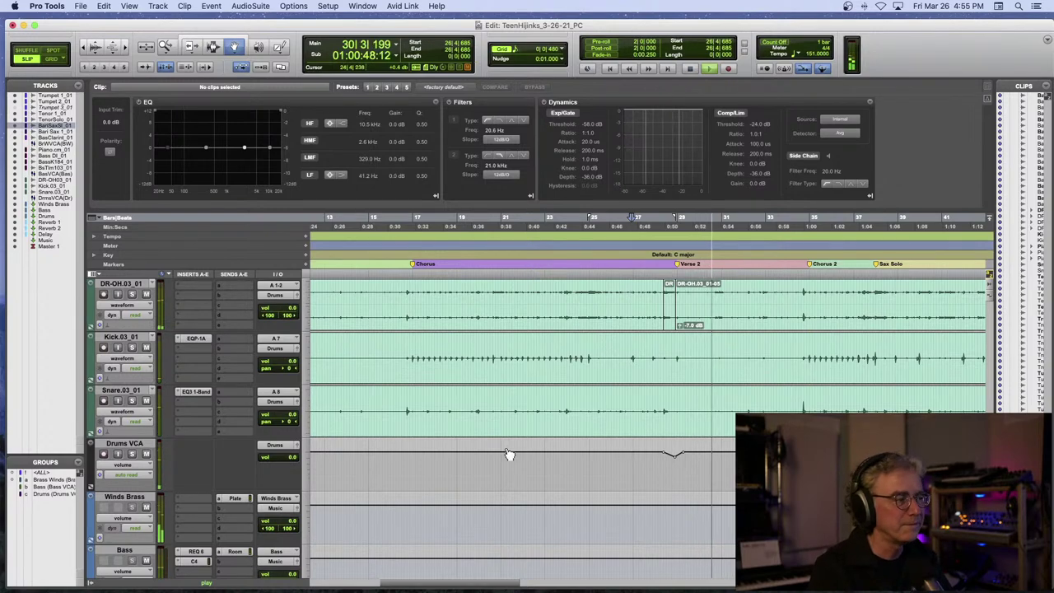
pyautogui.scroll(2, 629, 422)
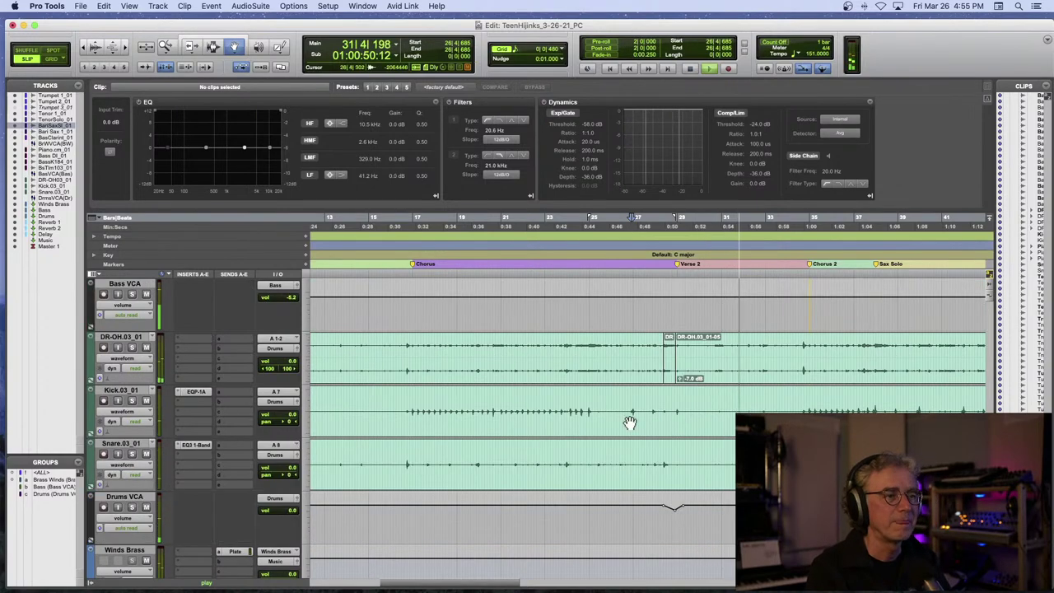
pyautogui.scroll(8, 629, 422)
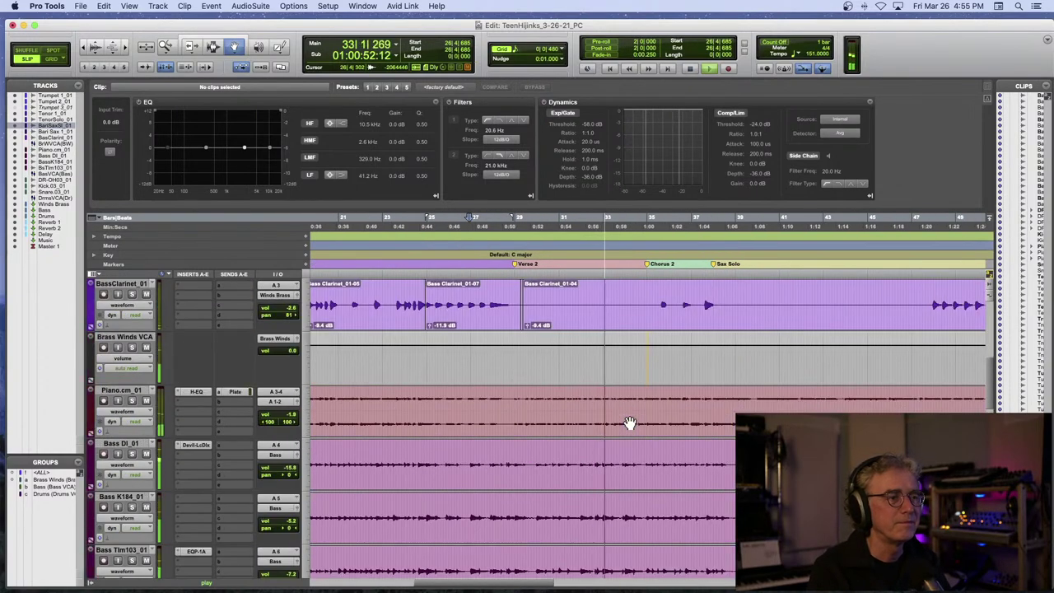
pyautogui.scroll(6, 629, 422)
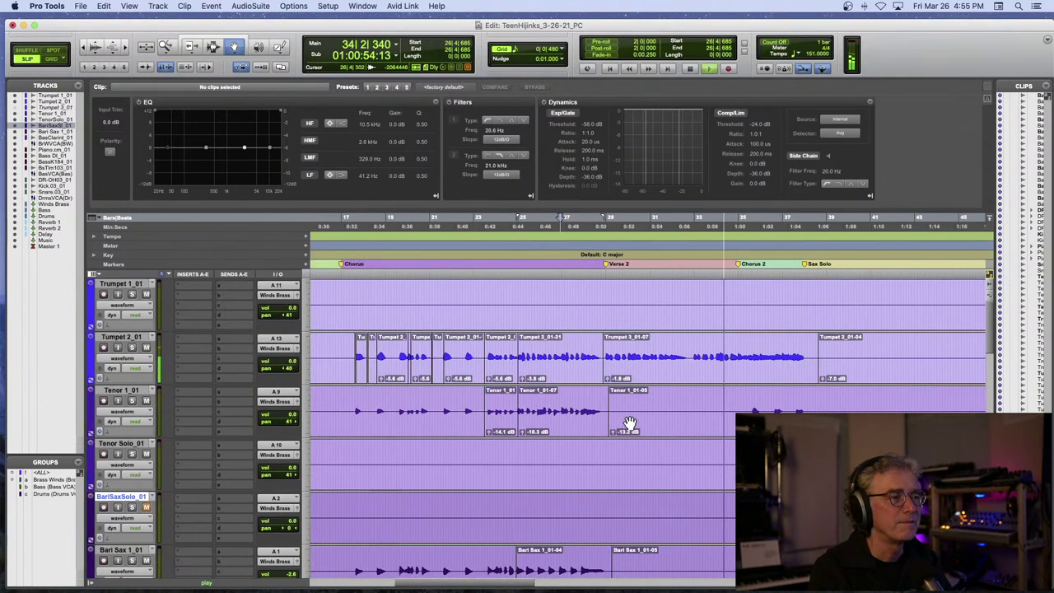
pyautogui.press('space')
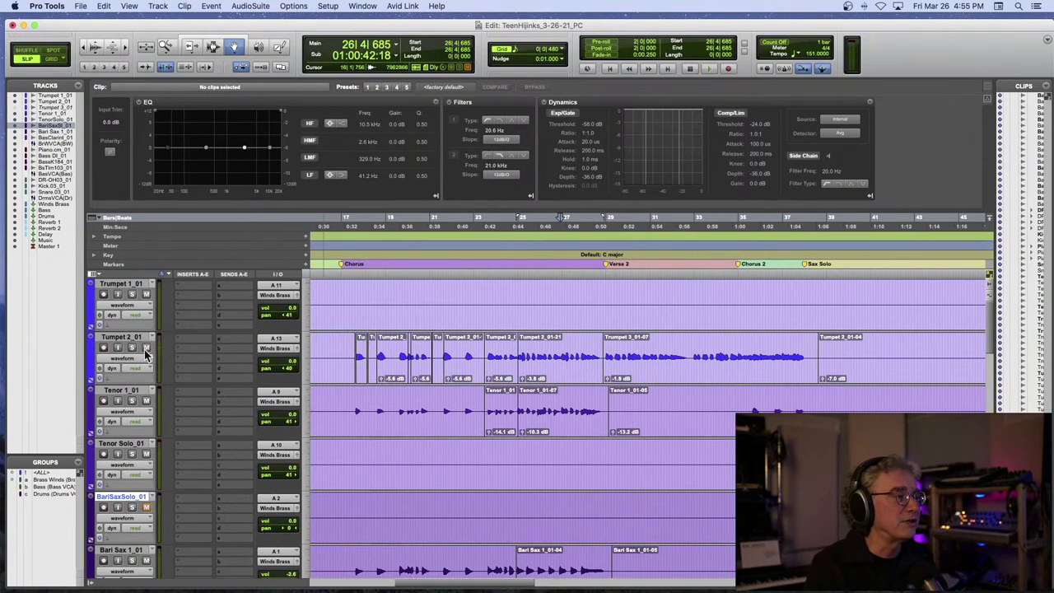
# - Solo Trumpet 2, listen to its Verse 2 clip from 30|1|347, and check the inserts on the horn tracks
pyautogui.press('space')
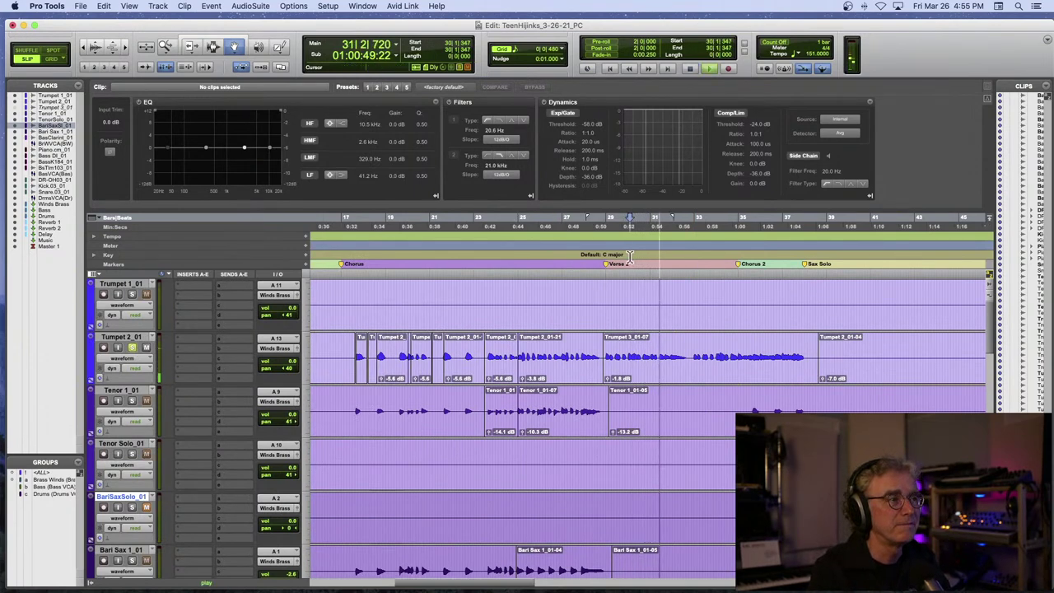
pyautogui.press('space')
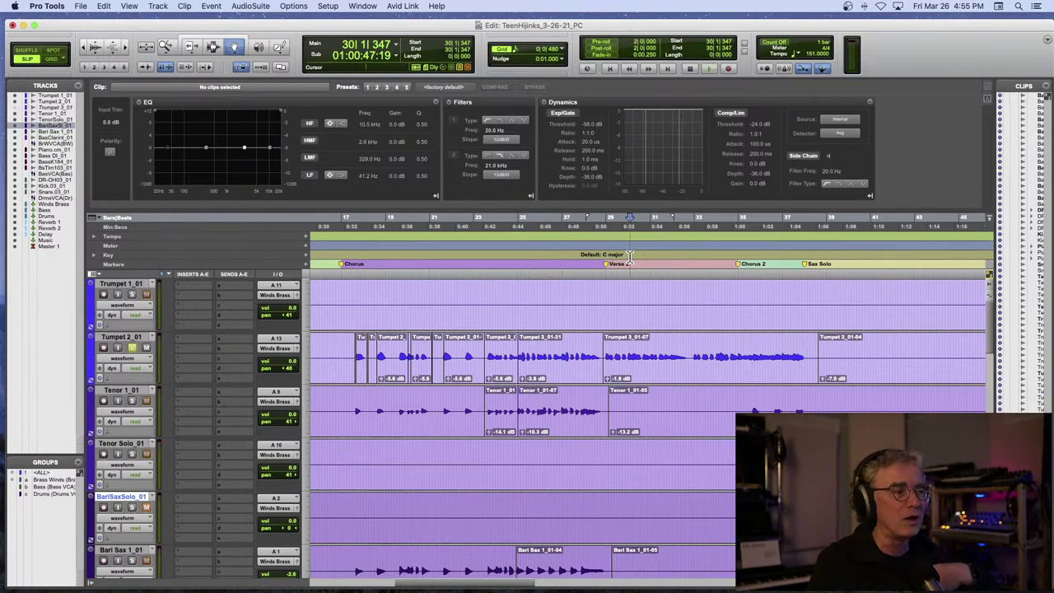
pyautogui.scroll(-3, 188, 338)
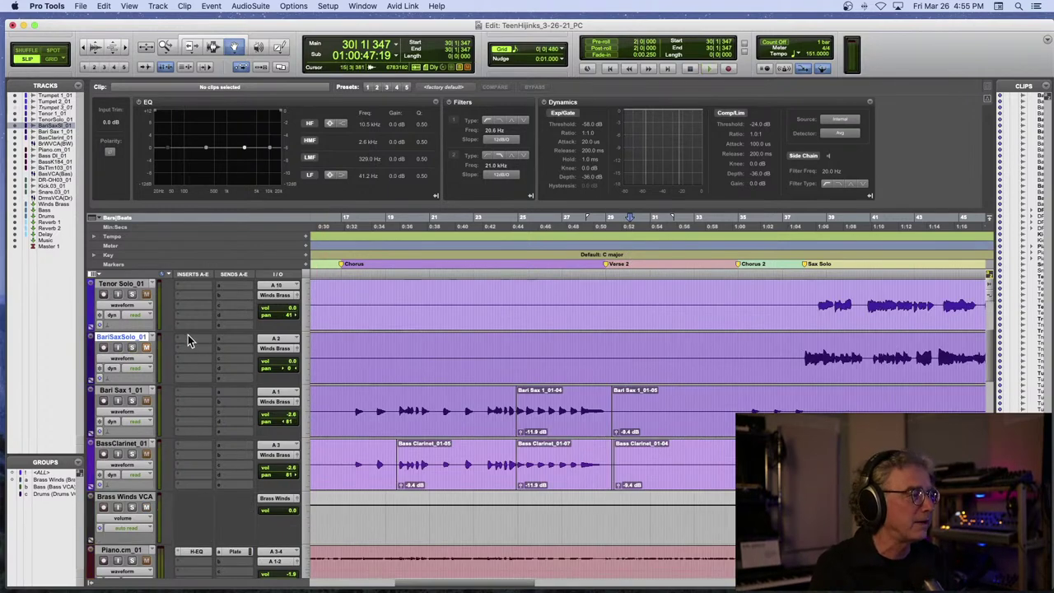
pyautogui.hscroll(-3, 190, 337)
pyautogui.scroll(3, 189, 337)
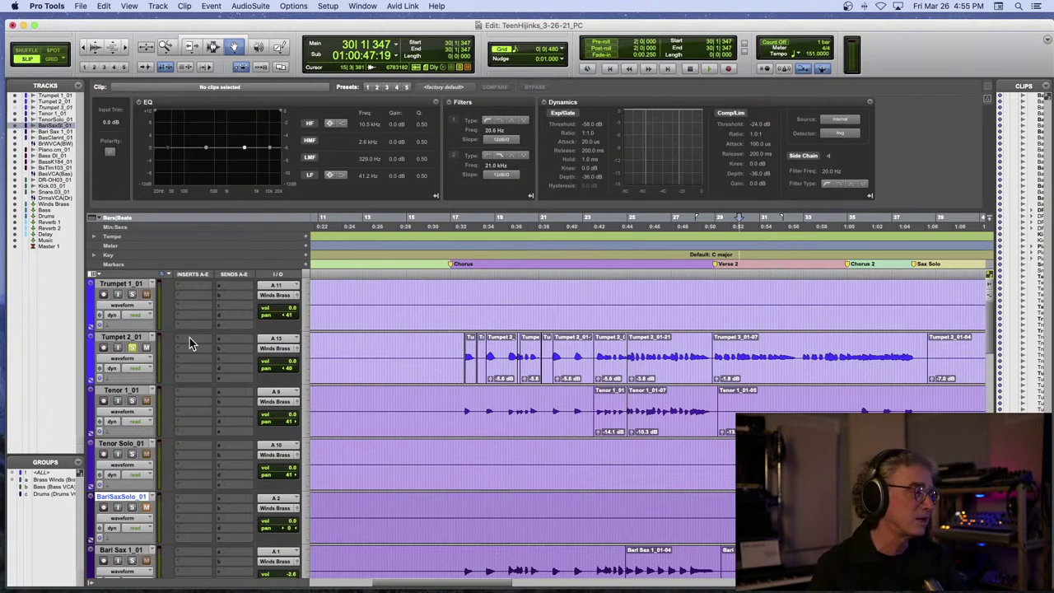
# - Insert an EQ3 1-Band equalizer on the Trumpet 2 track and set its filter type to High-Pass
pyautogui.click(189, 338)
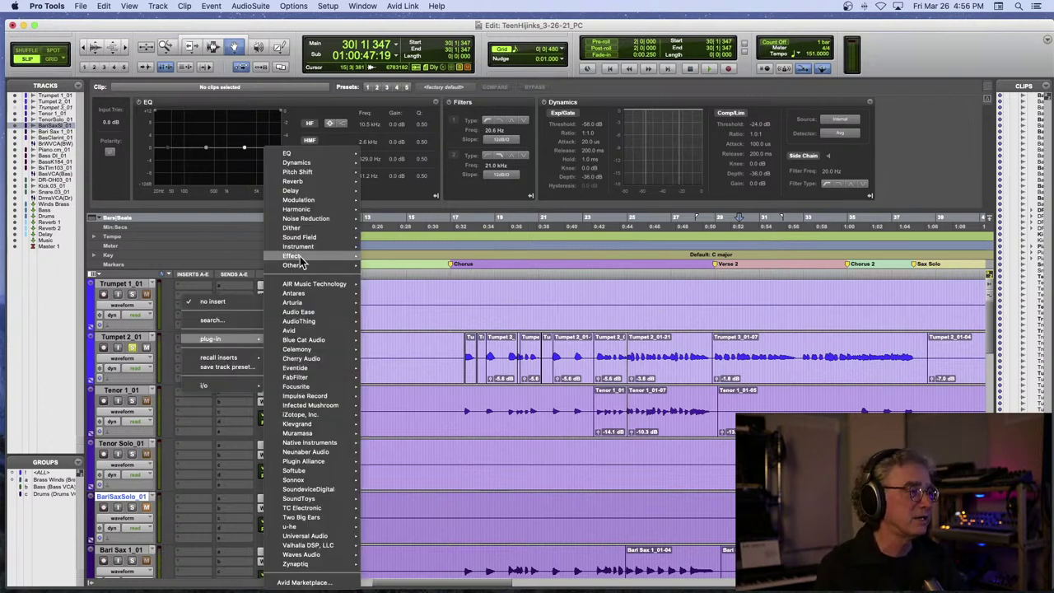
pyautogui.moveTo(350, 156)
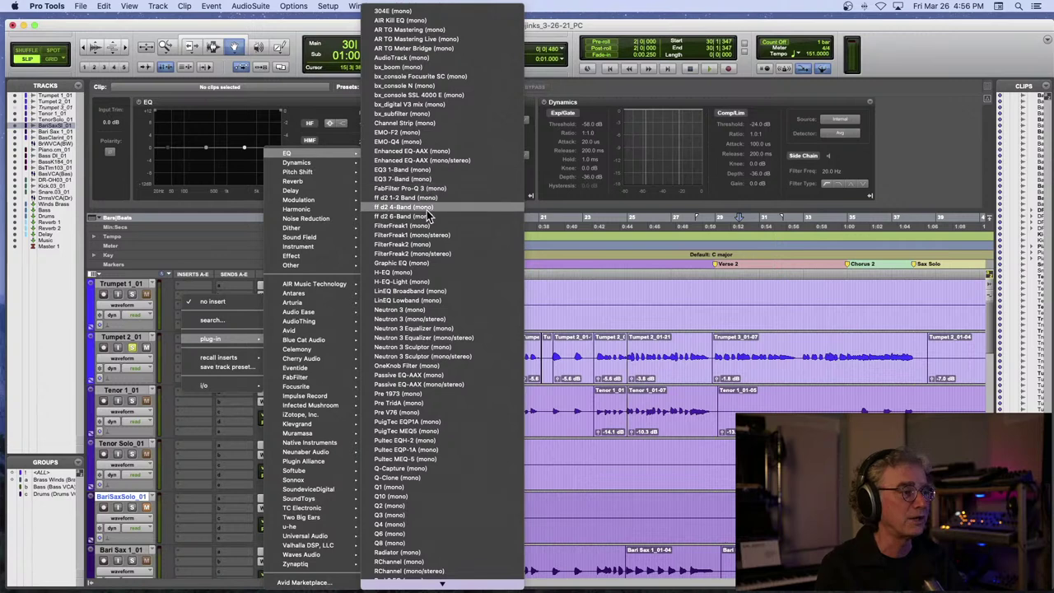
pyautogui.click(404, 168)
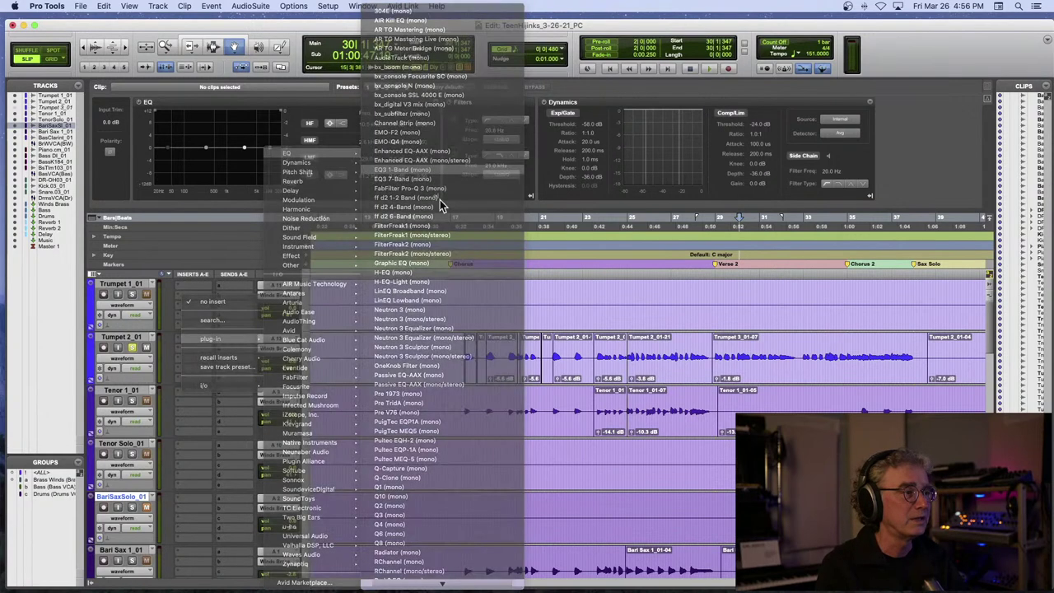
pyautogui.click(394, 319)
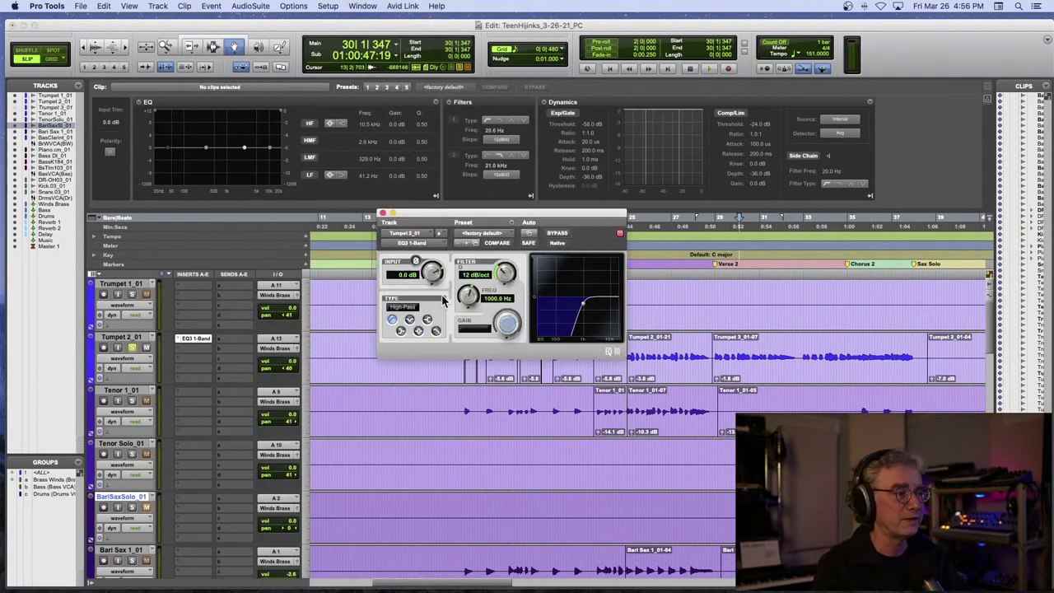
# - Set the Trumpet 2 high-pass filter to 211.3 Hz and 6 dB/oct, comparing with bypass during playback, and unsolo the track
pyautogui.moveTo(452, 311); pyautogui.dragTo(452, 319)
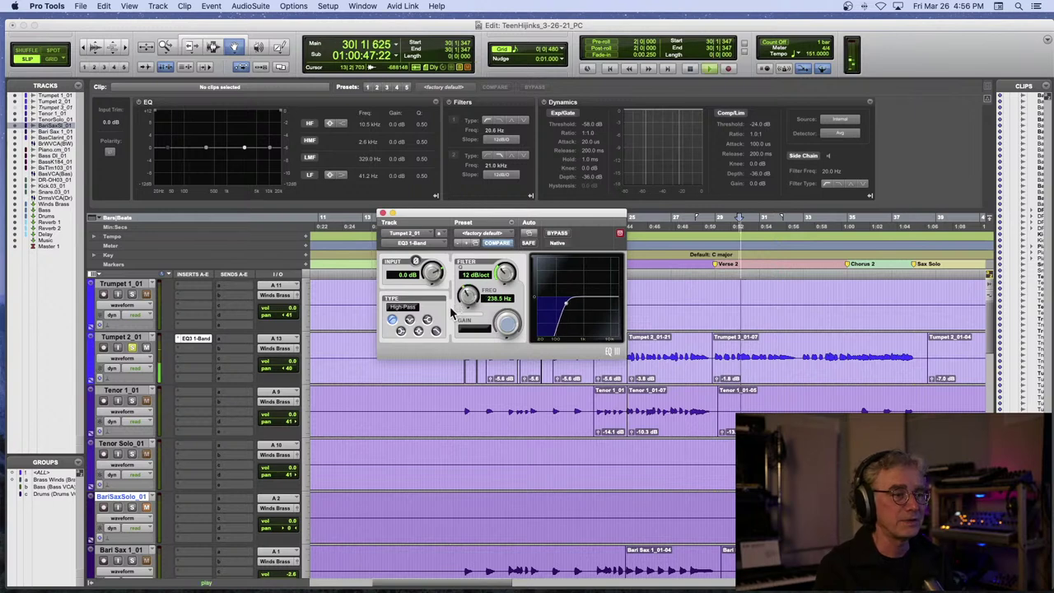
pyautogui.click(558, 234)
pyautogui.click(558, 235)
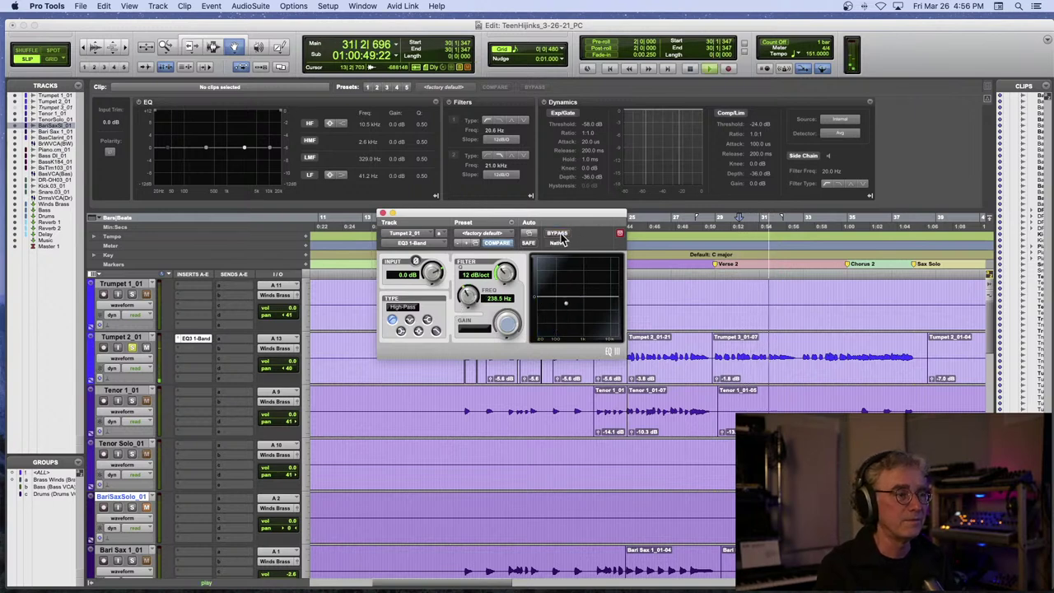
pyautogui.moveTo(465, 293); pyautogui.dragTo(464, 298)
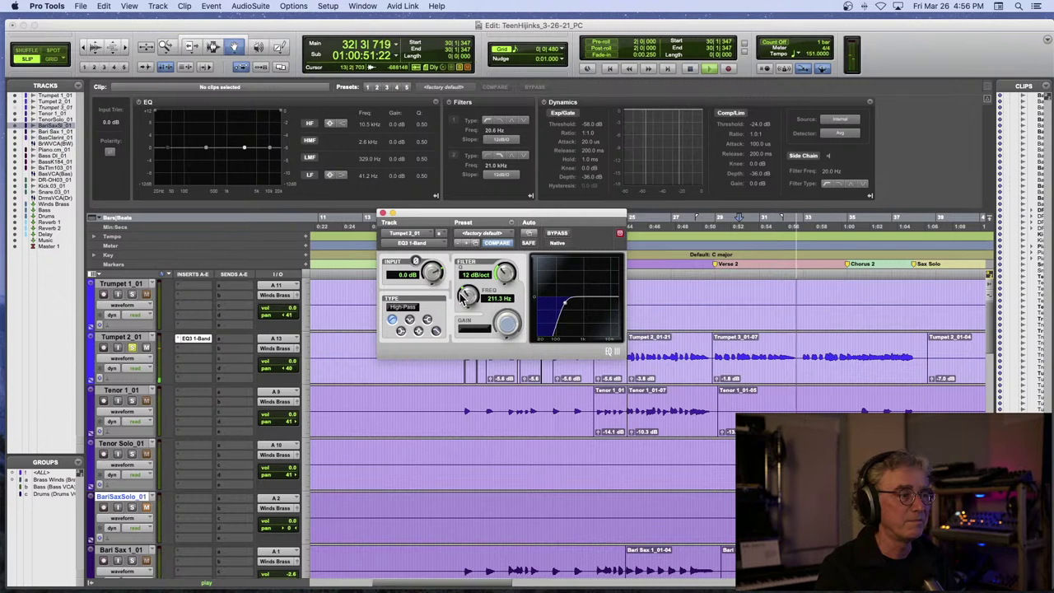
pyautogui.click(557, 235)
pyautogui.click(556, 235)
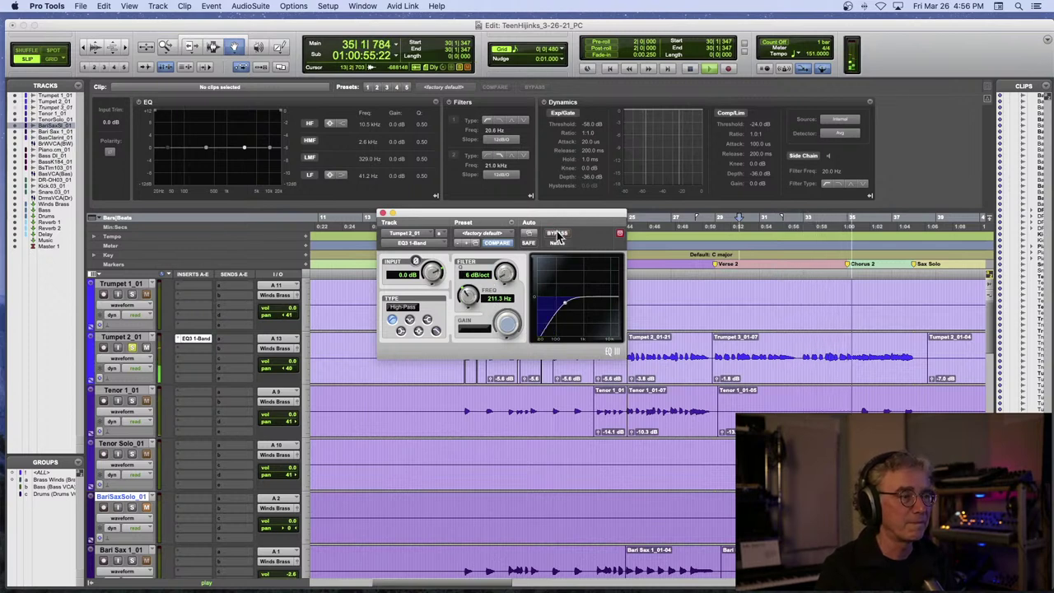
pyautogui.click(383, 214)
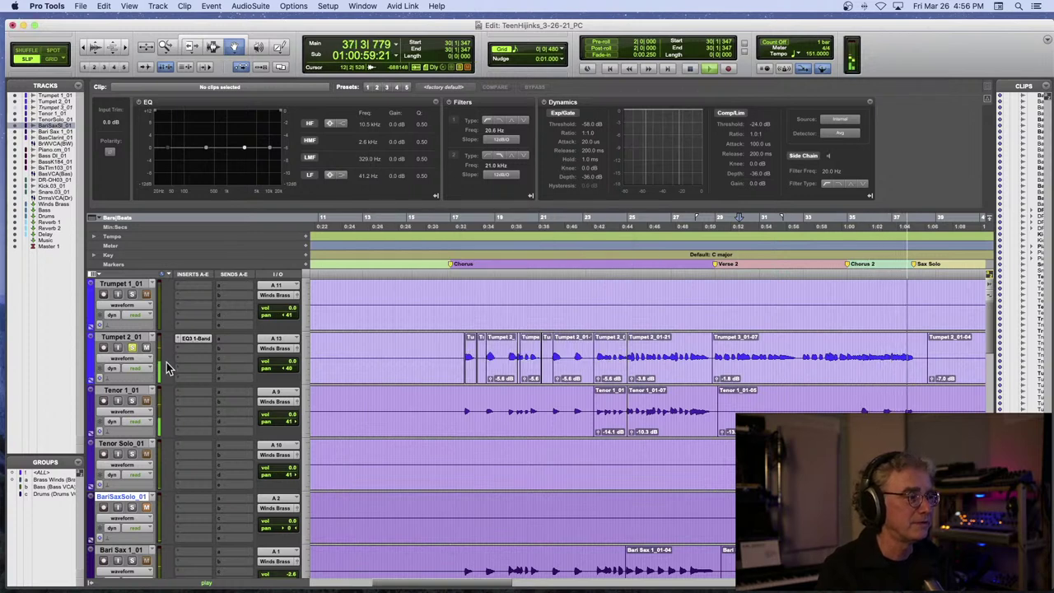
pyautogui.press('space')
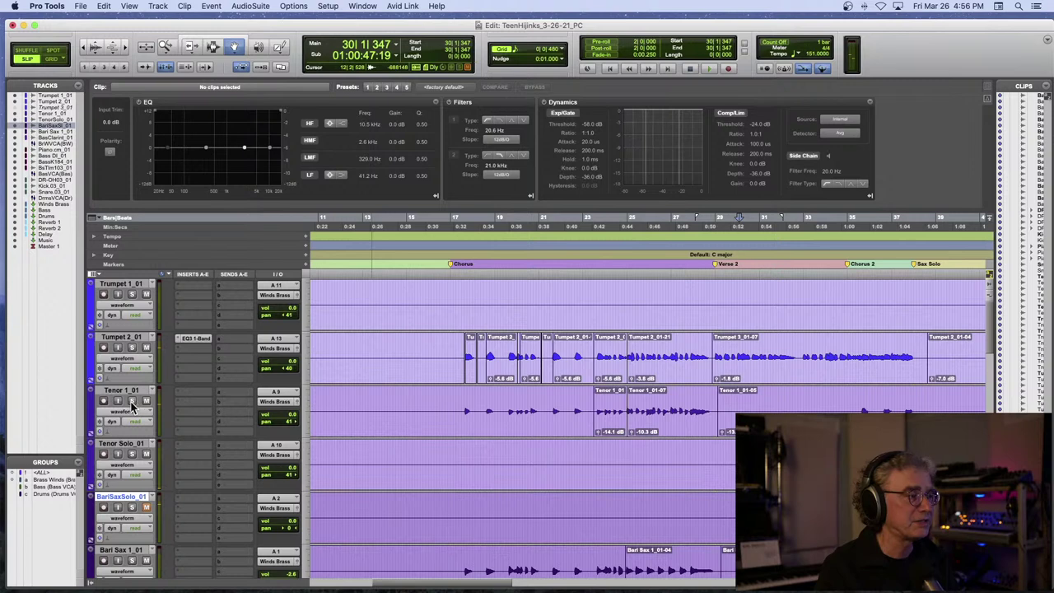
# - Solo Tenor 1, play it from 23|2|452, and check the available inserts without adding one
pyautogui.press('space')
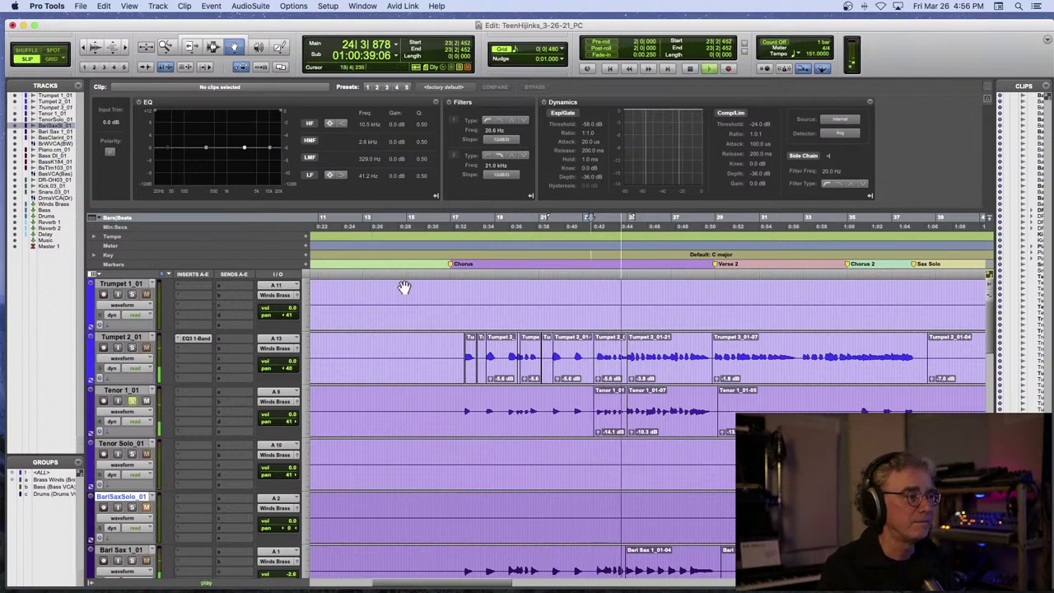
pyautogui.click(182, 396)
pyautogui.moveTo(198, 392)
pyautogui.moveTo(288, 154)
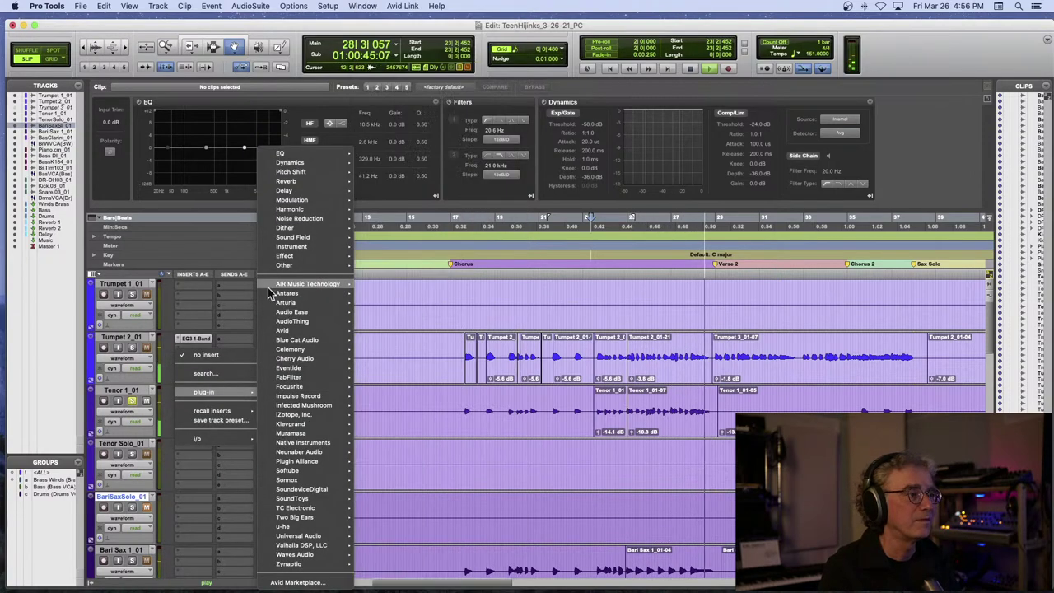
pyautogui.click(215, 297)
pyautogui.press('space')
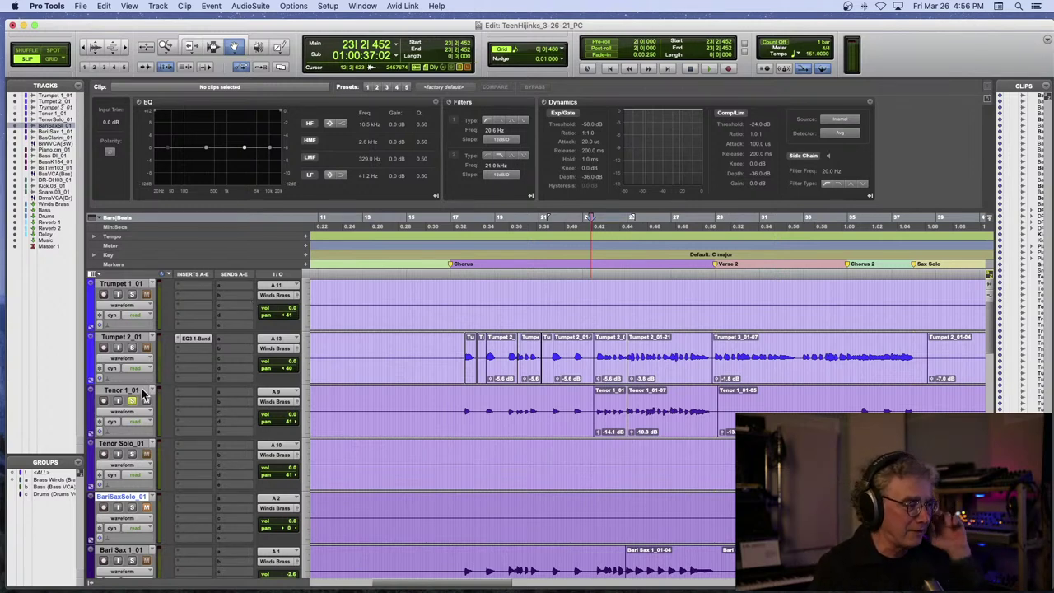
# - Unsolo Tenor 1 and play from 28|3|084 to check the transition into Verse 2
pyautogui.click(706, 255)
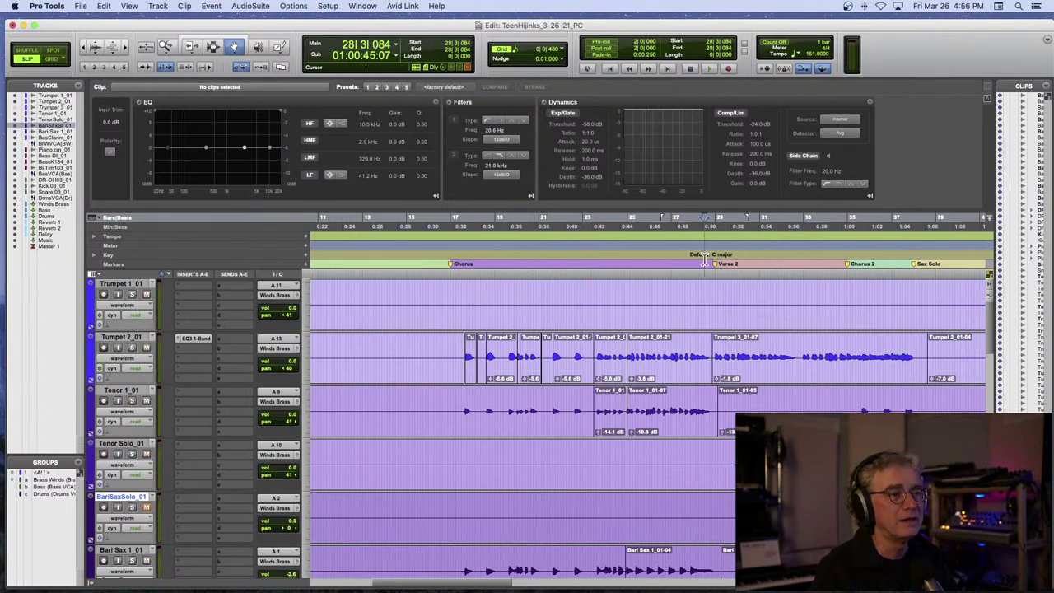
pyautogui.press('space')
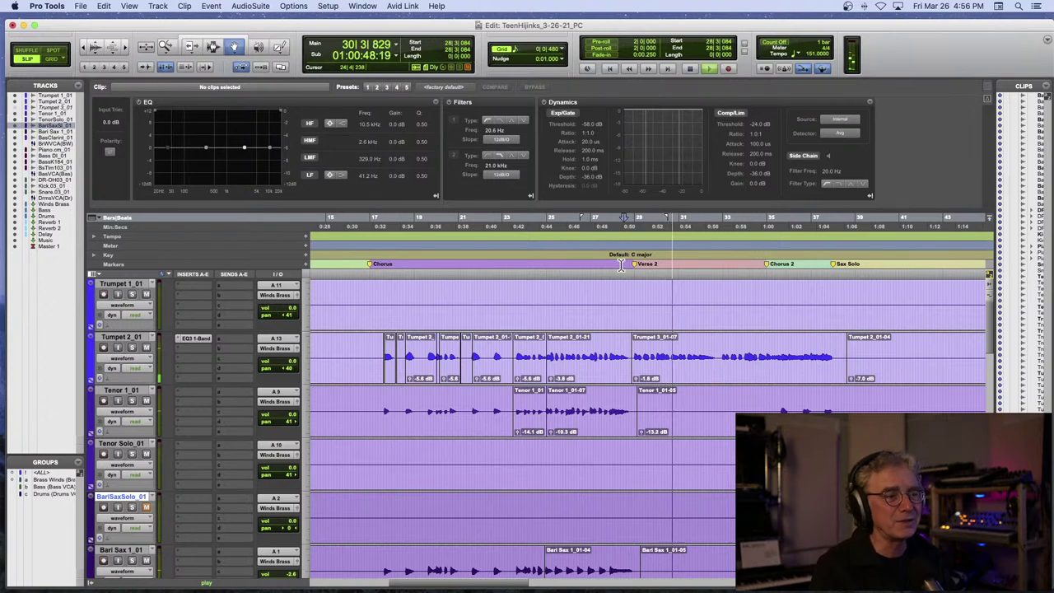
pyautogui.press('space')
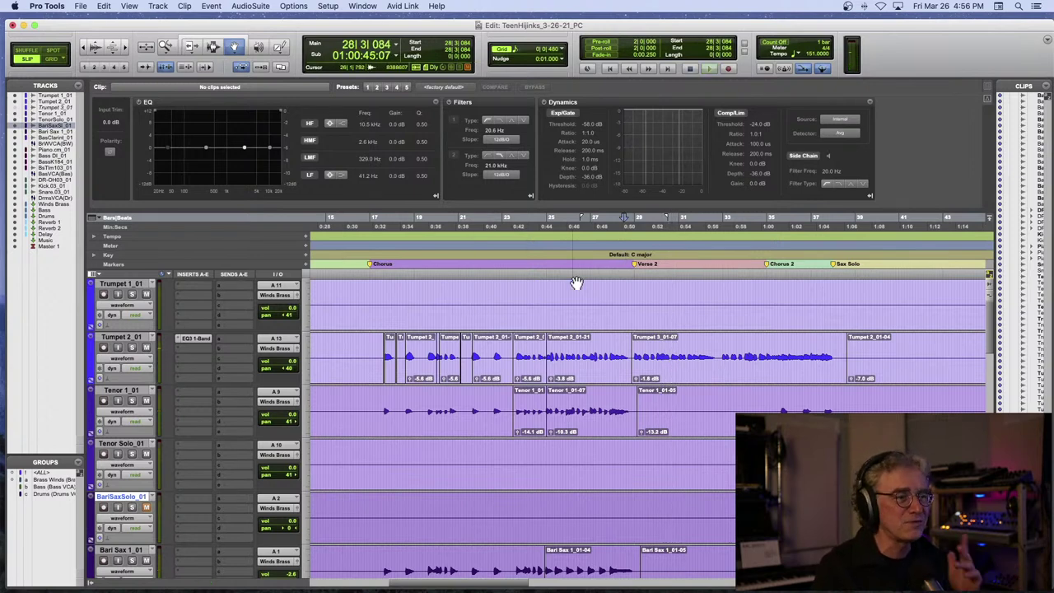
# - Copy the EQ3 1-Band insert from the Trumpet 2 track to the Trumpet 1 track
pyautogui.click(635, 256)
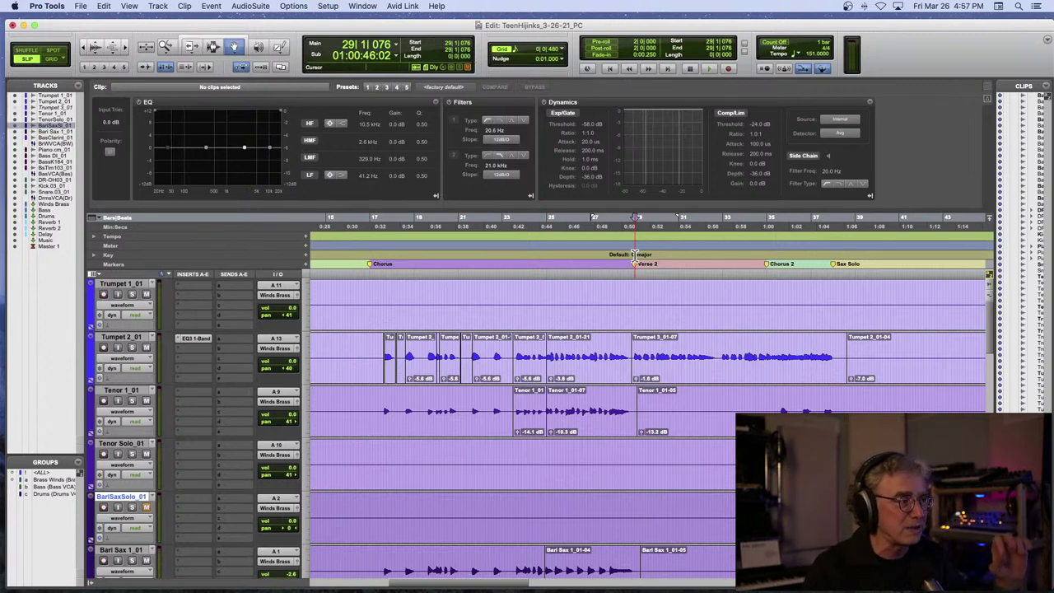
pyautogui.hotkey('alt', 'f')
pyautogui.hscroll(-5, 471, 303)
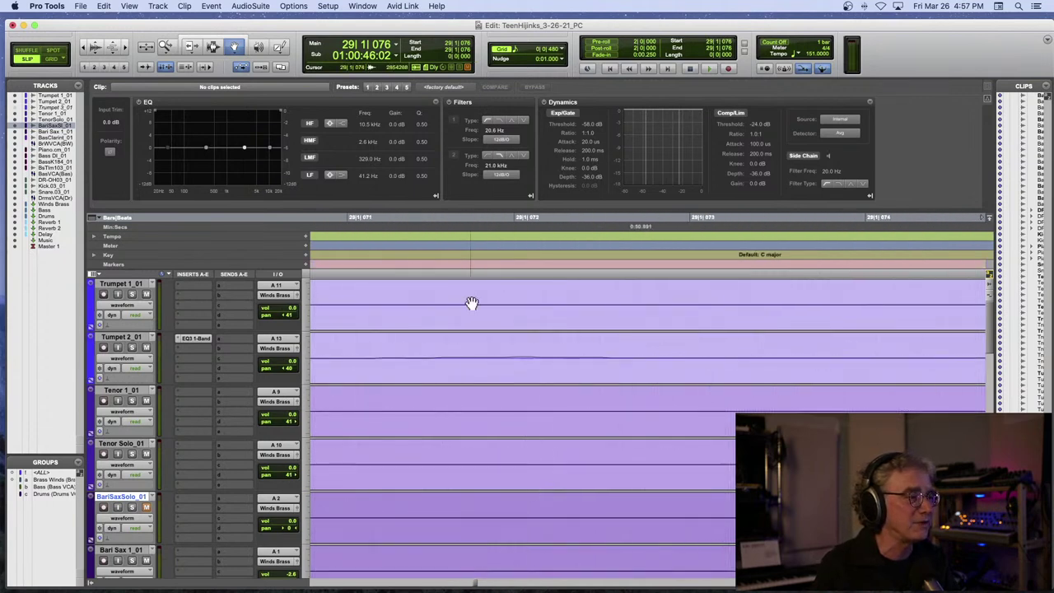
pyautogui.hscroll(-5, 471, 303)
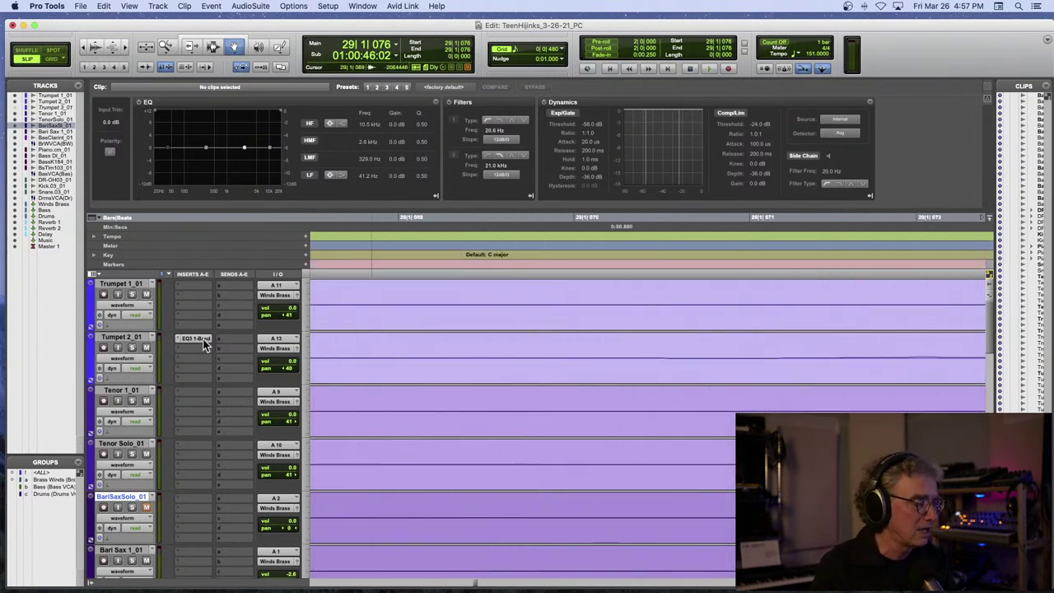
pyautogui.moveTo(204, 288); pyautogui.dragTo(203, 287)
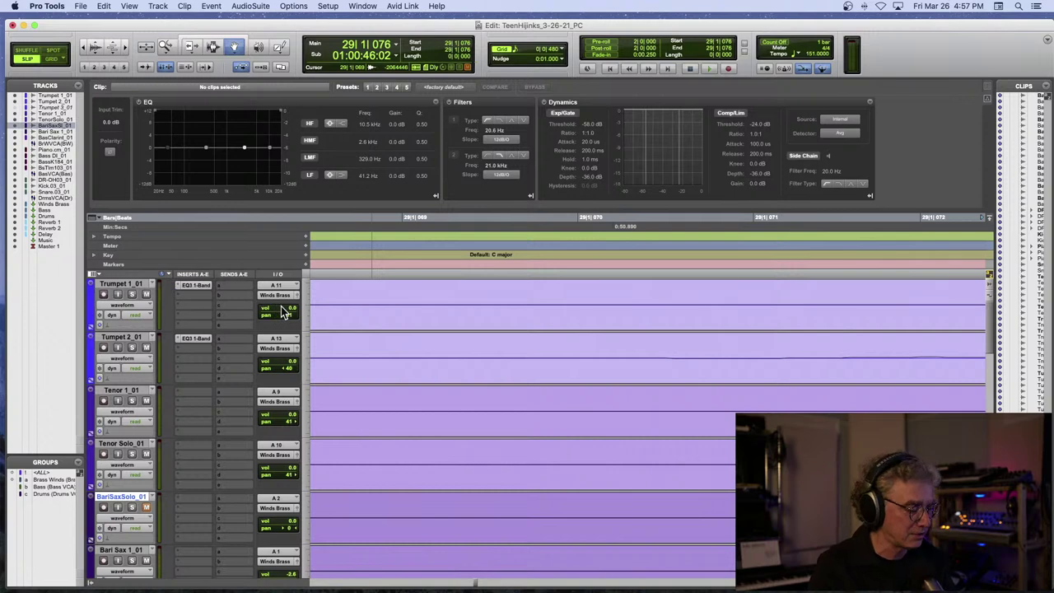
# - Play Verse 2 from 30|3|316 through Chorus 2 to check the horn balance and bring the low horn tracks into view
pyautogui.press('r')
pyautogui.press('r')
pyautogui.press('r')
pyautogui.press('r')
pyautogui.press('r')
pyautogui.press('r')
pyautogui.press('r')
pyautogui.press('r')
pyautogui.press('r')
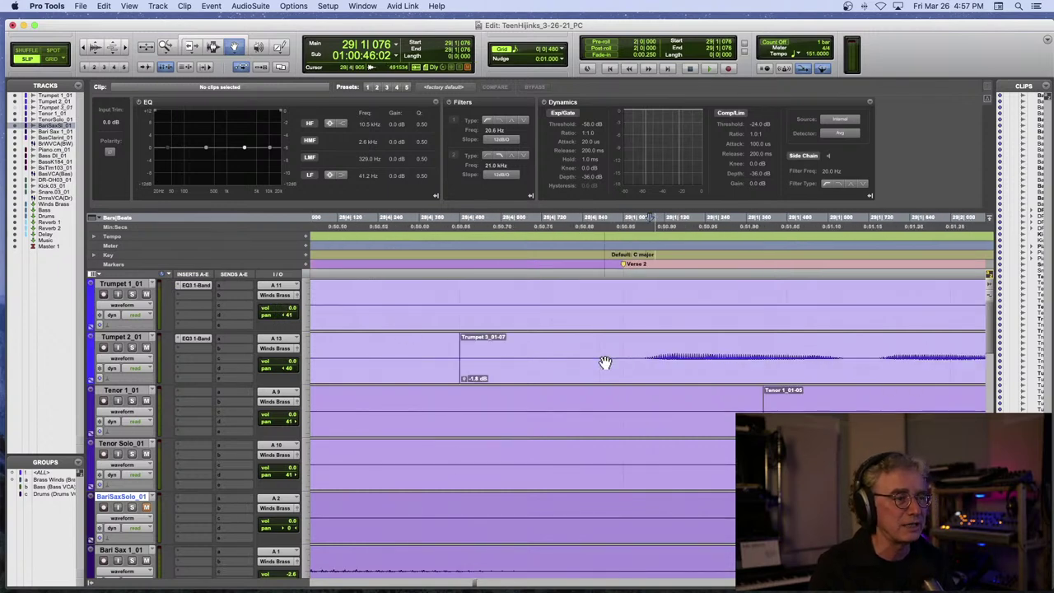
pyautogui.press('r')
pyautogui.press('r')
pyautogui.press('r')
pyautogui.press('r')
pyautogui.press('r')
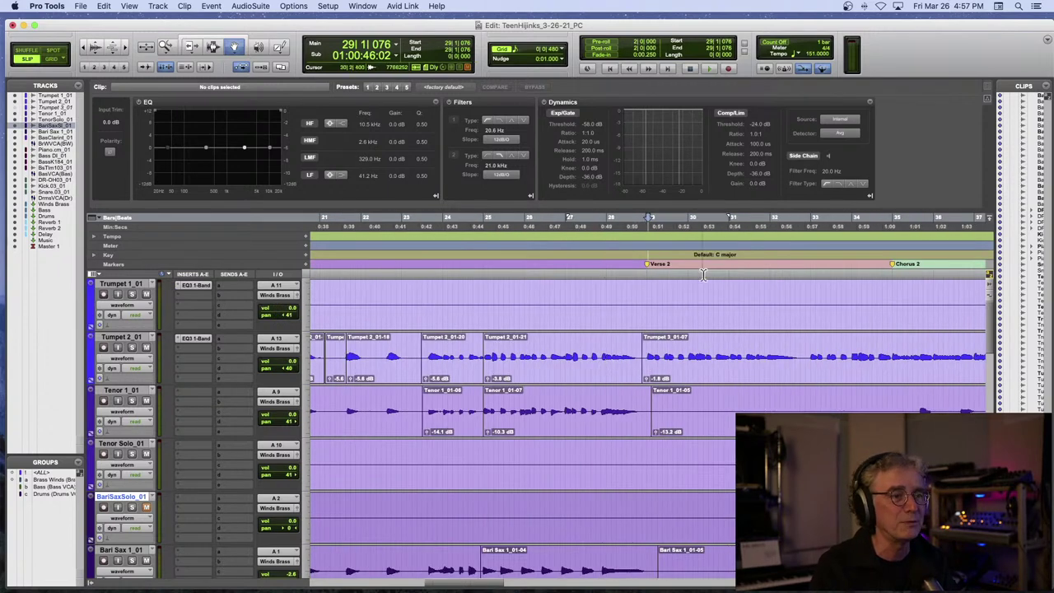
pyautogui.press('space')
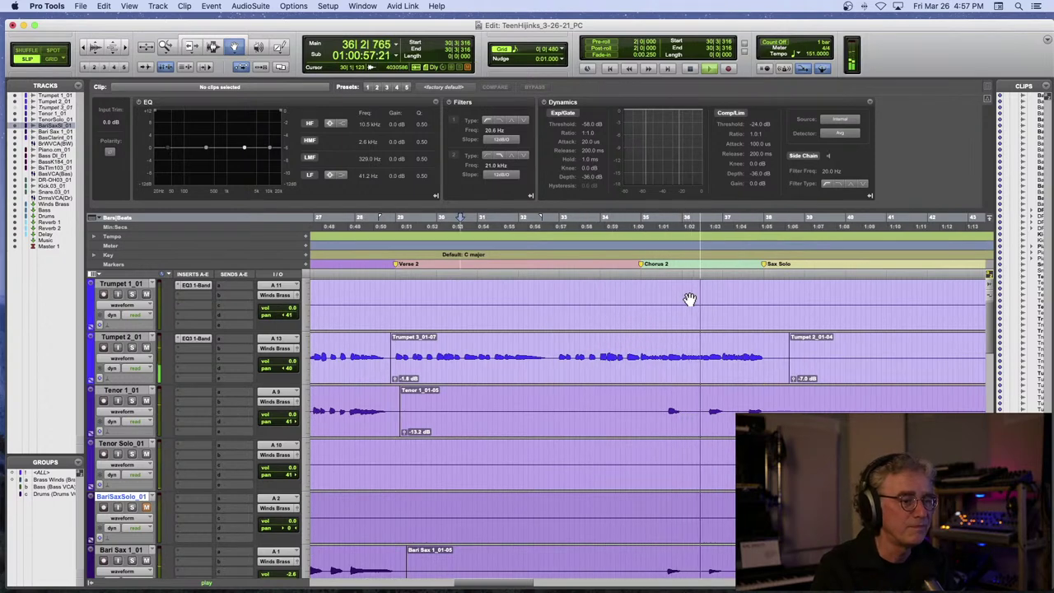
pyautogui.scroll(-5, 689, 299)
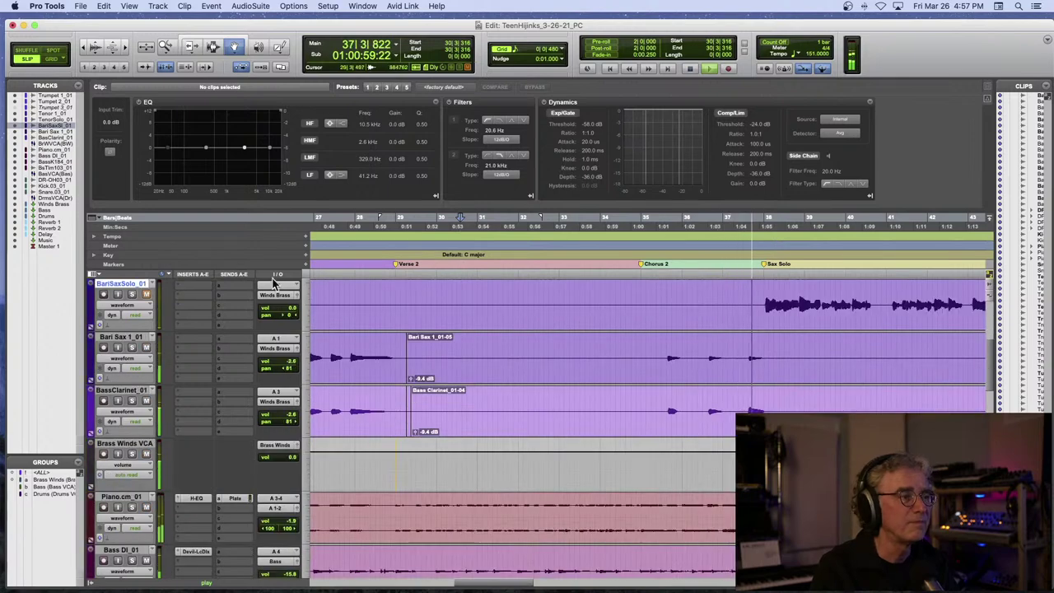
pyautogui.press('space')
# - Separate the Chorus 2 phrases on Bari Sax 1 and Bass Clarinet from 35|3|032 to 38|2|708, set their clip gain to -7.9 dB, and audition them
pyautogui.click(211, 47)
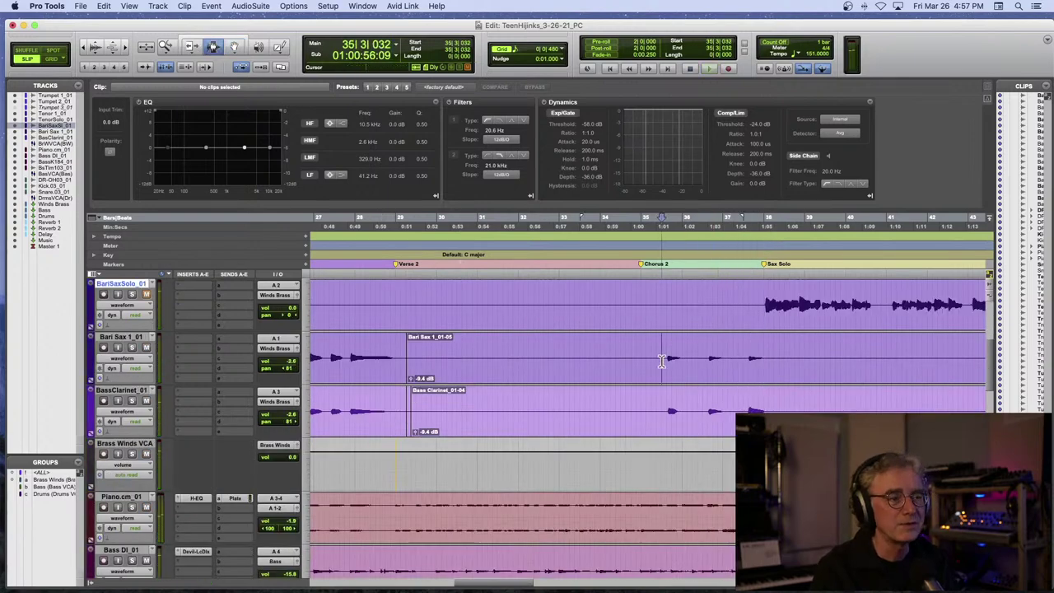
pyautogui.moveTo(661, 359); pyautogui.dragTo(787, 412)
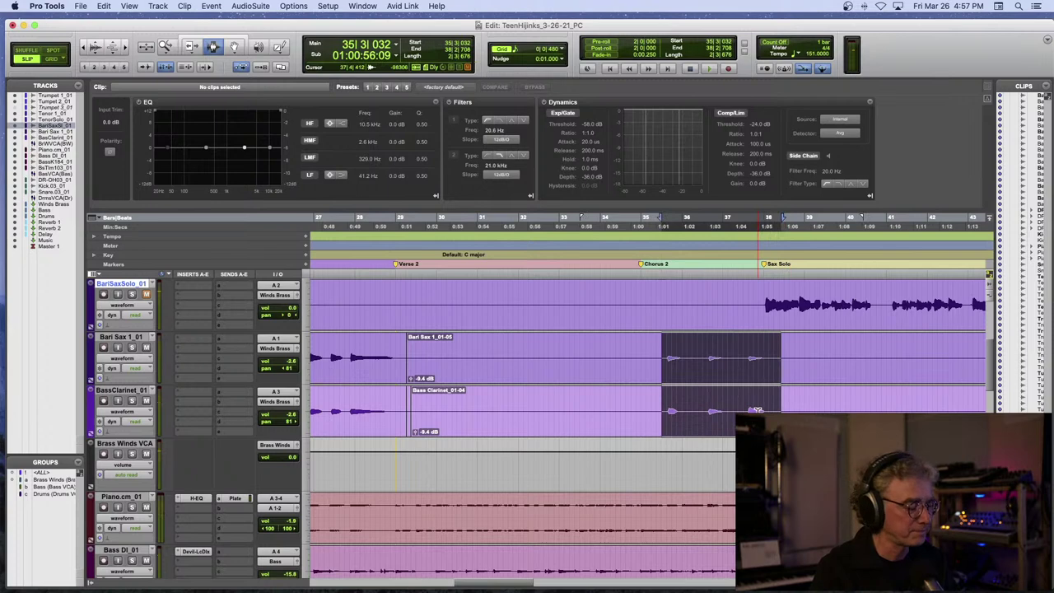
pyautogui.press('super+e')
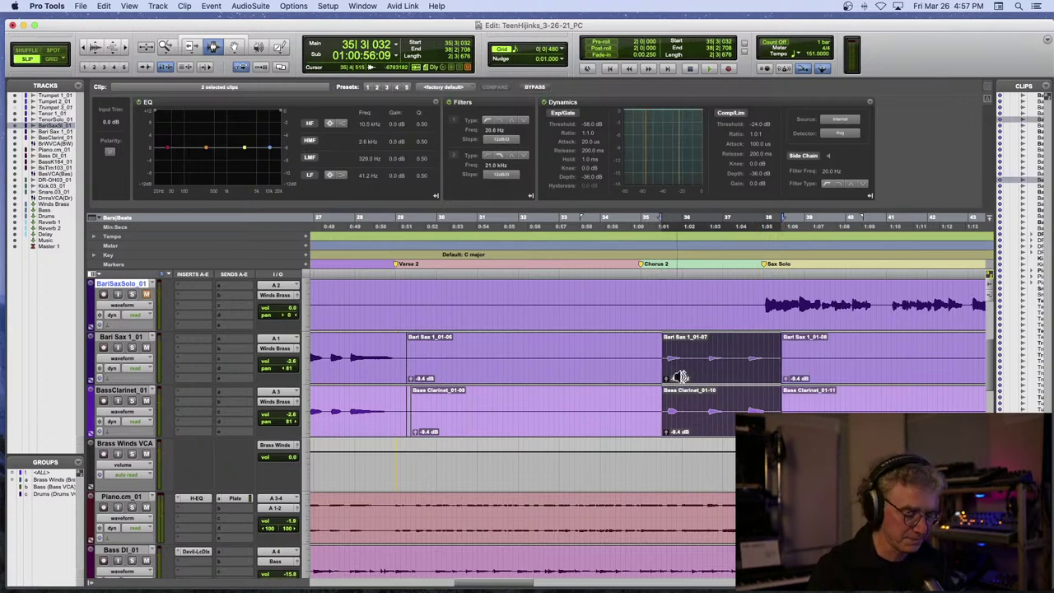
pyautogui.press('space')
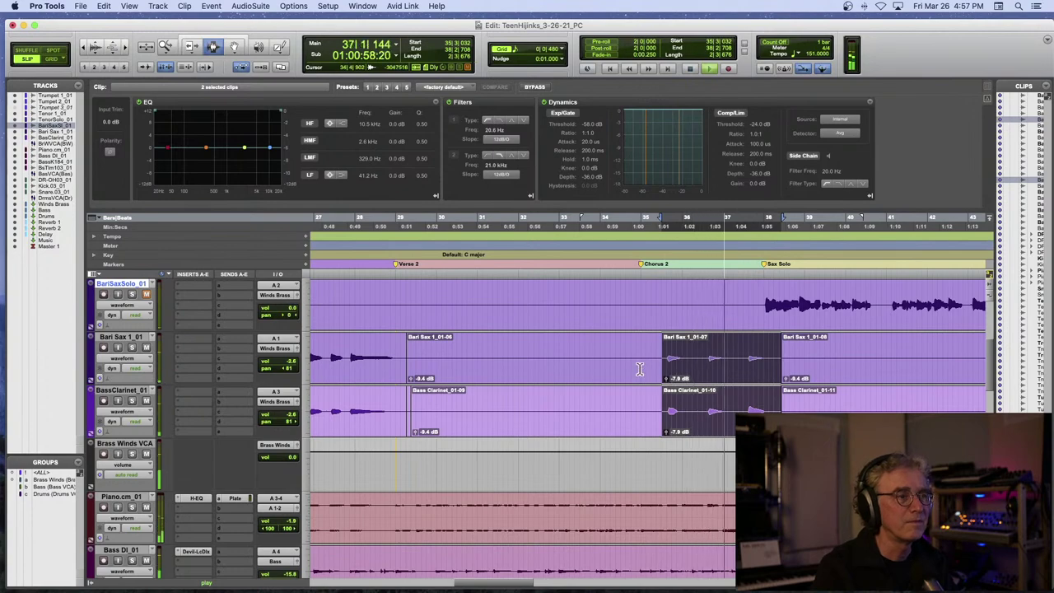
pyautogui.scroll(3, 639, 368)
pyautogui.press('space')
# - Separate the Chorus 2 phrase on Tenor 1 from 35|2|837 to 38|2|657, set its clip gain to -14.2 dB, and audition it
pyautogui.moveTo(660, 364); pyautogui.dragTo(780, 364)
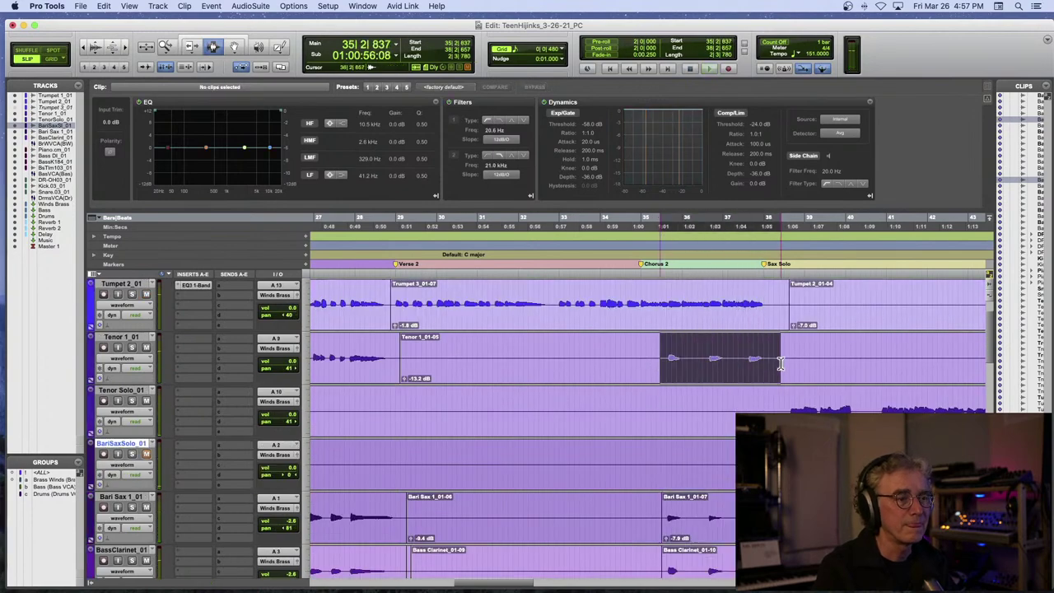
pyautogui.press('super+e')
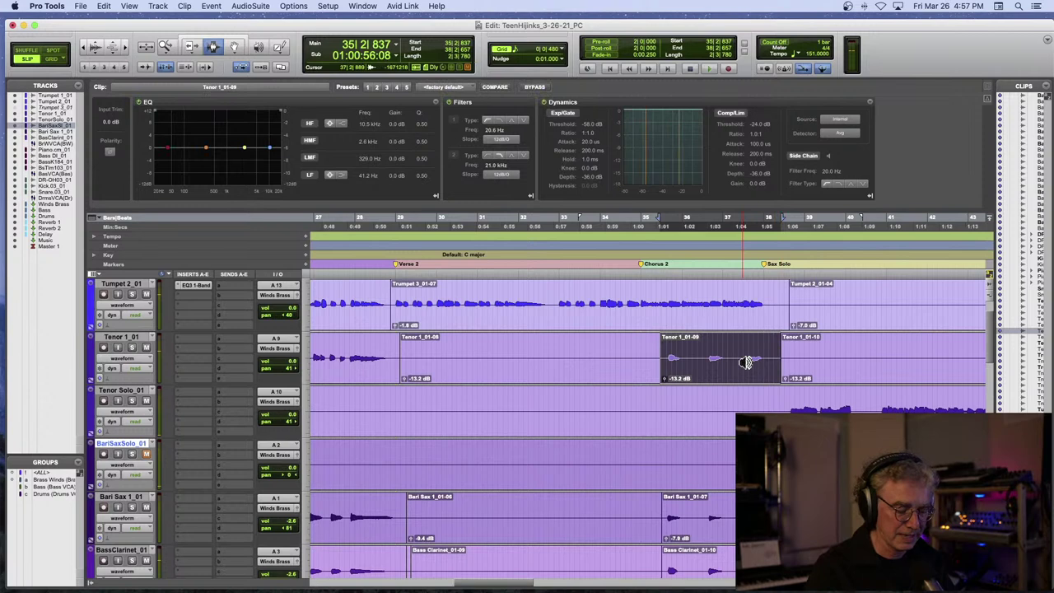
pyautogui.press('space')
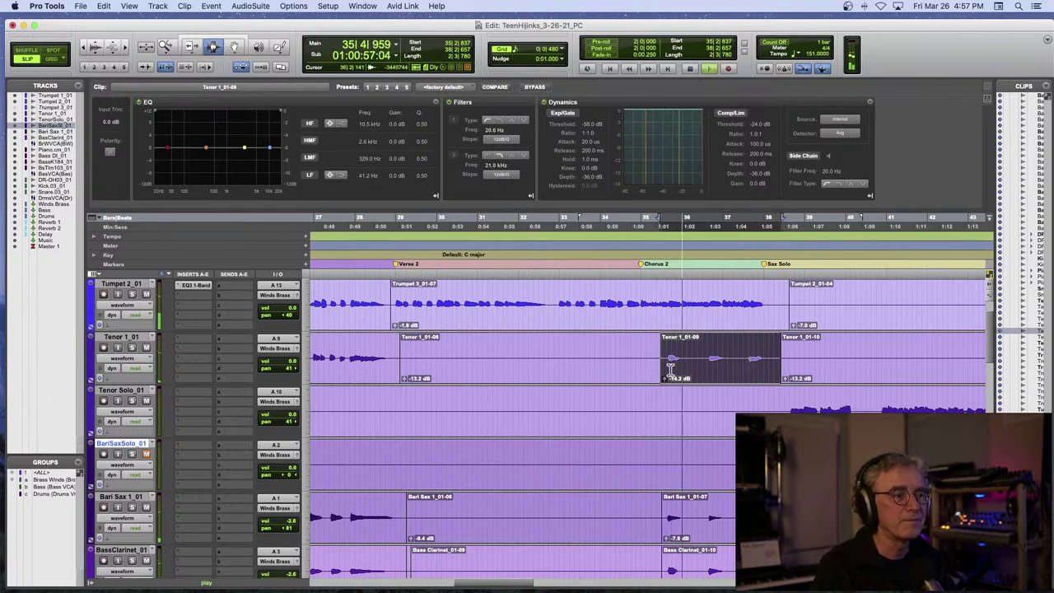
pyautogui.press('space')
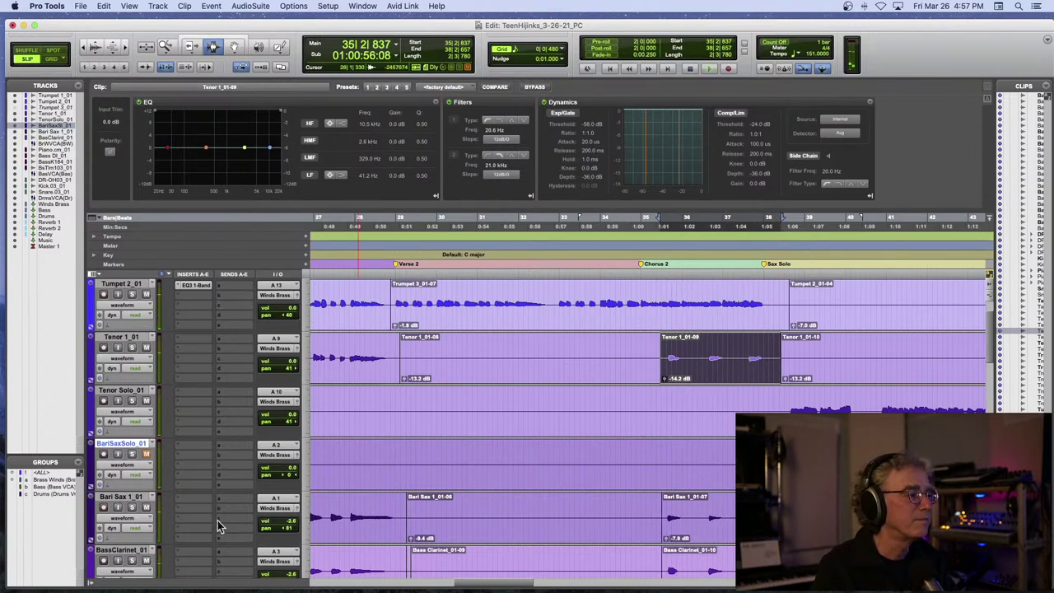
# - Solo Bass Clarinet and then Bari Sax 1 while playing Chorus 2 from 35|2|837
pyautogui.click(133, 560)
pyautogui.press('space')
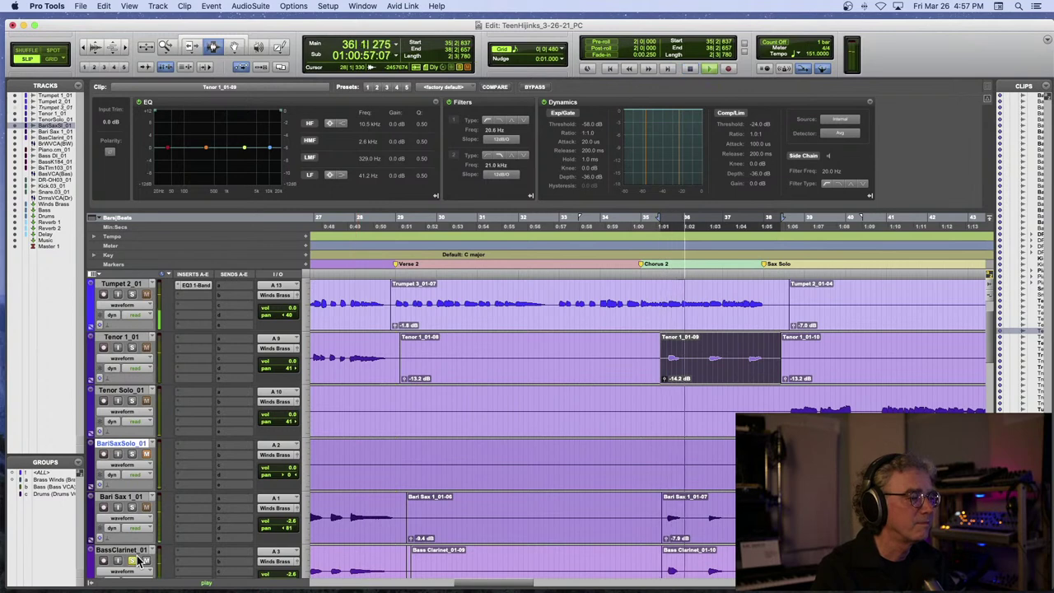
pyautogui.click(132, 508)
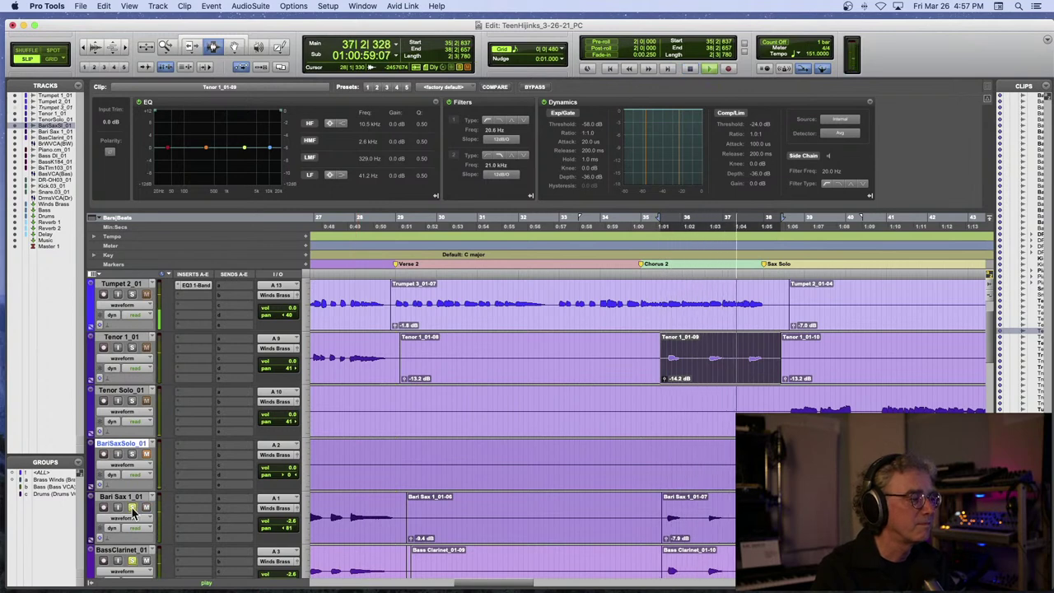
pyautogui.press('space')
# - Insert a mono H-EQ on the Bass Clarinet track and copy it to the Bari Sax 1 track
pyautogui.scroll(-2, 189, 512)
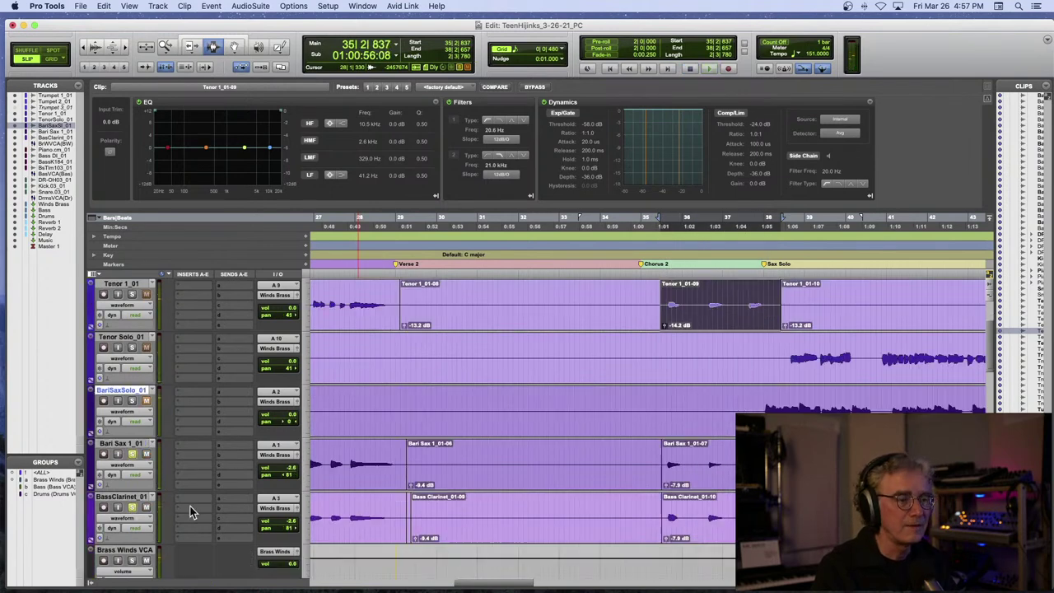
pyautogui.scroll(-2, 333, 442)
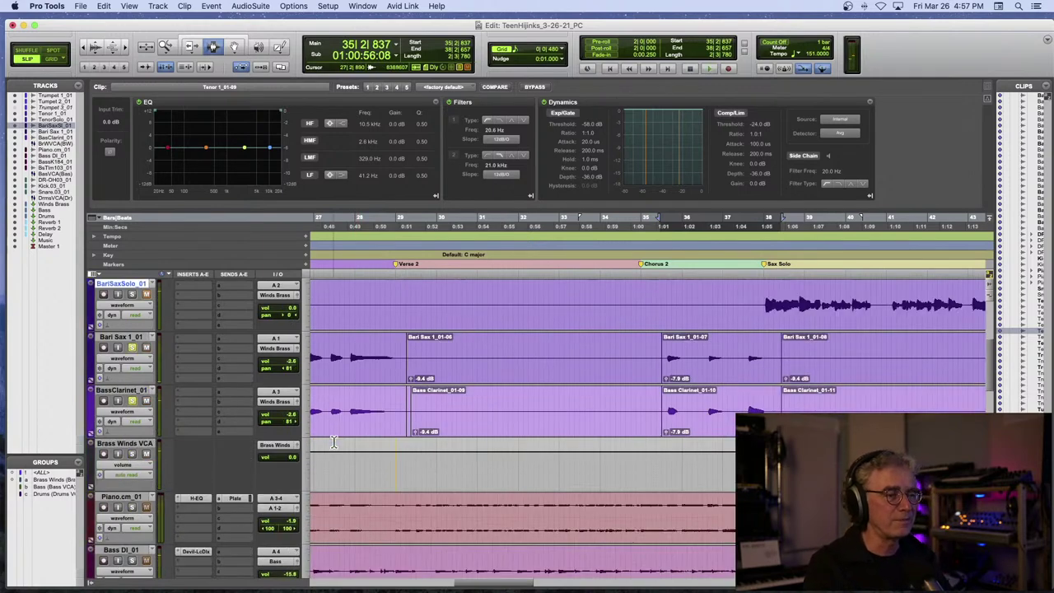
pyautogui.click(185, 392)
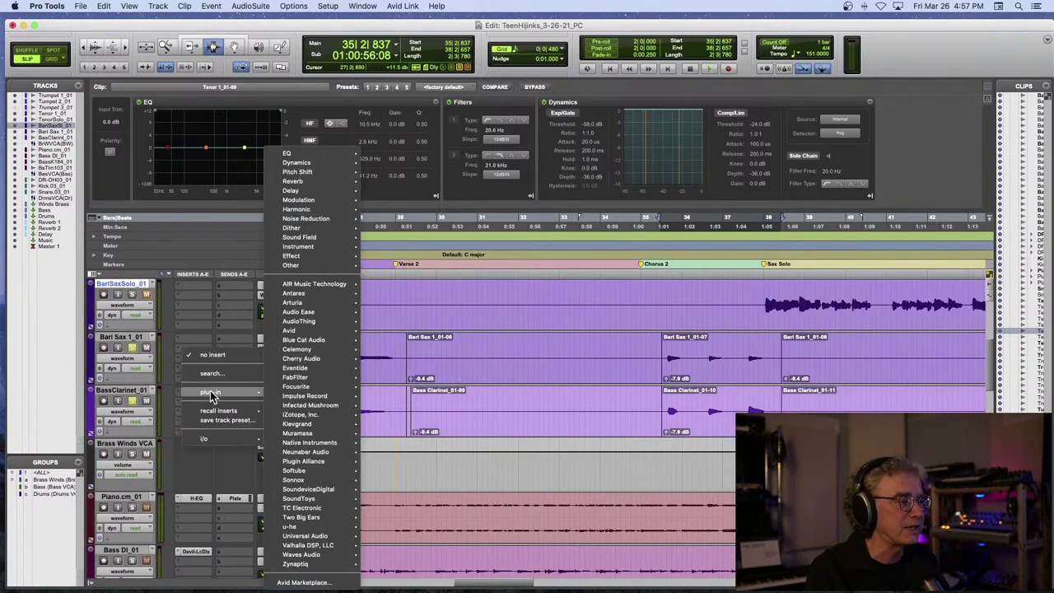
pyautogui.moveTo(293, 154)
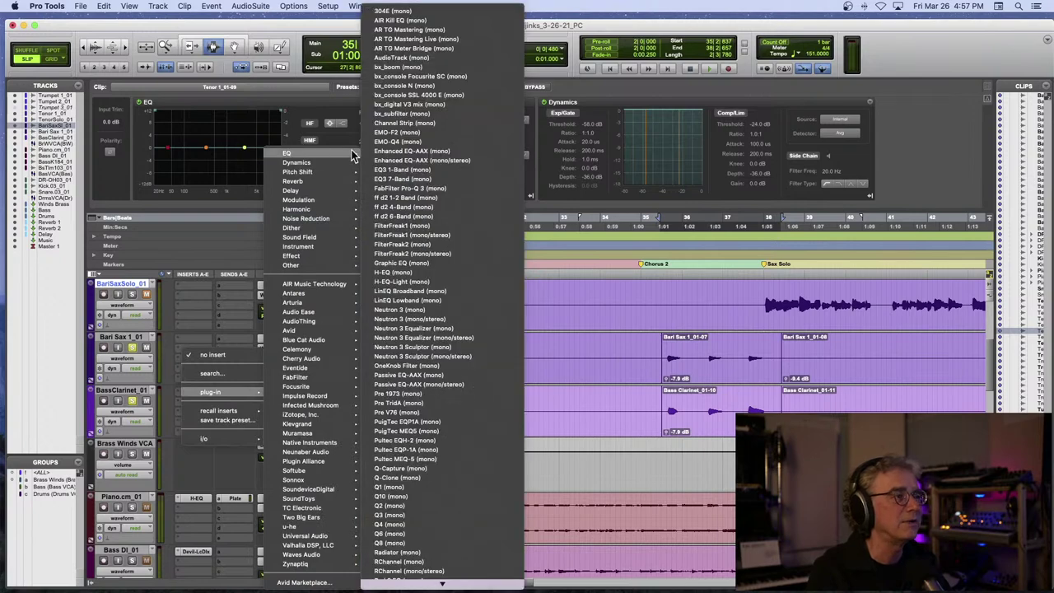
pyautogui.click(408, 274)
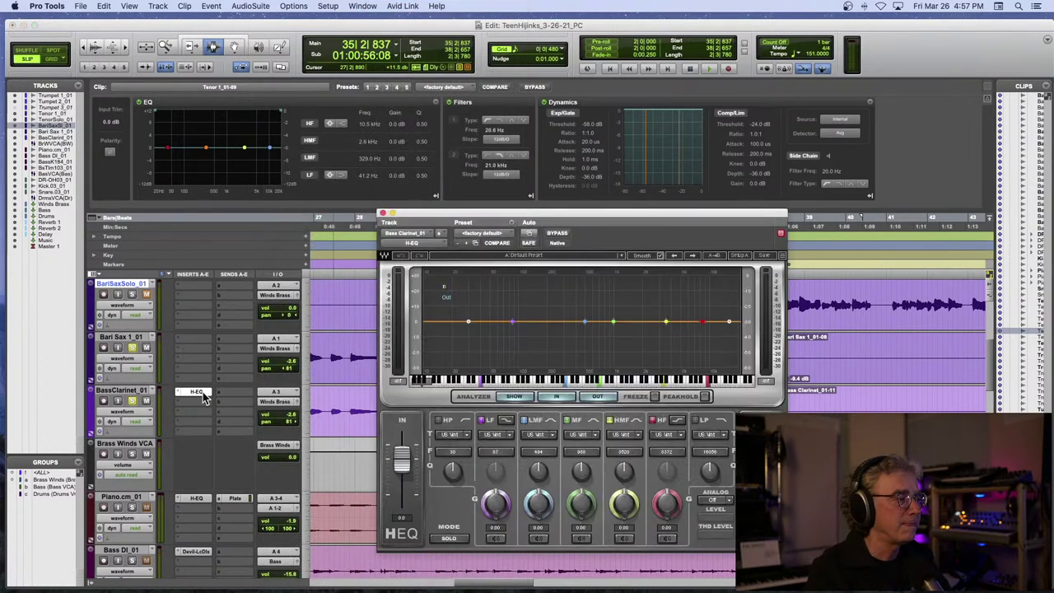
pyautogui.moveTo(204, 398); pyautogui.dragTo(200, 347)
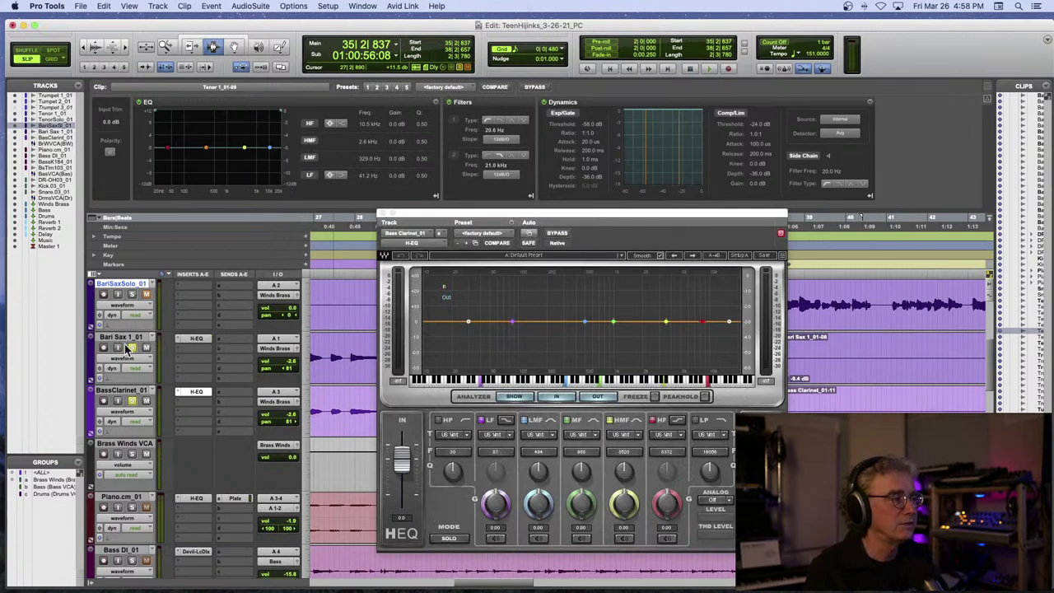
# - On the Bass Clarinet H-EQ, enable the high-pass filter at about 34 Hz and boost HMF about 4.65 dB at 2441 Hz during playback
pyautogui.press('space')
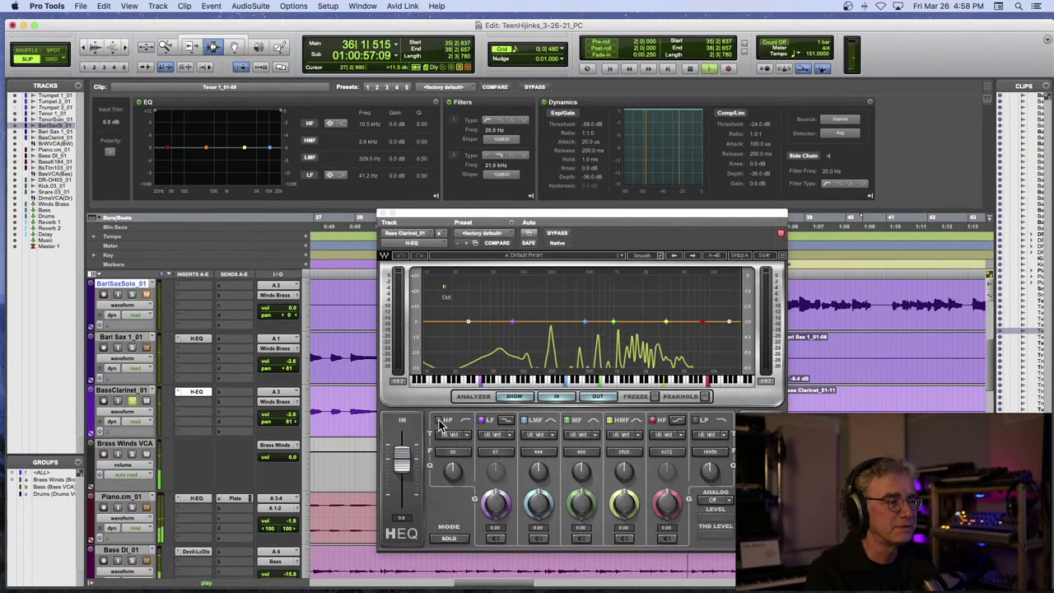
pyautogui.click(448, 419)
pyautogui.moveTo(467, 322); pyautogui.dragTo(473, 321)
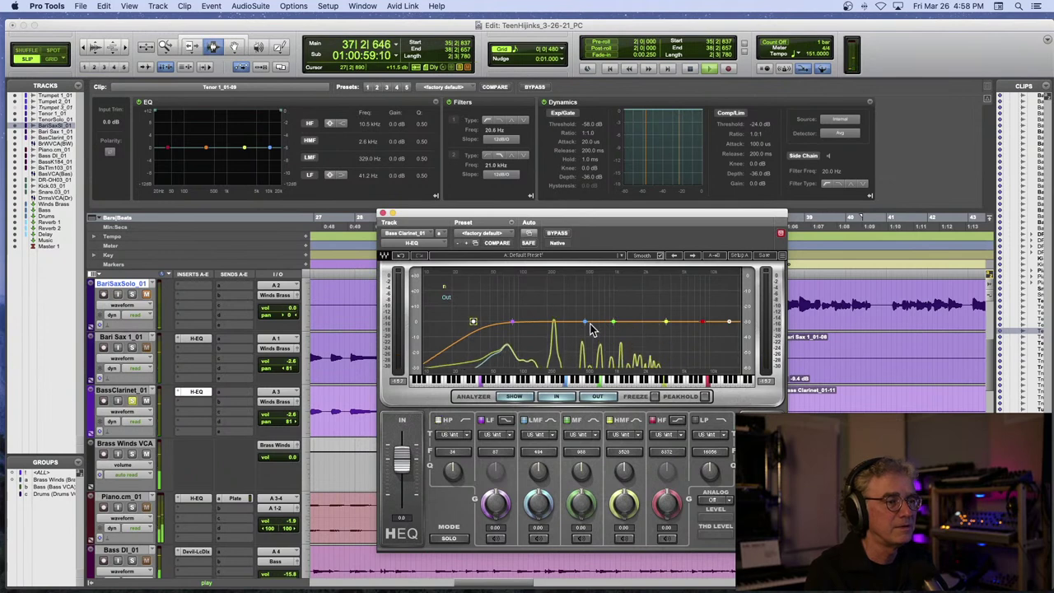
pyautogui.moveTo(663, 321); pyautogui.dragTo(650, 316)
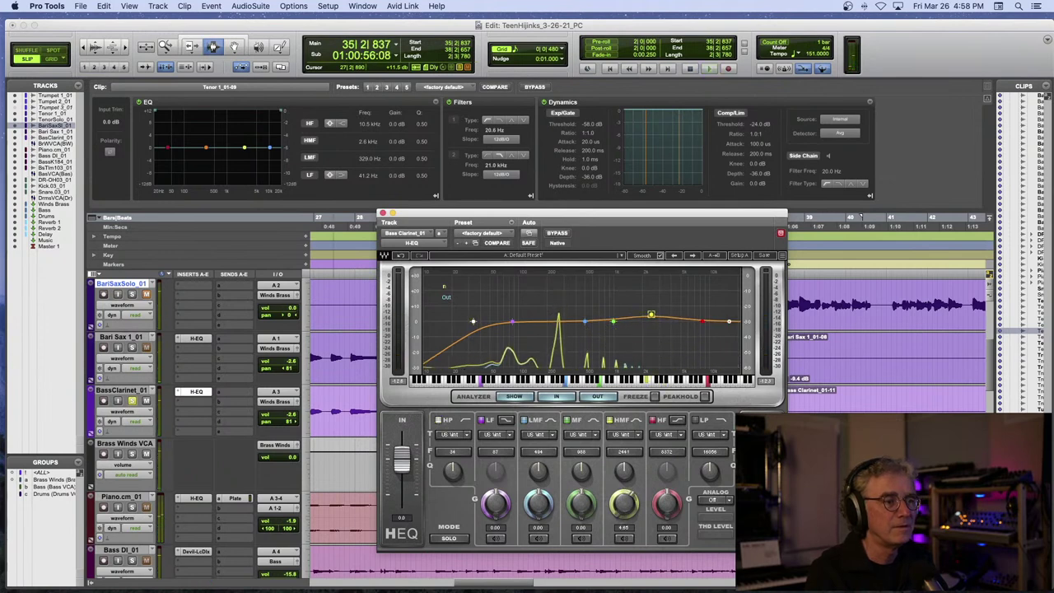
# - Reduce the Bass Clarinet's HMF boost to 1.10 dB at 2777 Hz, cut LMF about 3 dB near 370 Hz, and compare with bypass
pyautogui.press('space')
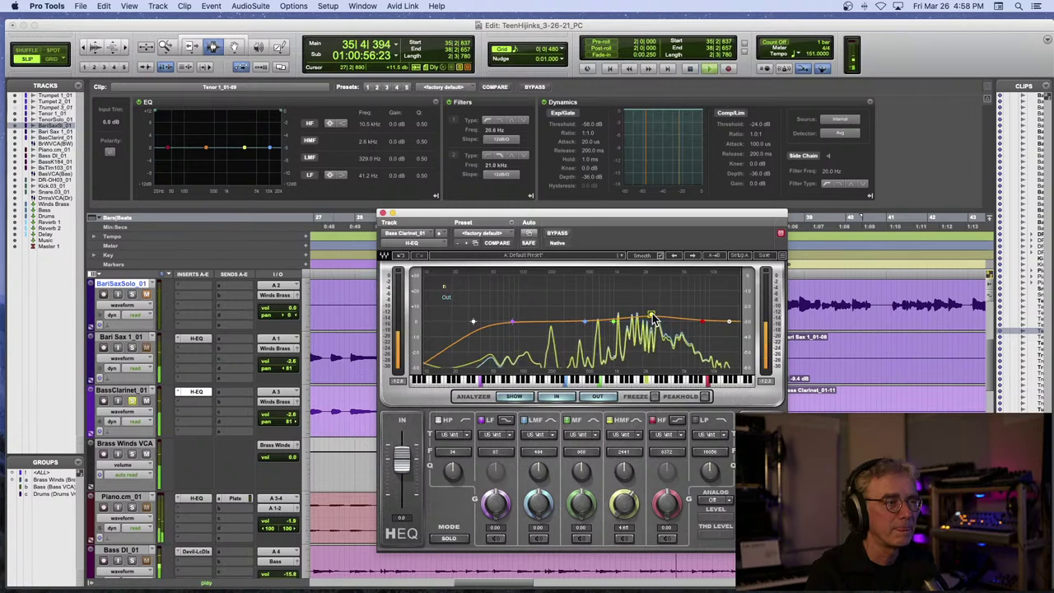
pyautogui.click(563, 234)
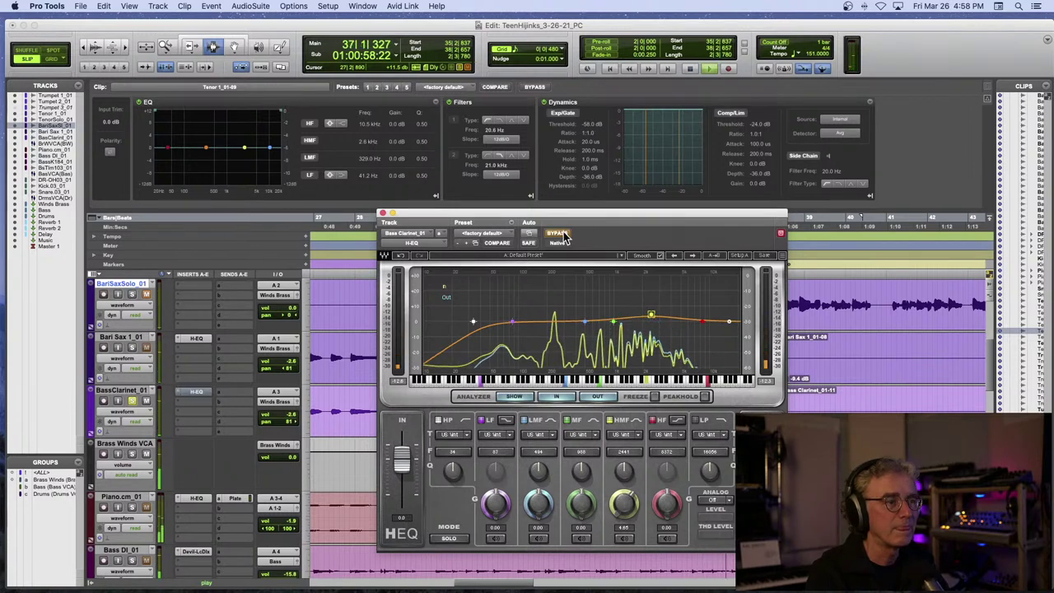
pyautogui.click(556, 234)
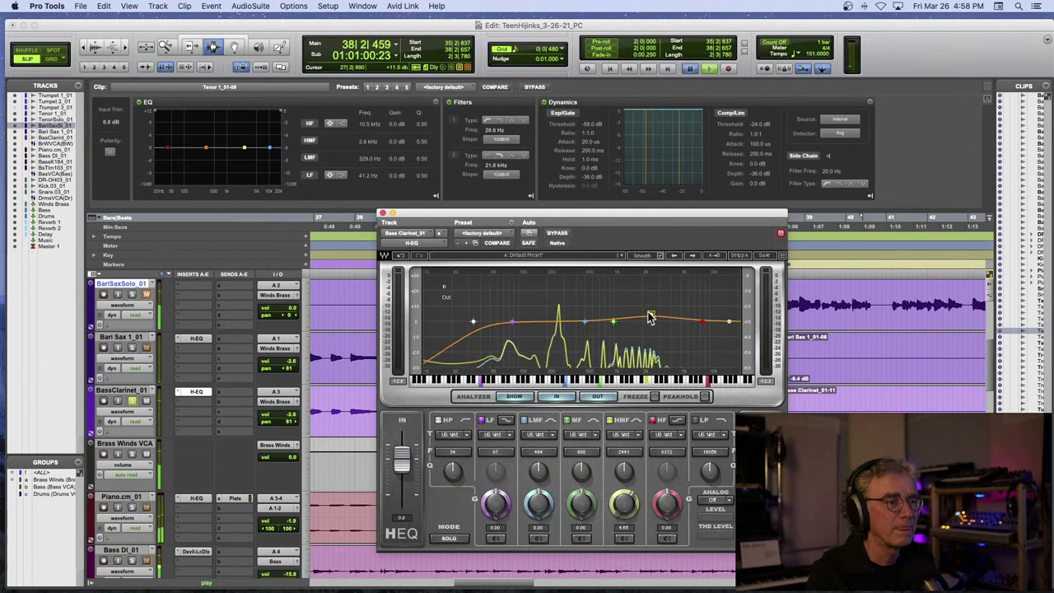
pyautogui.press('space')
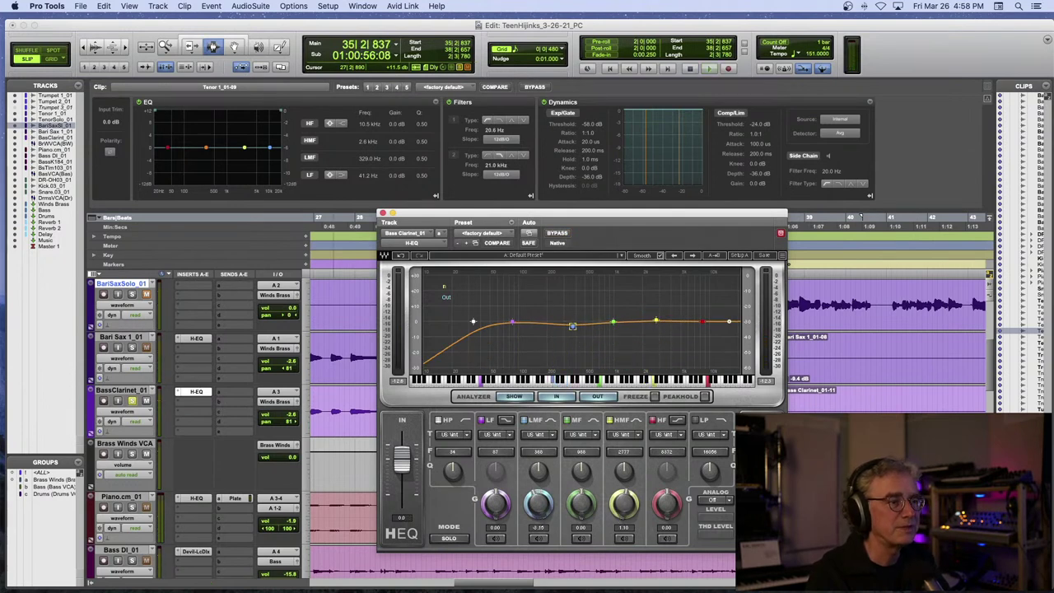
pyautogui.press('space')
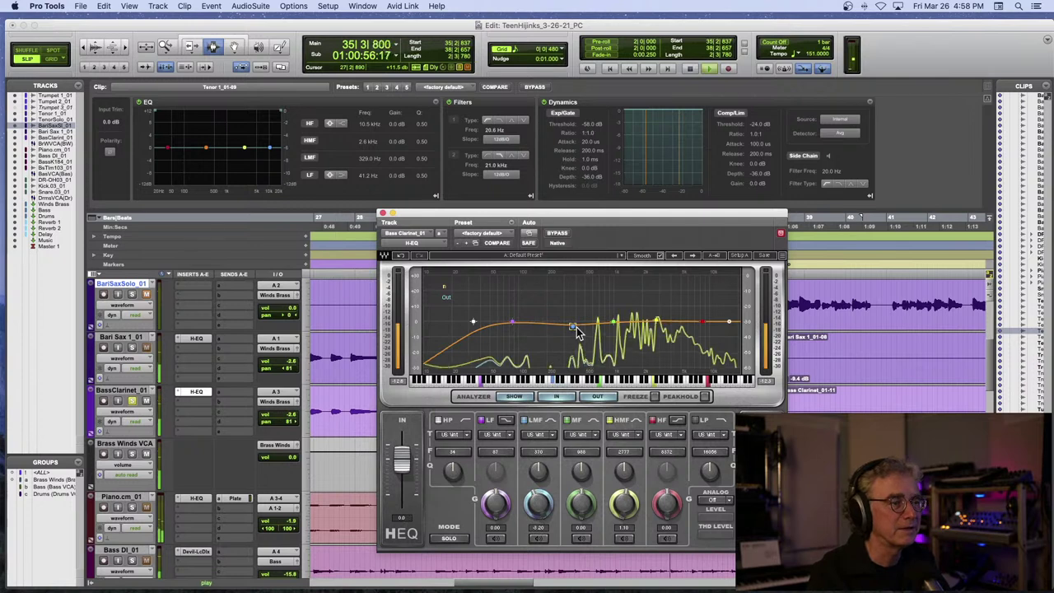
pyautogui.click(563, 235)
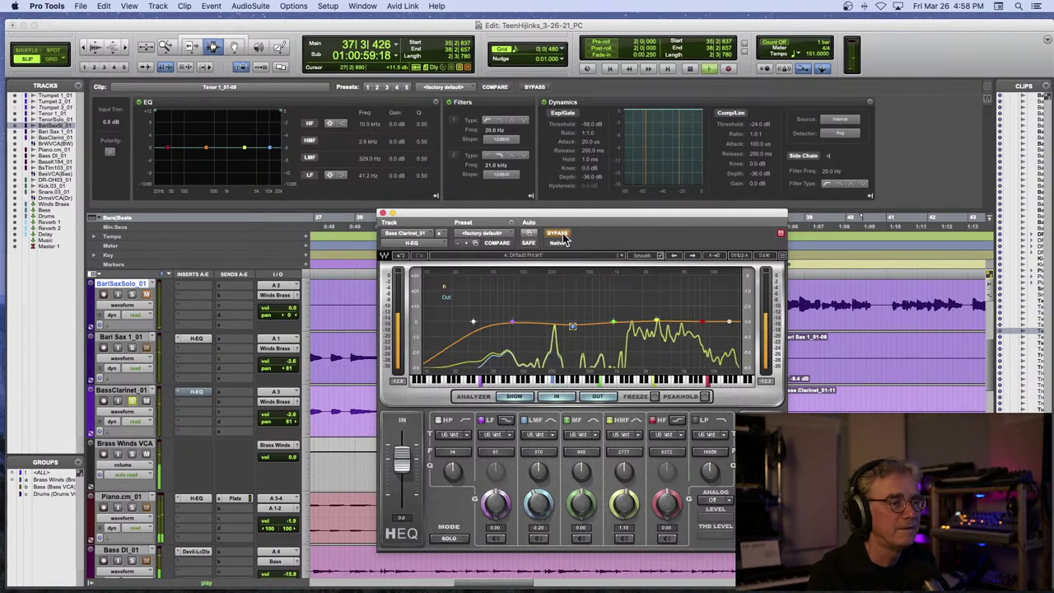
pyautogui.press('space')
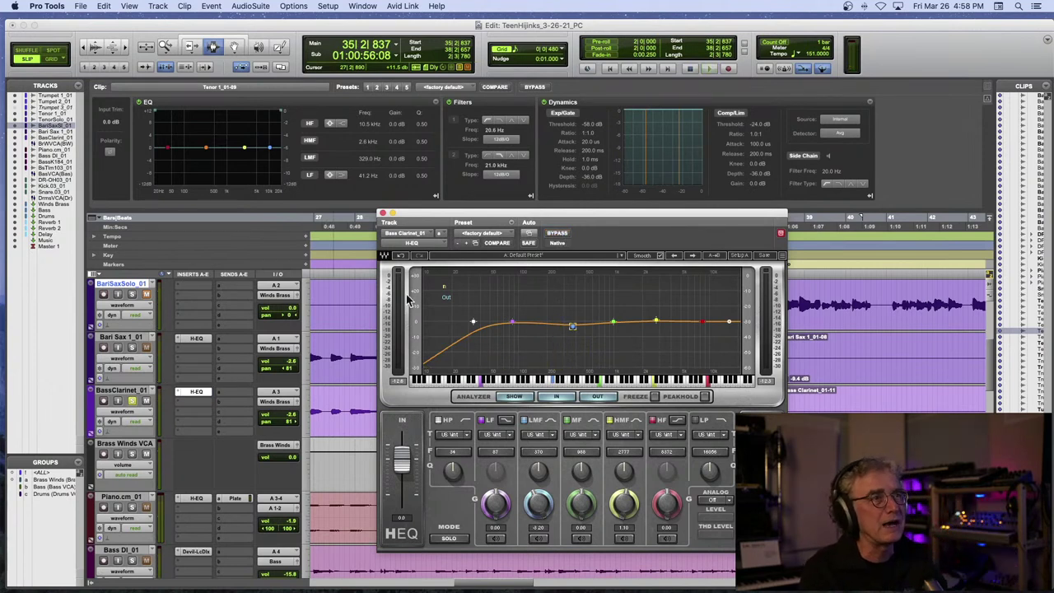
# - Solo Bari Sax 1 instead of Bass Clarinet and boost its H-EQ HMF band about 8.8 dB near 2 kHz, comparing with bypass
pyautogui.click(131, 348)
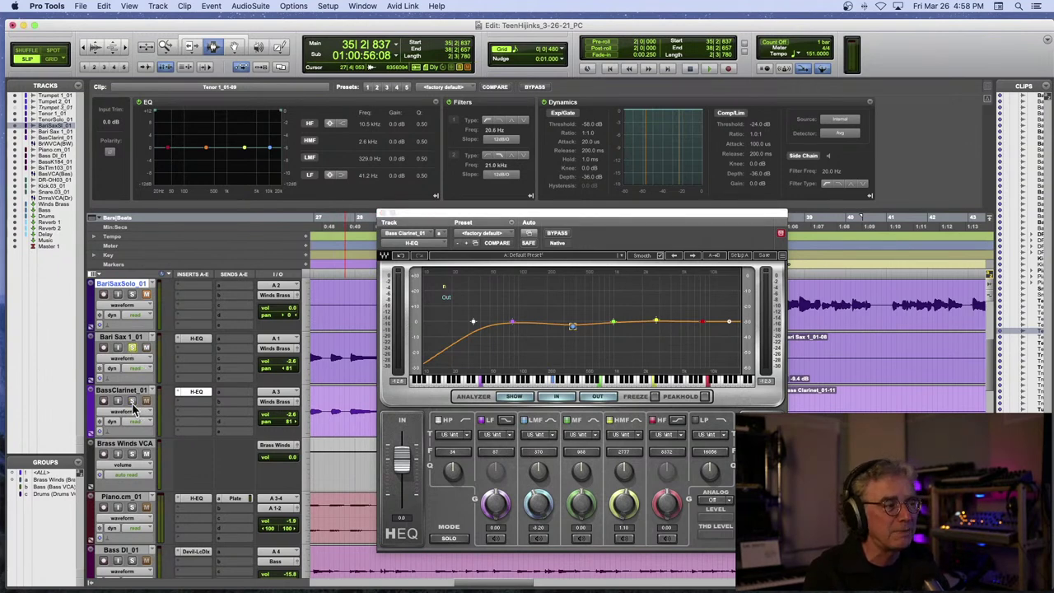
pyautogui.click(196, 338)
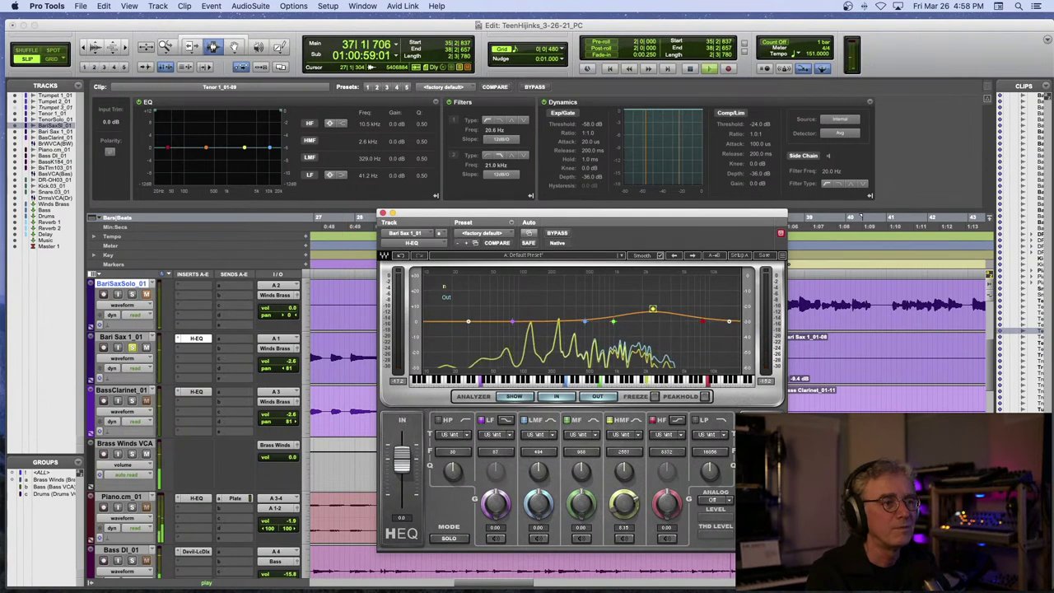
pyautogui.moveTo(645, 307); pyautogui.dragTo(642, 308)
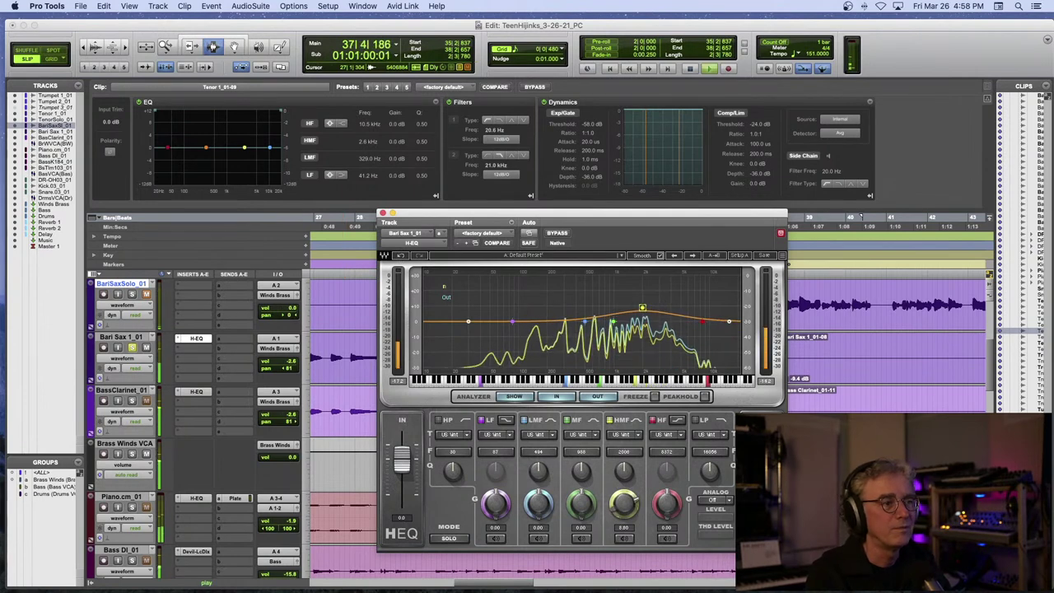
pyautogui.click(555, 234)
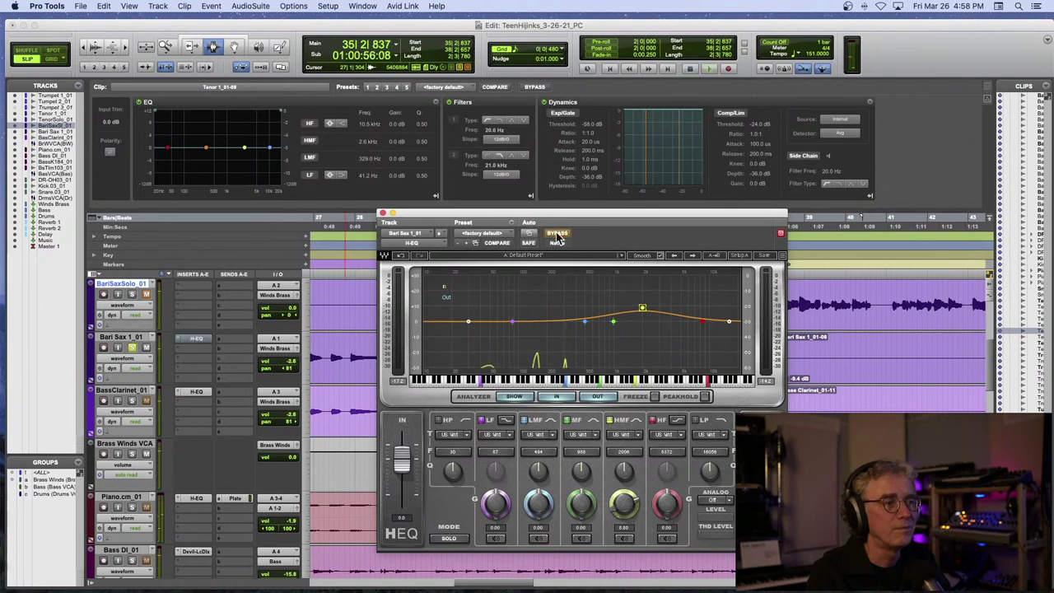
# - Enable the Bari Sax 1 H-EQ high-pass filter at about 44 Hz and take the plug-in out of bypass during playback
pyautogui.press('space')
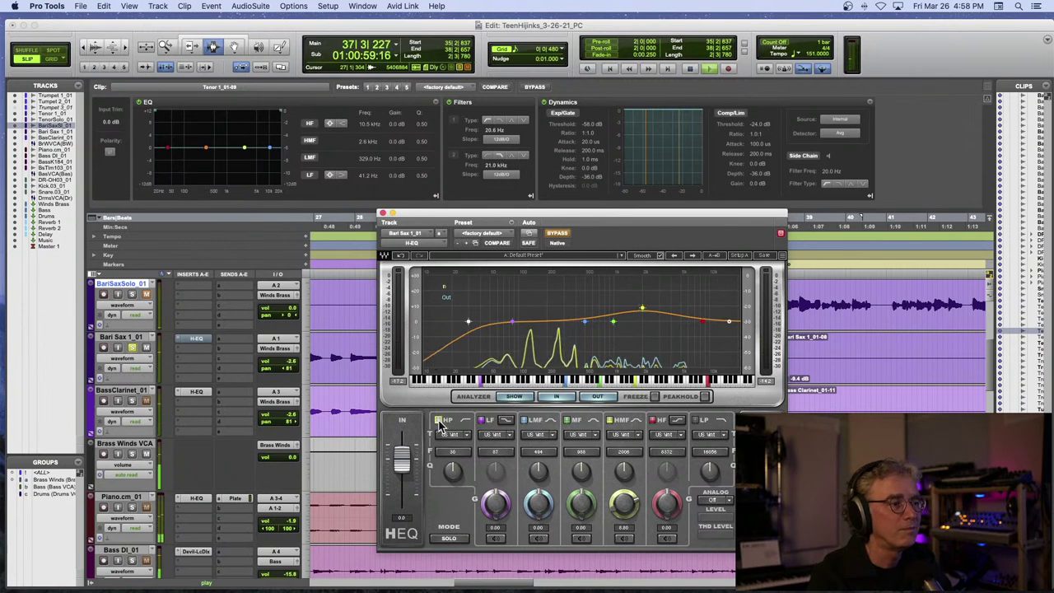
pyautogui.press('space')
pyautogui.moveTo(470, 322); pyautogui.dragTo(477, 320)
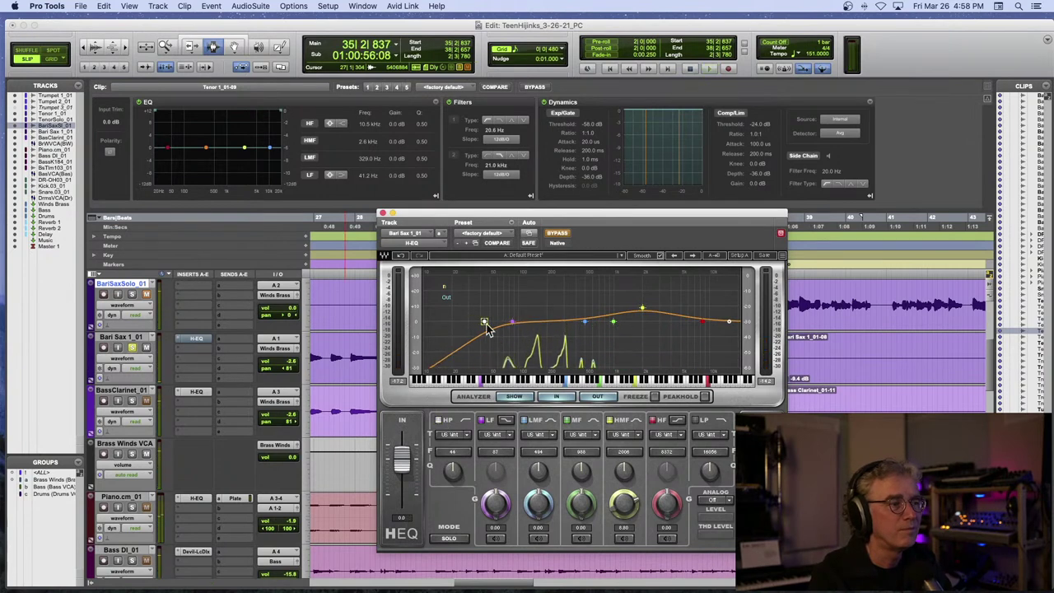
pyautogui.press('space')
pyautogui.click(556, 233)
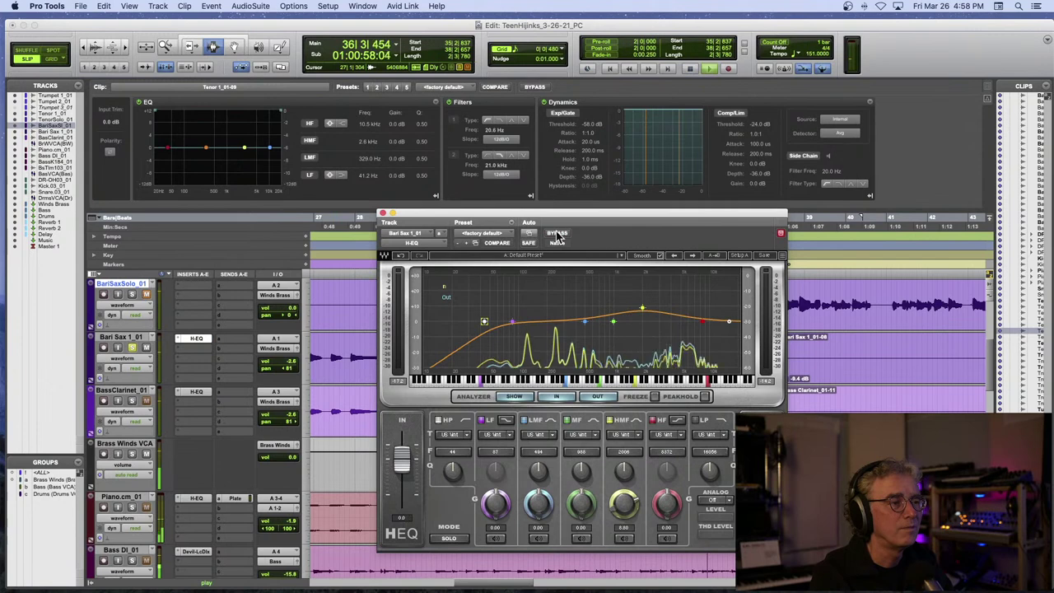
# - Unsolo Bari Sax 1, close its H-EQ, and audition Chorus 2 with all the tracks
pyautogui.click(132, 348)
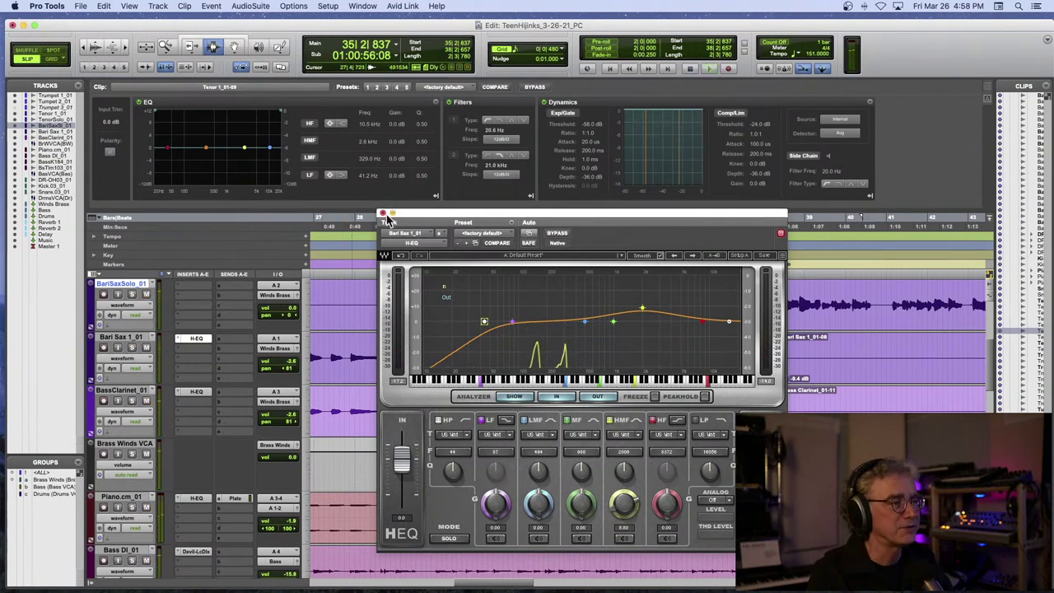
pyautogui.click(383, 213)
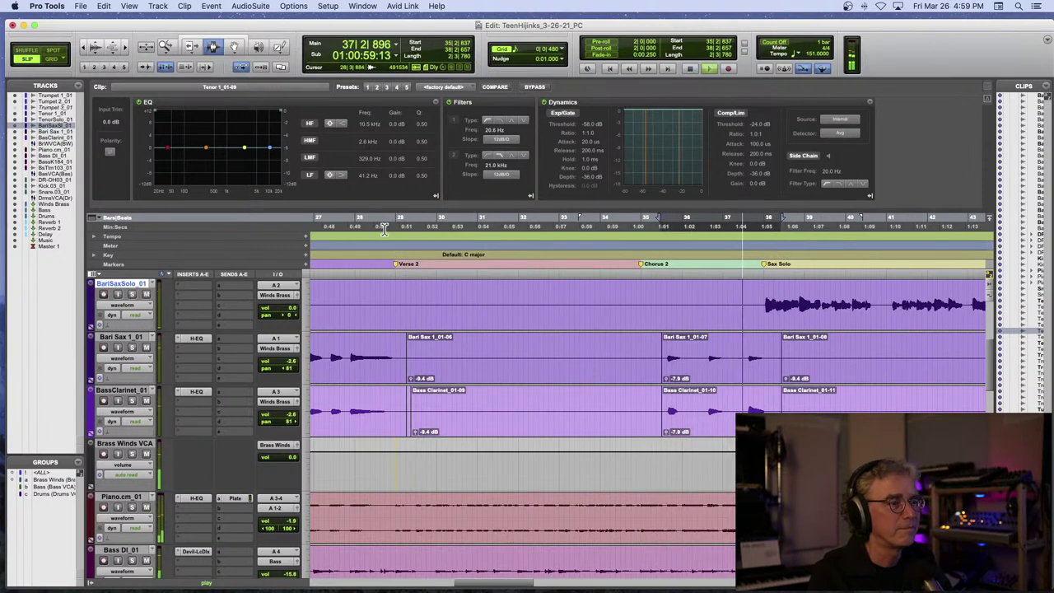
pyautogui.press('space')
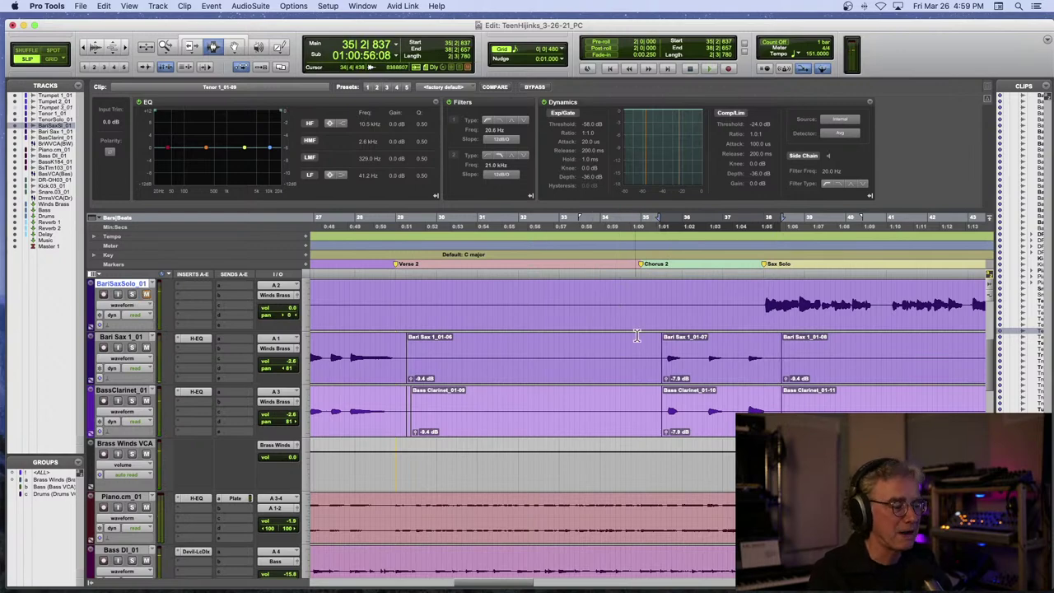
# - Play the Sax Solo section from 38|1|483 and set the Tenor Solo clip gain to -2.8 dB
pyautogui.press('r')
pyautogui.press('r')
pyautogui.scroll(3, 684, 326)
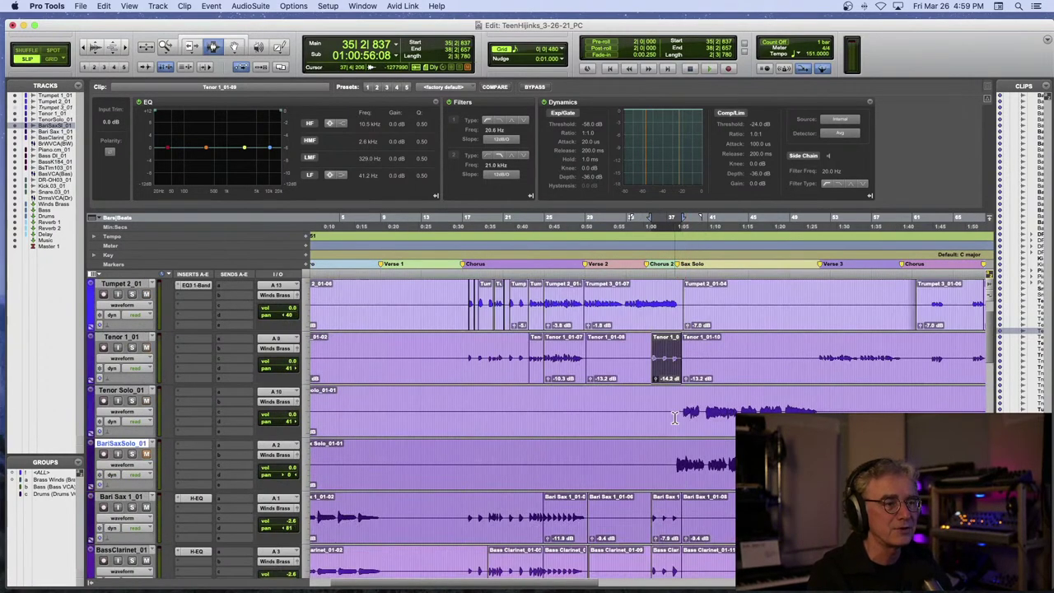
pyautogui.click(677, 416)
pyautogui.press('space')
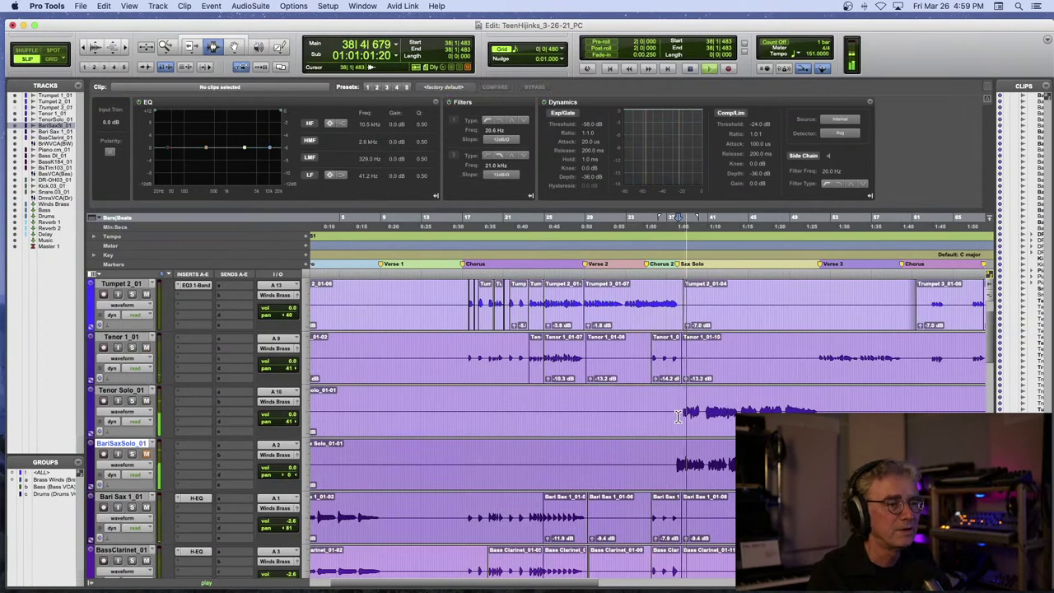
pyautogui.hscroll(-3, 496, 428)
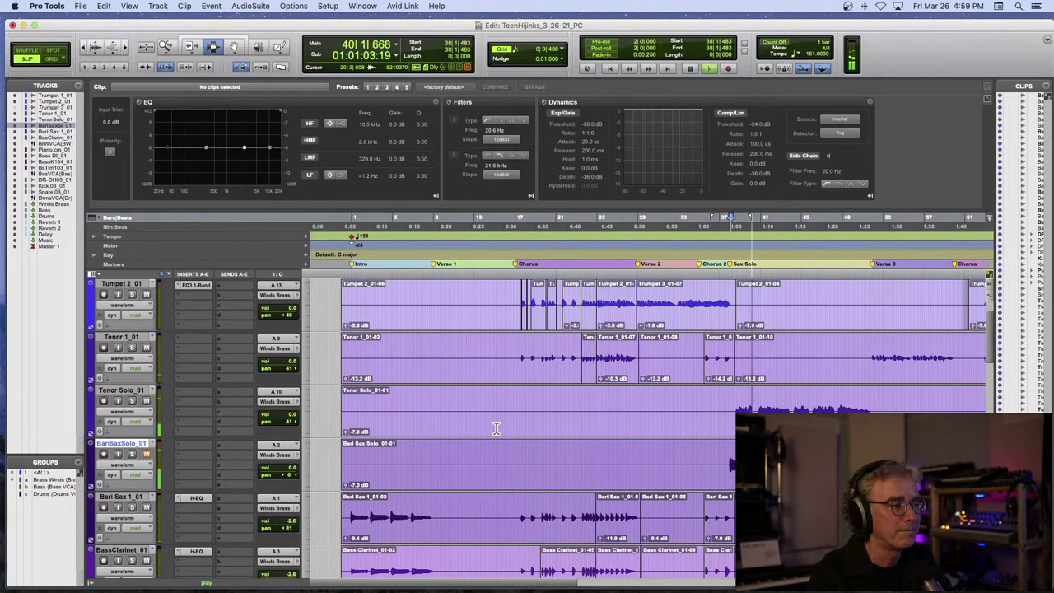
pyautogui.moveTo(346, 431); pyautogui.dragTo(346, 440)
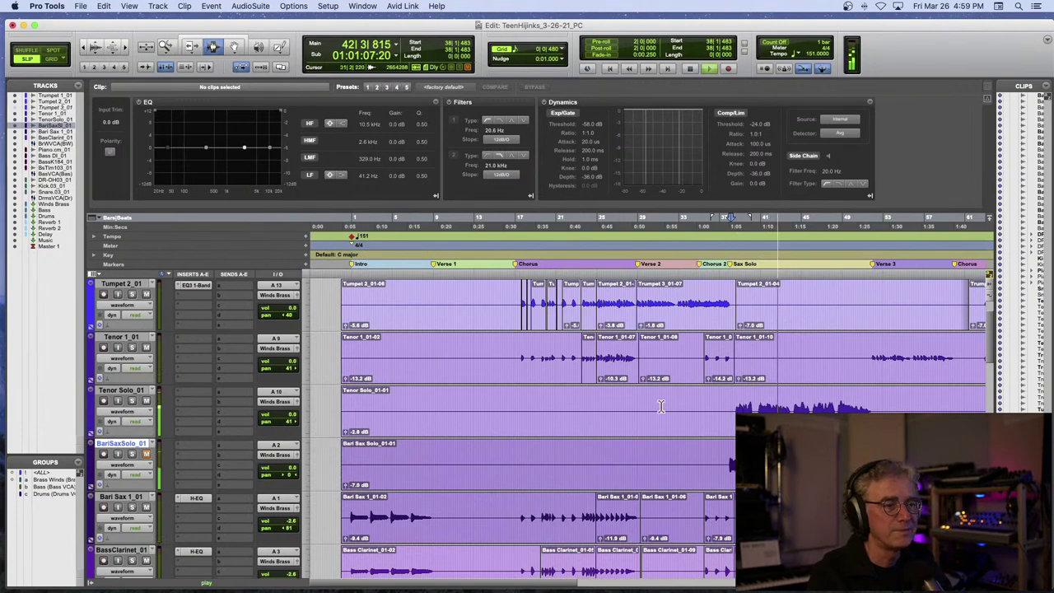
# - Insert a mono UAD Teletronix LA-2 on the Tenor Solo track
pyautogui.click(187, 398)
pyautogui.moveTo(321, 182)
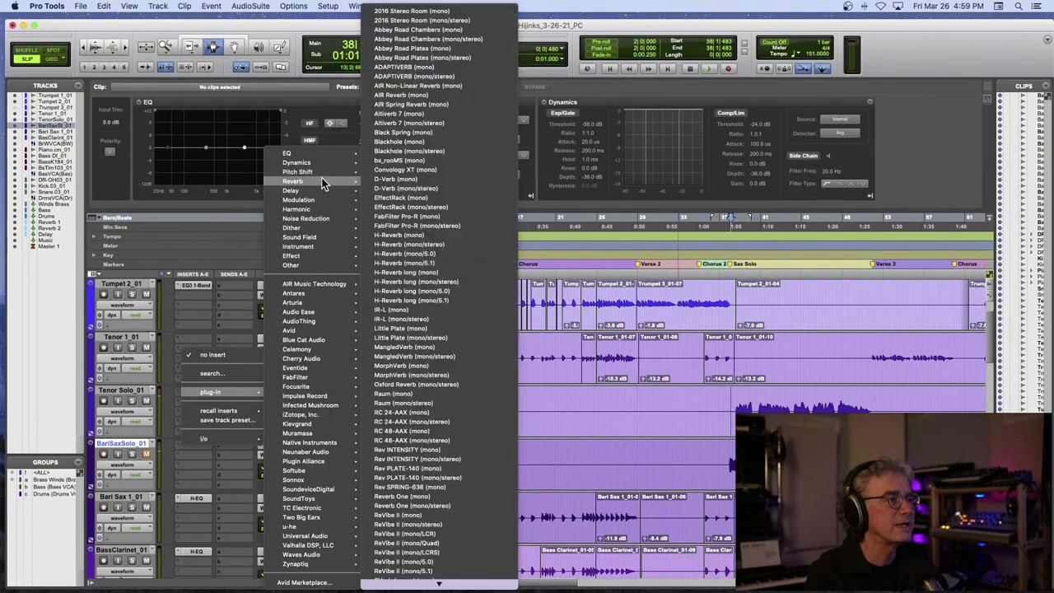
pyautogui.moveTo(465, 588)
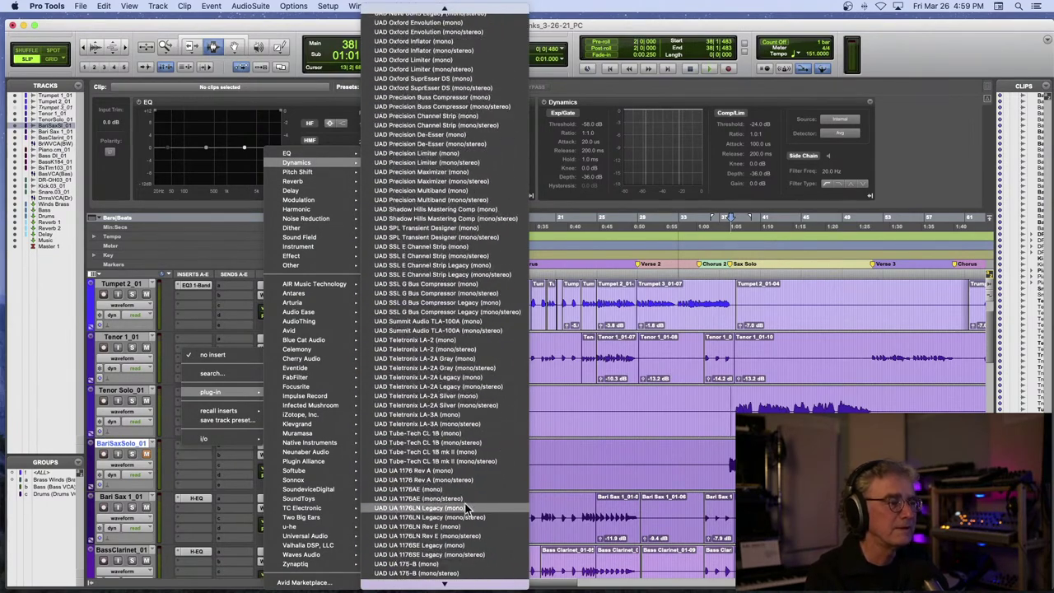
pyautogui.click(465, 340)
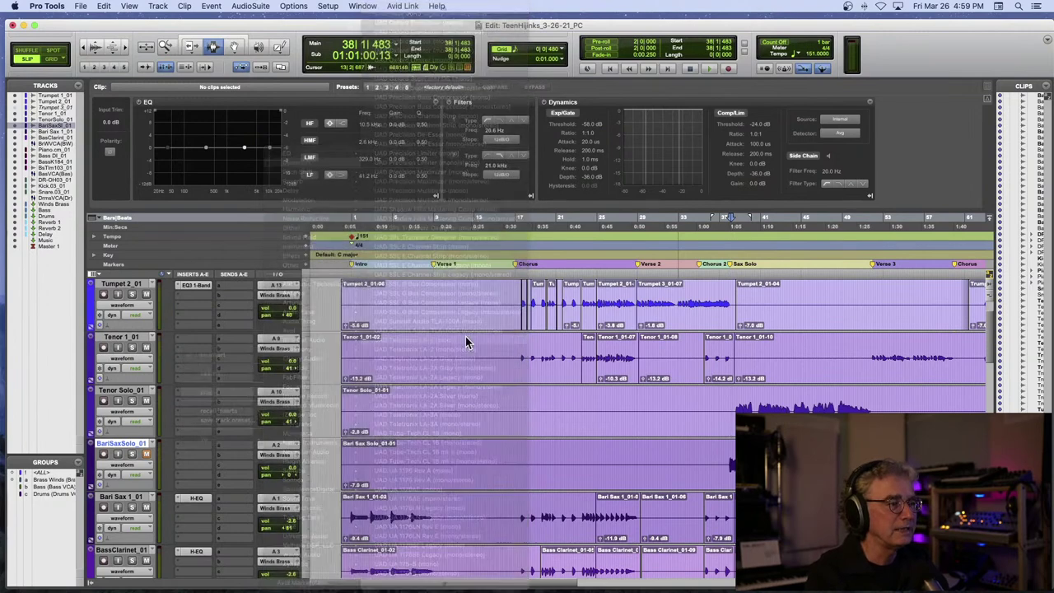
# - Set the Tenor Solo track volume to -5.4 dB while playing the solo, and close the LA-2 window
pyautogui.press('space')
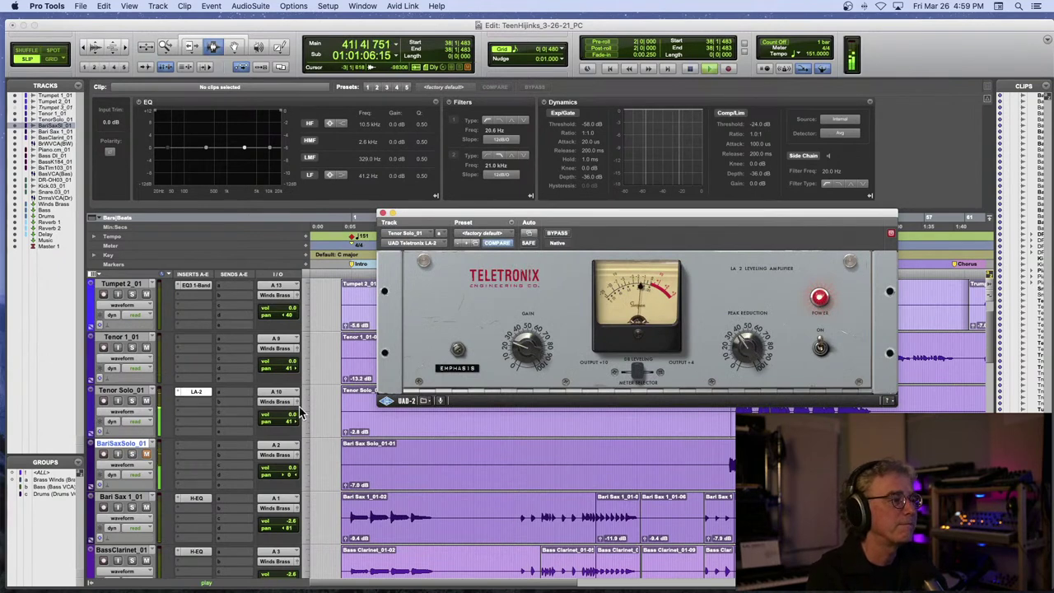
pyautogui.click(288, 418)
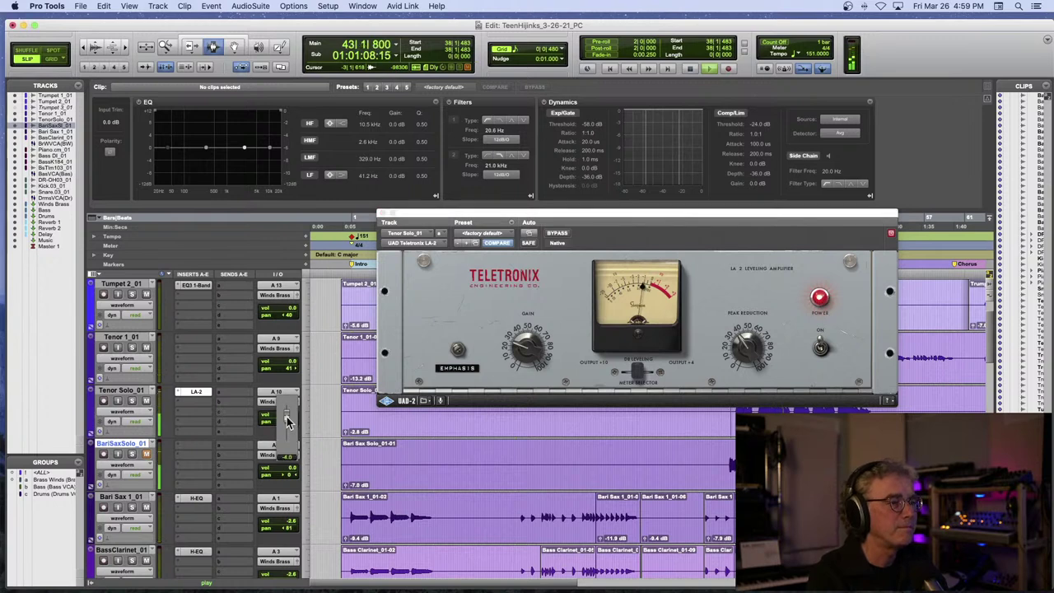
pyautogui.moveTo(286, 419); pyautogui.dragTo(288, 420)
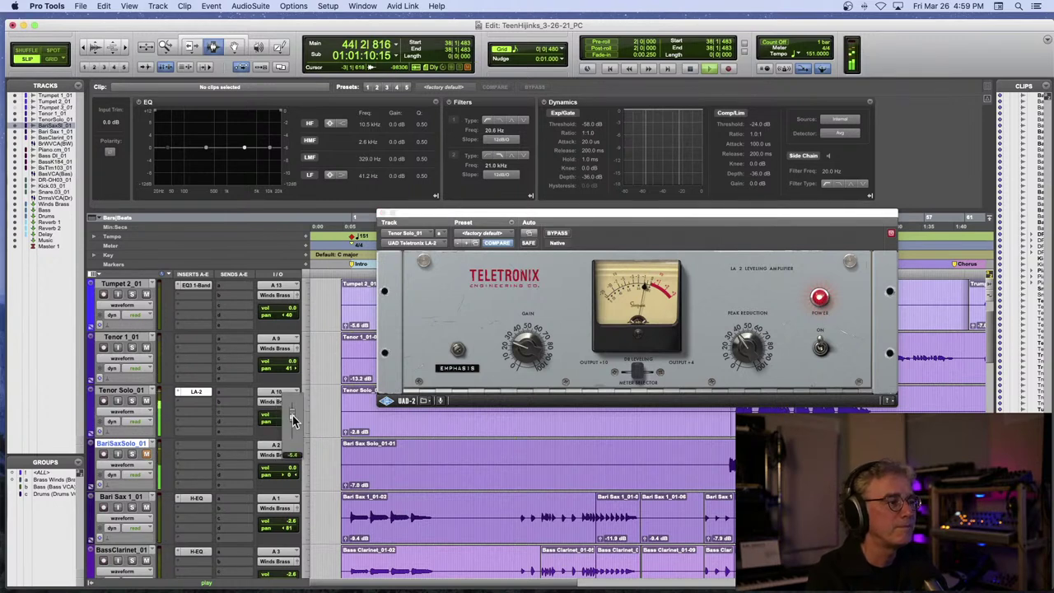
pyautogui.click(383, 214)
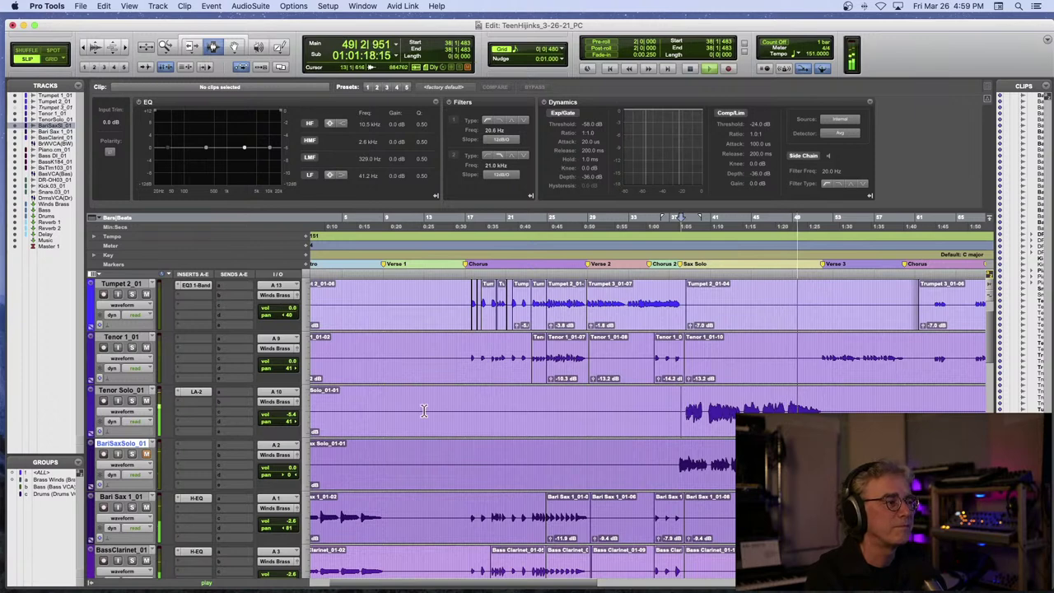
pyautogui.press('space')
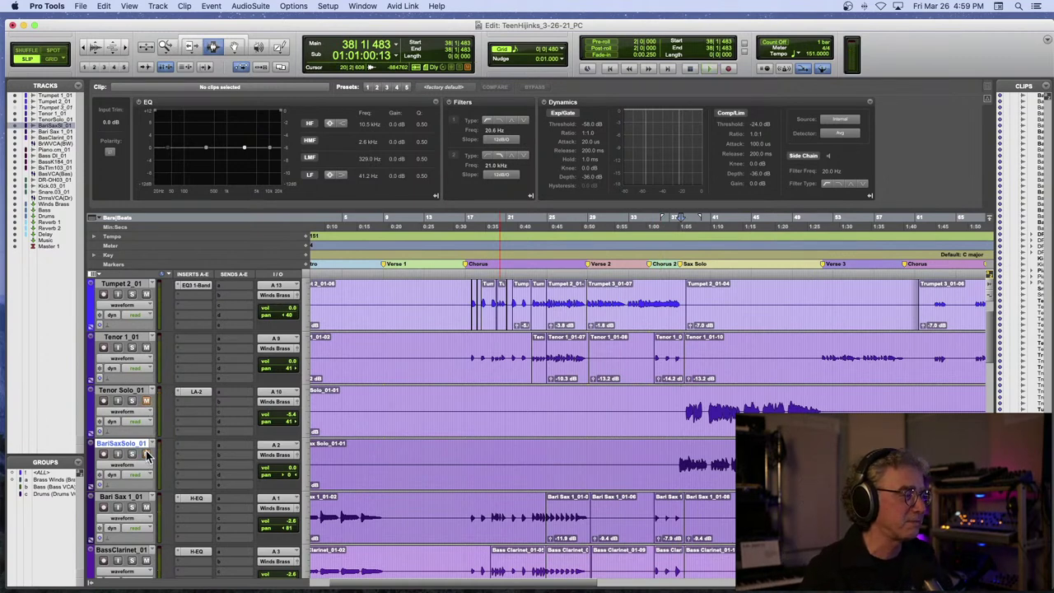
# - Mute Tenor Solo, unmute BariSaxSolo, and audition the baritone solo from 38|1|483 and again from 37|3|959
pyautogui.press('space')
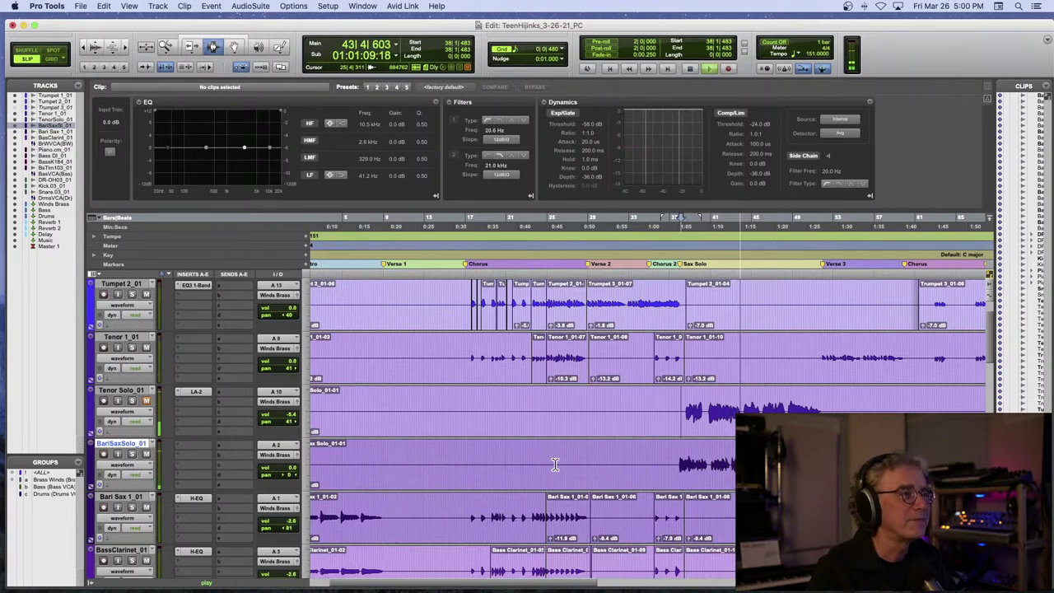
pyautogui.press('space')
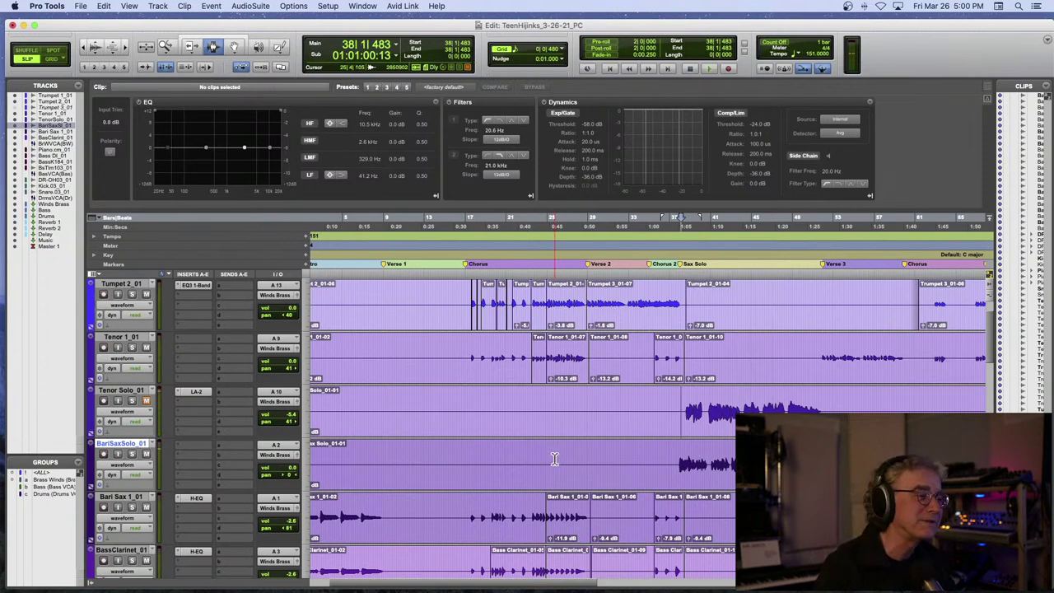
pyautogui.click(677, 476)
pyautogui.press('space')
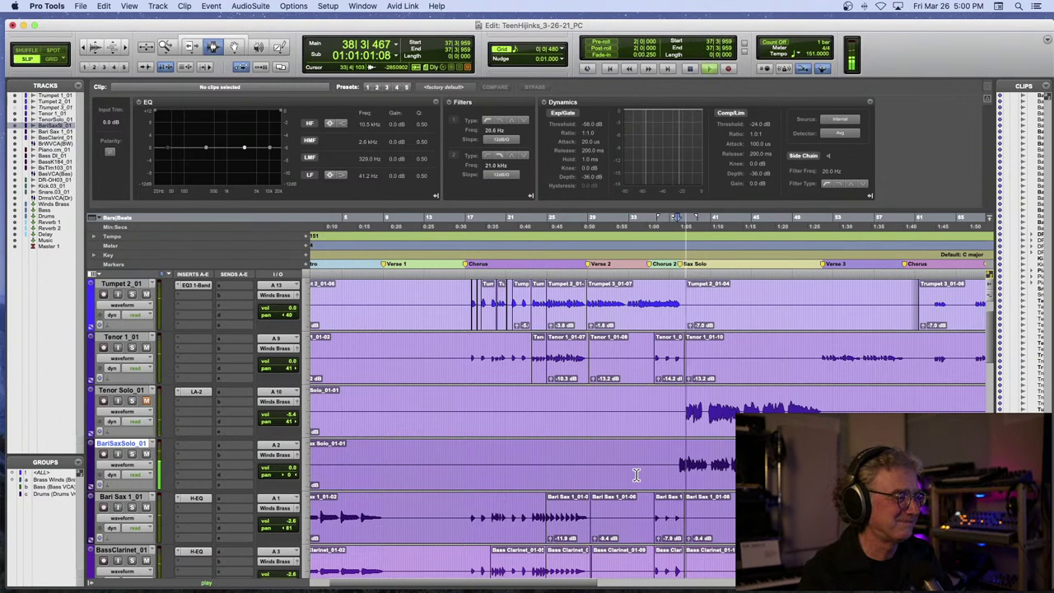
# - Unmute Tenor Solo and audition both sax solos together from 37|3|959
pyautogui.press('space')
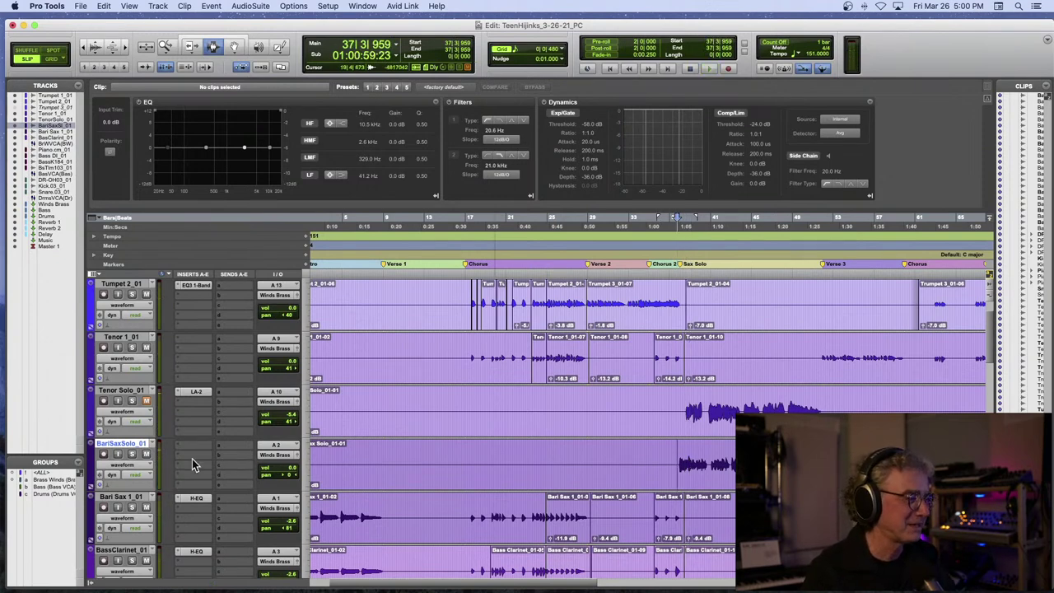
pyautogui.press('space')
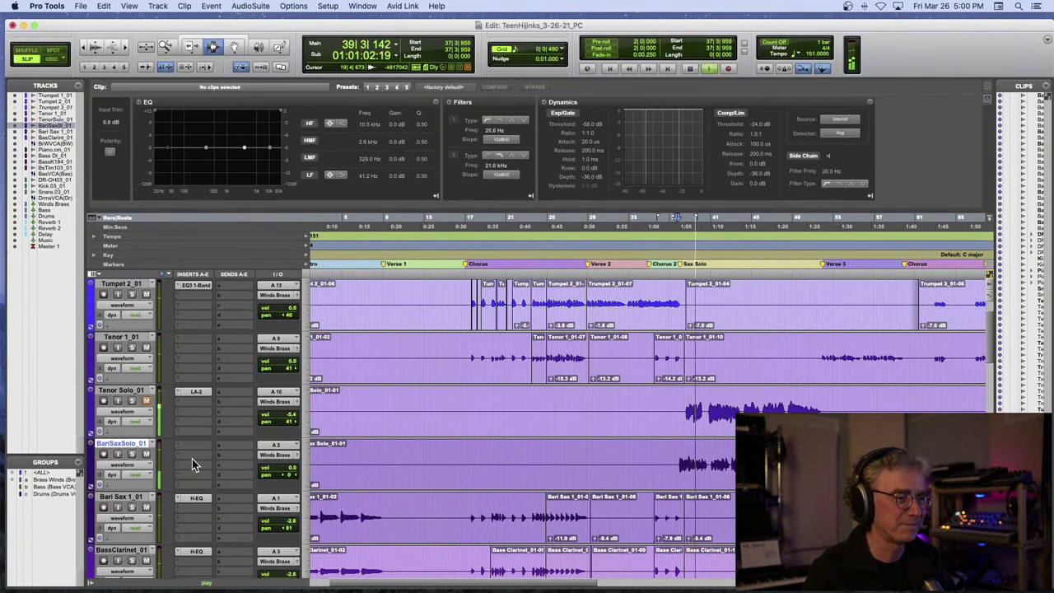
pyautogui.press('super+bracketright')
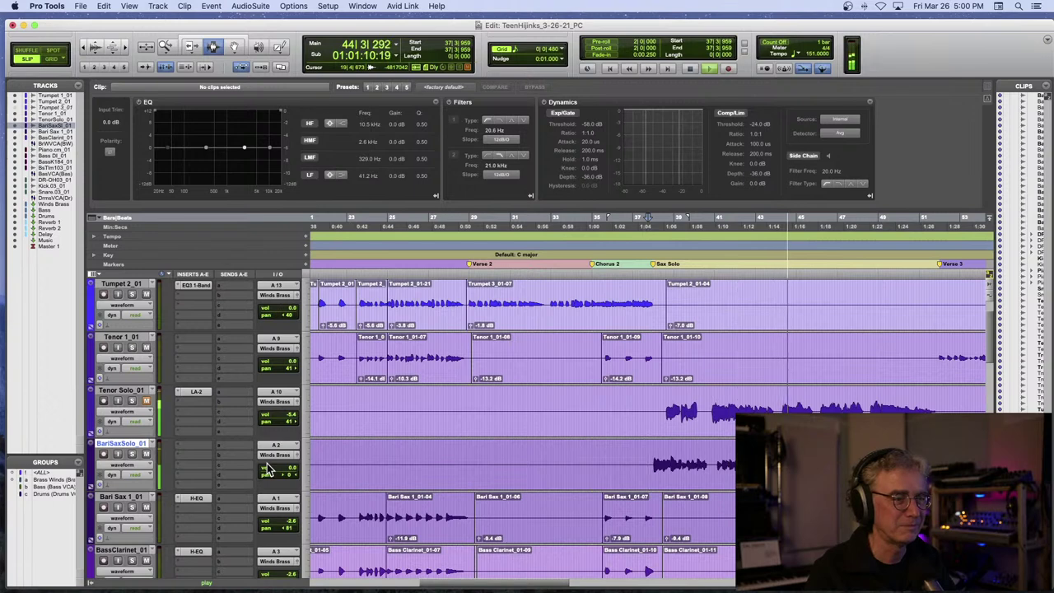
pyautogui.press('space')
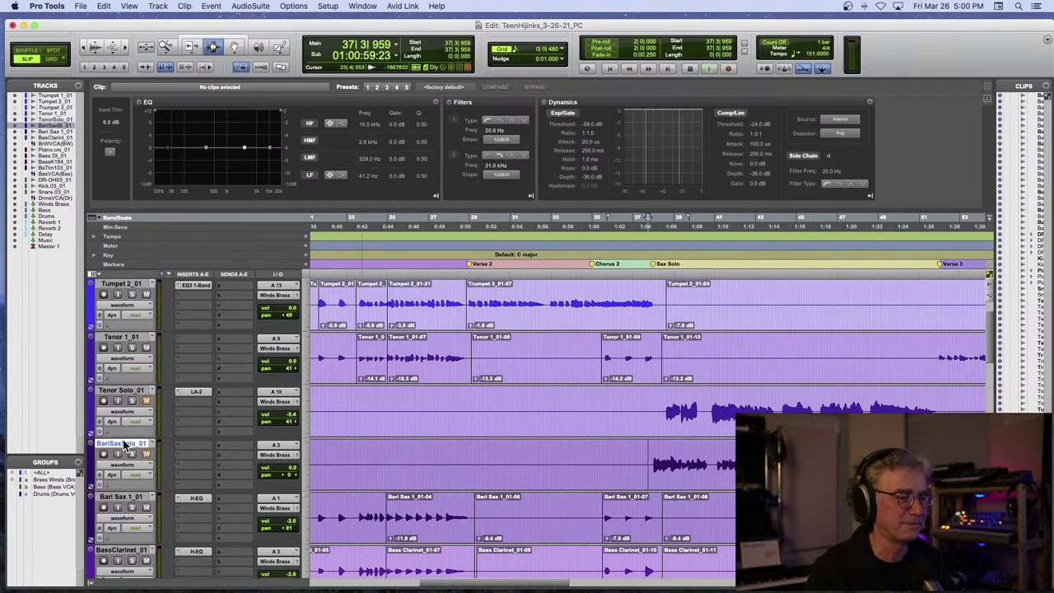
# - Hide the BariSaxSolo track and play the tenor solo in the mix from 38|3|521
pyautogui.rightClick(124, 444)
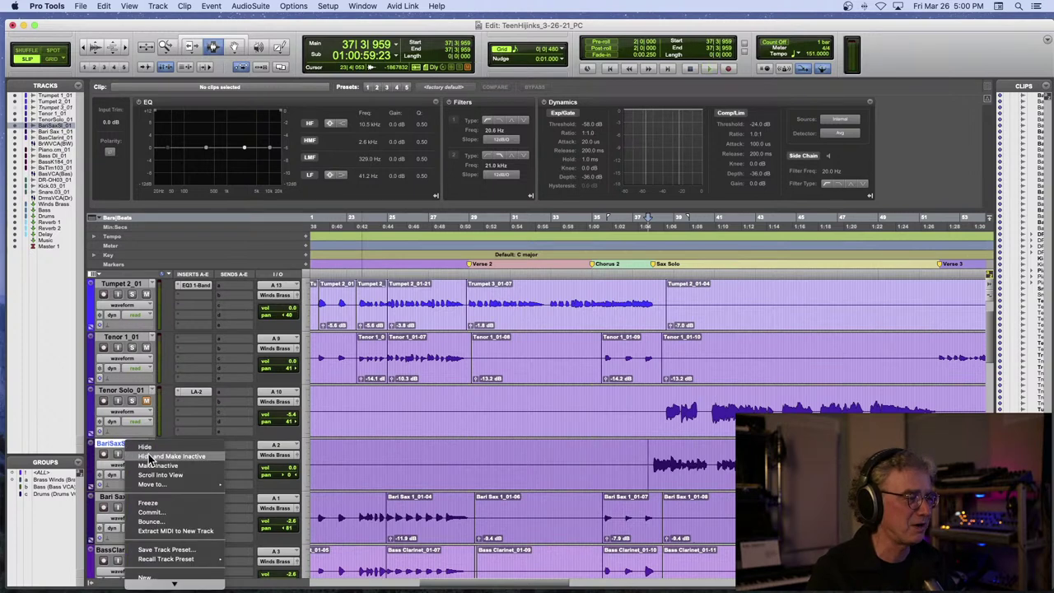
pyautogui.click(146, 449)
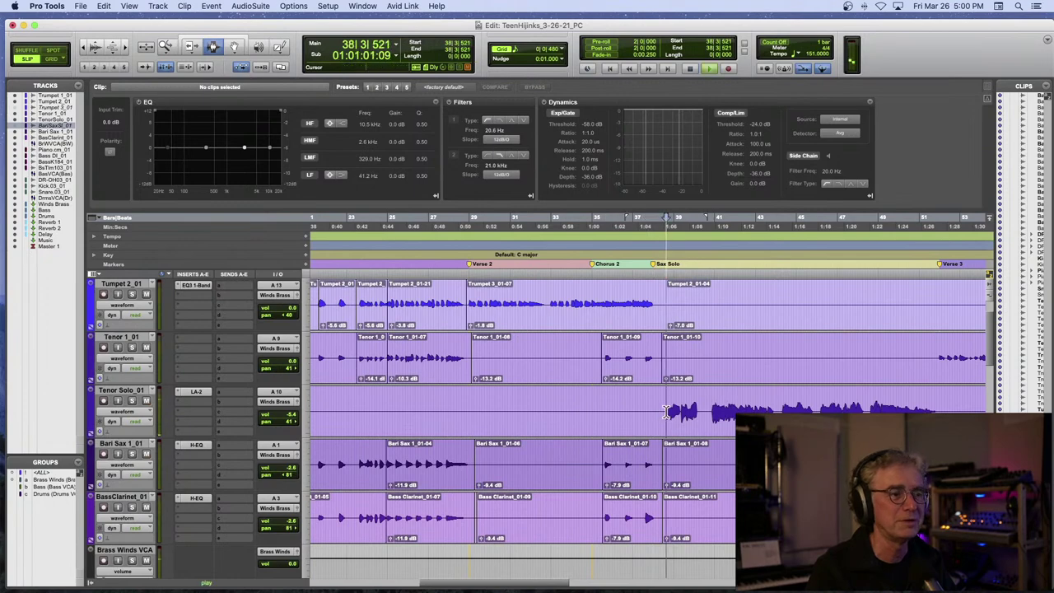
pyautogui.hotkey('alt', 'a')
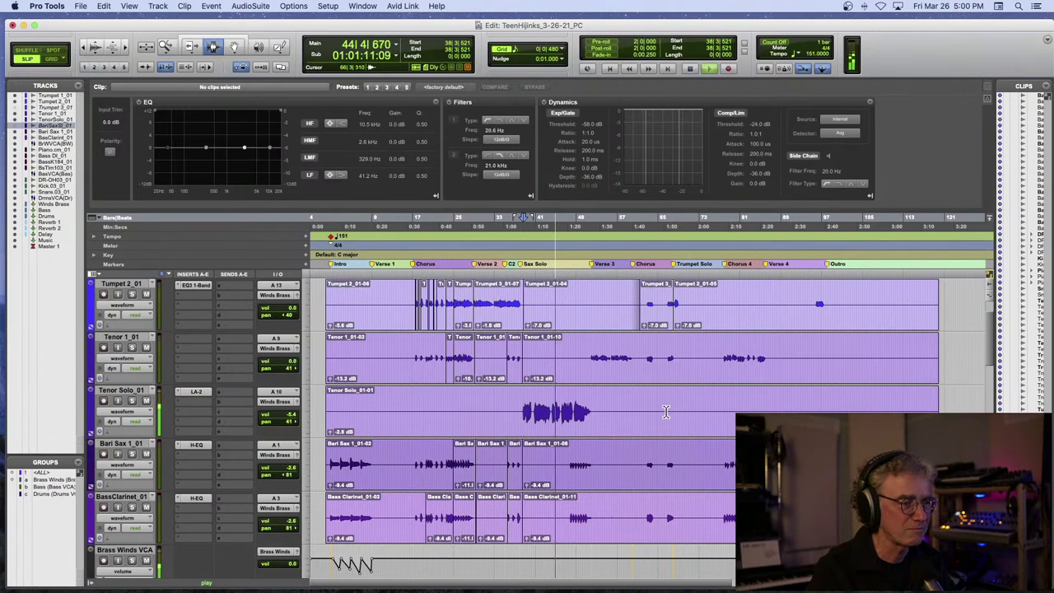
# - Insert a stereo C4 multiband processor on the Winds Brass track and load its Multi Electro Mastering preset
pyautogui.scroll(-10, 665, 411)
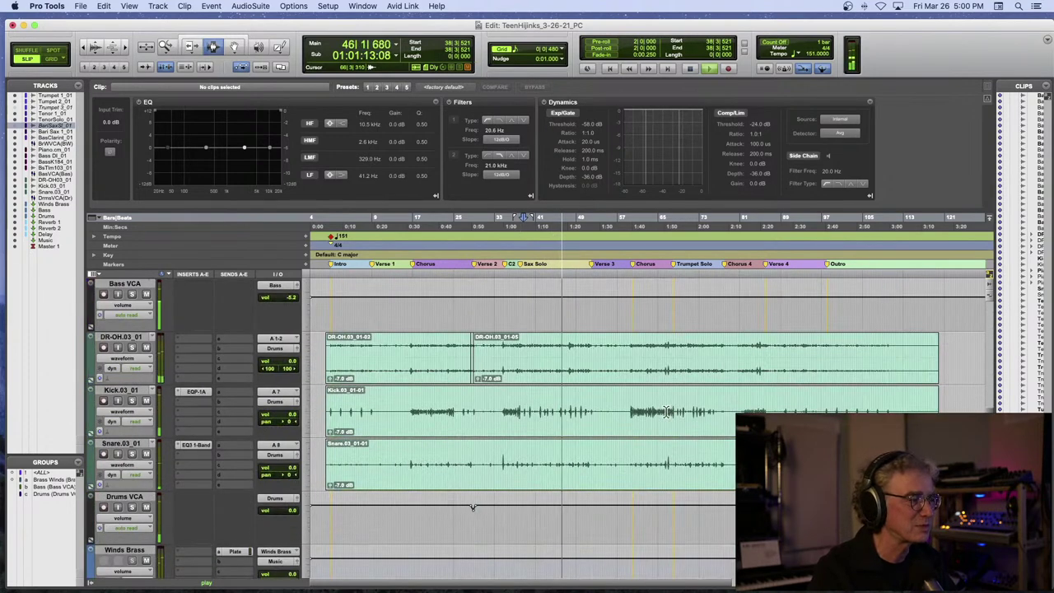
pyautogui.scroll(-5, 665, 411)
pyautogui.press('space')
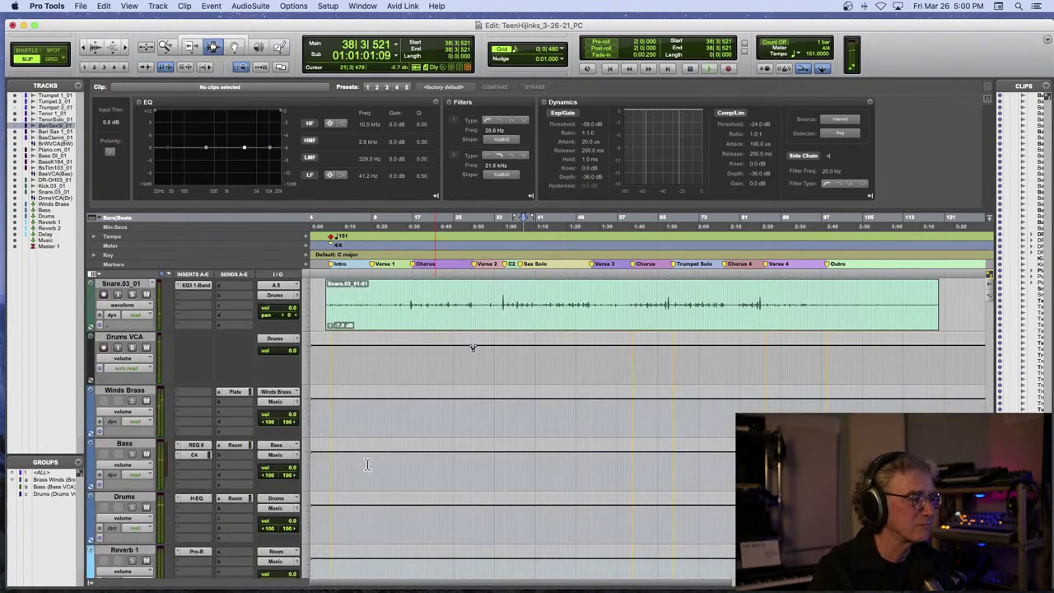
pyautogui.click(188, 394)
pyautogui.moveTo(197, 394)
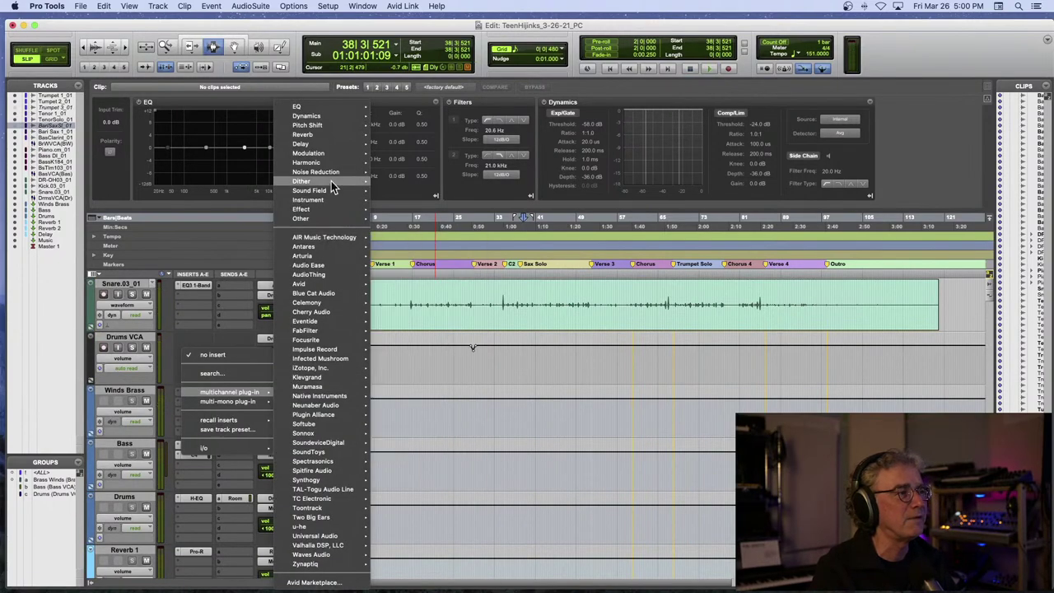
pyautogui.moveTo(343, 117)
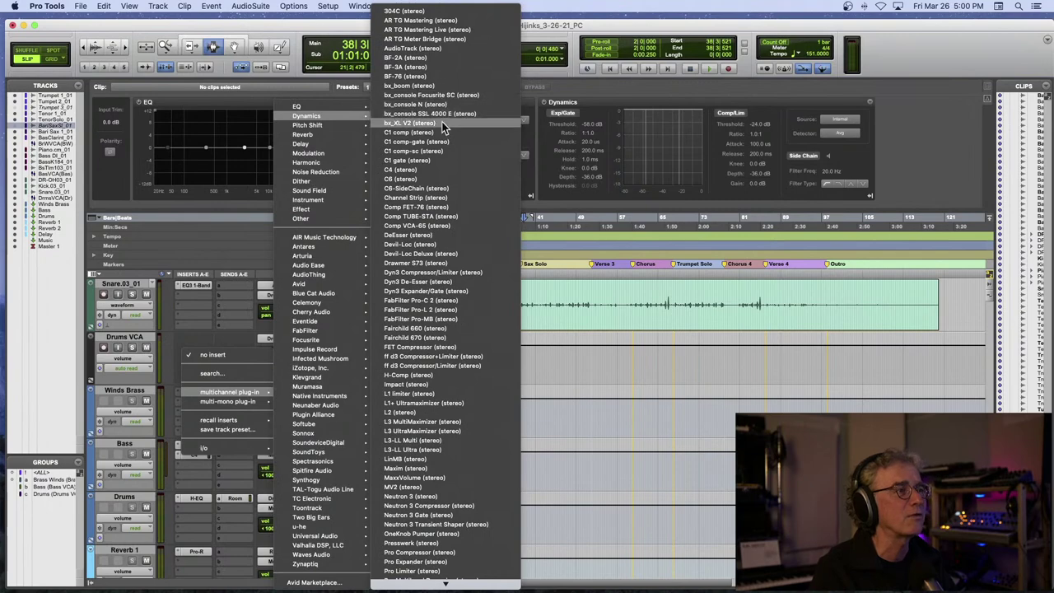
pyautogui.click(436, 170)
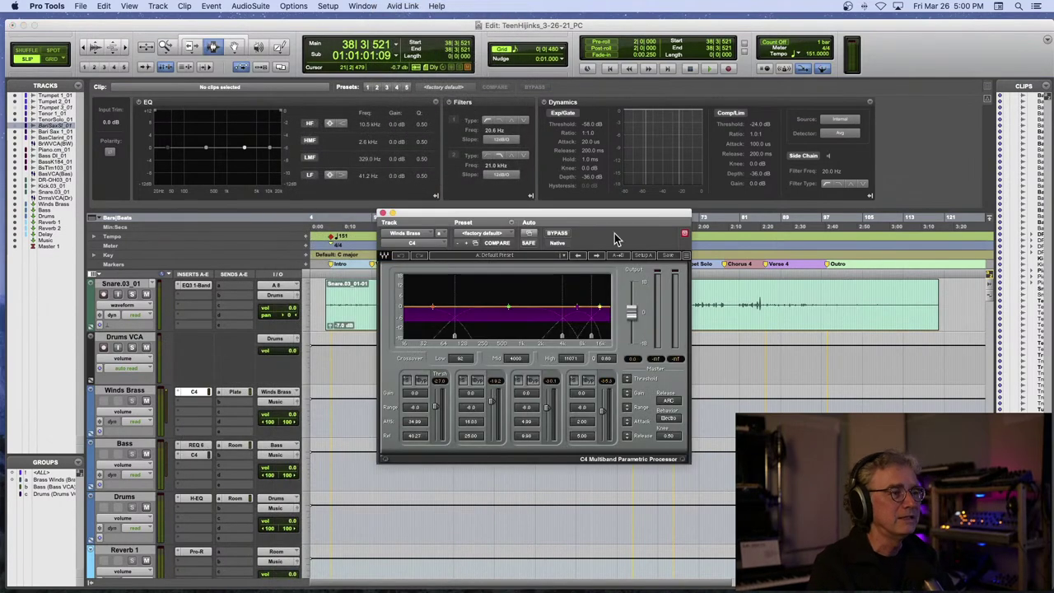
pyautogui.click(529, 257)
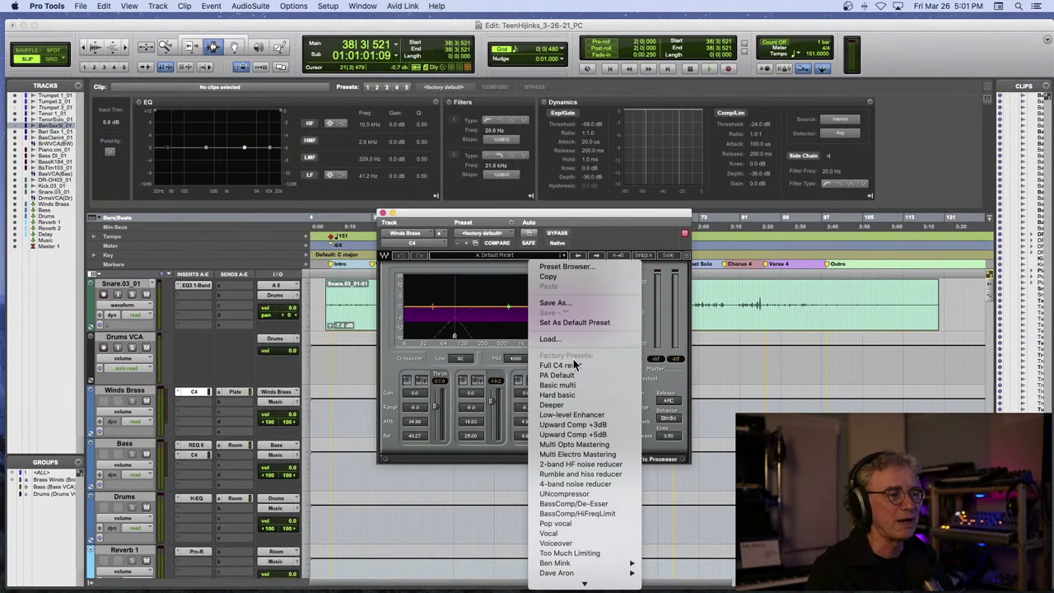
pyautogui.click(579, 453)
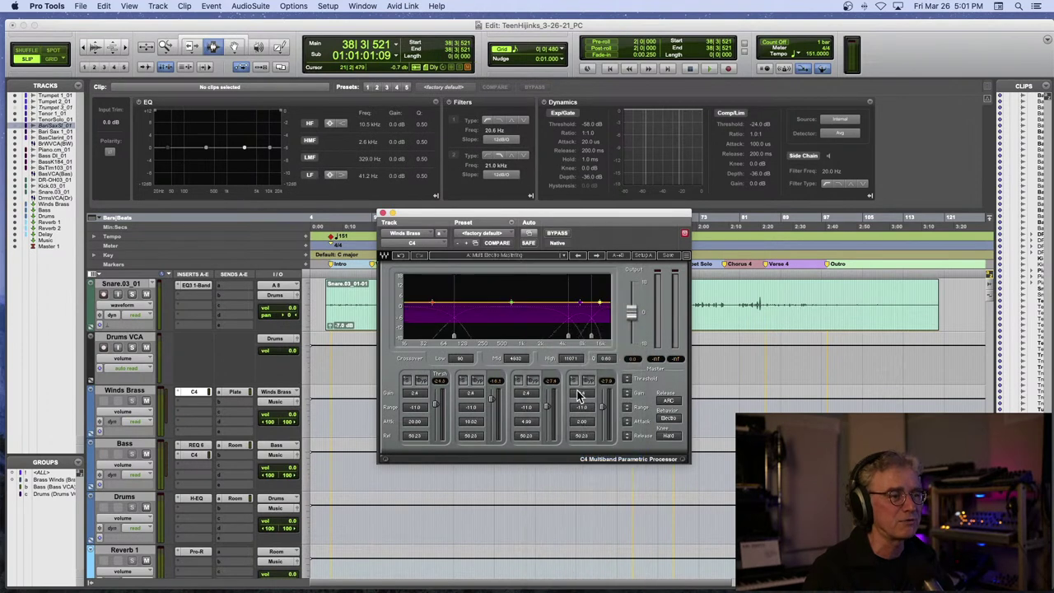
# - Adjust the C4's master threshold and lower its output slightly while playing the Sax Solo, comparing against bypass, and close its window
pyautogui.press('space')
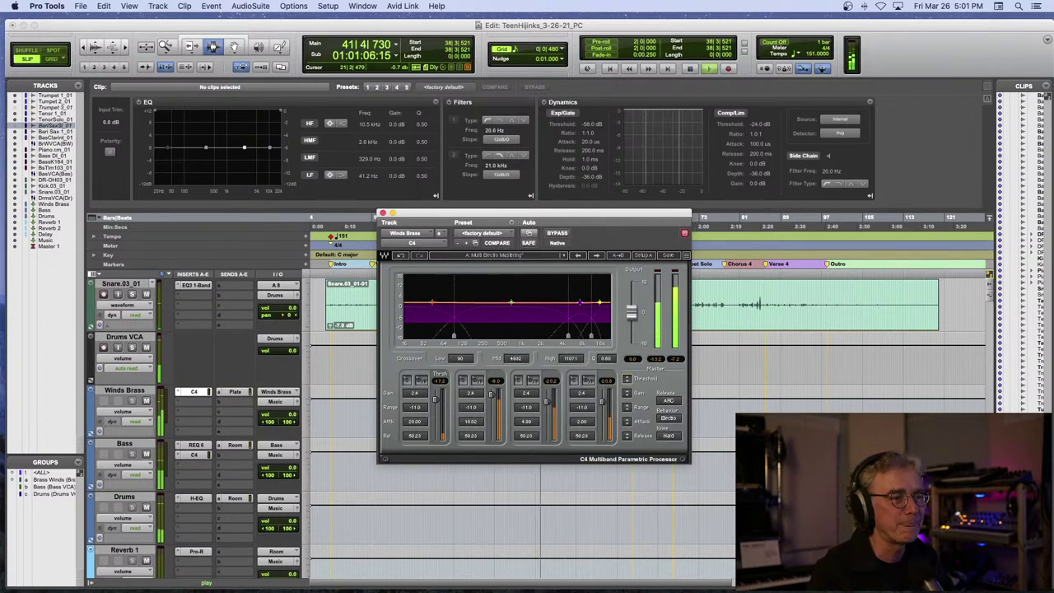
pyautogui.moveTo(631, 311); pyautogui.dragTo(632, 314)
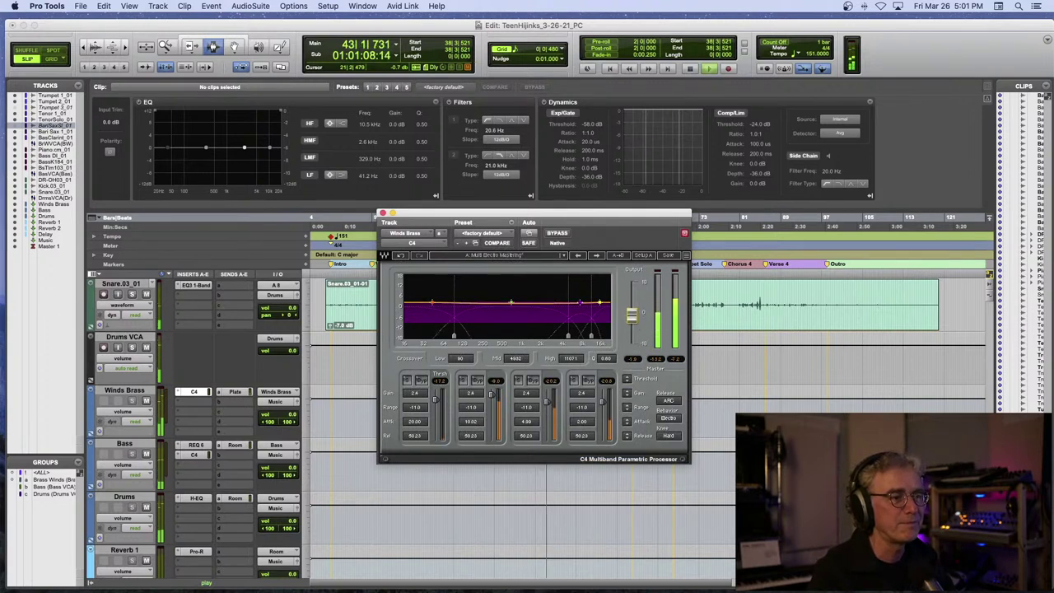
pyautogui.click(557, 234)
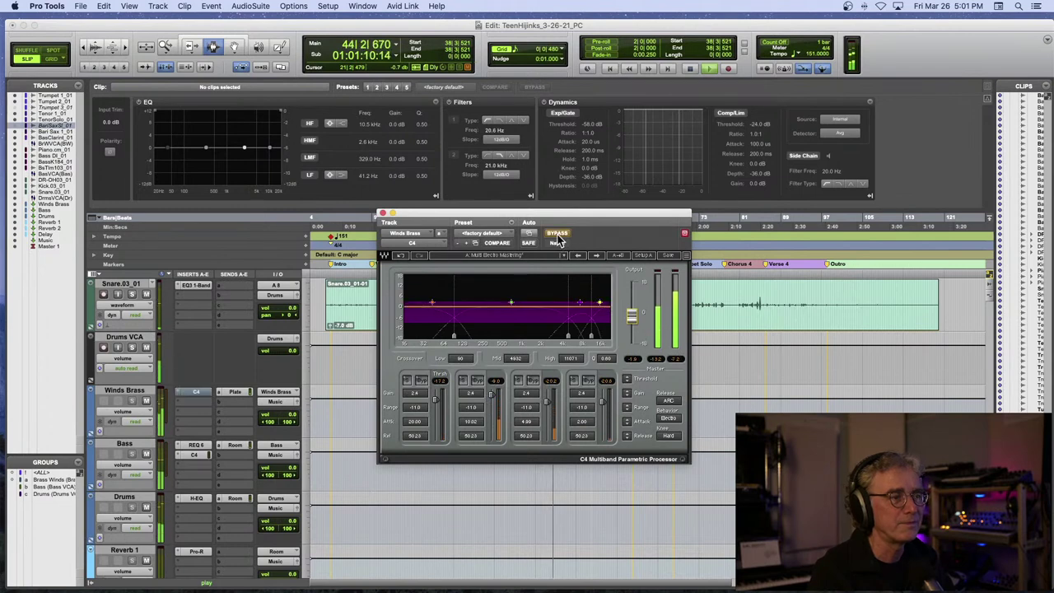
pyautogui.click(558, 235)
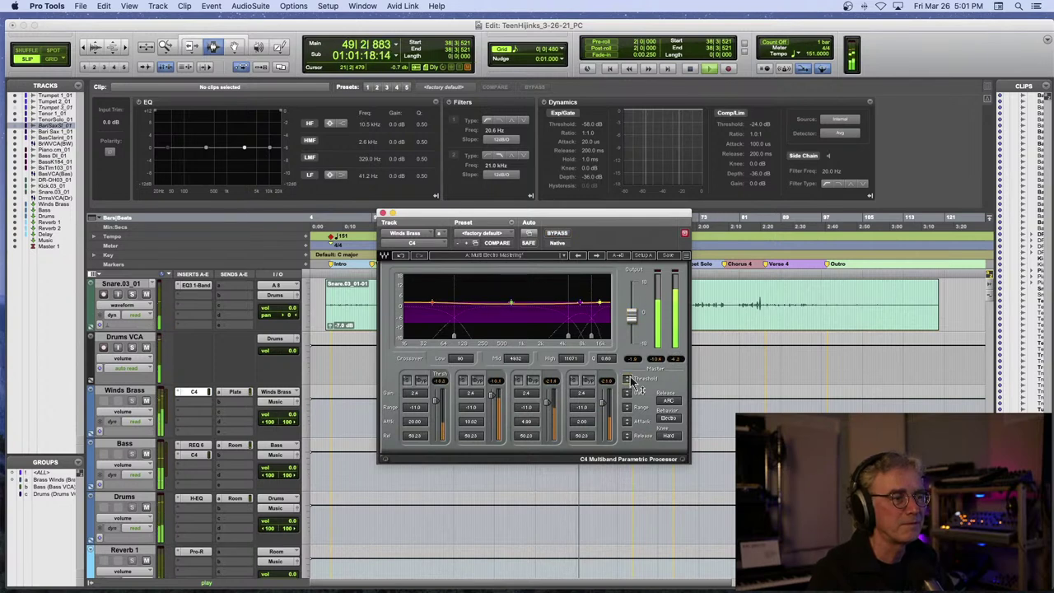
pyautogui.click(382, 214)
pyautogui.scroll(5, 632, 313)
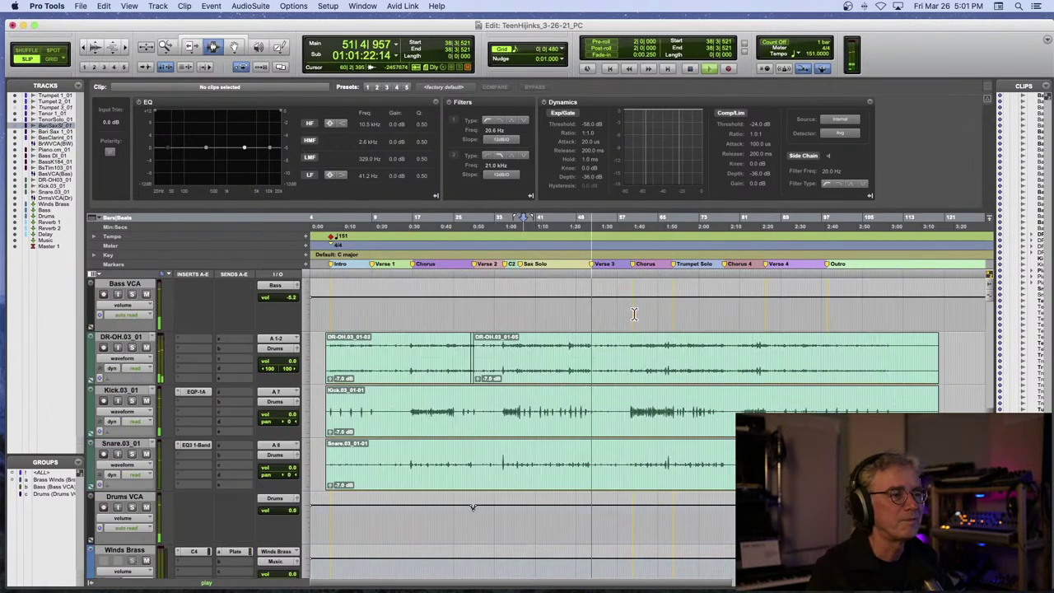
pyautogui.press('space')
# - Play the end of the Sax Solo from 49|2|577 and examine the bass and drum waveforms leading into Verse 3
pyautogui.scroll(-4, 633, 313)
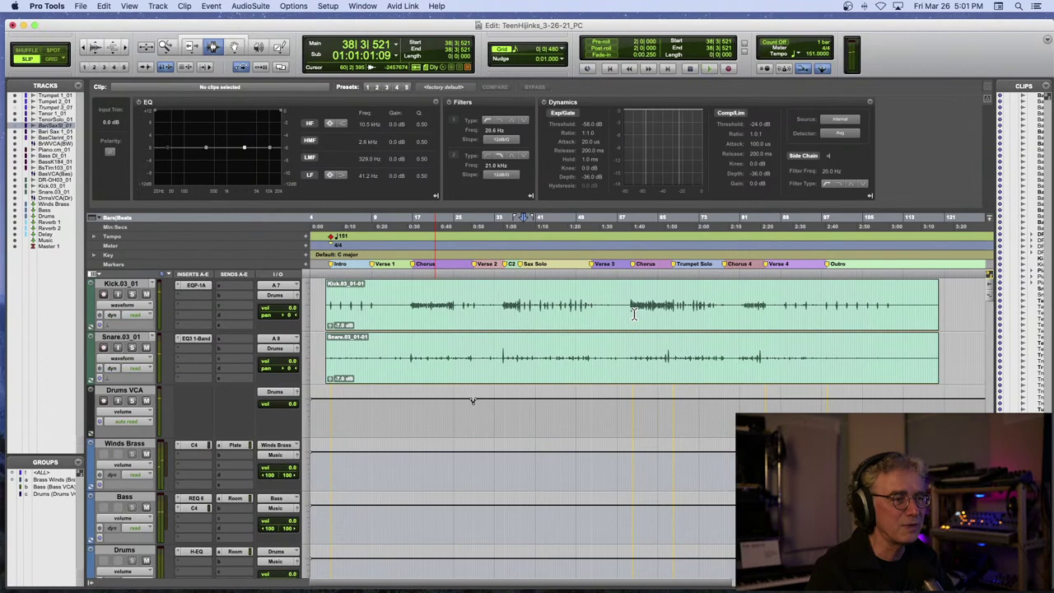
pyautogui.press('space')
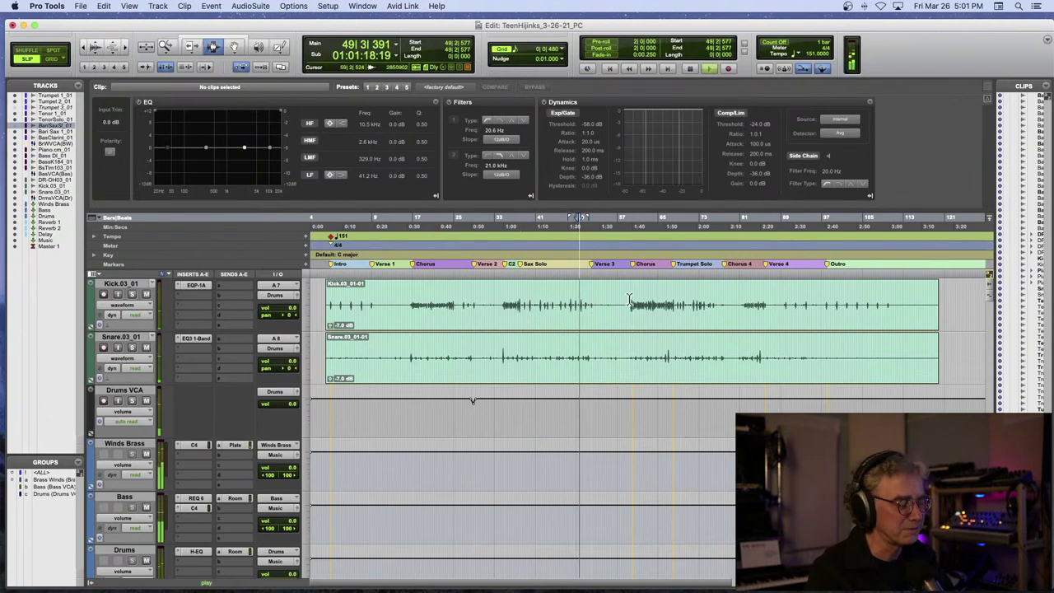
pyautogui.press('t')
pyautogui.press('t')
pyautogui.scroll(7, 631, 301)
pyautogui.scroll(-5, 631, 302)
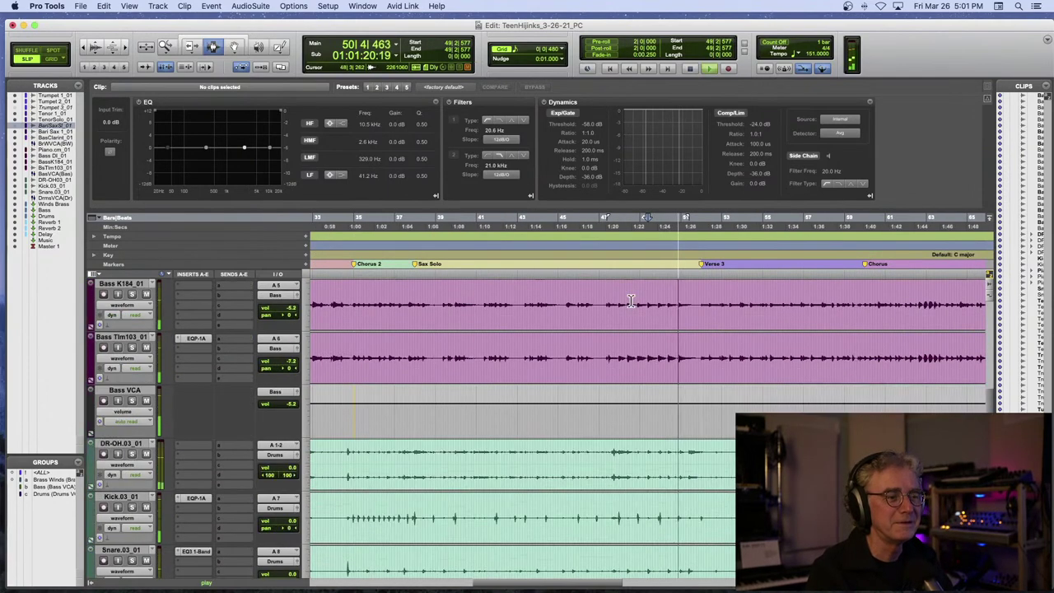
pyautogui.press('space')
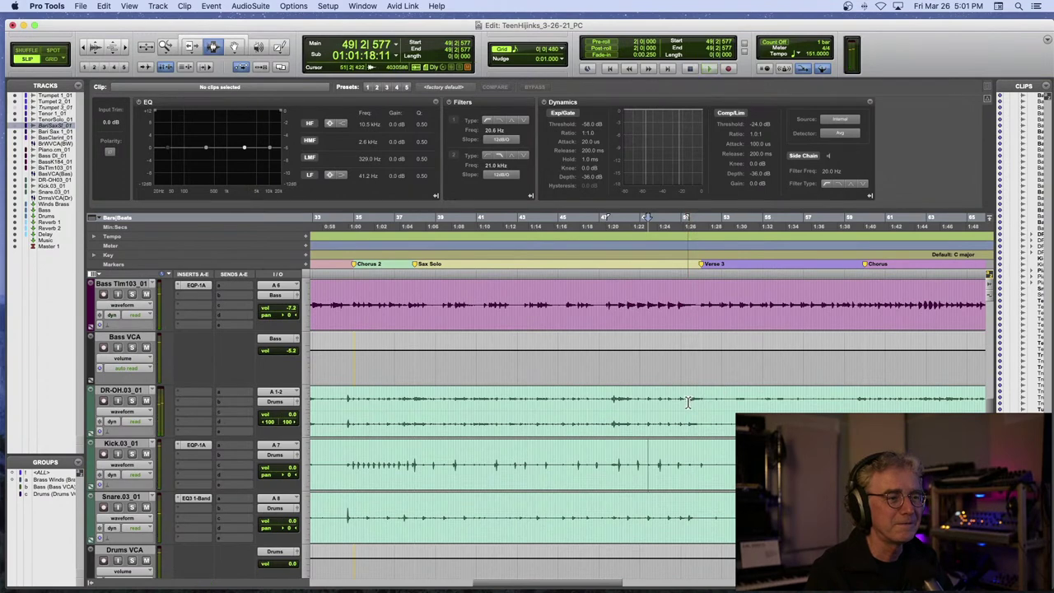
# - Select the DR-OH cymbal hit from 51|2|577 to 52|1|777 and display the track's volume automation
pyautogui.press('t')
pyautogui.press('t')
pyautogui.press('t')
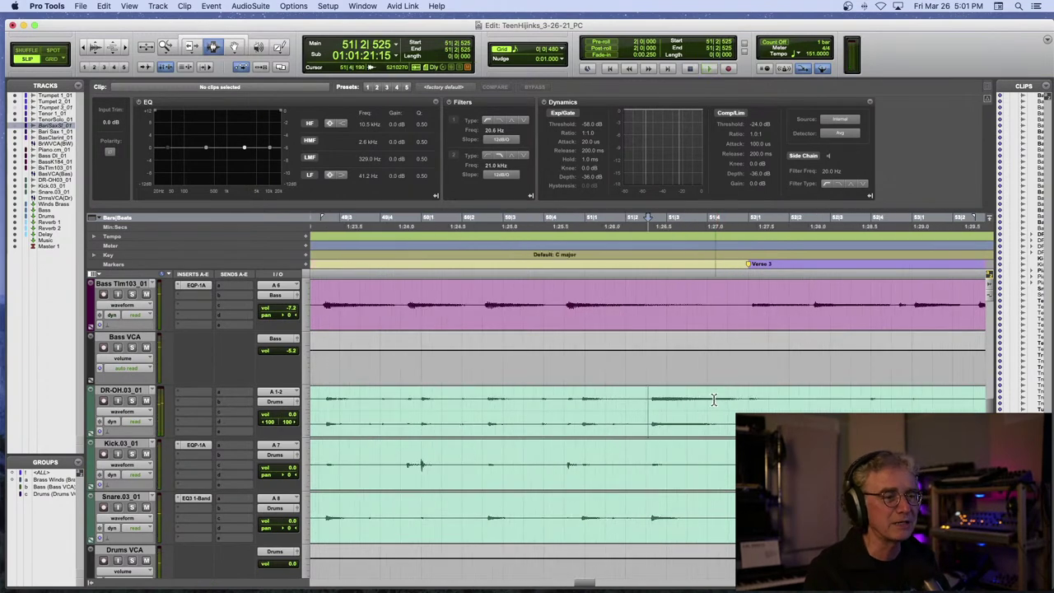
pyautogui.moveTo(651, 409); pyautogui.dragTo(780, 409)
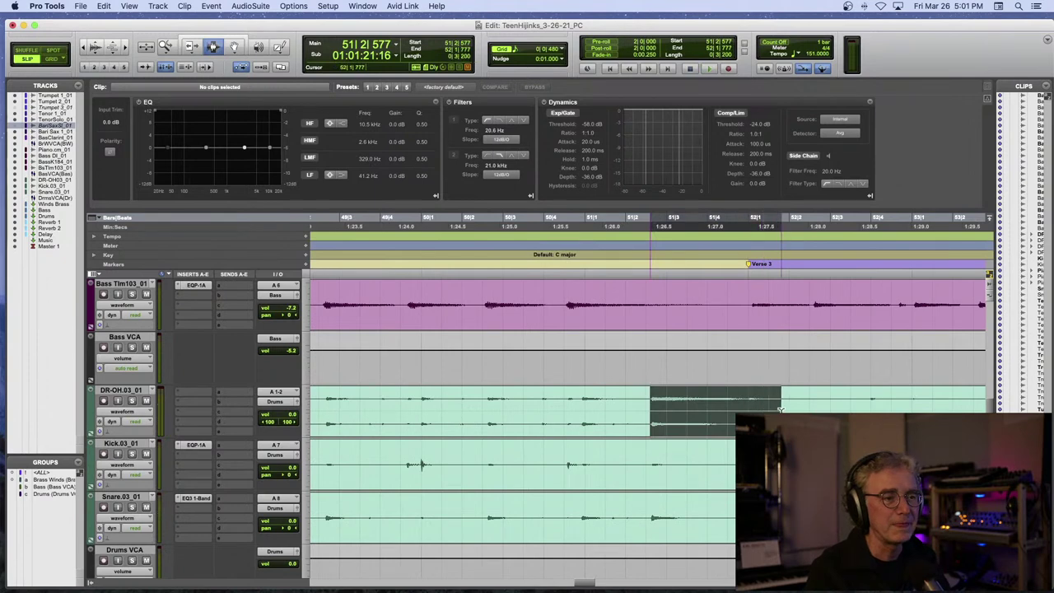
pyautogui.click(134, 416)
pyautogui.click(123, 425)
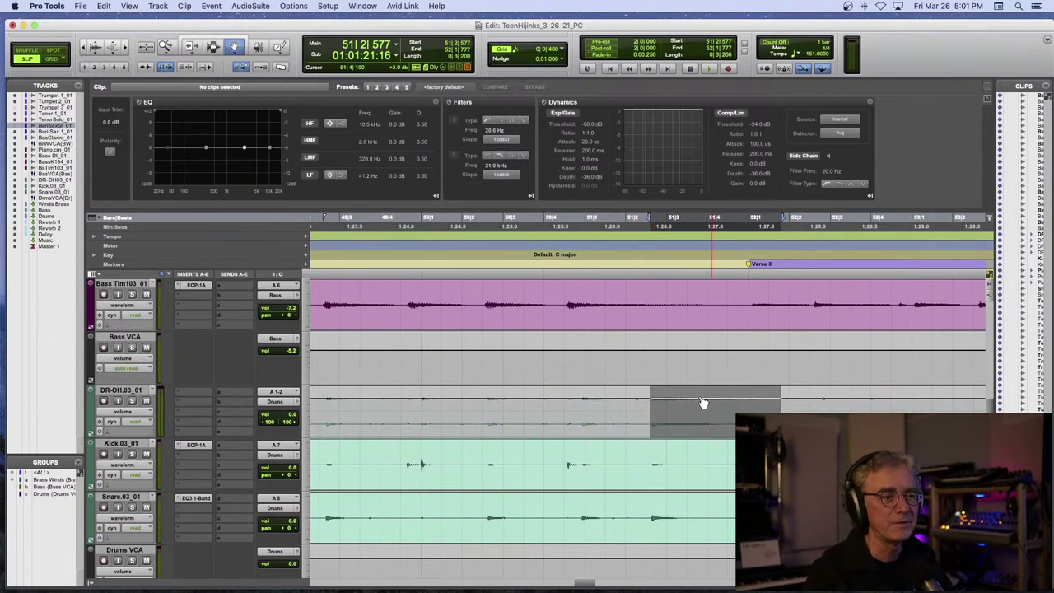
# - Dip the DR-OH volume automation at the cymbal hit near 51|2|577, checking the level by playing from 50|4|538
pyautogui.moveTo(658, 405); pyautogui.dragTo(652, 411)
pyautogui.click(567, 245)
pyautogui.press('space')
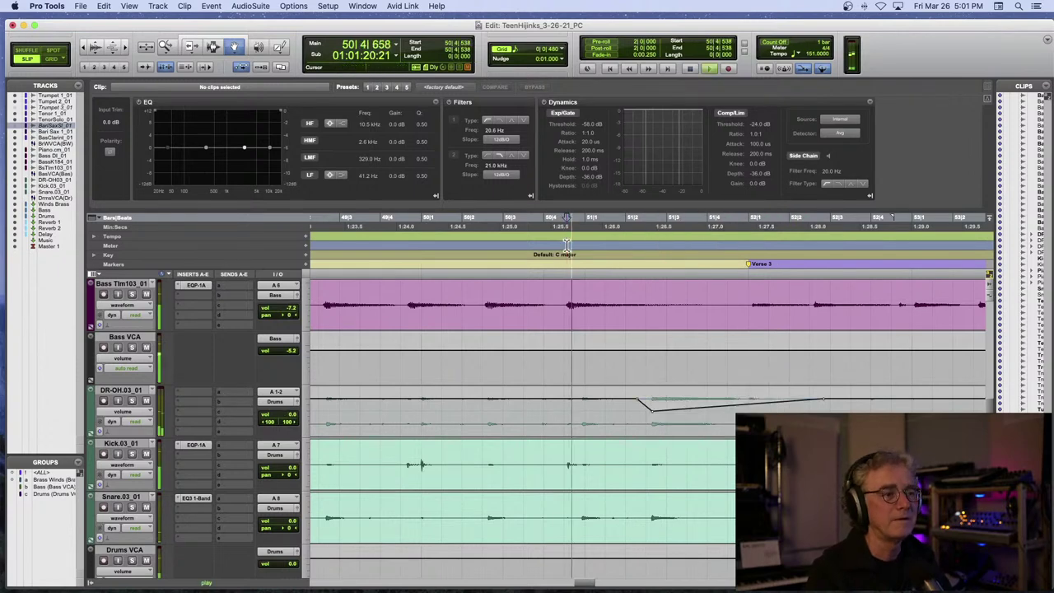
pyautogui.press('space')
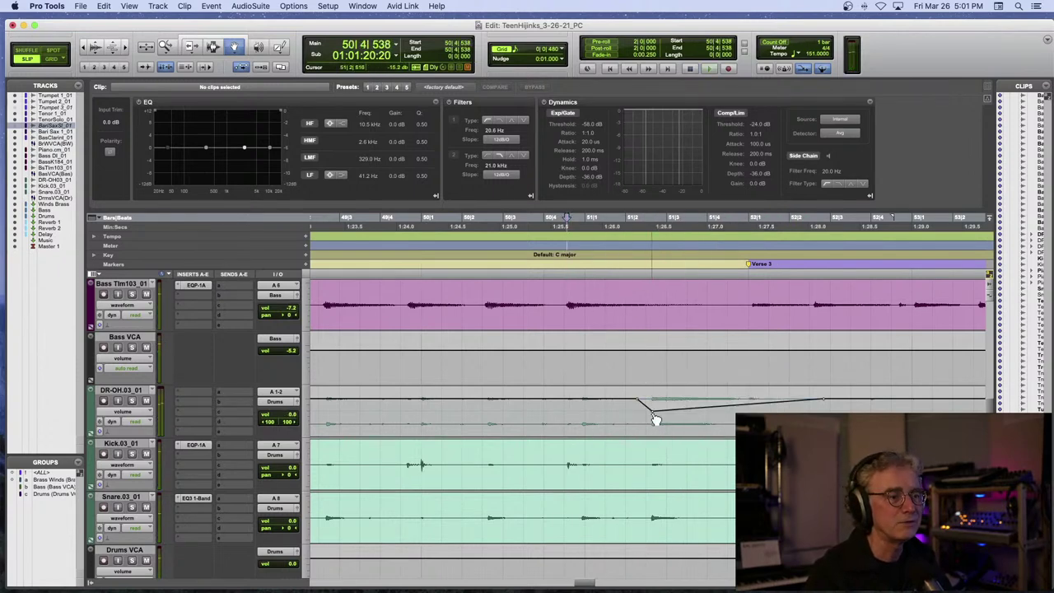
pyautogui.press('space')
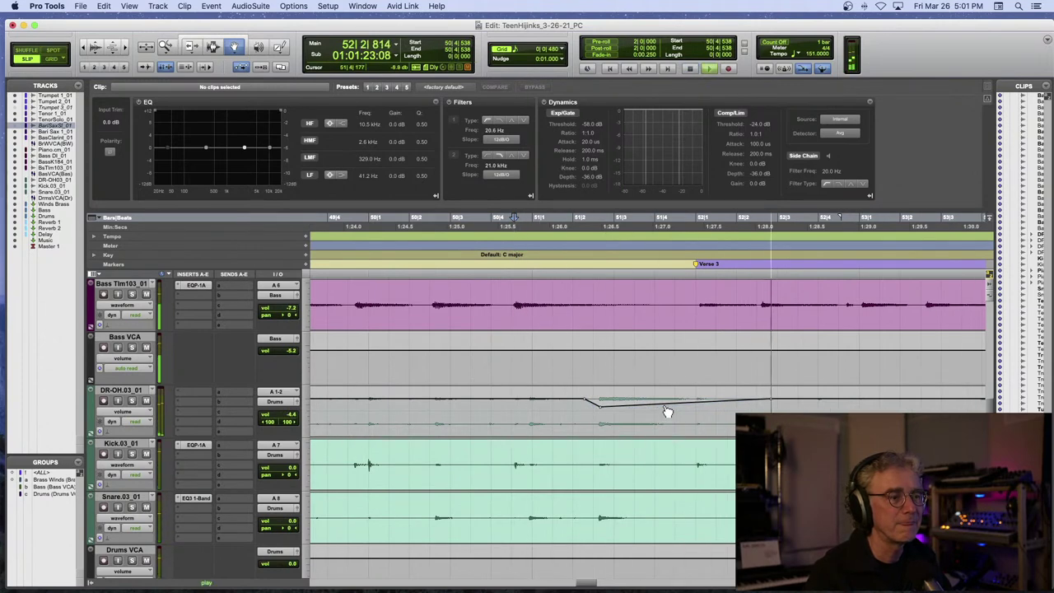
pyautogui.press('space')
# - Add a DR-OH volume breakpoint at the start of Verse 3, roughly level with the cymbal dip, and play it back
pyautogui.scroll(-2, 682, 409)
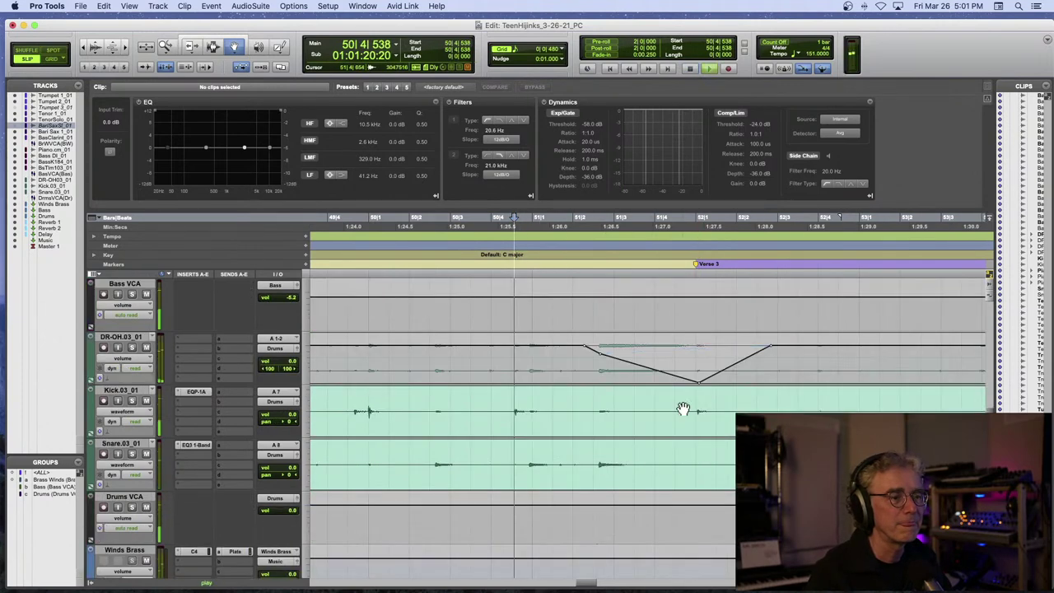
pyautogui.press('space')
pyautogui.press('space')
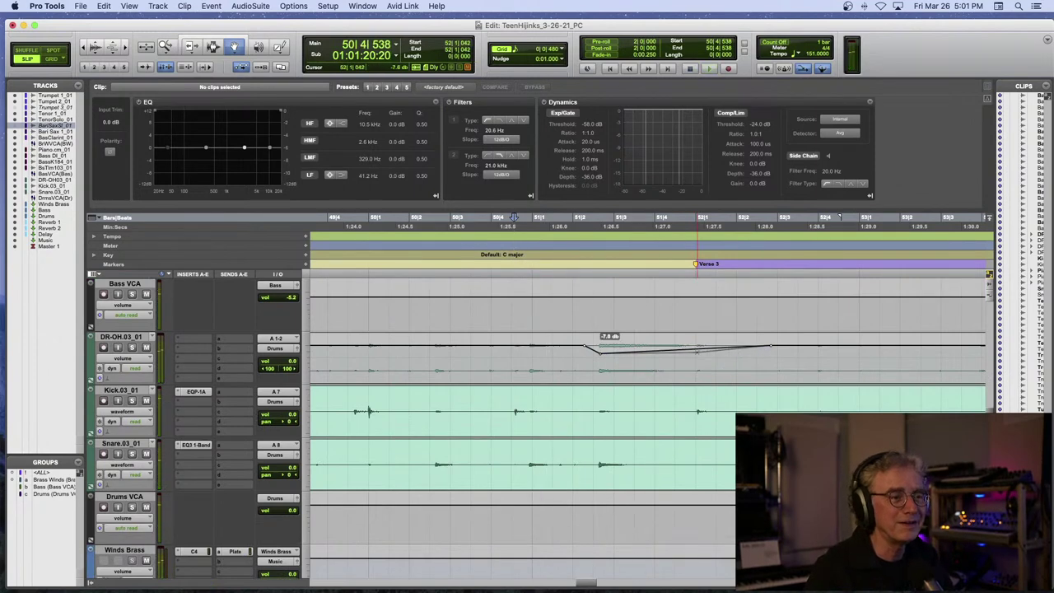
pyautogui.click(699, 355)
pyautogui.press('space')
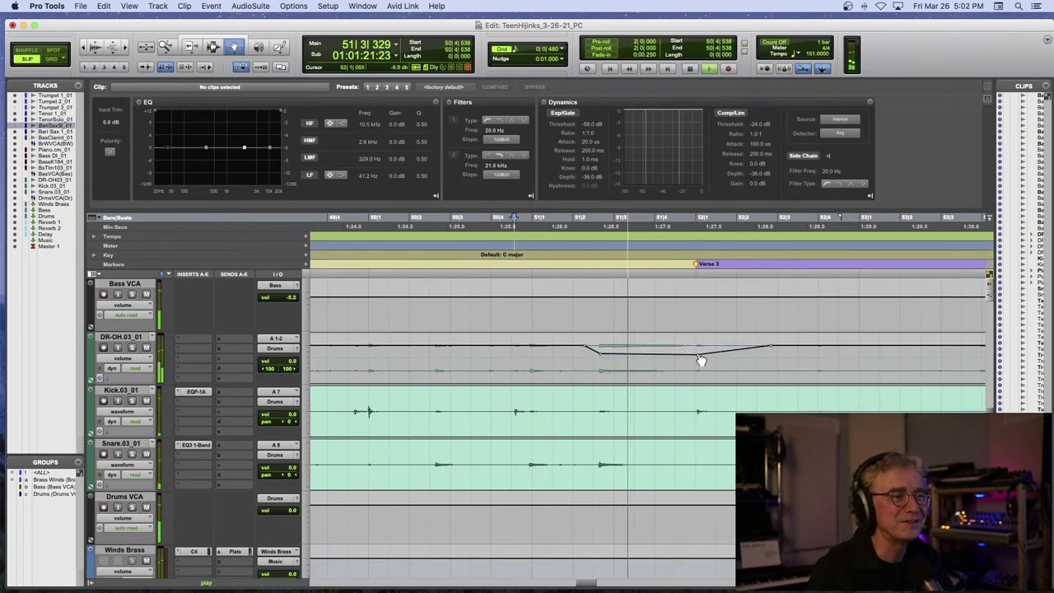
pyautogui.press('space')
# - Return the DR-OH track to waveform view and play the transition into Verse 3 from 50|4|538
pyautogui.click(123, 358)
pyautogui.click(124, 347)
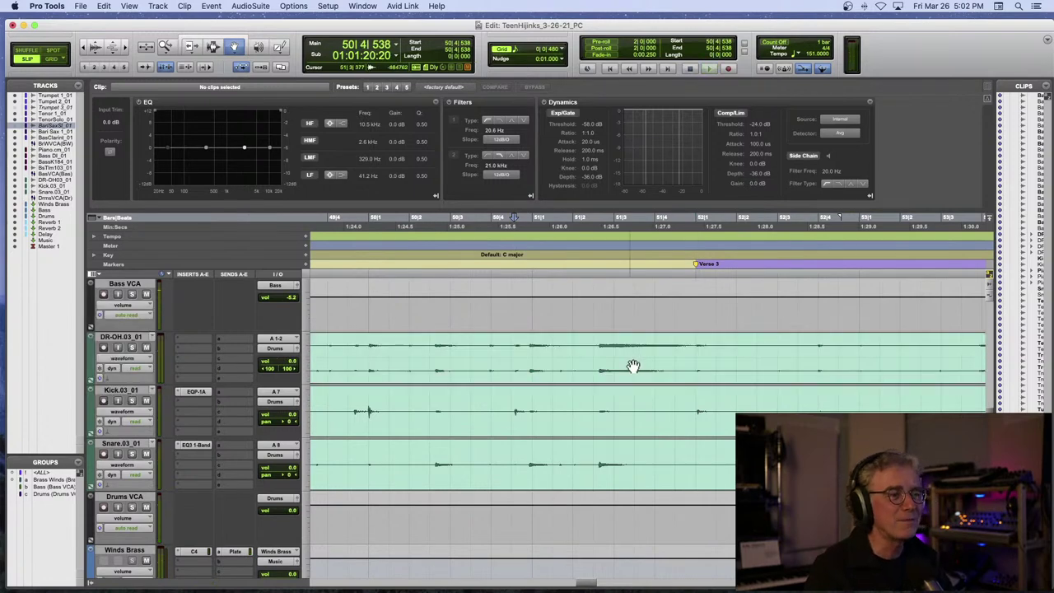
pyautogui.press('super+bracketleft')
pyautogui.press('space')
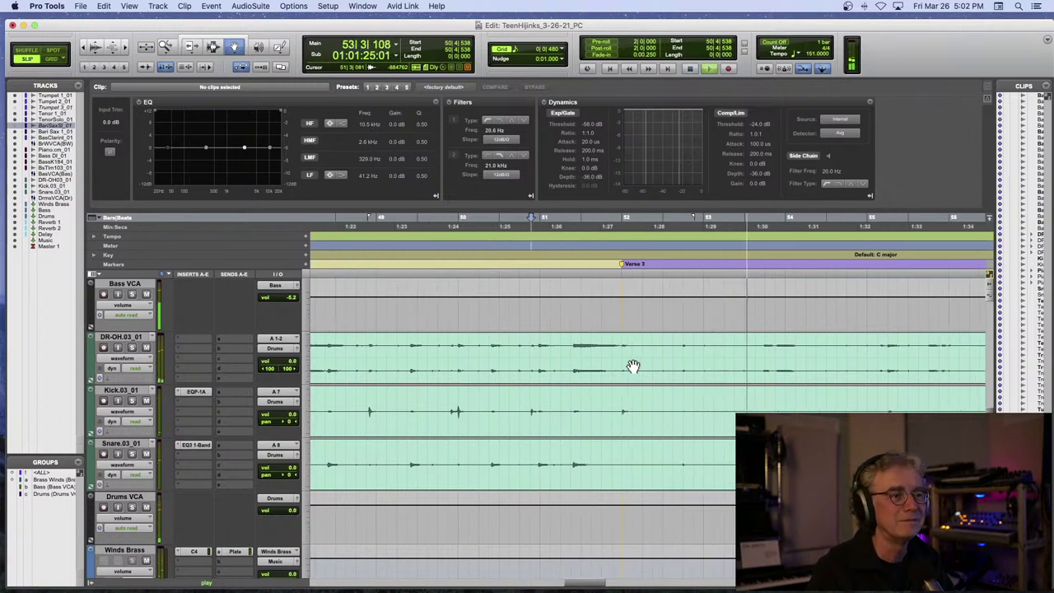
pyautogui.scroll(5, 632, 366)
pyautogui.scroll(4, 632, 367)
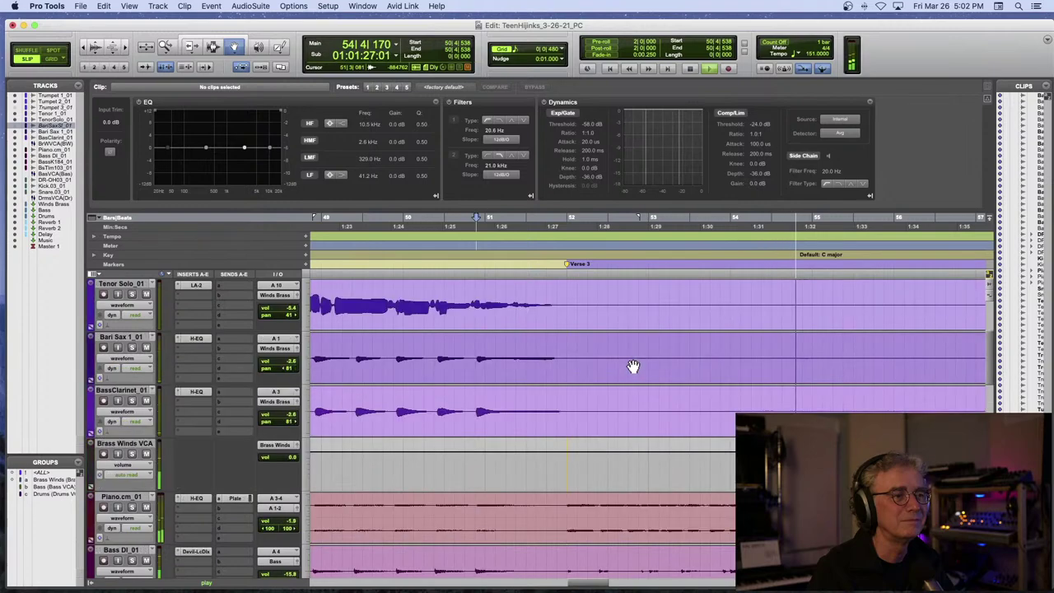
# - Split the Piano.cm_01 clip at the start of Verse 3, lower the new clip's gain to about -17 dB and play it back
pyautogui.press('r')
pyautogui.press('r')
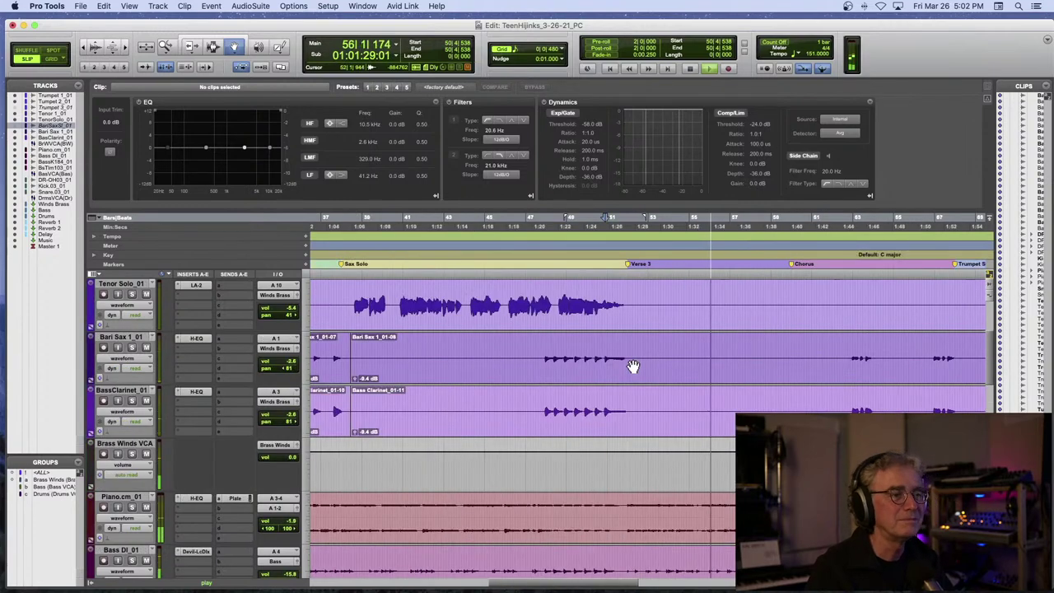
pyautogui.scroll(-1, 632, 366)
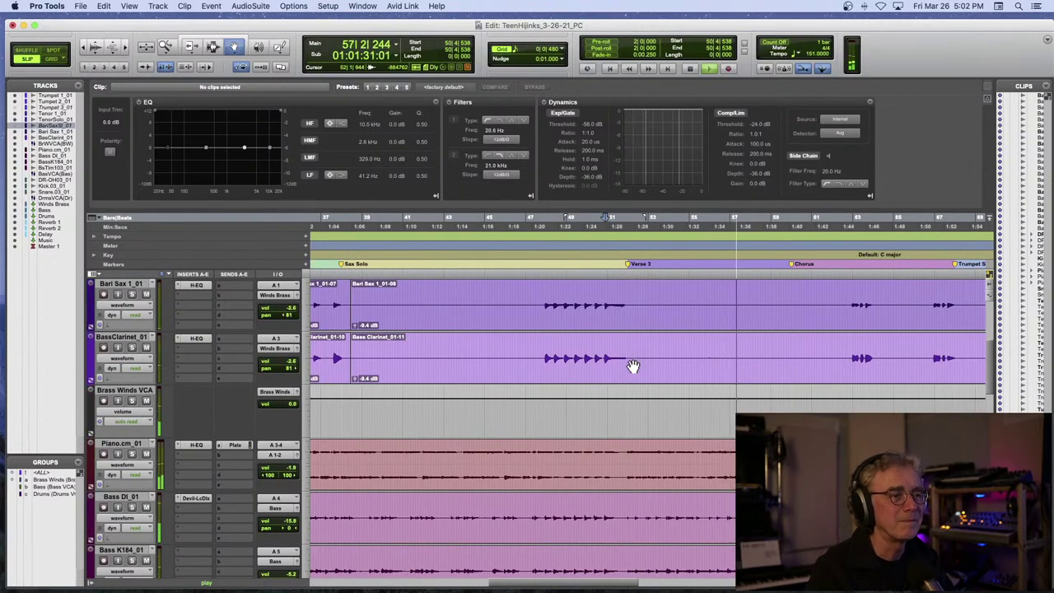
pyautogui.click(216, 47)
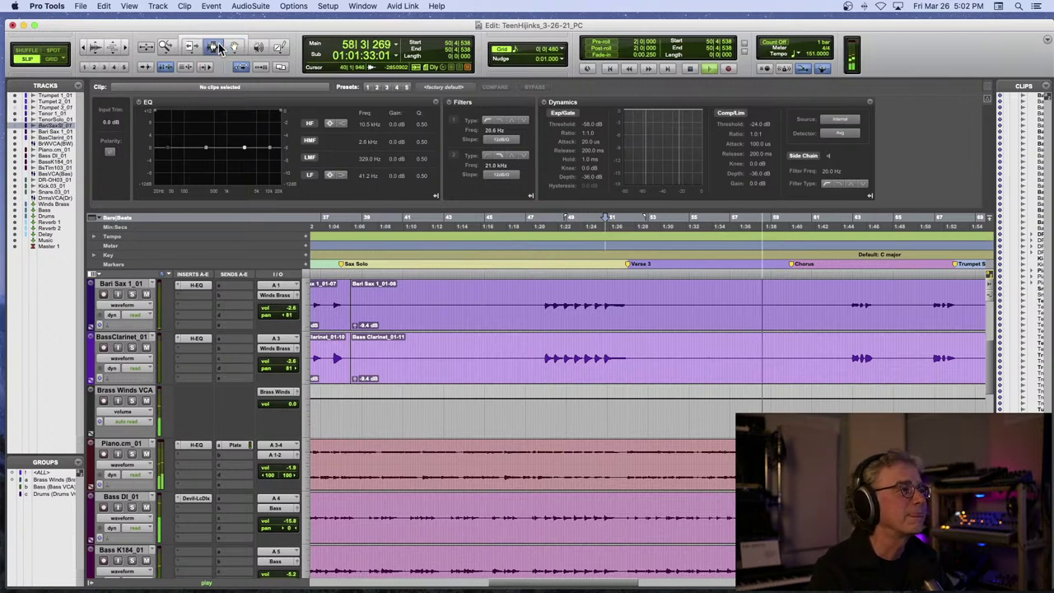
pyautogui.click(660, 447)
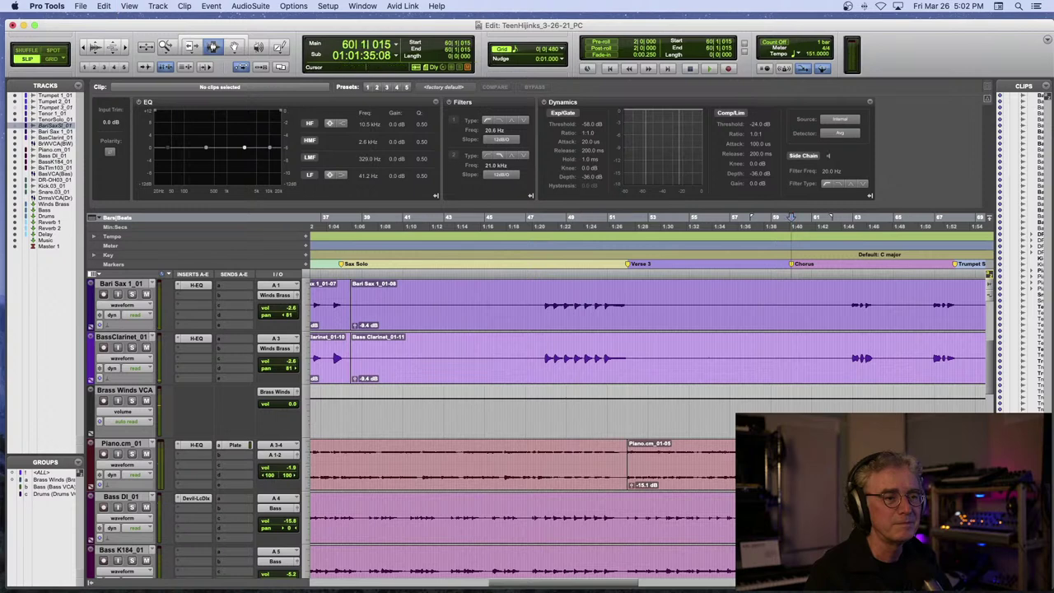
pyautogui.click(633, 488)
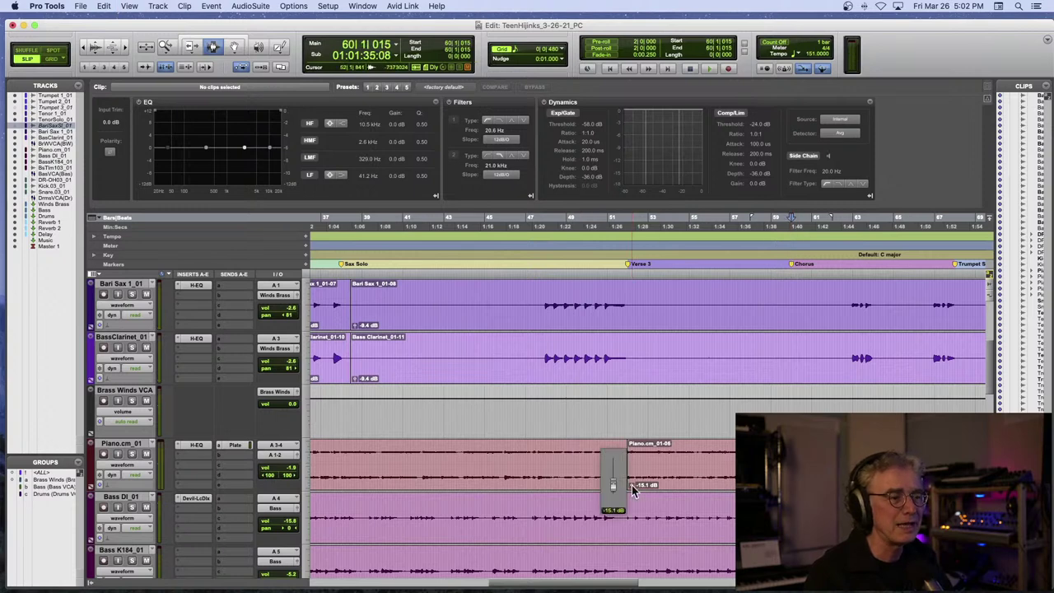
pyautogui.moveTo(633, 490); pyautogui.dragTo(633, 490)
pyautogui.press('space')
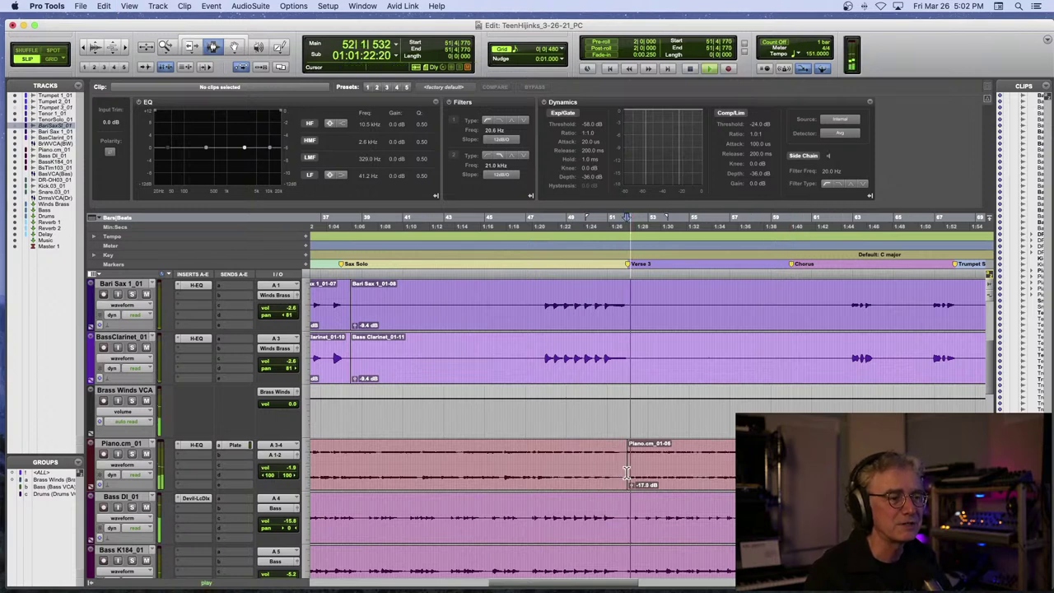
# - Separate the Tenor 1 phrase in Verse 3 up to 61|1|917 and raise its clip gain to -10.3 dB
pyautogui.scroll(3, 709, 381)
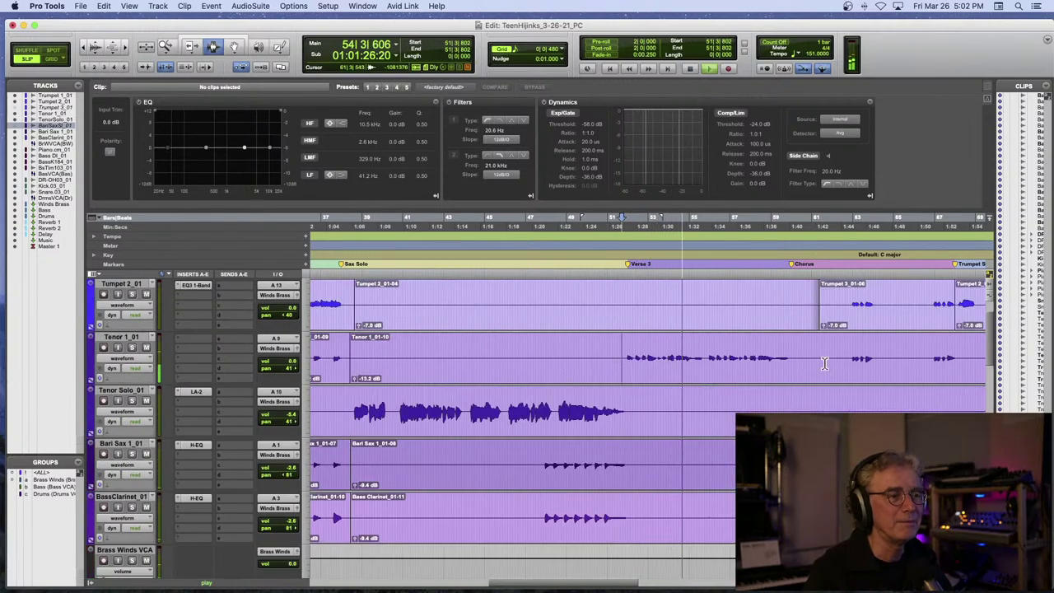
pyautogui.moveTo(626, 380); pyautogui.dragTo(626, 380)
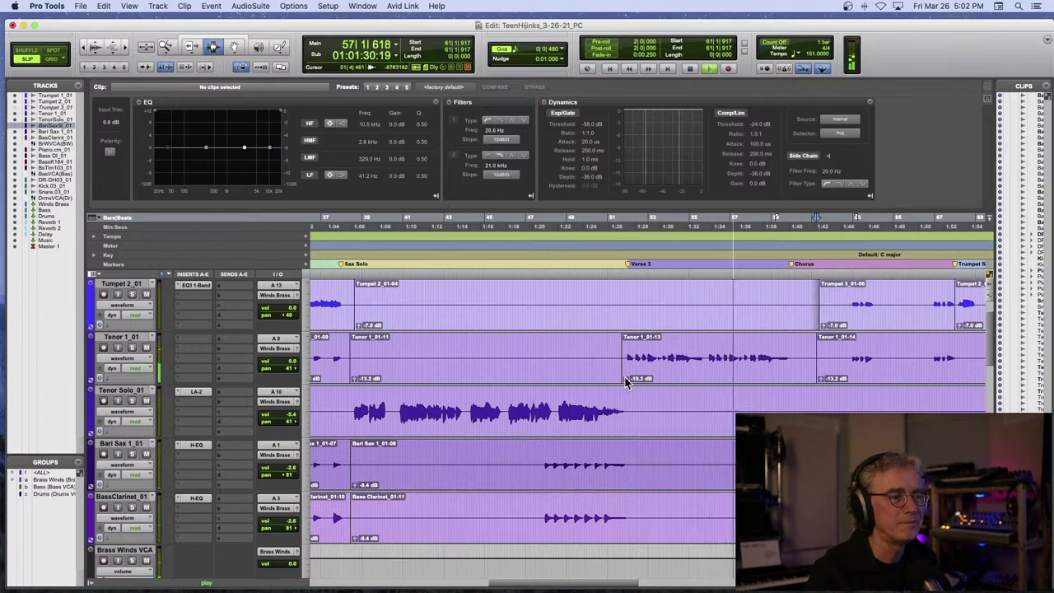
pyautogui.press('r')
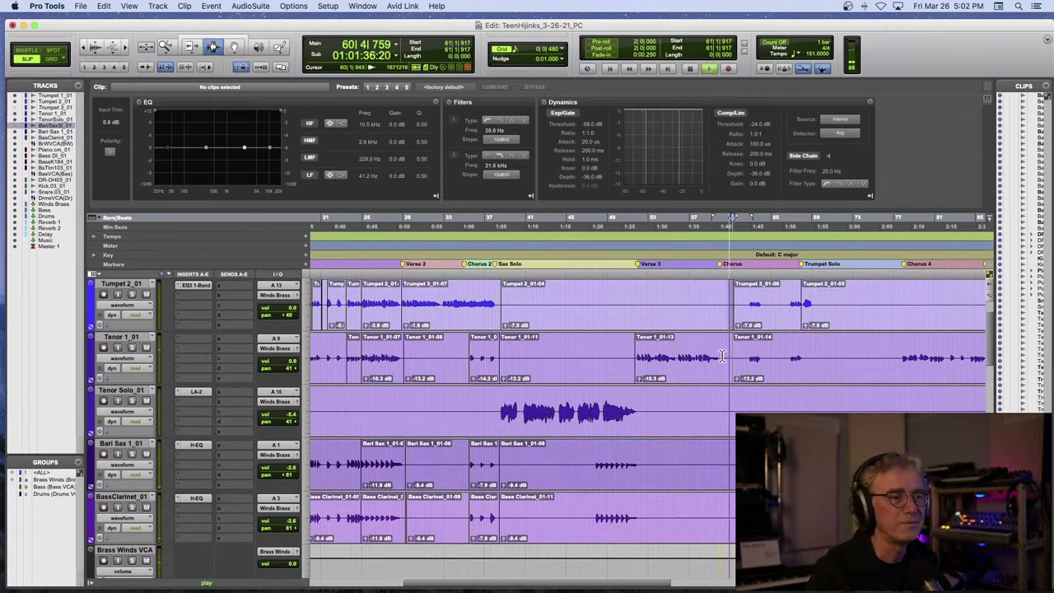
# - Raise the clip gain of the Chorus clips to -2.8 dB on Trumpet 2 and -11.3 dB on Tenor 1 during playback
pyautogui.hscroll(2, 722, 356)
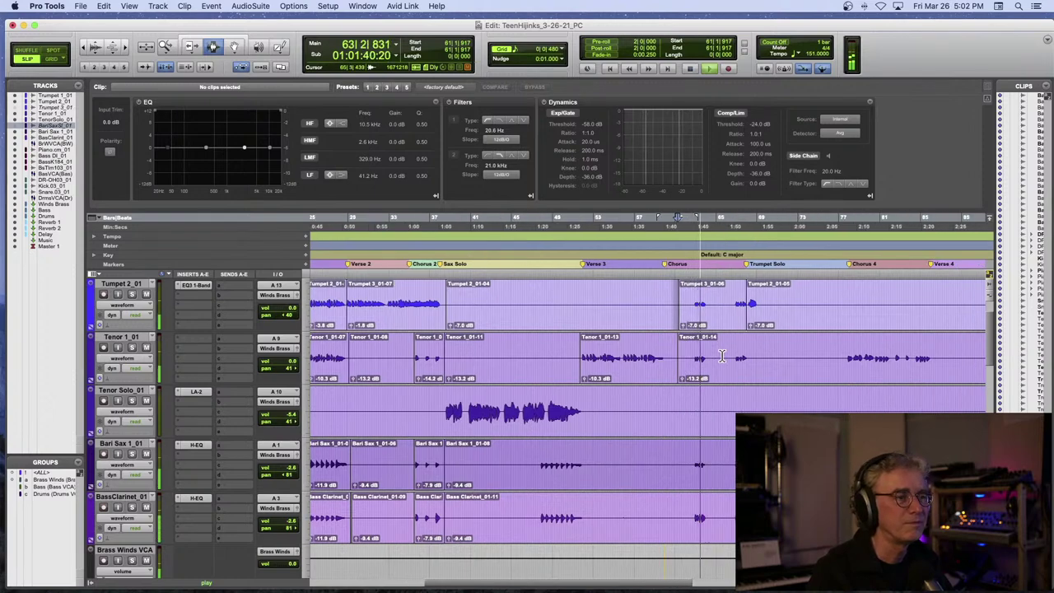
pyautogui.scroll(1, 722, 356)
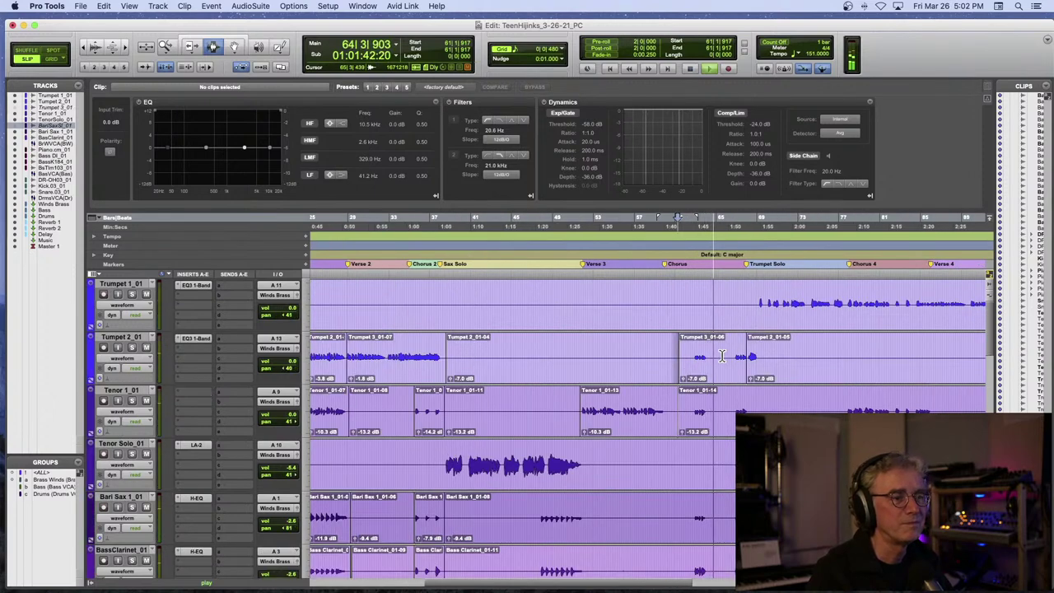
pyautogui.press('space')
pyautogui.click(685, 380)
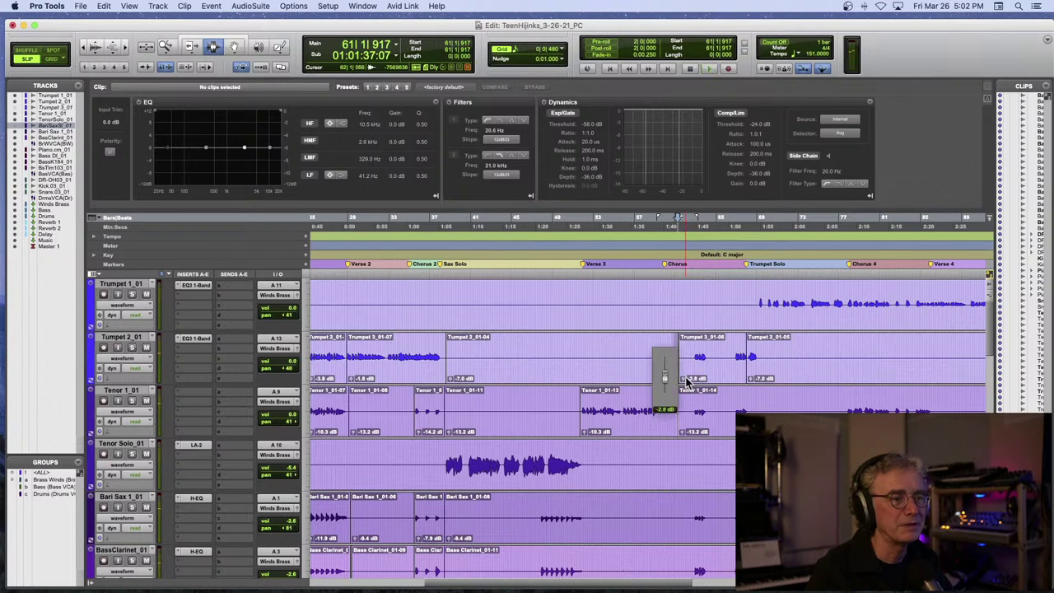
pyautogui.moveTo(686, 381); pyautogui.dragTo(684, 382)
pyautogui.press('space')
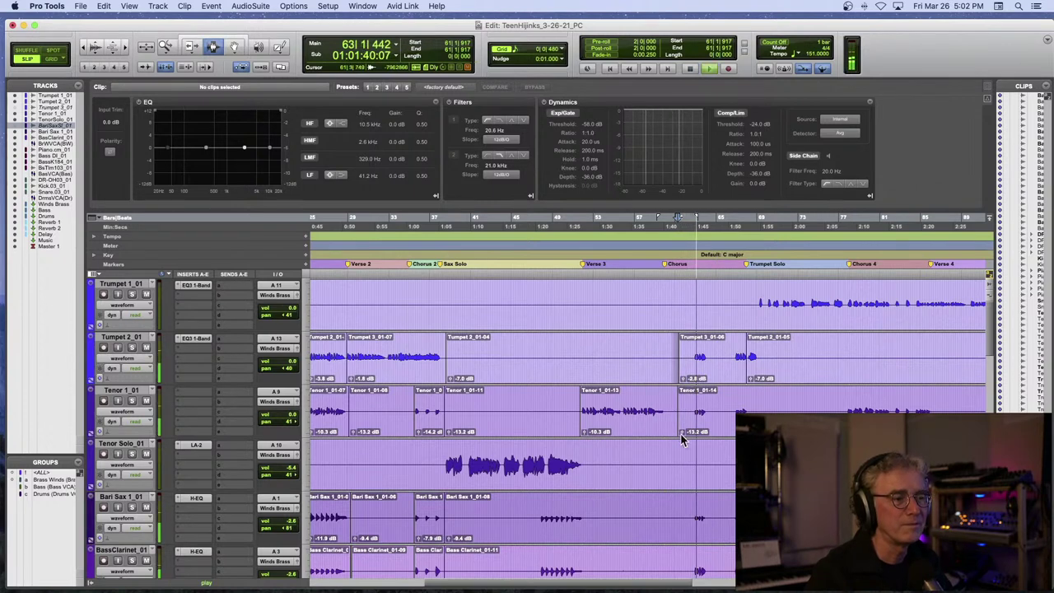
pyautogui.moveTo(682, 434); pyautogui.dragTo(683, 437)
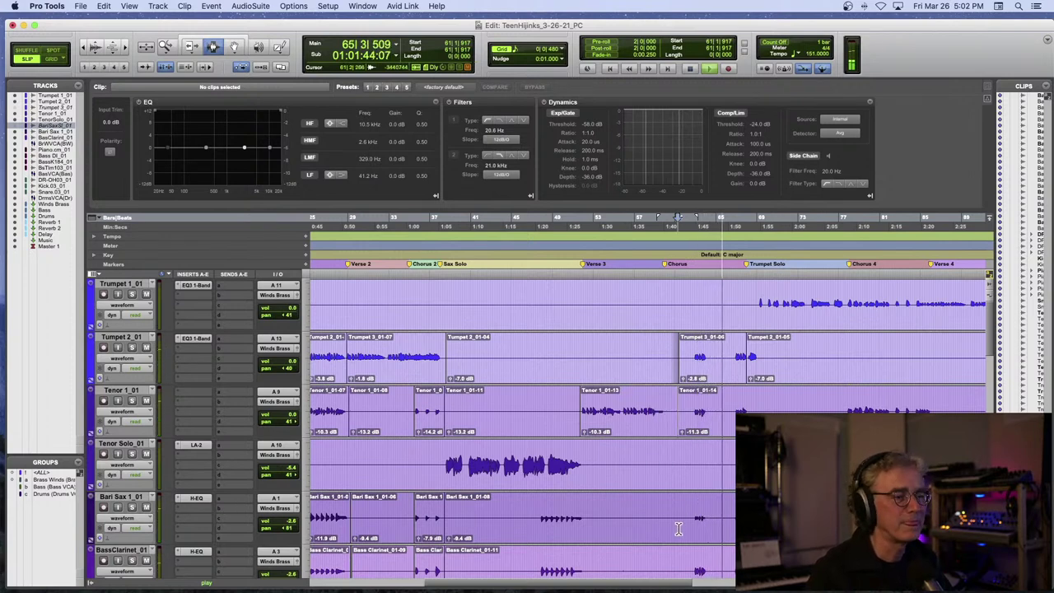
# - Separate the Bari Sax 1 Chorus phrases into their own clip and raise its clip gain to -3.8 dB
pyautogui.press('space')
pyautogui.moveTo(679, 529); pyautogui.dragTo(763, 528)
pyautogui.press('super+e')
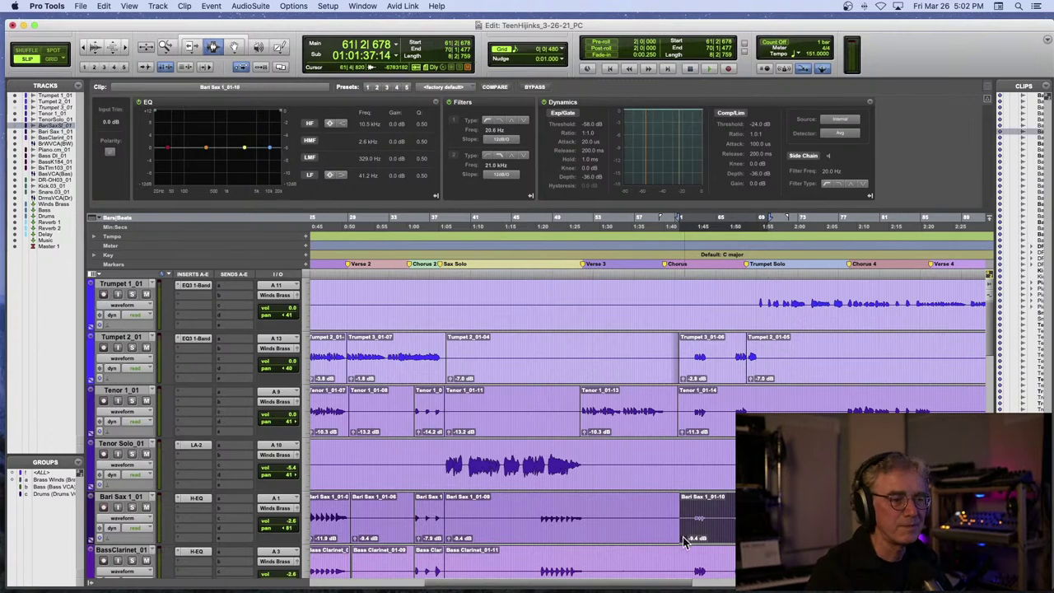
pyautogui.moveTo(684, 539); pyautogui.dragTo(787, 561)
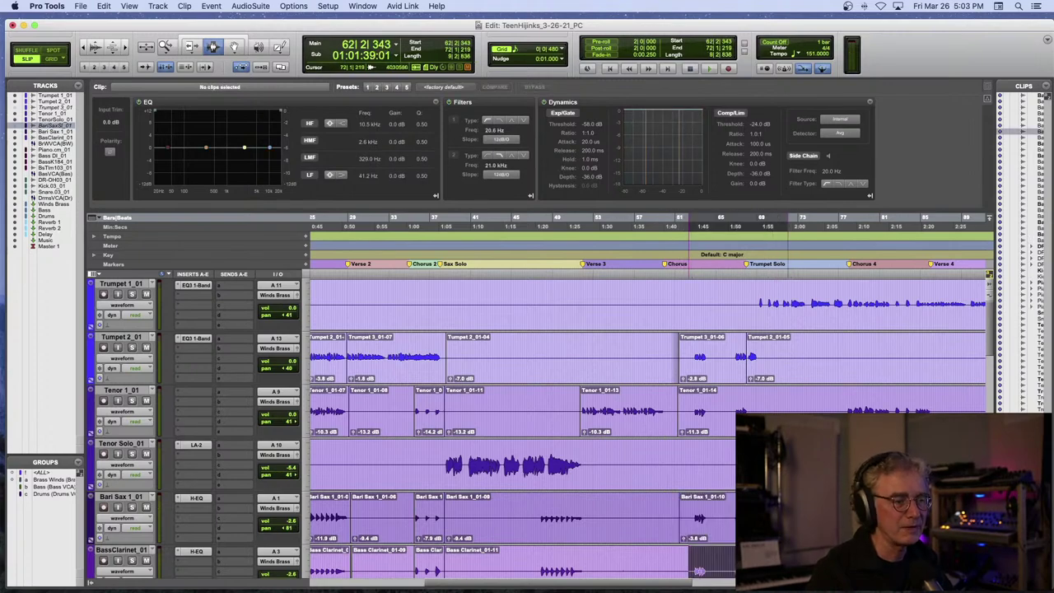
# - Separate the BassClarinet Chorus phrases into their own clip and set its clip gain to -11.3 dB
pyautogui.press('super+e')
pyautogui.scroll(-1, 707, 566)
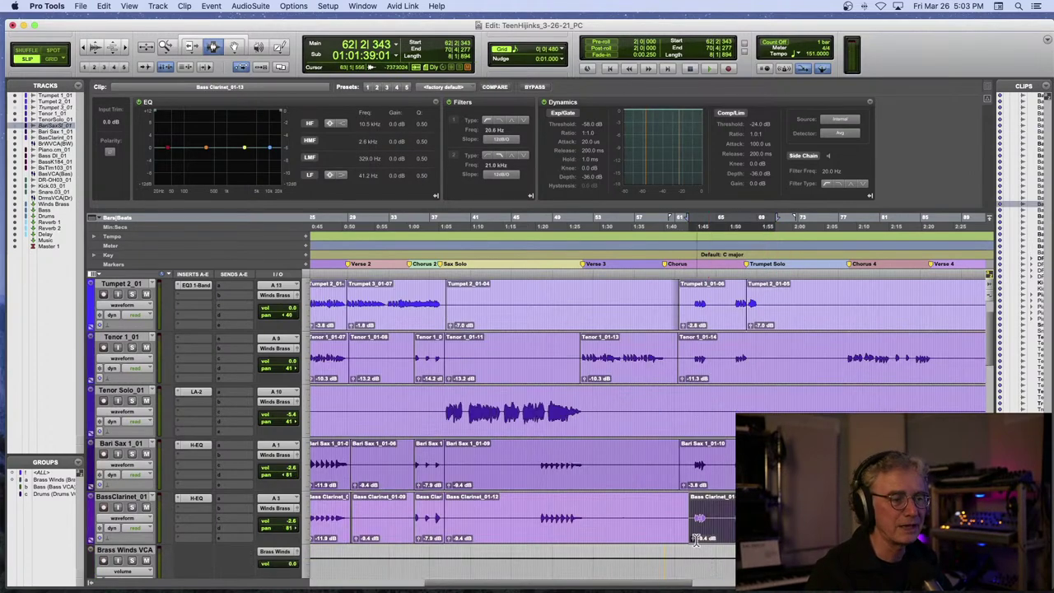
pyautogui.moveTo(691, 541); pyautogui.dragTo(691, 544)
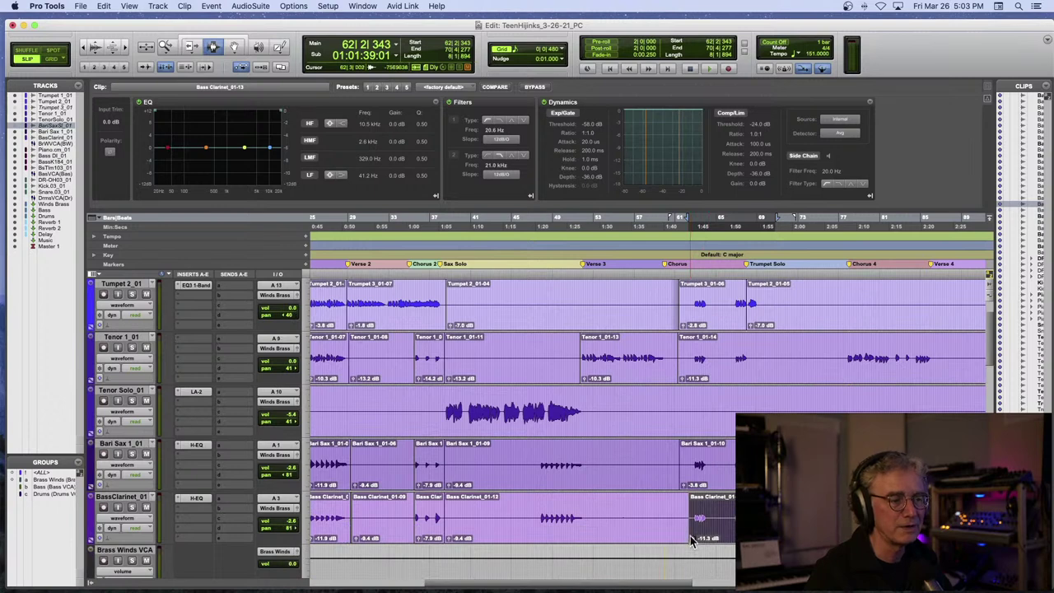
# - Play the Chorus horns and lower the Bari Sax 1 Chorus clip's gain to -7.5 dB
pyautogui.click(686, 479)
pyautogui.press('space')
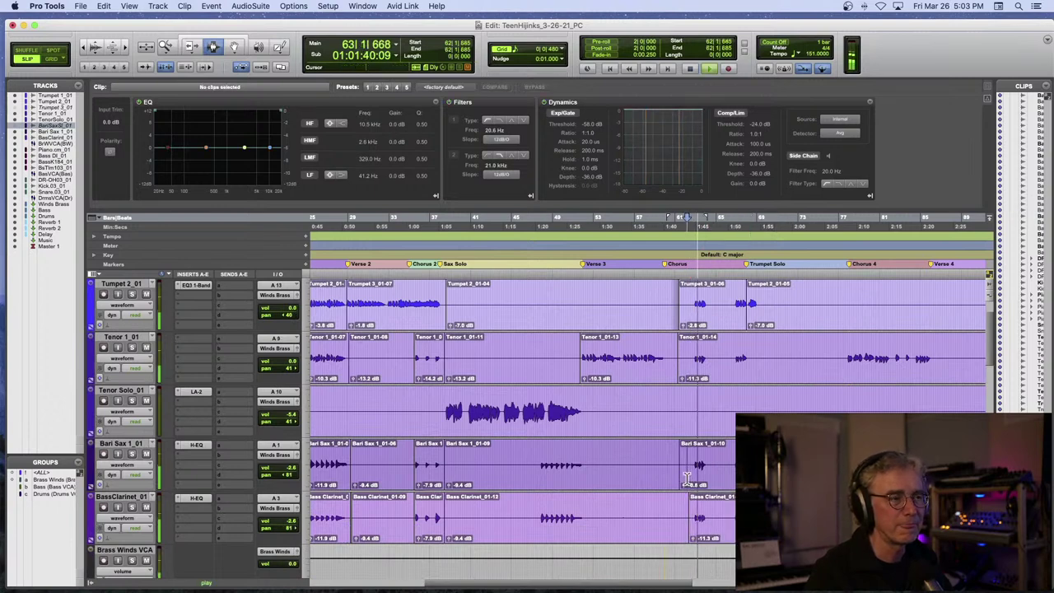
pyautogui.moveTo(685, 486); pyautogui.dragTo(666, 494)
pyautogui.press('space')
pyautogui.press('space')
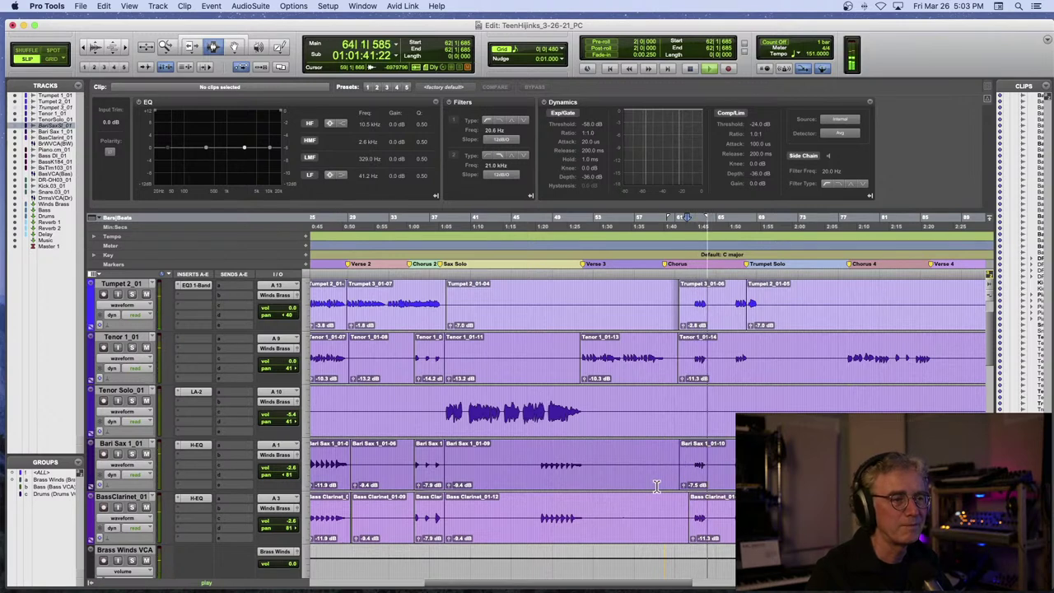
# - Split the Tenor 1 clip at 72|2|908, between the Chorus and Chorus 4 phrases
pyautogui.click(793, 353)
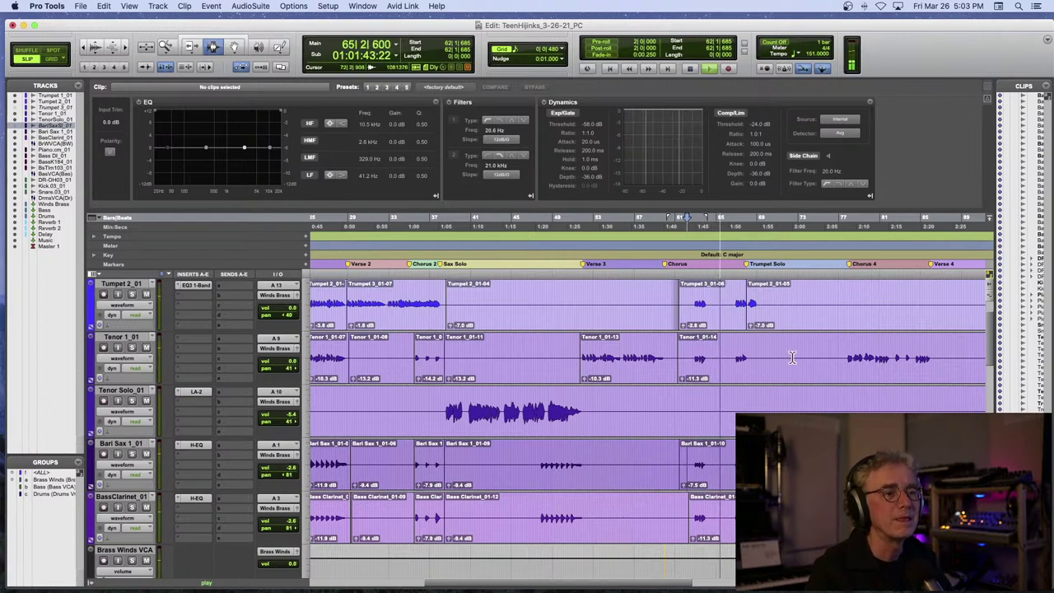
pyautogui.press('super+e')
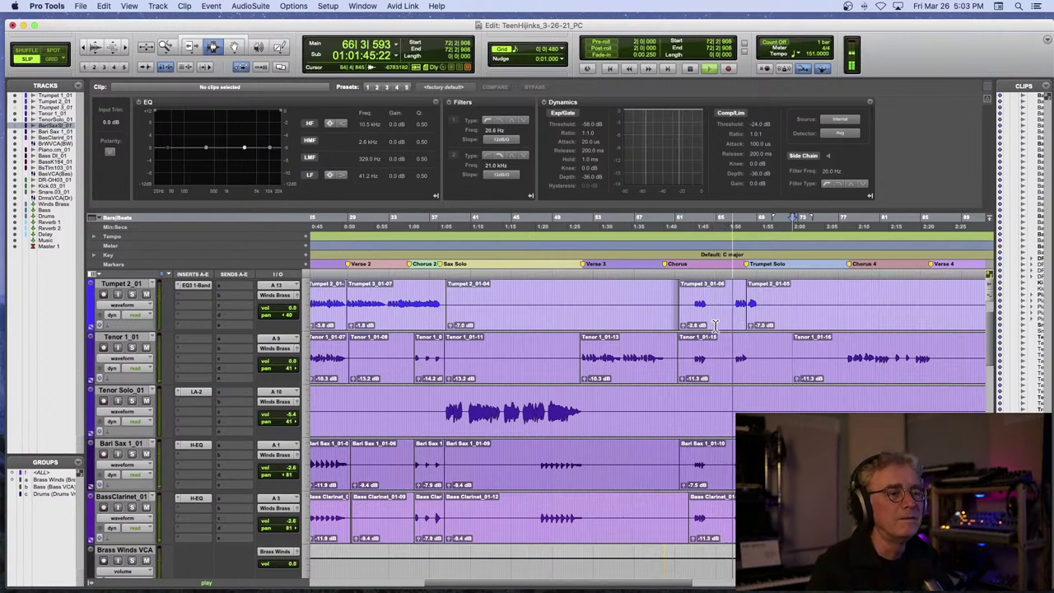
pyautogui.scroll(1, 715, 326)
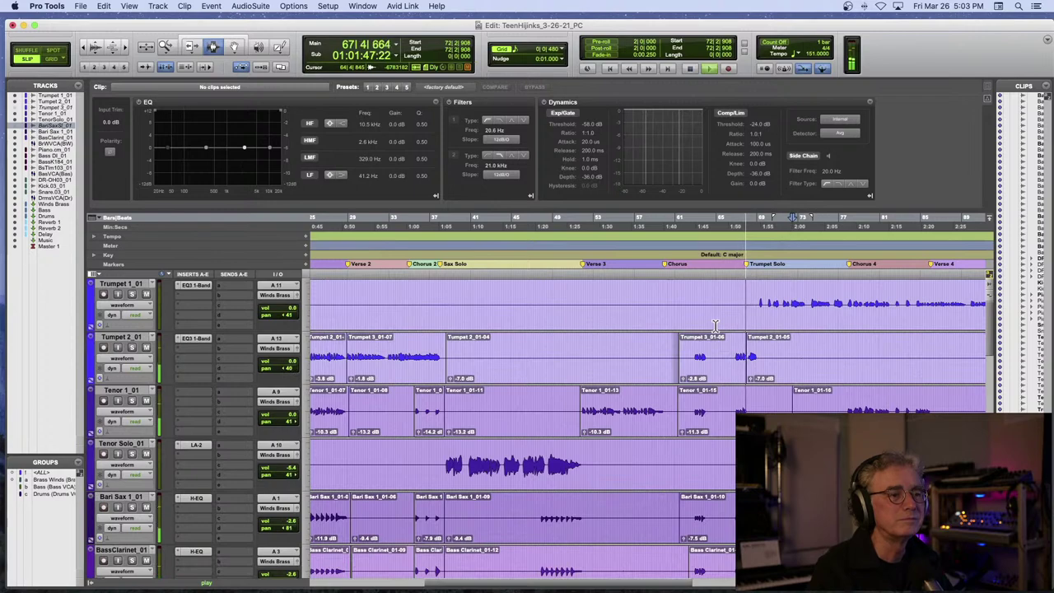
# - Switch to Grid mode and separate the Trumpet 2 phrase starting at 68|1|480 in the Trumpet Solo section into its own clip
pyautogui.press('space')
pyautogui.press('super+bracketright')
pyautogui.press('super+bracketright')
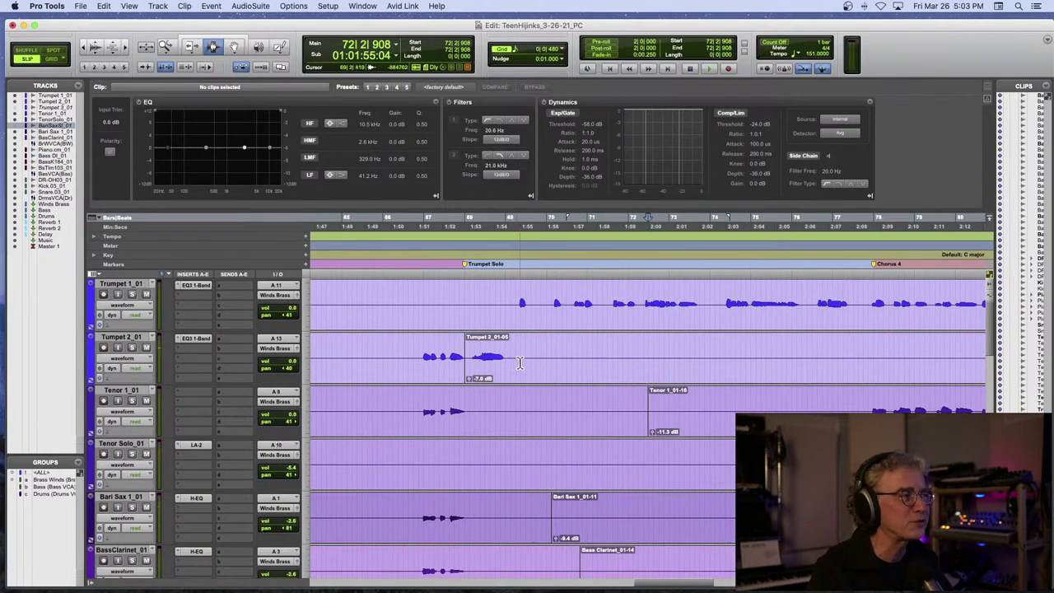
pyautogui.click(55, 59)
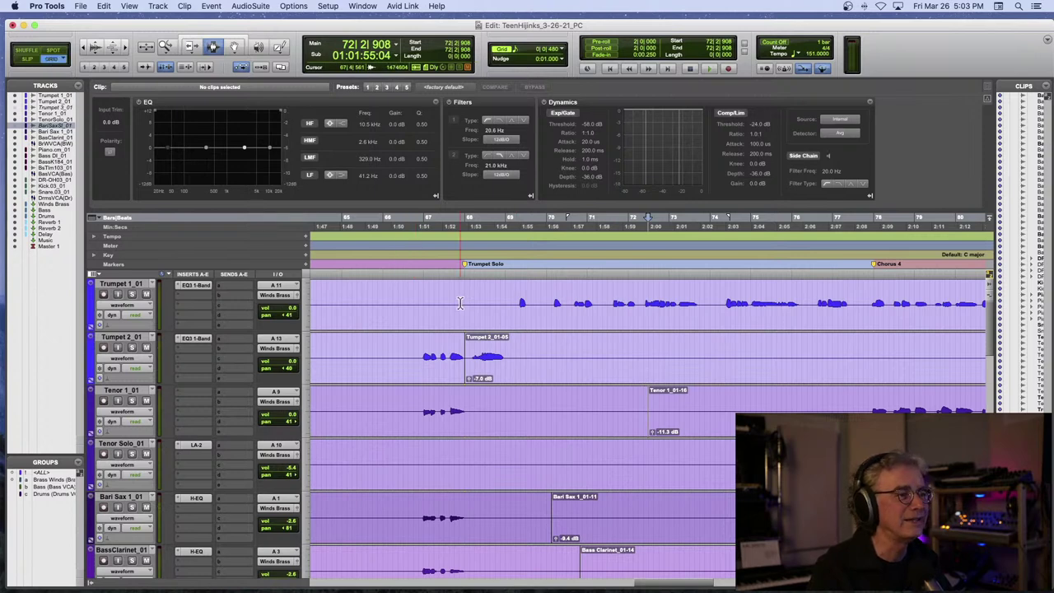
pyautogui.moveTo(468, 356); pyautogui.dragTo(518, 355)
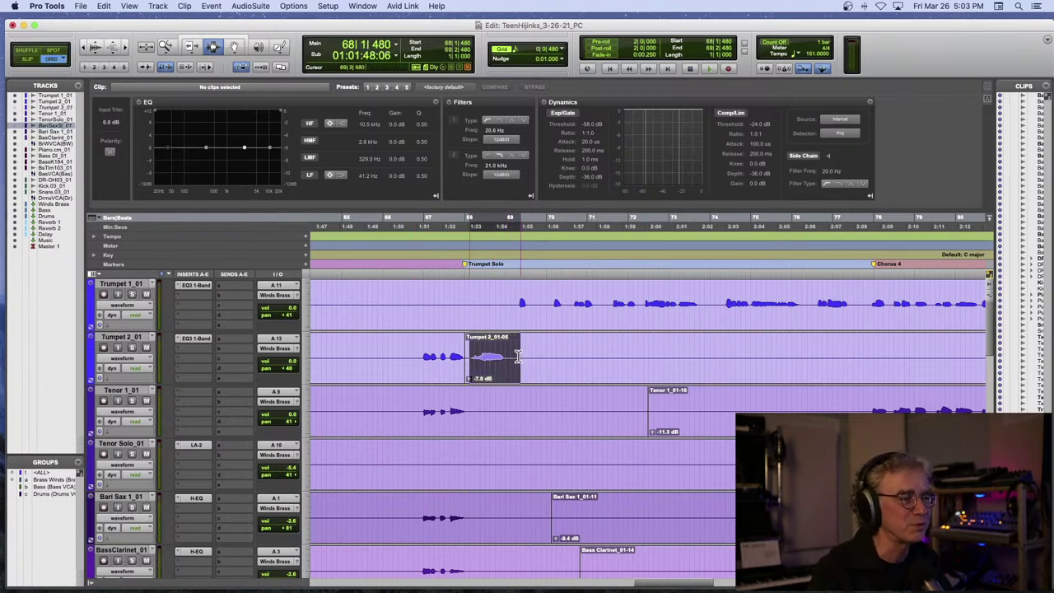
pyautogui.press('super+e')
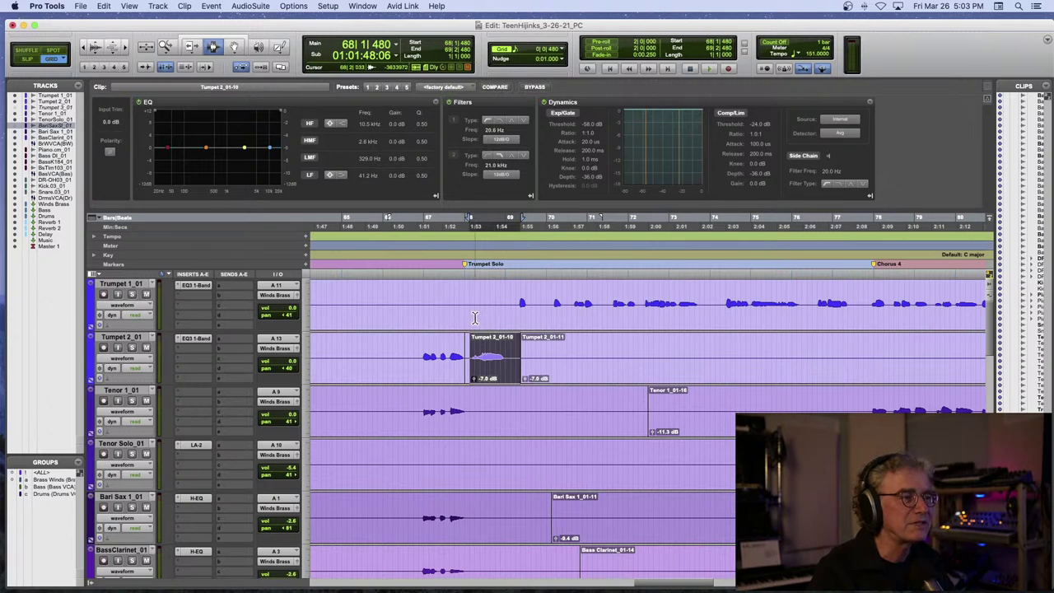
pyautogui.click(507, 359)
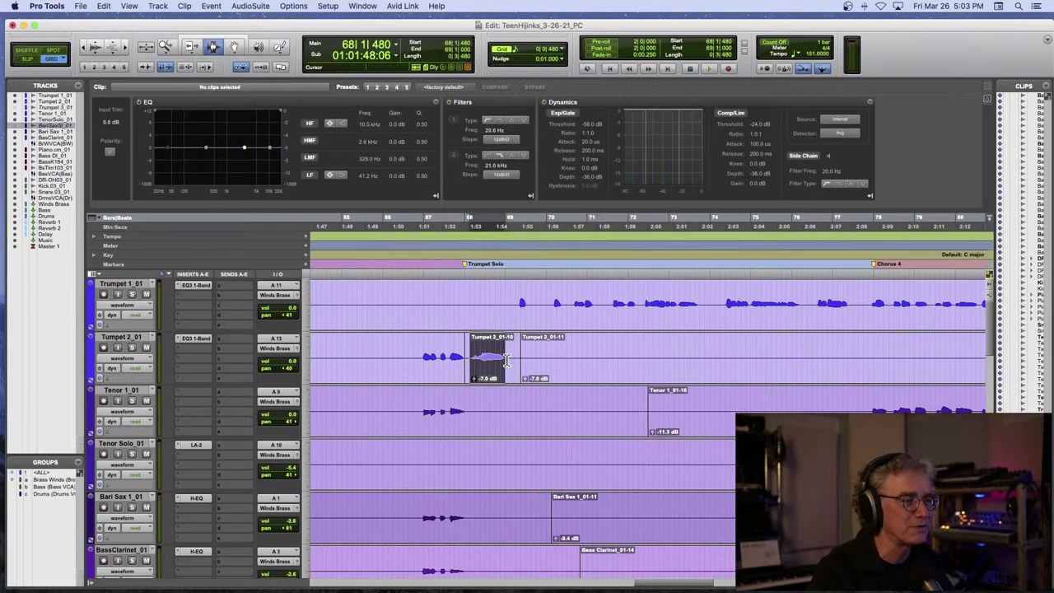
pyautogui.press('super+e')
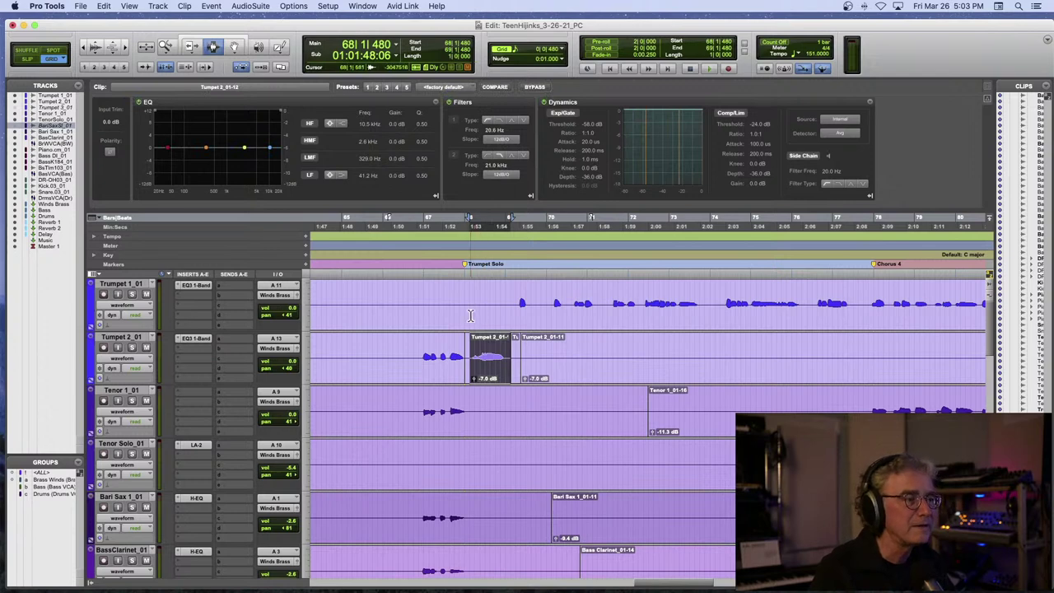
# - Copy the separated Trumpet 2 phrase to Trumpet 1 at 68|1|480 and mute the original clip
pyautogui.click(470, 315)
pyautogui.press('super+v')
pyautogui.click(437, 307)
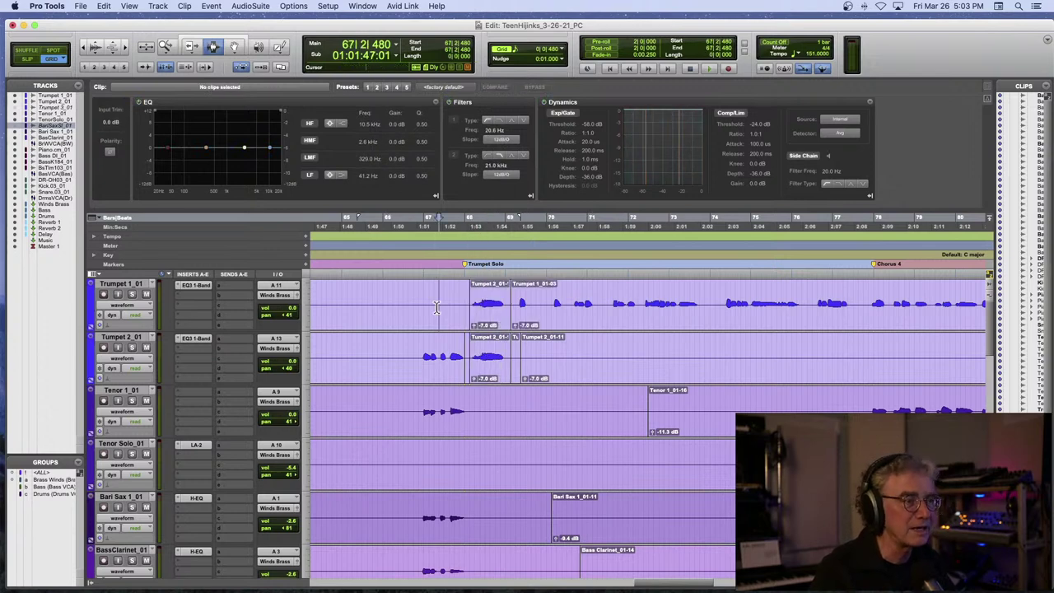
pyautogui.doubleClick(485, 349)
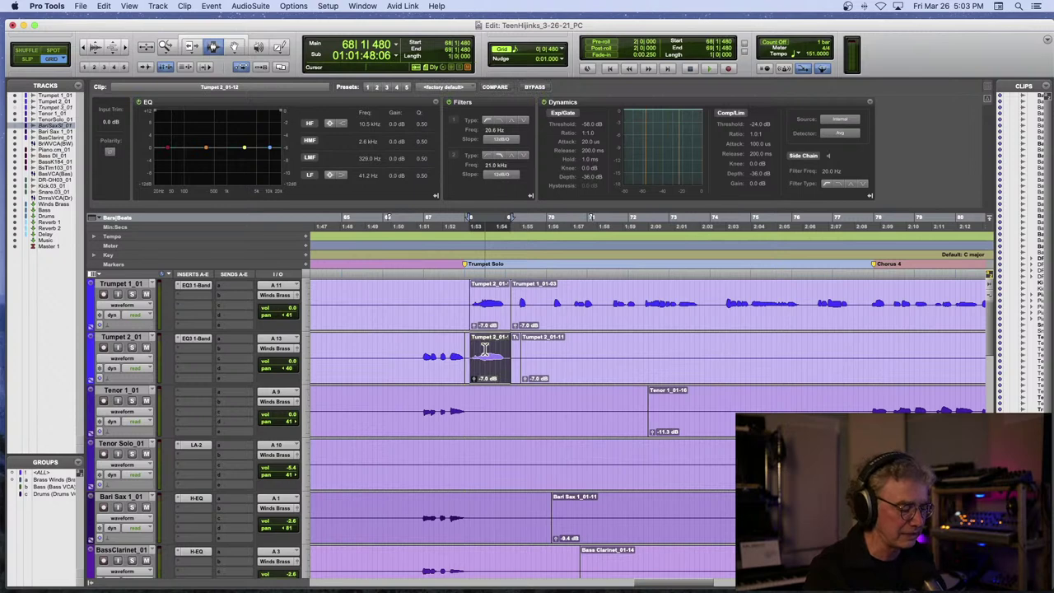
# - Play the solo entrance from 66|2|480 and solo Trumpet 1 to check the copied phrase
pyautogui.click(406, 348)
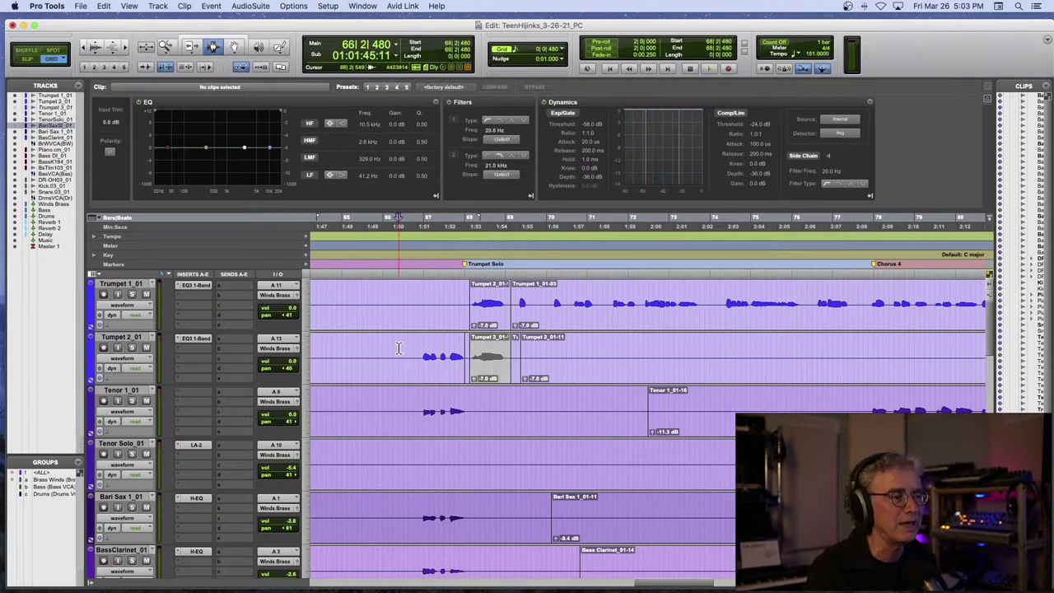
pyautogui.press('space')
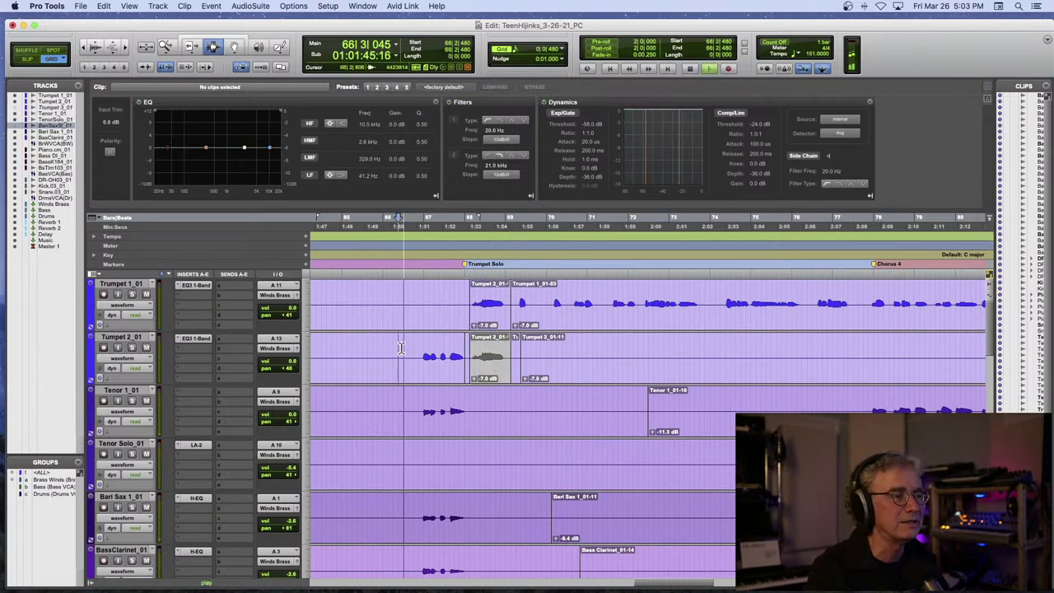
pyautogui.click(132, 295)
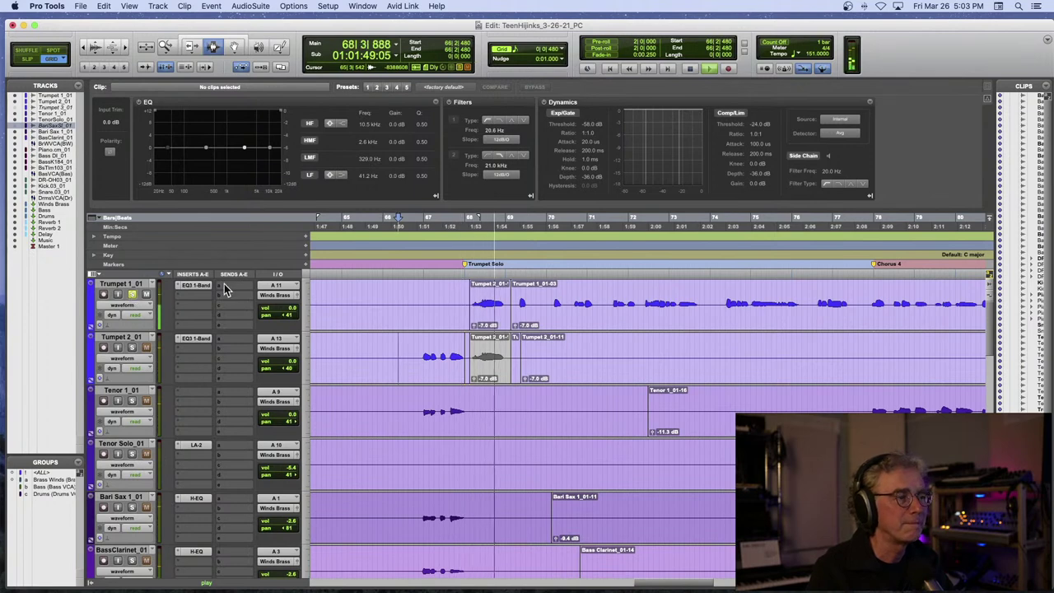
pyautogui.press('space')
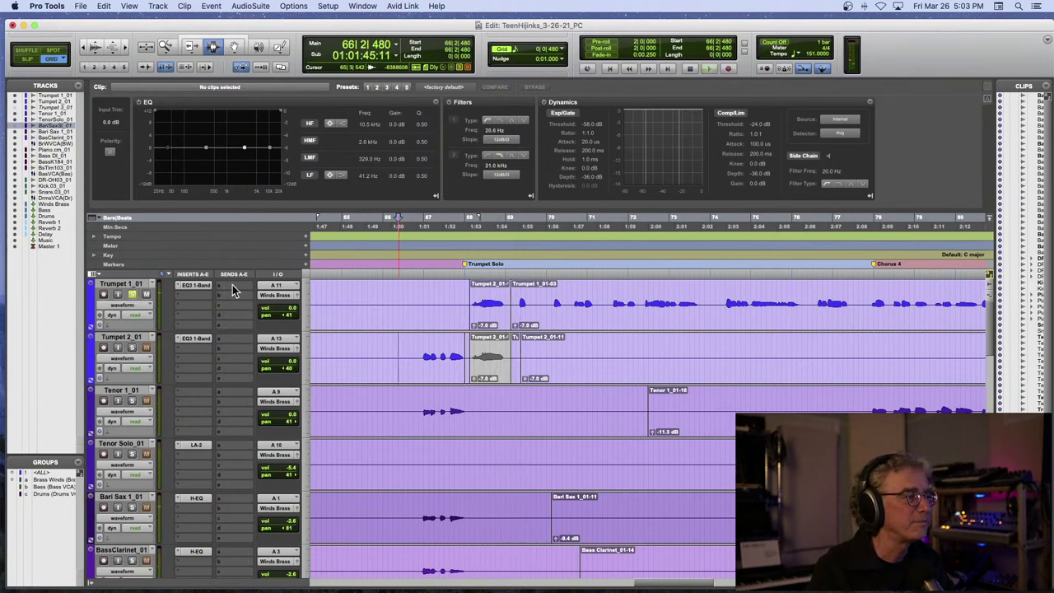
# - Add a send from Trumpet 1 to the Delay stereo bus and raise the send level to -8.4 dB
pyautogui.click(232, 285)
pyautogui.moveTo(232, 286)
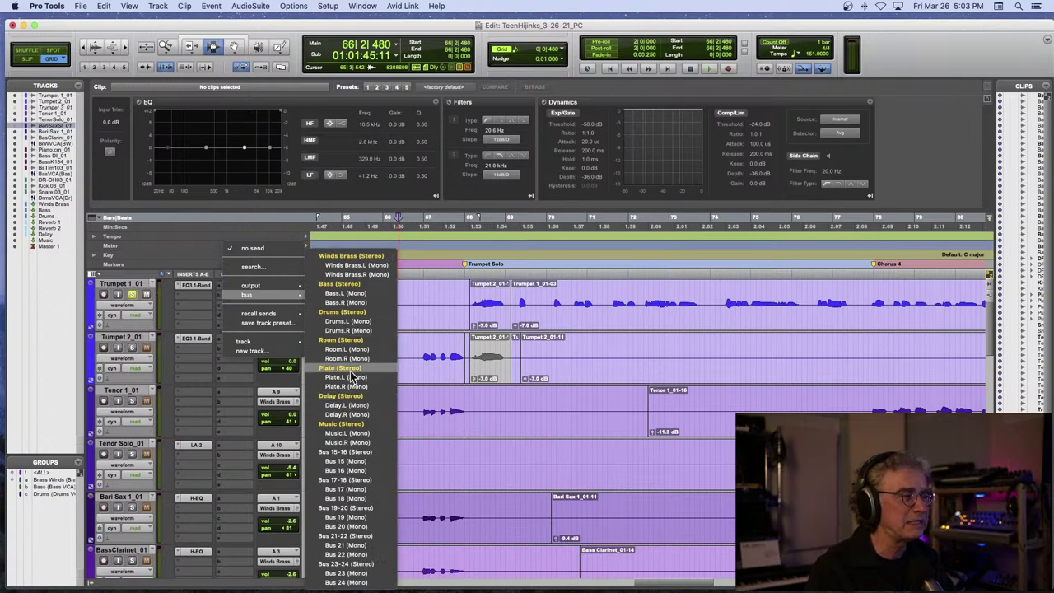
pyautogui.click(349, 397)
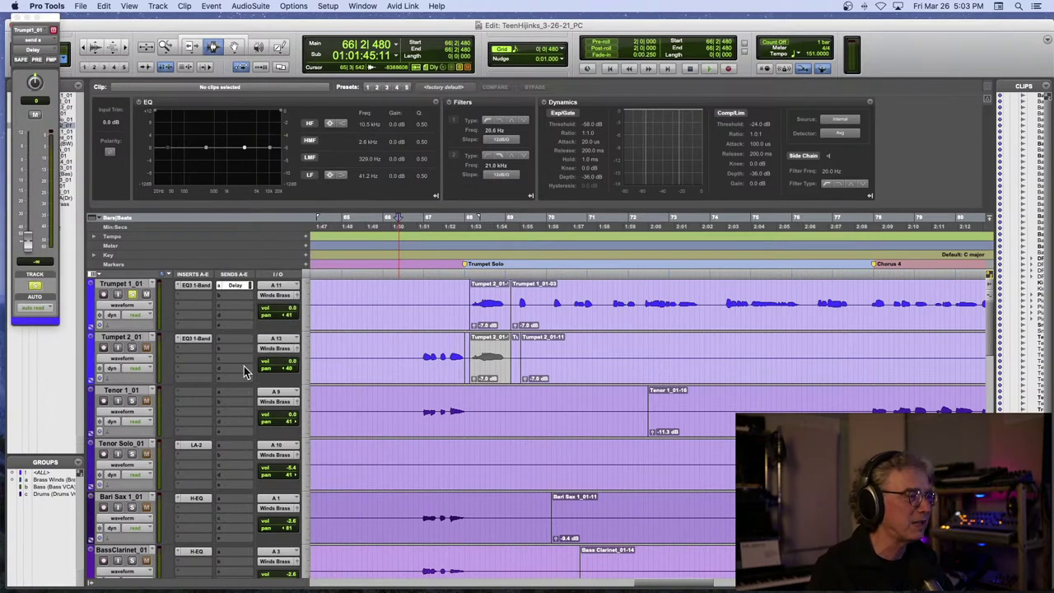
pyautogui.scroll(-10, 243, 366)
pyautogui.scroll(-3, 243, 366)
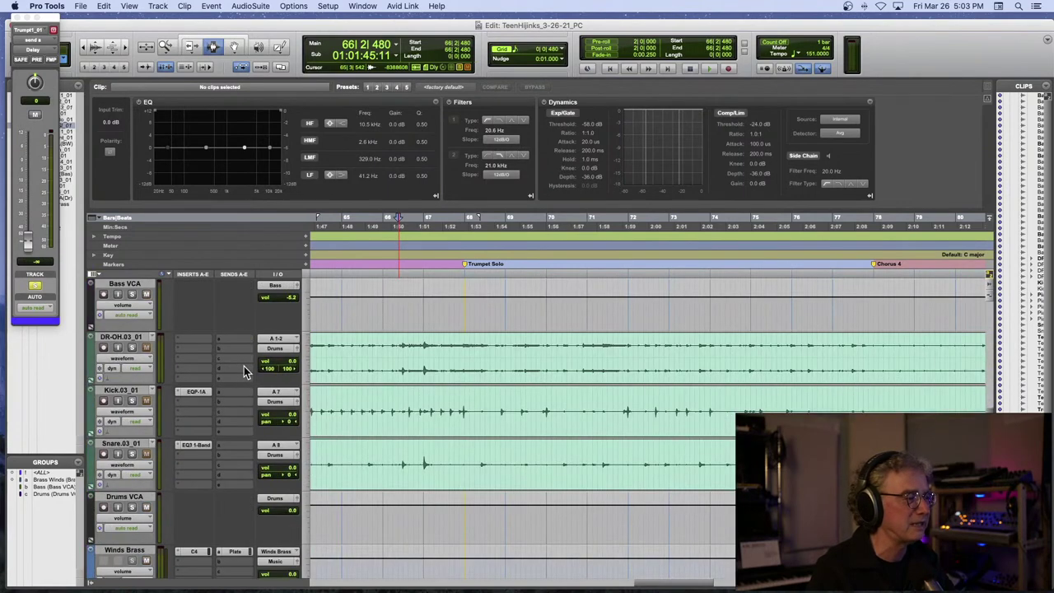
pyautogui.hscroll(2, 243, 365)
pyautogui.scroll(-5, 243, 366)
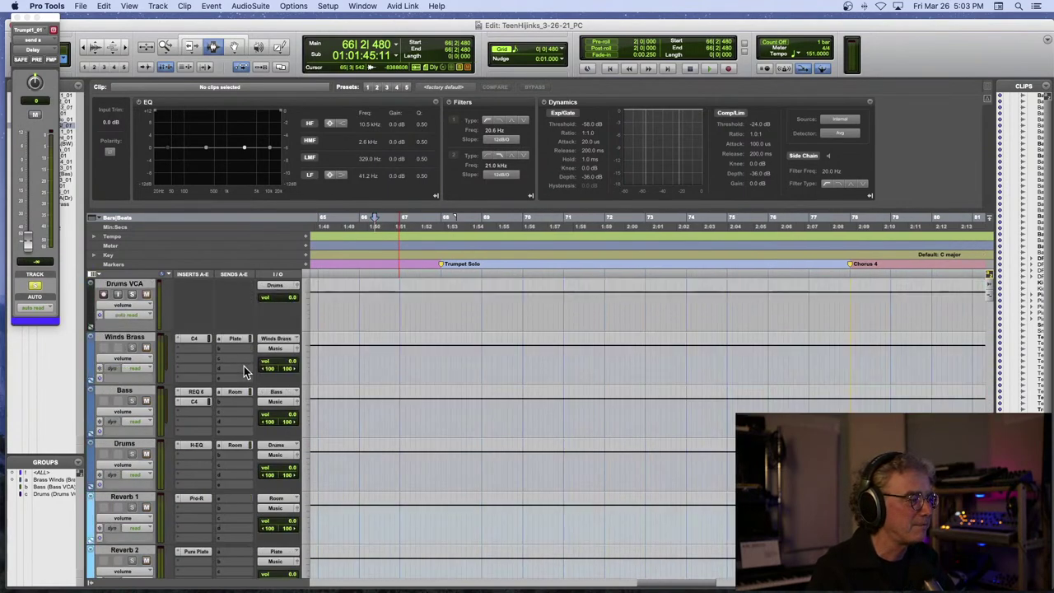
pyautogui.scroll(-2, 253, 373)
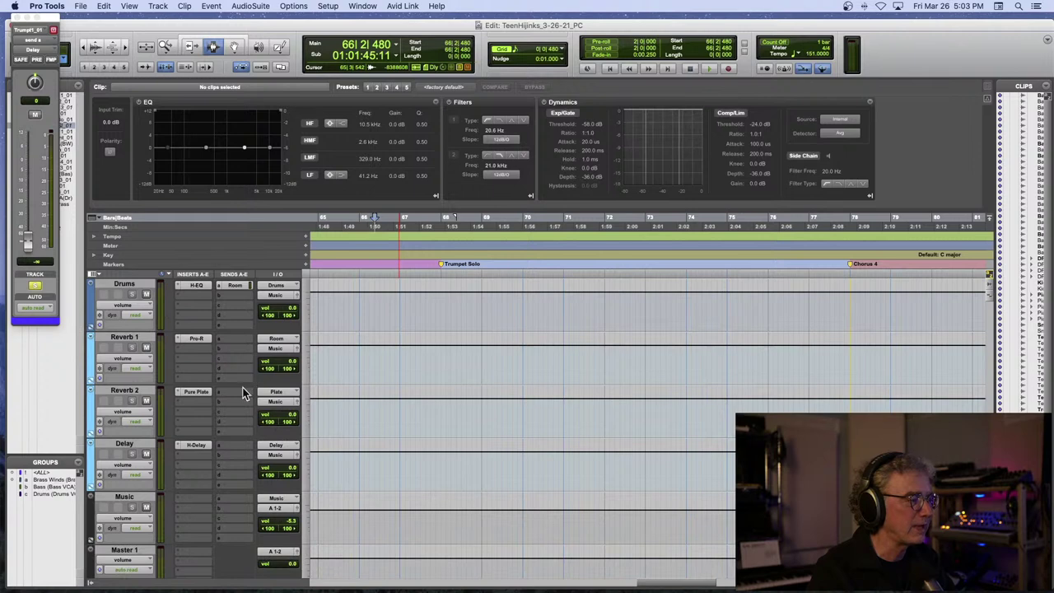
pyautogui.scroll(-1, 222, 415)
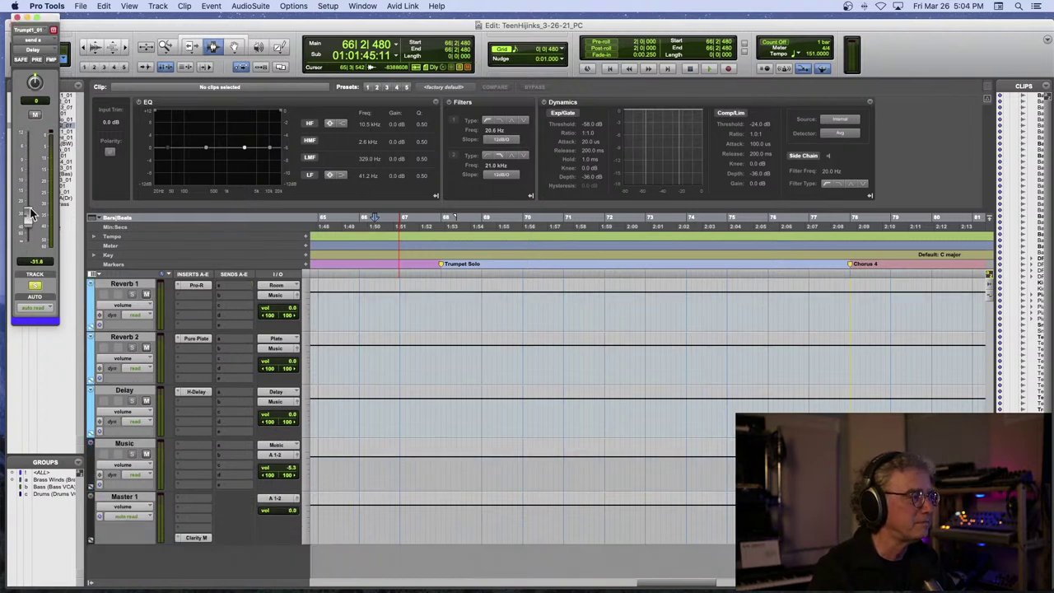
pyautogui.press('space')
# - Lower the feedback of the H-Delay plug-in on the Delay track and play the solo entrance
pyautogui.click(195, 391)
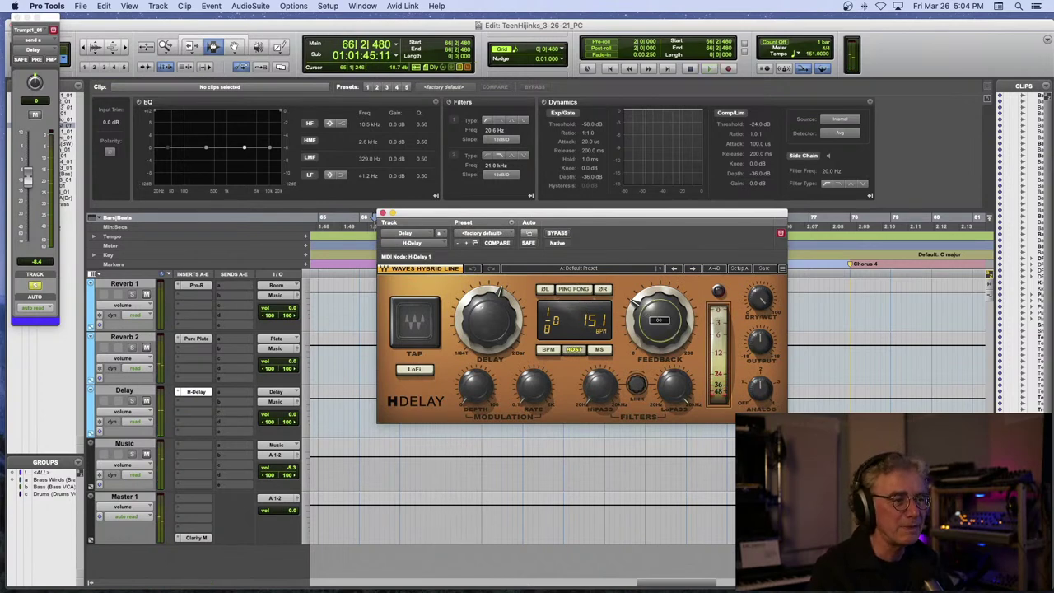
pyautogui.moveTo(658, 321); pyautogui.dragTo(659, 329)
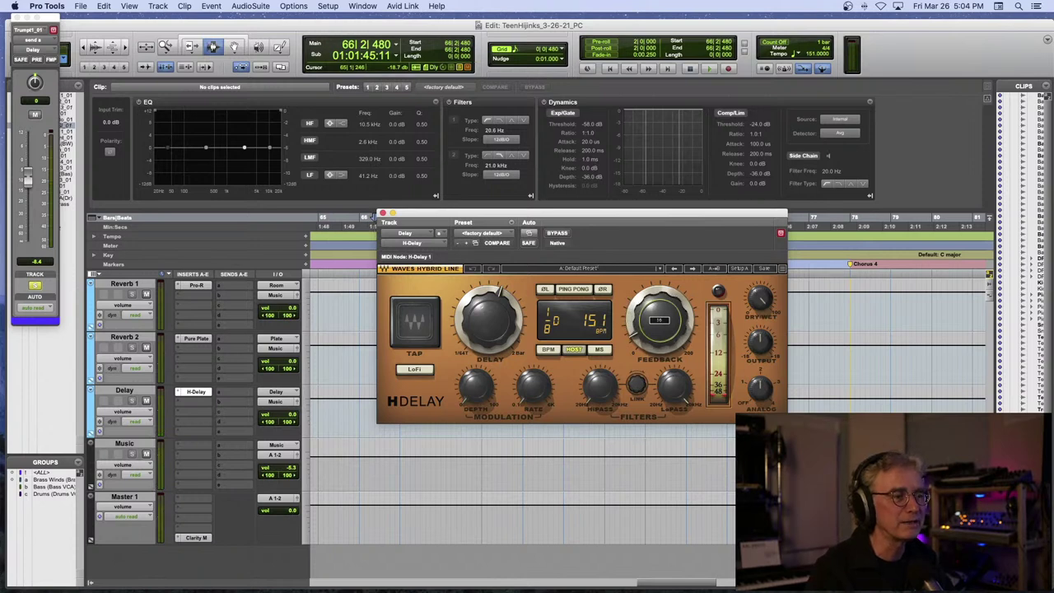
pyautogui.press('space')
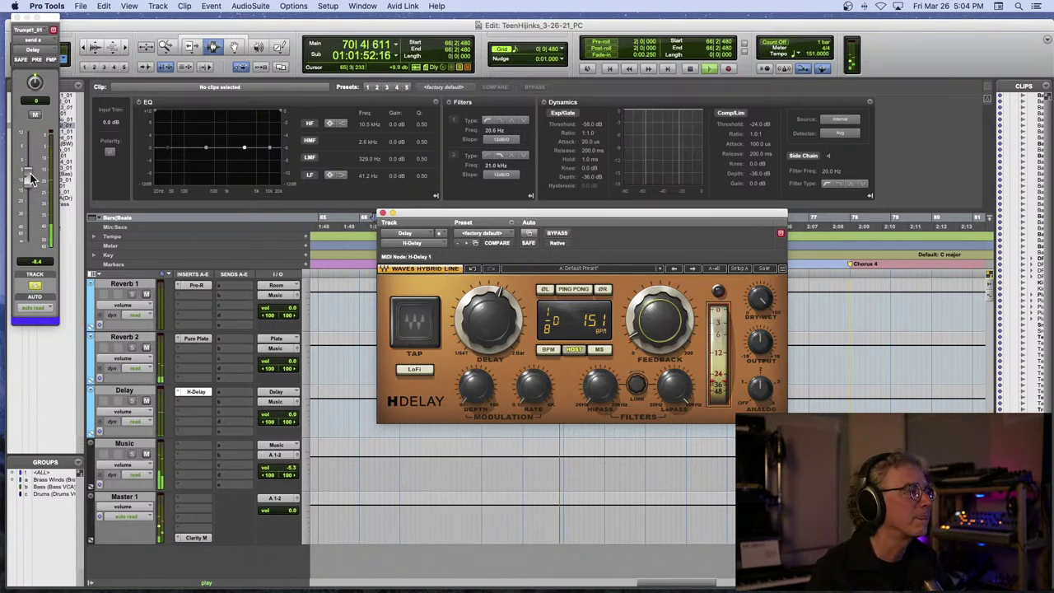
# - Set the Trumpet 1 delay send level to -17.7 dB while replaying the solo from 66|2|480
pyautogui.moveTo(25, 178); pyautogui.dragTo(27, 197)
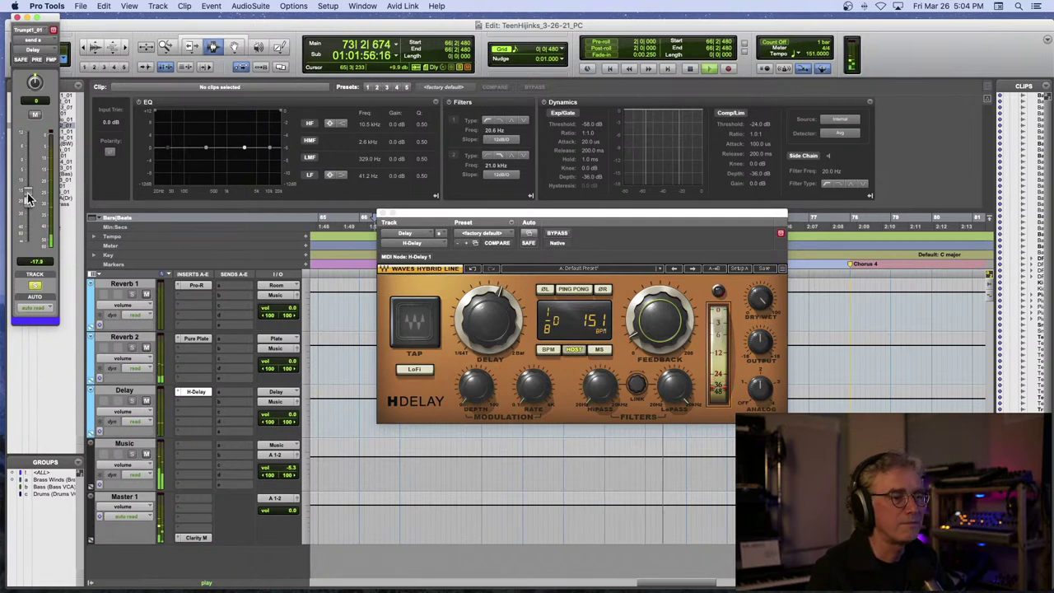
pyautogui.press('space')
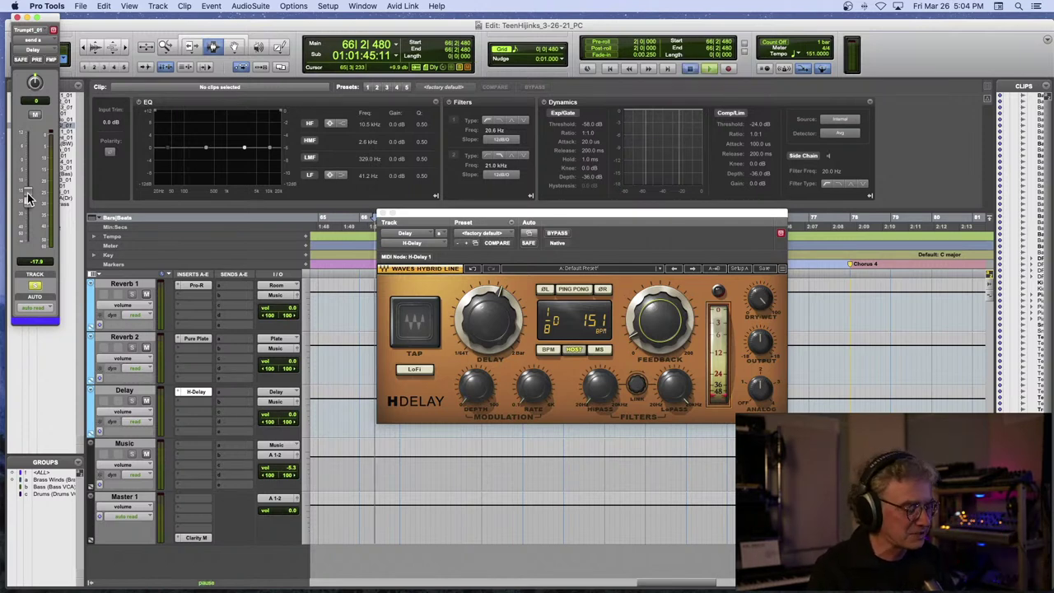
pyautogui.press('space')
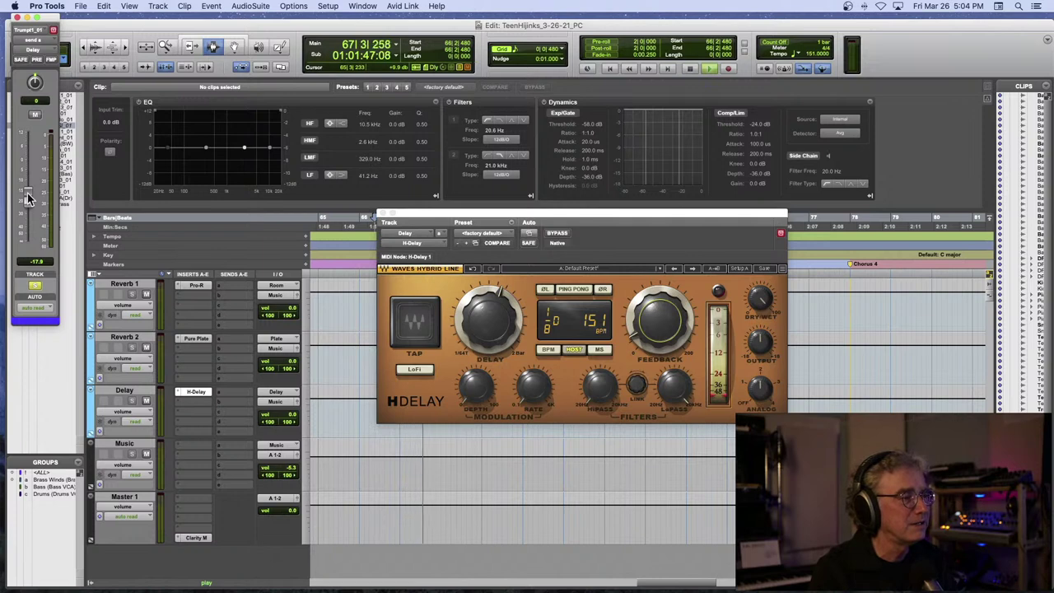
pyautogui.moveTo(28, 196)
pyautogui.mouseDown()
pyautogui.moveTo(31, 170)
pyautogui.moveTo(30, 196)
pyautogui.mouseUp()
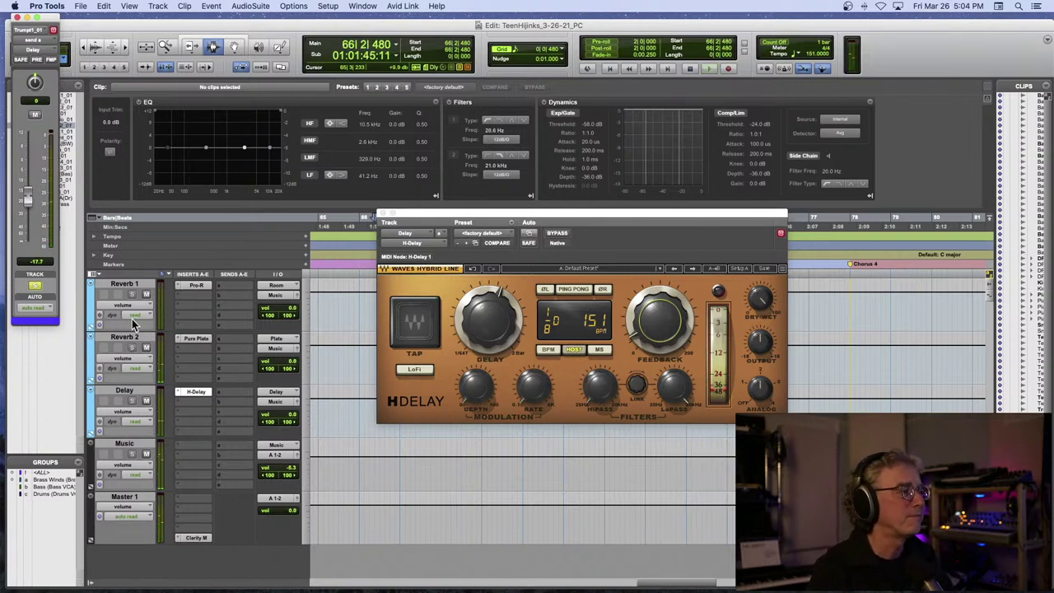
# - Unsolo Trumpet 1, close the H-Delay and send windows, and play the solo in the full mix
pyautogui.click(132, 295)
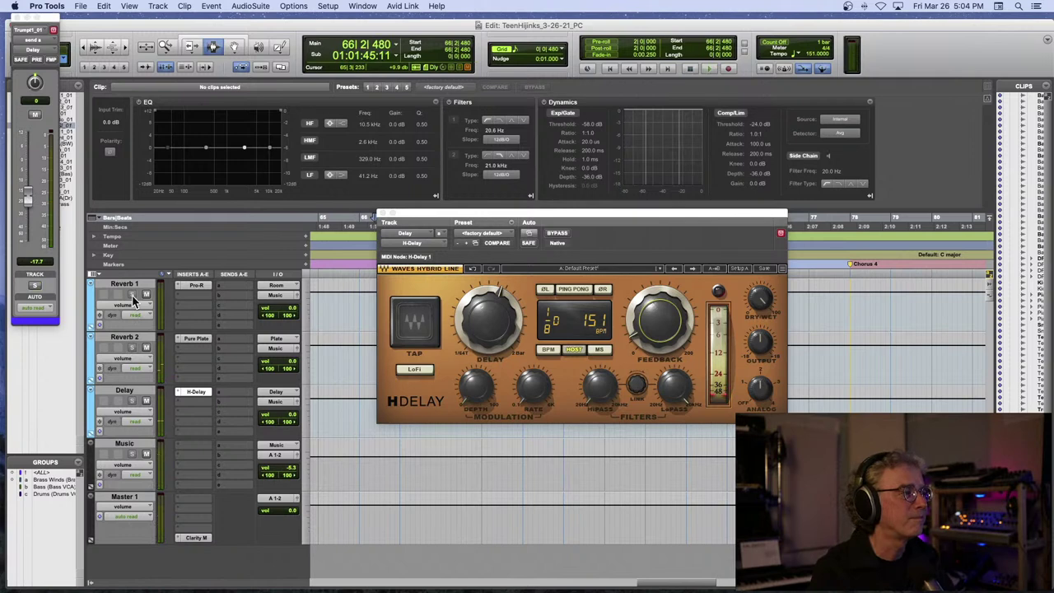
pyautogui.click(382, 213)
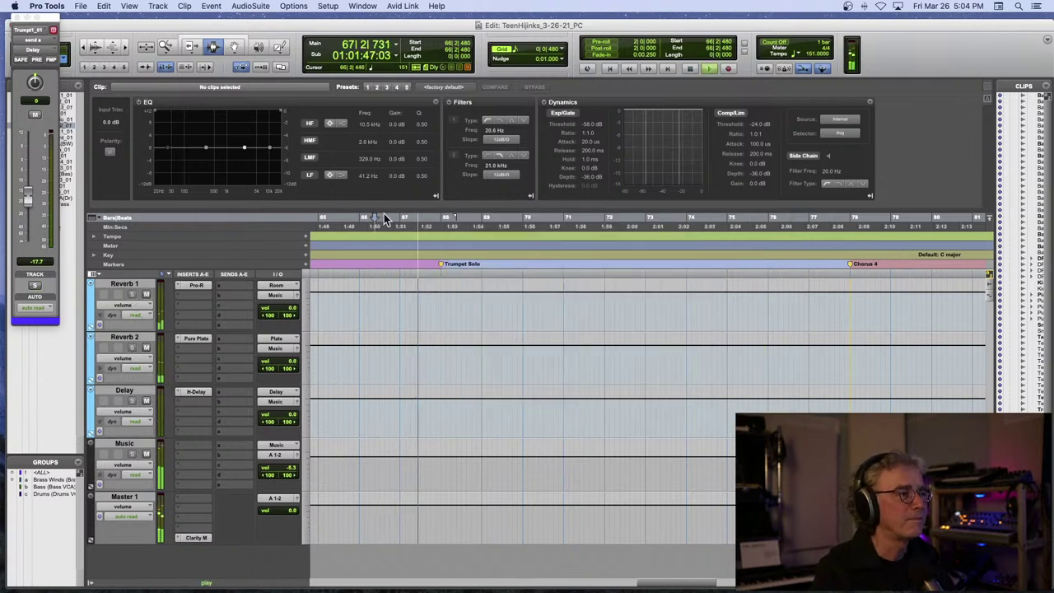
pyautogui.click(14, 17)
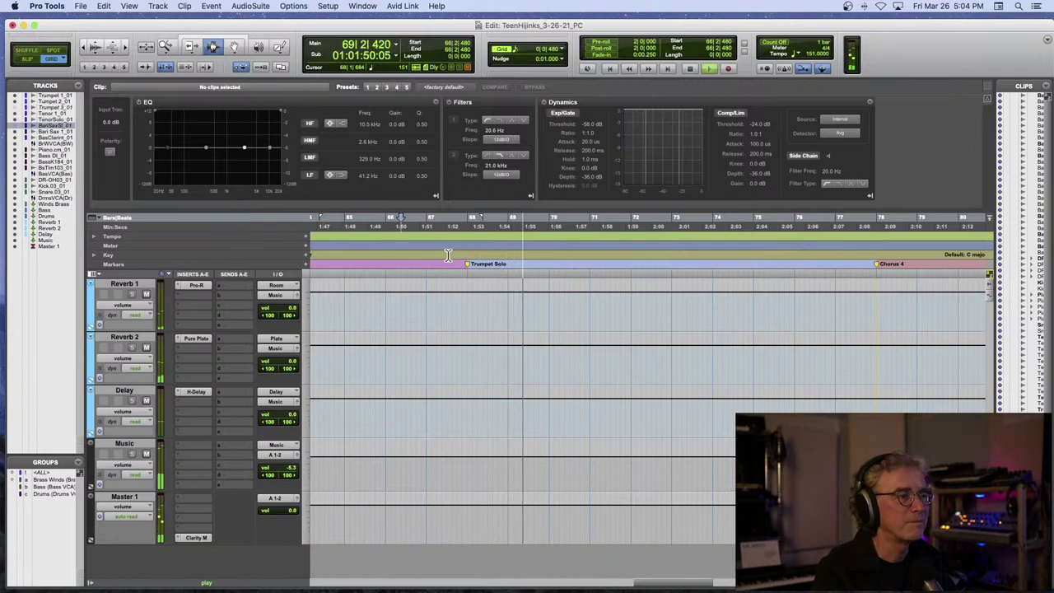
pyautogui.scroll(15, 513, 298)
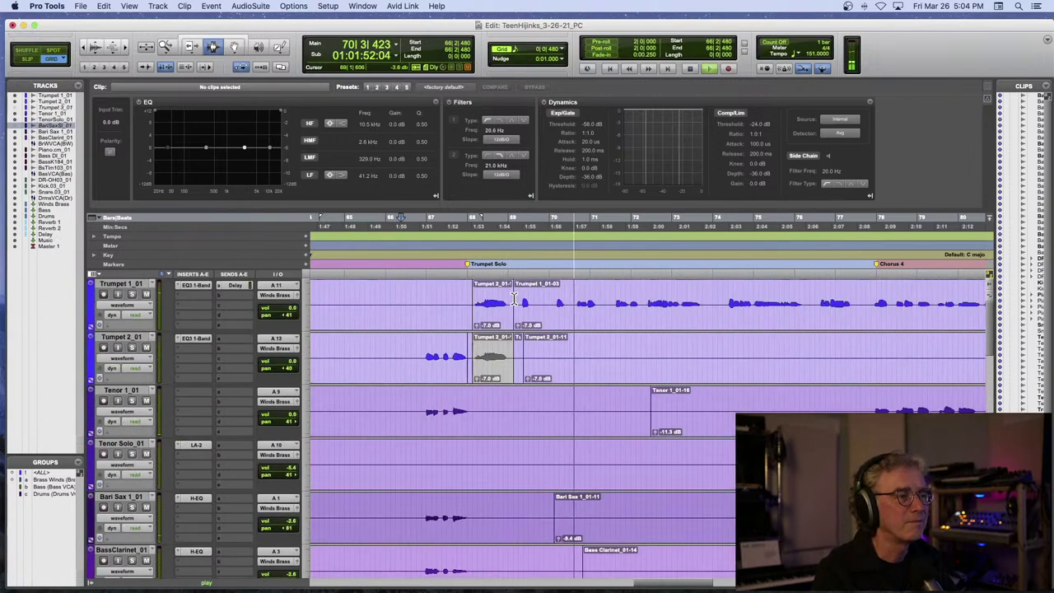
# - Split the Trumpet 1 clip at 77|3|480, just before Chorus 4
pyautogui.press('r')
pyautogui.press('r')
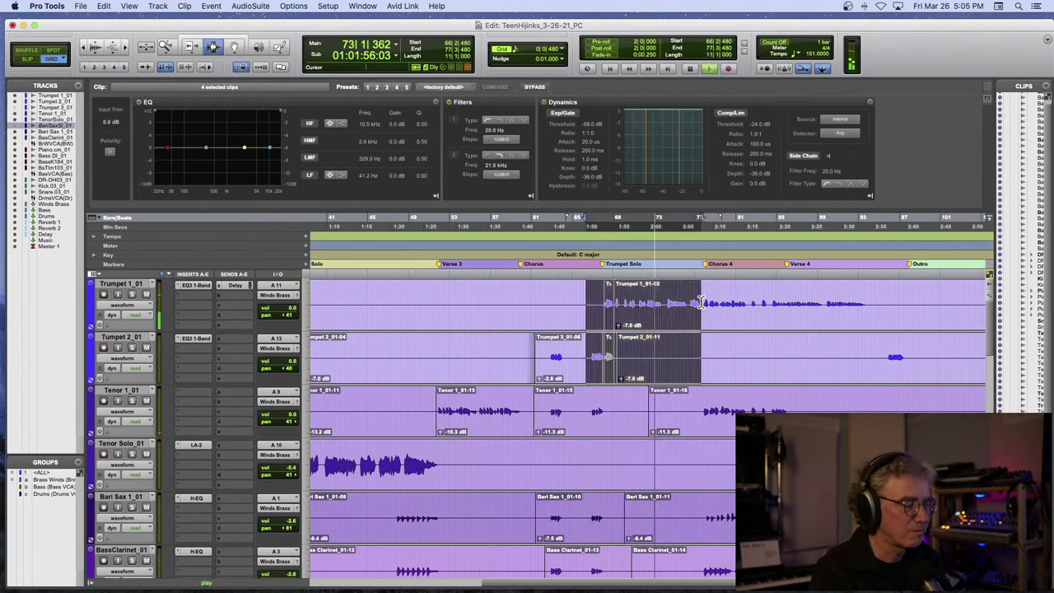
pyautogui.keyDown('shift'); pyautogui.click(698, 303); pyautogui.keyUp('shift')
pyautogui.click(698, 303)
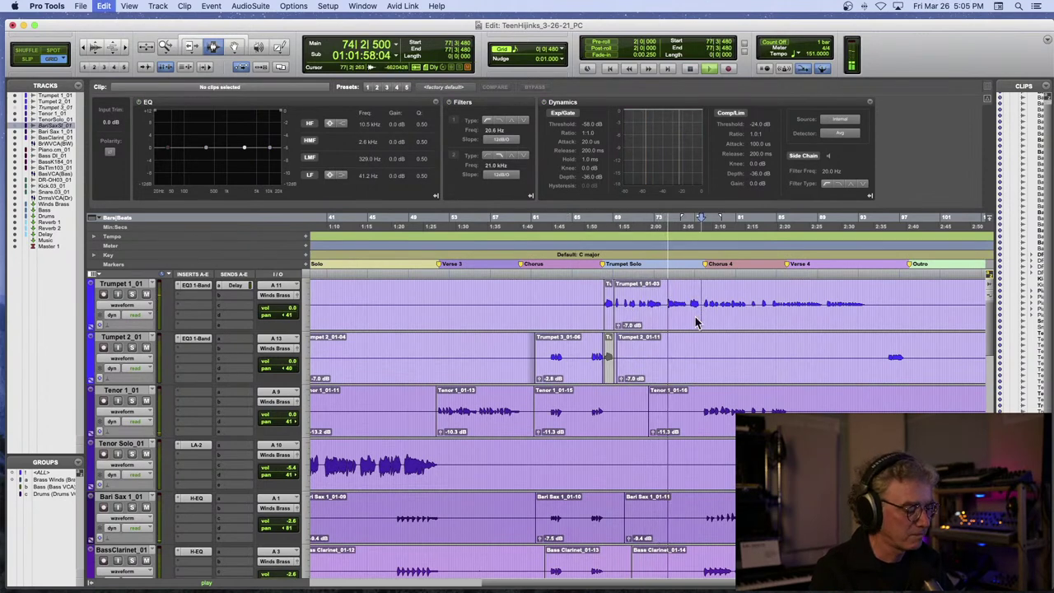
pyautogui.press('b')
# - Raise the clip gain of the main Trumpet 1 clip in the Trumpet Solo section to -4.5 dB
pyautogui.click(641, 315)
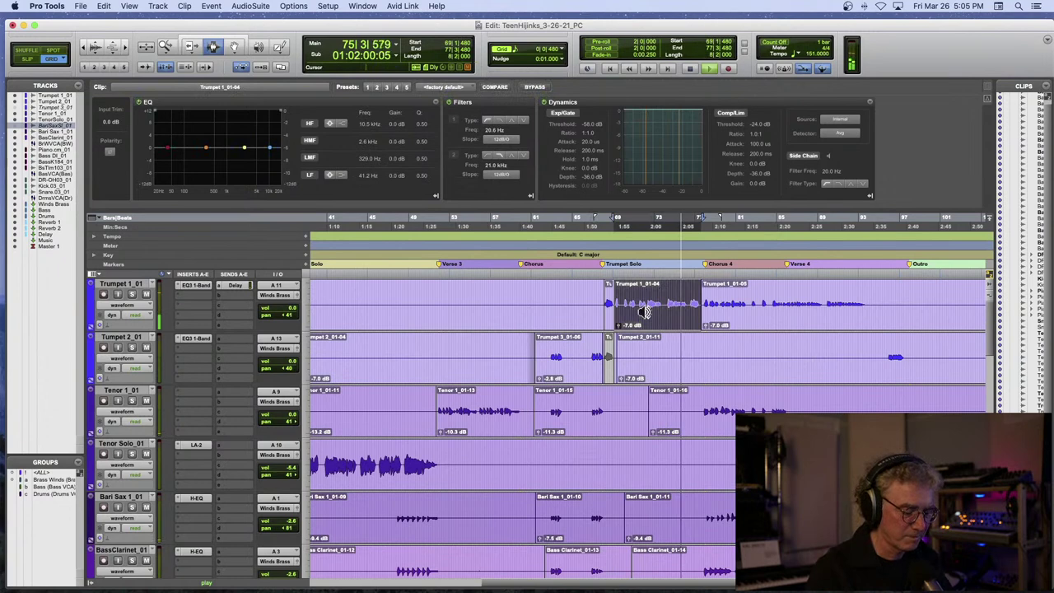
pyautogui.hotkey('ctrl', 'shift', 'Up')
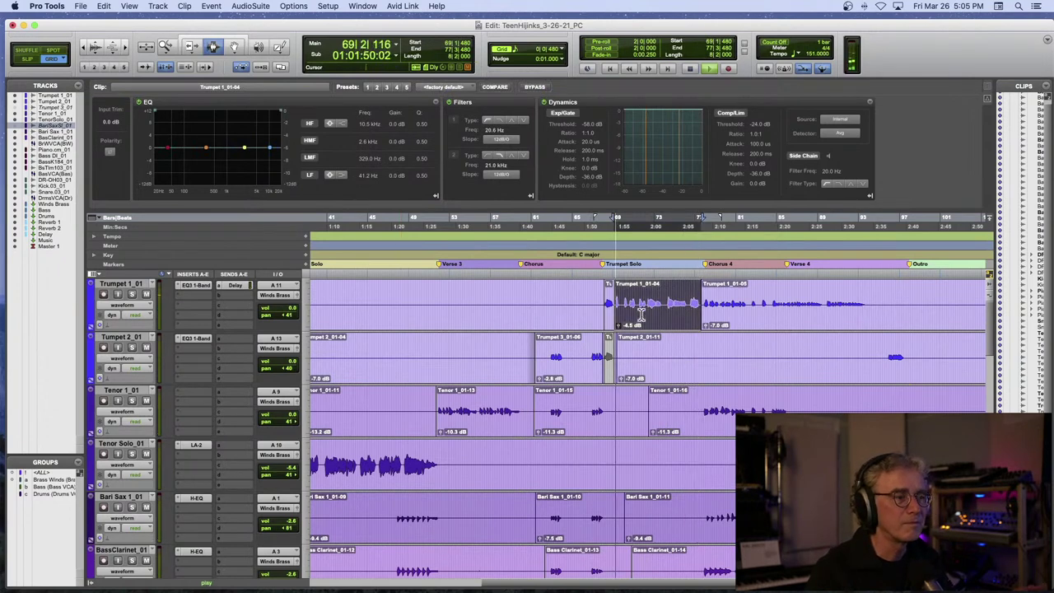
pyautogui.press('space')
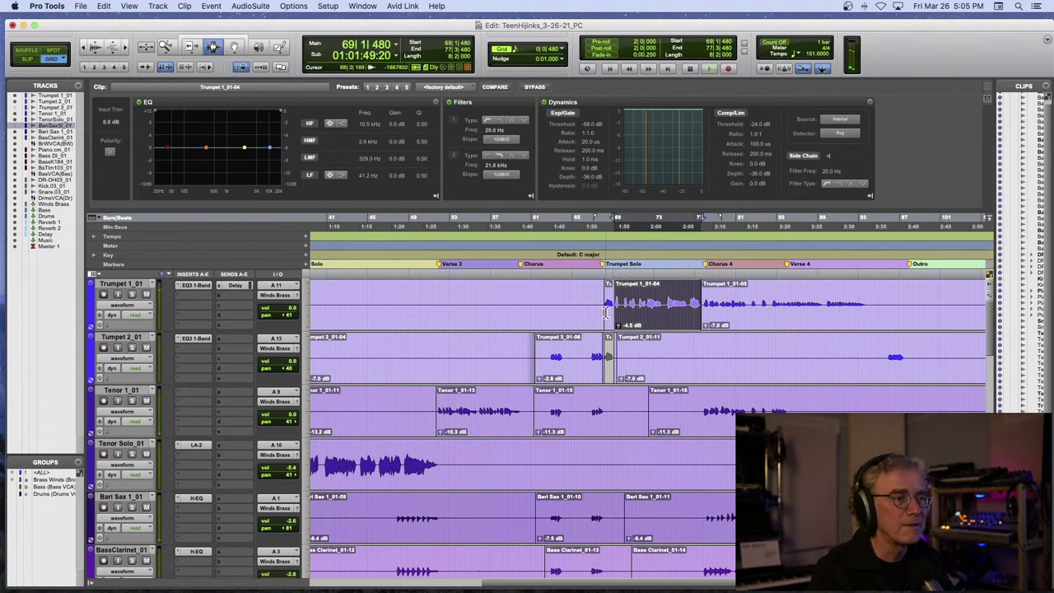
# - Raise the Trumpet 1 phrase at 68|1|480 to -5.5 dB clip gain and check it from 67|3|480
pyautogui.click(606, 313)
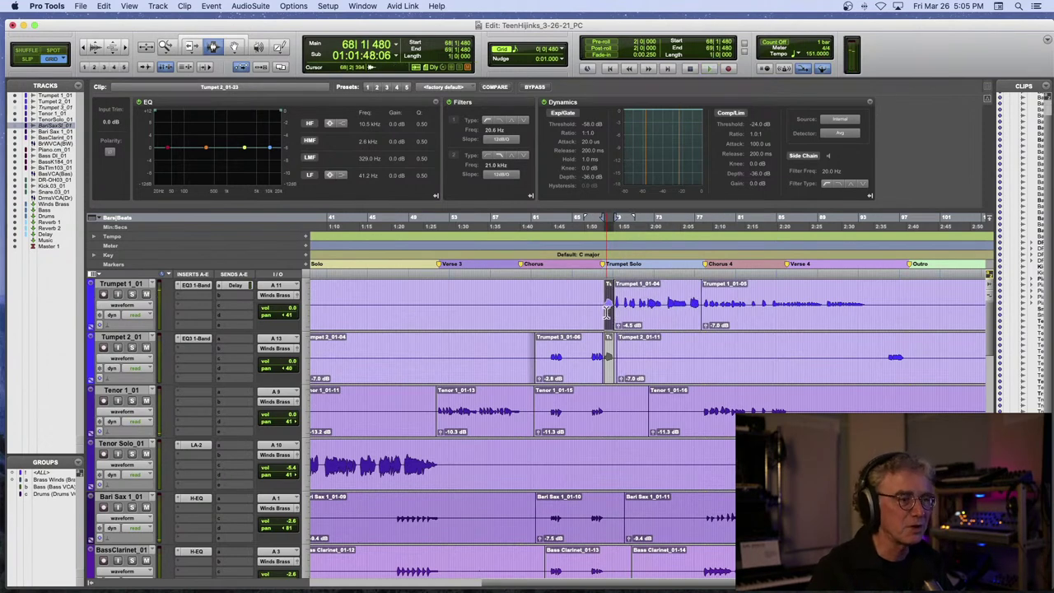
pyautogui.click(599, 311)
pyautogui.press('space')
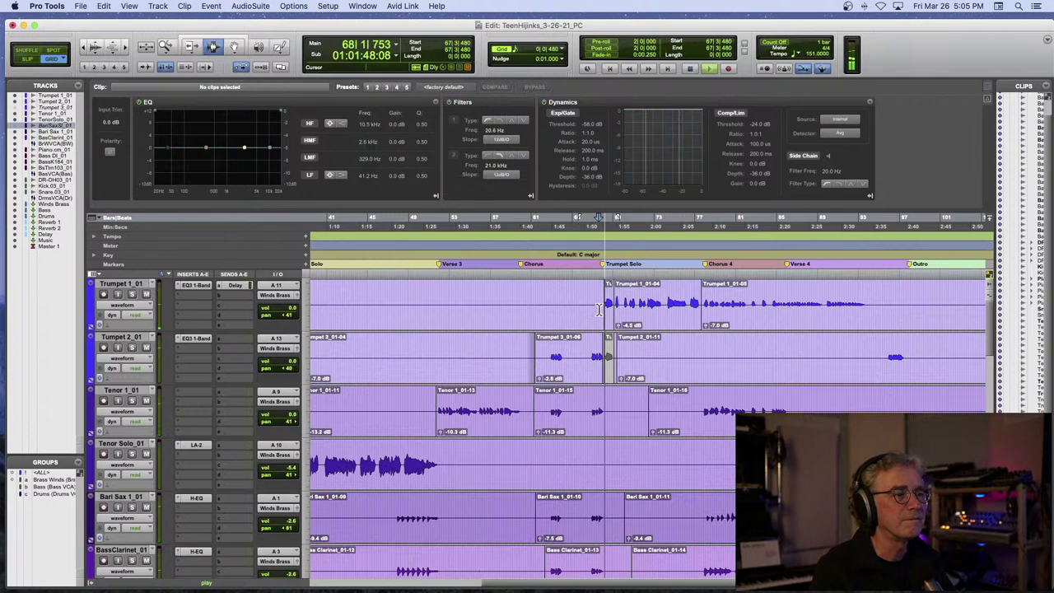
pyautogui.press('space')
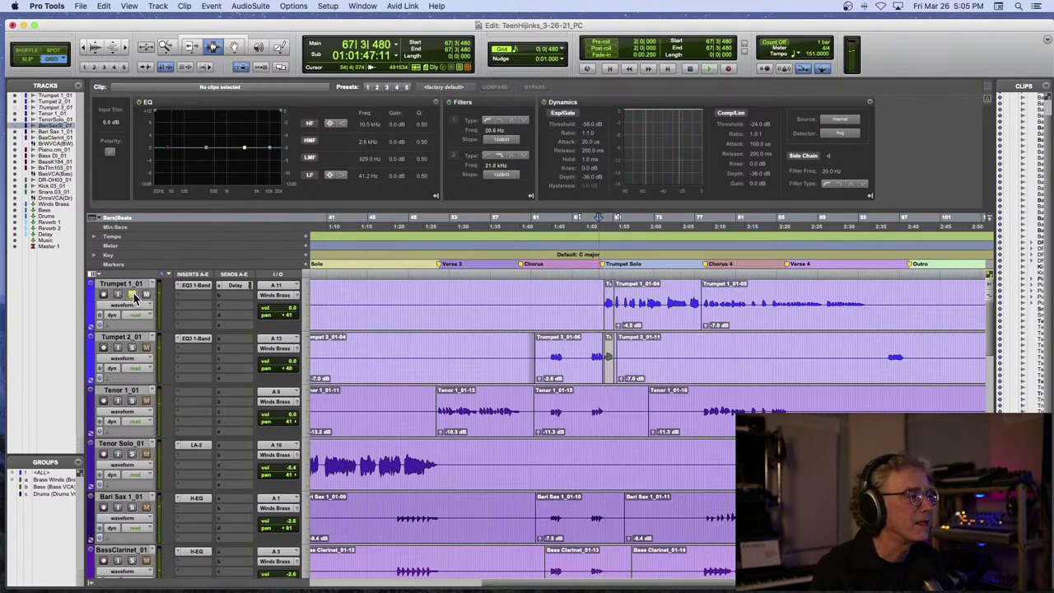
# - Copy the LA-2 compressor from Tenor Solo to Trumpet 1 below its EQ and play the soloed trumpet
pyautogui.click(196, 445)
pyautogui.moveTo(200, 449); pyautogui.dragTo(196, 366)
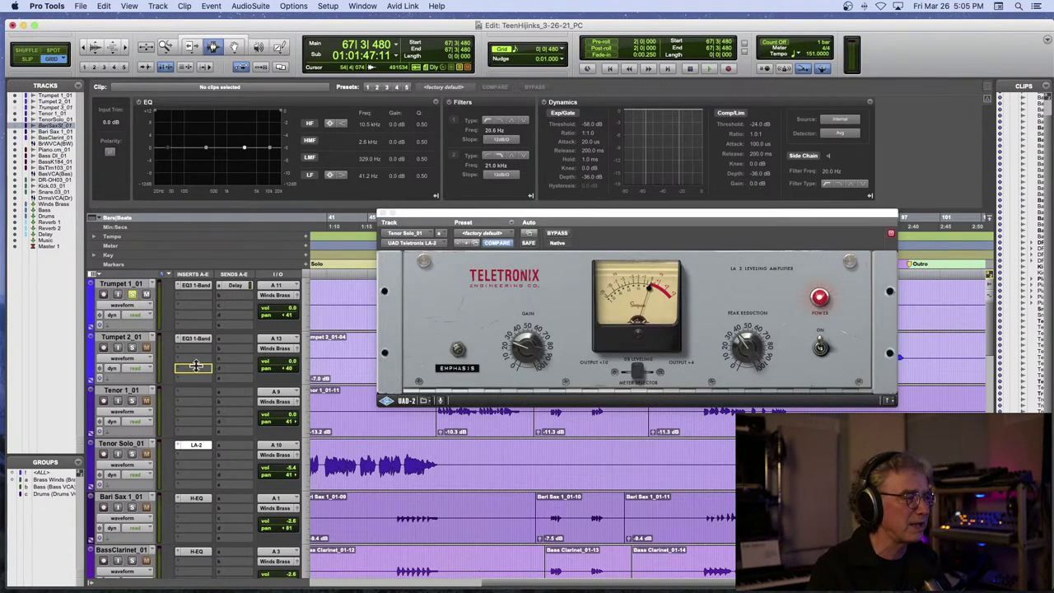
pyautogui.moveTo(196, 296); pyautogui.dragTo(198, 298)
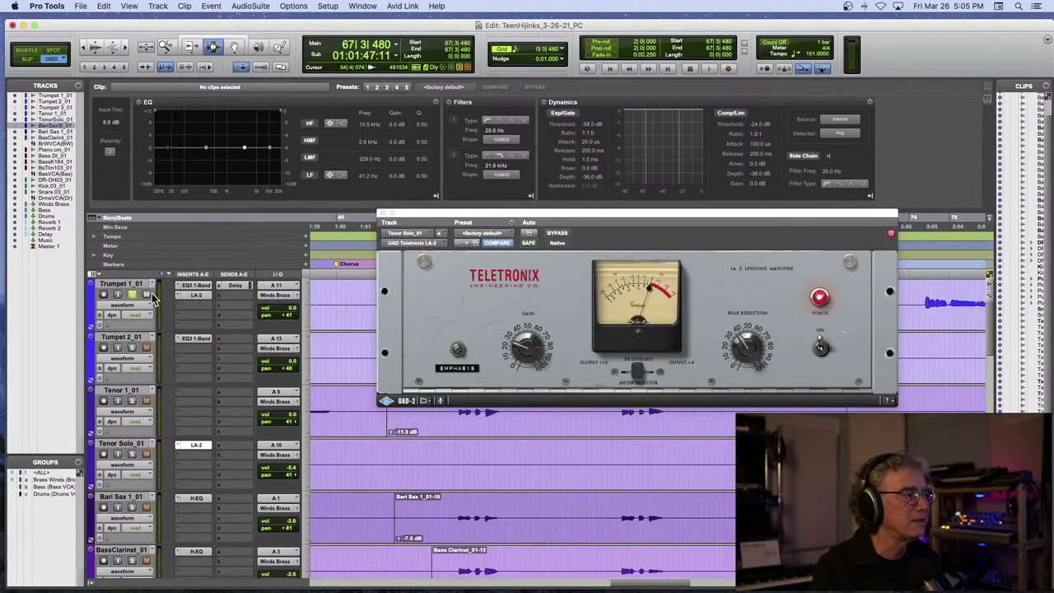
pyautogui.press('space')
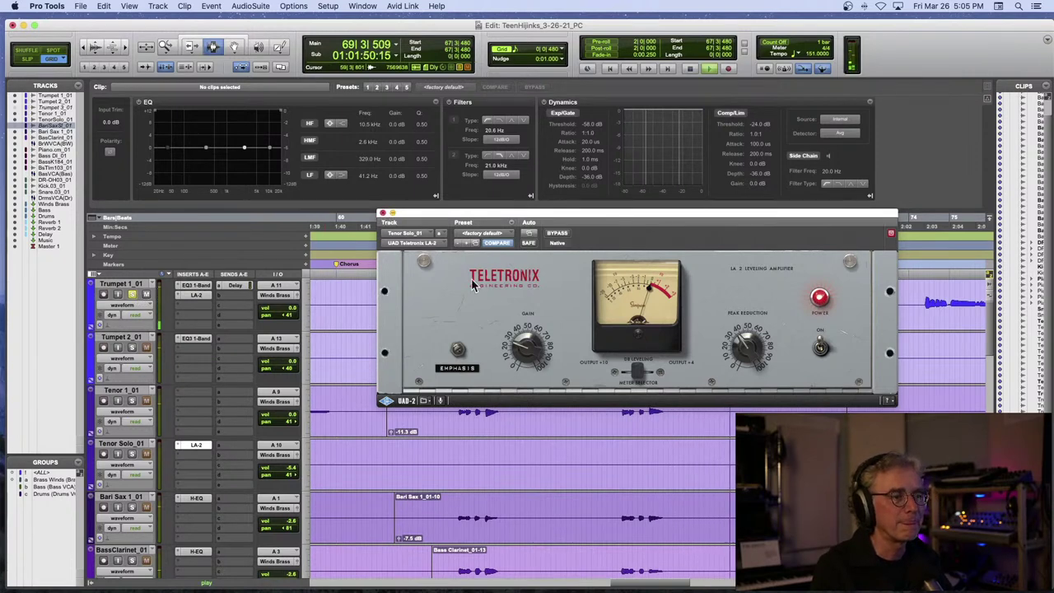
# - Increase the peak reduction on Trumpet 1's LA-2, close the plug-in window and unsolo the track
pyautogui.moveTo(743, 344); pyautogui.dragTo(739, 337)
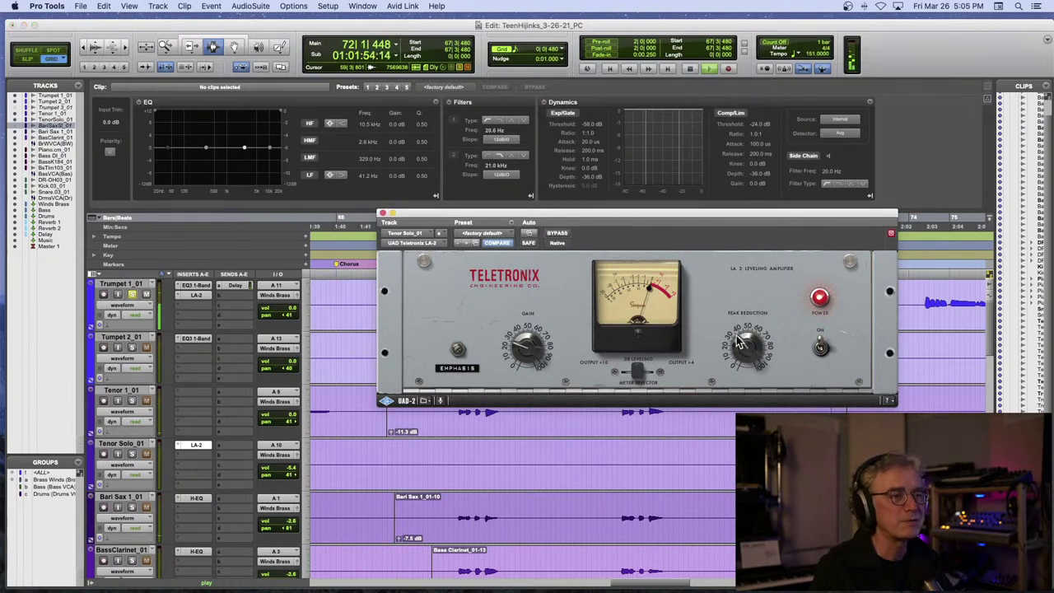
pyautogui.click(197, 296)
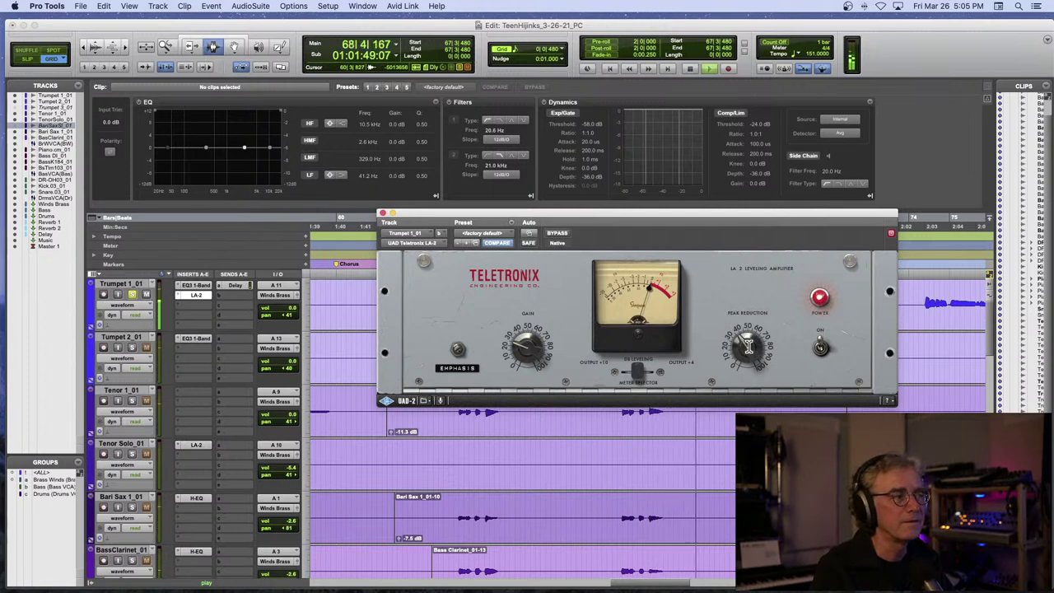
pyautogui.moveTo(748, 345); pyautogui.dragTo(751, 336)
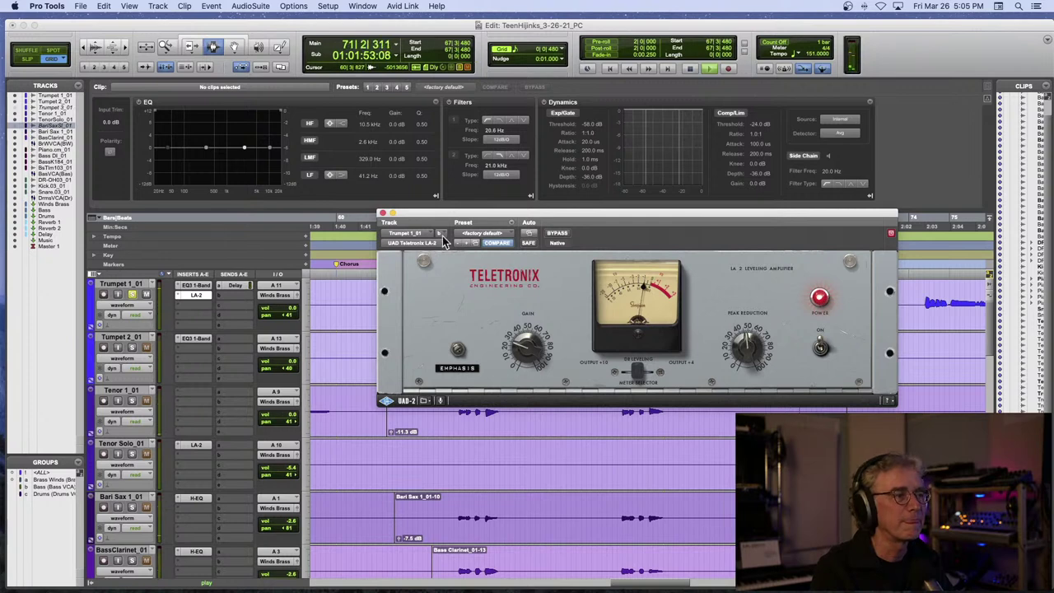
pyautogui.click(381, 214)
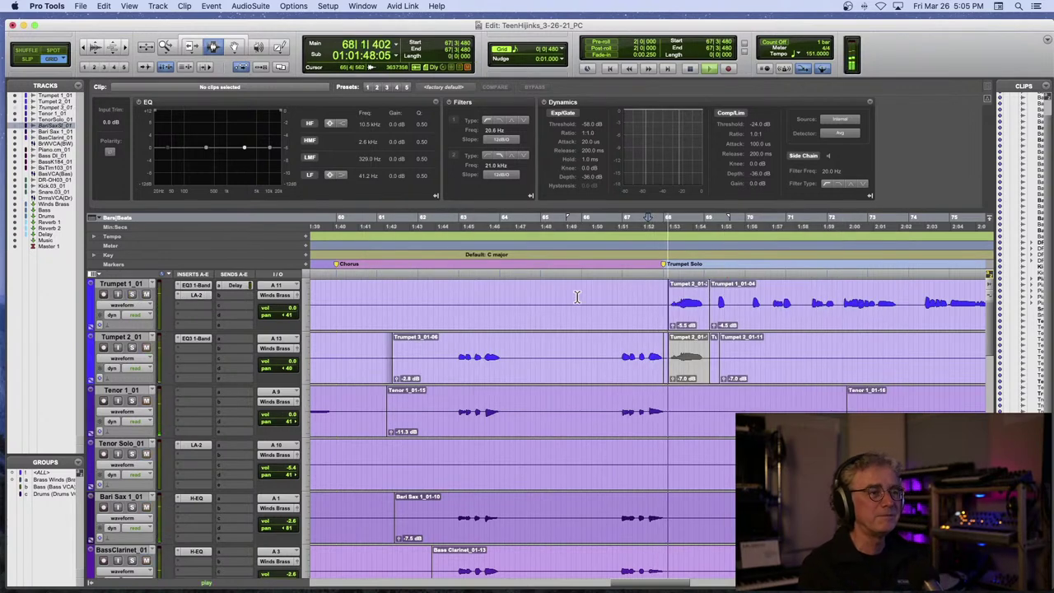
# - Check the Trumpet Solo section and its transition into Chorus 4 during full-mix playback
pyautogui.press('super+bracketleft')
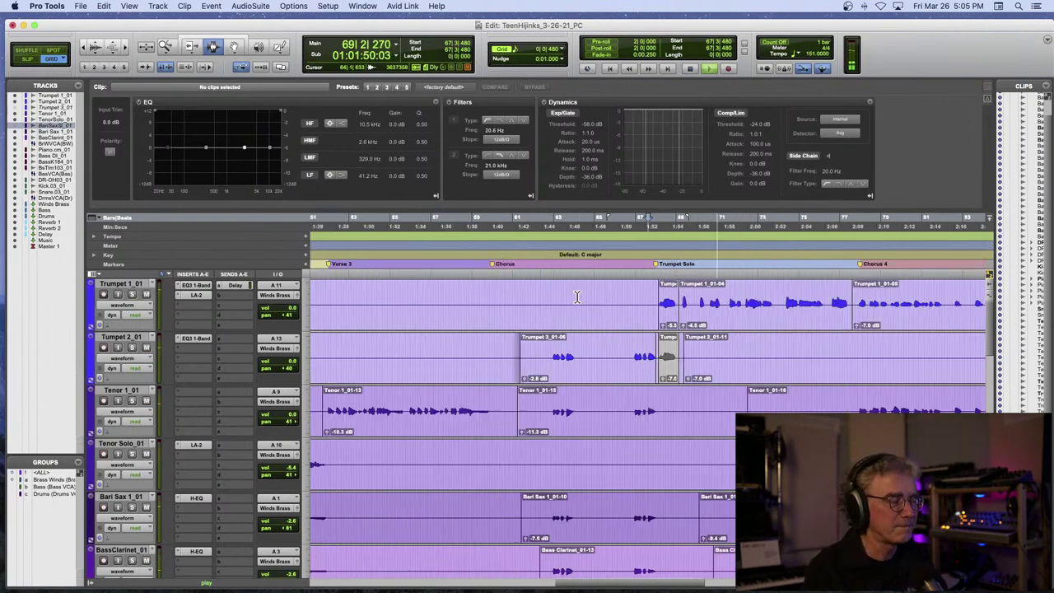
pyautogui.press('super+bracketleft')
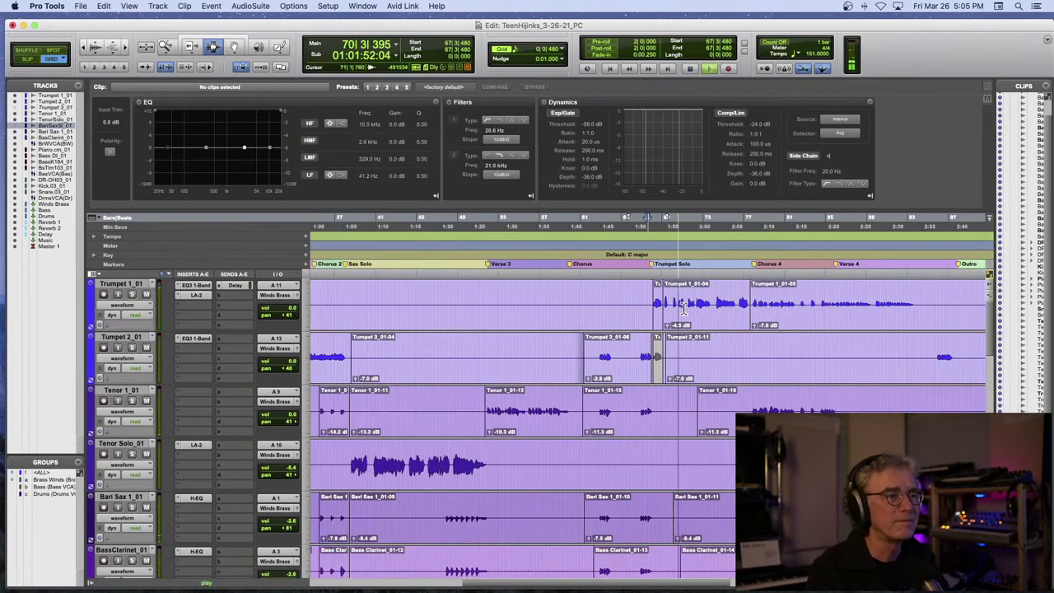
pyautogui.hscroll(2, 713, 306)
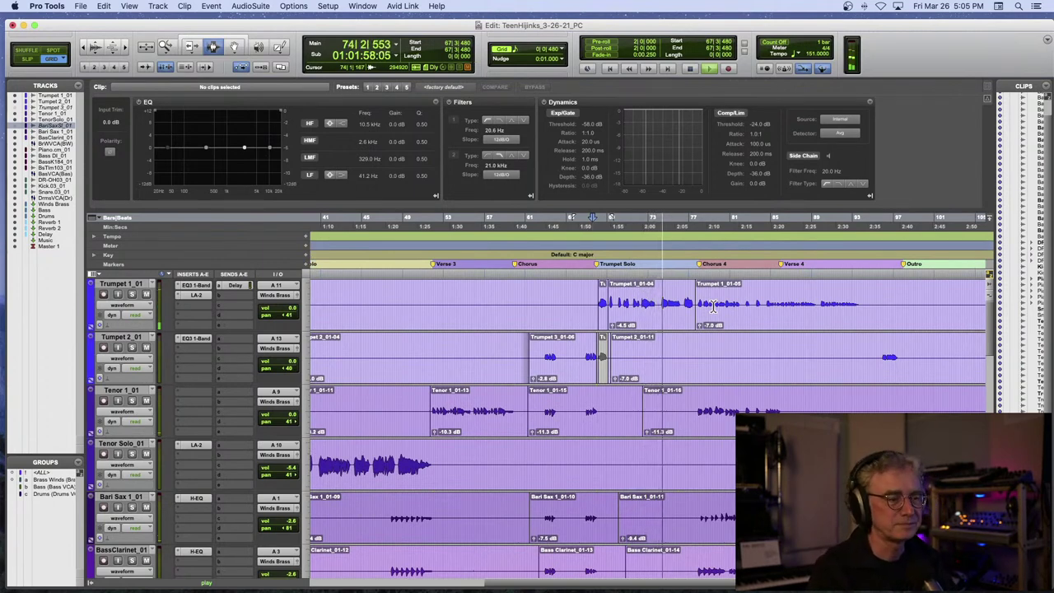
# - Reduce the height of all tracks so the whole session fits in the Edit window
pyautogui.press('super+bracketleft')
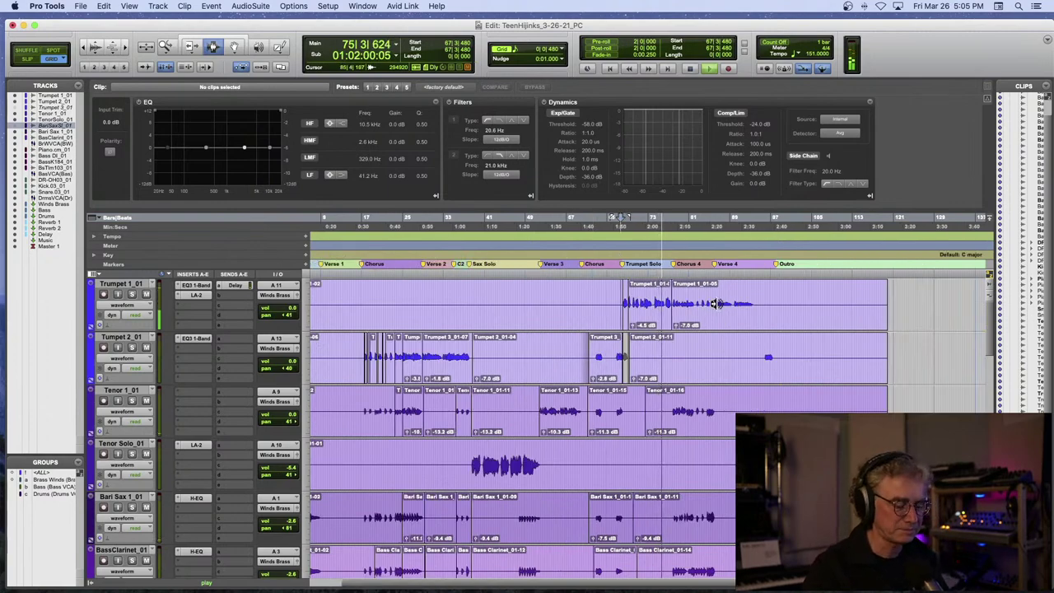
pyautogui.hotkey('ctrl', 'alt', 'Down')
pyautogui.hotkey('ctrl', 'alt', 'Down')
pyautogui.hotkey('ctrl', 'alt', 'Down')
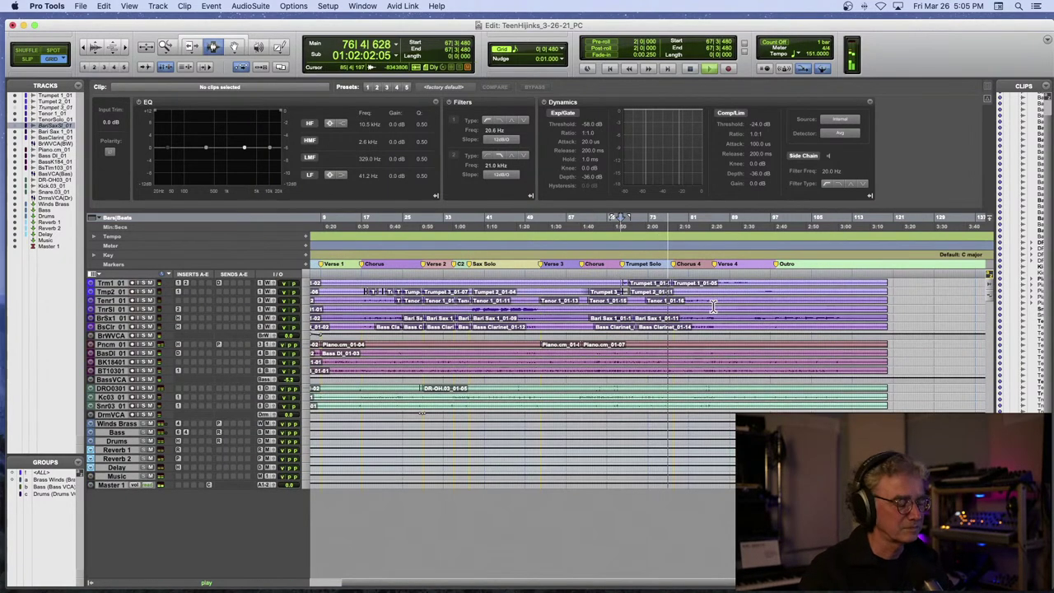
# - Check the full mix through Chorus 4 into Verse 4, stop playback and place the edit cursor near bar 61
pyautogui.press('super+bracketleft')
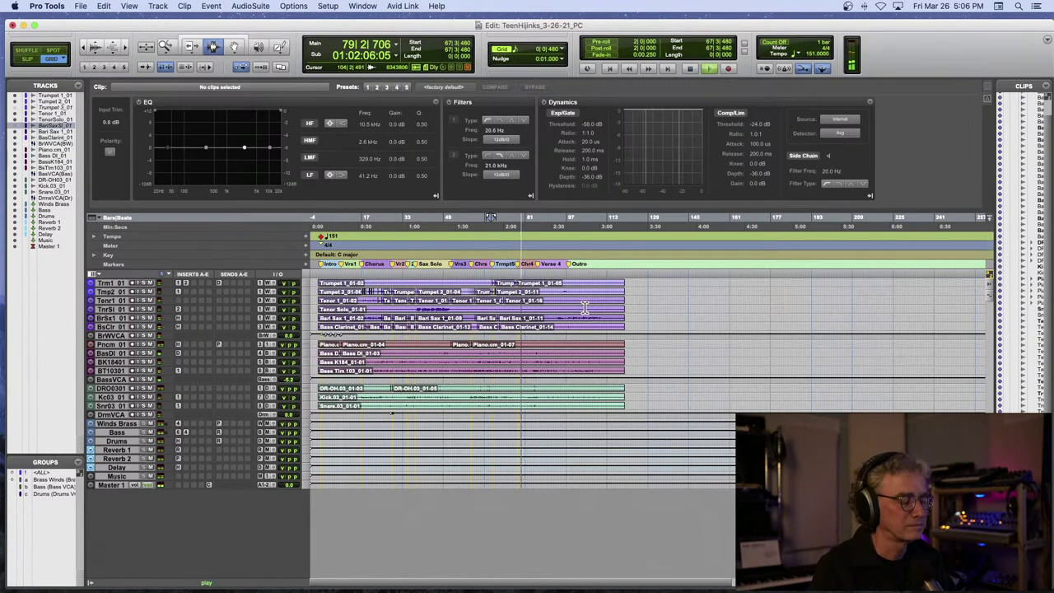
pyautogui.press('super+bracketright')
pyautogui.press('super+bracketright')
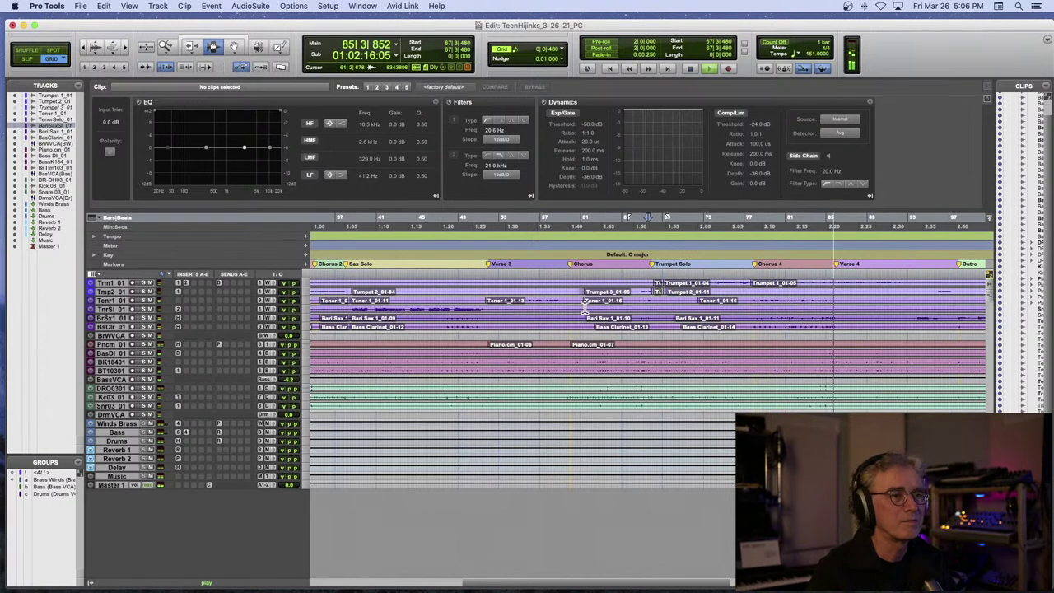
pyautogui.press('space')
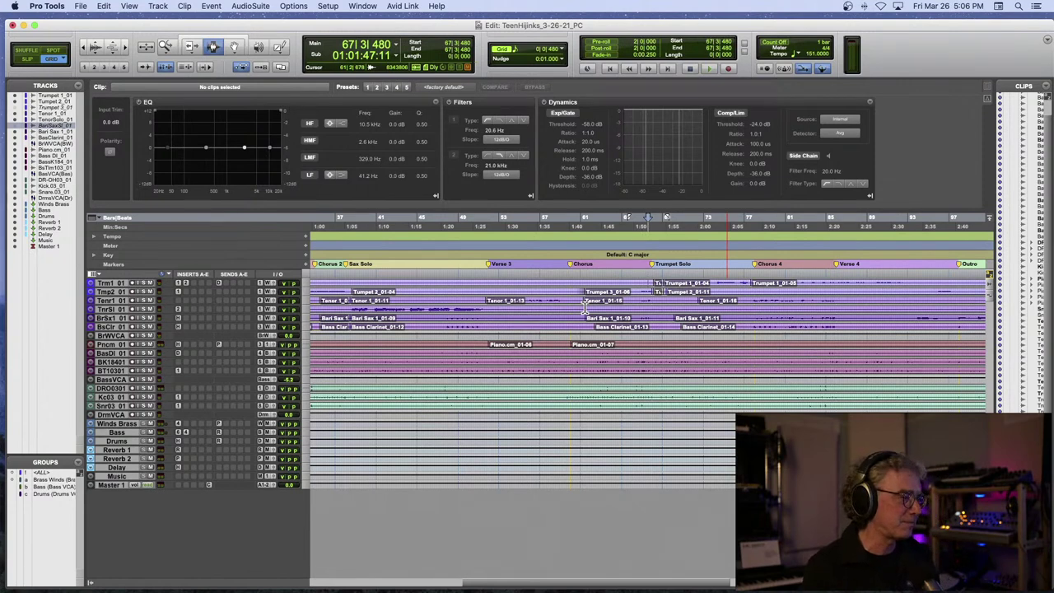
pyautogui.click(584, 317)
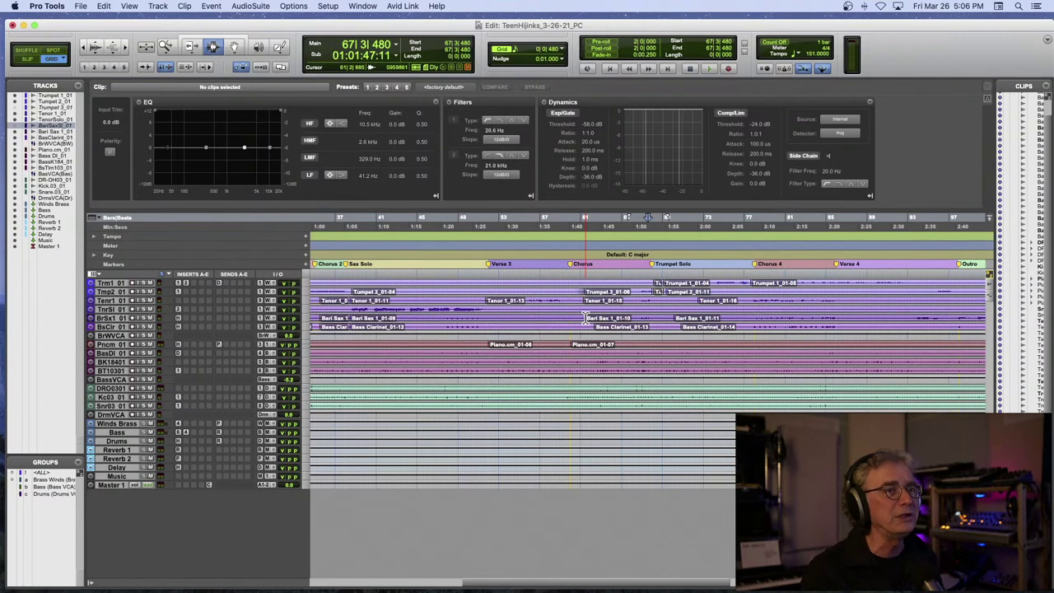